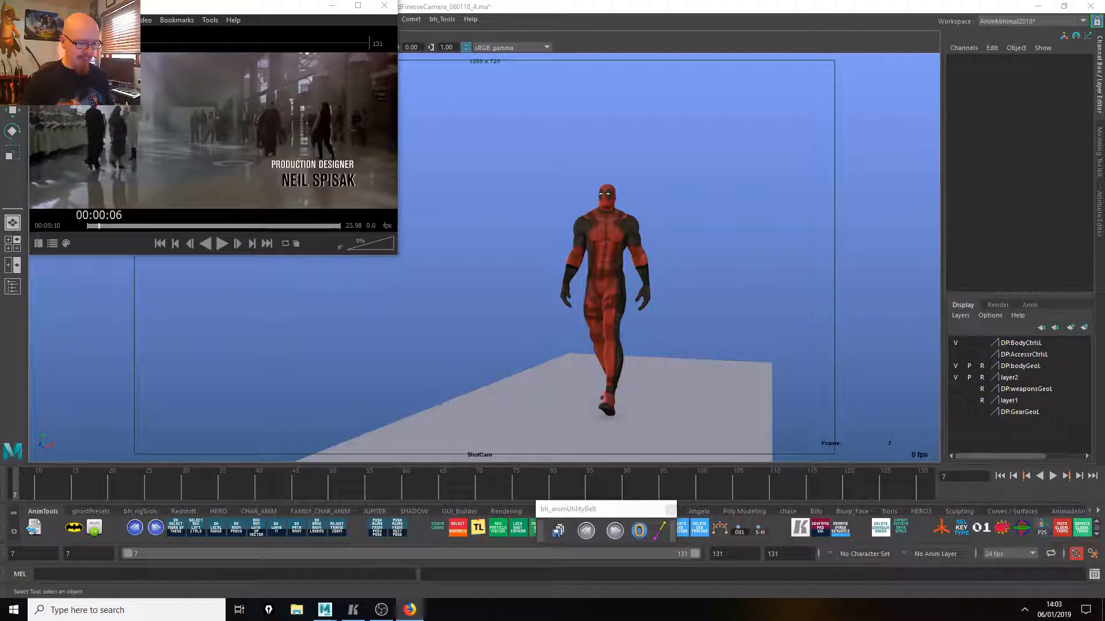
Reposition the reference video window over the viewport and review Deadpool's animation beside it, pausing around frame 90.
{"action": "left_click", "coordinate": [28, 338]}
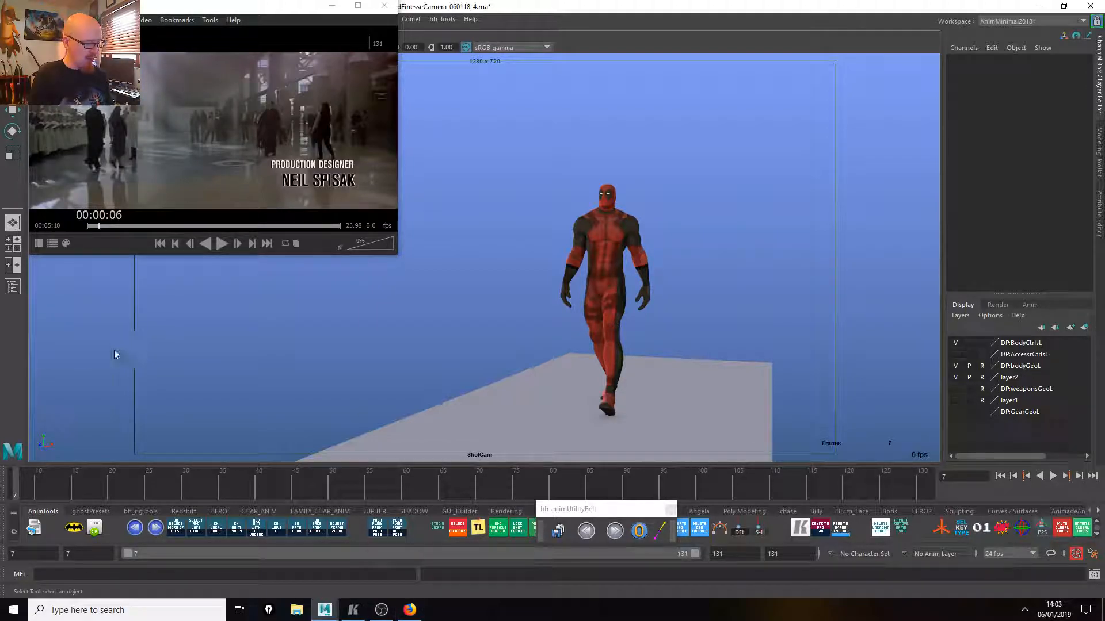
{"action": "left_click_drag", "start_coordinate": [202, 352], "coordinate": [188, 357]}
{"action": "left_click_drag", "start_coordinate": [187, 480], "coordinate": [20, 449]}
{"action": "left_click_drag", "start_coordinate": [259, 6], "coordinate": [278, 61]}
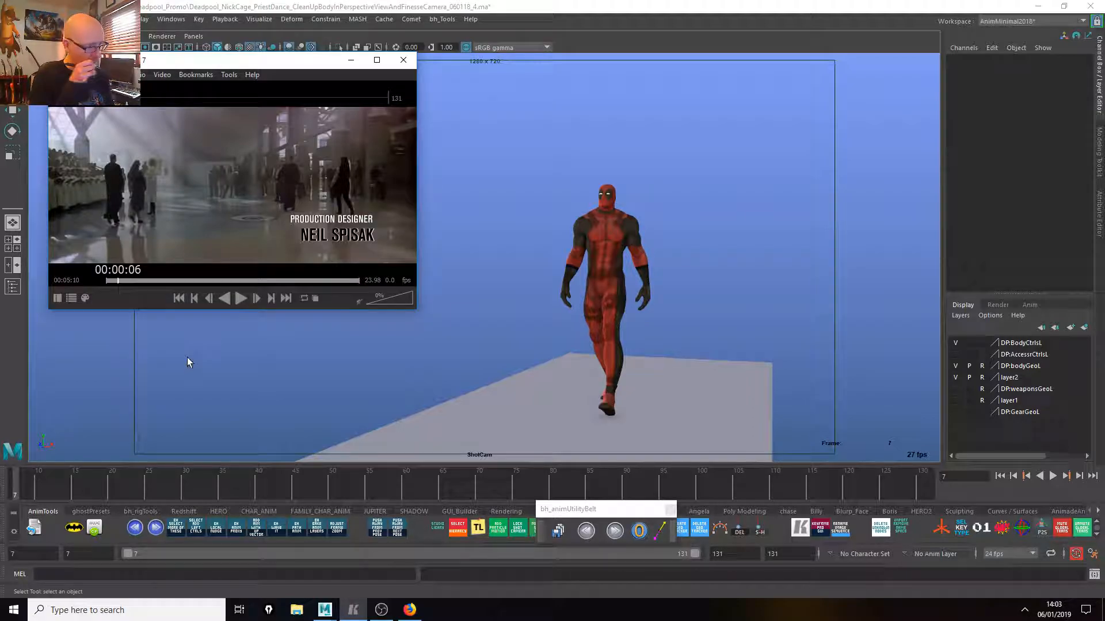
{"action": "mouse_move", "coordinate": [46, 494]}
{"action": "left_mouse_down"}
{"action": "mouse_move", "coordinate": [306, 492]}
{"action": "mouse_move", "coordinate": [414, 505]}
{"action": "mouse_move", "coordinate": [81, 481]}
{"action": "mouse_move", "coordinate": [369, 495]}
{"action": "mouse_move", "coordinate": [244, 495]}
{"action": "mouse_move", "coordinate": [368, 509]}
{"action": "mouse_move", "coordinate": [493, 496]}
{"action": "mouse_move", "coordinate": [399, 503]}
{"action": "mouse_move", "coordinate": [470, 495]}
{"action": "mouse_move", "coordinate": [391, 489]}
{"action": "mouse_move", "coordinate": [626, 482]}
{"action": "left_mouse_up"}
{"action": "key", "text": "alt+v"}
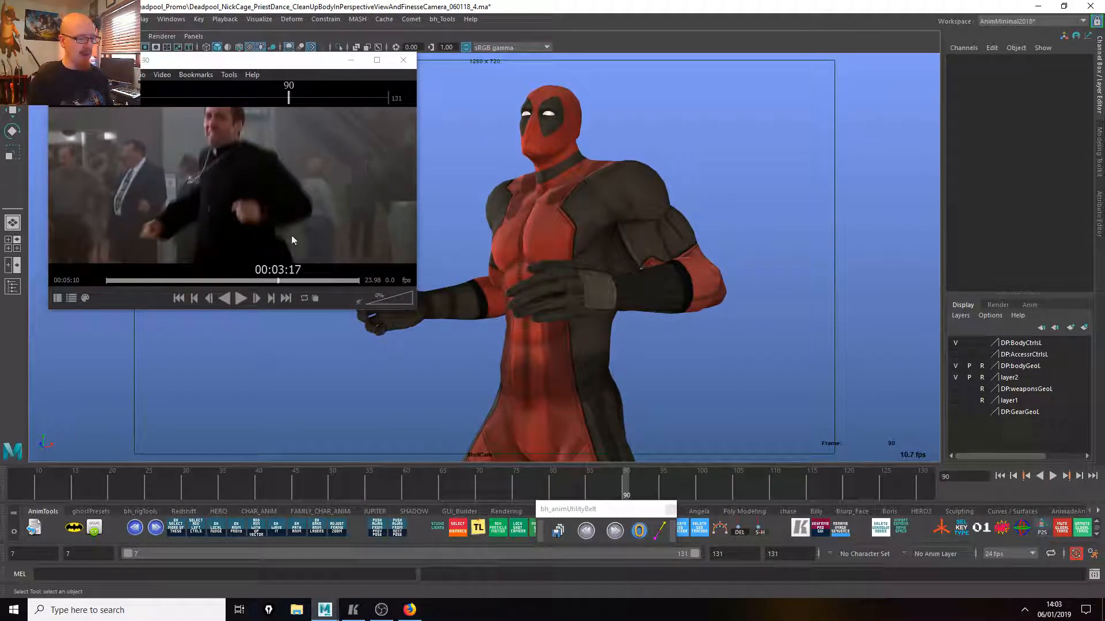
{"action": "key", "text": "alt+v"}
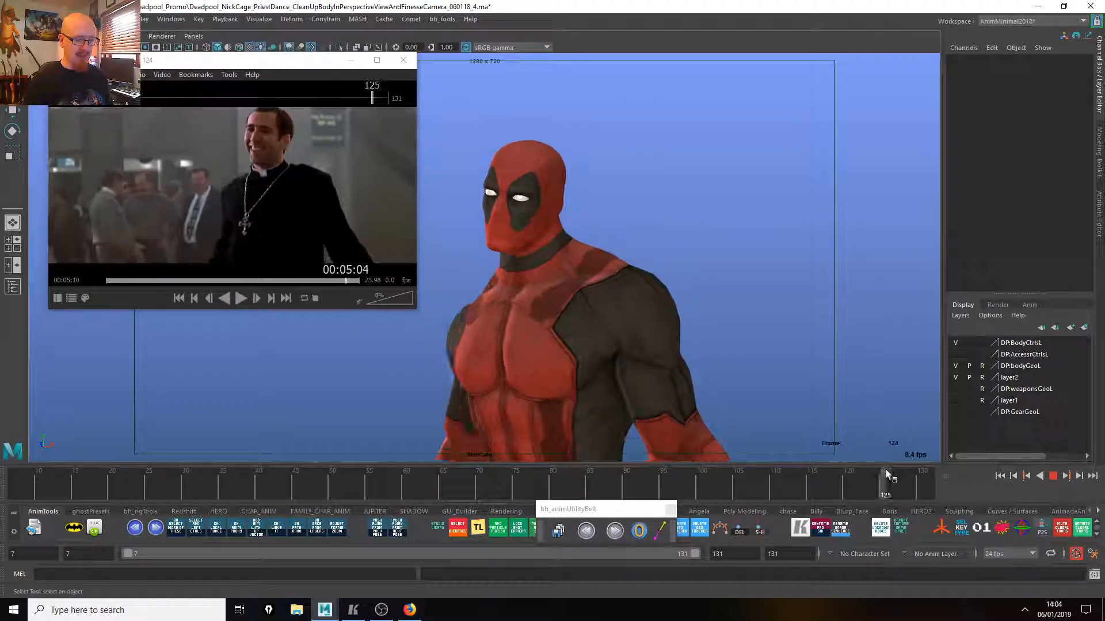
Replay and scrub the shot against the reference video, comparing Deadpool's crouch and rise up to frame 97.
{"action": "left_click_drag", "start_coordinate": [805, 483], "coordinate": [661, 489]}
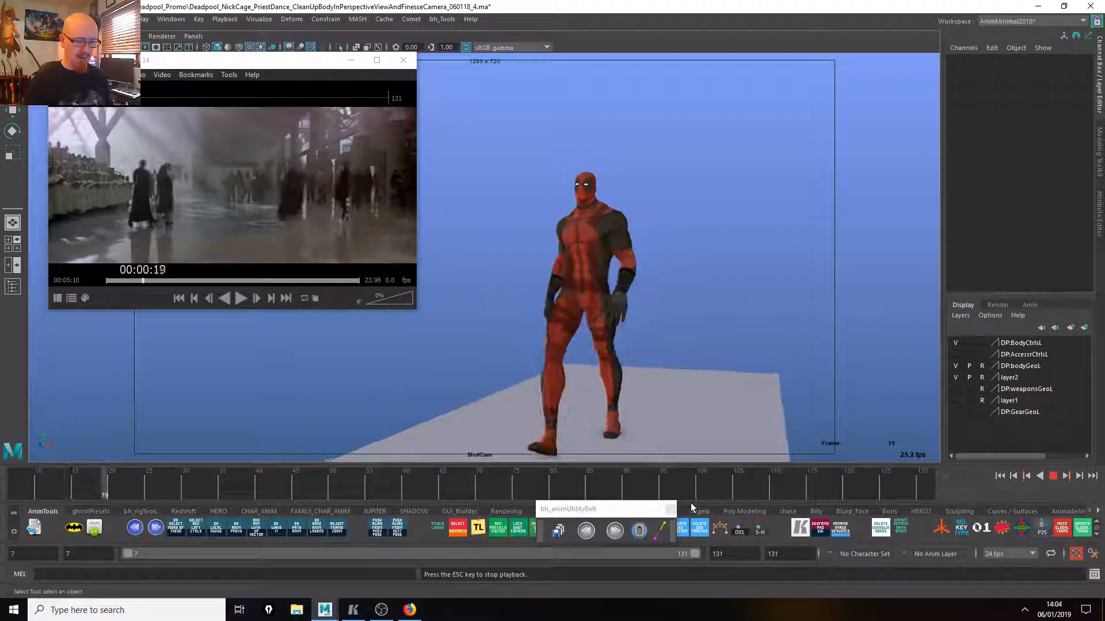
{"action": "key", "text": "Escape"}
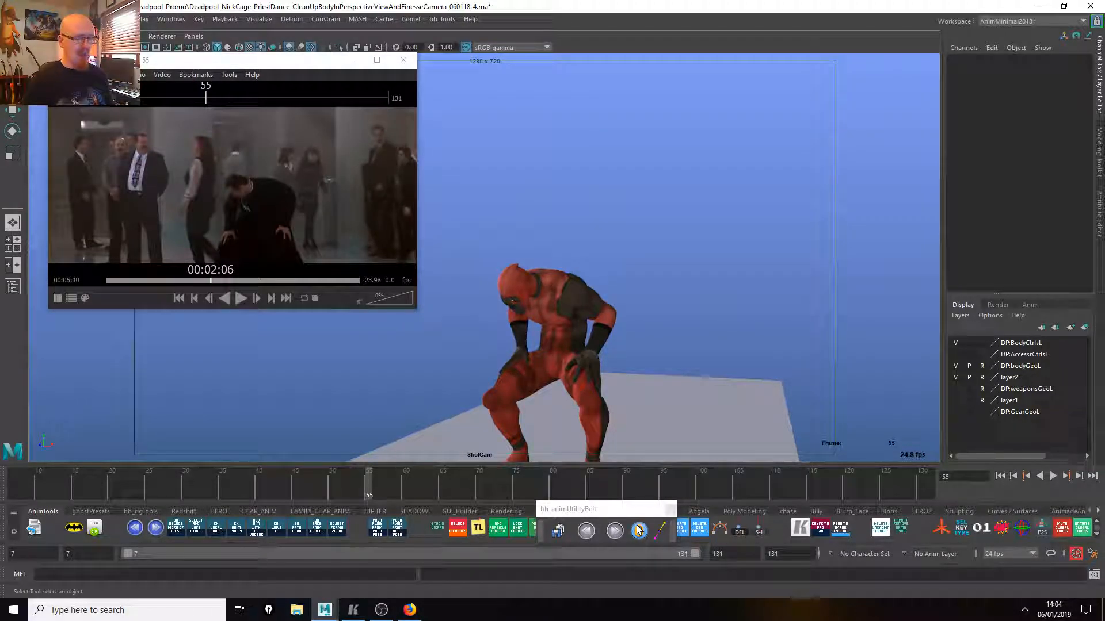
{"action": "left_click", "coordinate": [698, 480]}
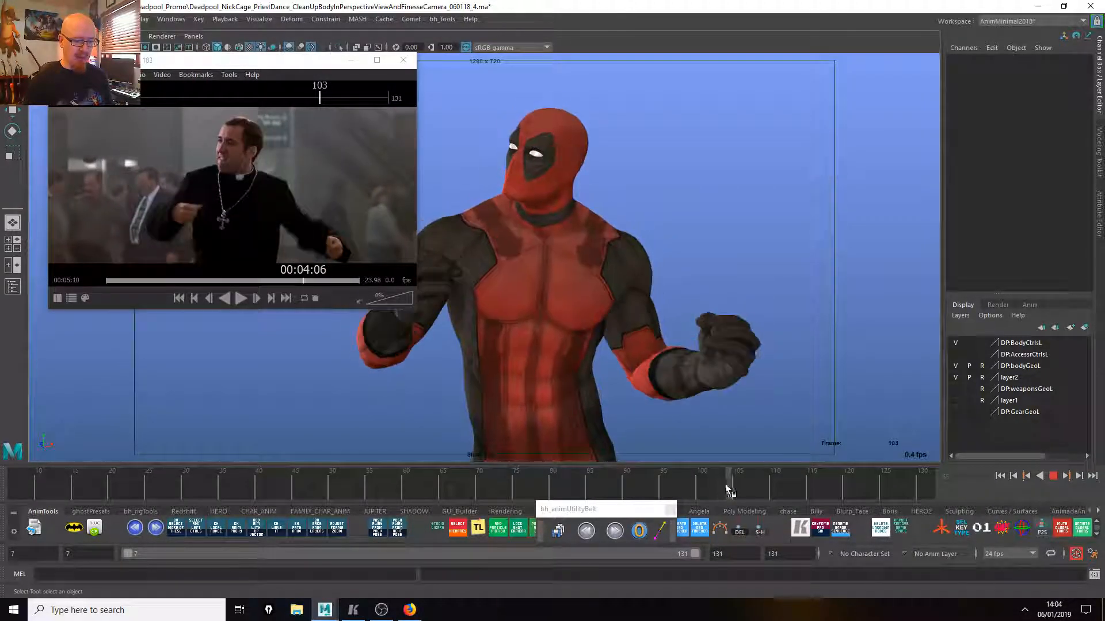
{"action": "mouse_move", "coordinate": [748, 495]}
{"action": "left_mouse_down"}
{"action": "mouse_move", "coordinate": [920, 484]}
{"action": "mouse_move", "coordinate": [581, 480]}
{"action": "left_mouse_up"}
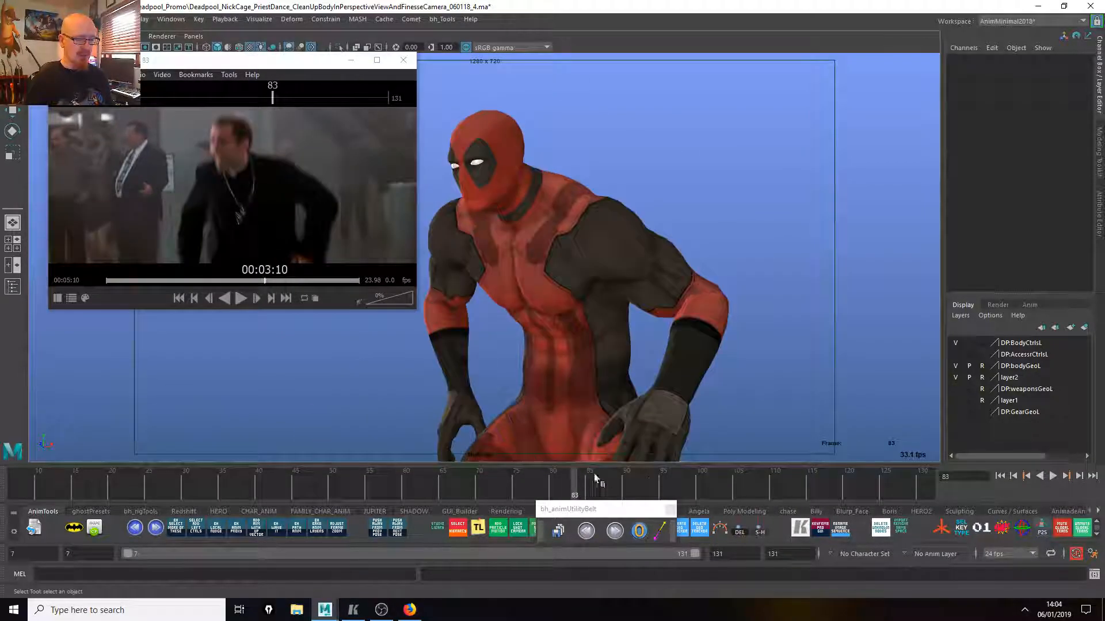
{"action": "left_click_drag", "start_coordinate": [701, 487], "coordinate": [518, 488]}
{"action": "key", "text": "alt+v"}
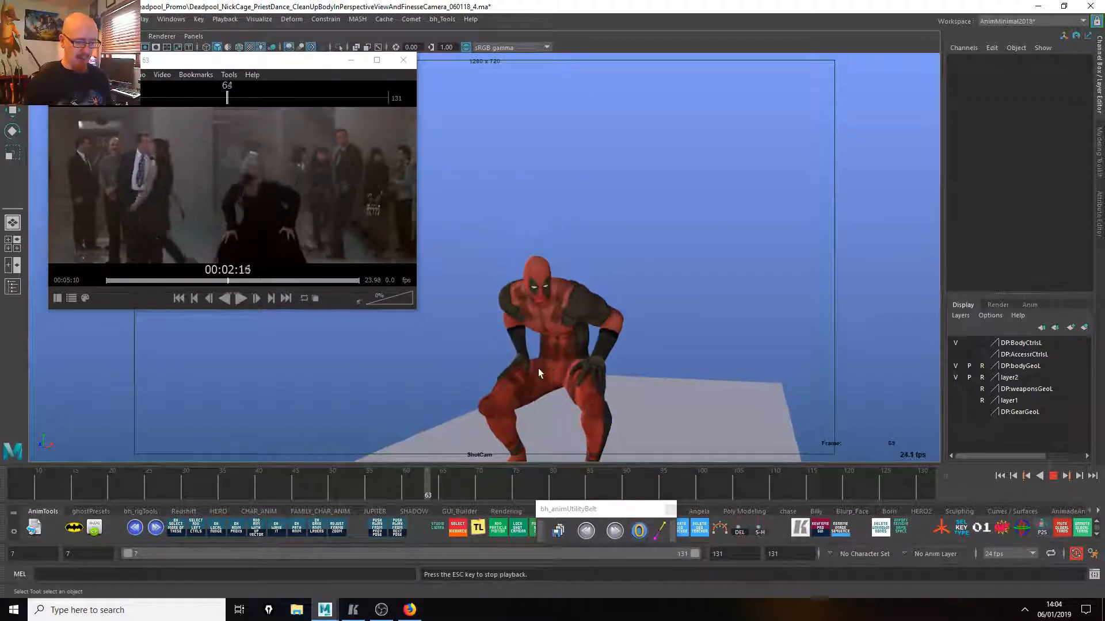
{"action": "key", "text": "Escape"}
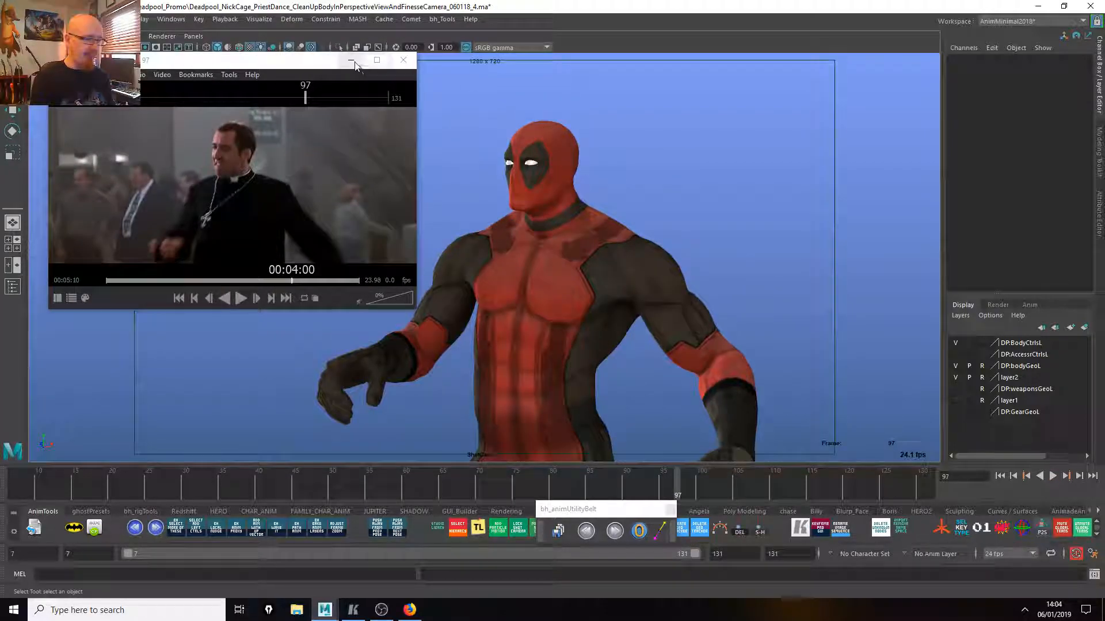
Hide the reference video and play the animation from the side through the persp camera.
{"action": "left_click", "coordinate": [493, 197]}
{"action": "key", "text": "alt+1"}
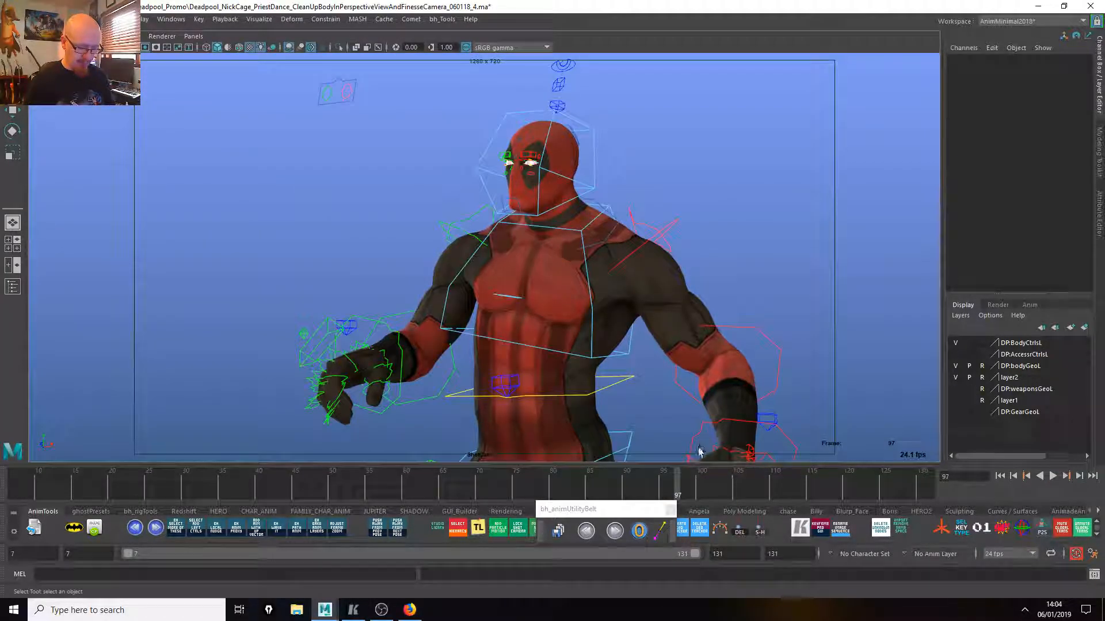
{"action": "key", "text": "alt+2"}
{"action": "left_click_drag", "start_coordinate": [478, 480], "coordinate": [494, 480]}
{"action": "mouse_move", "coordinate": [578, 443]}
{"action": "left_mouse_down", "text": "alt"}
{"action": "mouse_move", "coordinate": [682, 399]}
{"action": "mouse_move", "coordinate": [735, 412]}
{"action": "mouse_move", "coordinate": [560, 441]}
{"action": "left_mouse_up", "text": "alt"}
{"action": "left_click_drag", "start_coordinate": [355, 475], "coordinate": [190, 483]}
{"action": "key", "text": "alt+v"}
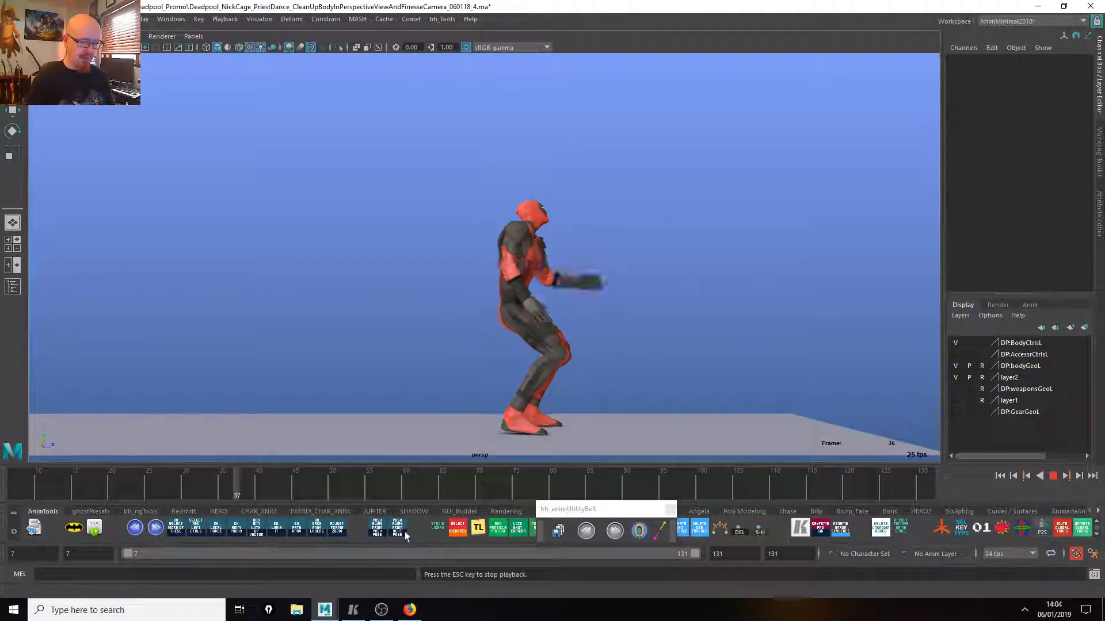
Examine the end of the dance up to frame 130 from both sides of the character in the perspective view.
{"action": "left_click_drag", "start_coordinate": [715, 430], "coordinate": [740, 439], "text": "alt"}
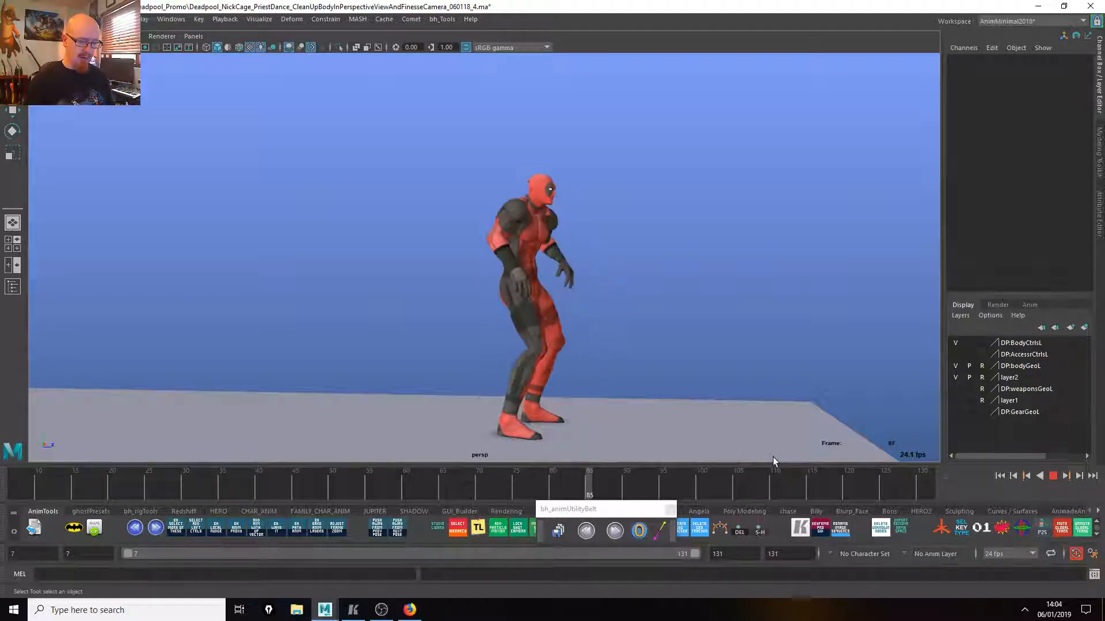
{"action": "key", "text": "Escape"}
{"action": "left_click_drag", "start_coordinate": [769, 478], "coordinate": [885, 480]}
{"action": "left_click_drag", "start_coordinate": [846, 437], "coordinate": [591, 434], "text": "alt"}
{"action": "mouse_move", "coordinate": [759, 478]}
{"action": "left_mouse_down"}
{"action": "mouse_move", "coordinate": [846, 500]}
{"action": "mouse_move", "coordinate": [918, 498]}
{"action": "mouse_move", "coordinate": [811, 485]}
{"action": "mouse_move", "coordinate": [660, 491]}
{"action": "mouse_move", "coordinate": [921, 487]}
{"action": "left_mouse_up"}
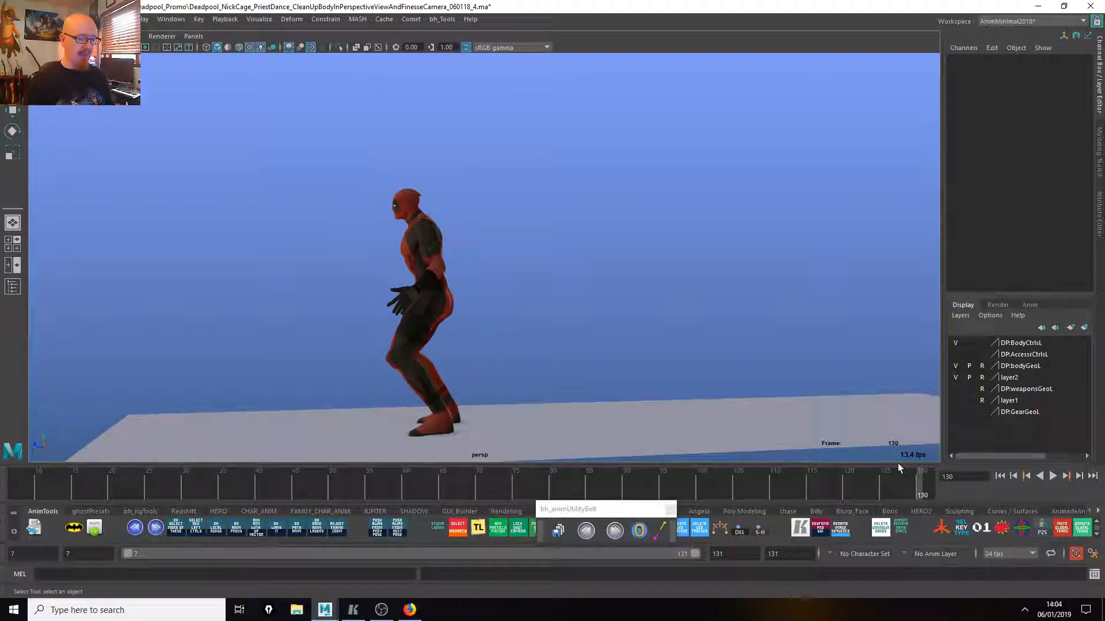
Restore the reference video and compare the shot's ending at frame 131 through ShotCam with the rig controls hidden.
{"action": "left_click", "coordinate": [355, 608]}
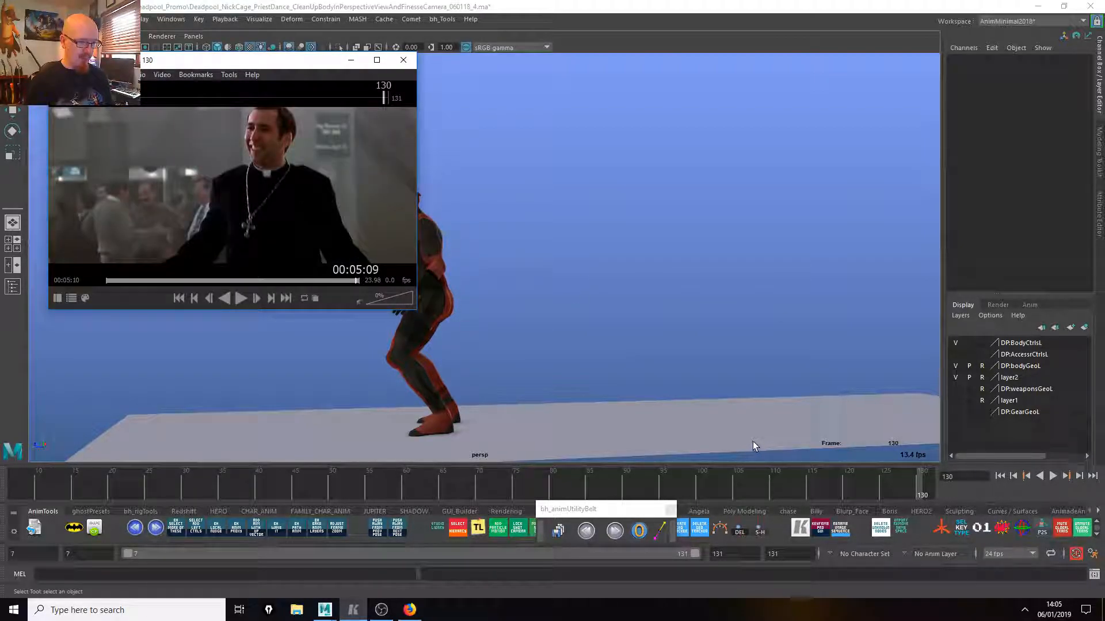
{"action": "left_click", "coordinate": [760, 357]}
{"action": "key", "text": "alt+c"}
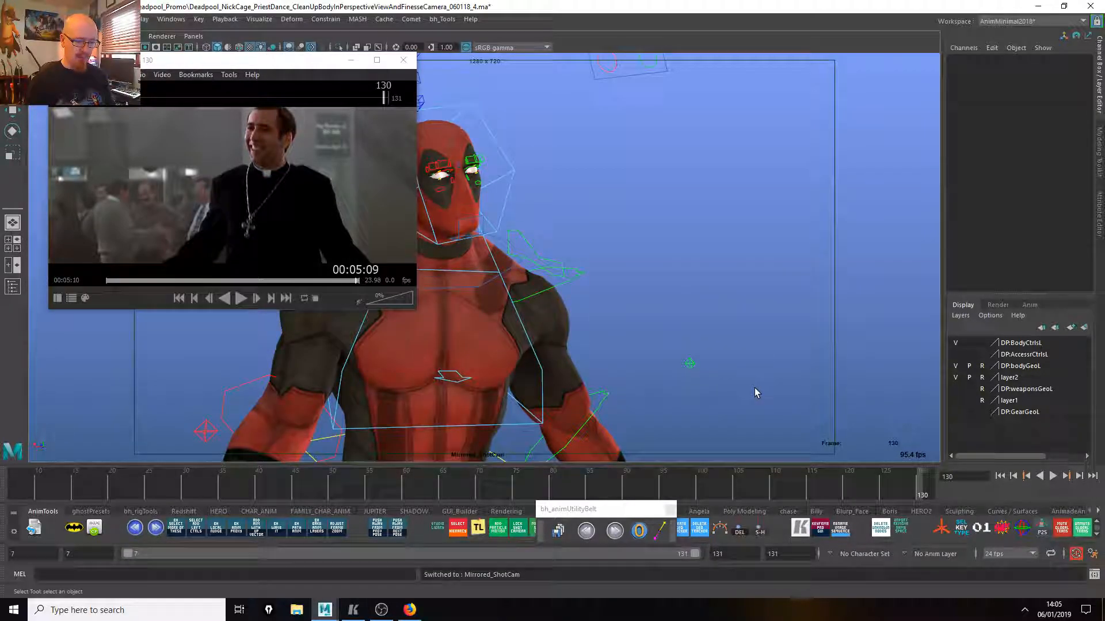
{"action": "left_click_drag", "start_coordinate": [720, 487], "coordinate": [926, 481]}
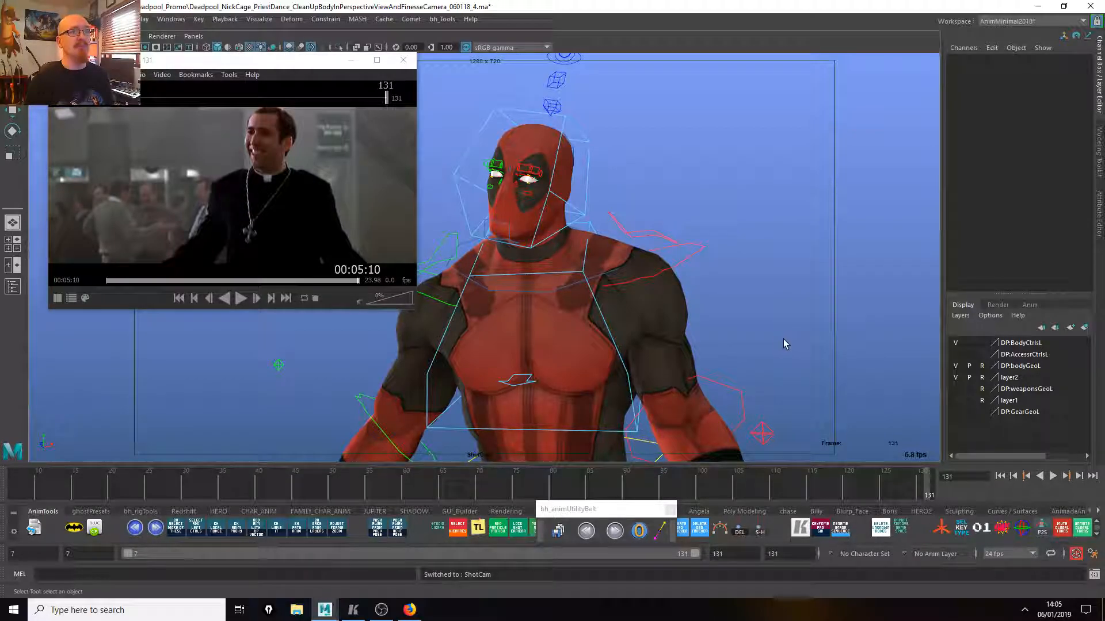
{"action": "key", "text": "alt+1"}
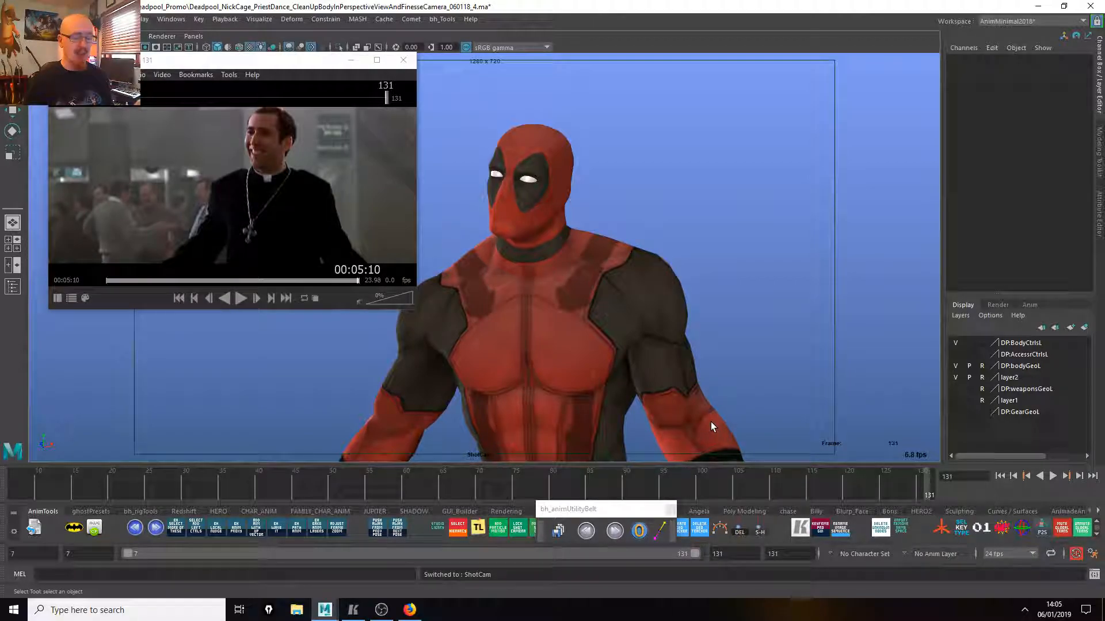
Scrub the final section from about frame 105 to 130 in ShotCam, comparing the body movement with the reference.
{"action": "left_click", "coordinate": [738, 482]}
{"action": "mouse_move", "coordinate": [738, 482]}
{"action": "left_mouse_down"}
{"action": "mouse_move", "coordinate": [906, 500]}
{"action": "mouse_move", "coordinate": [775, 496]}
{"action": "mouse_move", "coordinate": [799, 501]}
{"action": "mouse_move", "coordinate": [917, 505]}
{"action": "mouse_move", "coordinate": [783, 495]}
{"action": "mouse_move", "coordinate": [921, 500]}
{"action": "mouse_move", "coordinate": [878, 495]}
{"action": "left_mouse_up"}
{"action": "left_click_drag", "start_coordinate": [731, 479], "coordinate": [923, 488]}
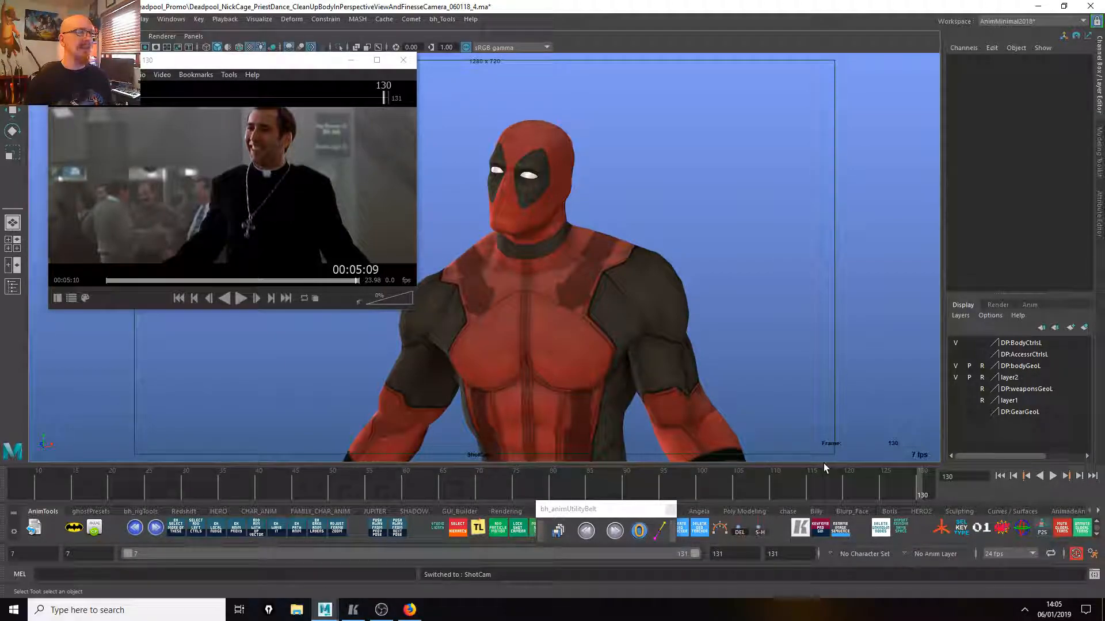
{"action": "left_click_drag", "start_coordinate": [794, 481], "coordinate": [915, 487]}
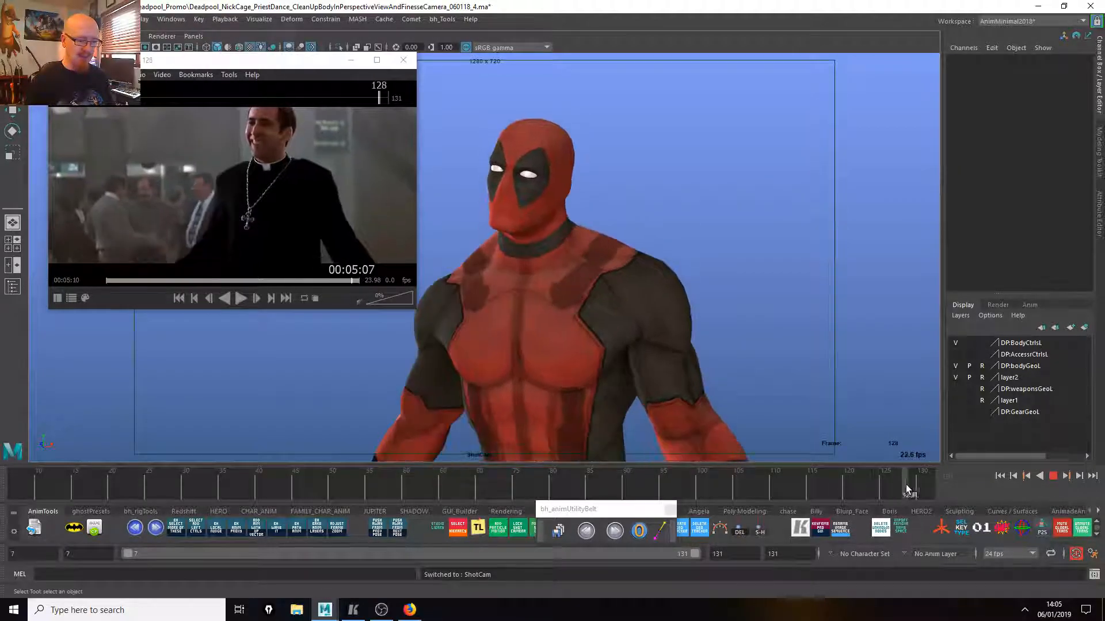
Minimise the reference video, switch to the persp camera with rig controls shown, and select Deadpool's CTRL_Body control.
{"action": "left_click", "coordinate": [350, 62]}
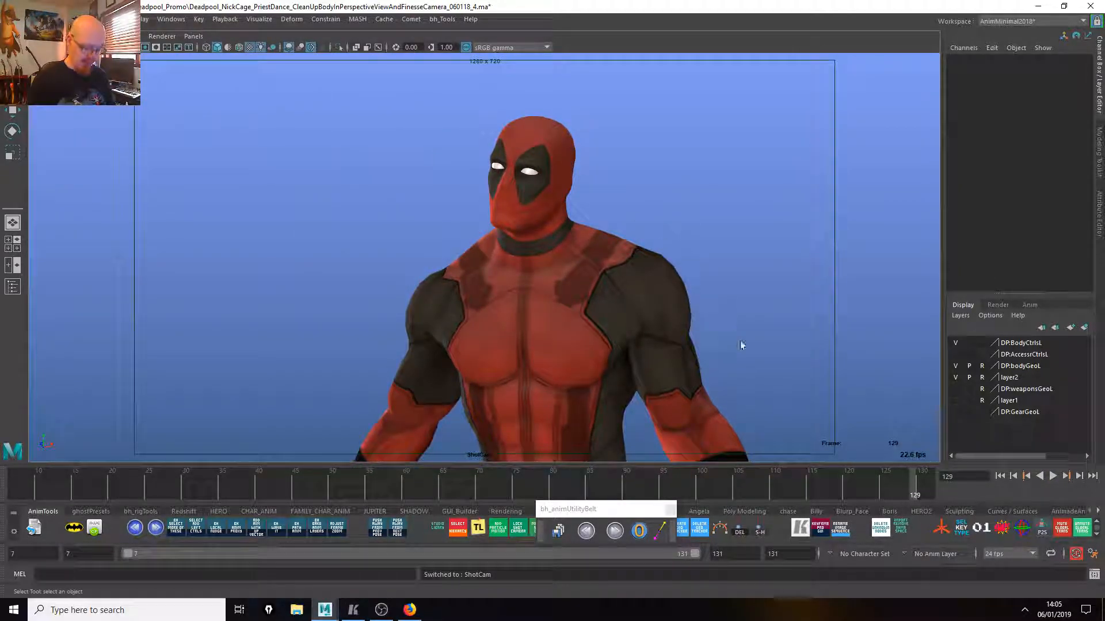
{"action": "key", "text": "ctrl+grave"}
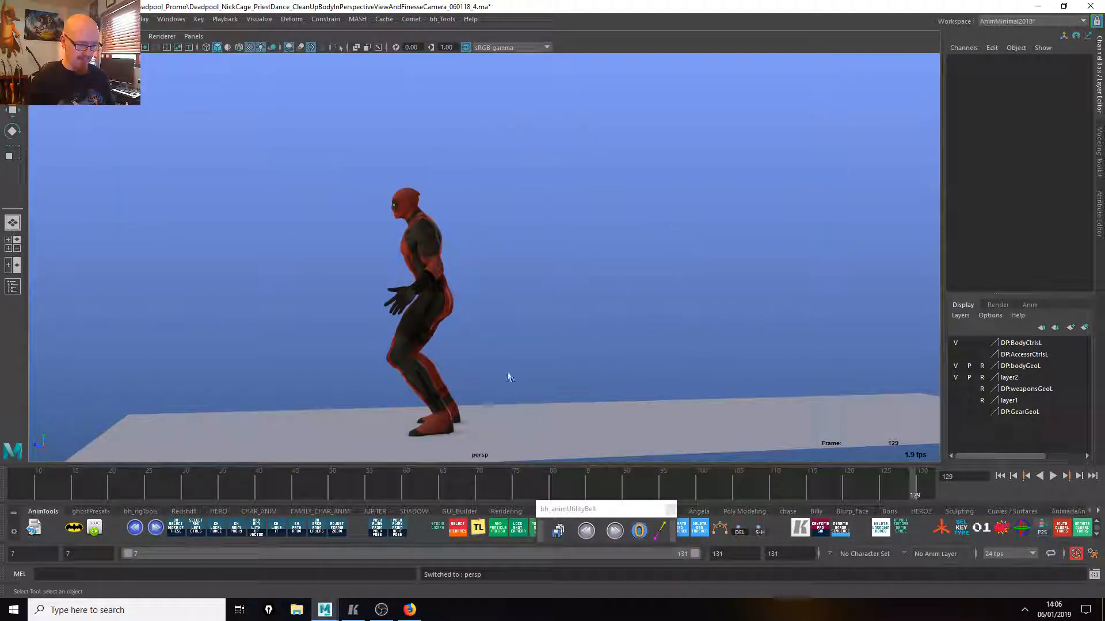
{"action": "right_click_drag", "start_coordinate": [627, 391], "coordinate": [741, 317], "text": "alt"}
{"action": "middle_click_drag", "start_coordinate": [740, 317], "coordinate": [698, 333], "text": "alt"}
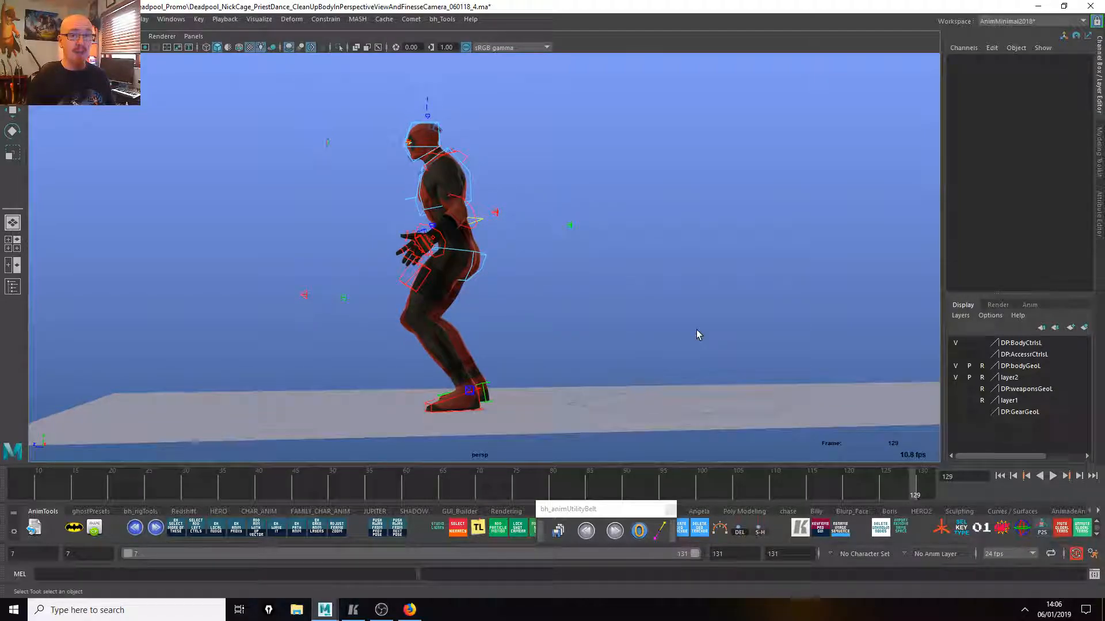
{"action": "left_click_drag", "start_coordinate": [624, 374], "coordinate": [573, 345], "text": "alt"}
{"action": "left_click_drag", "start_coordinate": [585, 350], "coordinate": [628, 368], "text": "alt"}
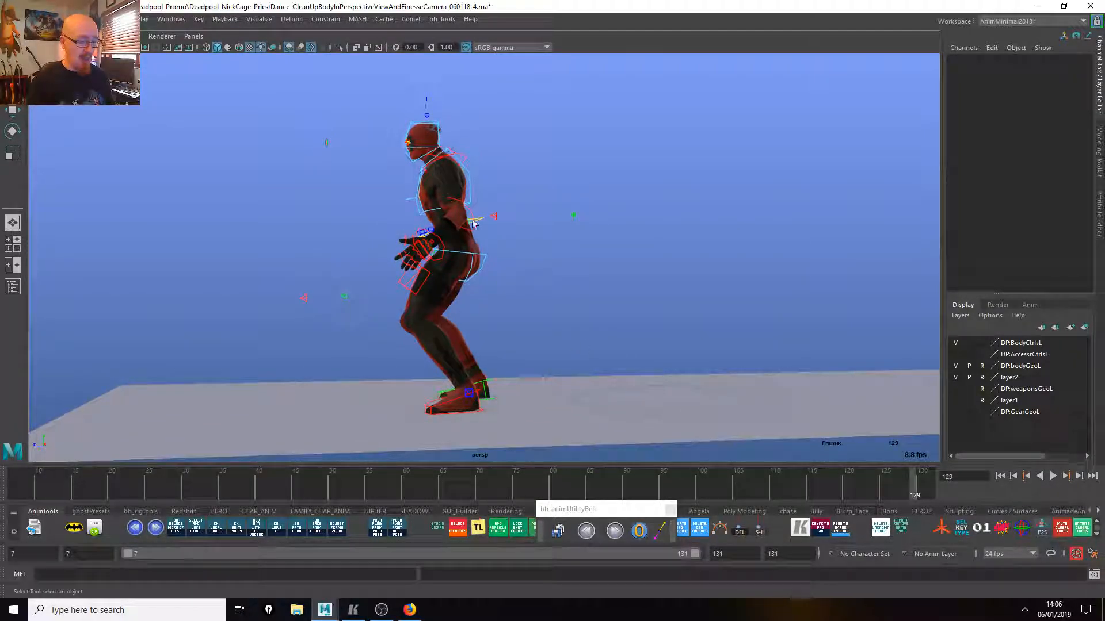
{"action": "left_click", "coordinate": [489, 241]}
Review the body control's movement from about frame 96 to 131, looking at the character from both sides.
{"action": "key", "text": "alt+v"}
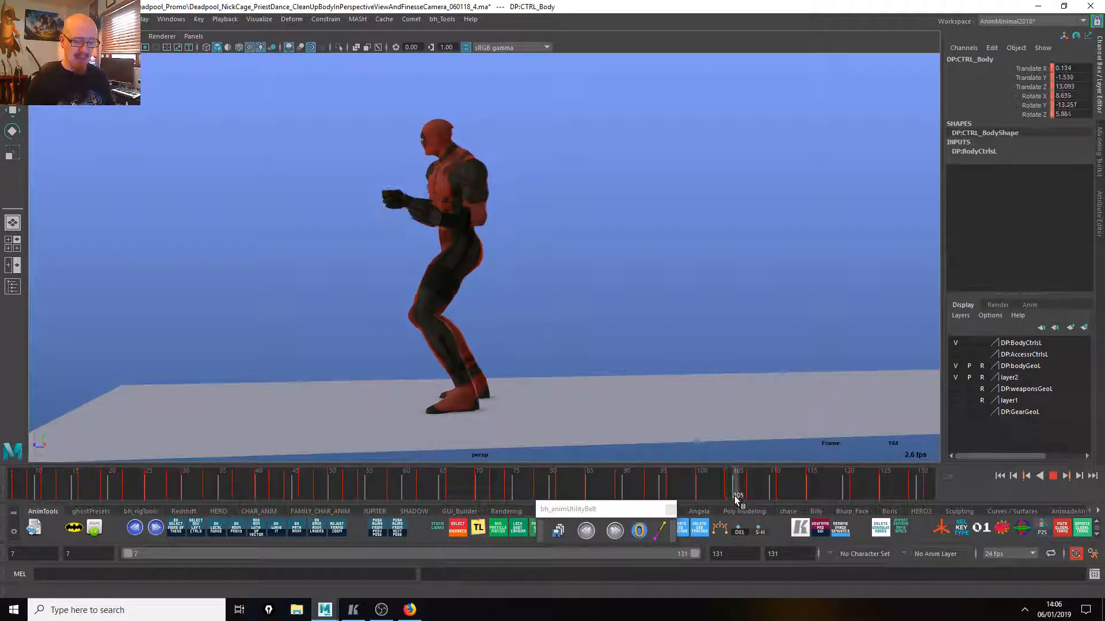
{"action": "left_click_drag", "start_coordinate": [758, 495], "coordinate": [670, 477]}
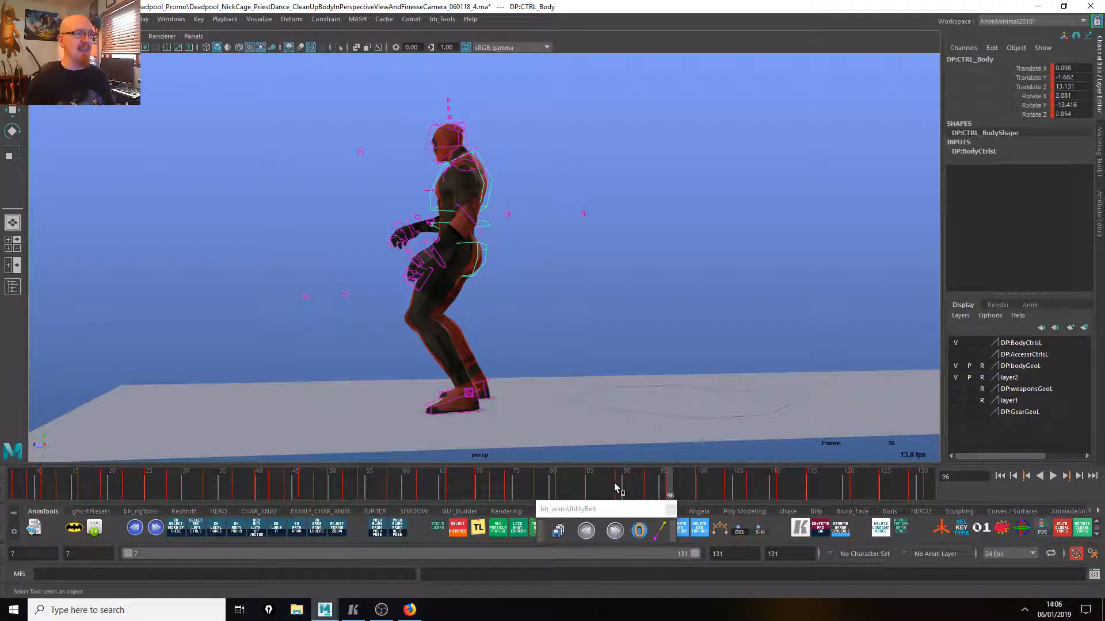
{"action": "left_click_drag", "start_coordinate": [614, 484], "coordinate": [927, 488]}
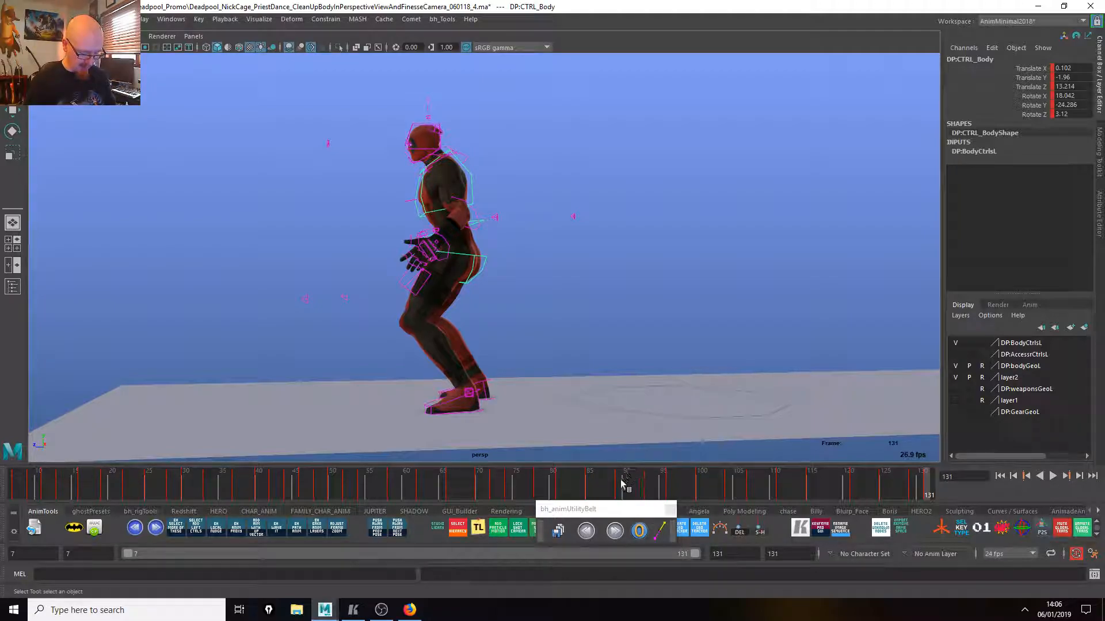
{"action": "left_click_drag", "start_coordinate": [706, 498], "coordinate": [907, 490]}
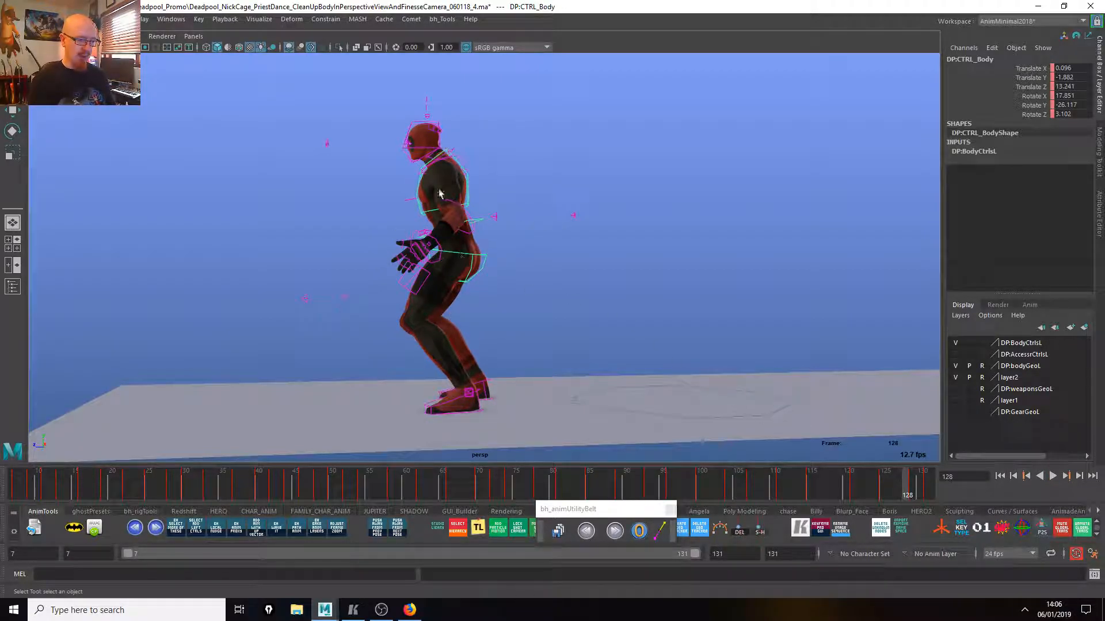
{"action": "left_click_drag", "start_coordinate": [520, 373], "coordinate": [764, 381], "text": "alt"}
Open the Graph Editor for CTRL_Body and isolate its Translate Z curve, framed on the final keys.
{"action": "key", "text": "shift+g"}
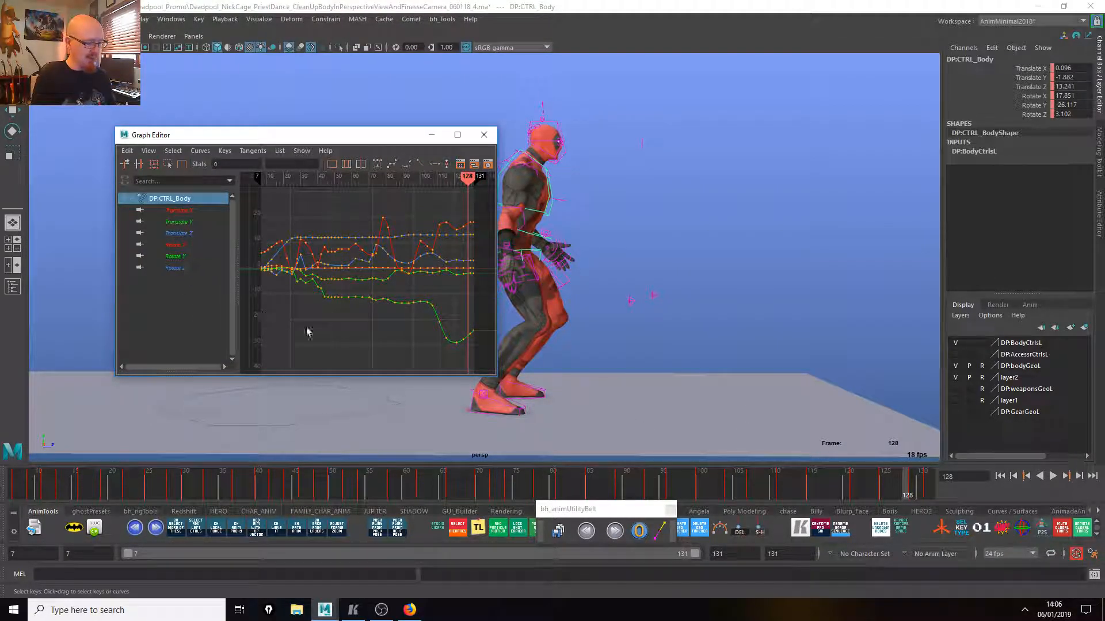
{"action": "left_click_drag", "start_coordinate": [322, 134], "coordinate": [272, 115]}
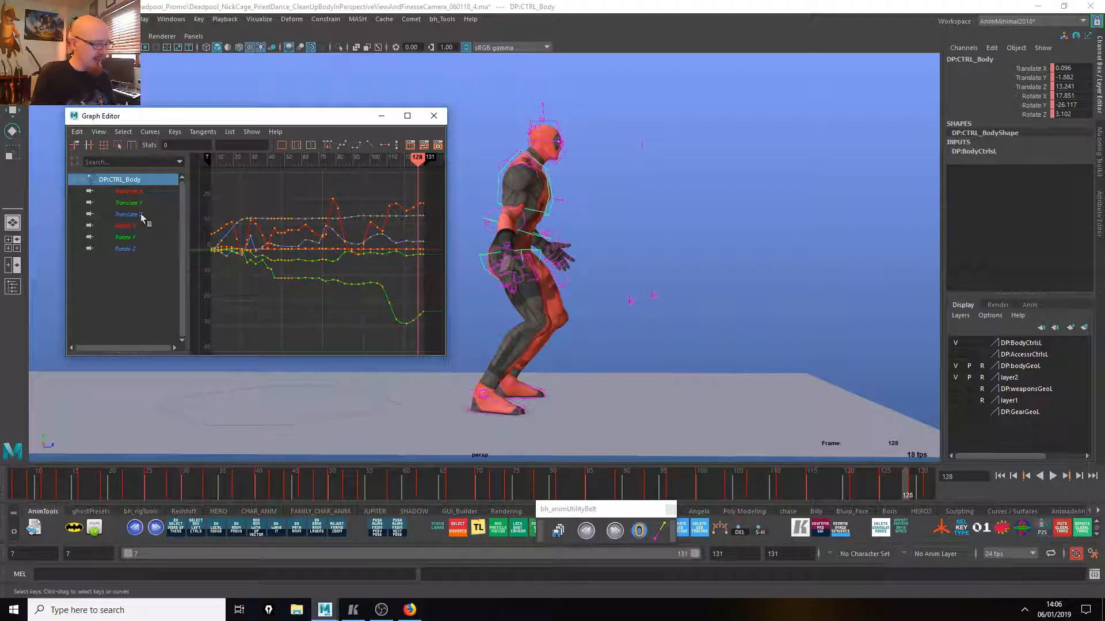
{"action": "left_click", "coordinate": [127, 248]}
{"action": "left_click", "coordinate": [128, 214]}
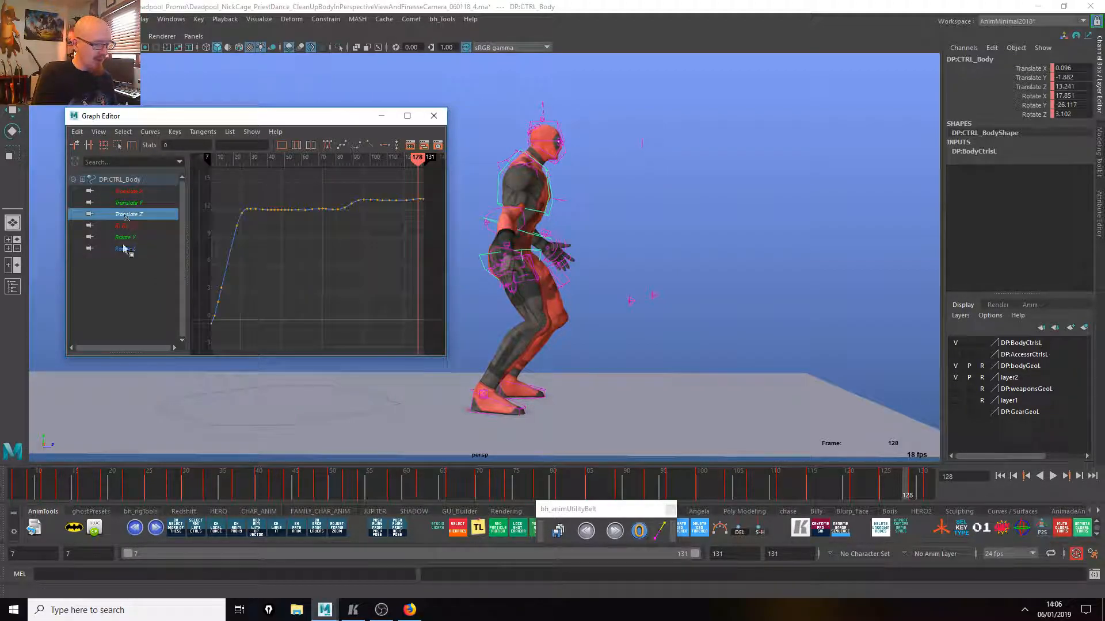
{"action": "left_click", "coordinate": [422, 200]}
{"action": "key", "text": "f"}
Lower CTRL_Body's Translate Z keys slightly from frame 78 to 131 and check the motion up to frame 100.
{"action": "key", "text": "alt+v"}
{"action": "mouse_move", "coordinate": [530, 482]}
{"action": "left_mouse_down"}
{"action": "mouse_move", "coordinate": [556, 486]}
{"action": "mouse_move", "coordinate": [534, 488]}
{"action": "left_mouse_up"}
{"action": "left_click_drag", "start_coordinate": [581, 379], "coordinate": [669, 350], "text": "alt"}
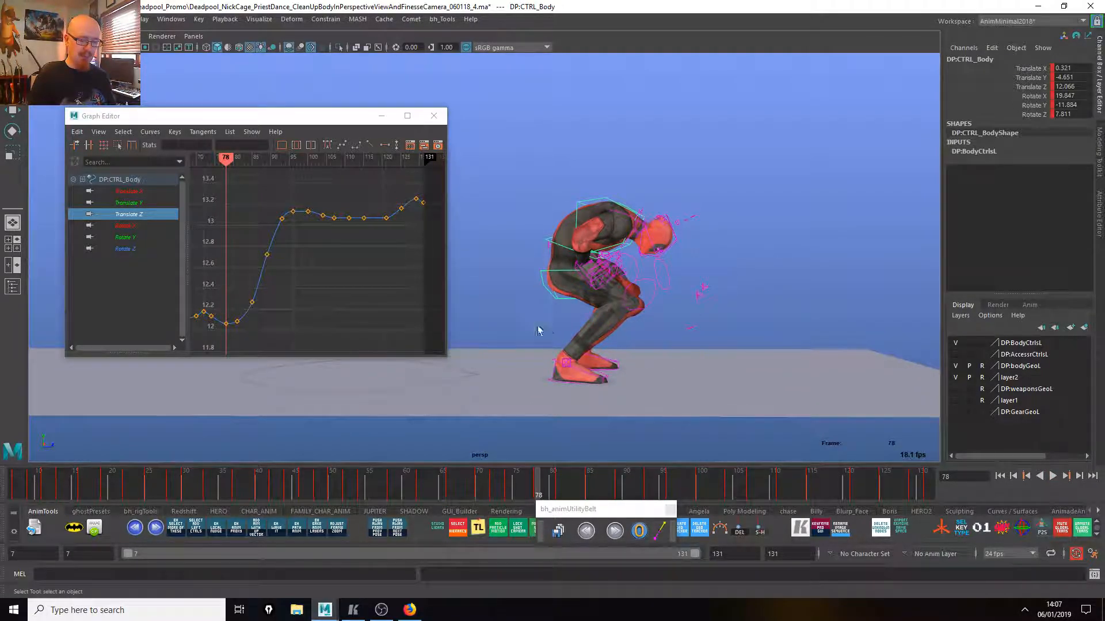
{"action": "right_click_drag", "start_coordinate": [303, 328], "coordinate": [348, 322], "text": "alt"}
{"action": "left_click_drag", "start_coordinate": [434, 321], "coordinate": [282, 190]}
{"action": "key", "text": "w"}
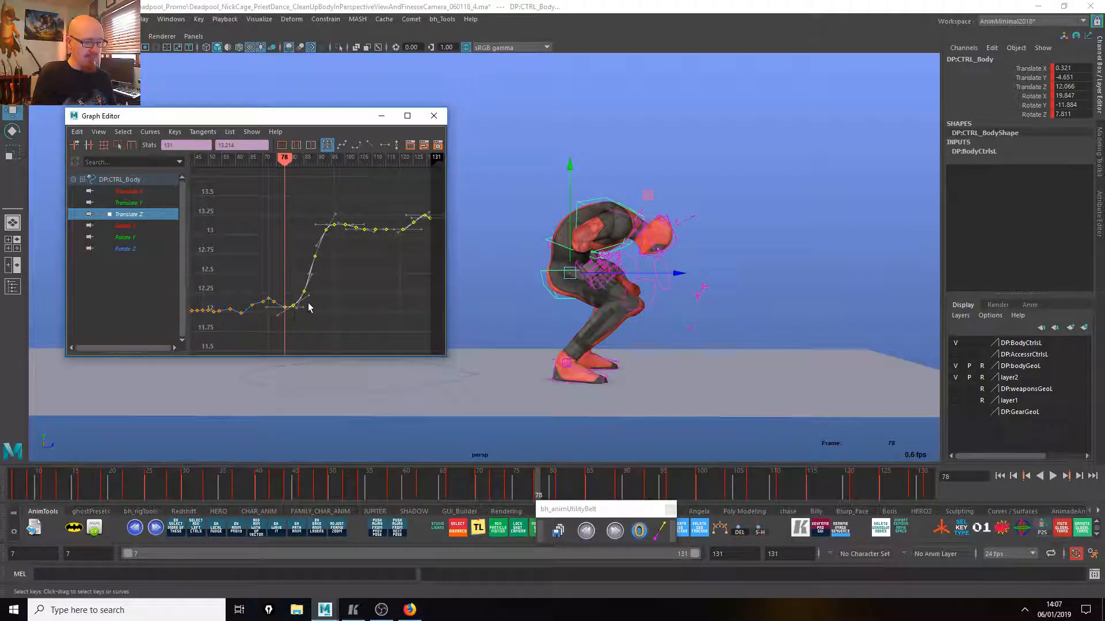
{"action": "middle_click_drag", "start_coordinate": [323, 308], "coordinate": [325, 315], "text": "shift"}
{"action": "left_click", "coordinate": [333, 322]}
{"action": "key", "text": "alt+v"}
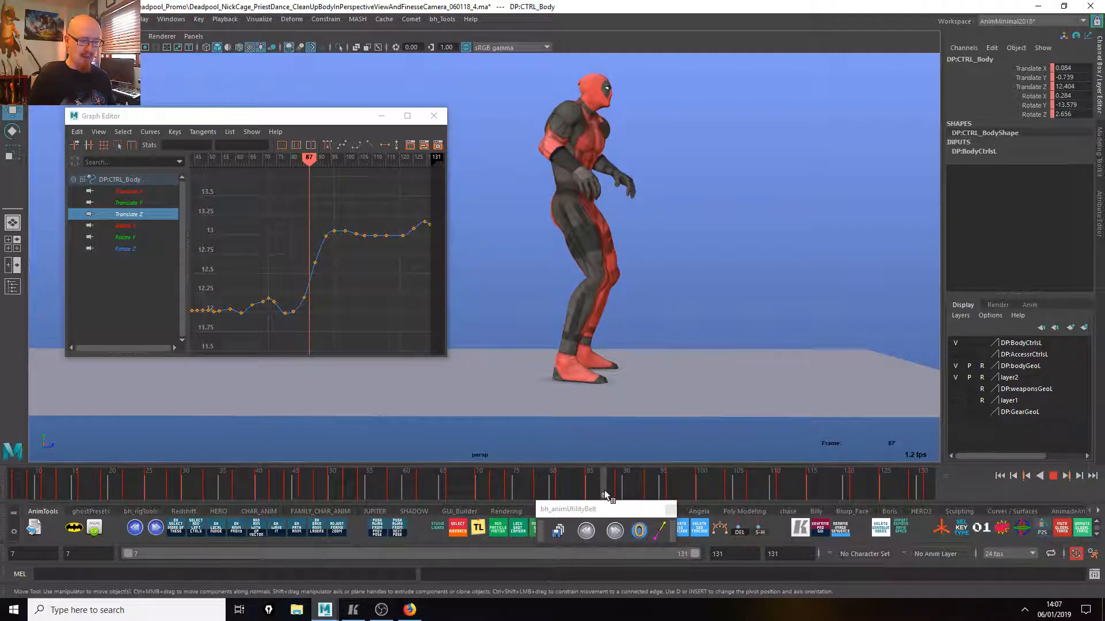
{"action": "left_click_drag", "start_coordinate": [615, 490], "coordinate": [702, 482]}
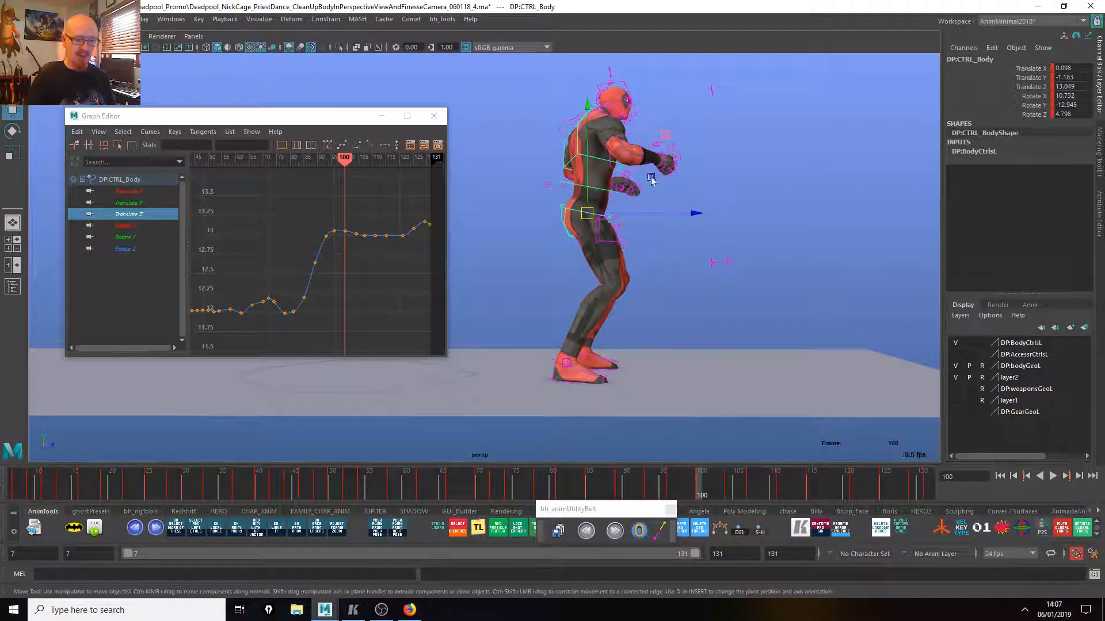
Review the side-view motion to about frame 117, and lower CTRL_Body's Translate Z keys from about frame 93 to 131 by about 0.14.
{"action": "left_click_drag", "start_coordinate": [709, 490], "coordinate": [714, 493]}
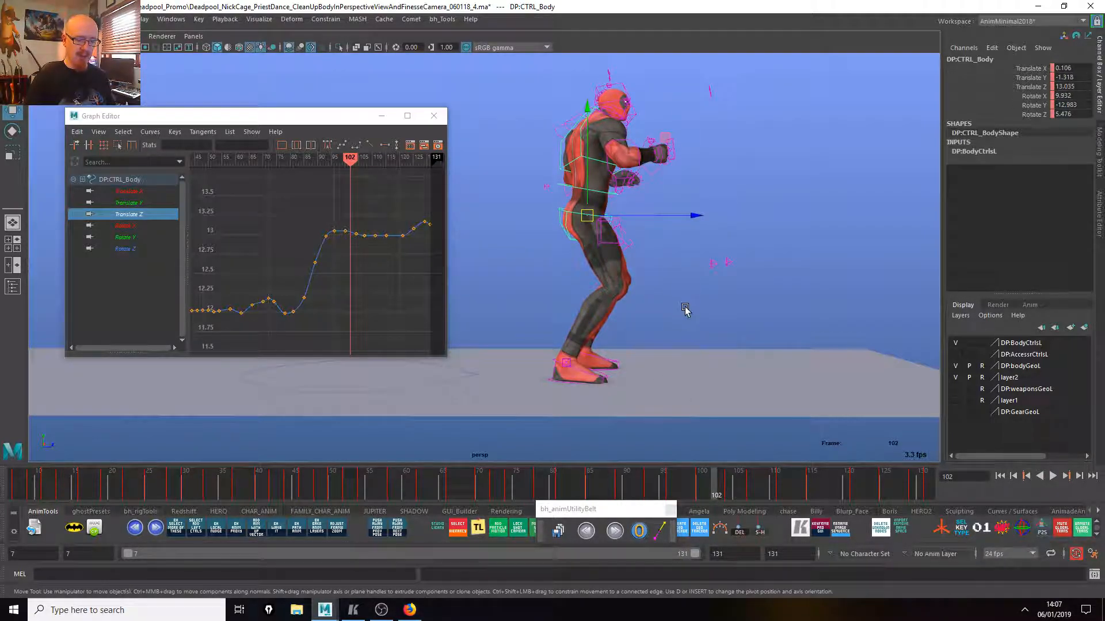
{"action": "left_click_drag", "start_coordinate": [670, 305], "coordinate": [656, 298], "text": "alt"}
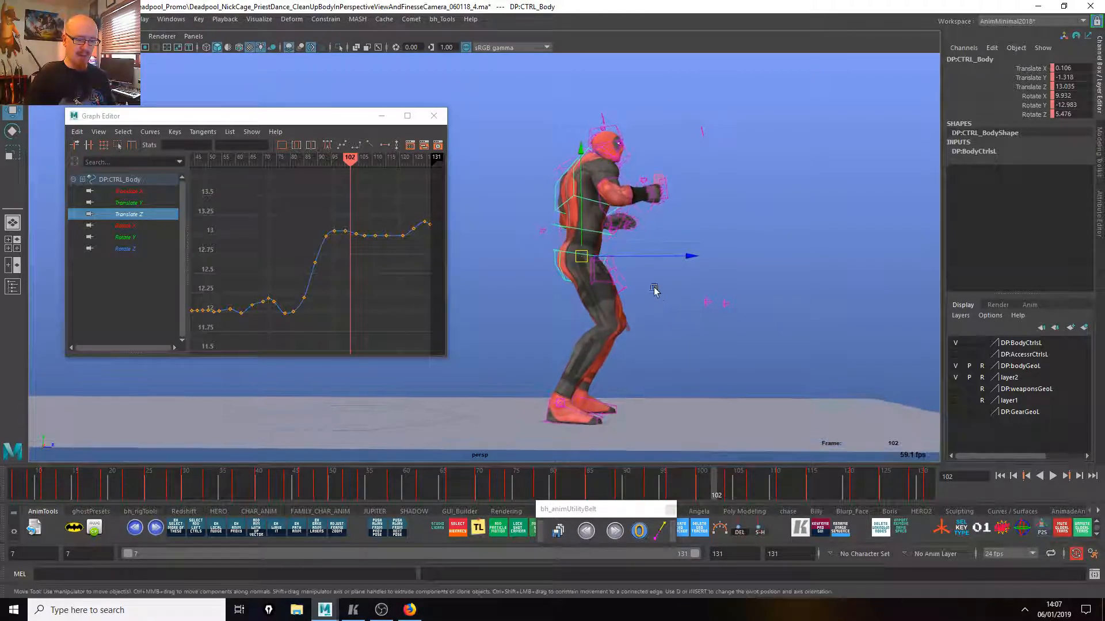
{"action": "left_click_drag", "start_coordinate": [611, 409], "coordinate": [604, 328], "text": "alt"}
{"action": "key", "text": "alt+v"}
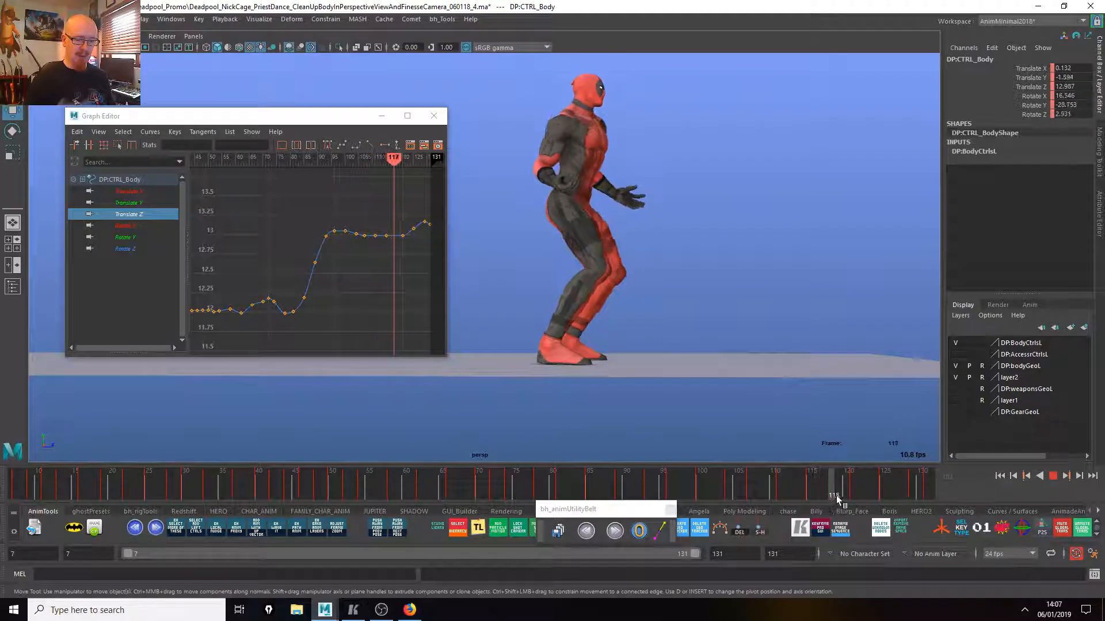
{"action": "left_click", "coordinate": [856, 492]}
{"action": "left_click_drag", "start_coordinate": [443, 250], "coordinate": [315, 192]}
{"action": "left_click", "coordinate": [672, 490]}
{"action": "key", "text": "alt+v"}
{"action": "left_click", "coordinate": [672, 489]}
{"action": "middle_click_drag", "start_coordinate": [352, 304], "coordinate": [352, 320], "text": "shift"}
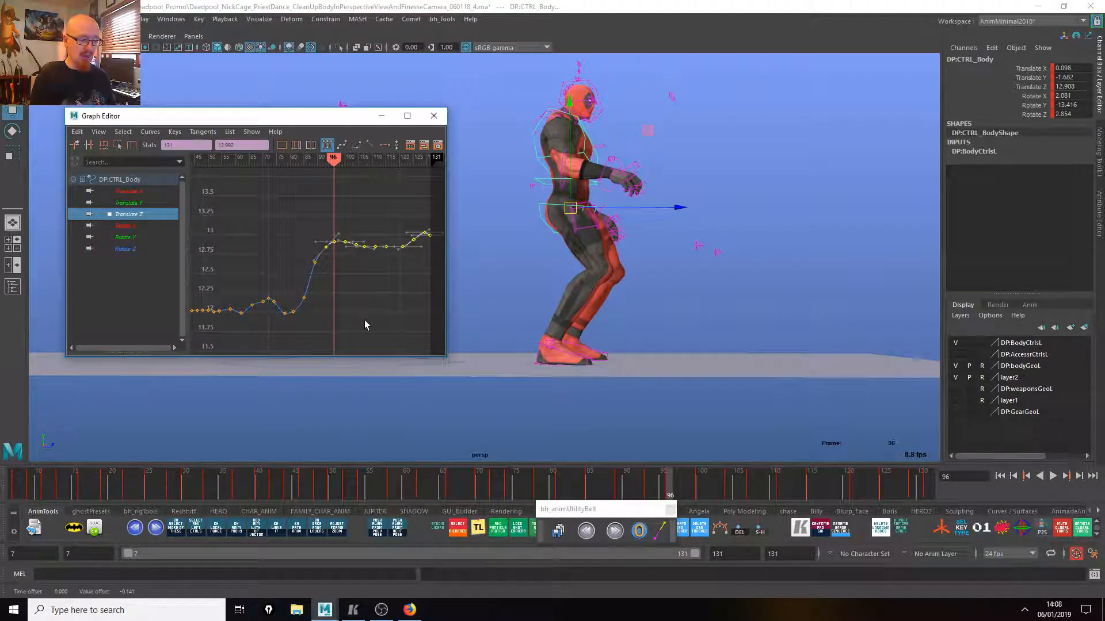
Lower CTRL_Body's Translate Z key near frame 89 slightly to smooth the rise, and check the motion in playback.
{"action": "left_click", "coordinate": [315, 261]}
{"action": "middle_click_drag", "start_coordinate": [322, 282], "coordinate": [325, 290], "text": "shift"}
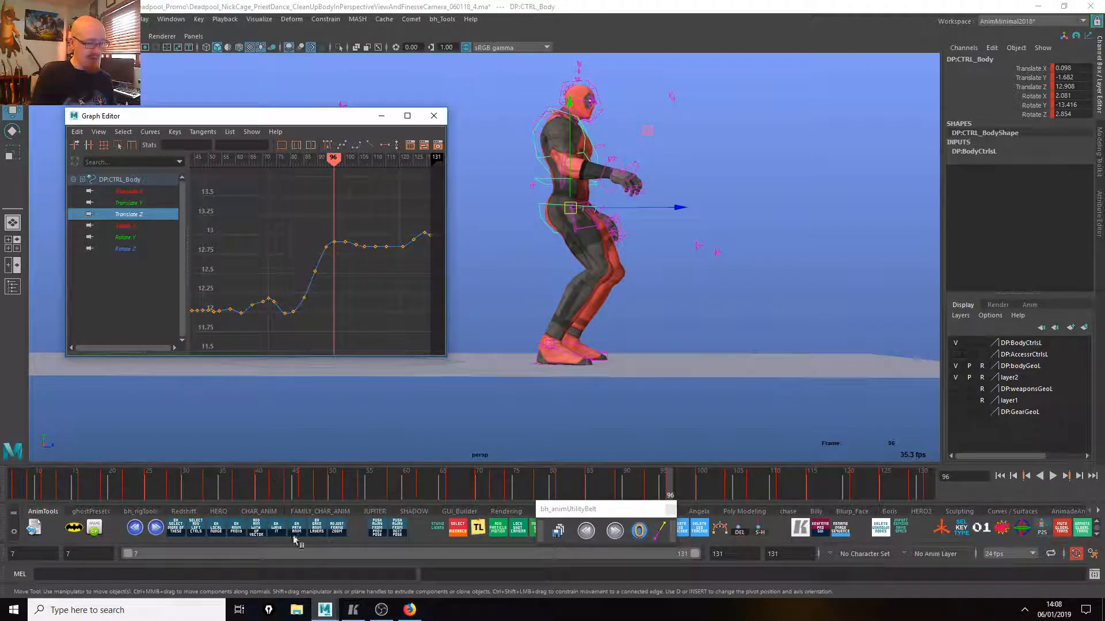
{"action": "left_click", "coordinate": [533, 483]}
{"action": "key", "text": "alt+v"}
{"action": "key", "text": "Escape"}
{"action": "mouse_move", "coordinate": [691, 483]}
{"action": "left_mouse_down"}
{"action": "mouse_move", "coordinate": [793, 496]}
{"action": "mouse_move", "coordinate": [883, 489]}
{"action": "left_mouse_up"}
{"action": "left_click_drag", "start_coordinate": [742, 486], "coordinate": [668, 487]}
Deselect the rig and save the scene as the next incremental version, ending in 060118_5.ma.
{"action": "key", "text": "e"}
{"action": "left_click", "coordinate": [677, 168]}
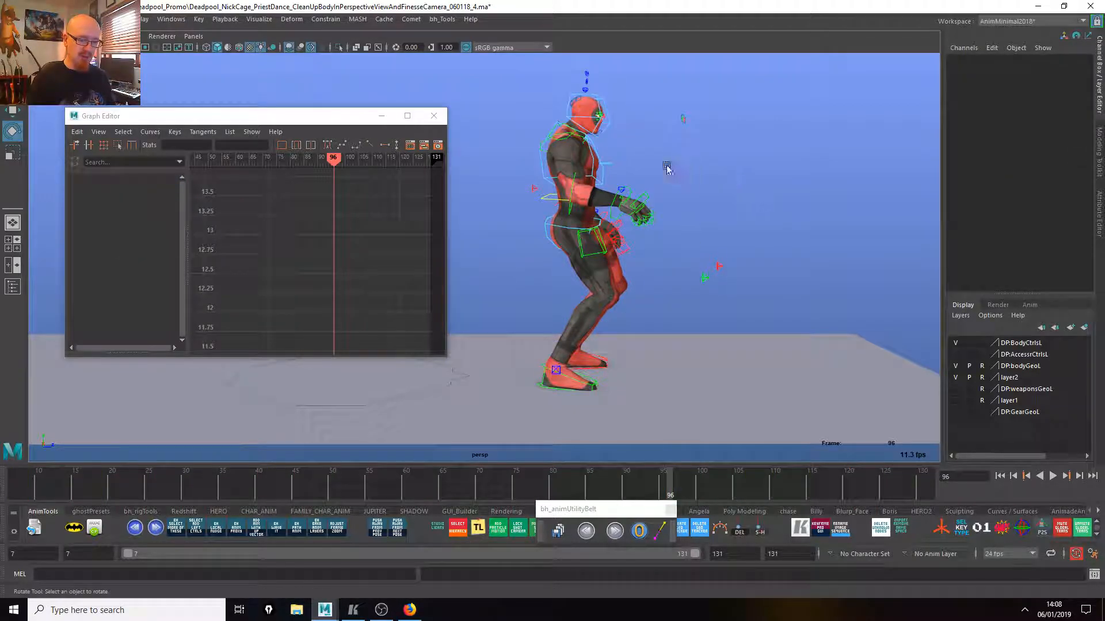
{"action": "left_click", "coordinate": [558, 529]}
Look through the bh_animUtilityBelt's Mirror, Constraints and Keys tools, and park its window back over the shelf.
{"action": "left_click_drag", "start_coordinate": [620, 509], "coordinate": [708, 330]}
{"action": "left_click", "coordinate": [666, 401]}
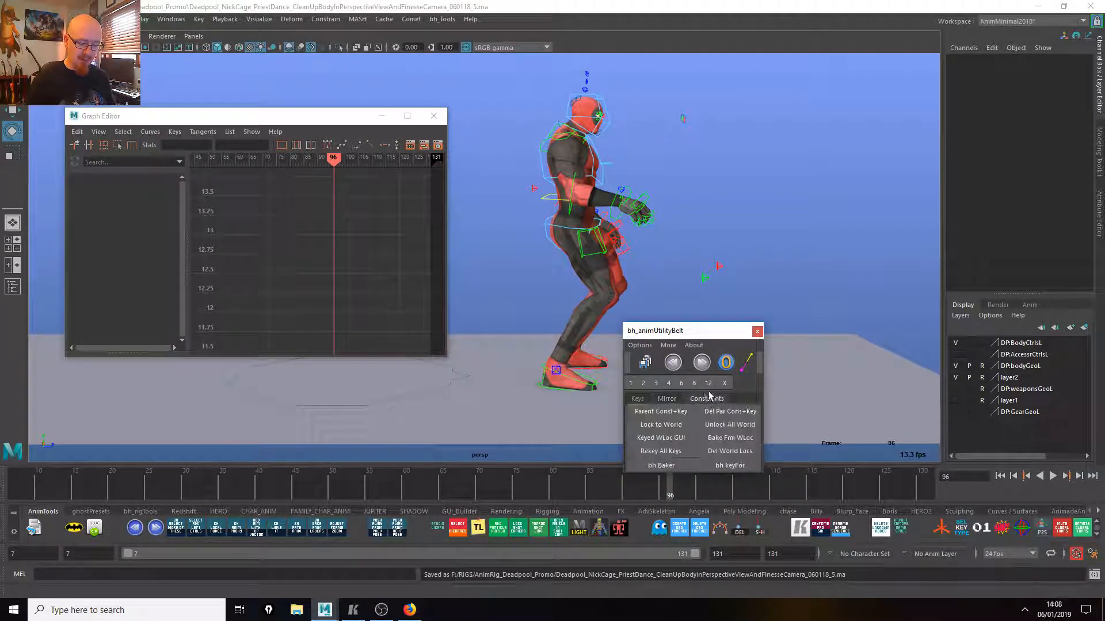
{"action": "left_click", "coordinate": [637, 398]}
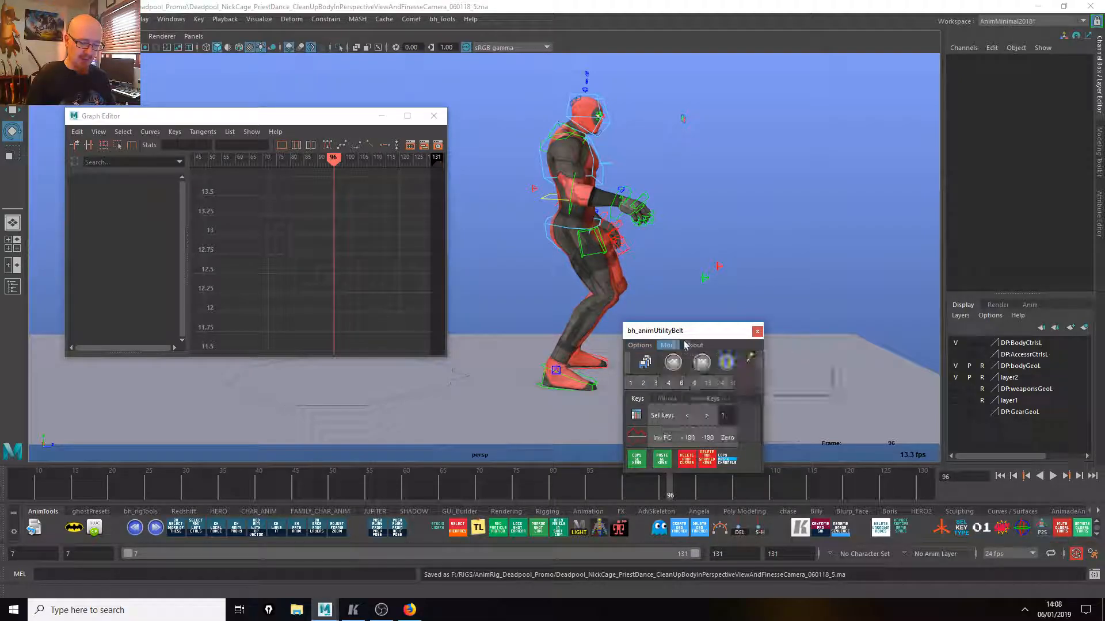
{"action": "left_click_drag", "start_coordinate": [708, 330], "coordinate": [542, 508]}
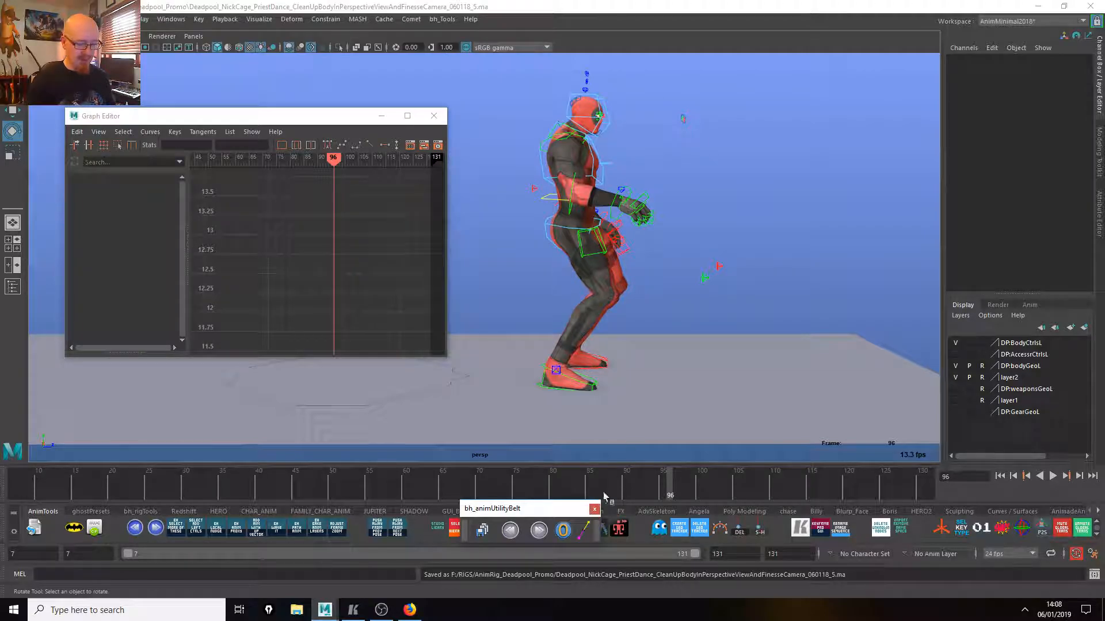
{"action": "left_click_drag", "start_coordinate": [541, 512], "coordinate": [557, 517]}
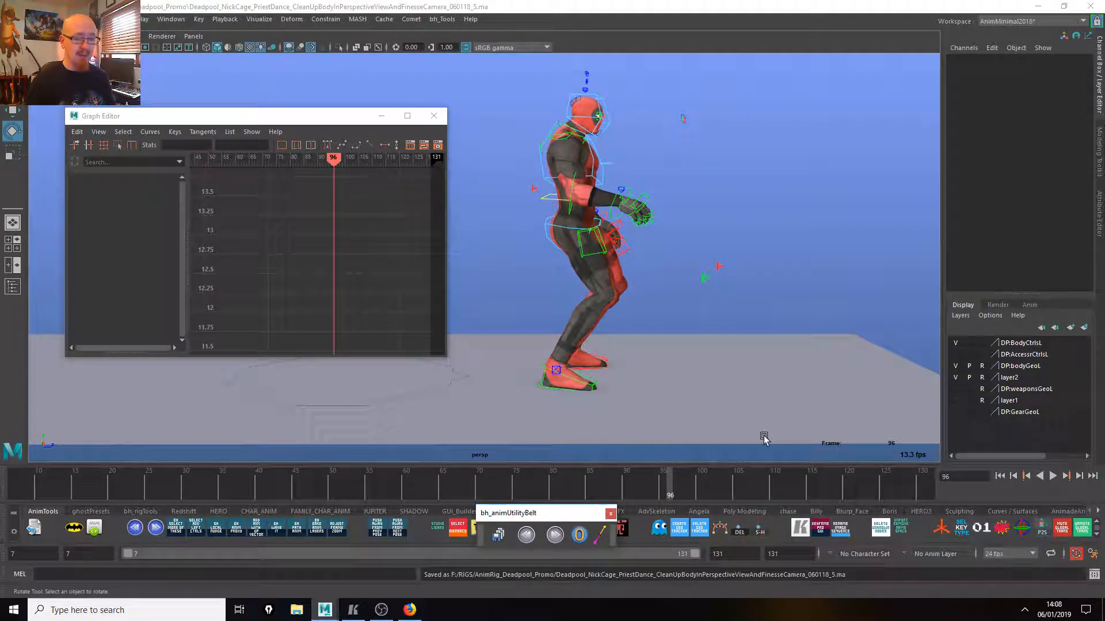
Select CTRL_Body and inspect its Rotate Z and Rotate X curves against the pose from frame 96 to 107.
{"action": "left_click", "coordinate": [541, 202]}
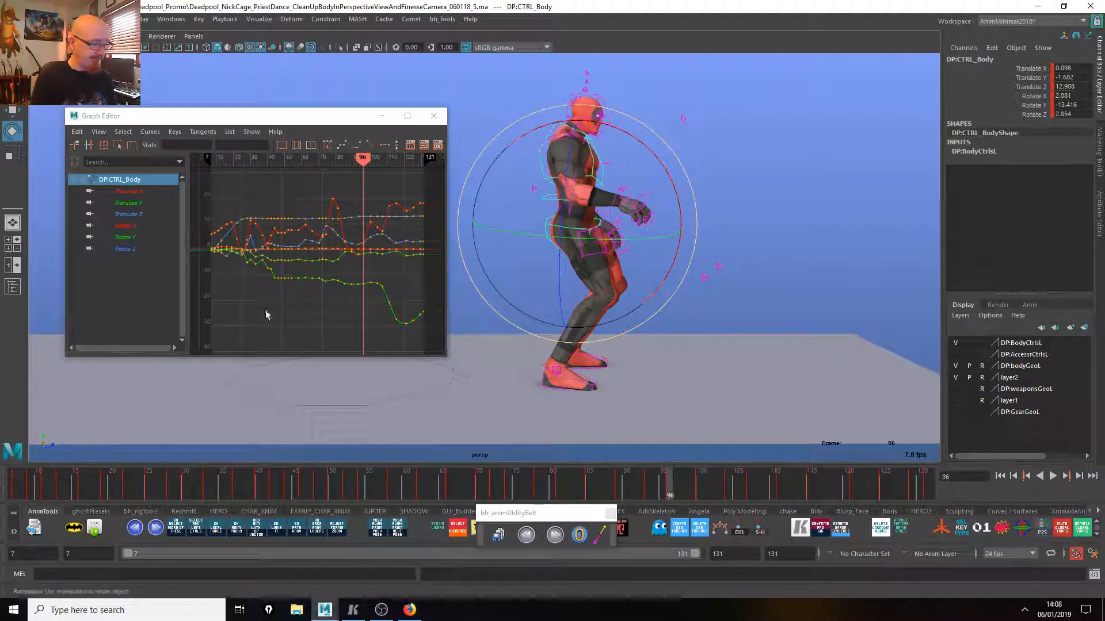
{"action": "left_click", "coordinate": [122, 249]}
{"action": "key", "text": "f"}
{"action": "left_click_drag", "start_coordinate": [664, 492], "coordinate": [744, 510]}
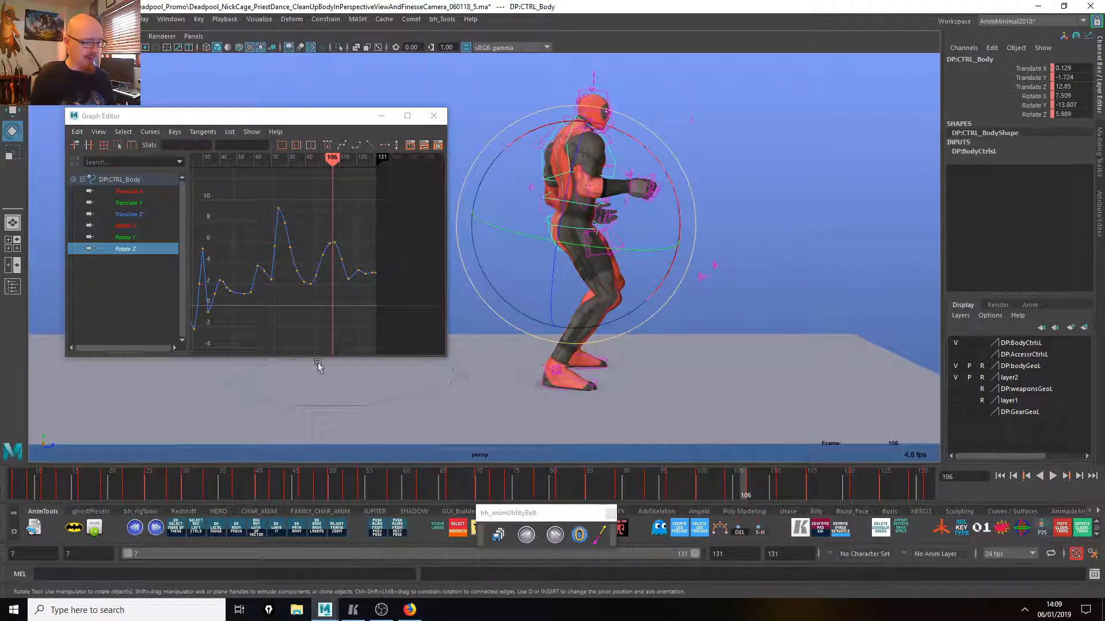
{"action": "left_click", "coordinate": [125, 225]}
{"action": "key", "text": "f"}
{"action": "left_click_drag", "start_coordinate": [340, 203], "coordinate": [319, 203]}
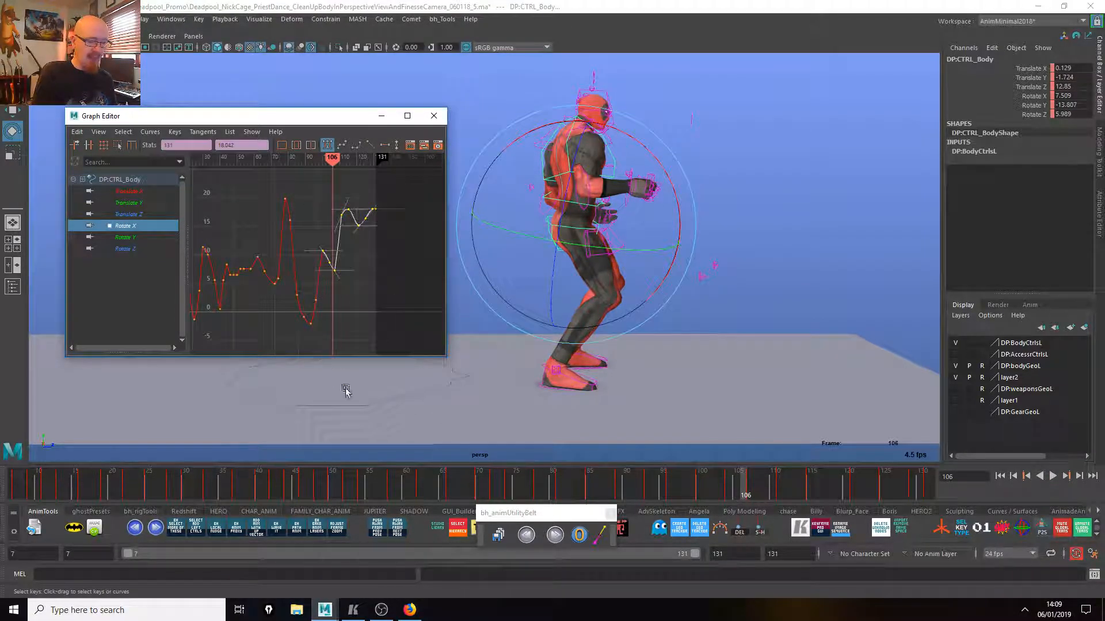
{"action": "left_click", "coordinate": [752, 493]}
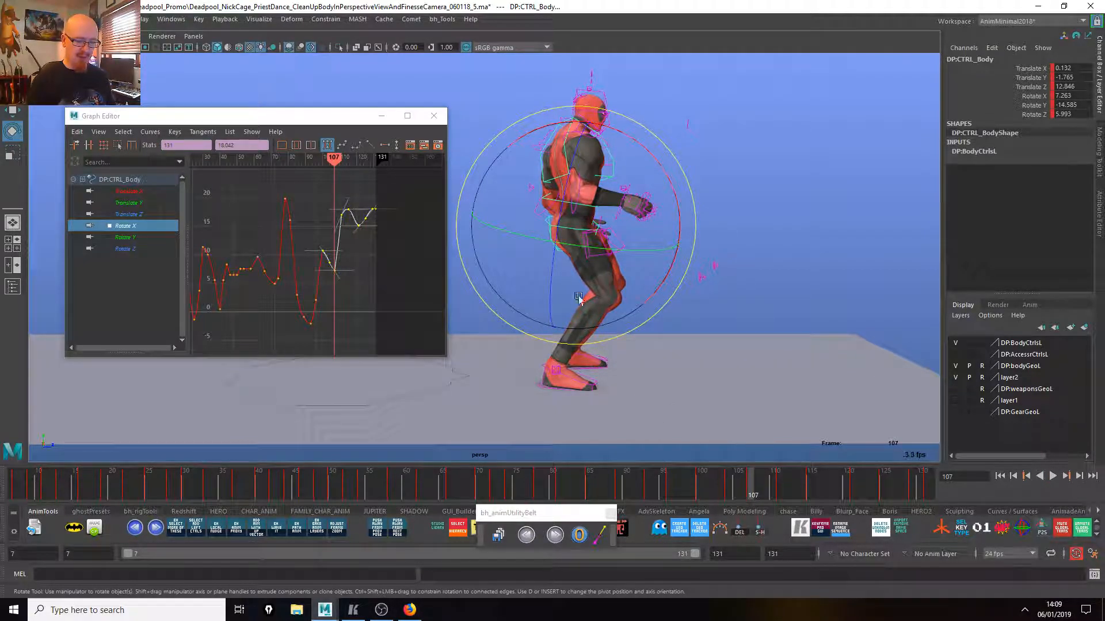
Try a small move of CTRL_Body at frame 107 and undo it.
{"action": "left_click", "coordinate": [564, 209]}
{"action": "left_click", "coordinate": [558, 202]}
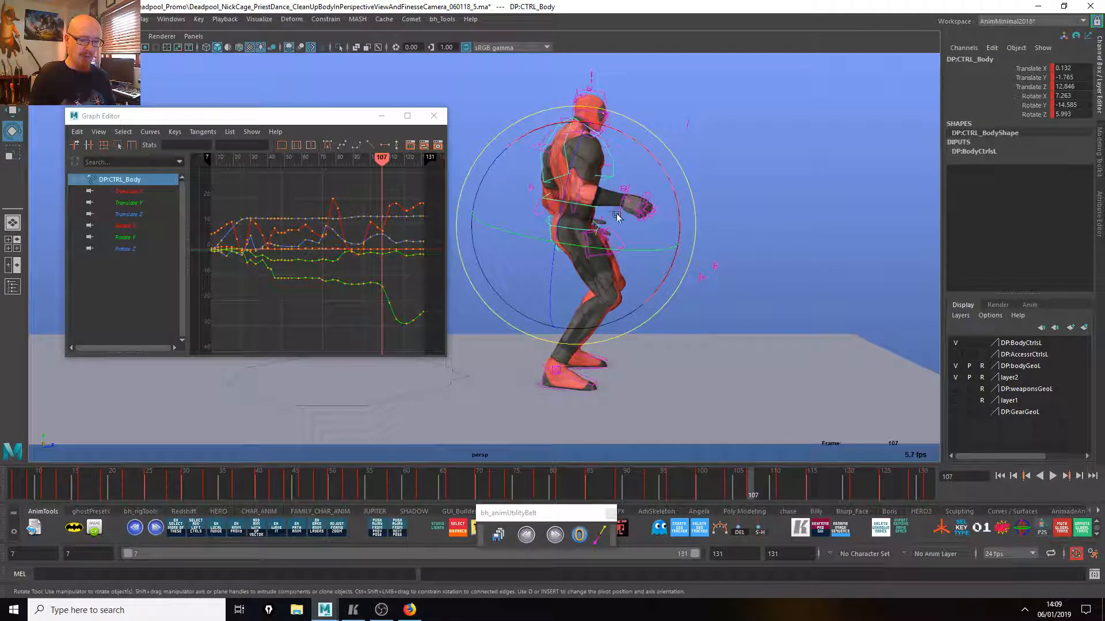
{"action": "key", "text": "w"}
{"action": "left_click_drag", "start_coordinate": [572, 225], "coordinate": [577, 229]}
{"action": "key", "text": "ctrl+z"}
Isolate CTRL_Body's Rotate X curve on its final keys, and test a rotation of the control before undoing it.
{"action": "left_click", "coordinate": [124, 225]}
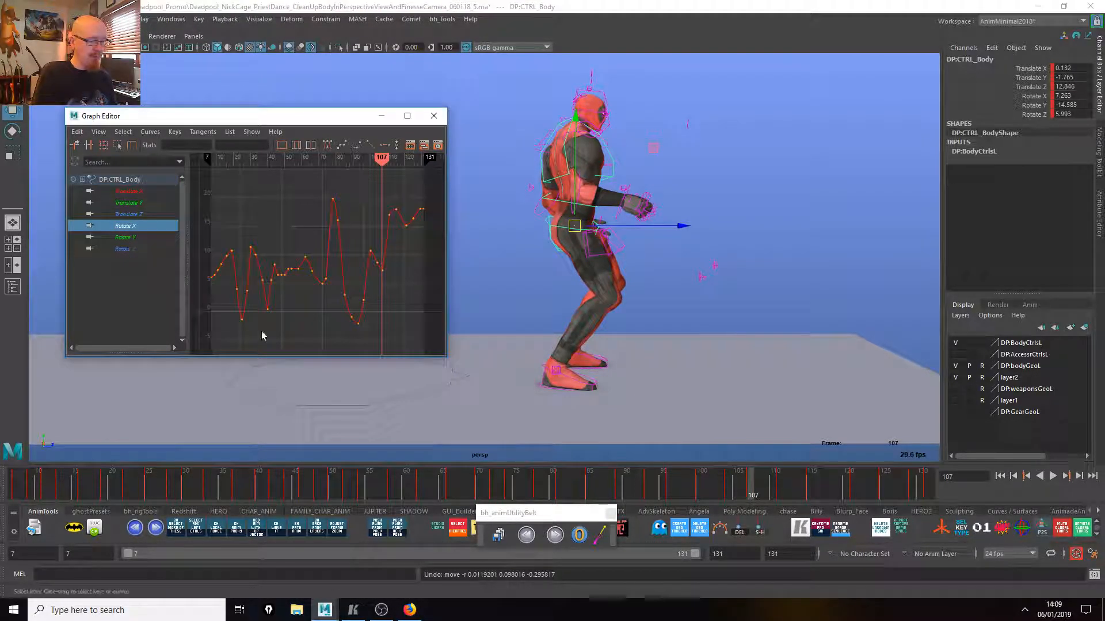
{"action": "middle_click_drag", "start_coordinate": [431, 283], "coordinate": [354, 292], "text": "alt"}
{"action": "key", "text": "e"}
{"action": "left_click_drag", "start_coordinate": [679, 192], "coordinate": [631, 263]}
{"action": "key", "text": "ctrl+z"}
Lower CTRL_Body's Rotate X keys from about frame 109 to 131, with the last key at about 14.3, and play the result.
{"action": "mouse_move", "coordinate": [326, 288]}
{"action": "right_mouse_down", "text": "alt"}
{"action": "mouse_move", "coordinate": [350, 291]}
{"action": "mouse_move", "coordinate": [332, 309]}
{"action": "right_mouse_up", "text": "alt"}
{"action": "left_click_drag", "start_coordinate": [771, 489], "coordinate": [810, 495]}
{"action": "left_click_drag", "start_coordinate": [300, 201], "coordinate": [370, 266]}
{"action": "key", "text": "w"}
{"action": "middle_click_drag", "start_coordinate": [370, 266], "coordinate": [380, 283]}
{"action": "middle_click_drag", "start_coordinate": [380, 285], "coordinate": [384, 287]}
{"action": "left_click", "coordinate": [713, 495]}
{"action": "key", "text": "alt+v"}
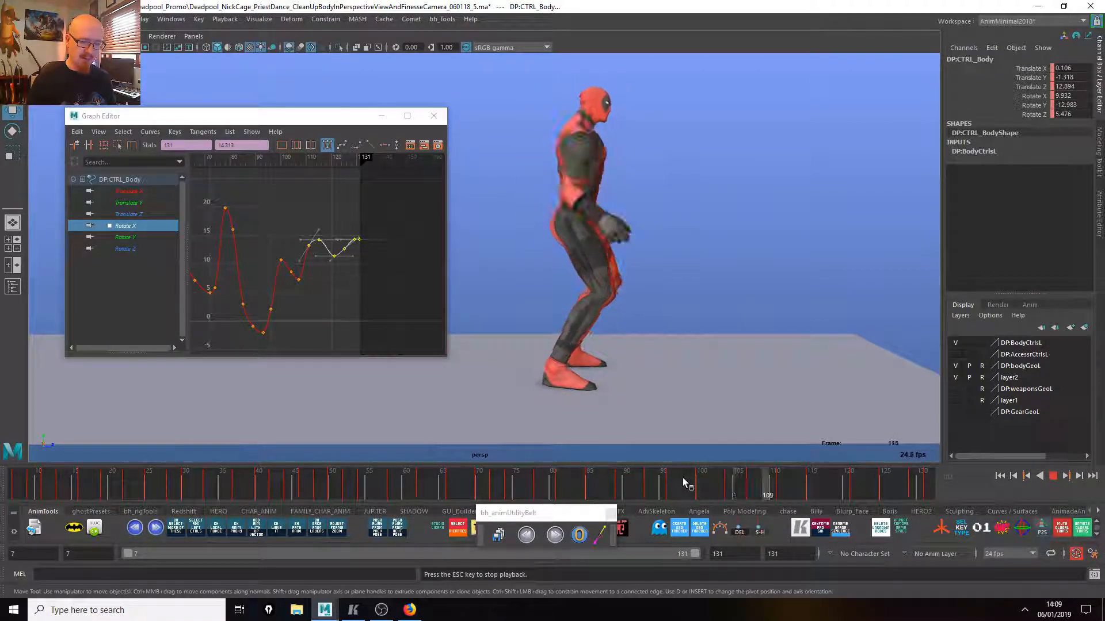
{"action": "key", "text": "Escape"}
Move the Graph Editor clear of the character and play the animation through ShotCam.
{"action": "key", "text": "c"}
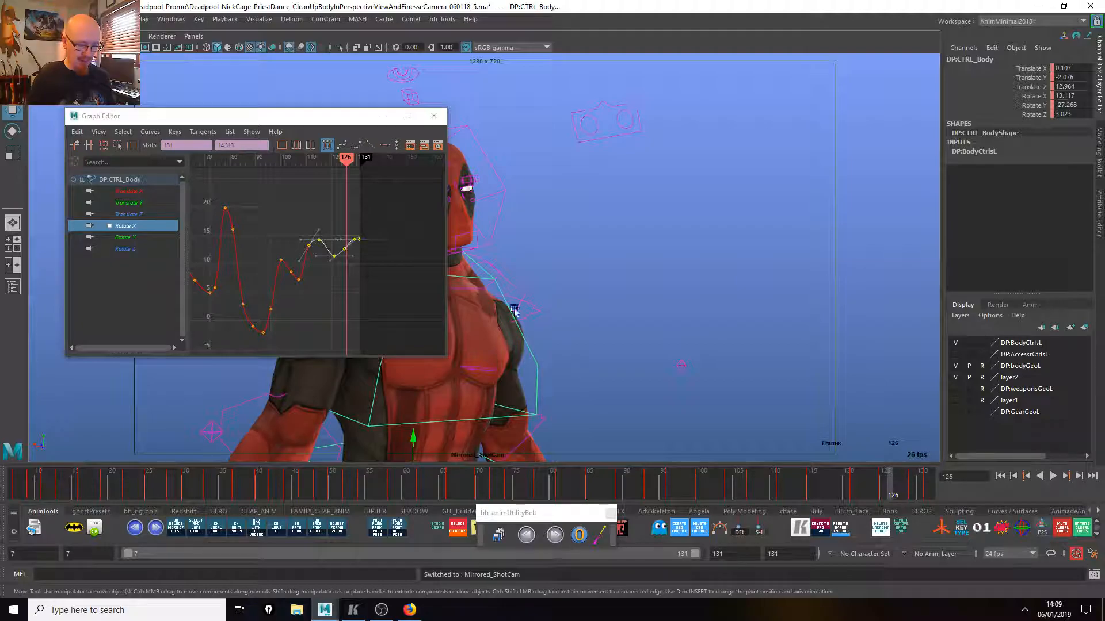
{"action": "left_click_drag", "start_coordinate": [328, 115], "coordinate": [239, 100]}
{"action": "key", "text": "c"}
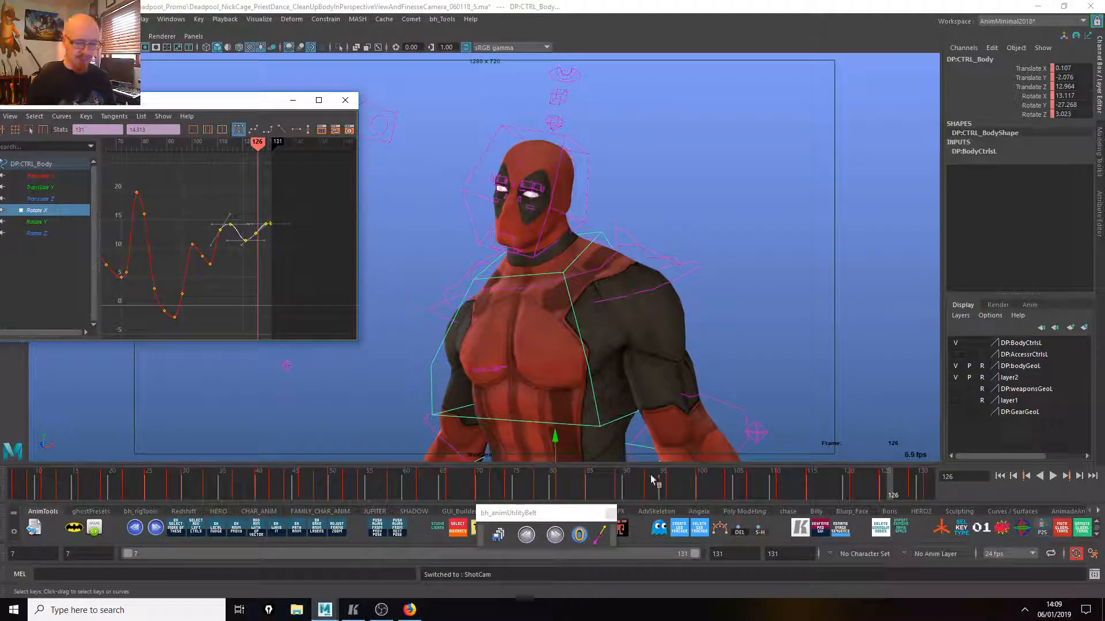
{"action": "key", "text": "alt+v"}
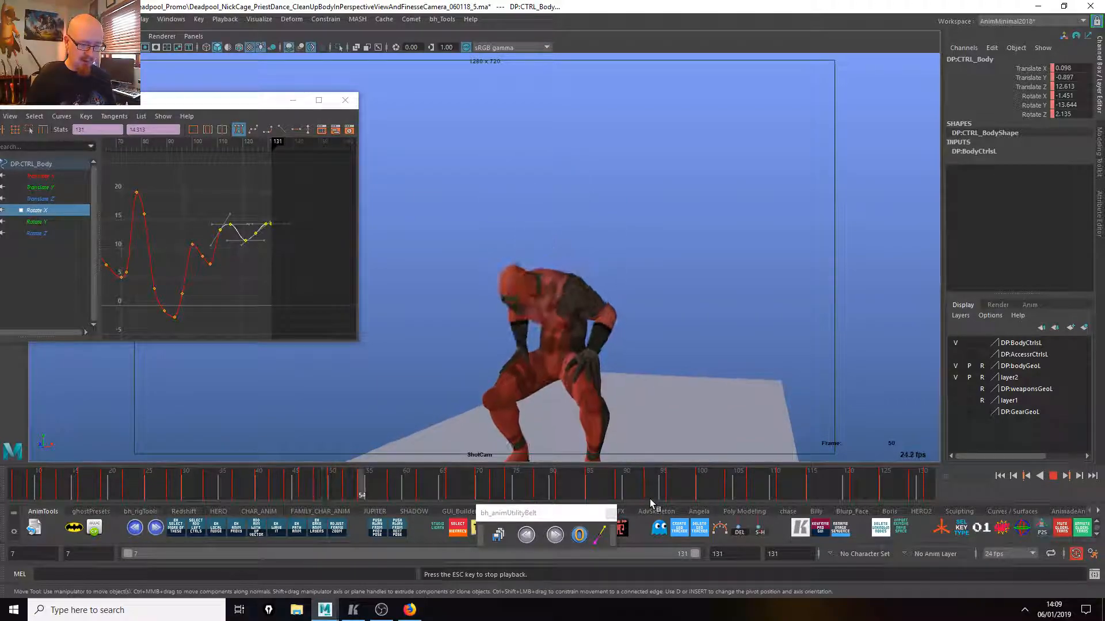
{"action": "key", "text": "Escape"}
Deselect the rig and compare the frame 63 pose through the persp, ShotCam and Mirrored_ShotCam cameras.
{"action": "left_click", "coordinate": [736, 293]}
{"action": "key", "text": "c"}
{"action": "key", "text": "c"}
{"action": "key", "text": "c"}
{"action": "key", "text": "c"}
{"action": "key", "text": "c"}
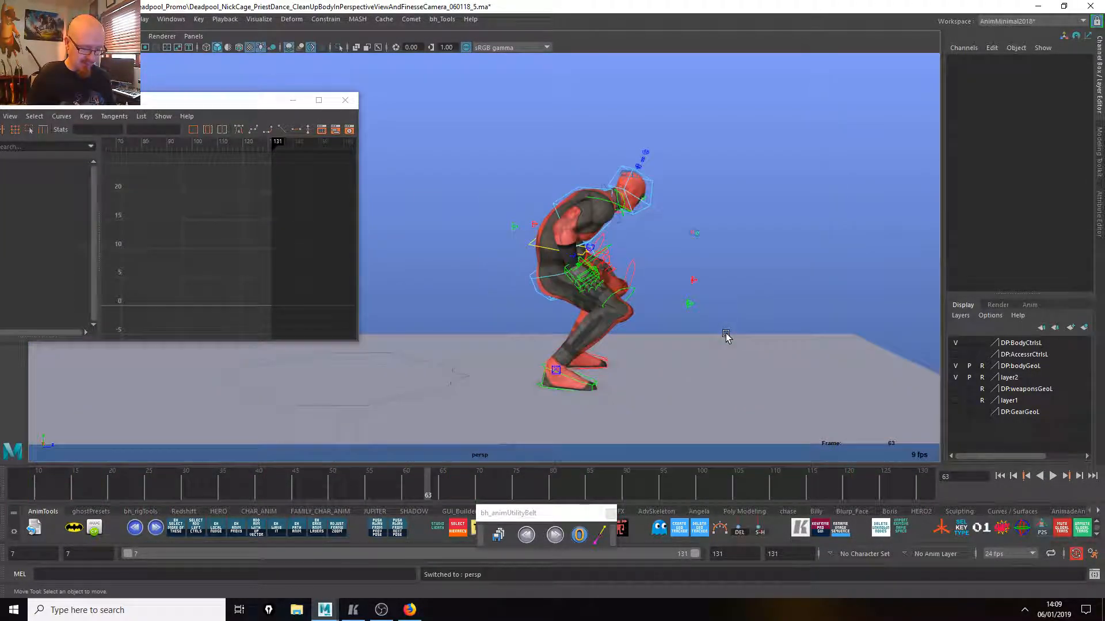
{"action": "key", "text": "c"}
{"action": "key", "text": "c"}
{"action": "key", "text": "c"}
{"action": "key", "text": "c"}
{"action": "key", "text": "c"}
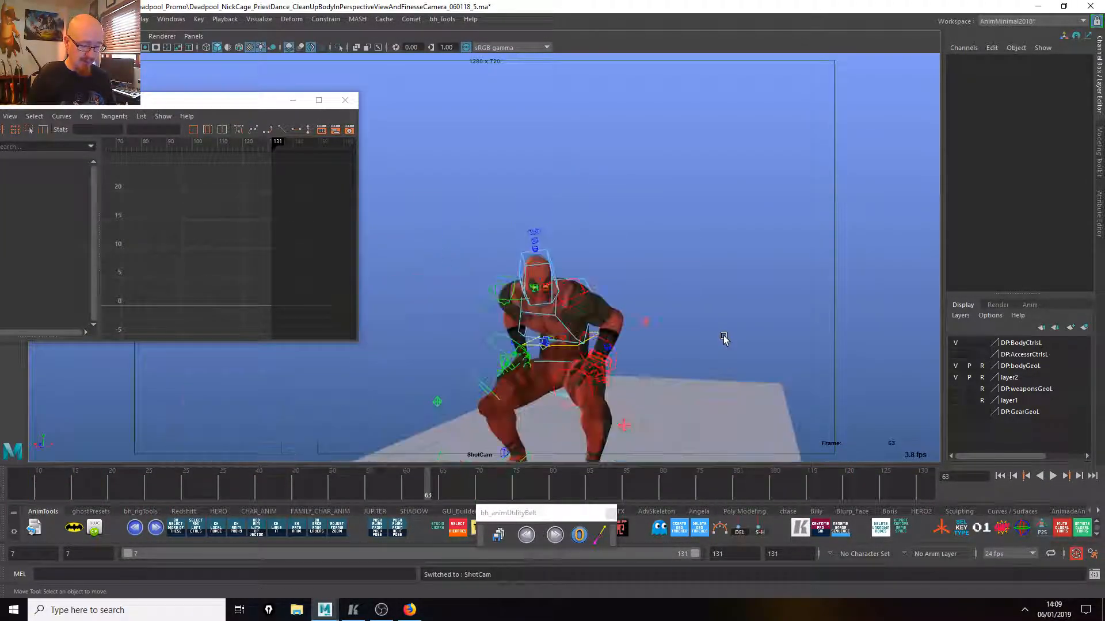
{"action": "key", "text": "c"}
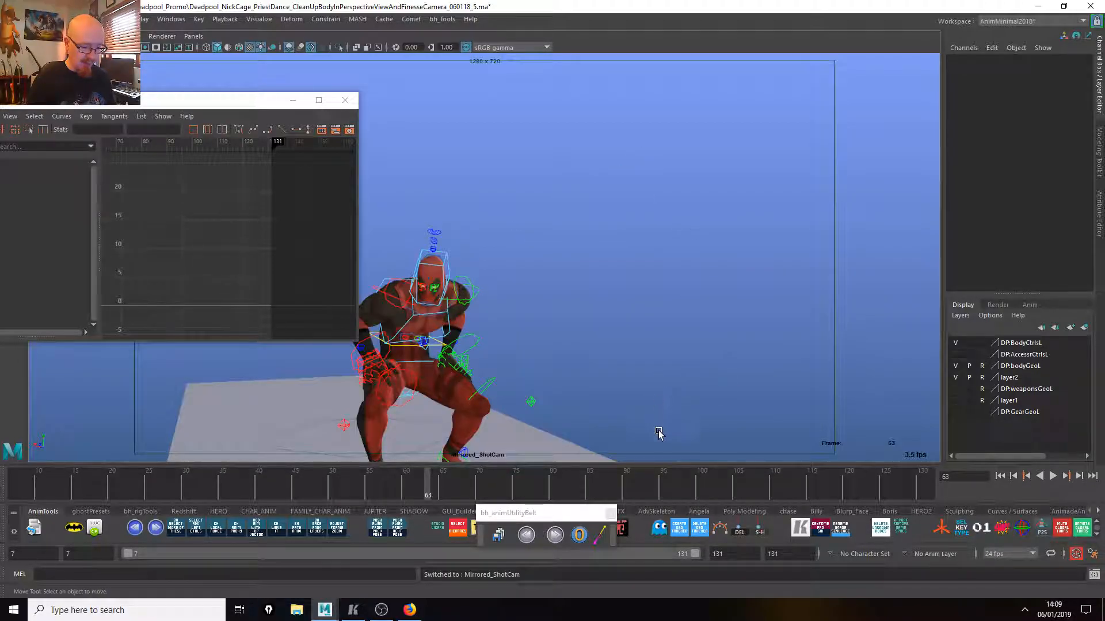
Compare frame 107 between ShotCam and Mirrored_ShotCam, and play the motion around it in the mirrored view.
{"action": "left_click_drag", "start_coordinate": [629, 479], "coordinate": [751, 485]}
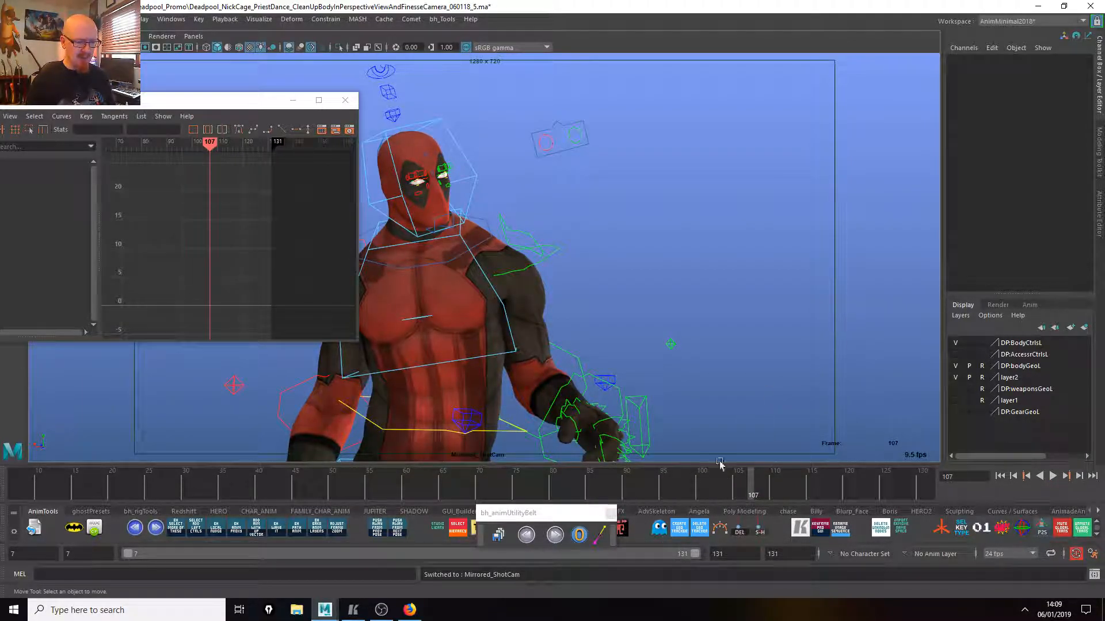
{"action": "key", "text": "m"}
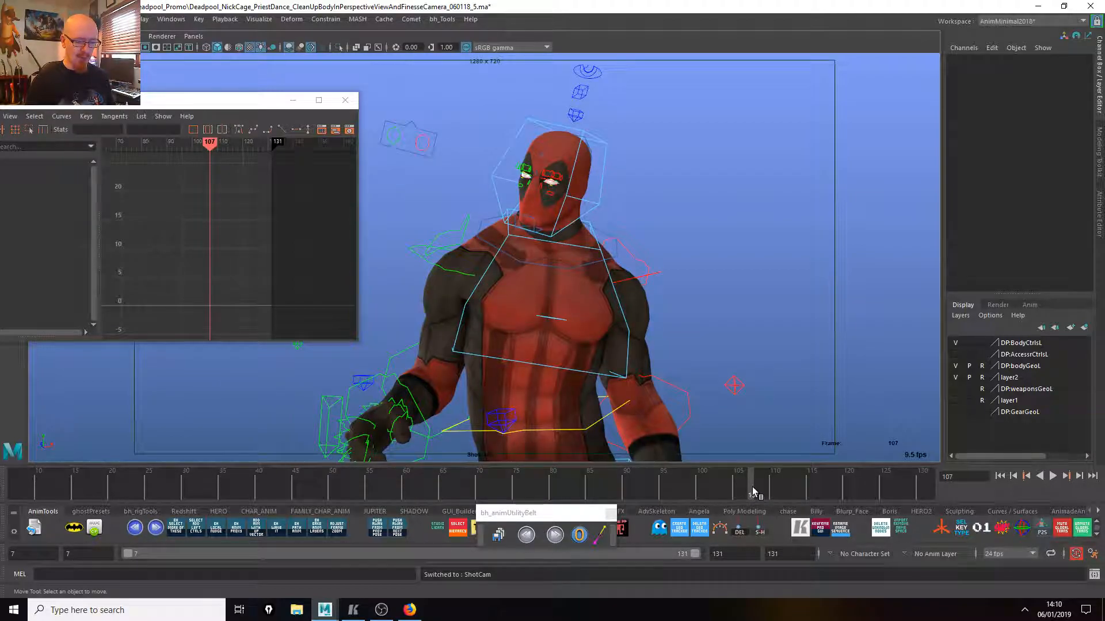
{"action": "key", "text": "m"}
{"action": "key", "text": "alt+v"}
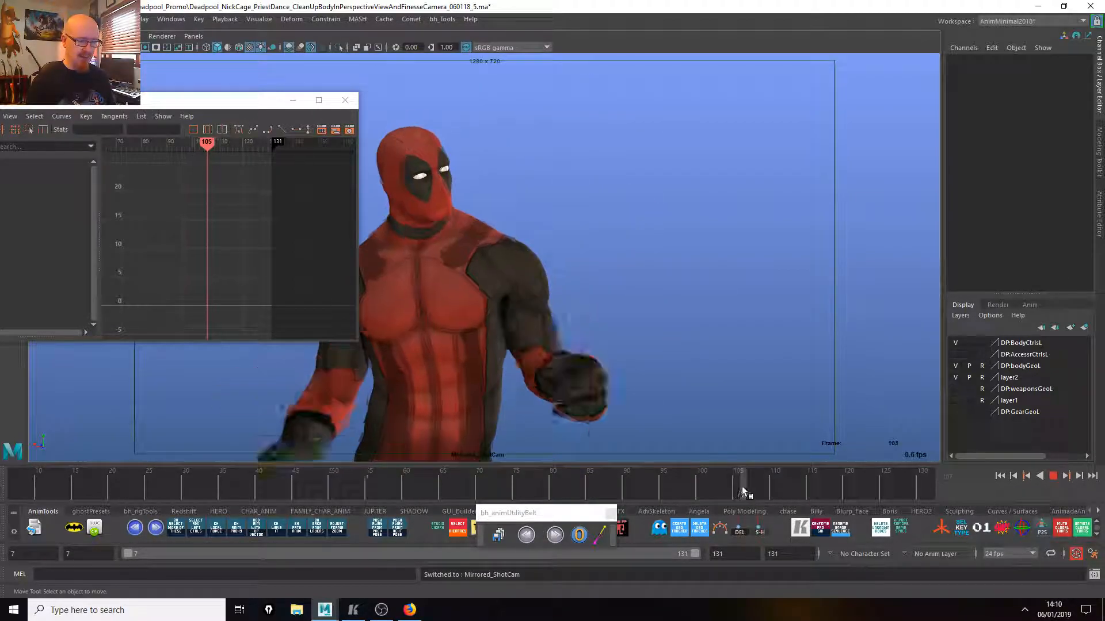
{"action": "key", "text": "alt+v"}
Try rotating Deadpool's CTRL_Chest control at frame 116 and undo the rotation.
{"action": "left_click", "coordinate": [524, 320]}
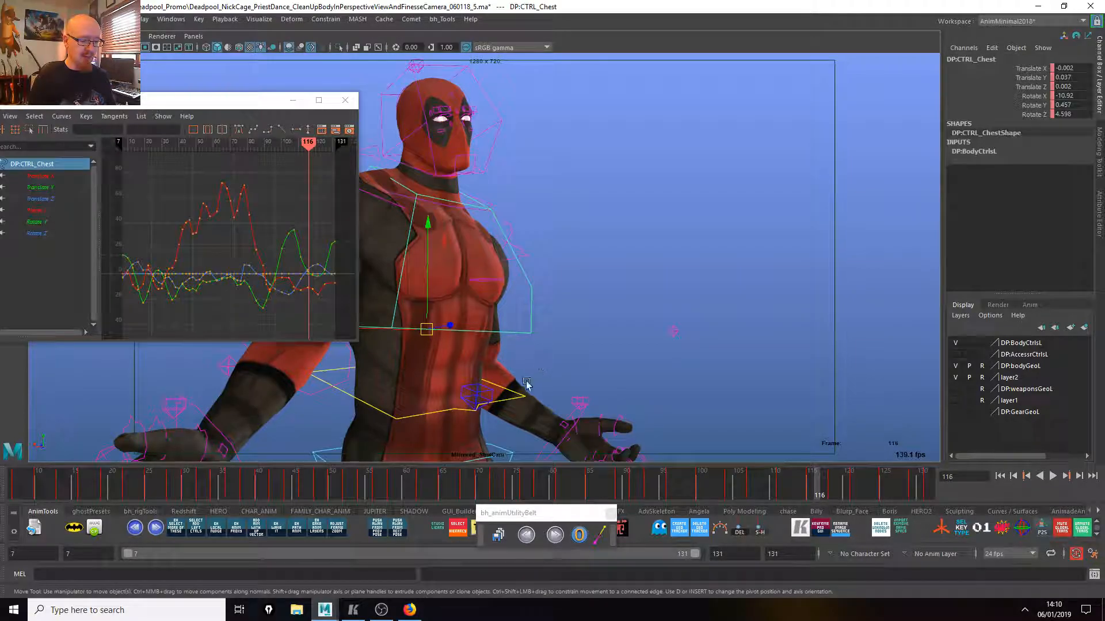
{"action": "key", "text": "e"}
{"action": "left_click_drag", "start_coordinate": [377, 382], "coordinate": [371, 397]}
{"action": "key", "text": "ctrl+z"}
Review the upper-body motion through Mirrored_ShotCam from about frame 102 to 131.
{"action": "left_click", "coordinate": [809, 490]}
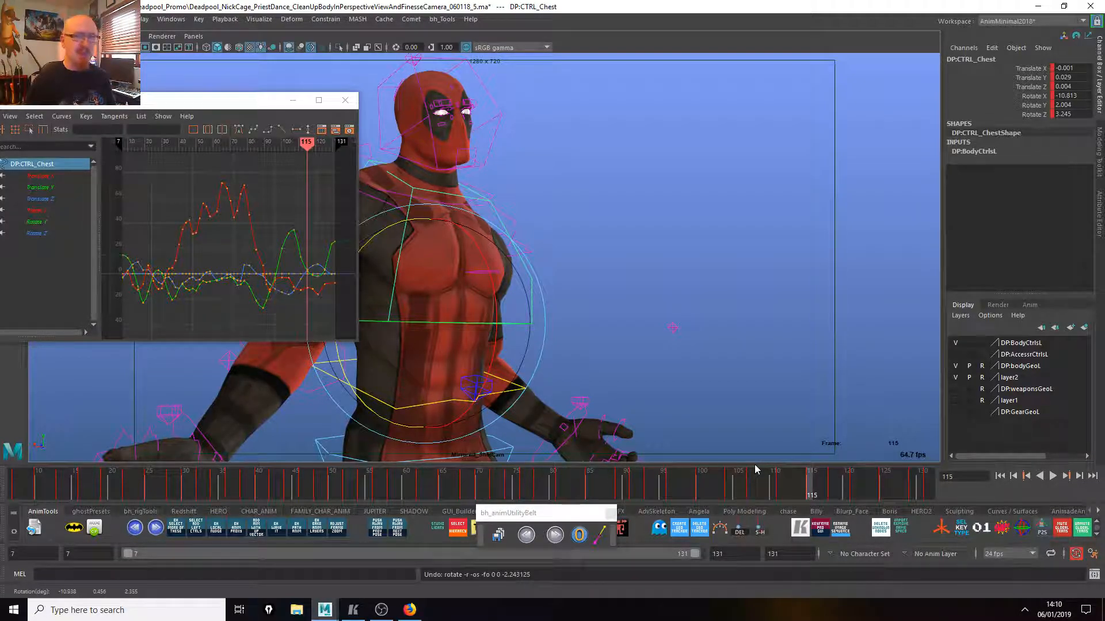
{"action": "key", "text": "alt+v"}
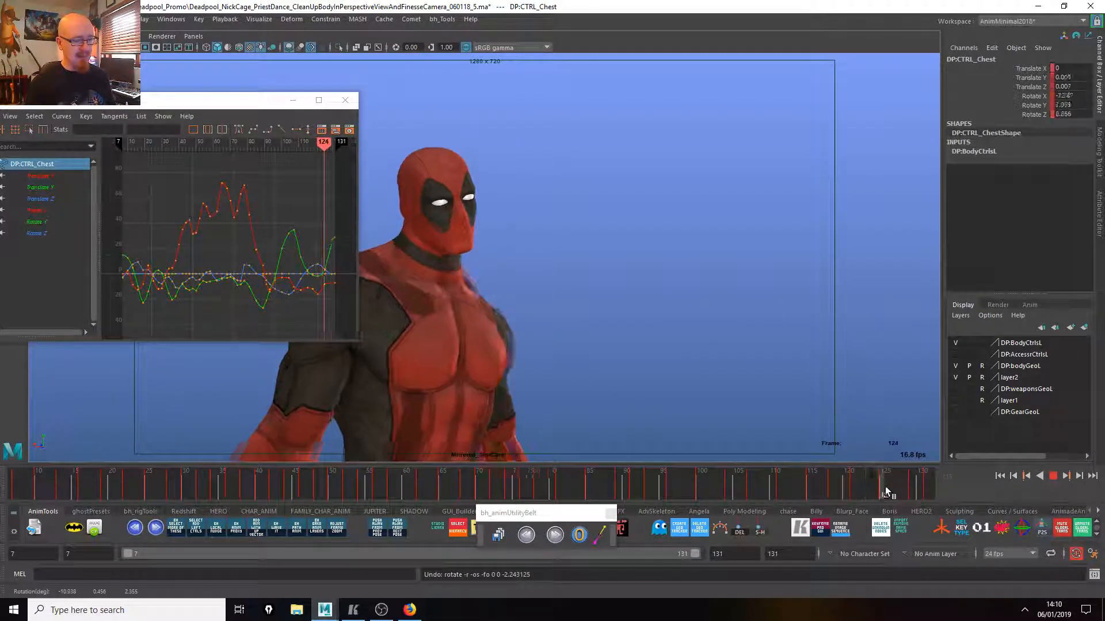
{"action": "left_click_drag", "start_coordinate": [931, 491], "coordinate": [738, 485]}
{"action": "key", "text": "alt+v"}
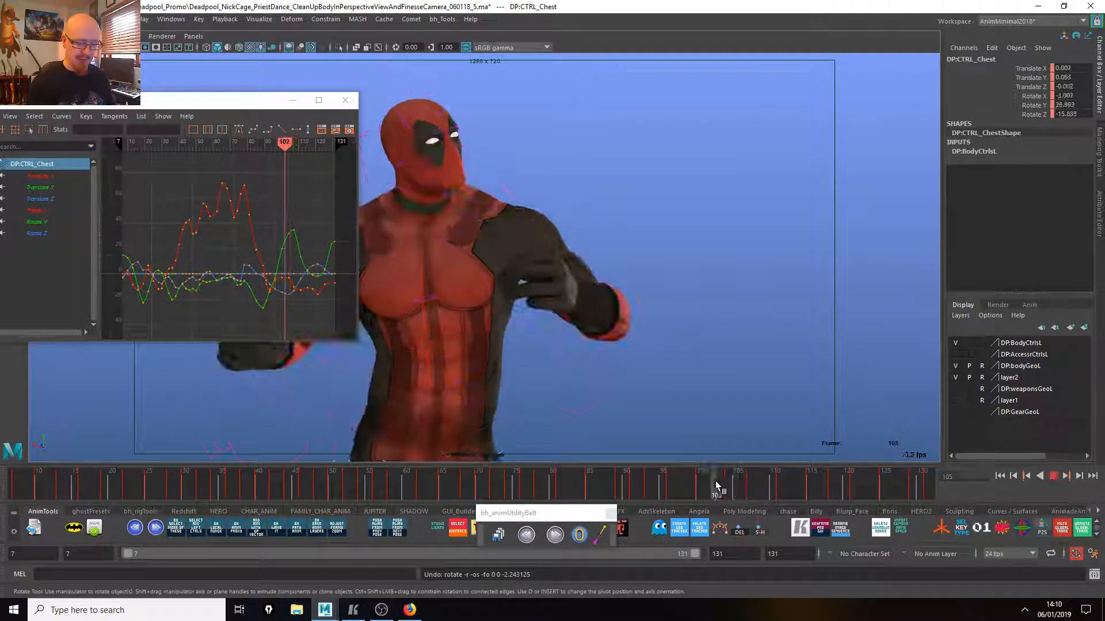
{"action": "left_click", "coordinate": [760, 486]}
Switch to ShotCam and examine the upper-body motion from about frame 91 to 131 by scrubbing and playback.
{"action": "key", "text": "alt+c"}
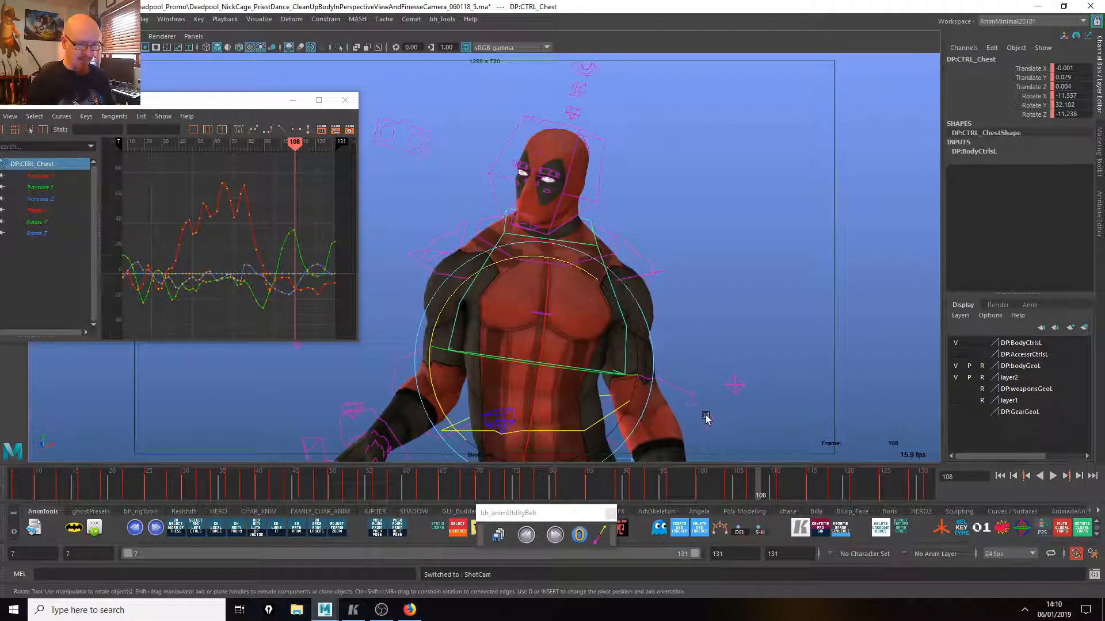
{"action": "left_click_drag", "start_coordinate": [740, 486], "coordinate": [636, 483]}
{"action": "key", "text": "alt+v"}
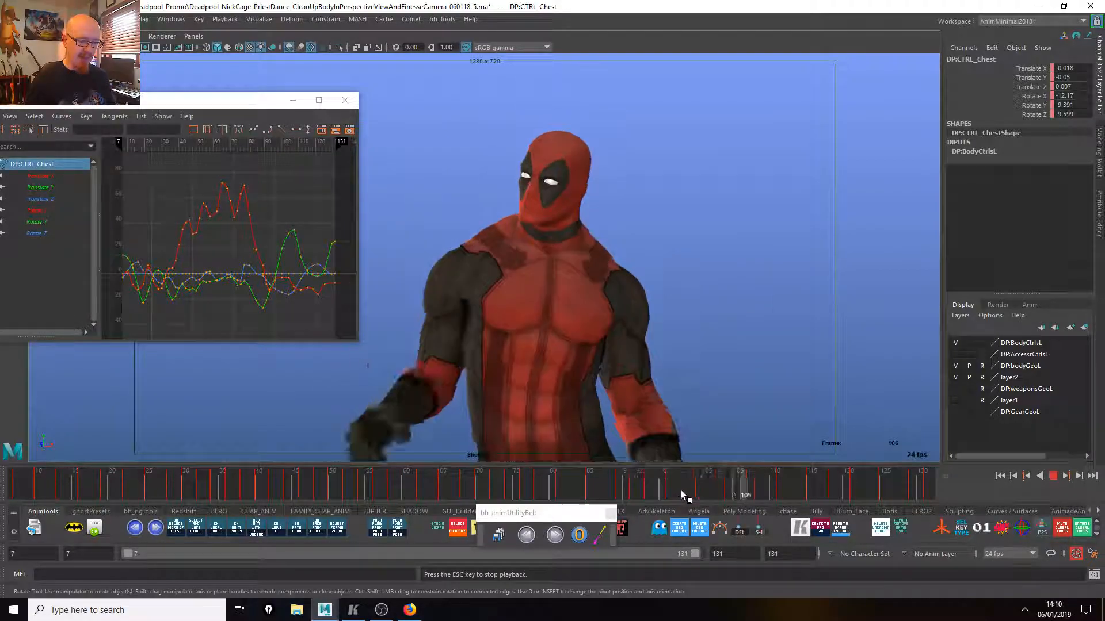
{"action": "left_click_drag", "start_coordinate": [705, 485], "coordinate": [765, 496]}
{"action": "key", "text": "alt+v"}
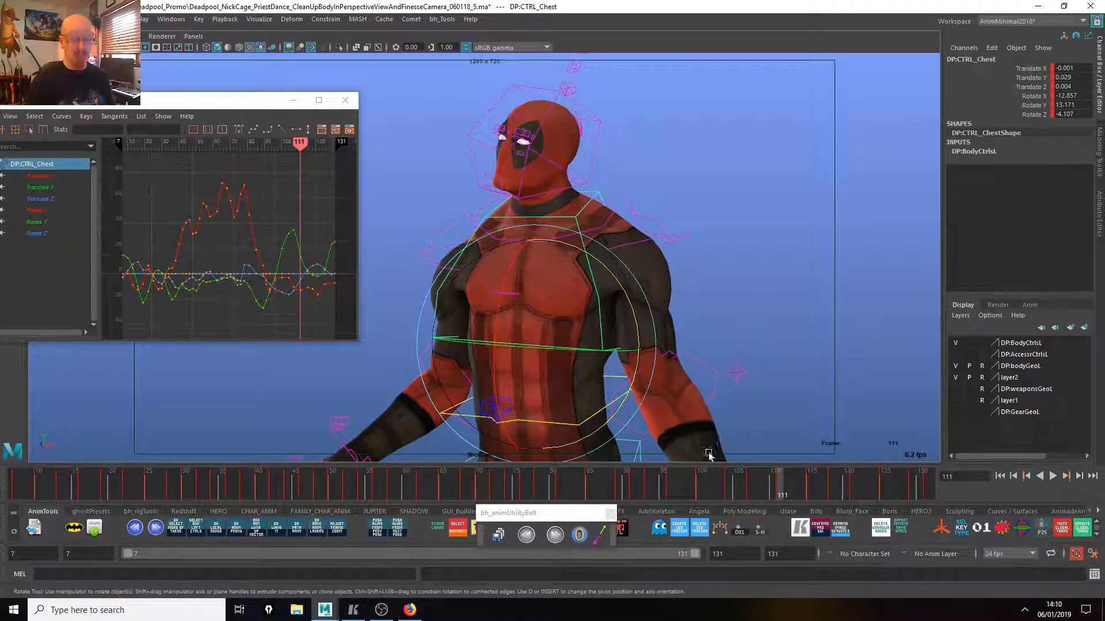
{"action": "key", "text": "alt+v"}
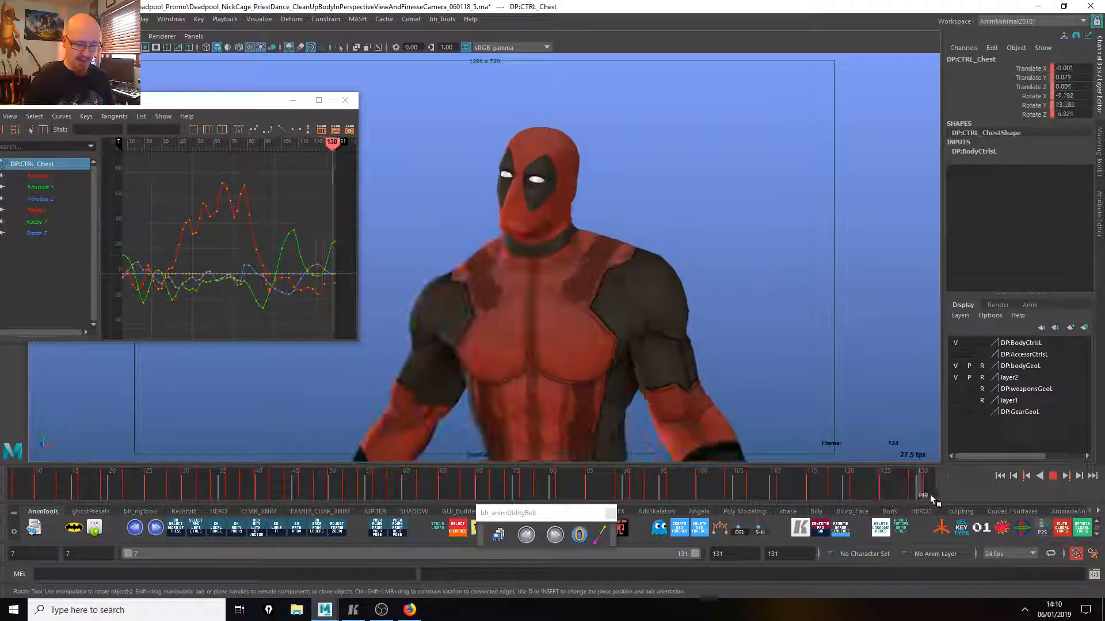
{"action": "left_click_drag", "start_coordinate": [690, 482], "coordinate": [872, 490]}
{"action": "key", "text": "alt+v"}
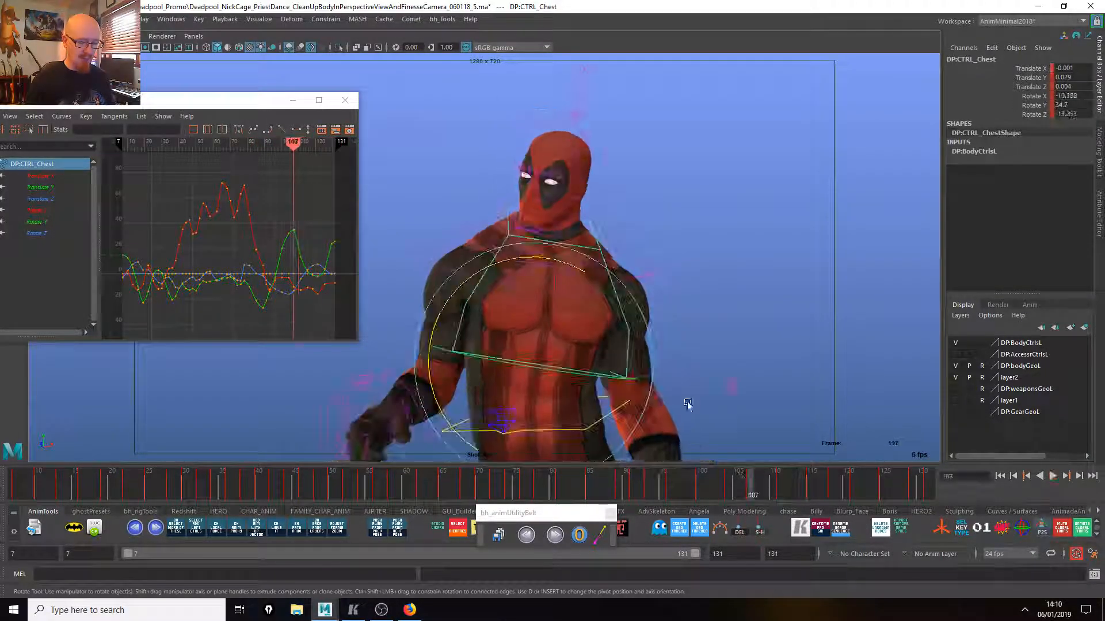
Switch to the perspective view, select Deadpool's CTRL_Chest control, and check its motion around frame 87 with scrubbing and playback.
{"action": "key", "text": "alt+1"}
{"action": "left_click", "coordinate": [700, 276]}
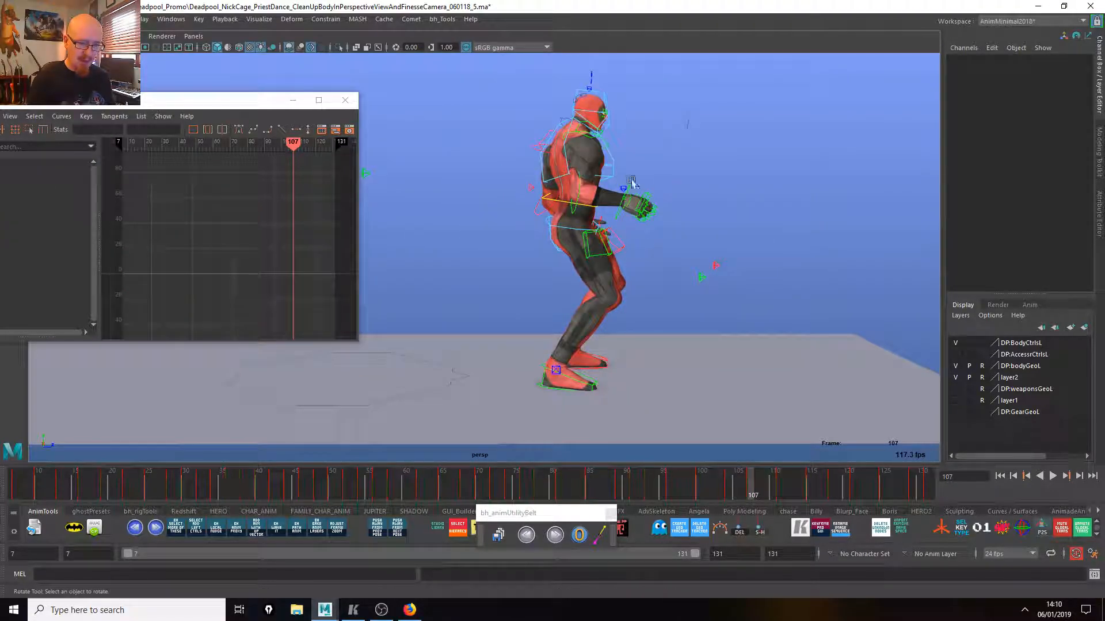
{"action": "left_click", "coordinate": [611, 174]}
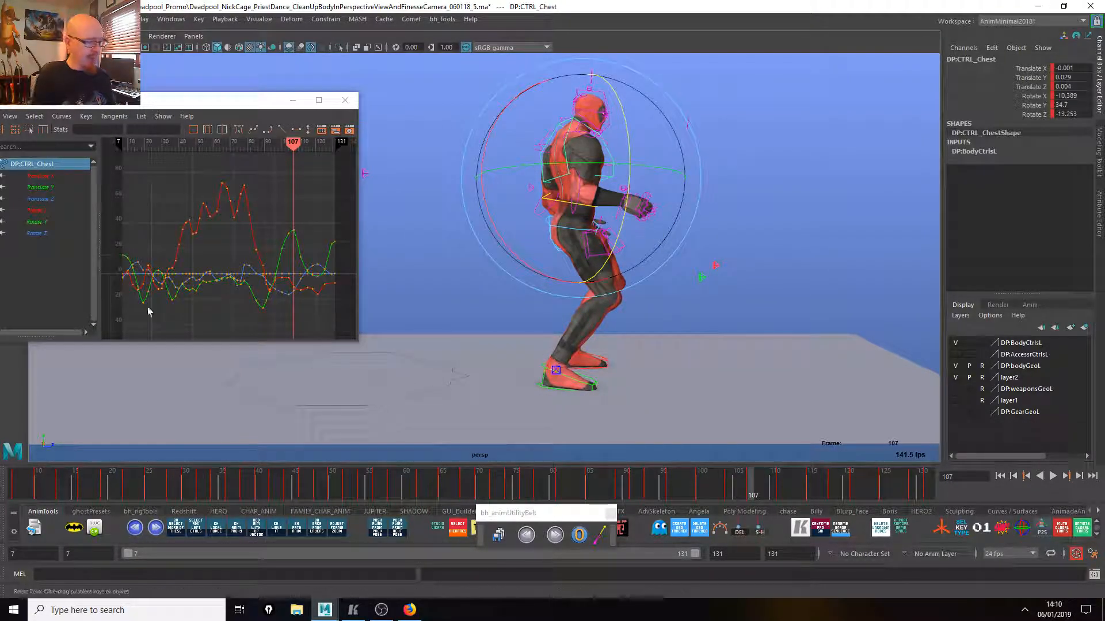
{"action": "mouse_move", "coordinate": [614, 489]}
{"action": "left_mouse_down"}
{"action": "mouse_move", "coordinate": [590, 487]}
{"action": "mouse_move", "coordinate": [627, 496]}
{"action": "mouse_move", "coordinate": [535, 492]}
{"action": "mouse_move", "coordinate": [604, 492]}
{"action": "left_mouse_up"}
{"action": "key", "text": "alt+v"}
{"action": "left_click", "coordinate": [576, 487]}
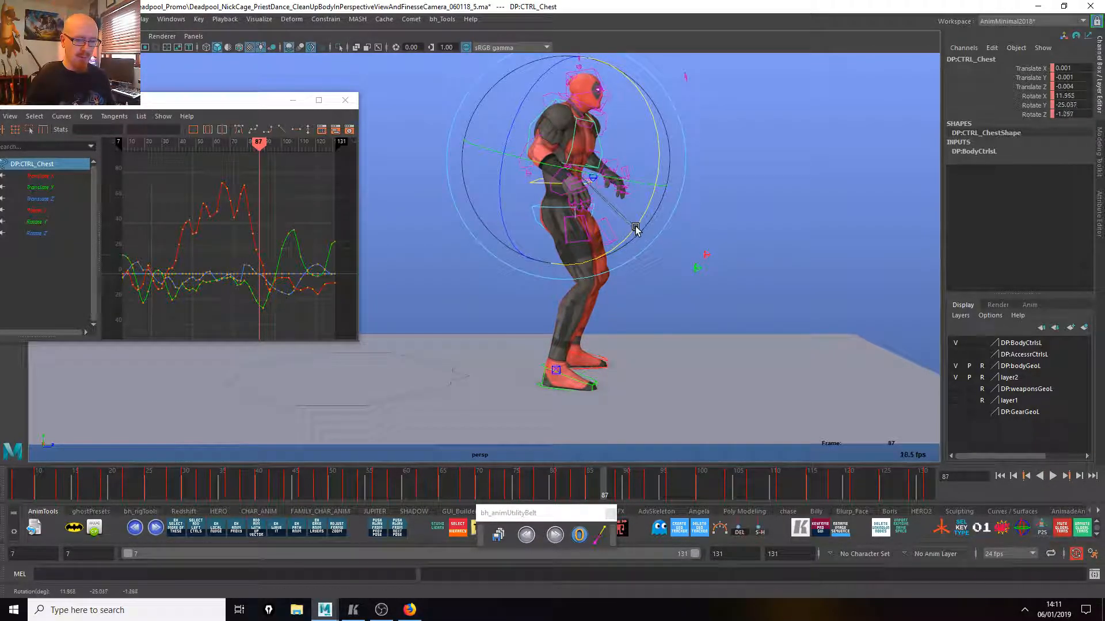
Fine-tune the rotation of CTRL_Chest at frame 93 and at about frames 98 and 104, and play the motion.
{"action": "left_click_drag", "start_coordinate": [610, 489], "coordinate": [647, 495]}
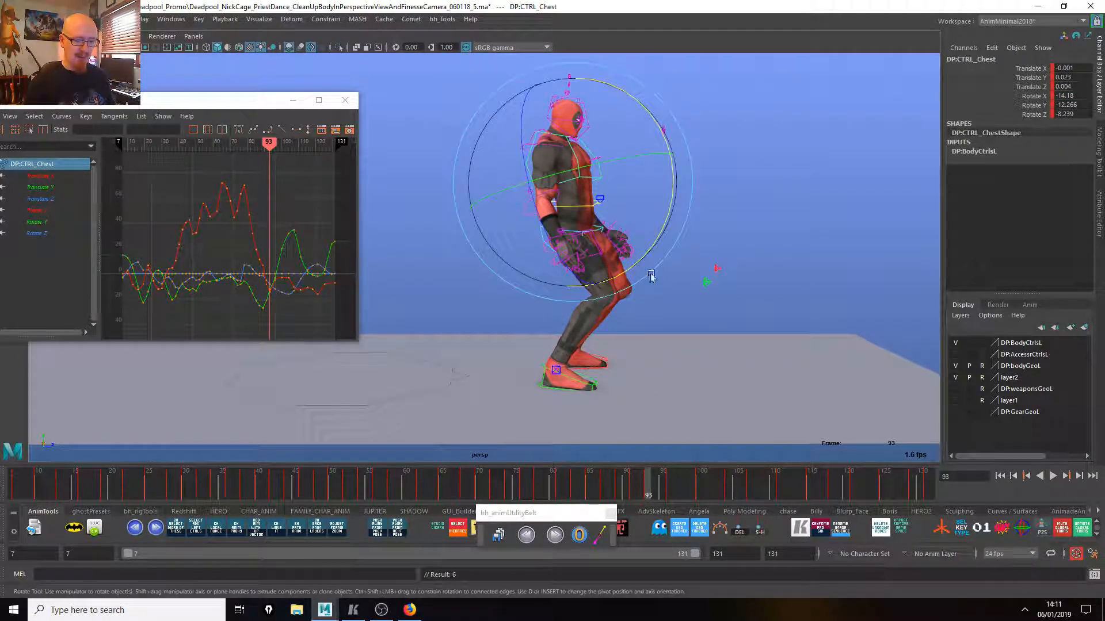
{"action": "left_click_drag", "start_coordinate": [648, 247], "coordinate": [650, 247]}
{"action": "left_click_drag", "start_coordinate": [655, 492], "coordinate": [685, 495]}
{"action": "left_click_drag", "start_coordinate": [650, 251], "coordinate": [649, 253]}
{"action": "left_click_drag", "start_coordinate": [692, 492], "coordinate": [732, 493]}
{"action": "left_click_drag", "start_coordinate": [557, 288], "coordinate": [547, 270]}
{"action": "key", "text": "alt+v"}
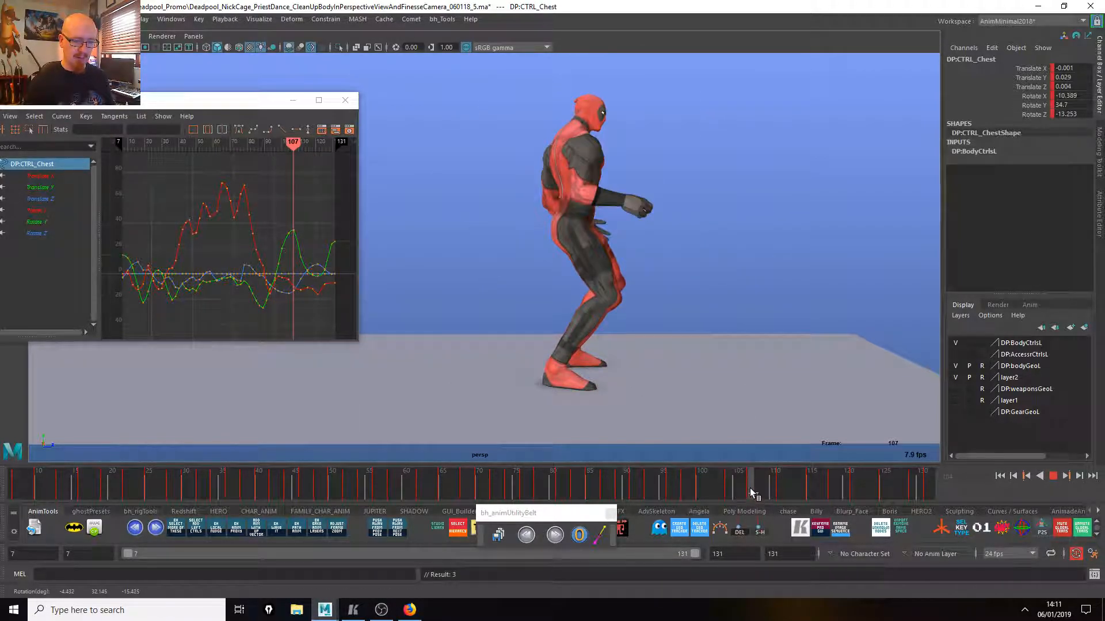
Adjust the rotation of CTRL_Chest at frame 111 and replay and scrub the motion up to frame 112.
{"action": "left_click_drag", "start_coordinate": [750, 488], "coordinate": [779, 492]}
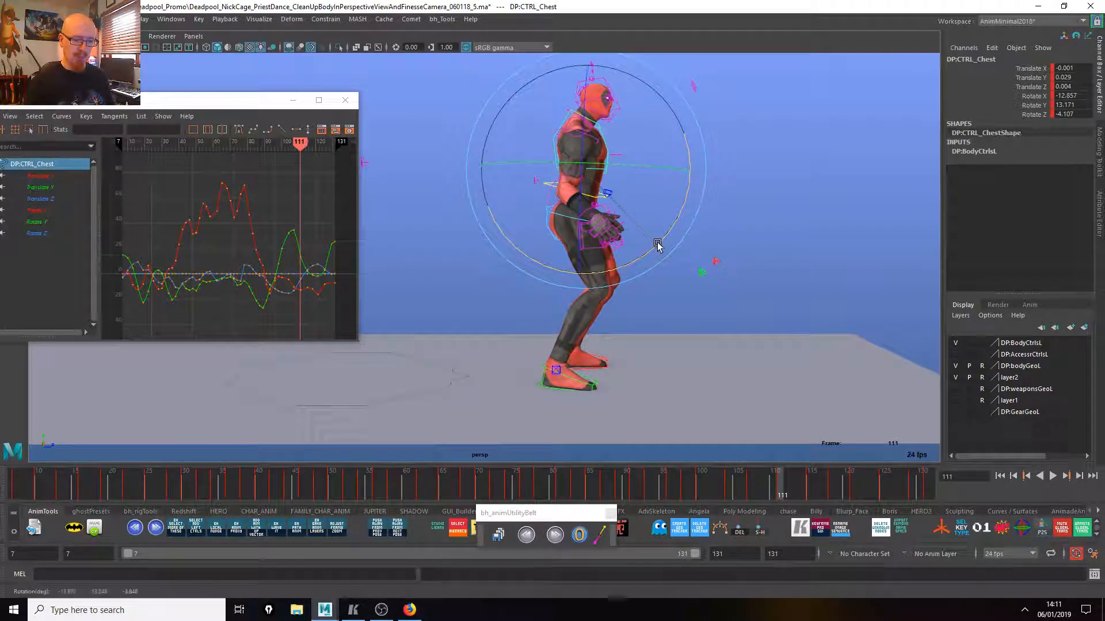
{"action": "key", "text": "alt+v"}
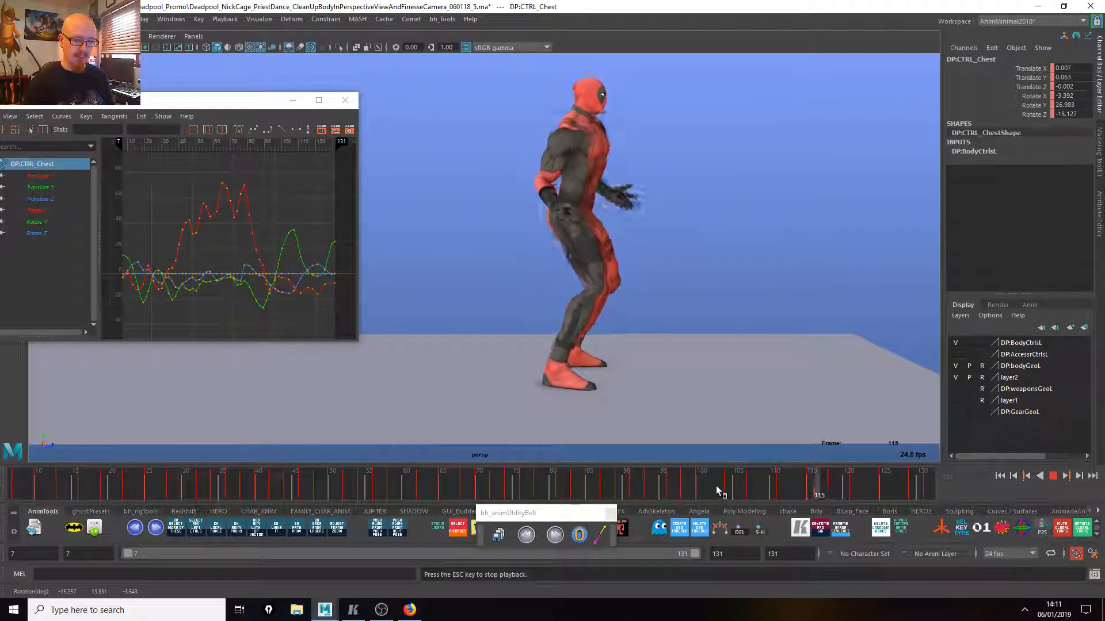
{"action": "left_click_drag", "start_coordinate": [715, 488], "coordinate": [790, 493]}
{"action": "scroll", "coordinate": [818, 381], "scroll_direction": "up", "scroll_amount": 3}
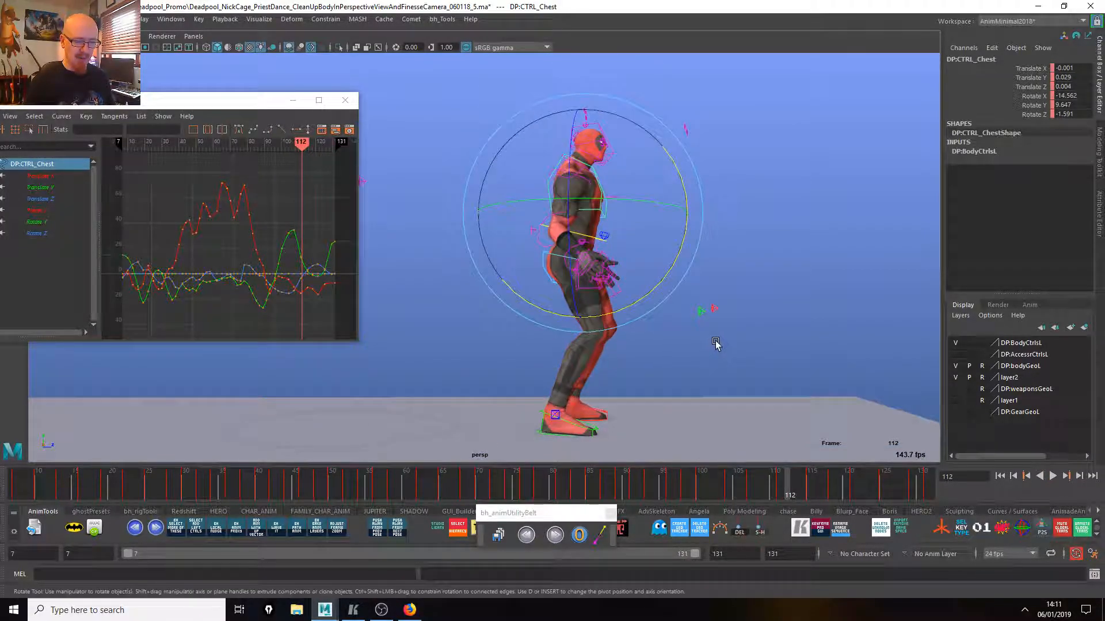
{"action": "left_click_drag", "start_coordinate": [817, 381], "coordinate": [760, 411], "text": "alt"}
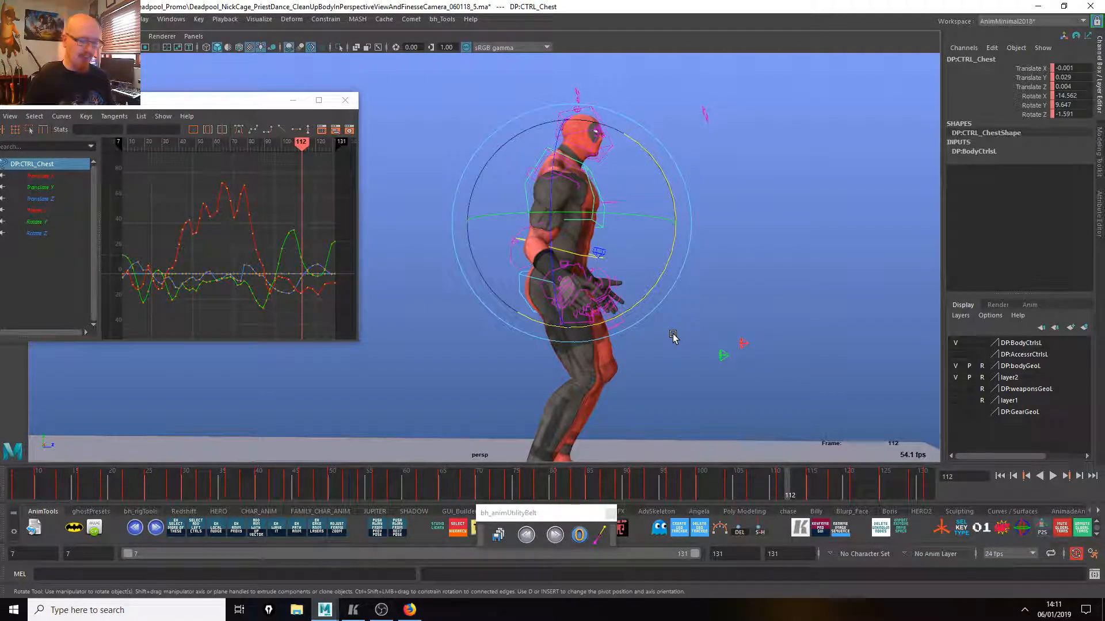
Inspect the curves of CTRL_Body at frame 112 and reselect CTRL_Chest.
{"action": "left_click", "coordinate": [656, 305]}
{"action": "left_click", "coordinate": [639, 272]}
{"action": "key", "text": "w"}
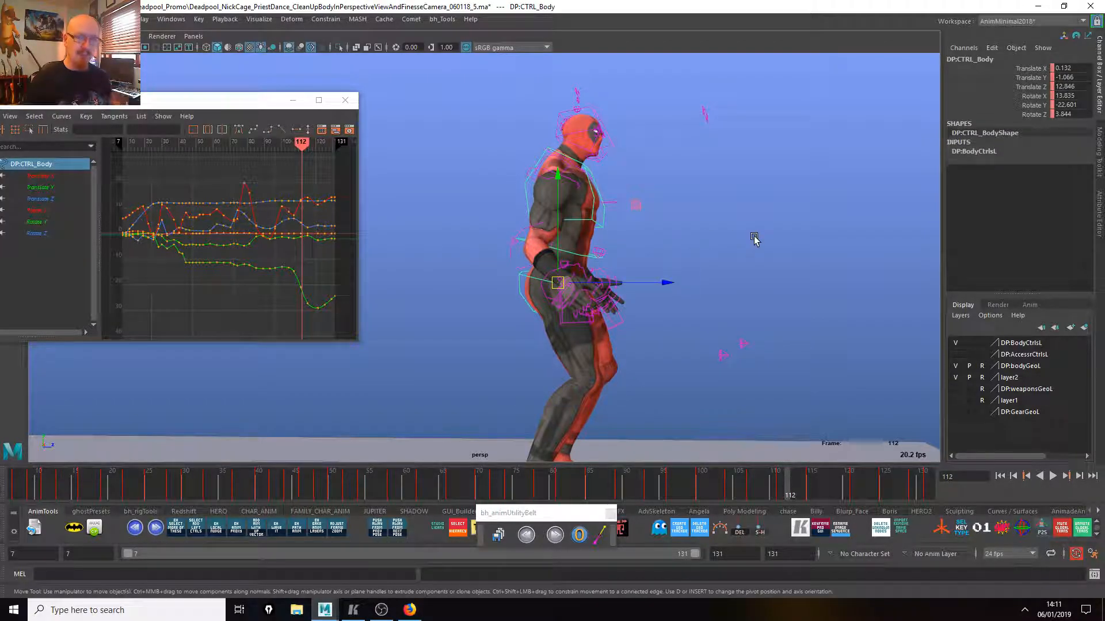
{"action": "left_click", "coordinate": [668, 246]}
{"action": "left_click", "coordinate": [604, 222]}
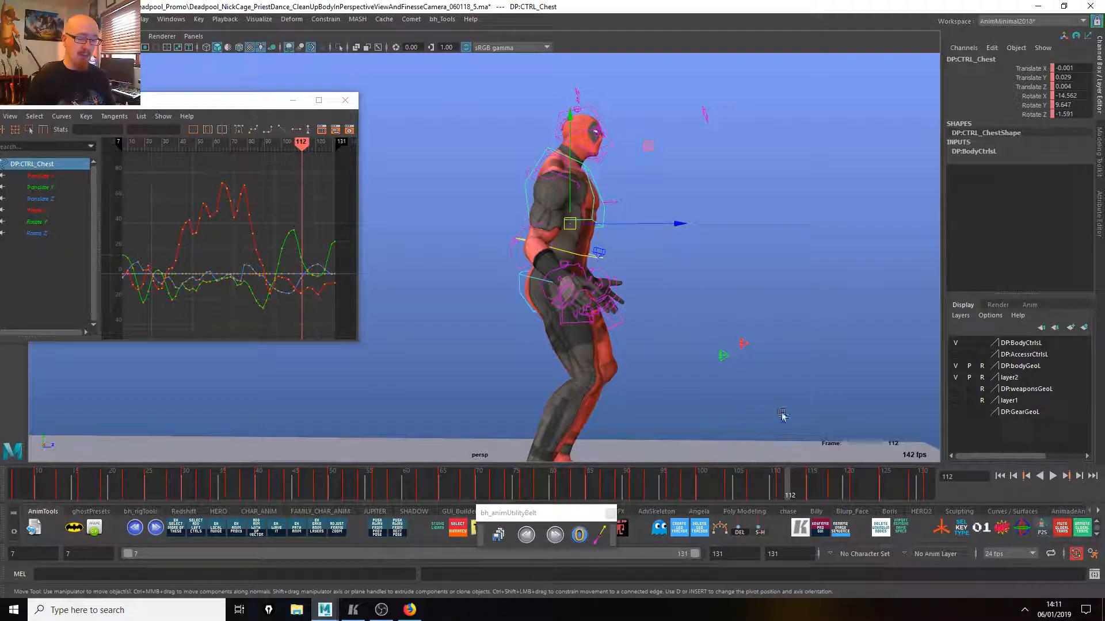
Examine the motion between about frames 109 and 117 in perspective from the front and from the side.
{"action": "left_click_drag", "start_coordinate": [824, 382], "coordinate": [714, 393], "text": "alt"}
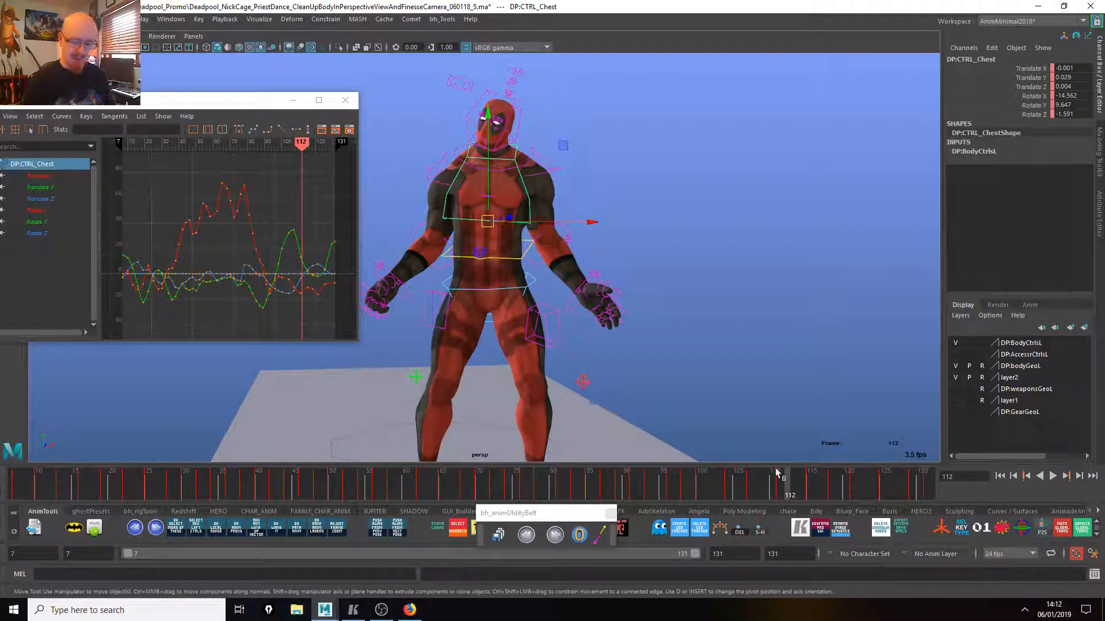
{"action": "key", "text": "alt+v"}
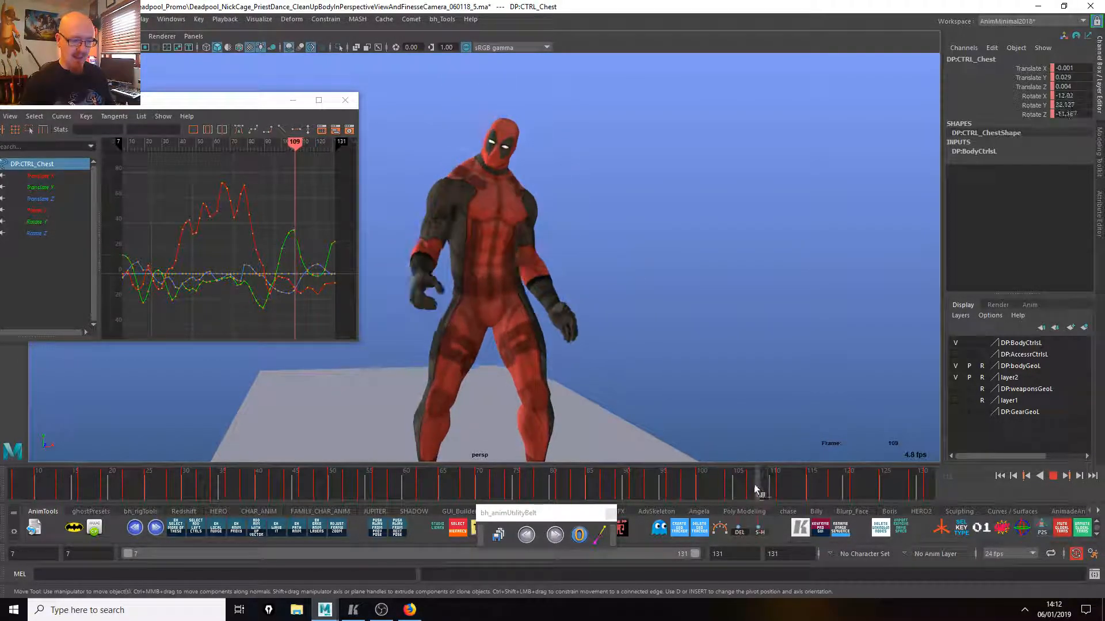
{"action": "key", "text": "alt+v"}
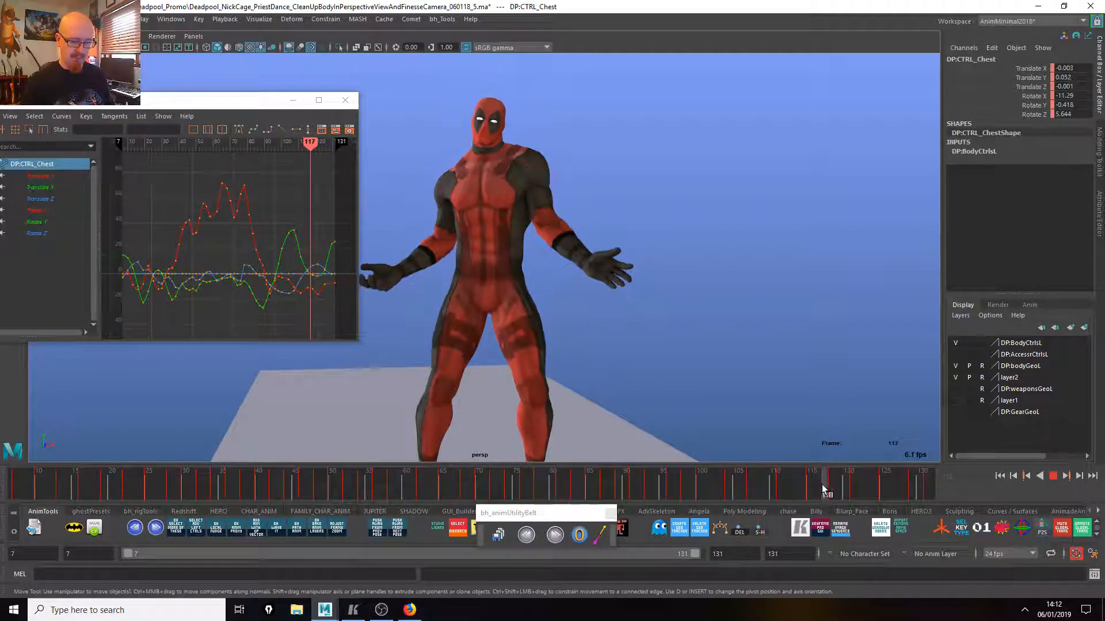
{"action": "left_click_drag", "start_coordinate": [696, 397], "coordinate": [806, 412], "text": "alt"}
{"action": "key", "text": "alt+v"}
Adjust the rotation of CTRL_Chest at about frame 122 and at frame 131.
{"action": "left_click", "coordinate": [797, 494]}
{"action": "left_click_drag", "start_coordinate": [797, 494], "coordinate": [869, 495]}
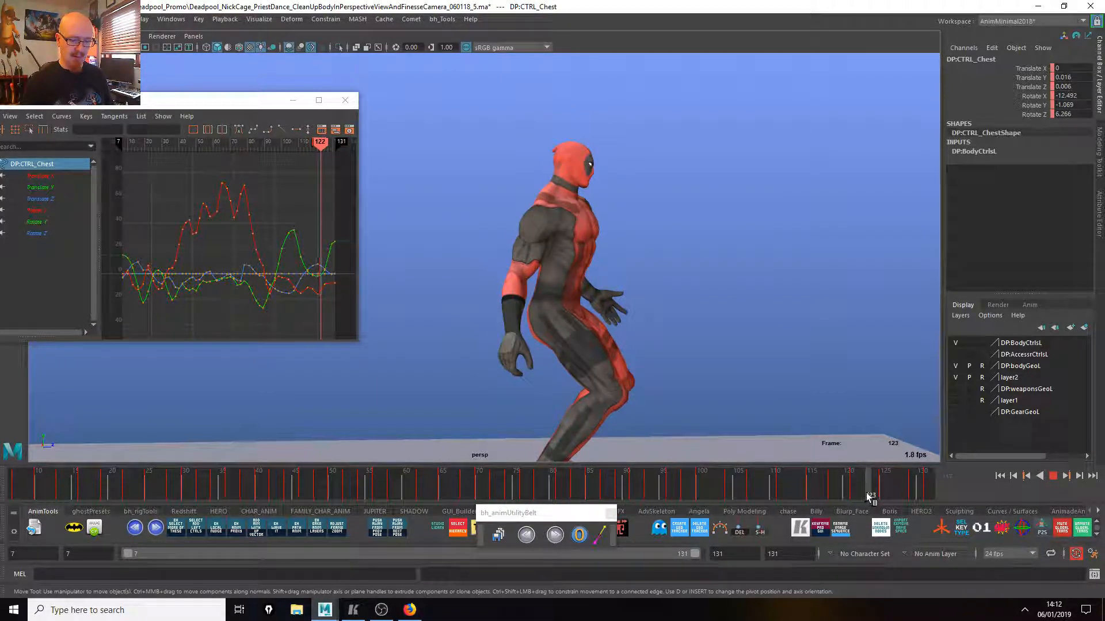
{"action": "key", "text": "e"}
{"action": "left_click_drag", "start_coordinate": [666, 301], "coordinate": [667, 298]}
{"action": "left_click_drag", "start_coordinate": [864, 478], "coordinate": [927, 489]}
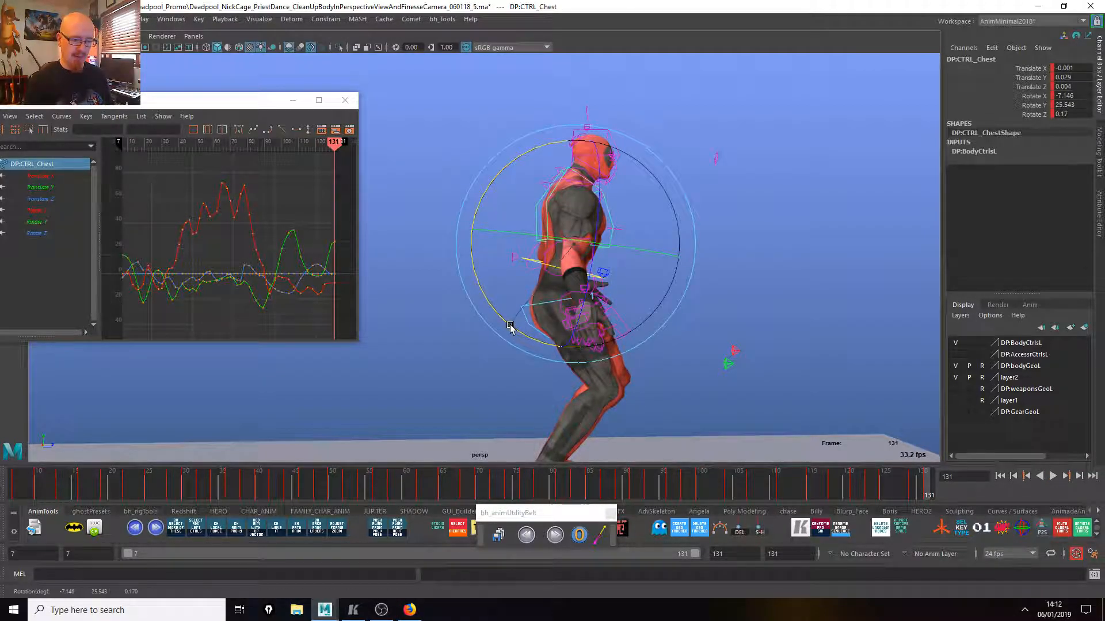
Play the whole animation in perspective, through Mirrored_ShotCam and through ShotCam.
{"action": "left_click", "coordinate": [795, 491]}
{"action": "key", "text": "alt+v"}
{"action": "left_click_drag", "start_coordinate": [824, 412], "coordinate": [749, 423], "text": "alt"}
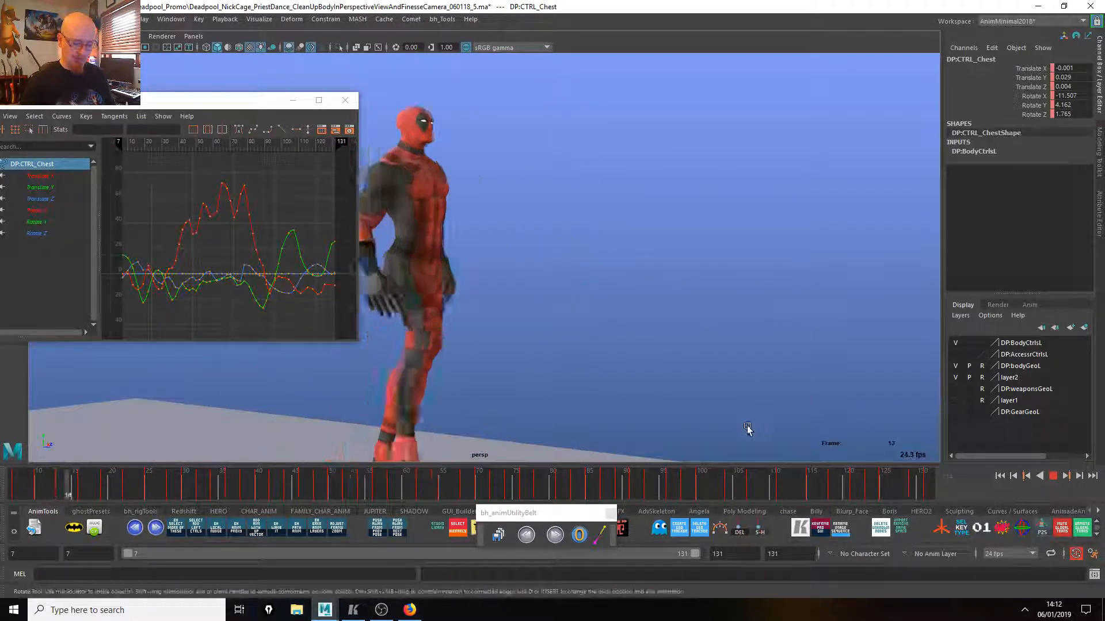
{"action": "key", "text": "c"}
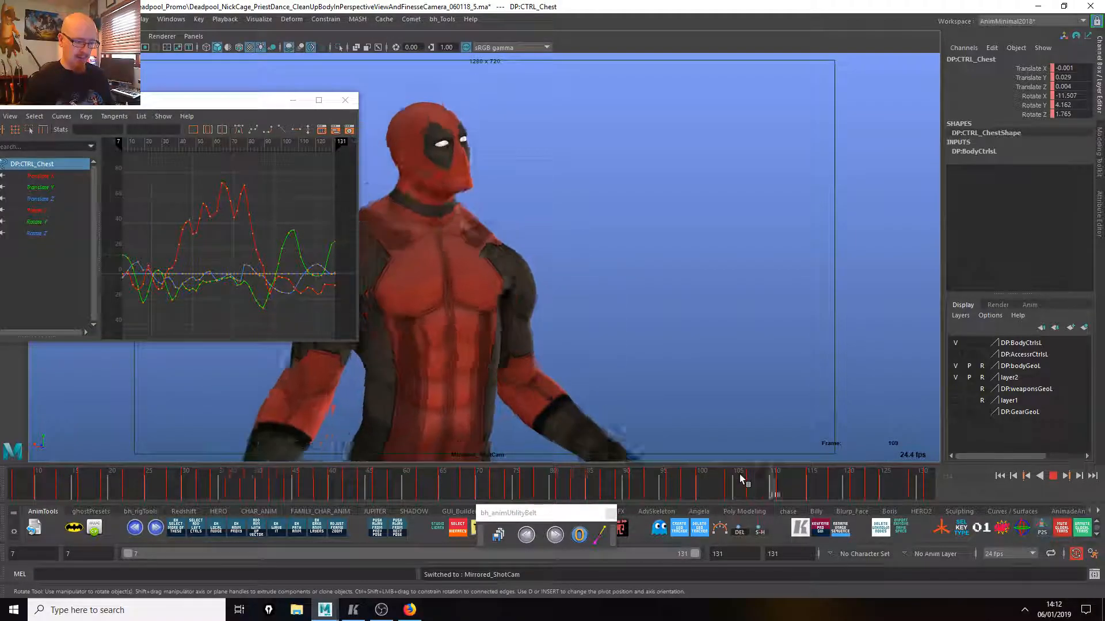
{"action": "key", "text": "c"}
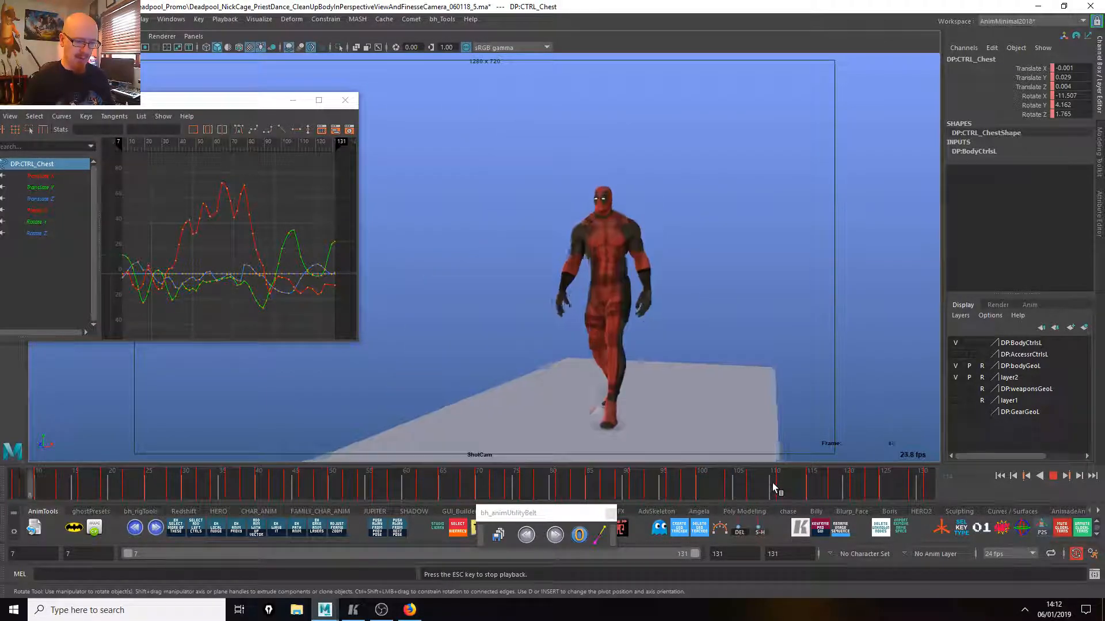
Review the upper-body motion through ShotCam from about frame 113 to 131 by scrubbing and playback.
{"action": "left_click_drag", "start_coordinate": [799, 486], "coordinate": [922, 488]}
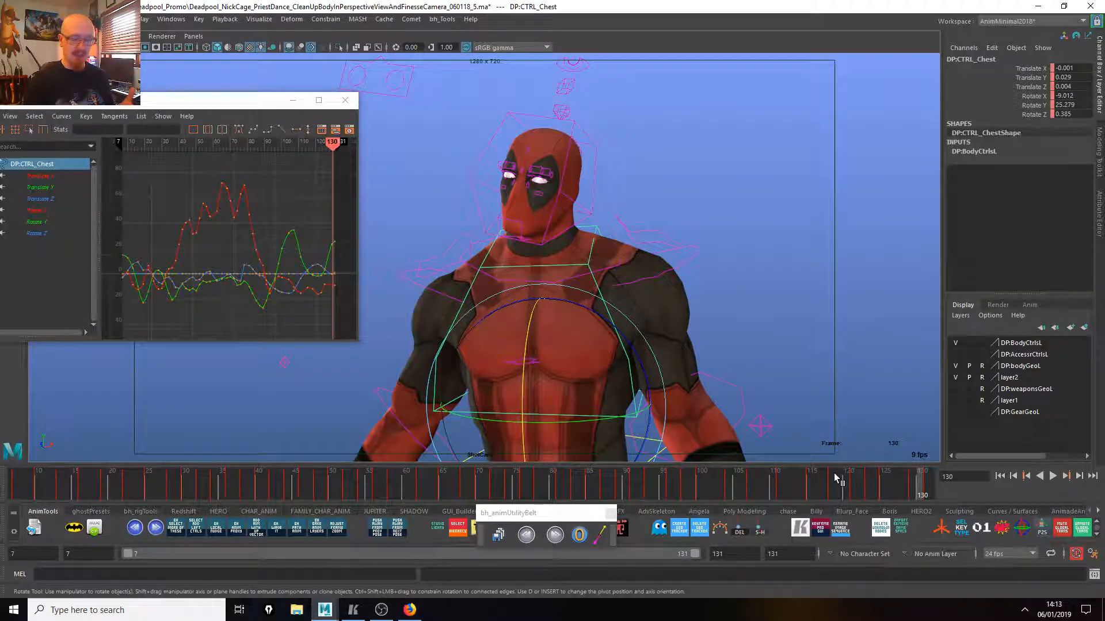
{"action": "left_click", "coordinate": [837, 478]}
{"action": "key", "text": "alt+v"}
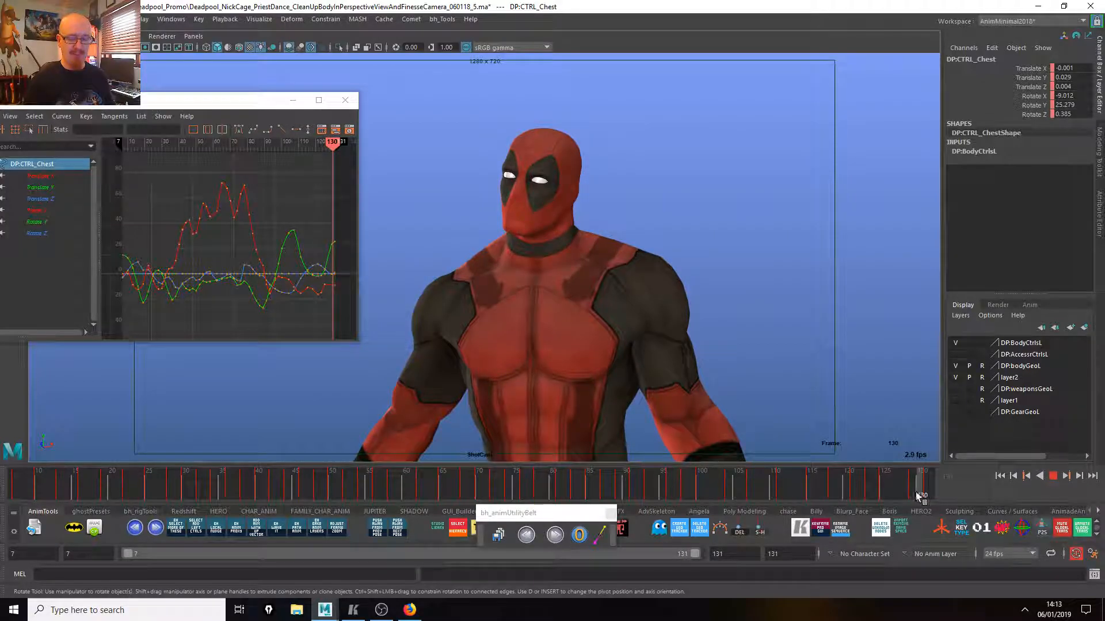
{"action": "left_click", "coordinate": [893, 488]}
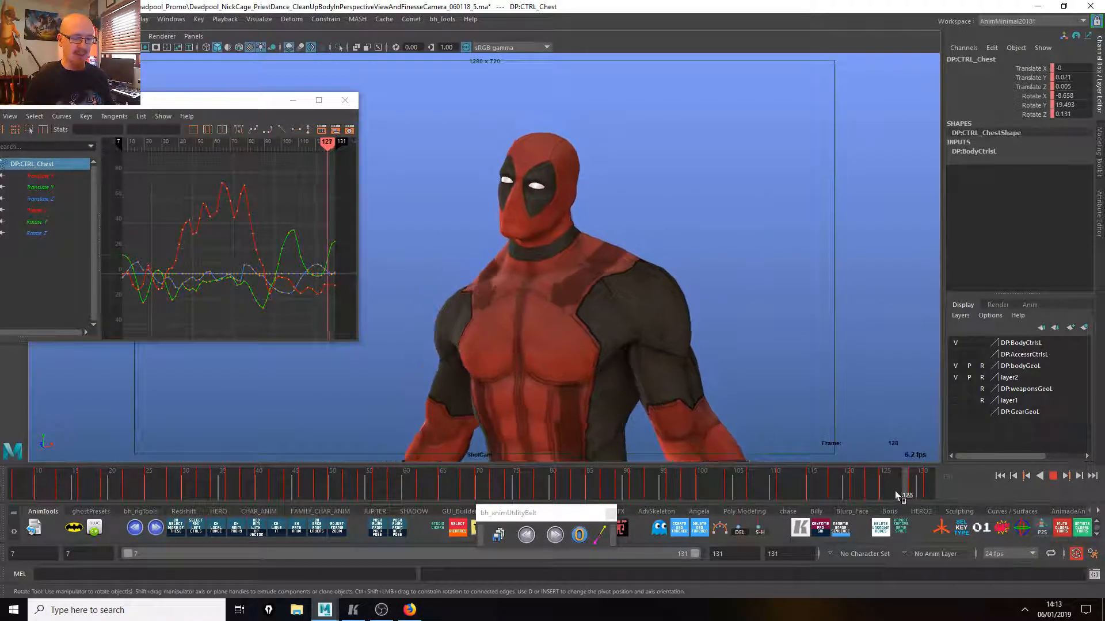
{"action": "left_click", "coordinate": [888, 483]}
{"action": "left_click", "coordinate": [925, 484]}
Save the scene as the next incremental version, ending in _060118_6.ma, and clear the selection.
{"action": "left_click", "coordinate": [498, 535]}
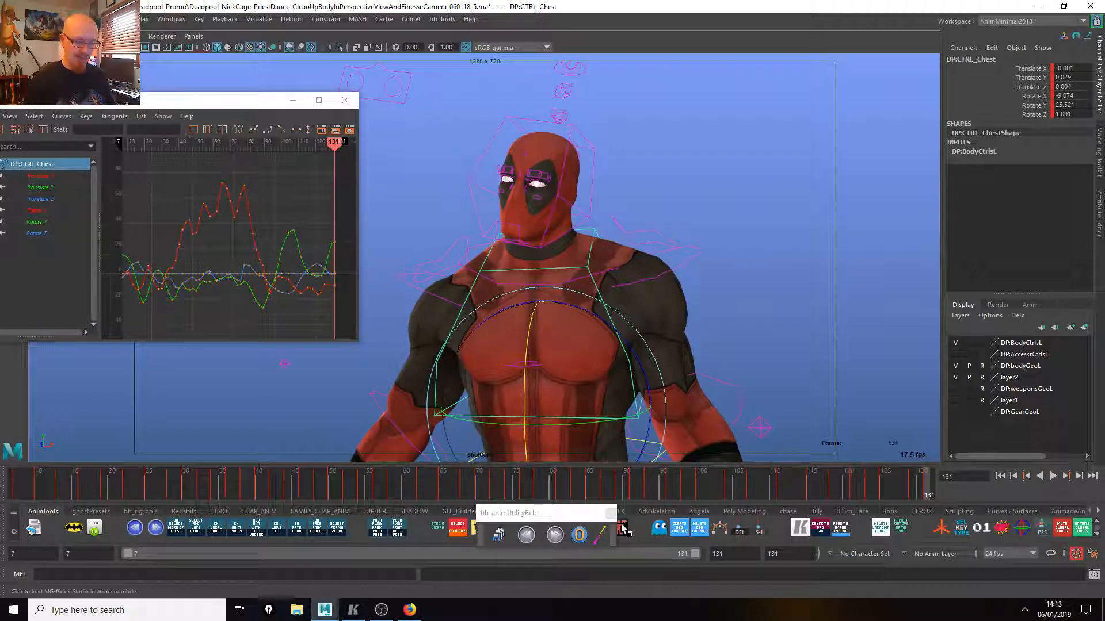
{"action": "left_click", "coordinate": [777, 377]}
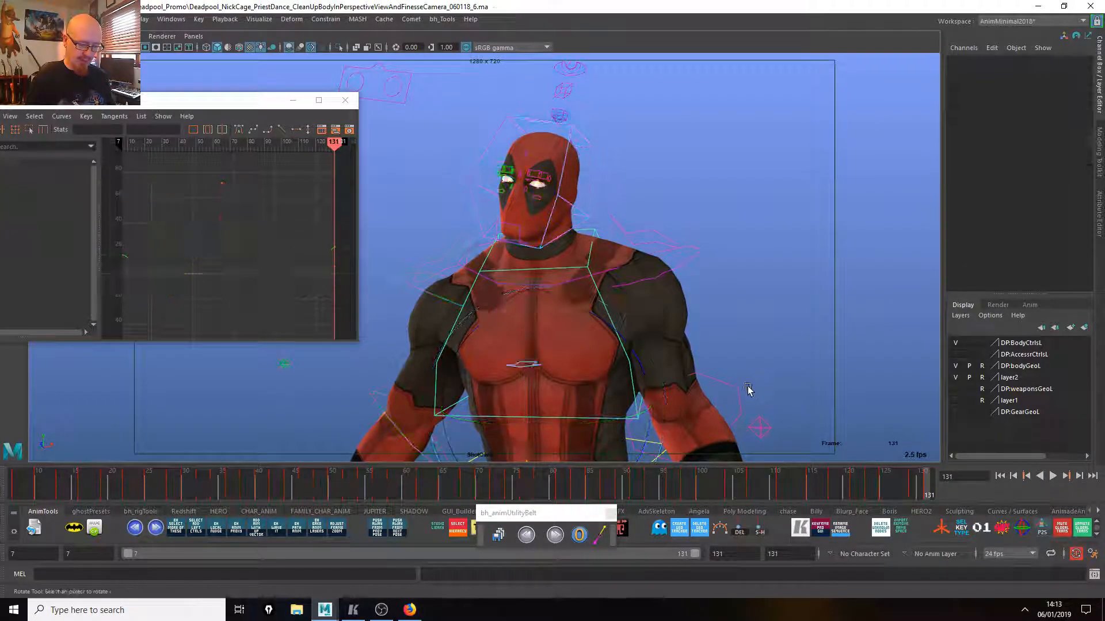
Open the Outliner, select ShotCam, and place the Graph Editor with its curves beside the Outliner.
{"action": "left_click", "coordinate": [172, 21]}
{"action": "left_click", "coordinate": [212, 144]}
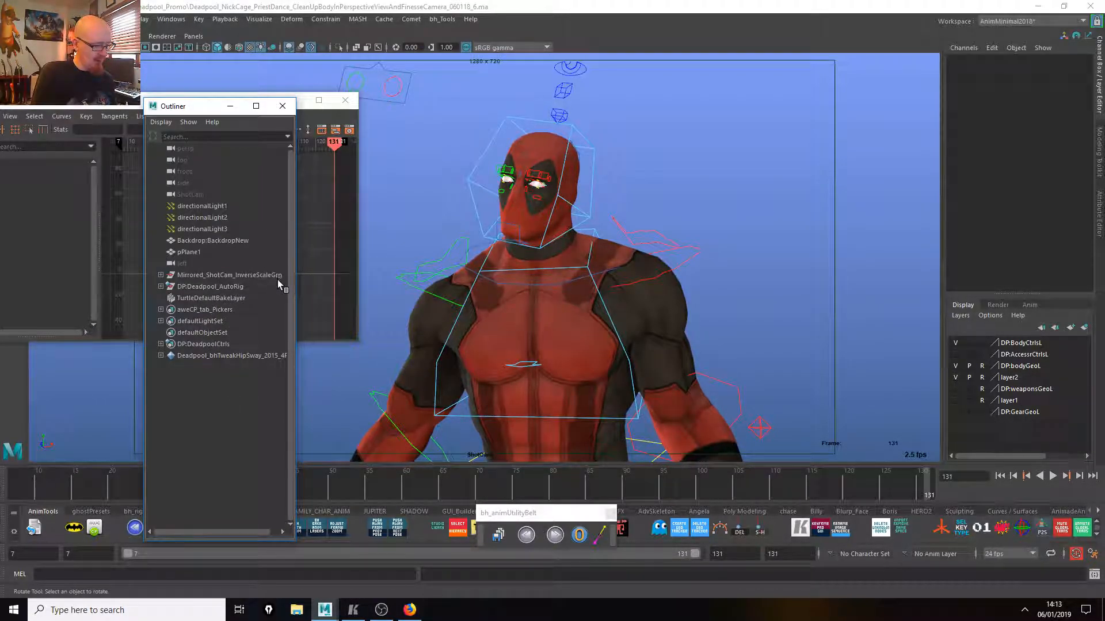
{"action": "left_click", "coordinate": [190, 194]}
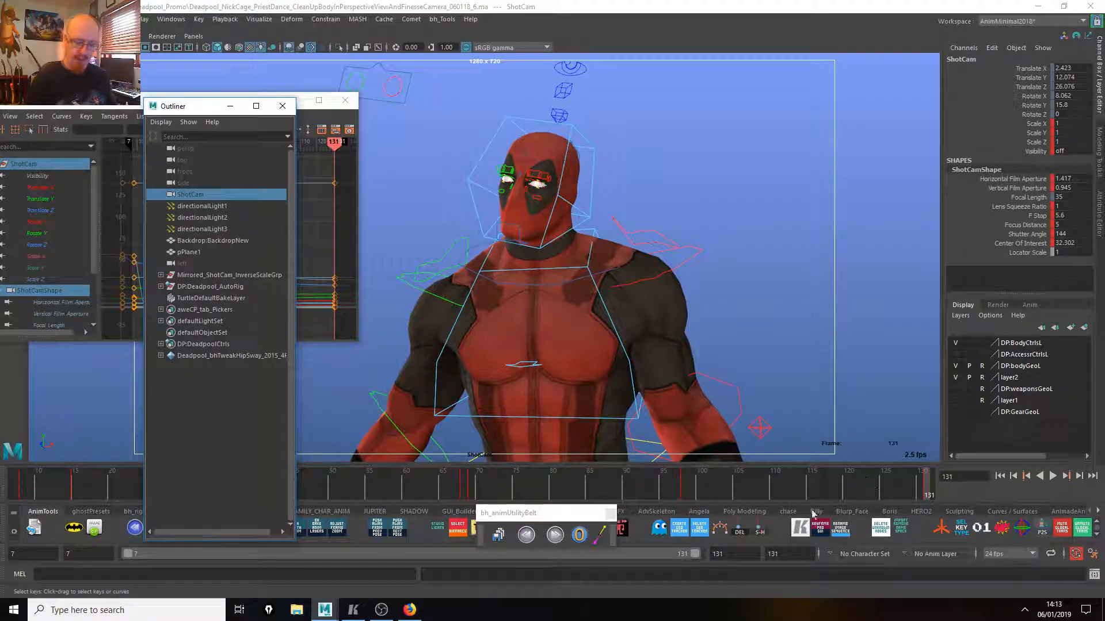
{"action": "key", "text": "alt+Tab"}
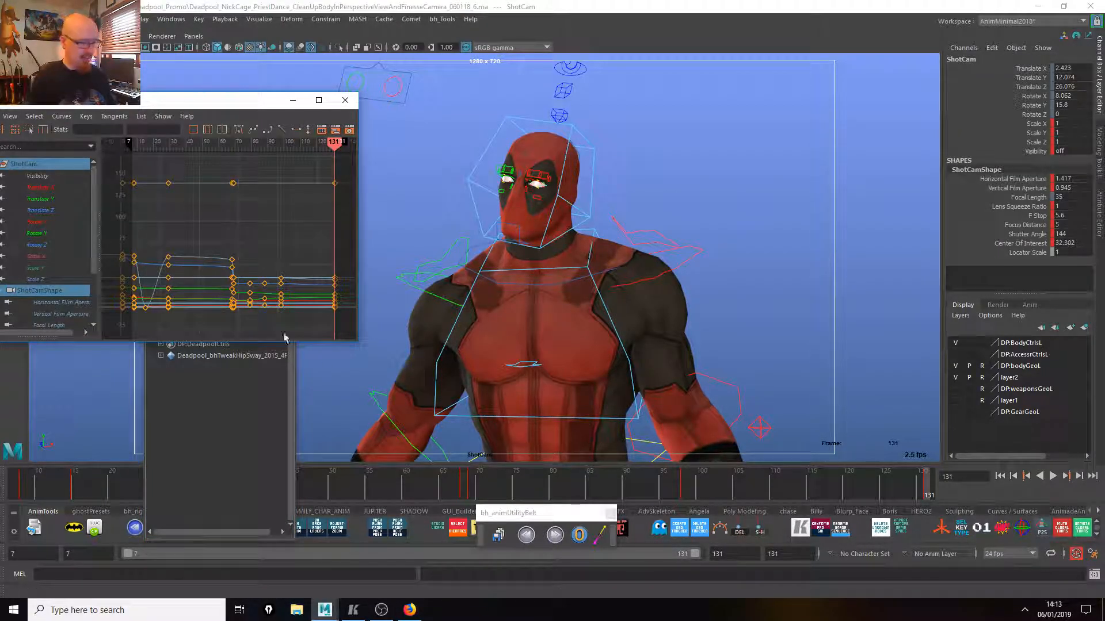
{"action": "left_click_drag", "start_coordinate": [230, 100], "coordinate": [607, 99]}
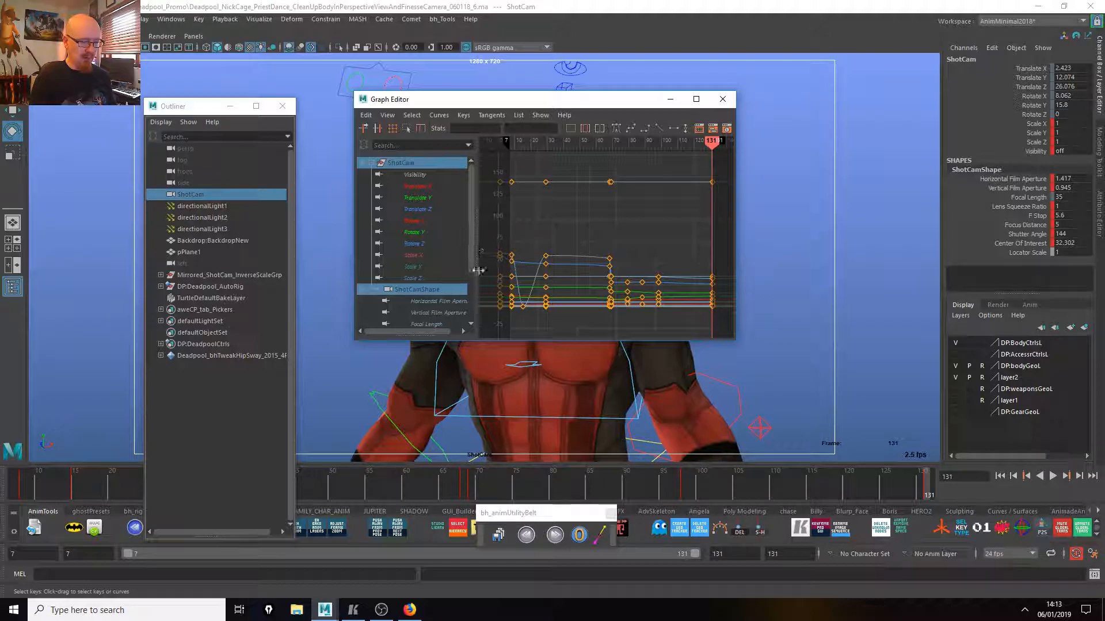
Delete the animation on ShotCam's shape channels from Horizontal Film Aperture through Center Of Interest.
{"action": "left_click", "coordinate": [1012, 179]}
{"action": "left_click", "coordinate": [1028, 234], "text": "shift"}
{"action": "right_click", "coordinate": [1031, 243]}
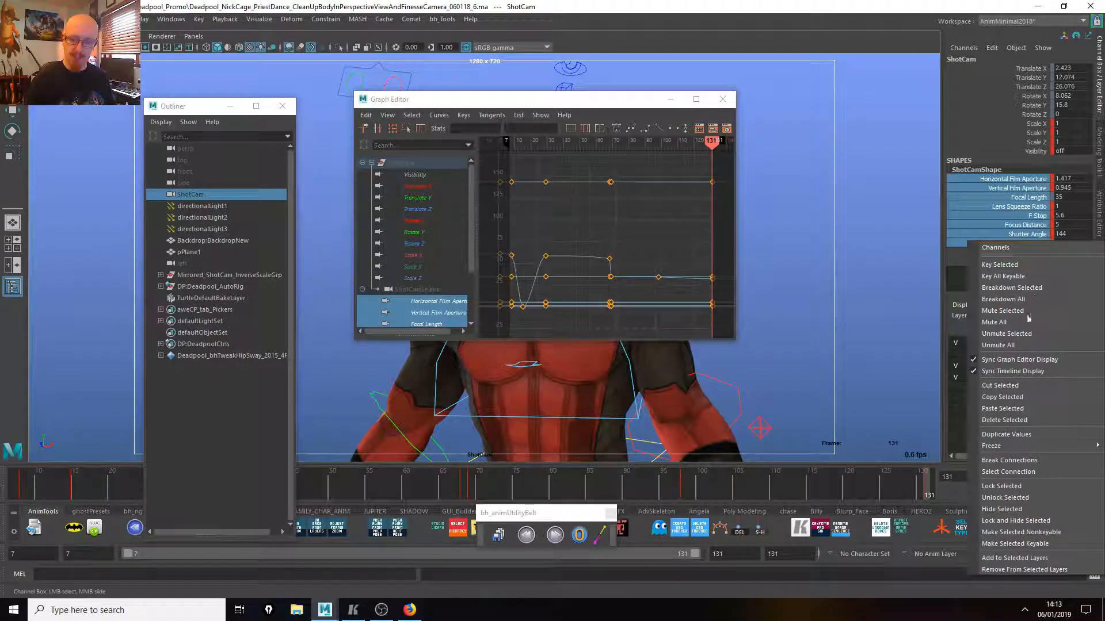
{"action": "left_click", "coordinate": [1004, 420]}
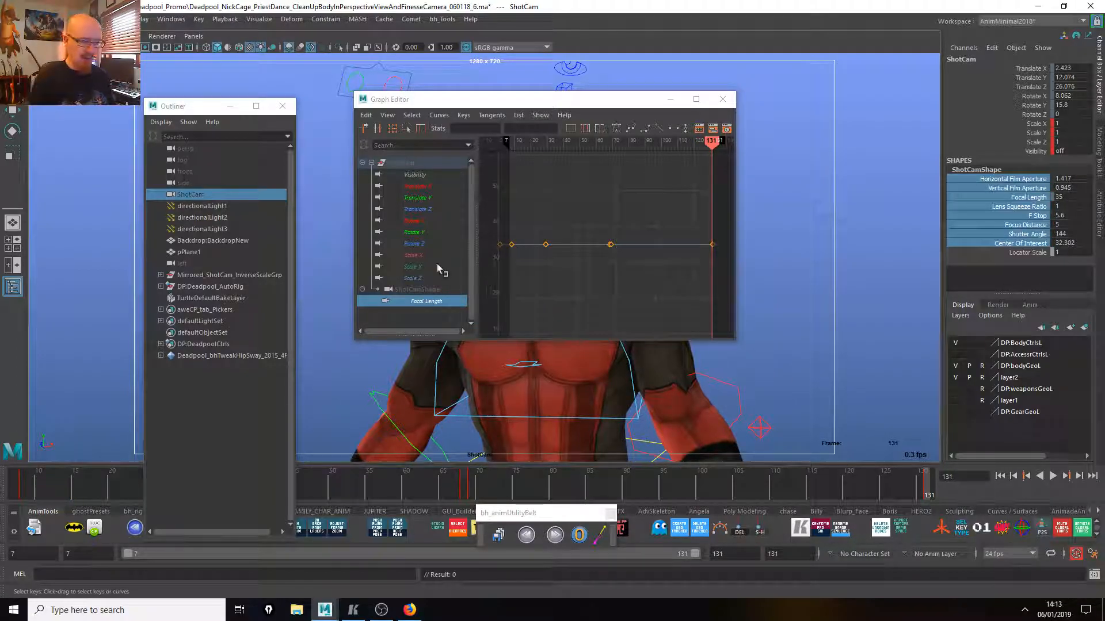
Delete the animation on ShotCam's Scale X, Scale Y, Scale Z and Visibility channels.
{"action": "left_click_drag", "start_coordinate": [418, 256], "coordinate": [415, 279]}
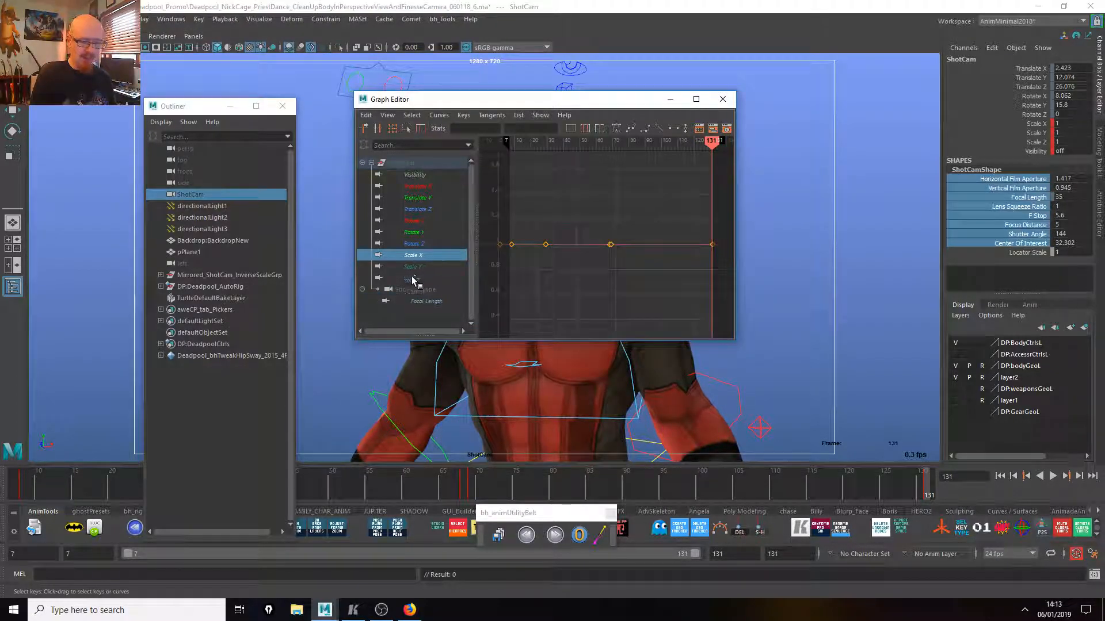
{"action": "left_click_drag", "start_coordinate": [1034, 124], "coordinate": [1042, 143]}
{"action": "left_click", "coordinate": [1037, 150], "text": "ctrl"}
{"action": "right_click", "coordinate": [1037, 151]}
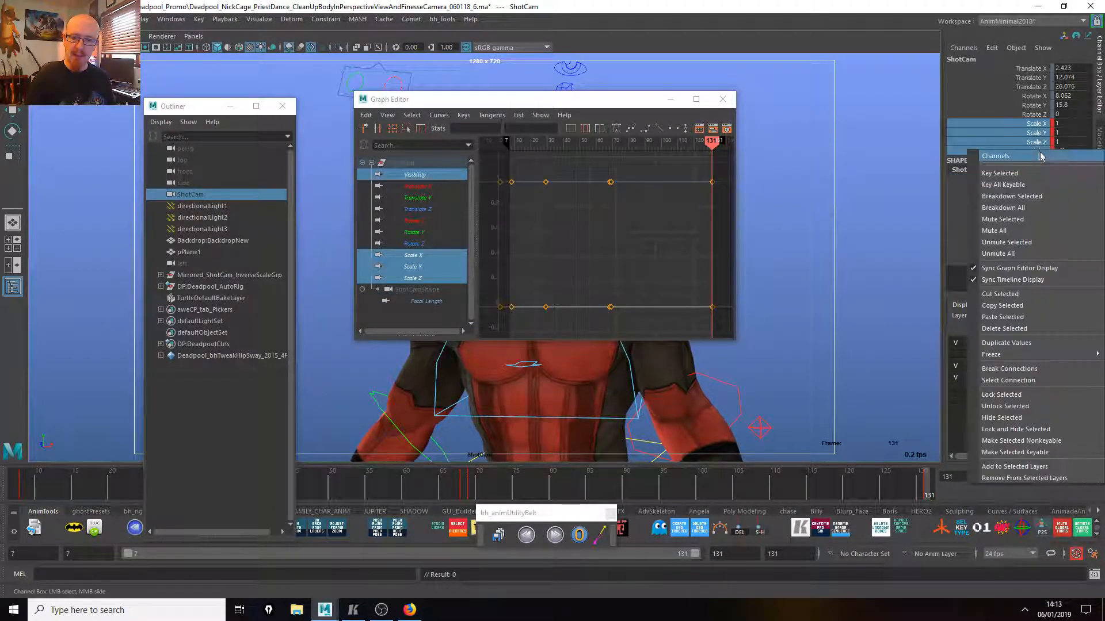
{"action": "left_click", "coordinate": [1004, 326]}
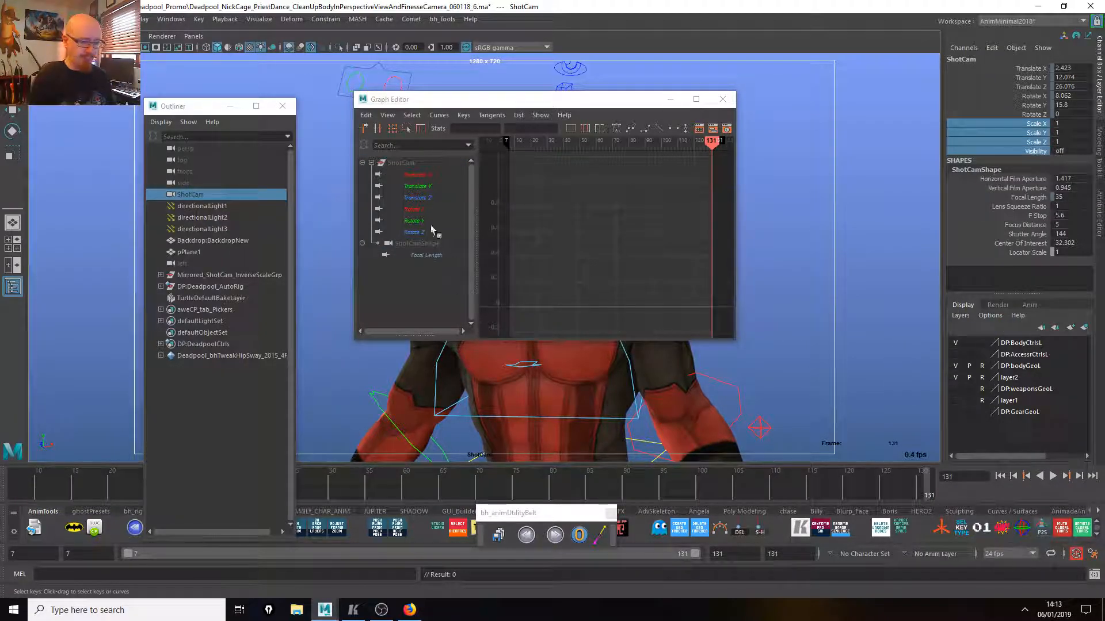
Examine ShotCam's Focal Length, Rotate Z, Translate Z and Translate Y curves in the Graph Editor.
{"action": "left_click", "coordinate": [425, 256]}
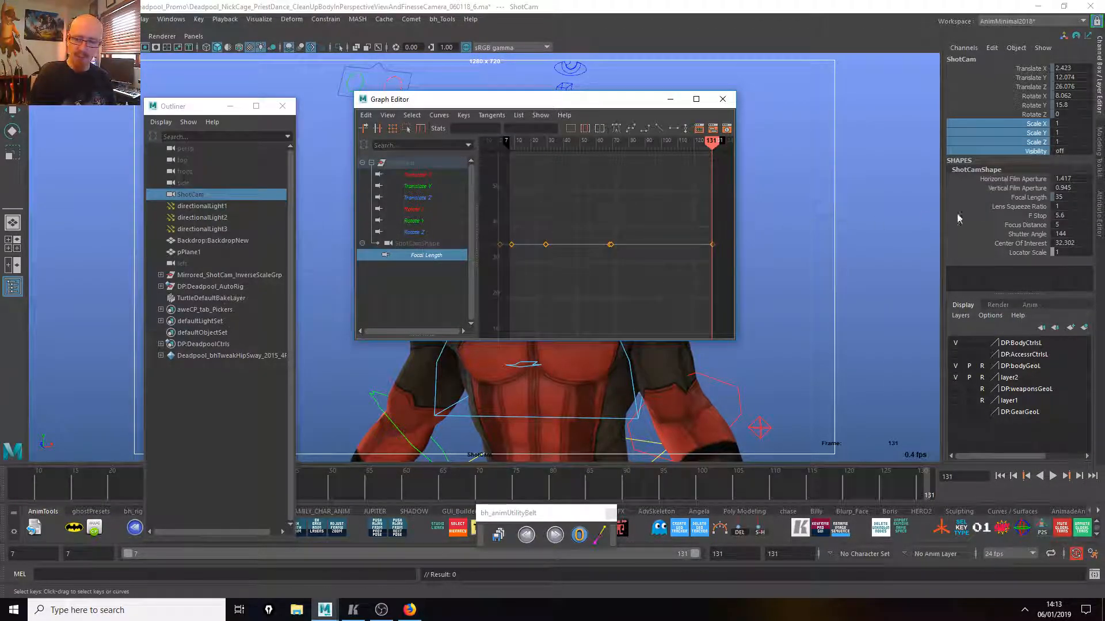
{"action": "left_click", "coordinate": [1028, 197]}
{"action": "right_click", "coordinate": [1029, 197]}
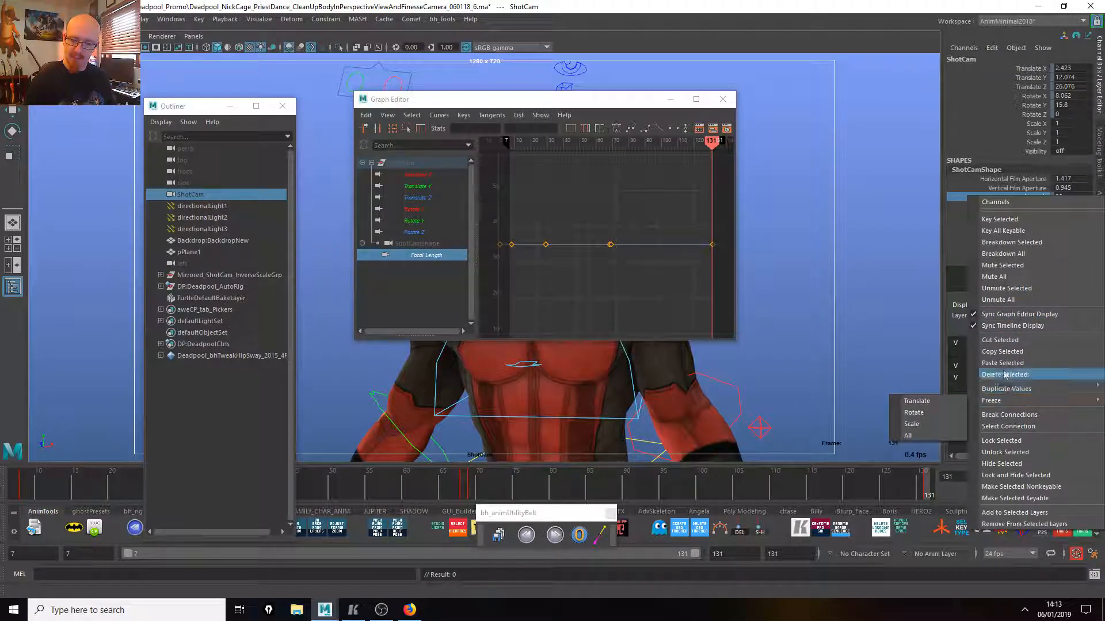
{"action": "left_click", "coordinate": [660, 303]}
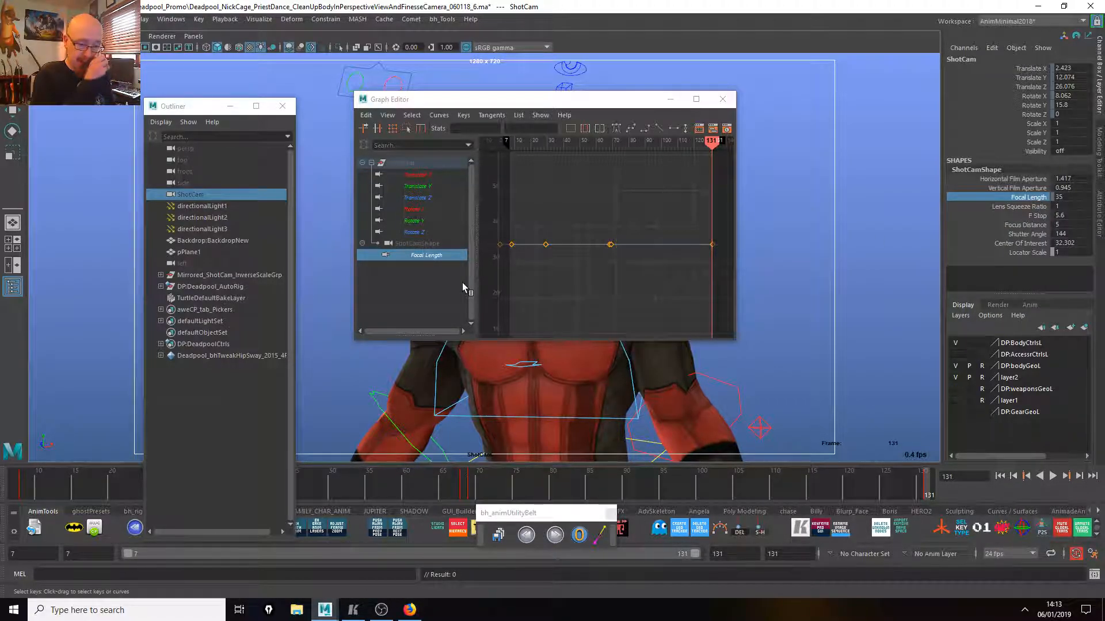
{"action": "left_click_drag", "start_coordinate": [428, 173], "coordinate": [429, 232]}
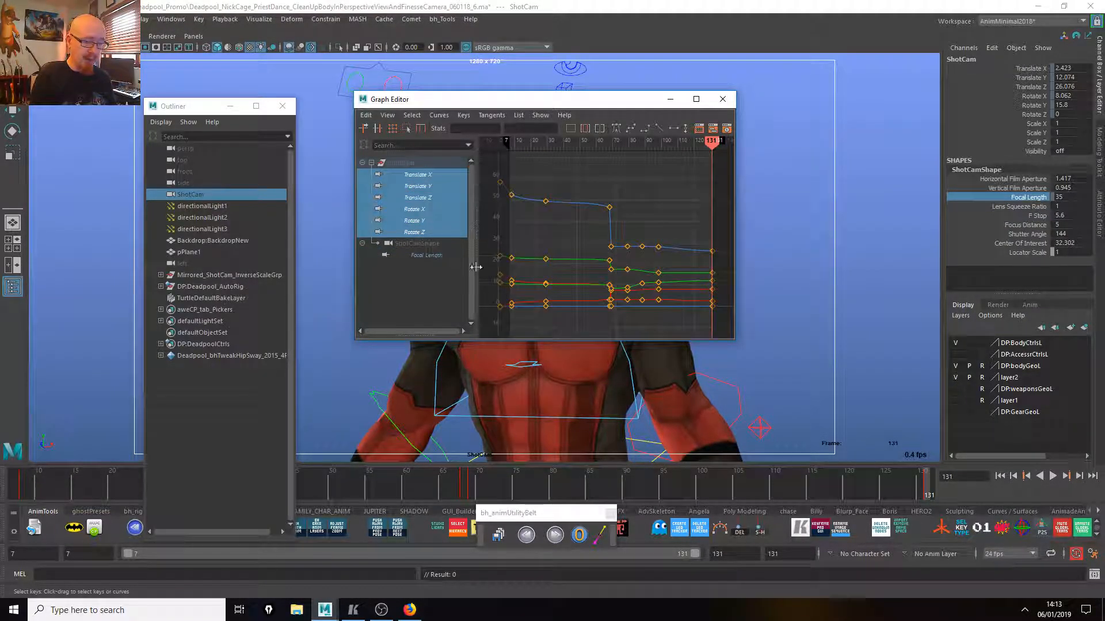
{"action": "left_click", "coordinate": [420, 232]}
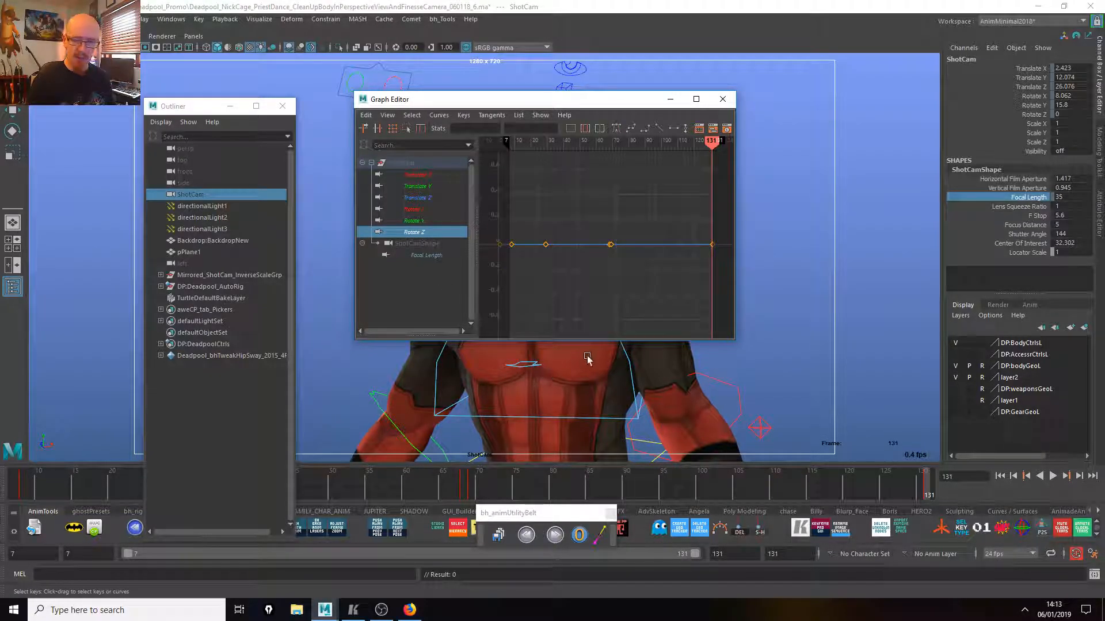
{"action": "left_click", "coordinate": [426, 256]}
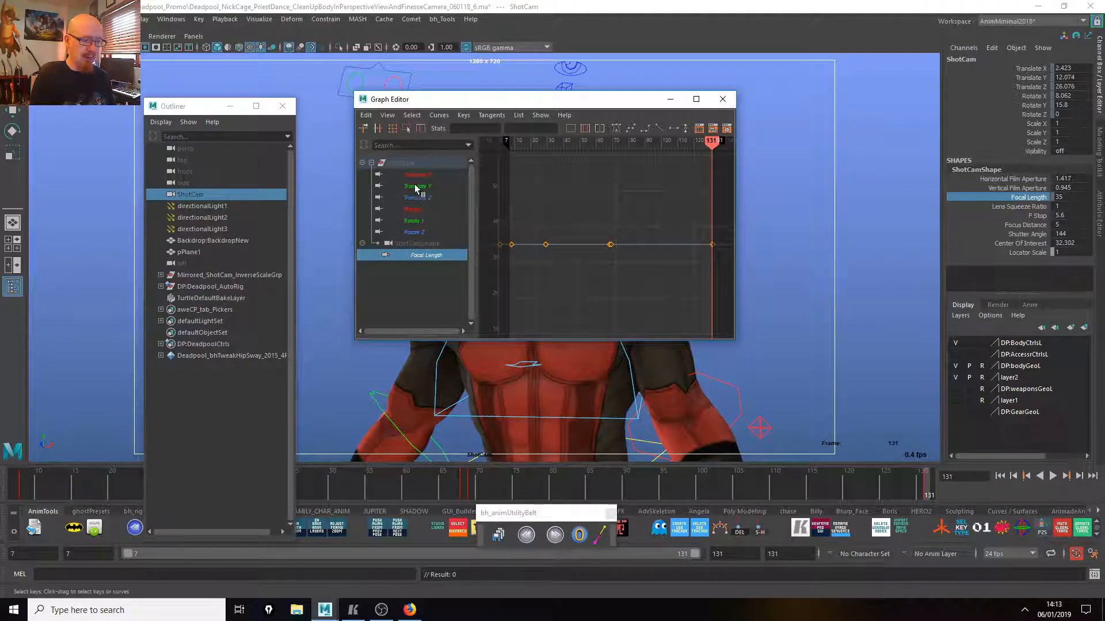
{"action": "left_click", "coordinate": [427, 199]}
{"action": "left_click_drag", "start_coordinate": [722, 322], "coordinate": [602, 266]}
{"action": "key", "text": "f"}
{"action": "left_click", "coordinate": [639, 332]}
{"action": "right_click_drag", "start_coordinate": [703, 311], "coordinate": [624, 283], "text": "alt"}
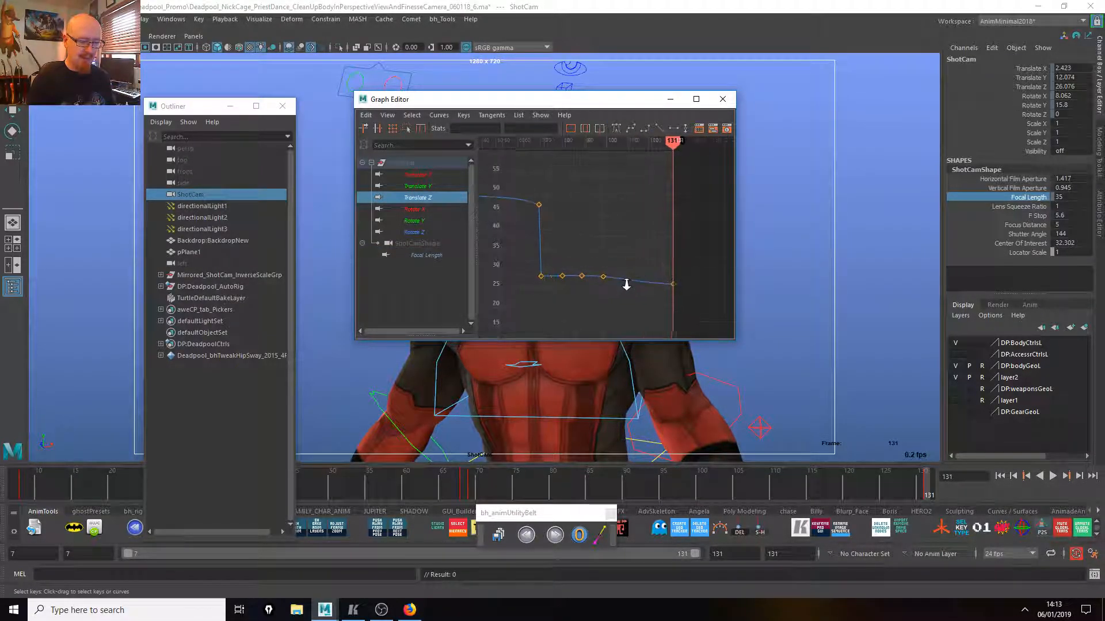
{"action": "left_click", "coordinate": [418, 186]}
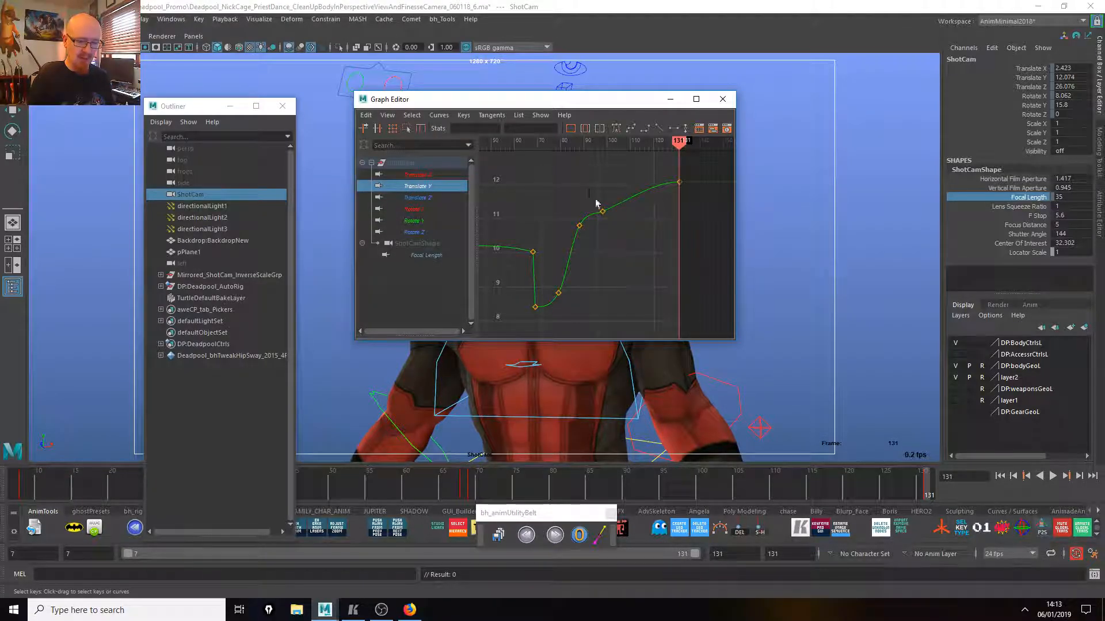
Move the Graph Editor clear of Deadpool and review the camera move by playing and scrubbing up to frame 105.
{"action": "left_click_drag", "start_coordinate": [515, 493], "coordinate": [701, 492]}
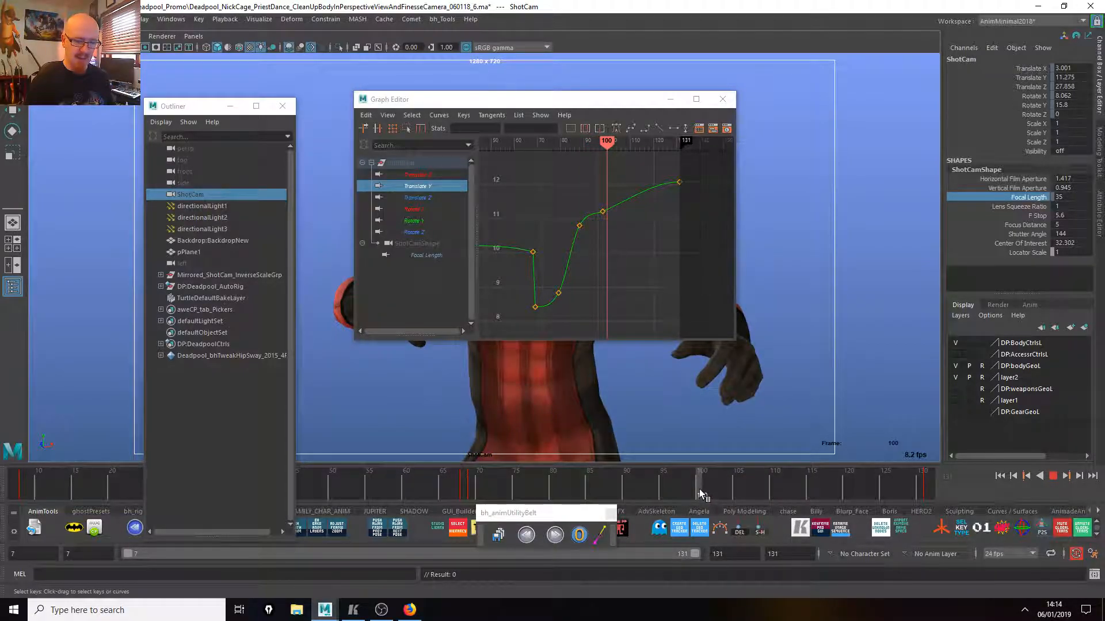
{"action": "left_click_drag", "start_coordinate": [540, 99], "coordinate": [170, 99]}
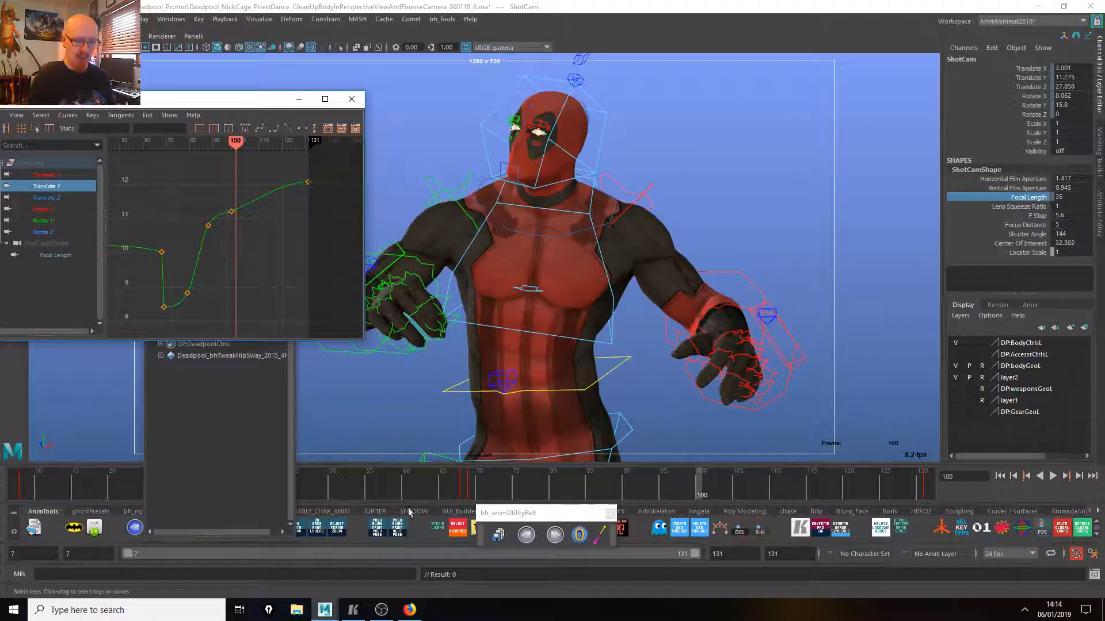
{"action": "key", "text": "alt+v"}
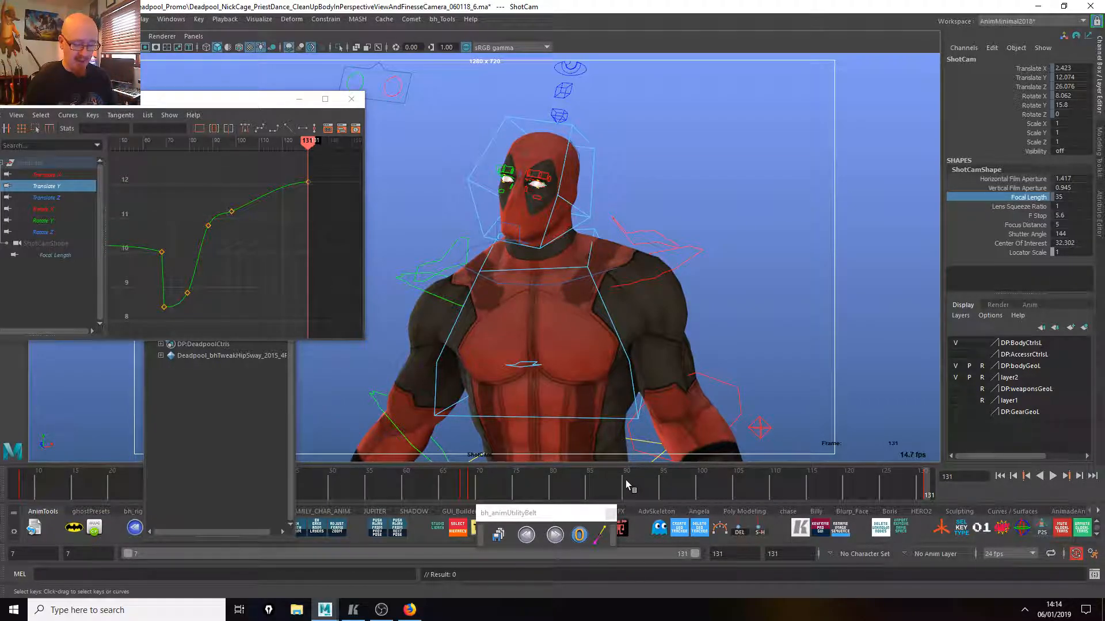
{"action": "left_click_drag", "start_coordinate": [571, 477], "coordinate": [736, 493]}
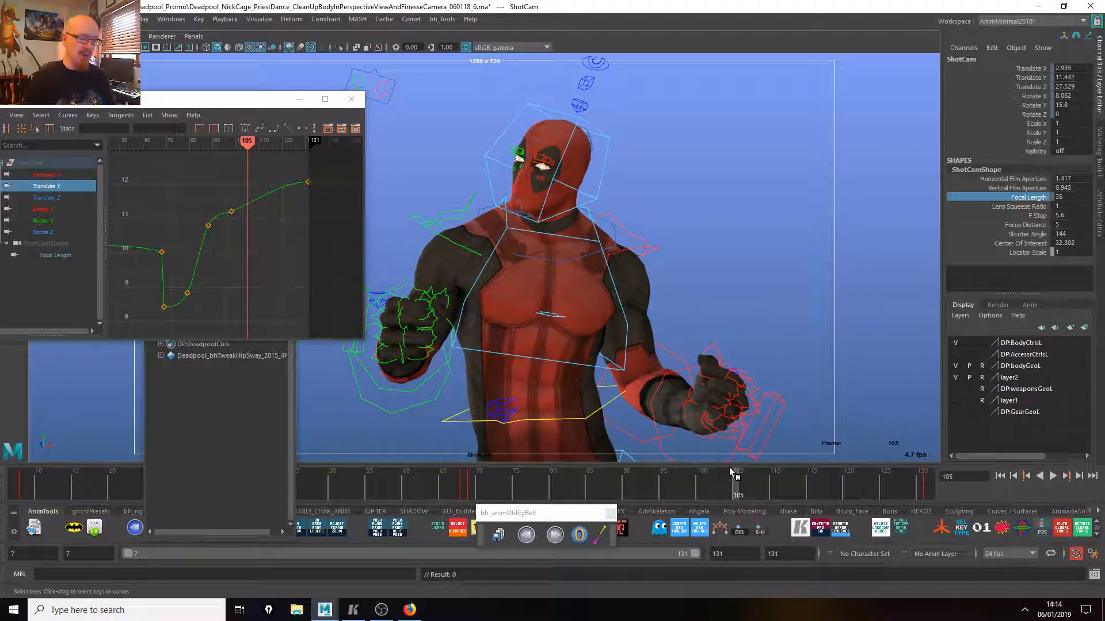
{"action": "left_click_drag", "start_coordinate": [609, 481], "coordinate": [740, 491]}
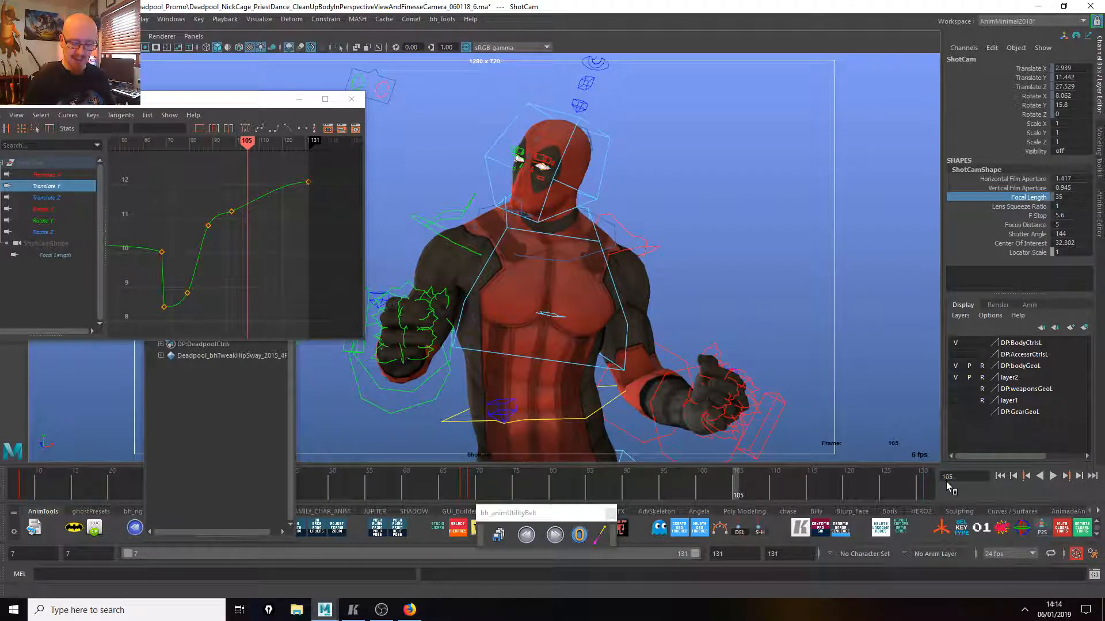
Try to key ShotCam's frame 131 pose at frame 105, and clear the selection.
{"action": "left_click", "coordinate": [924, 489]}
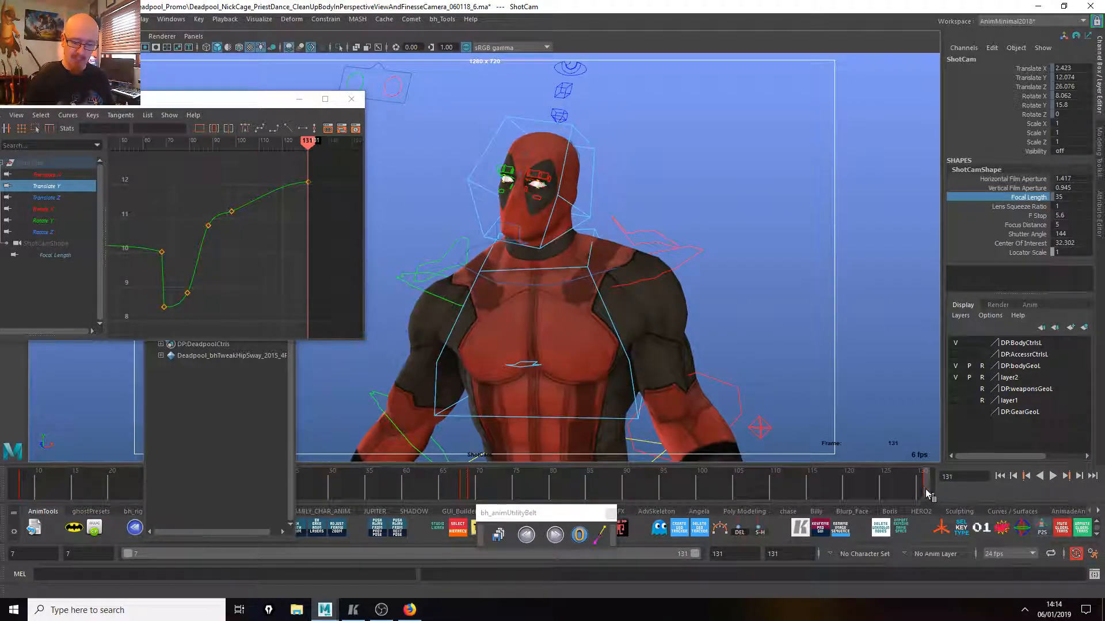
{"action": "key", "text": "alt+v"}
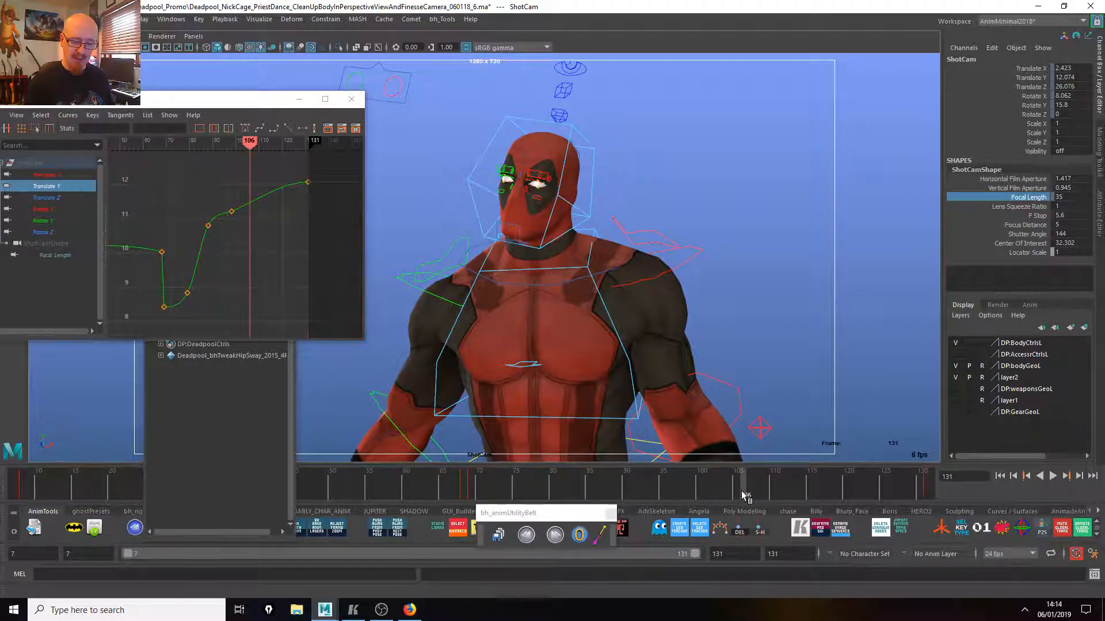
{"action": "left_click", "coordinate": [738, 493]}
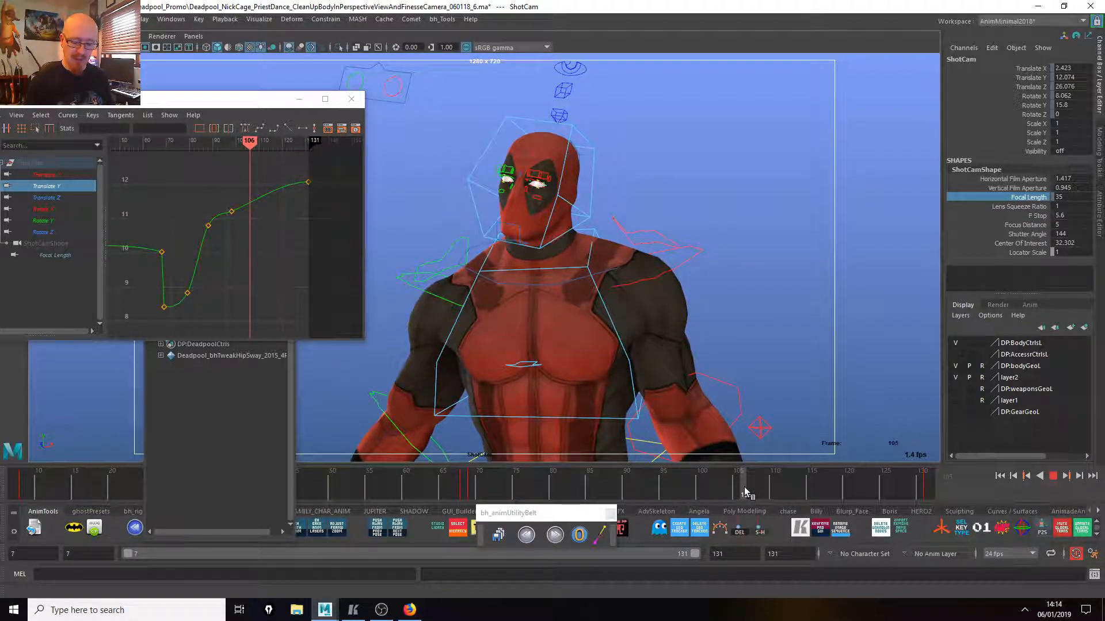
{"action": "key", "text": "s"}
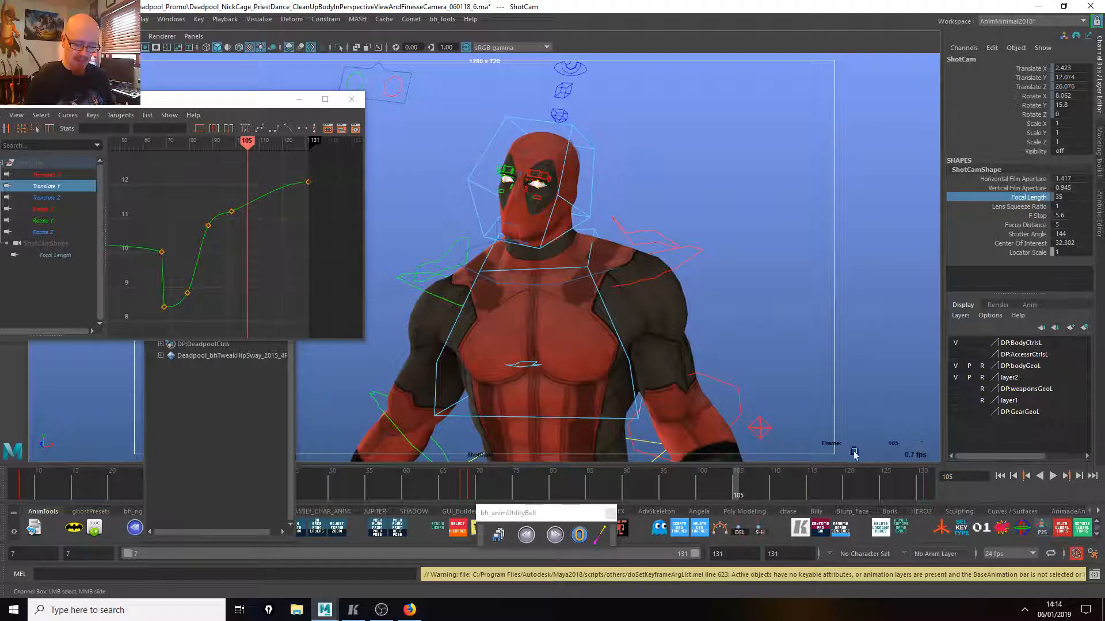
{"action": "left_click", "coordinate": [721, 403]}
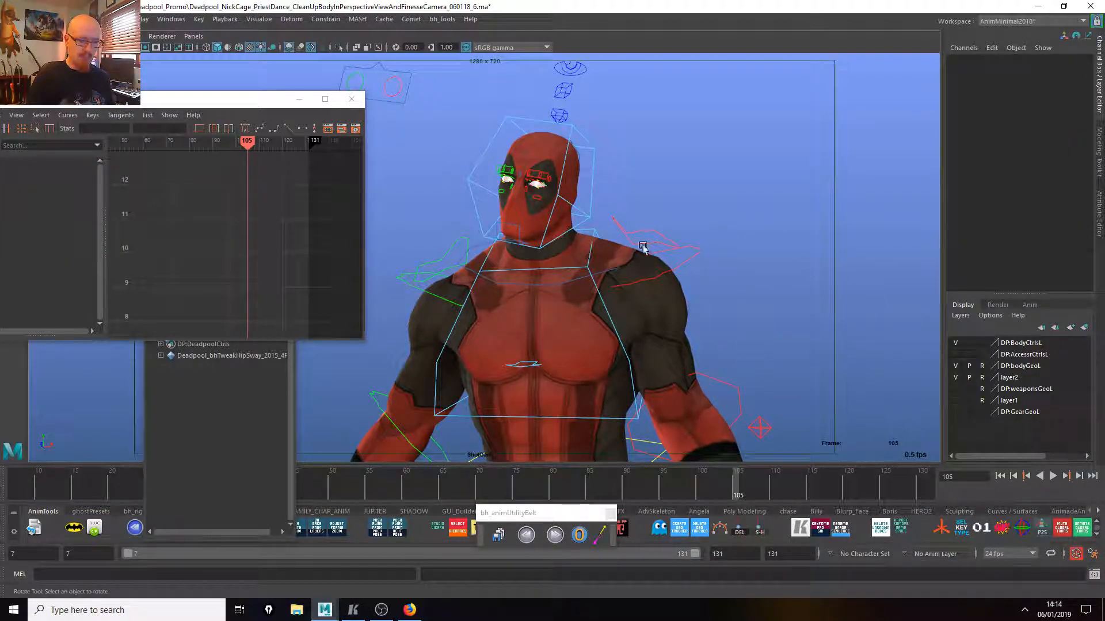
Reselect ShotCam in the Outliner and unlock its translate and rotate channels with the camera lock tool.
{"action": "left_click_drag", "start_coordinate": [564, 504], "coordinate": [607, 437]}
{"action": "left_click", "coordinate": [272, 451]}
{"action": "left_click", "coordinate": [191, 194]}
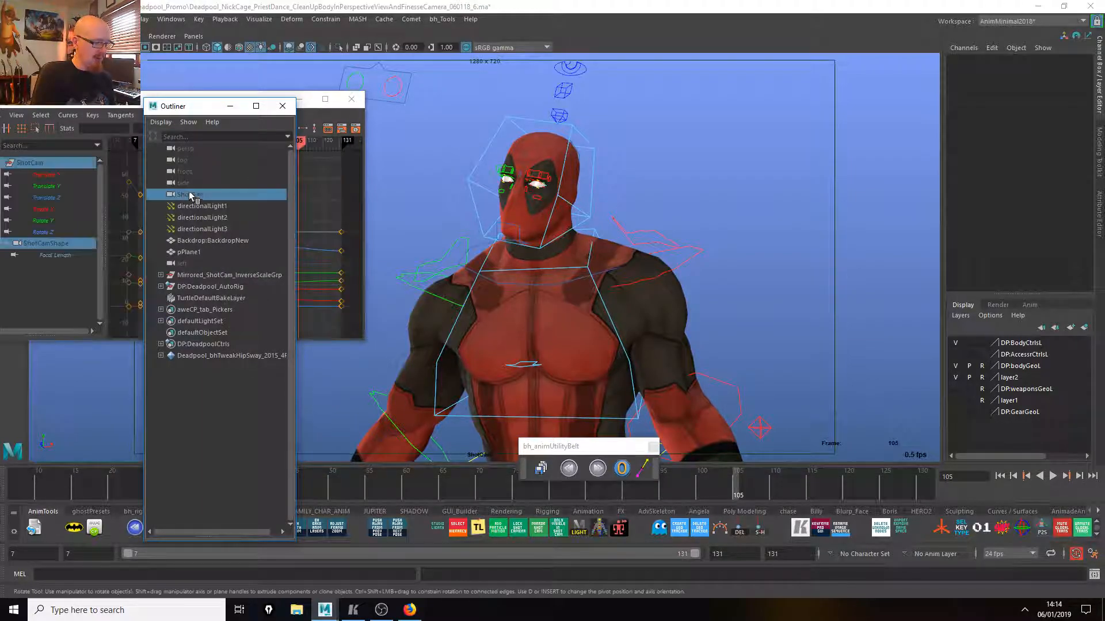
{"action": "left_click_drag", "start_coordinate": [190, 106], "coordinate": [128, 43]}
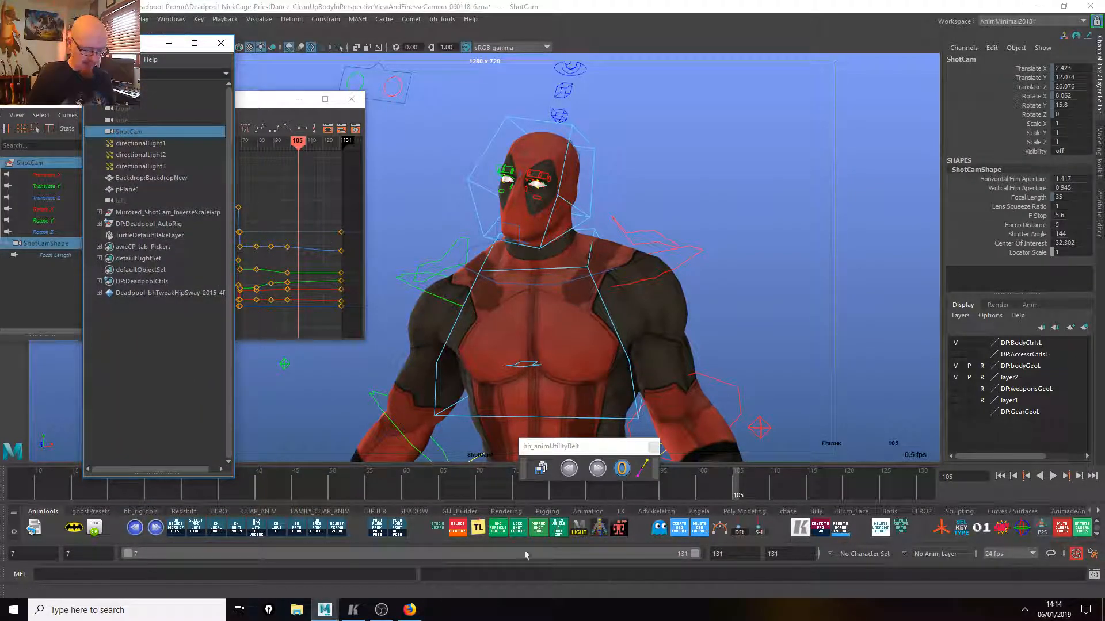
{"action": "left_click", "coordinate": [518, 527]}
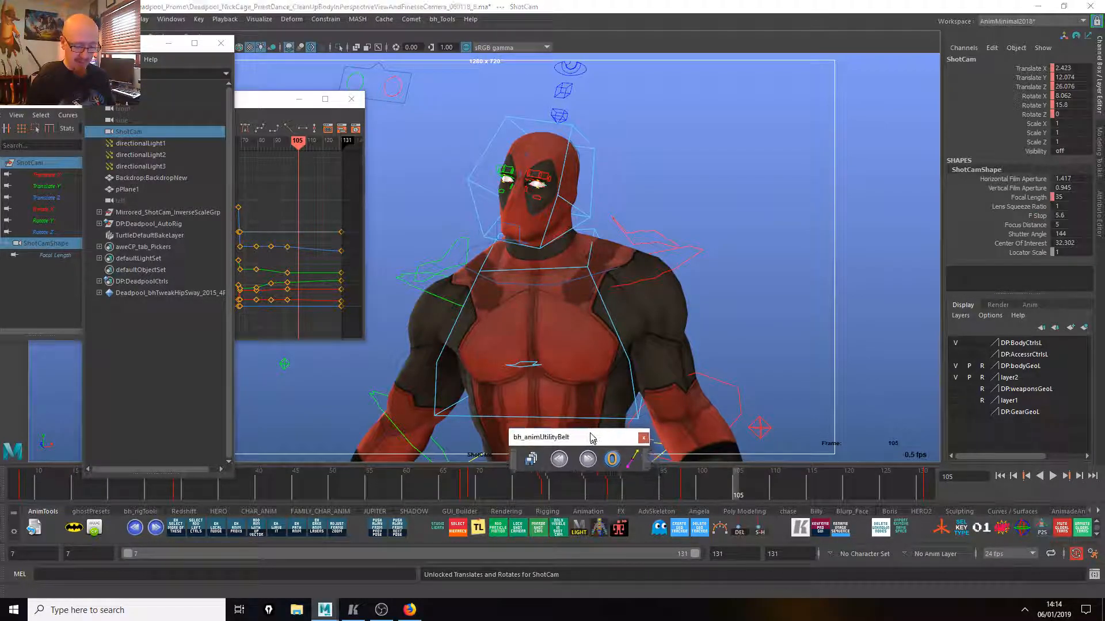
Inspect the MEL command behind the camera lock tool in the Shelf Editor, and close the editor.
{"action": "right_click", "coordinate": [519, 535]}
{"action": "left_click", "coordinate": [538, 547]}
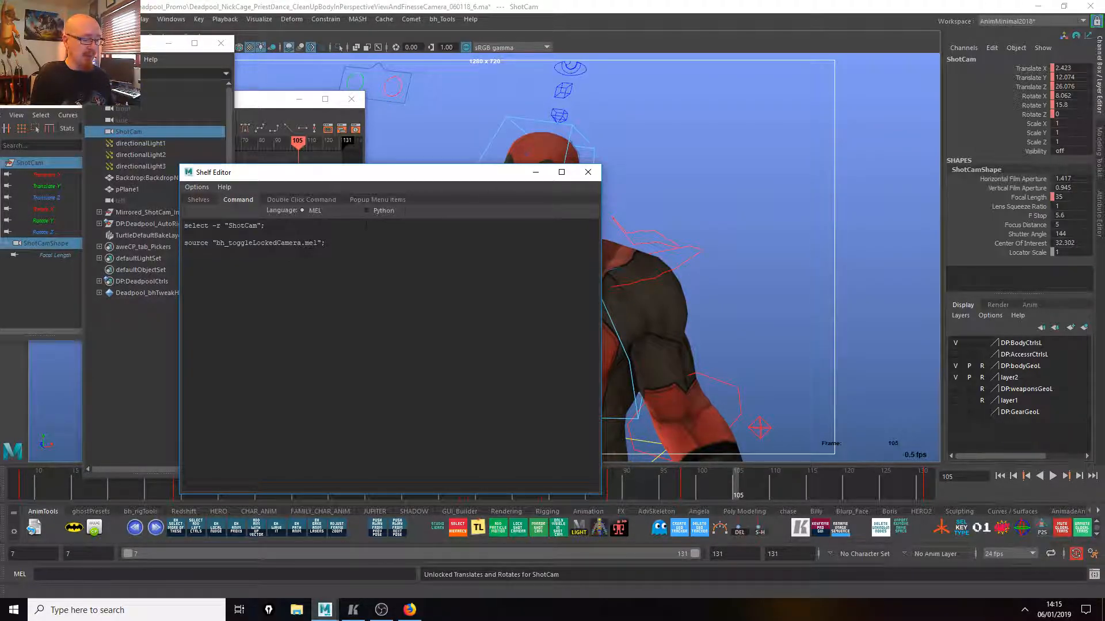
{"action": "left_click", "coordinate": [587, 172]}
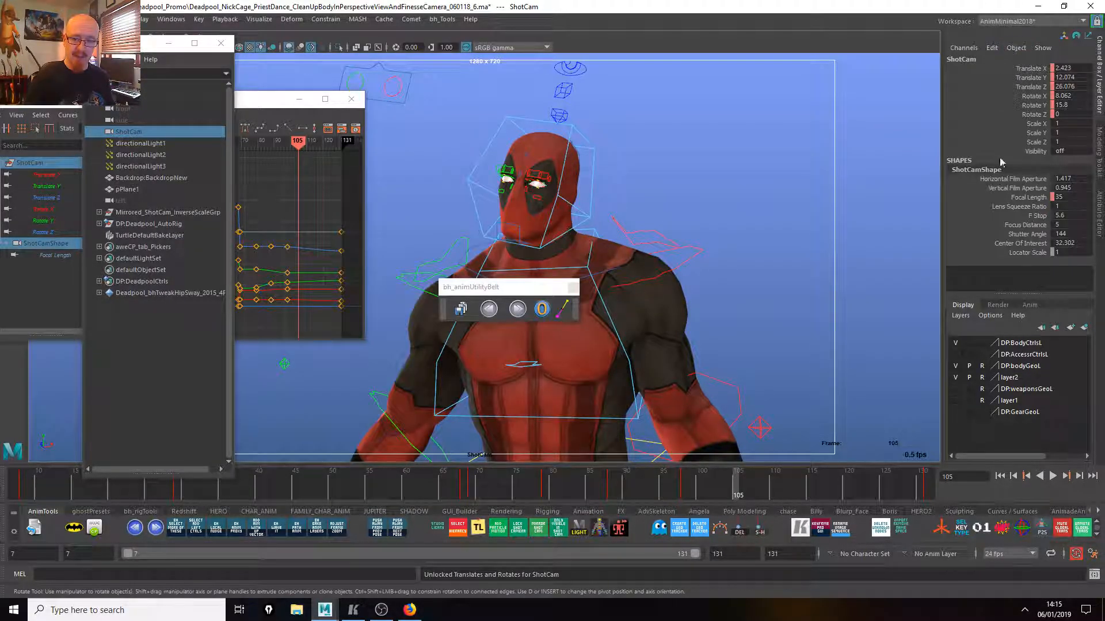
Copy ShotCam's pose from frame 131 to a key at frame 105 and play back the camera move.
{"action": "left_click", "coordinate": [923, 490]}
{"action": "mouse_move", "coordinate": [775, 490]}
{"action": "left_mouse_down"}
{"action": "mouse_move", "coordinate": [927, 495]}
{"action": "mouse_move", "coordinate": [770, 502]}
{"action": "mouse_move", "coordinate": [738, 490]}
{"action": "left_mouse_up"}
{"action": "key", "text": "s"}
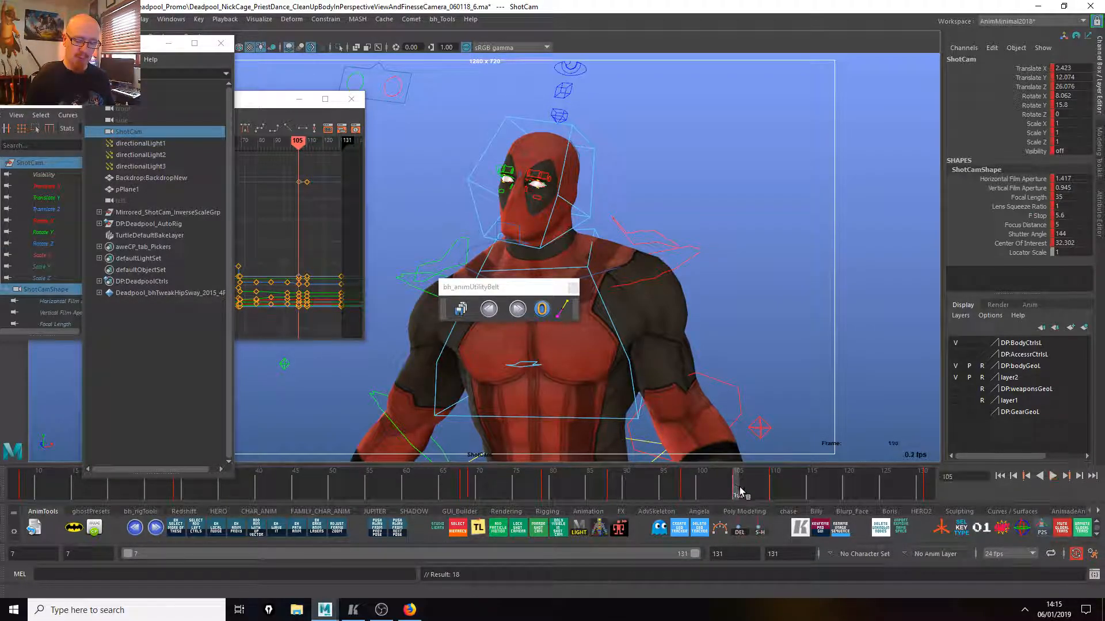
{"action": "left_click", "coordinate": [775, 494]}
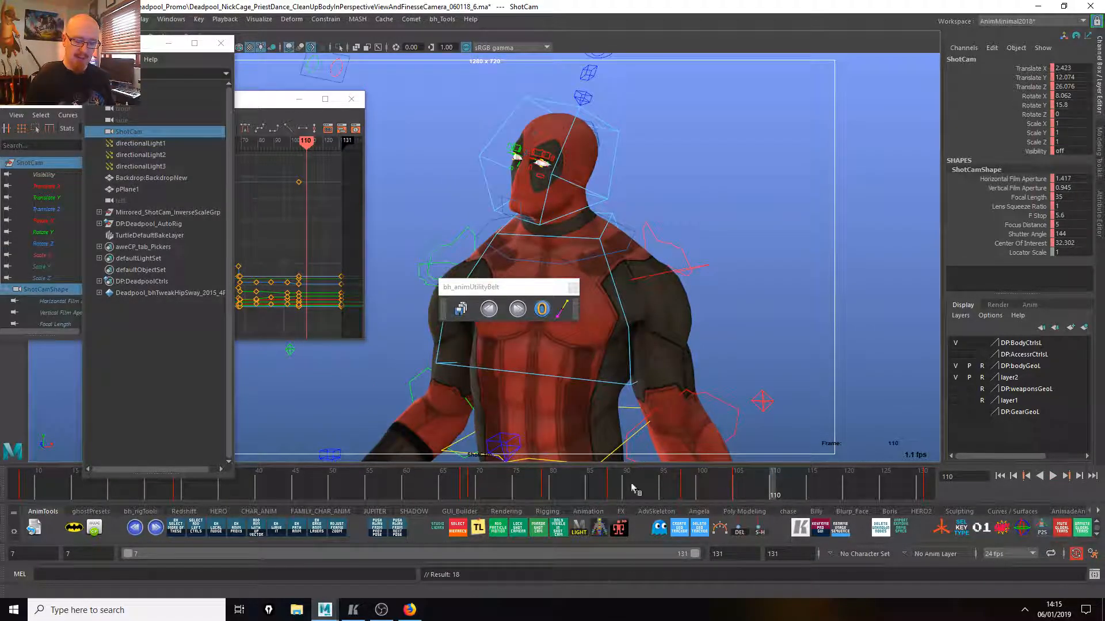
{"action": "key", "text": "alt+v"}
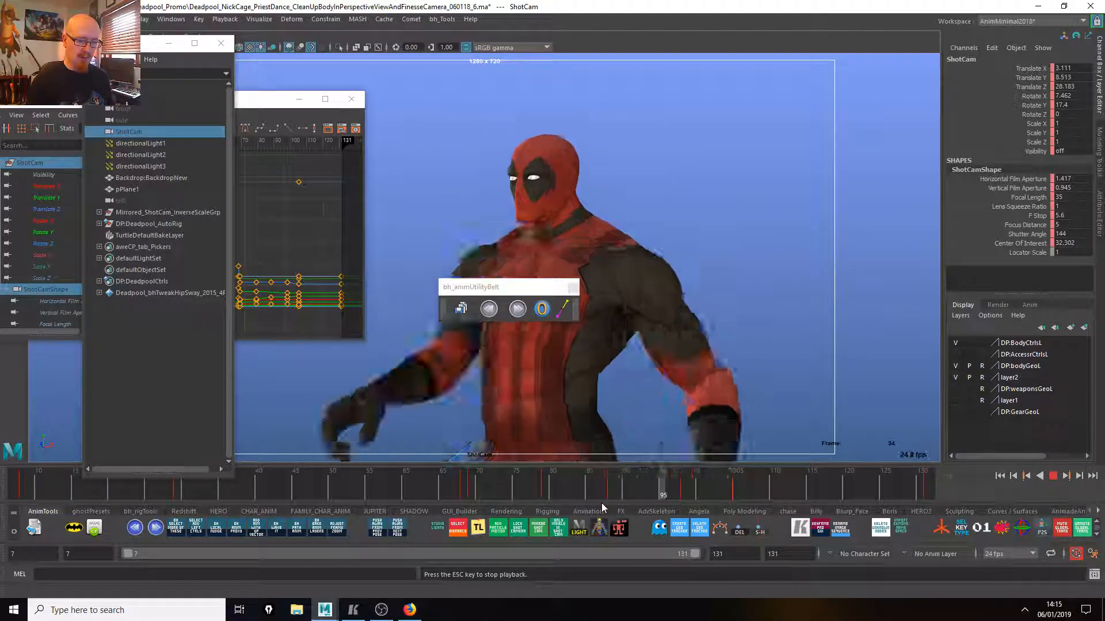
Key ShotCam at frame 88, remove its keys at frame 98 and play back the shot.
{"action": "left_click", "coordinate": [609, 491]}
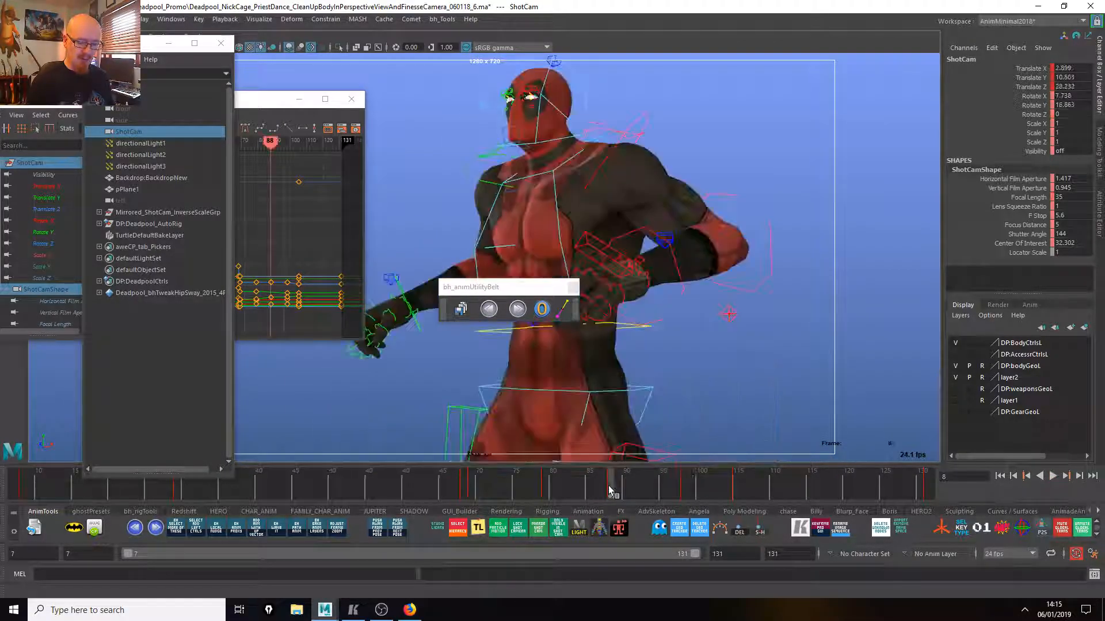
{"action": "left_click", "coordinate": [683, 494]}
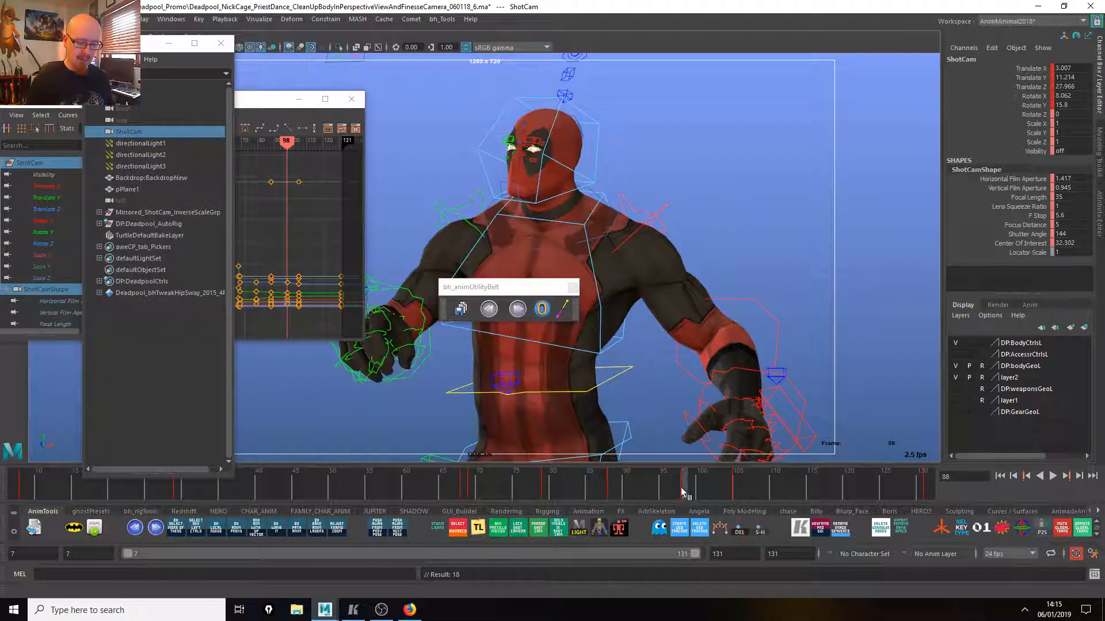
{"action": "key", "text": "alt+v"}
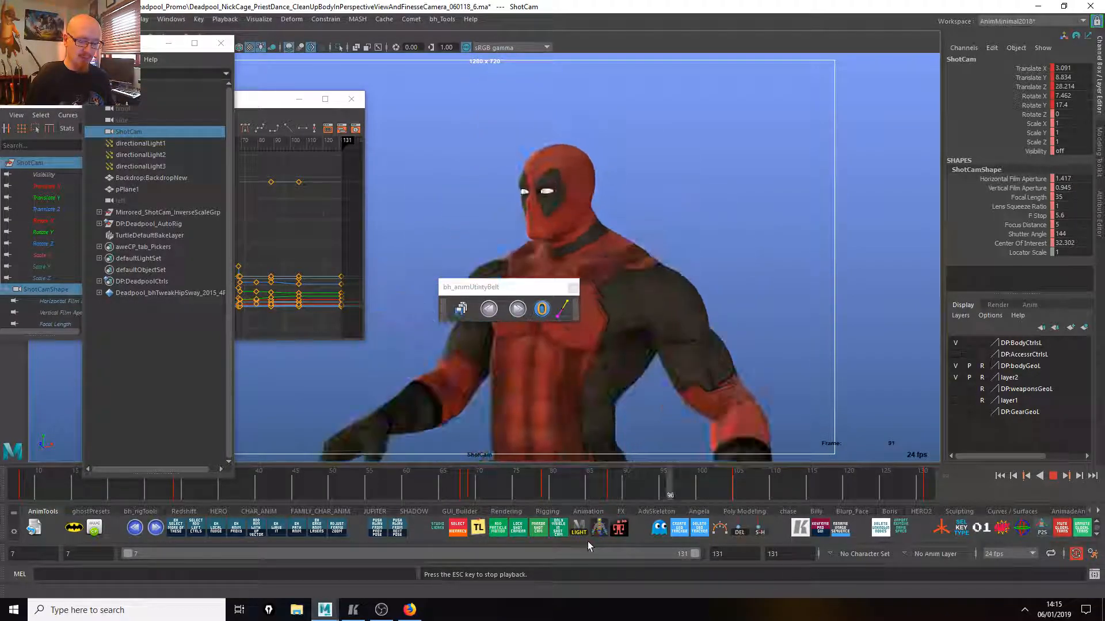
Check the camera hold between frames 105 and 131, and bring the Graph Editor forward beside the Outliner.
{"action": "left_click", "coordinate": [734, 491]}
{"action": "left_click_drag", "start_coordinate": [734, 490], "coordinate": [923, 492]}
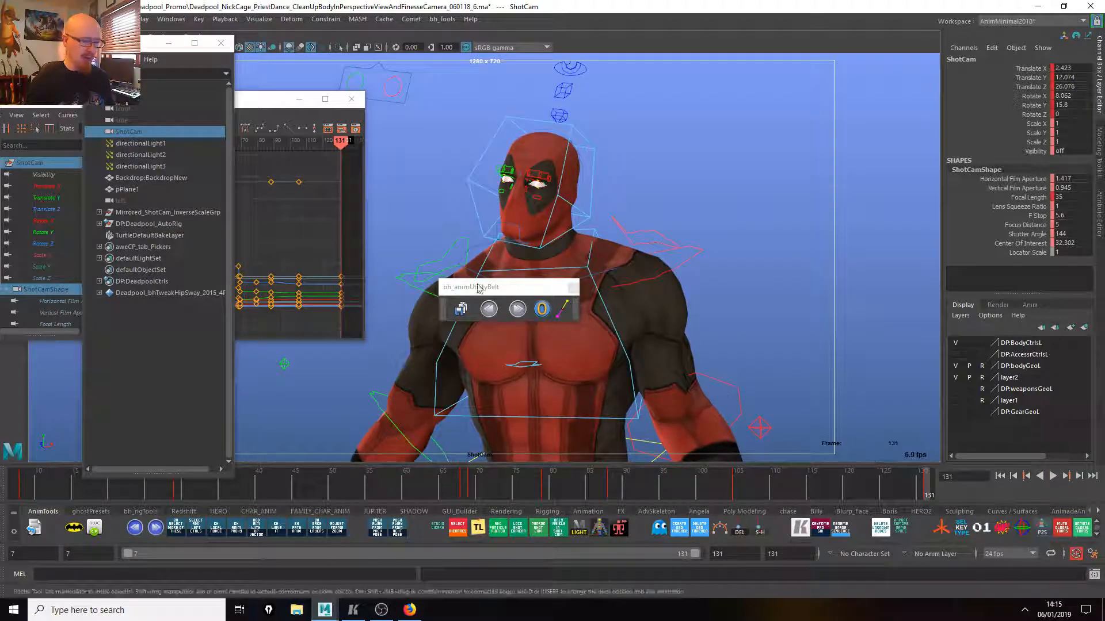
{"action": "left_click", "coordinate": [284, 101]}
{"action": "left_click_drag", "start_coordinate": [284, 102], "coordinate": [566, 114]}
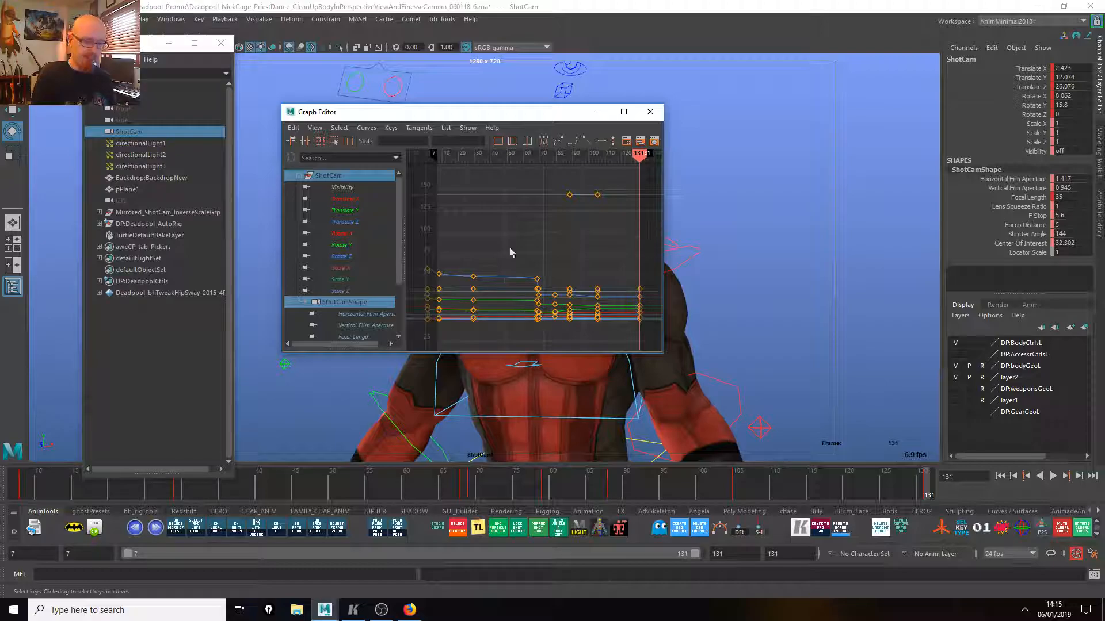
{"action": "scroll", "coordinate": [396, 240], "scroll_direction": "down", "scroll_amount": 2}
{"action": "scroll", "coordinate": [396, 240], "scroll_direction": "up", "scroll_amount": 2}
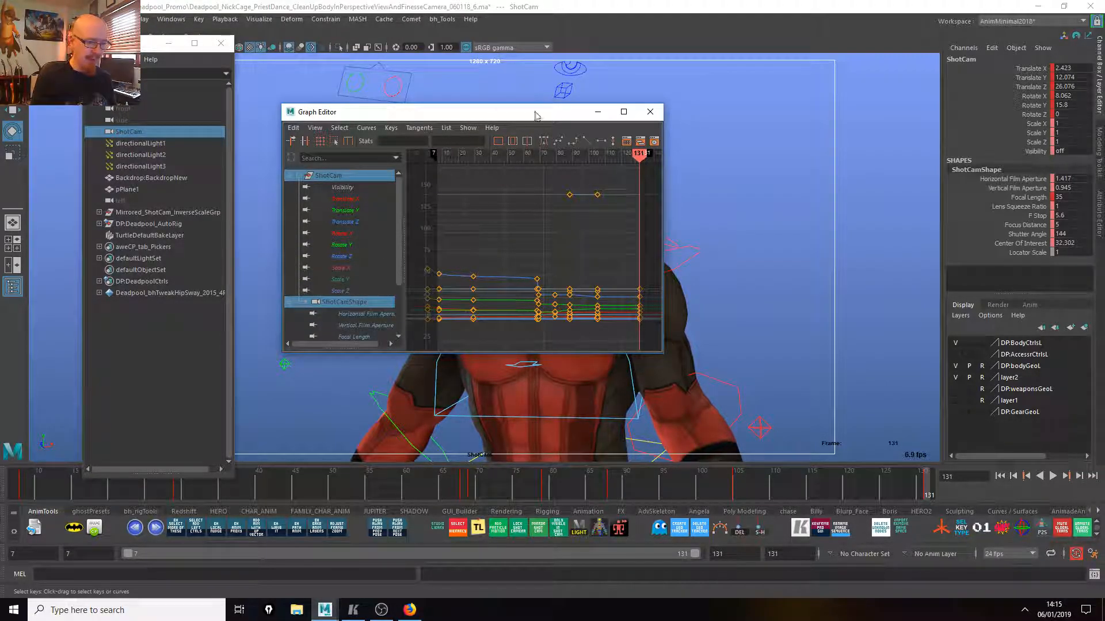
Apply auto tangents to ShotCam's translate curves and all its other curves, and lock the camera's translates and rotates.
{"action": "left_click_drag", "start_coordinate": [359, 200], "coordinate": [350, 224]}
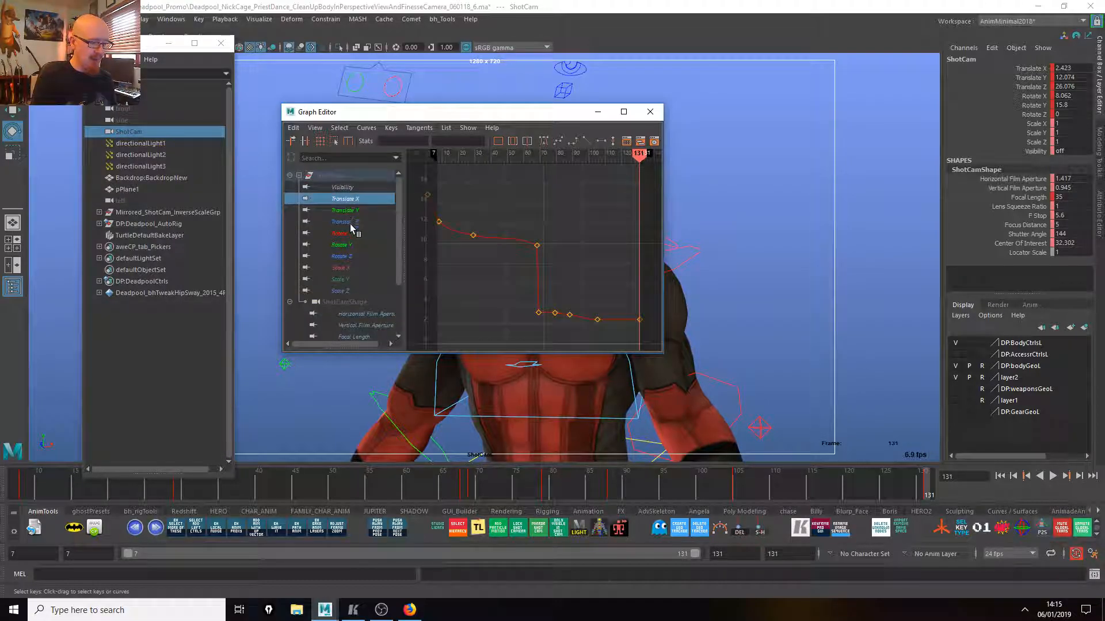
{"action": "left_click", "coordinate": [547, 141]}
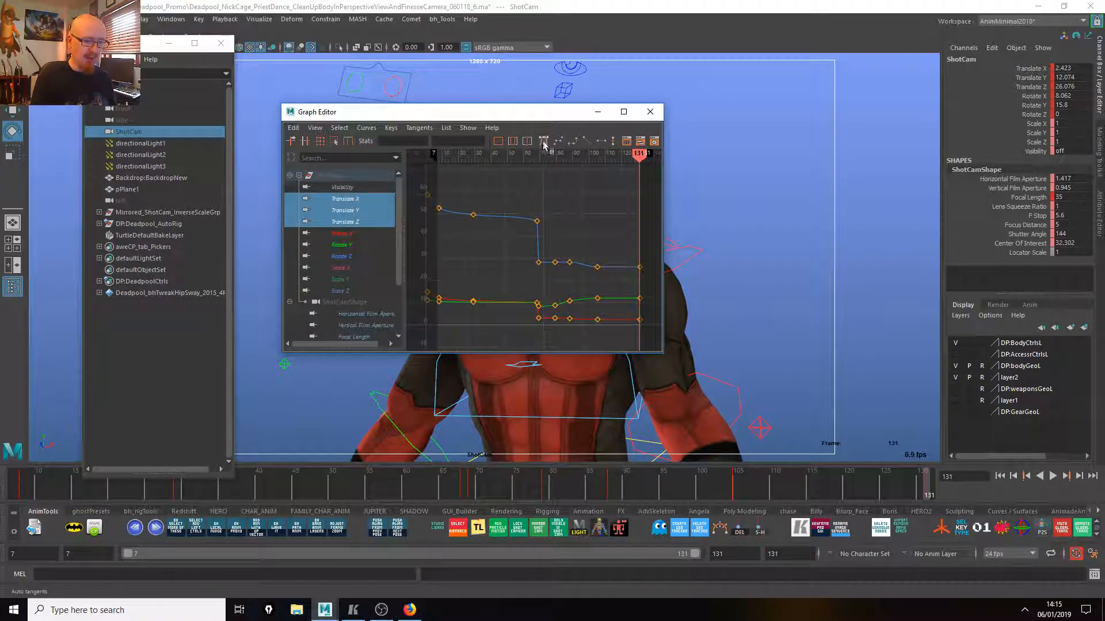
{"action": "left_click", "coordinate": [332, 176]}
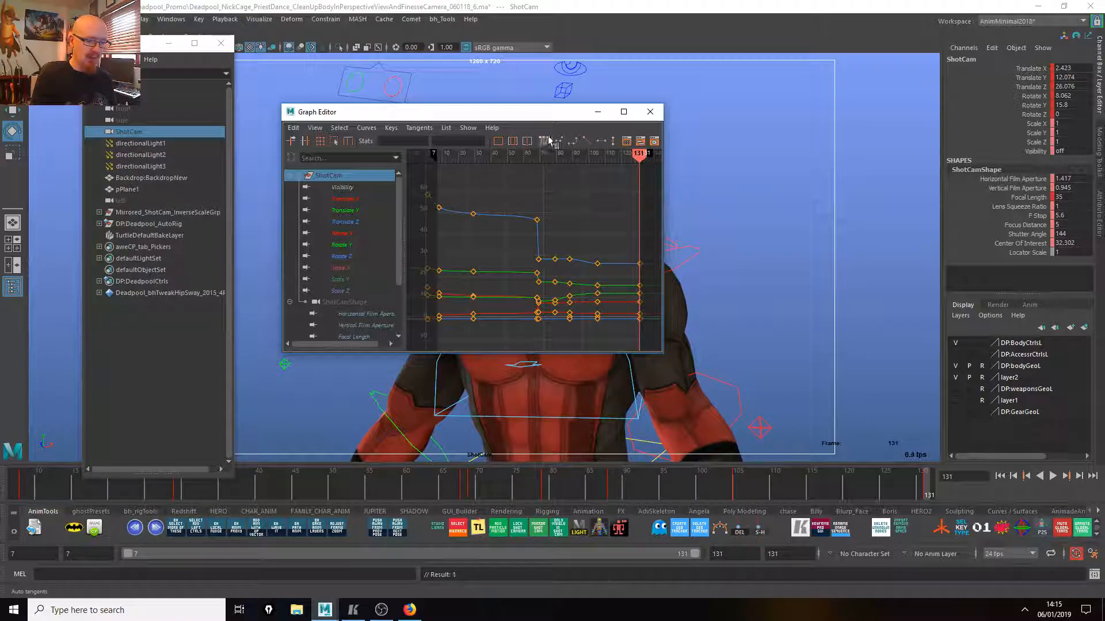
{"action": "left_click", "coordinate": [514, 530]}
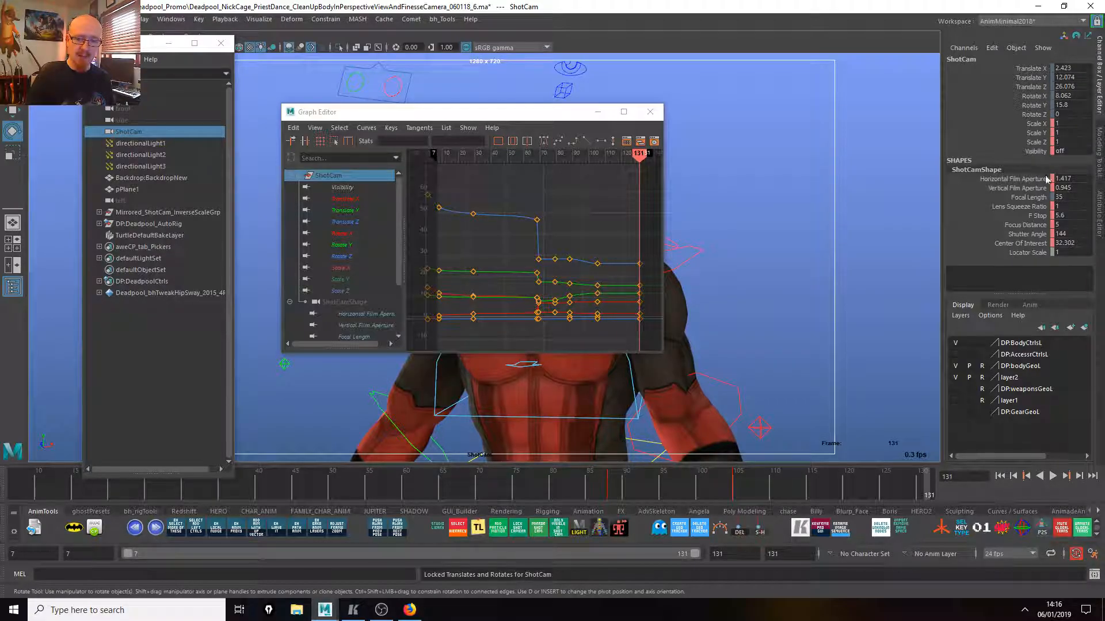
Delete the keys on ShotCam's Scale X, Y, Z and Visibility channels and make those channels non-keyable.
{"action": "left_click", "coordinate": [1044, 124]}
{"action": "left_click", "coordinate": [1045, 152], "text": "shift"}
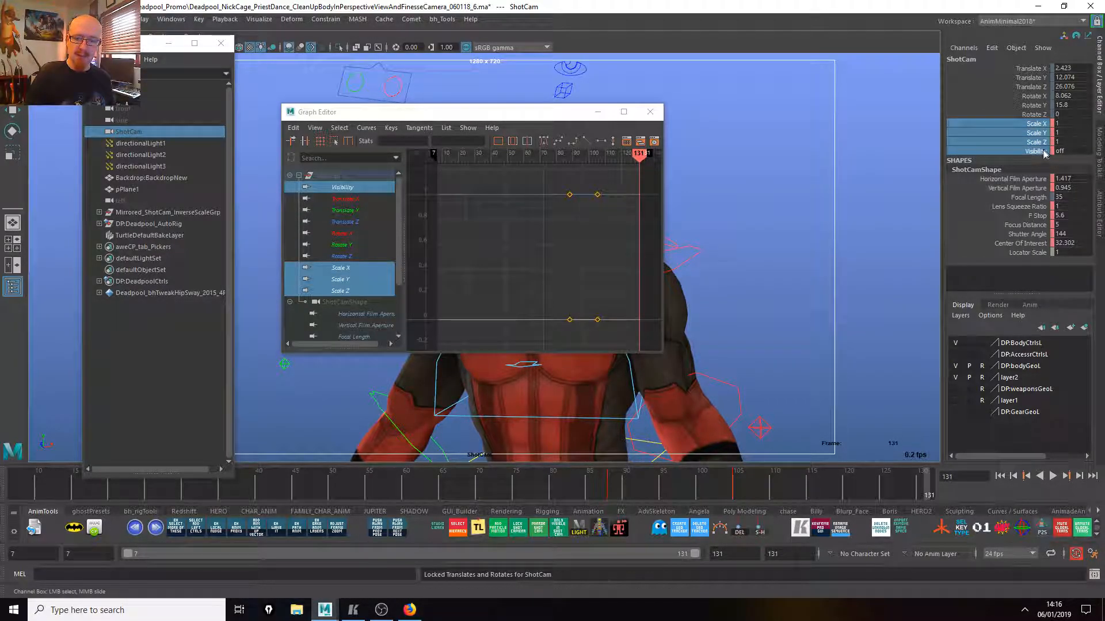
{"action": "right_click", "coordinate": [1044, 152]}
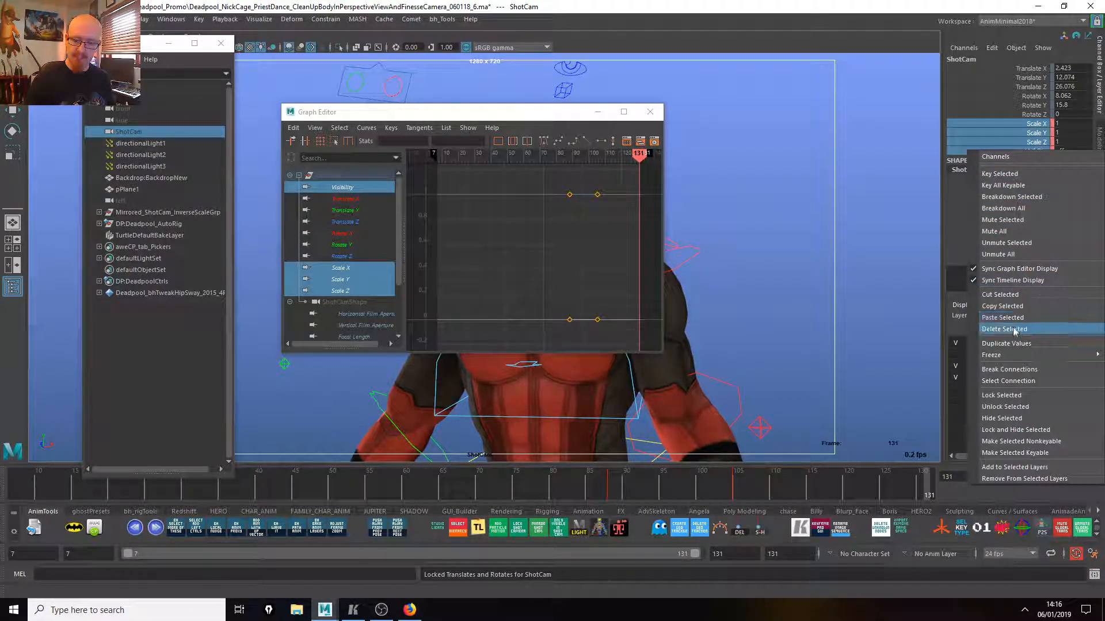
{"action": "left_click", "coordinate": [1004, 328]}
{"action": "right_click", "coordinate": [1044, 130]}
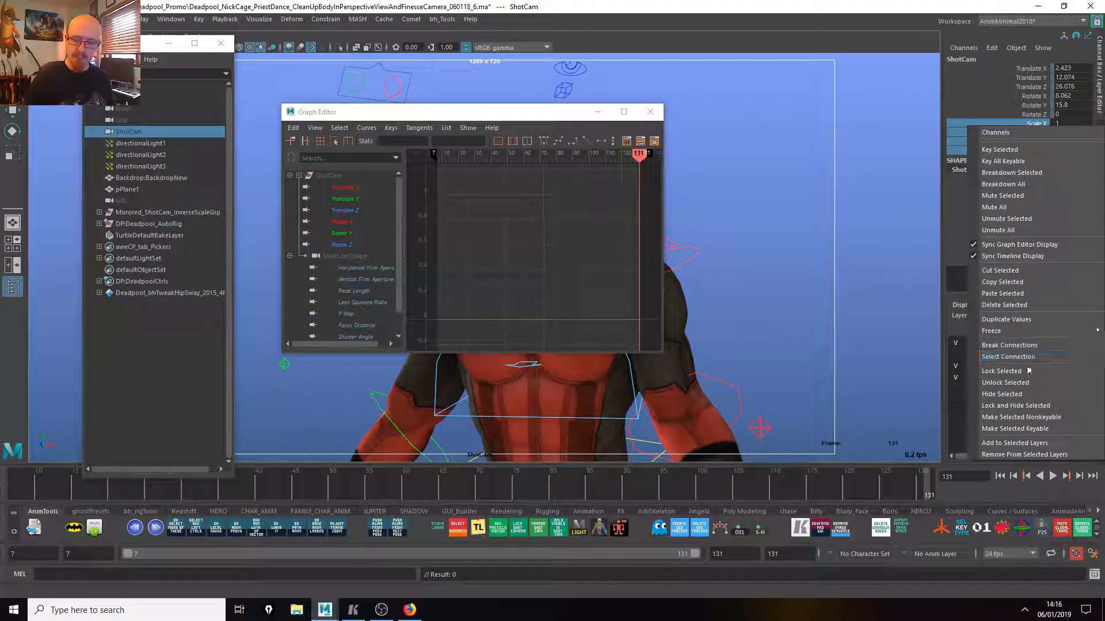
{"action": "left_click", "coordinate": [1027, 420]}
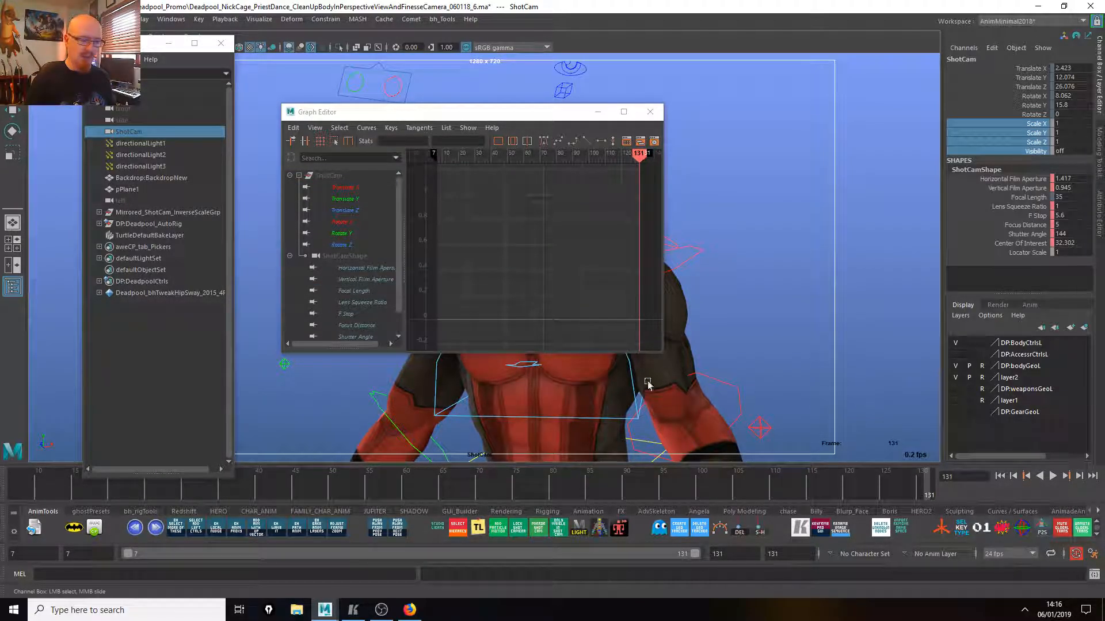
Delete the keys on the ShotCamShape channels from Horizontal Film Aperture to Locator Scale and make those channels non-keyable.
{"action": "left_click_drag", "start_coordinate": [1032, 179], "coordinate": [1036, 253]}
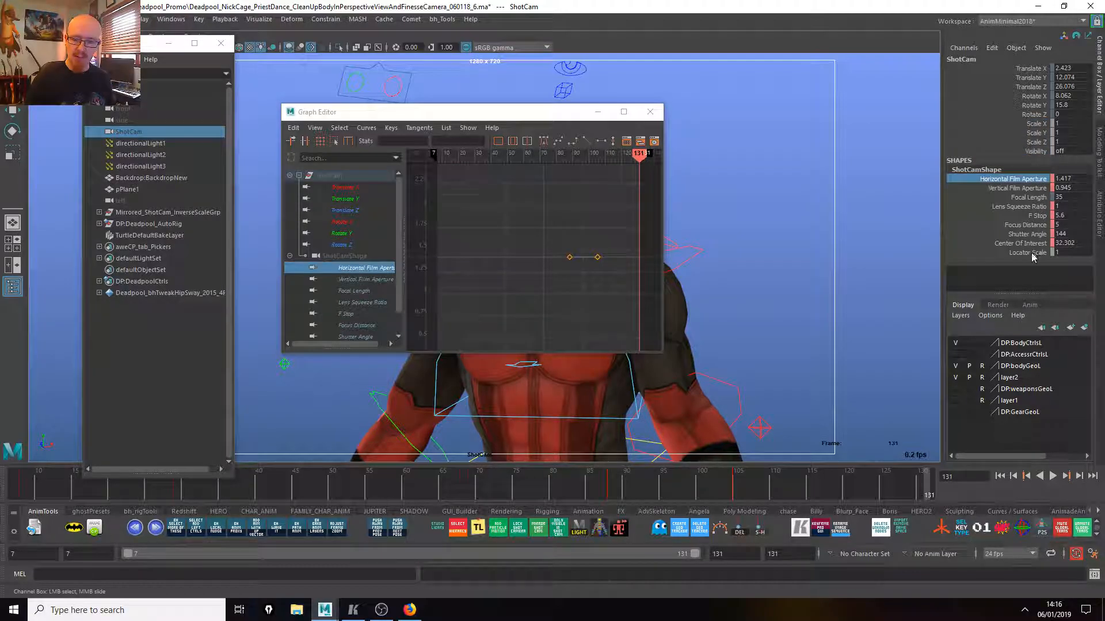
{"action": "right_click", "coordinate": [1036, 253]}
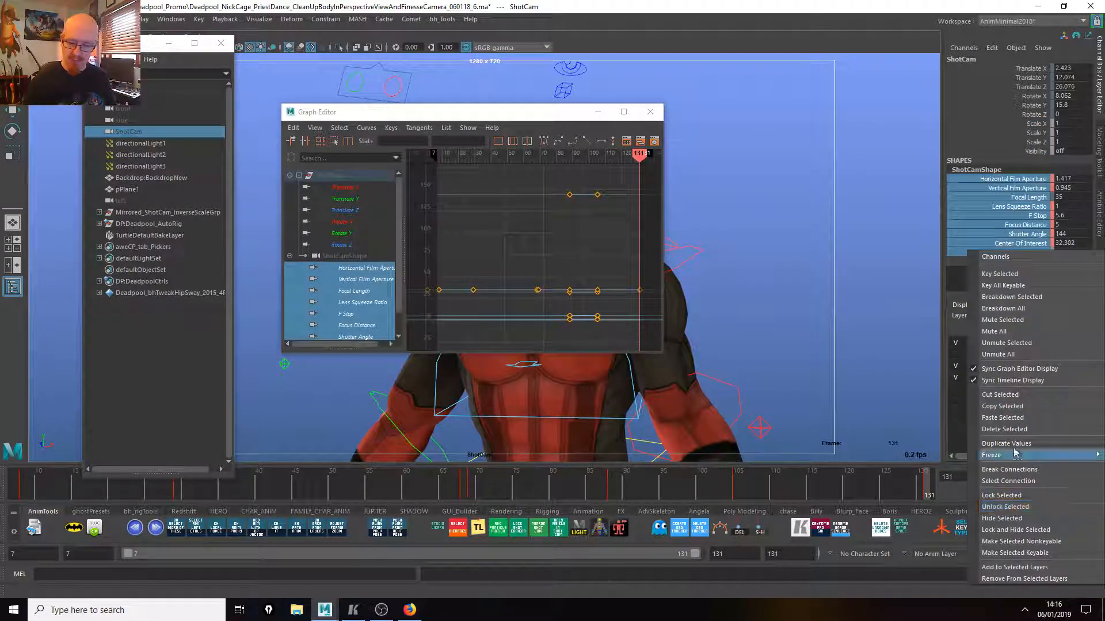
{"action": "left_click", "coordinate": [1019, 430]}
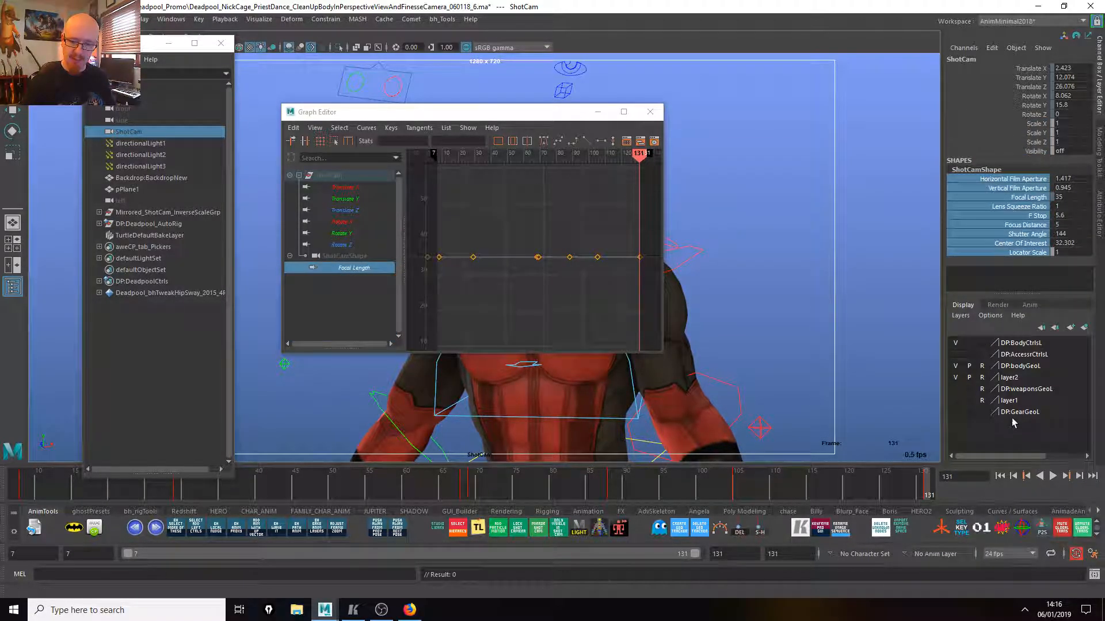
{"action": "right_click", "coordinate": [1041, 190]}
{"action": "left_click", "coordinate": [1013, 467]}
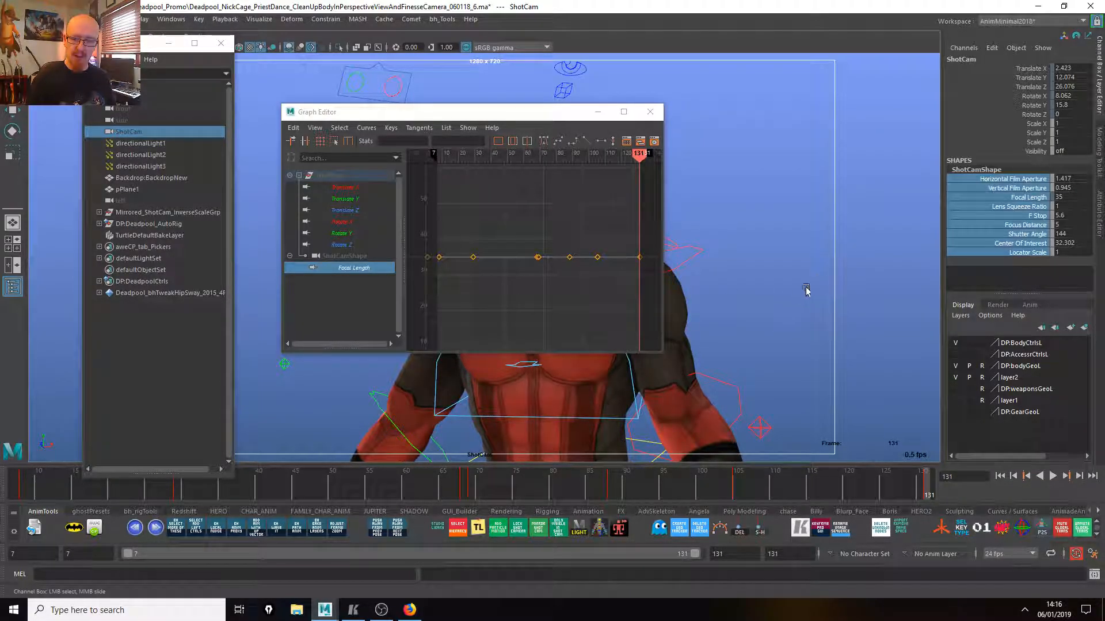
Unlock ShotCam, delete its Focal Length keys, make that channel non-keyable and lock the camera again.
{"action": "left_click", "coordinate": [518, 527]}
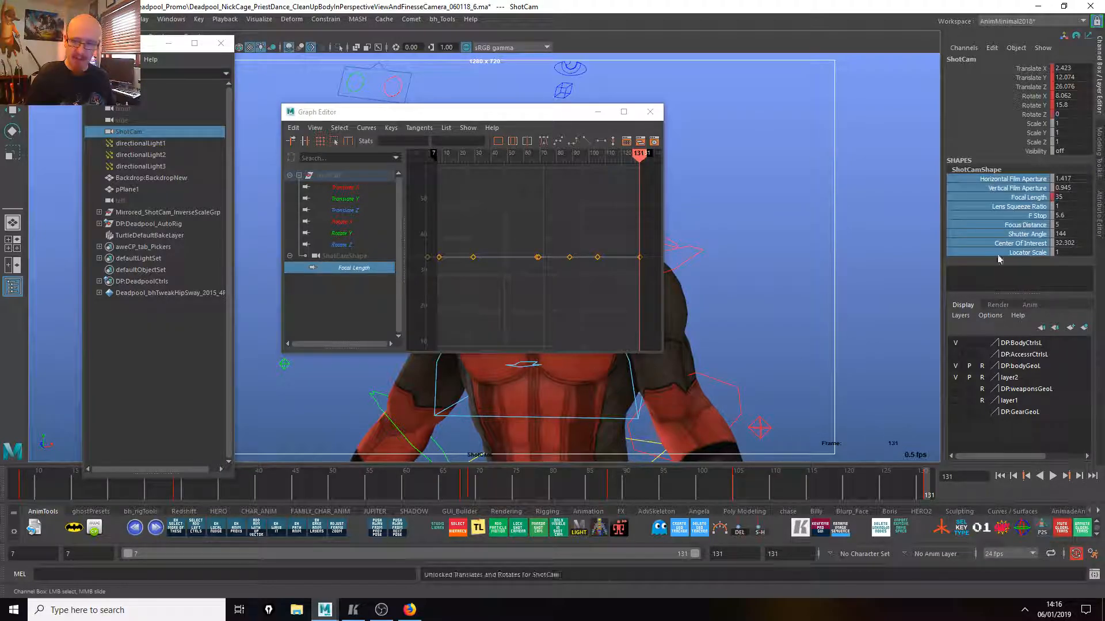
{"action": "left_click", "coordinate": [1033, 197]}
{"action": "right_click", "coordinate": [1033, 197]}
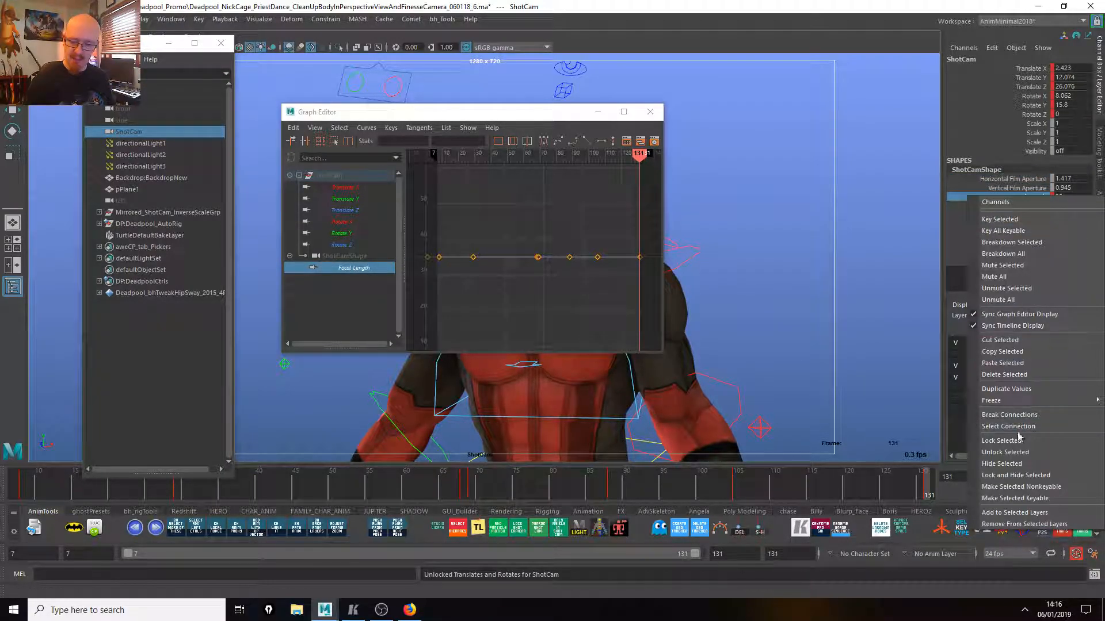
{"action": "left_click", "coordinate": [996, 375]}
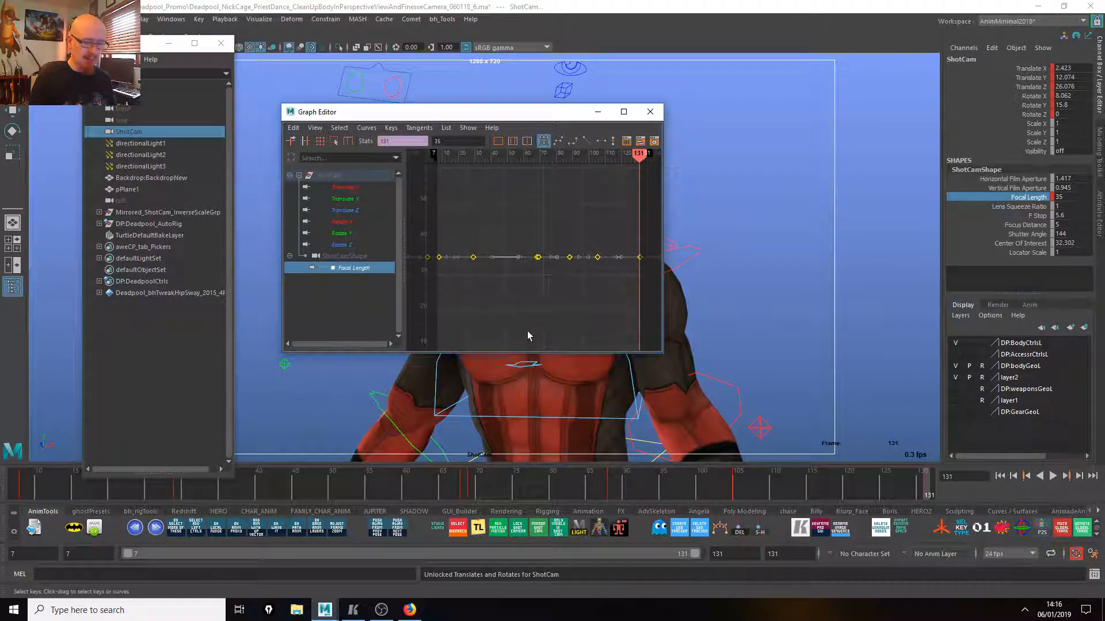
{"action": "right_click", "coordinate": [1028, 202]}
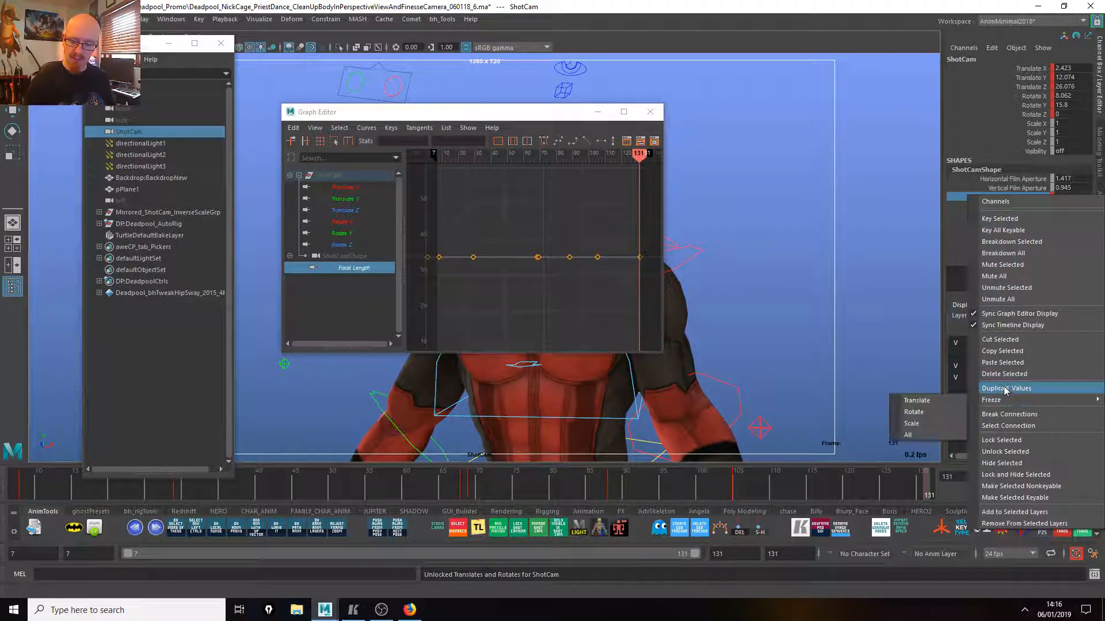
{"action": "left_click", "coordinate": [1003, 375]}
{"action": "right_click", "coordinate": [1034, 199]}
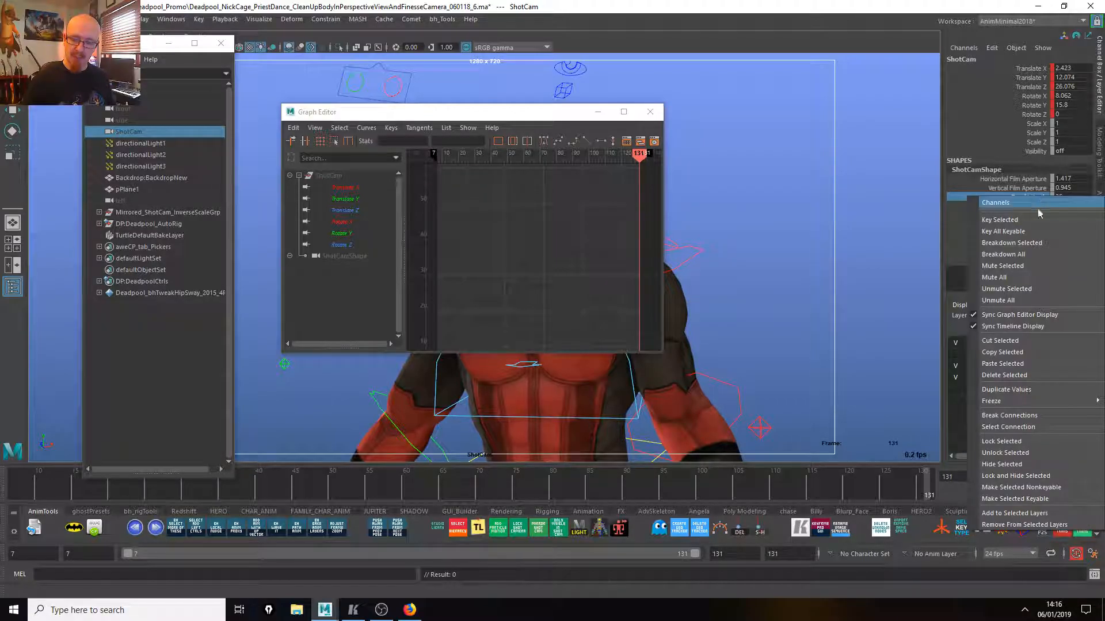
{"action": "left_click", "coordinate": [1012, 489]}
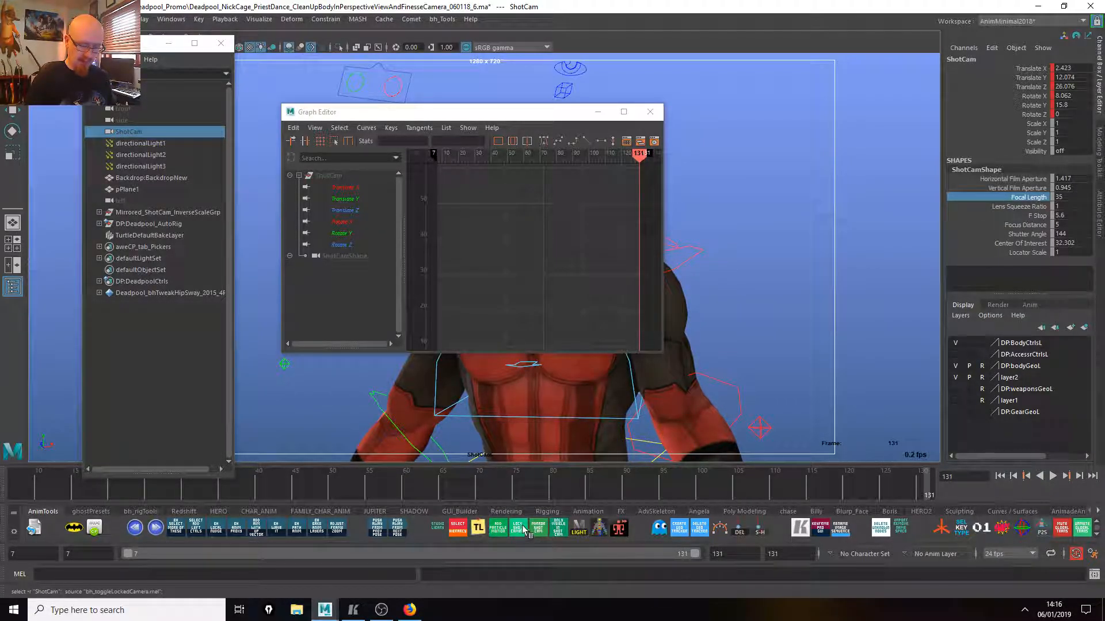
Minimise the Graph Editor, deselect ShotCam and play back the shot to check the camera move up to frame 131.
{"action": "left_click", "coordinate": [598, 112]}
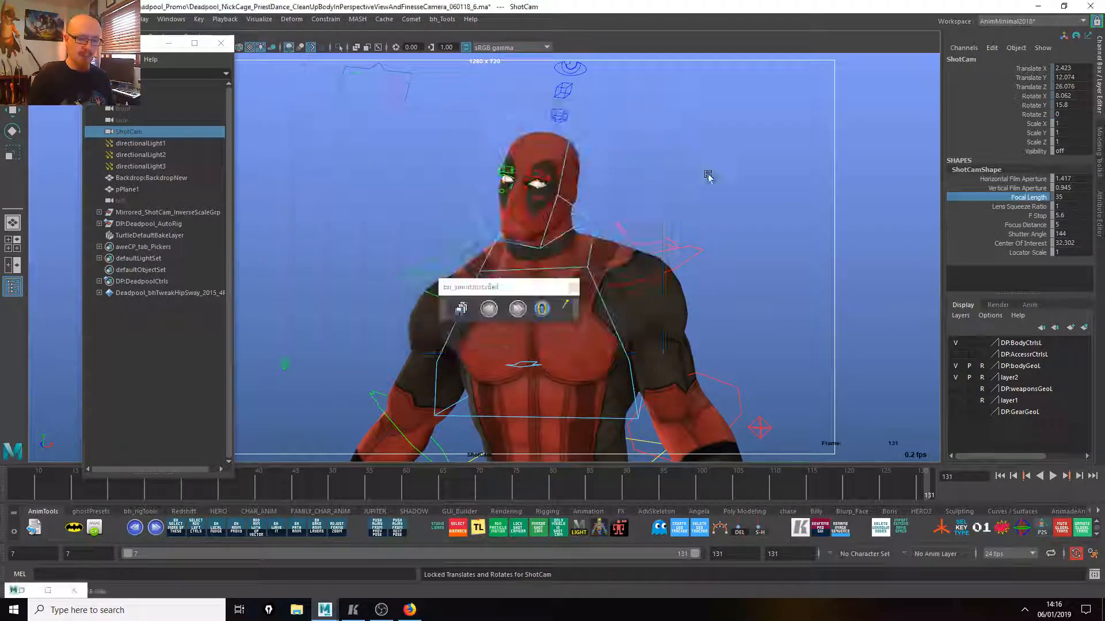
{"action": "left_click", "coordinate": [723, 380]}
{"action": "key", "text": "alt+v"}
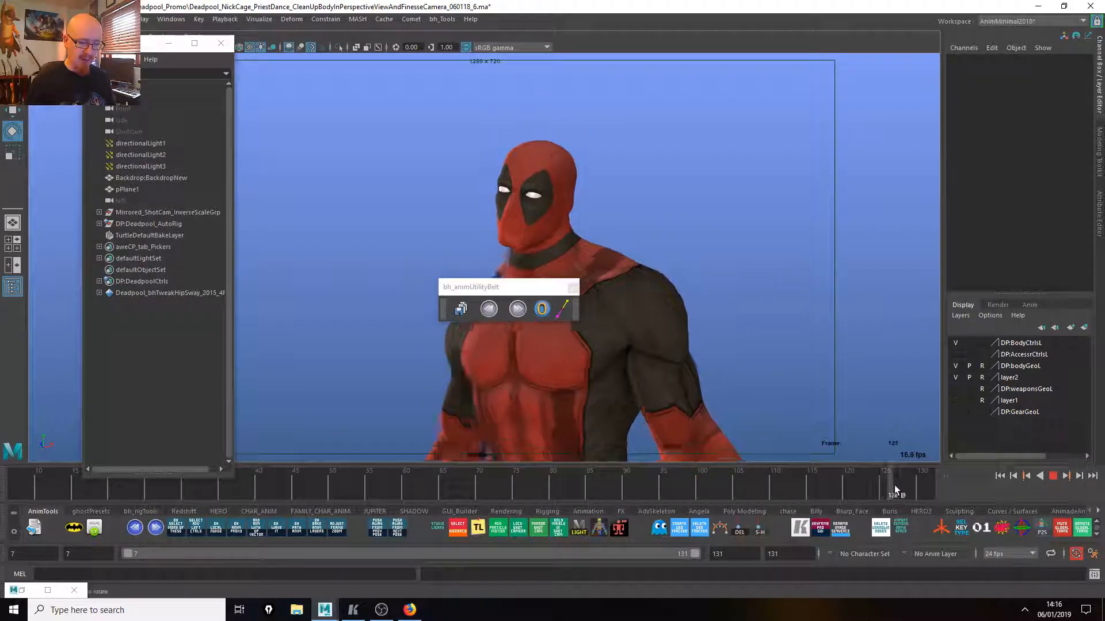
{"action": "left_click", "coordinate": [936, 482]}
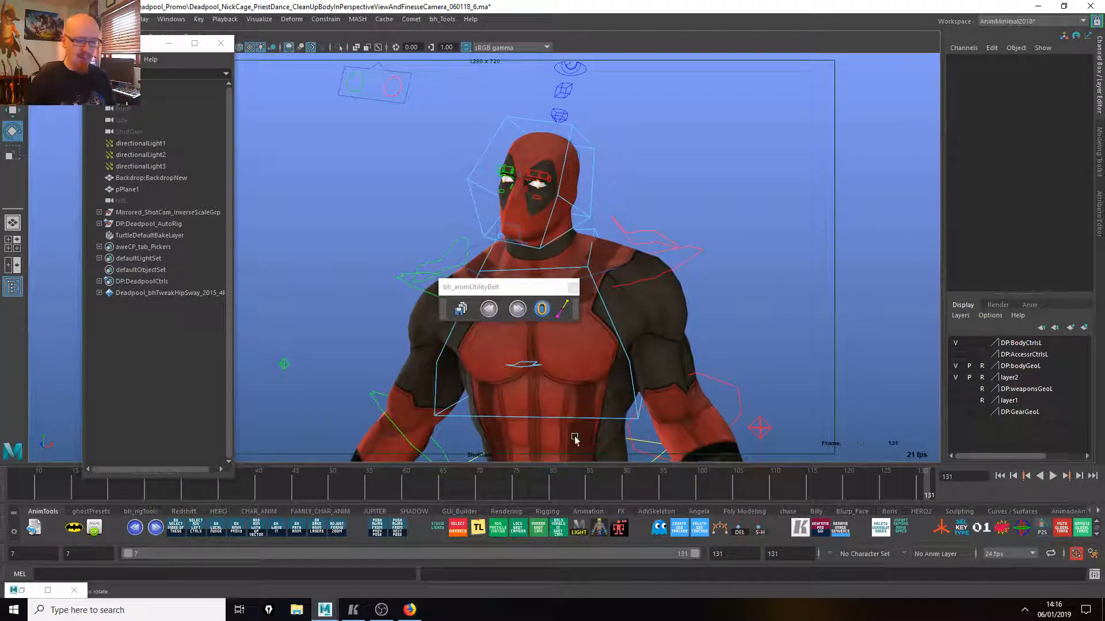
{"action": "key", "text": "alt+v"}
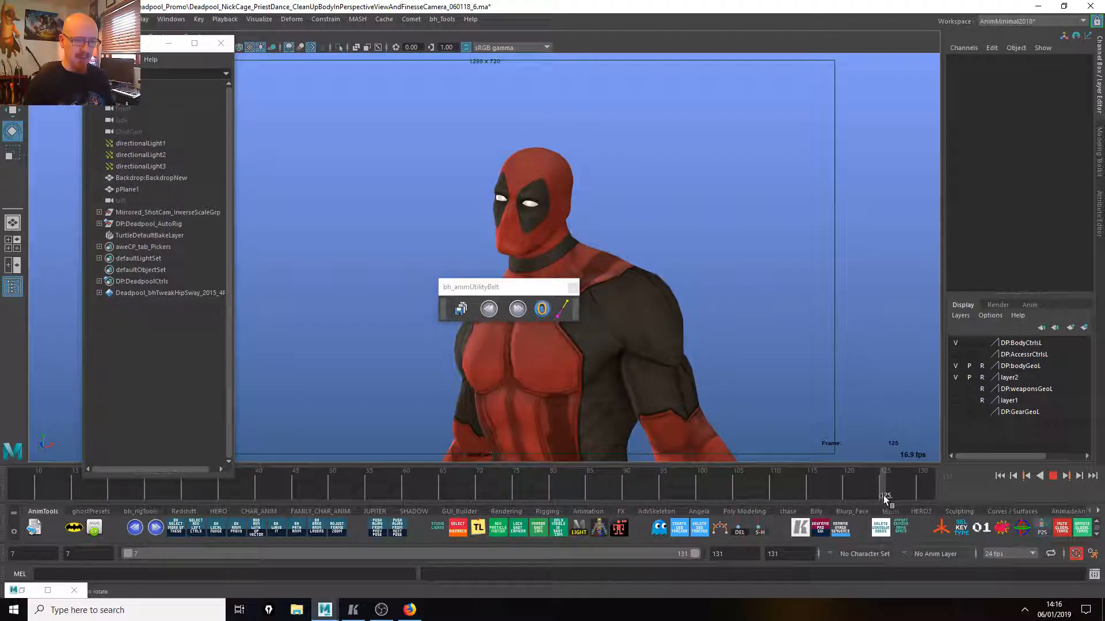
{"action": "key", "text": "alt+v"}
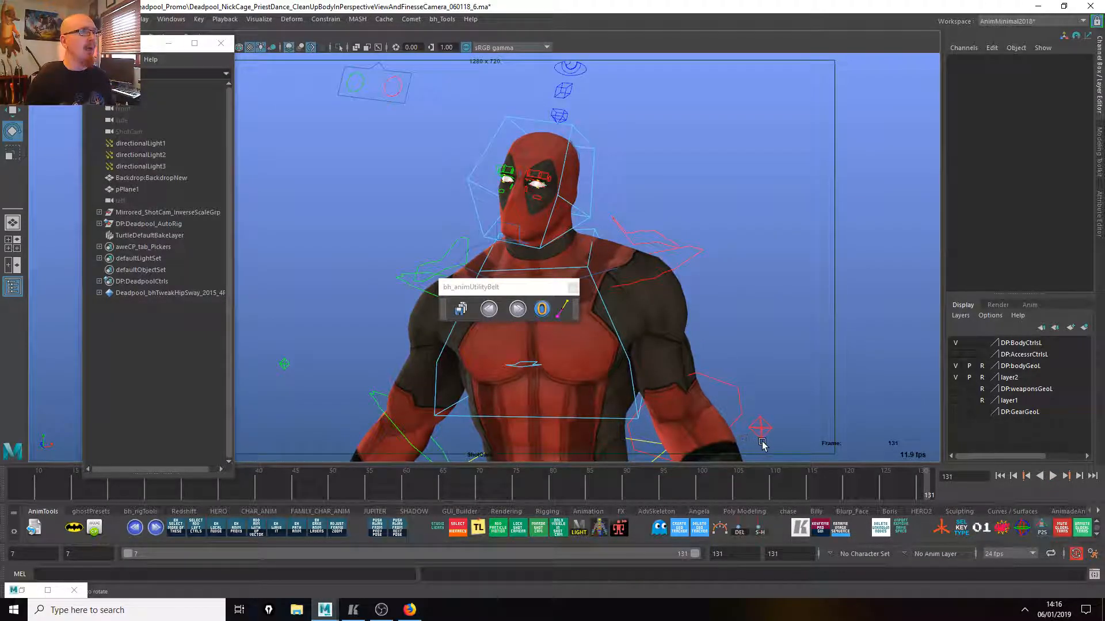
Clear the view by moving the bh_animUtilityBelt window aside and closing the Outliner, and save the scene as the next incremental version.
{"action": "left_click_drag", "start_coordinate": [503, 287], "coordinate": [704, 167]}
{"action": "left_click", "coordinate": [221, 43]}
{"action": "left_click", "coordinate": [662, 187]}
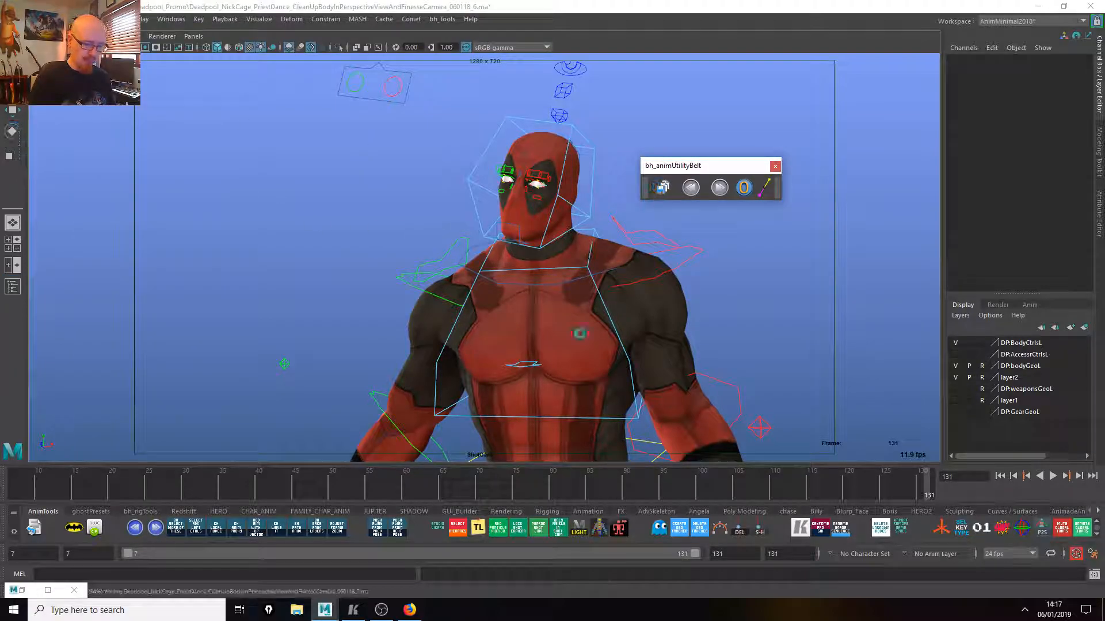
Bring up the priest reference video, go to frame 121 and ready the on-screen annotation pen in yellow.
{"action": "left_click", "coordinate": [354, 611]}
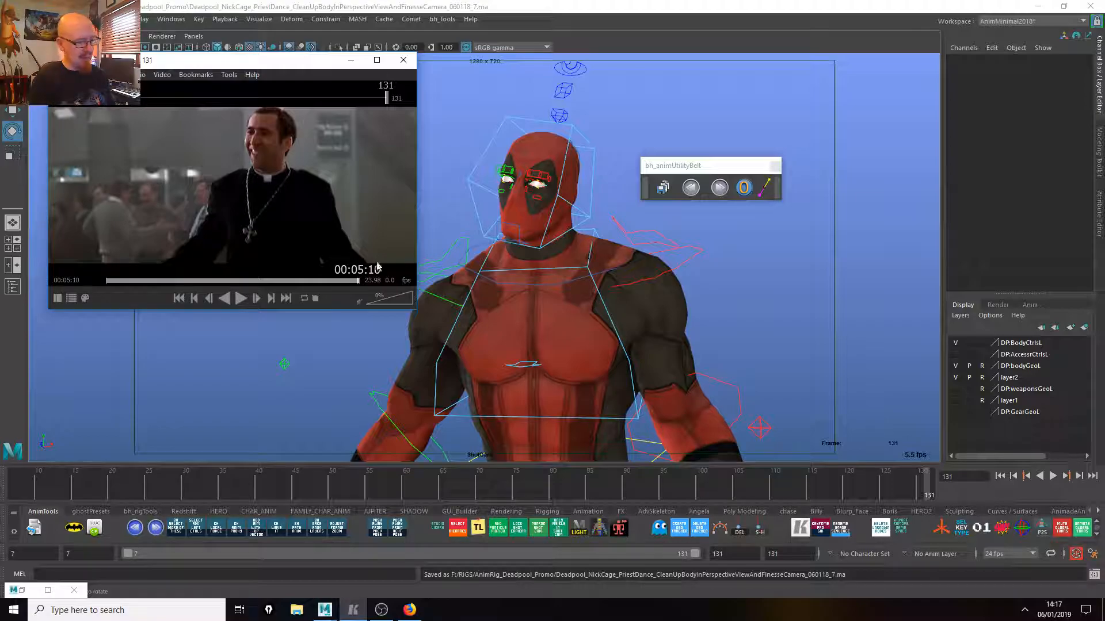
{"action": "left_click_drag", "start_coordinate": [813, 488], "coordinate": [851, 488]}
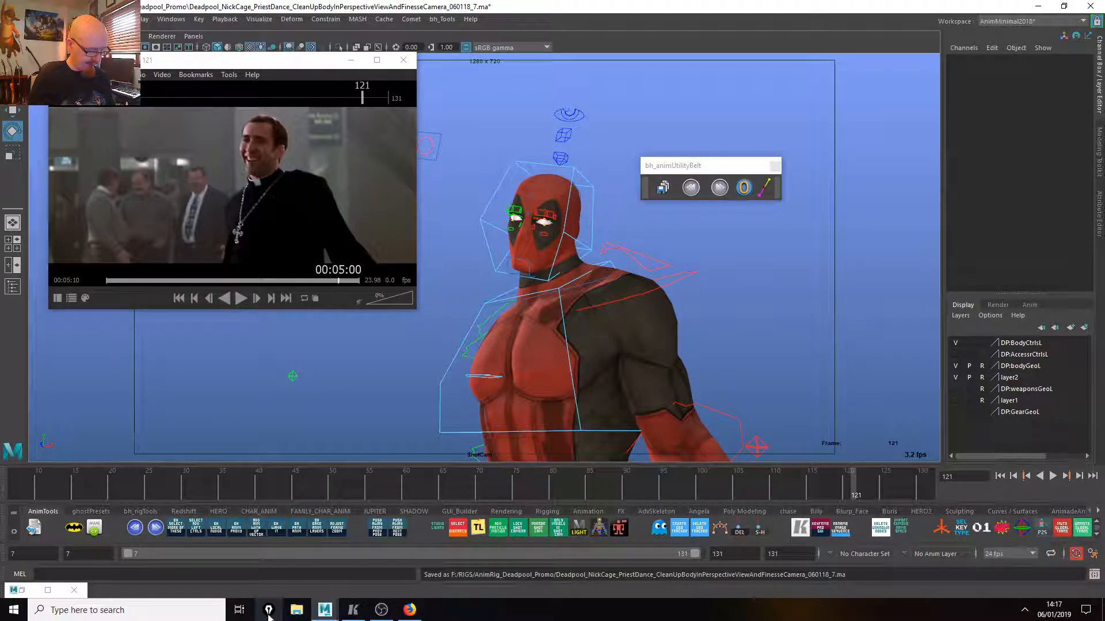
{"action": "key", "text": "ctrl+shift+1"}
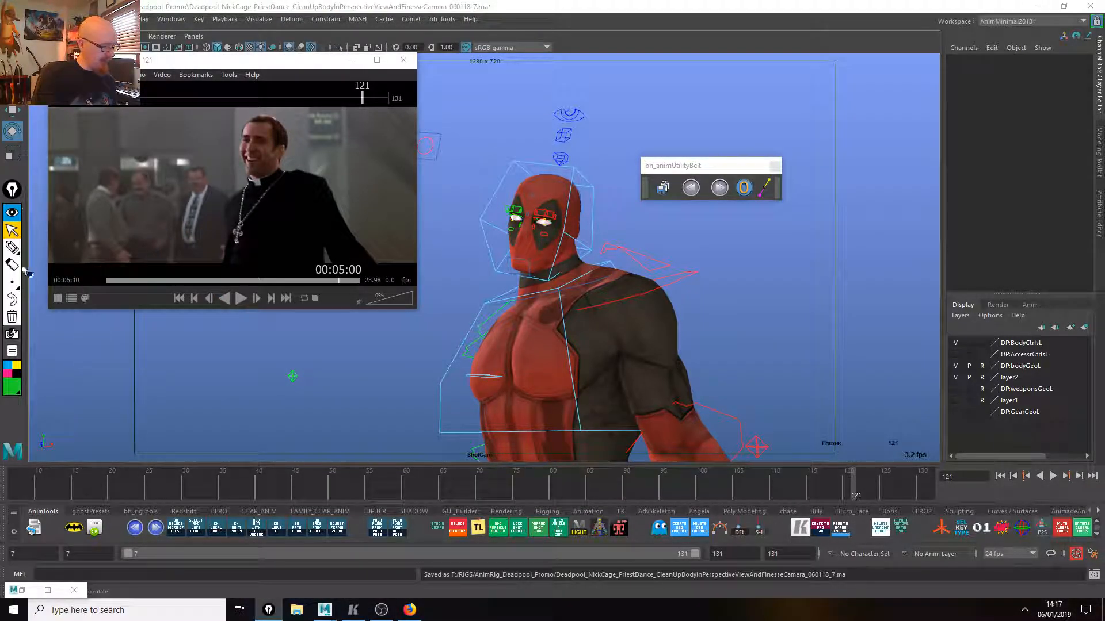
{"action": "left_click", "coordinate": [16, 368]}
{"action": "left_click", "coordinate": [11, 247]}
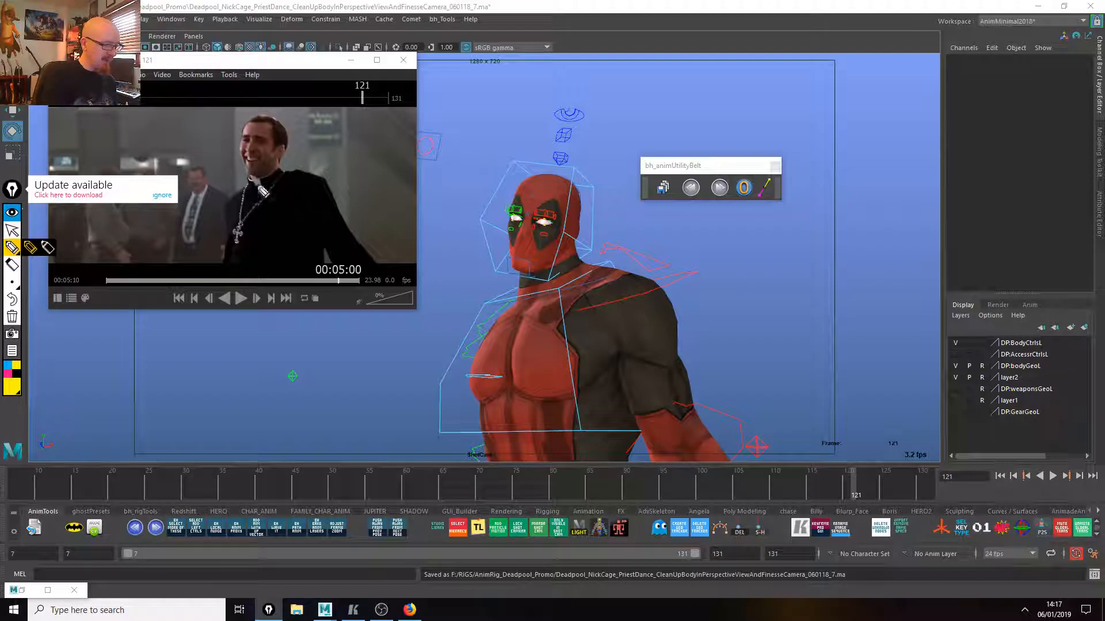
Draw yellow shoulder and torso-curve lines over the priest in the reference, and corresponding lines over Deadpool's shoulders and torso.
{"action": "left_click_drag", "start_coordinate": [223, 210], "coordinate": [302, 181]}
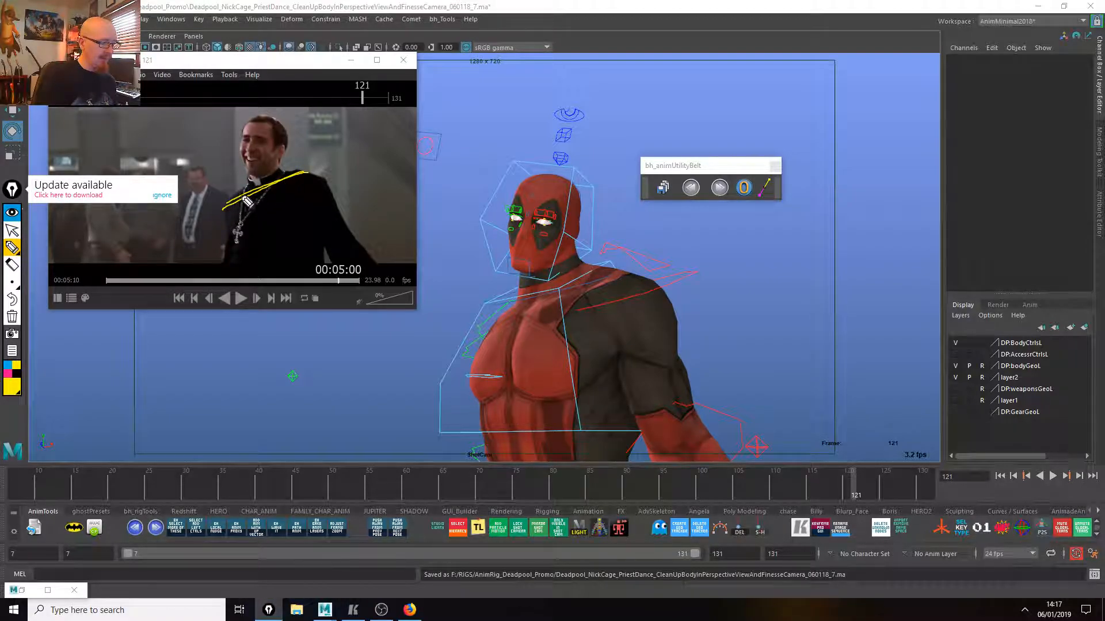
{"action": "left_click", "coordinate": [161, 196]}
{"action": "mouse_move", "coordinate": [230, 209]}
{"action": "left_mouse_down"}
{"action": "mouse_move", "coordinate": [318, 174]}
{"action": "mouse_move", "coordinate": [246, 290]}
{"action": "left_mouse_up"}
{"action": "left_click_drag", "start_coordinate": [258, 183], "coordinate": [276, 305]}
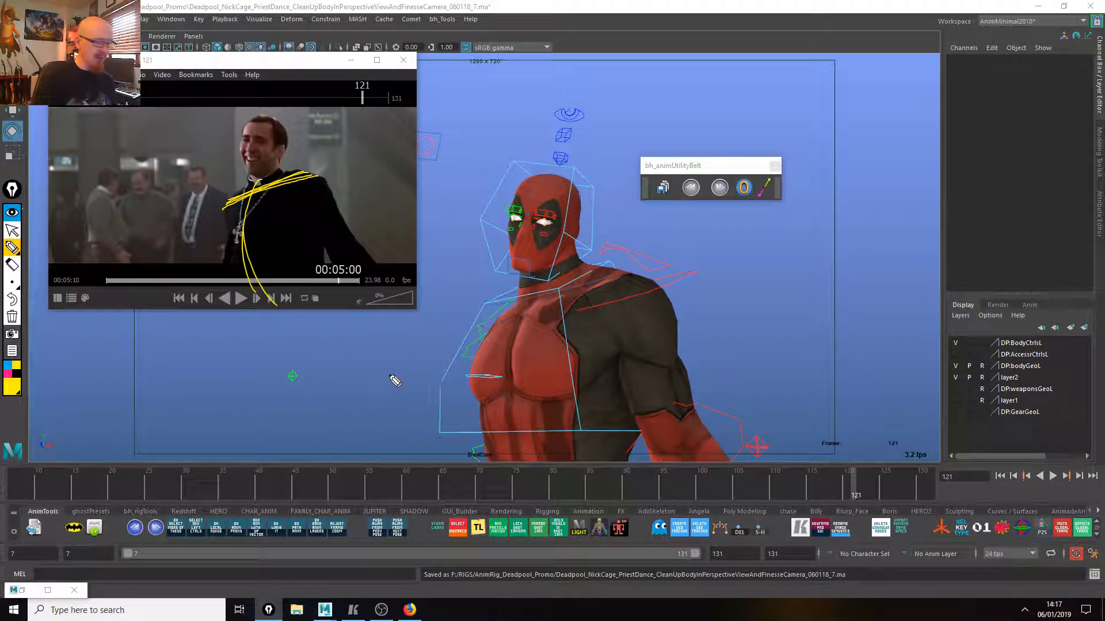
{"action": "left_click_drag", "start_coordinate": [534, 287], "coordinate": [531, 466]}
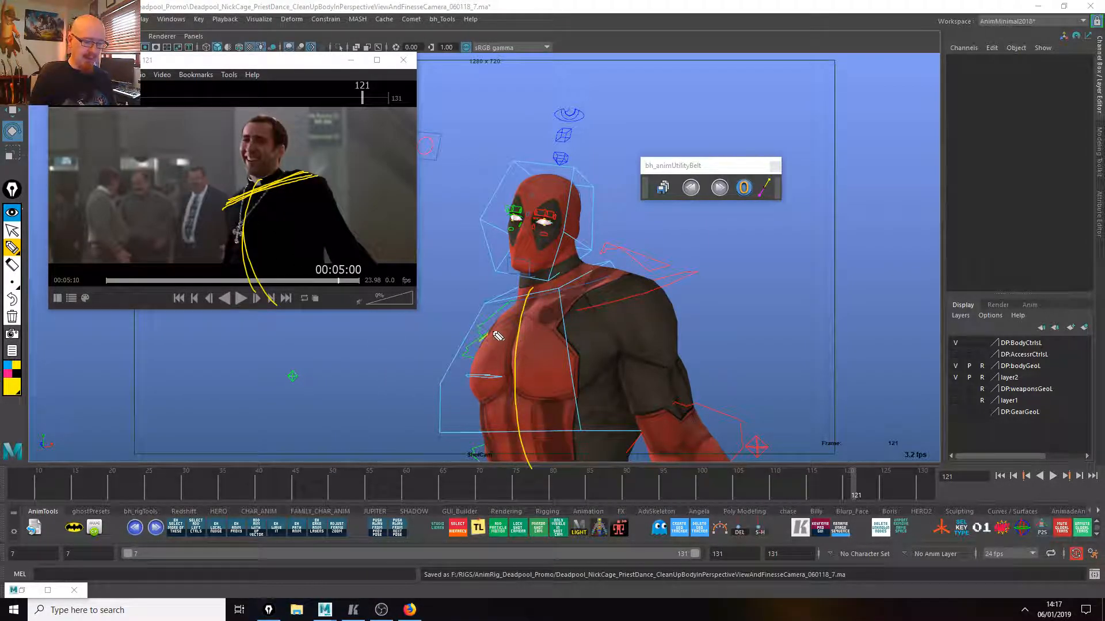
{"action": "left_click_drag", "start_coordinate": [480, 340], "coordinate": [647, 274]}
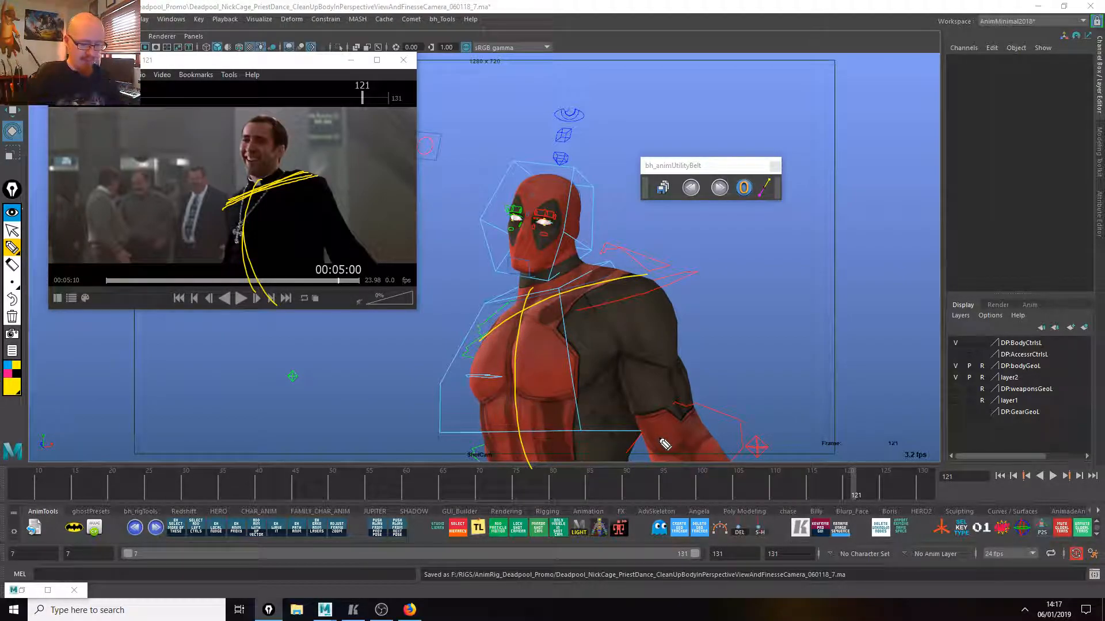
Switch the annotation tool back to the cursor, select Deadpool's chest control and play the shot against the drawn lines.
{"action": "left_click", "coordinate": [12, 231]}
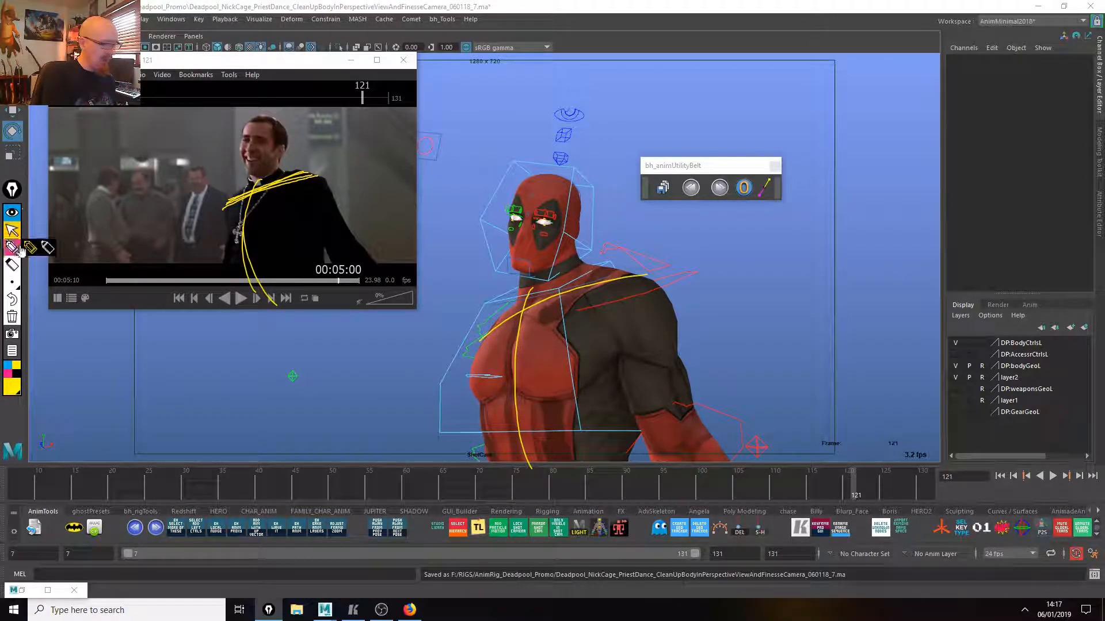
{"action": "left_click", "coordinate": [568, 378]}
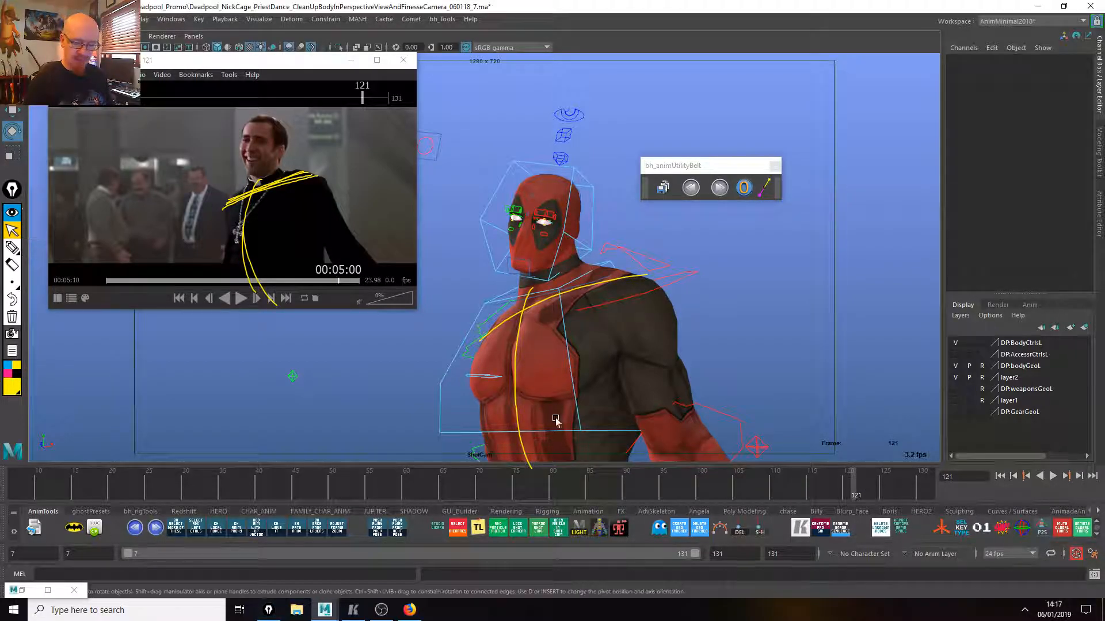
{"action": "key", "text": "alt+v"}
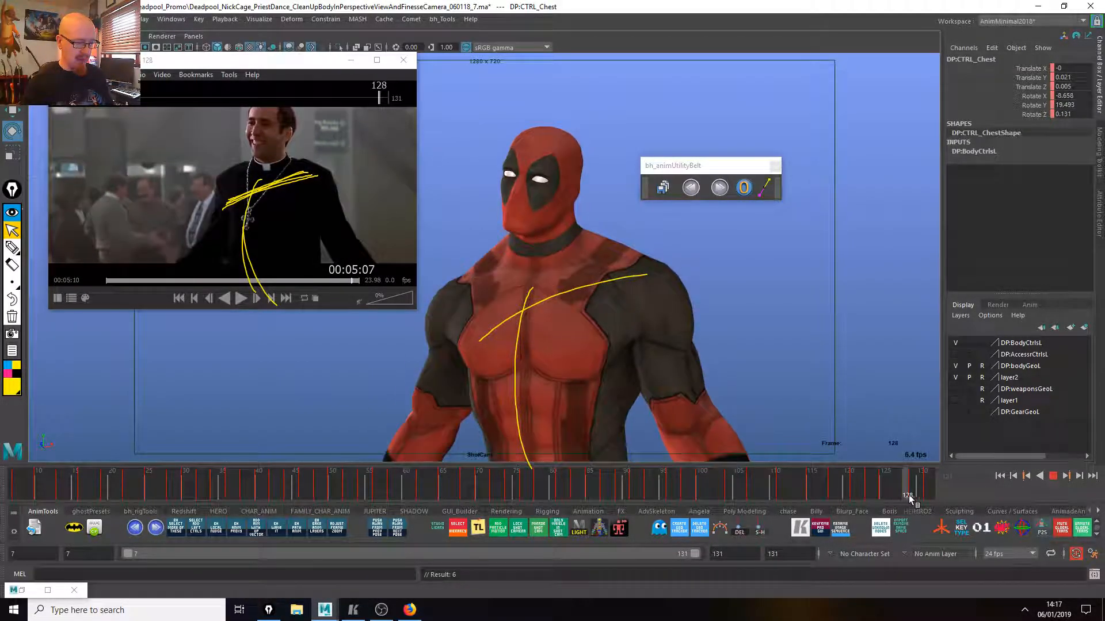
At frame 131, rotate Deadpool's chest control to about X -11.222, Y 25.565, Z -3.404.
{"action": "left_click_drag", "start_coordinate": [930, 487], "coordinate": [952, 493]}
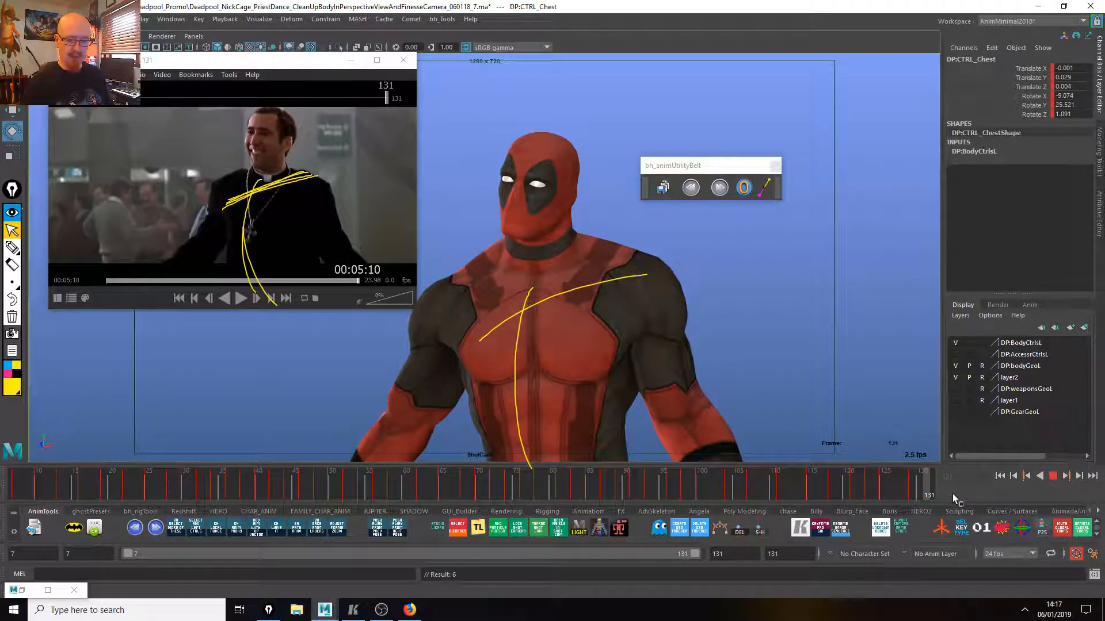
{"action": "mouse_move", "coordinate": [638, 402]}
{"action": "left_mouse_down"}
{"action": "mouse_move", "coordinate": [647, 393]}
{"action": "mouse_move", "coordinate": [632, 399]}
{"action": "left_mouse_up"}
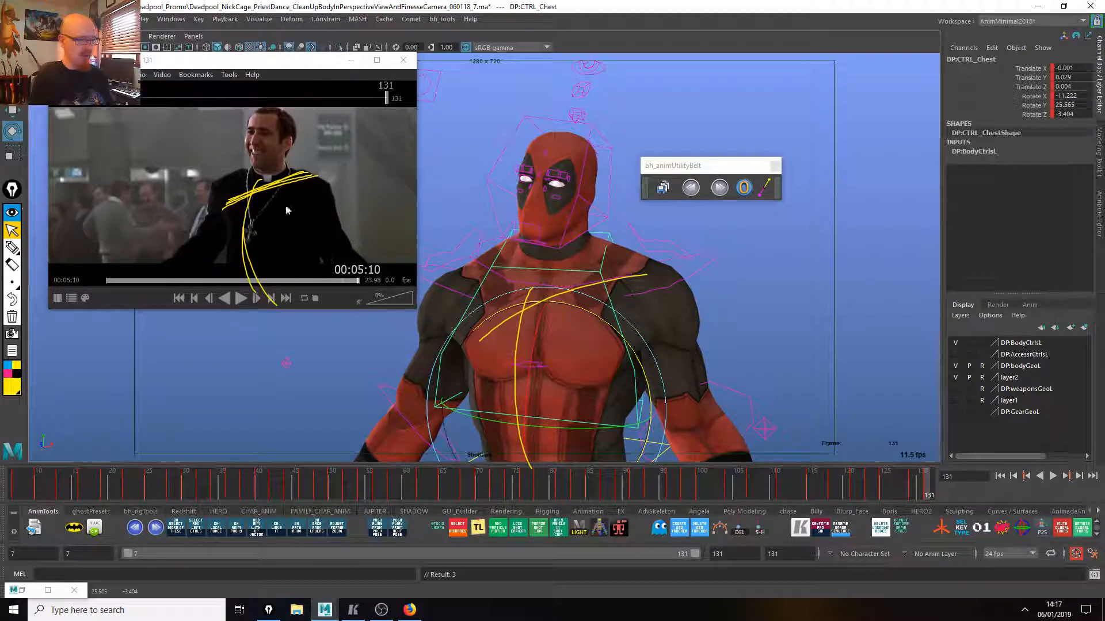
Clear the old annotations and draw yellow shoulder and spine lines plus a direction arrow over the priest at frame 131.
{"action": "left_click", "coordinate": [17, 267]}
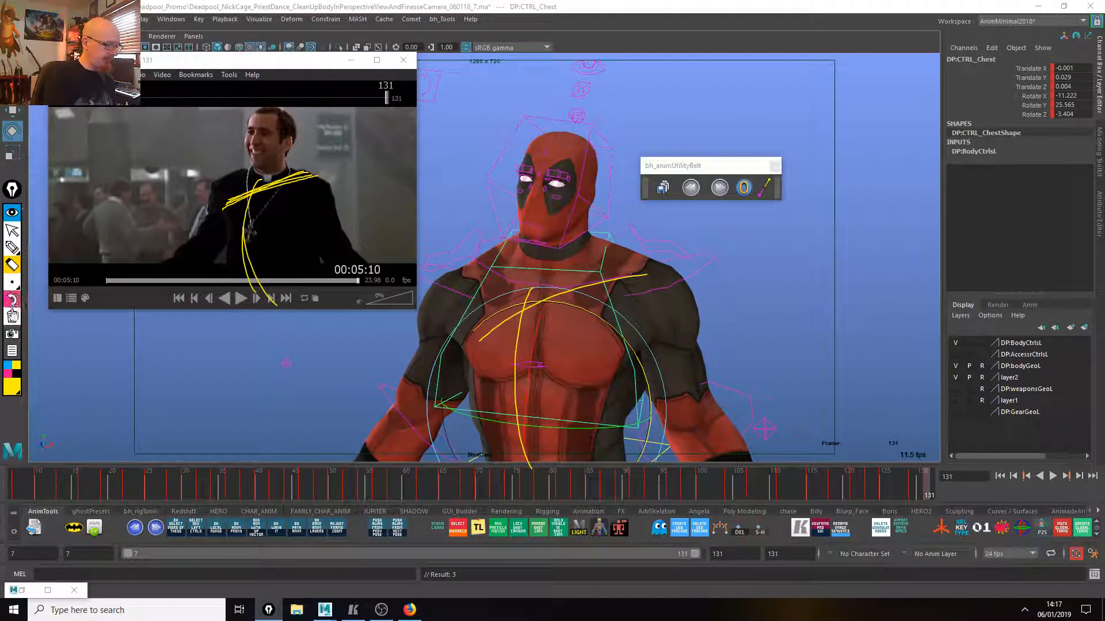
{"action": "left_click", "coordinate": [12, 316]}
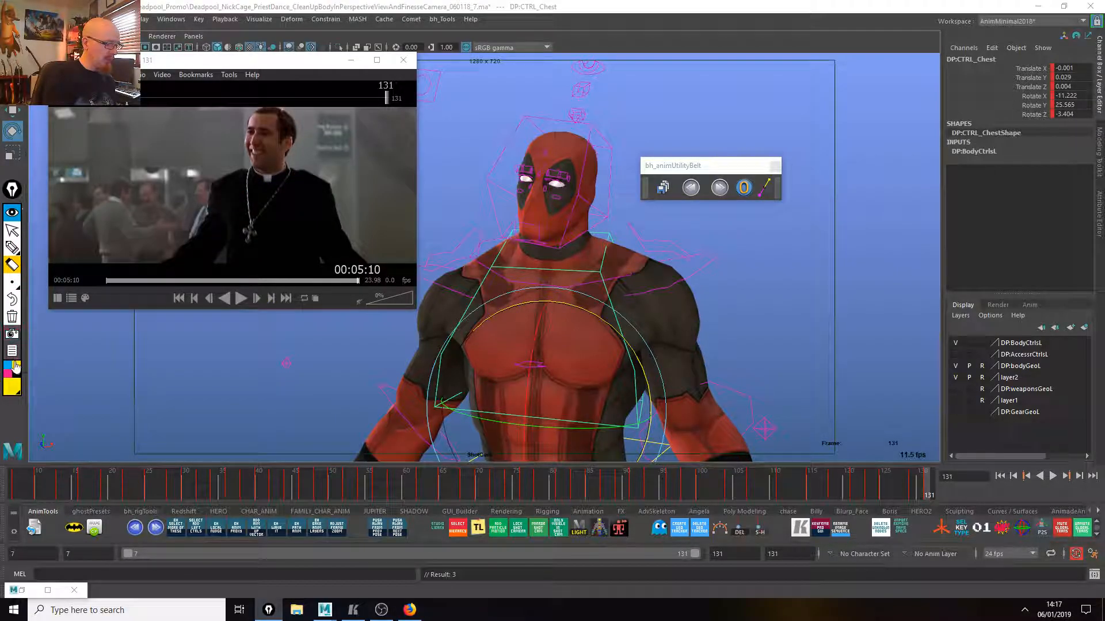
{"action": "left_click", "coordinate": [12, 230]}
{"action": "left_click", "coordinate": [12, 247]}
{"action": "mouse_move", "coordinate": [227, 181]}
{"action": "left_mouse_down"}
{"action": "mouse_move", "coordinate": [326, 189]}
{"action": "mouse_move", "coordinate": [269, 287]}
{"action": "left_mouse_up"}
{"action": "left_click_drag", "start_coordinate": [269, 185], "coordinate": [277, 271]}
{"action": "left_click_drag", "start_coordinate": [270, 183], "coordinate": [279, 270]}
{"action": "left_click_drag", "start_coordinate": [381, 159], "coordinate": [339, 173]}
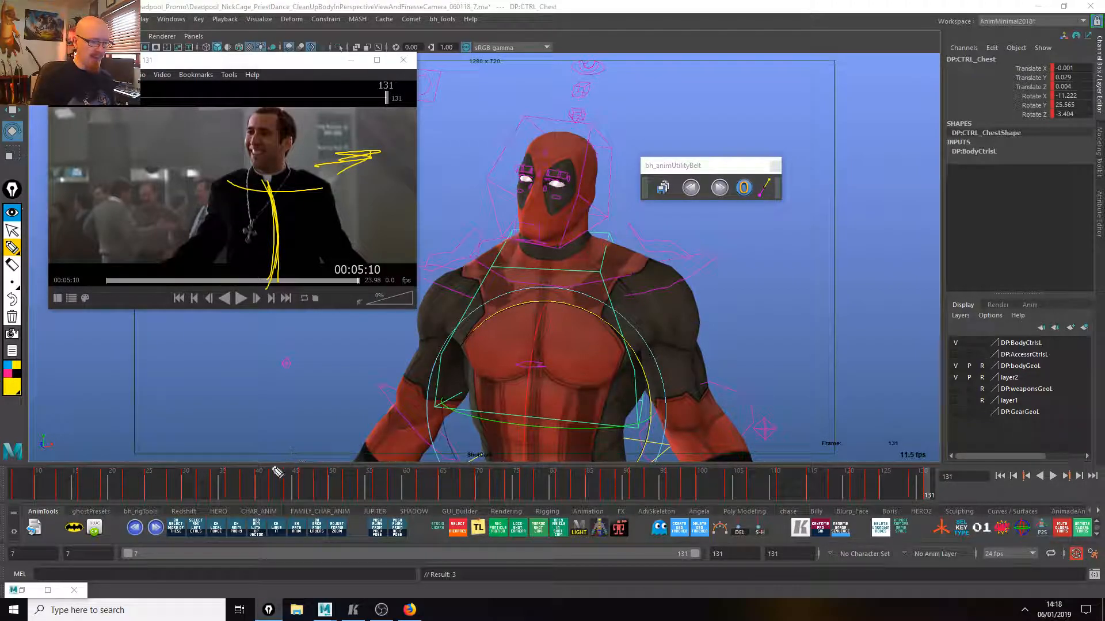
Return to the cursor, set the chest control's Rotate Y to about 36.569 at frame 131 and replay the shot's ending.
{"action": "left_click", "coordinate": [12, 232]}
{"action": "mouse_move", "coordinate": [917, 483]}
{"action": "left_mouse_down"}
{"action": "mouse_move", "coordinate": [869, 492]}
{"action": "mouse_move", "coordinate": [934, 491]}
{"action": "left_mouse_up"}
{"action": "mouse_move", "coordinate": [649, 416]}
{"action": "left_mouse_down"}
{"action": "mouse_move", "coordinate": [635, 426]}
{"action": "mouse_move", "coordinate": [645, 417]}
{"action": "left_mouse_up"}
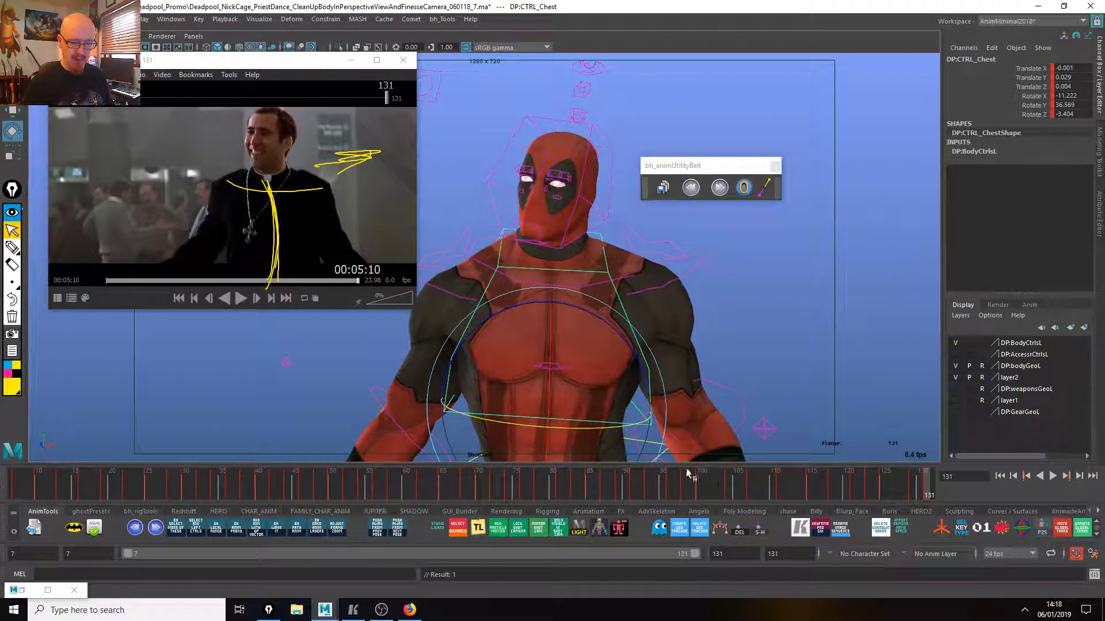
{"action": "left_click", "coordinate": [597, 115]}
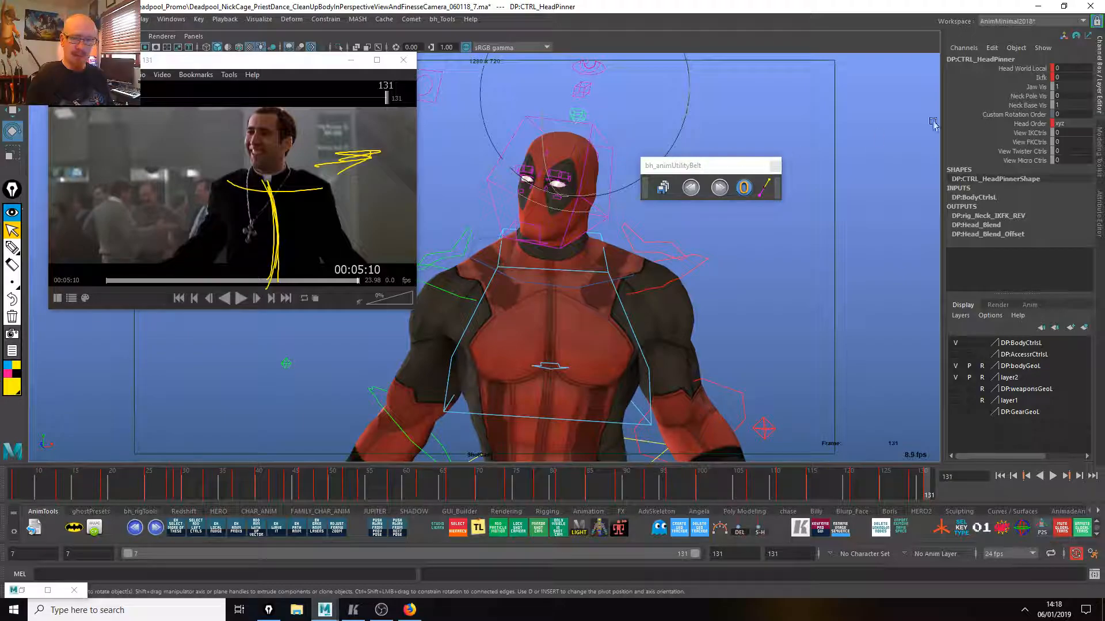
{"action": "left_click", "coordinate": [764, 362]}
{"action": "left_click", "coordinate": [648, 375]}
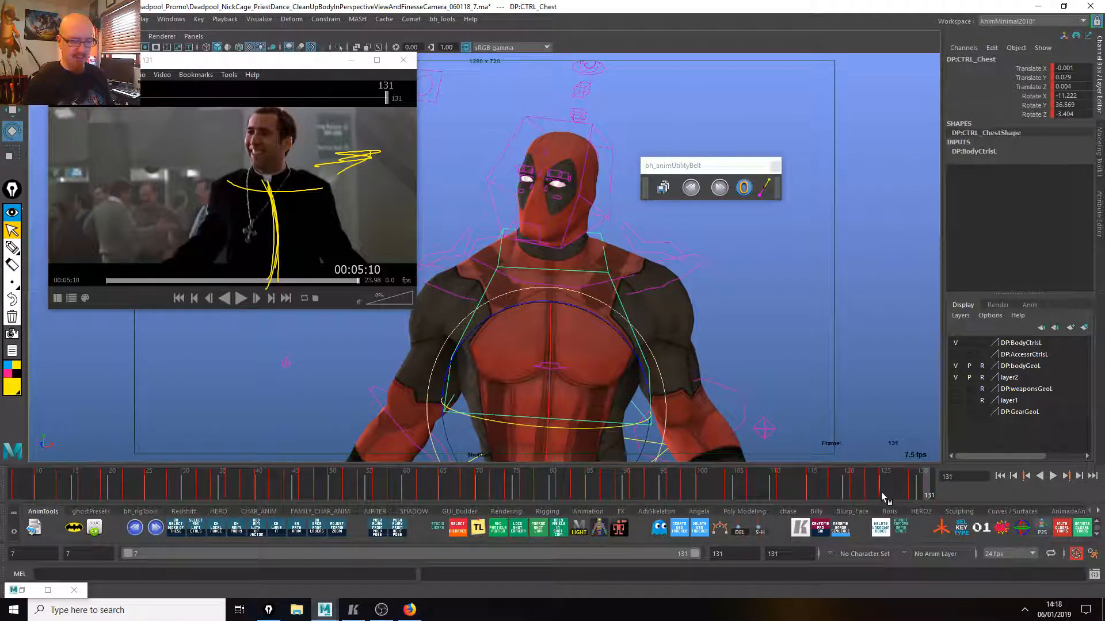
{"action": "key", "text": "alt+v"}
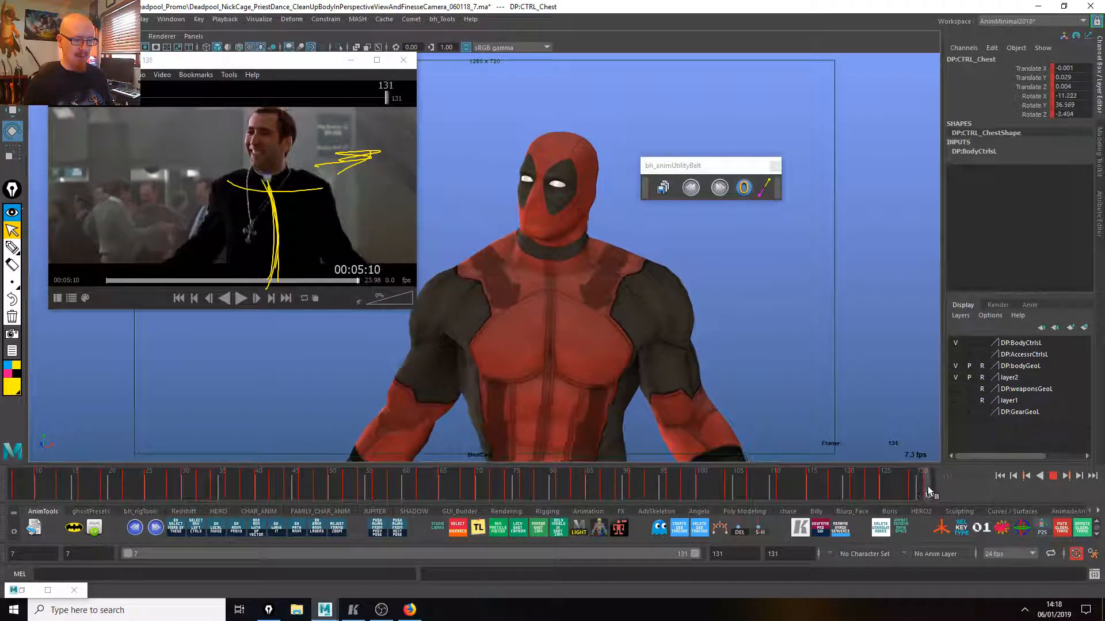
Go to frame 125 and draw yellow vertical lines on both sides of the priest's head in the reference.
{"action": "left_click", "coordinate": [880, 485]}
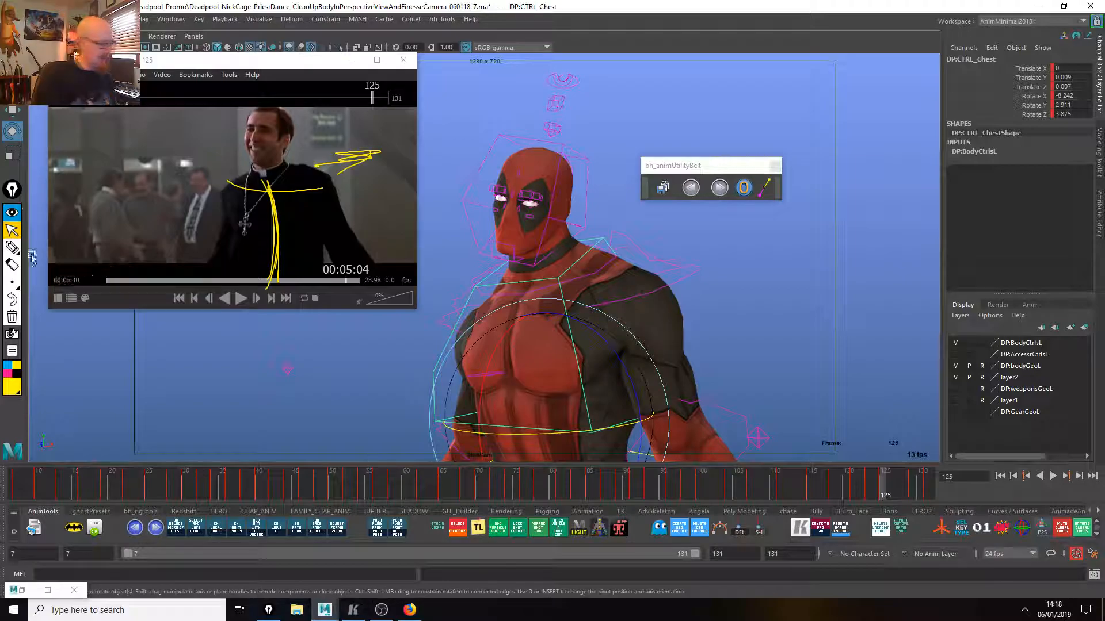
{"action": "left_click", "coordinate": [11, 248]}
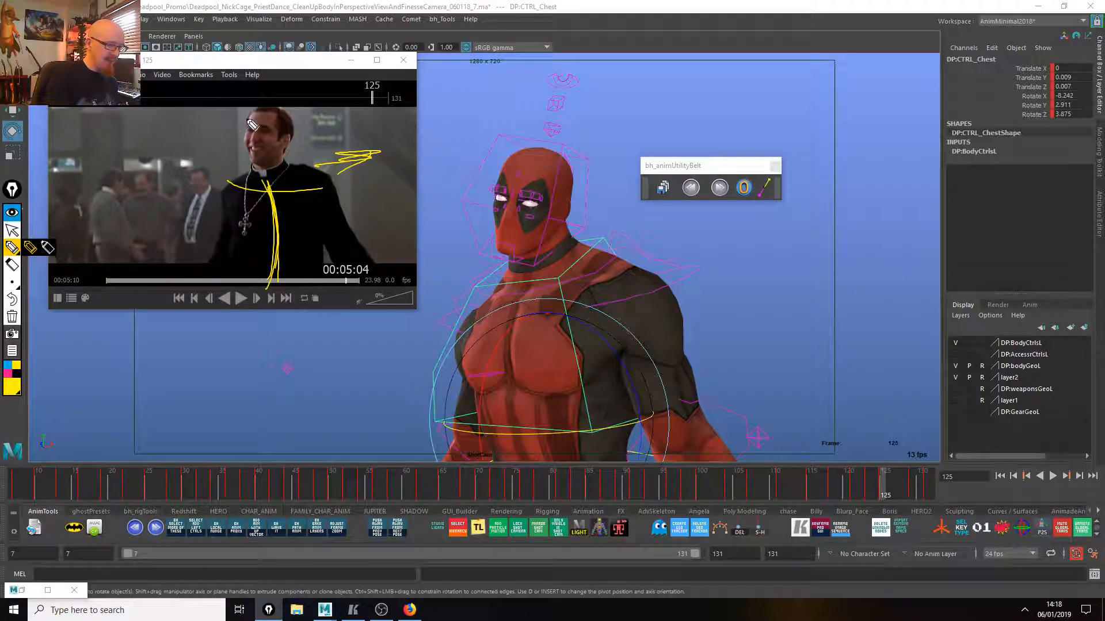
{"action": "mouse_move", "coordinate": [248, 108]}
{"action": "left_mouse_down"}
{"action": "mouse_move", "coordinate": [241, 162]}
{"action": "mouse_move", "coordinate": [287, 102]}
{"action": "left_mouse_up"}
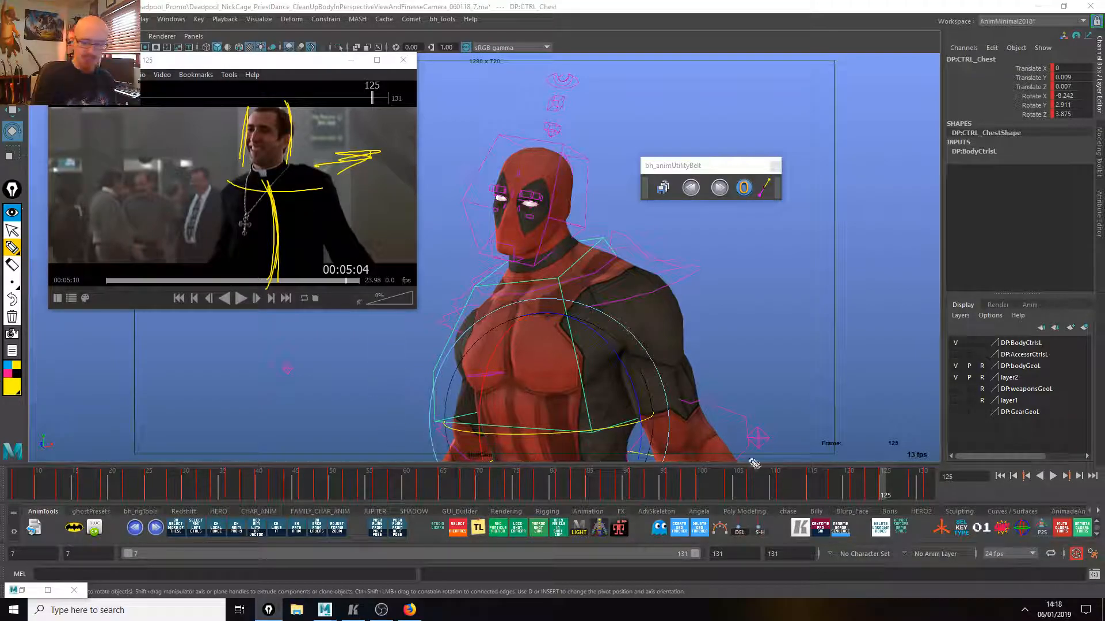
Switch the annotation tool back to the cursor and rotate Deadpool's chest control to about X -14.728 at frame 123.
{"action": "left_click", "coordinate": [11, 230]}
{"action": "left_click_drag", "start_coordinate": [834, 473], "coordinate": [871, 490]}
{"action": "left_click_drag", "start_coordinate": [635, 387], "coordinate": [636, 411]}
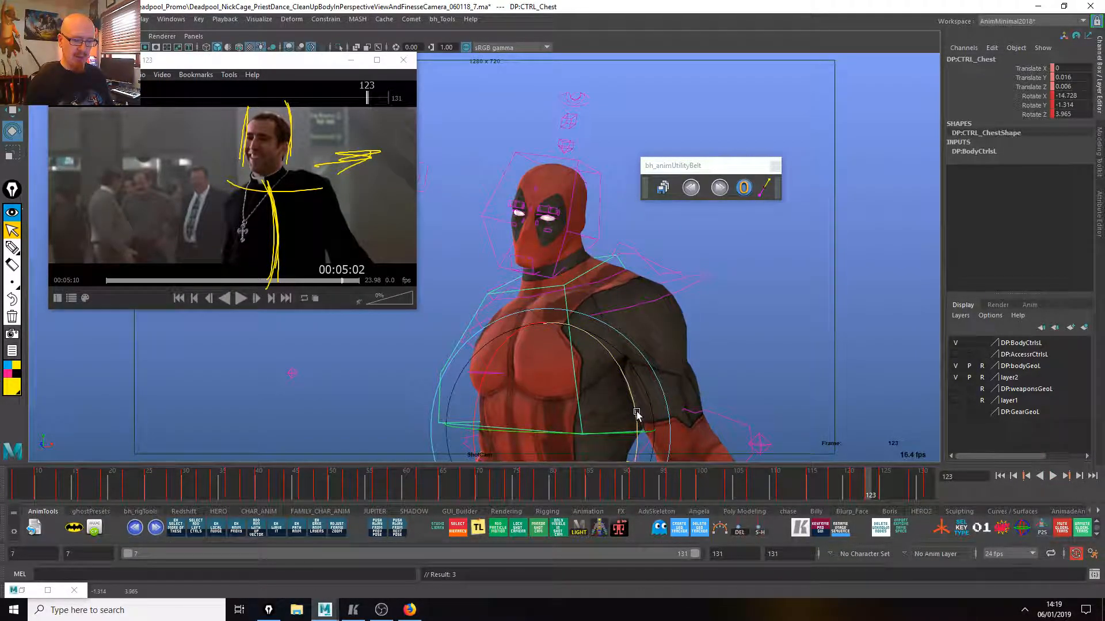
Draw yellow vertical and horizontal guide lines framing Deadpool's head in the viewport at frame 123.
{"action": "left_click", "coordinate": [11, 248]}
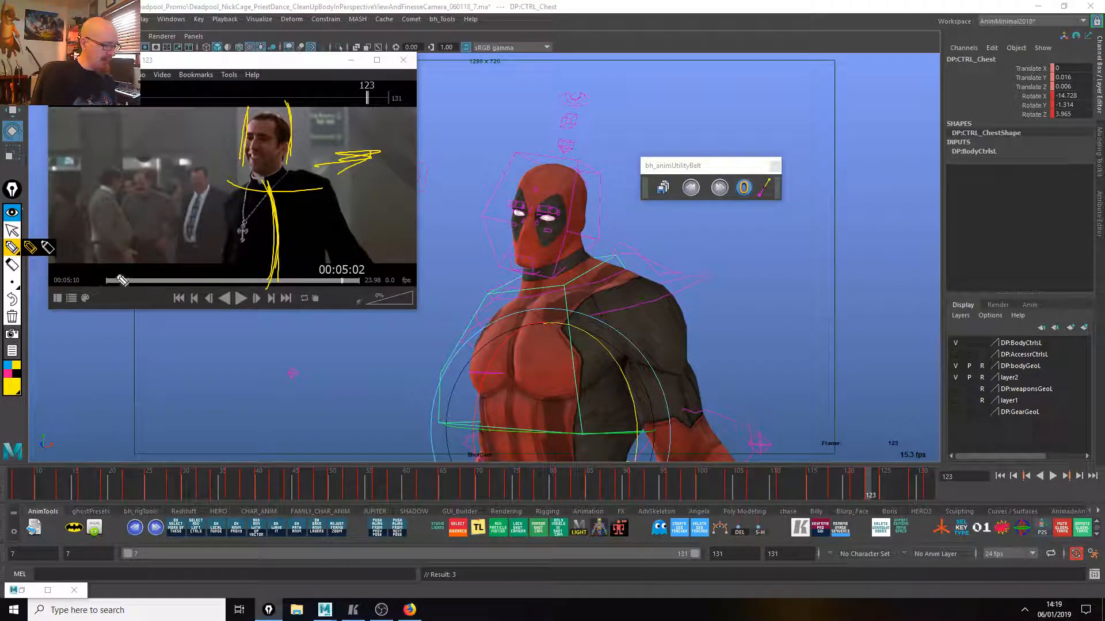
{"action": "left_click", "coordinate": [19, 266]}
{"action": "left_click", "coordinate": [16, 250]}
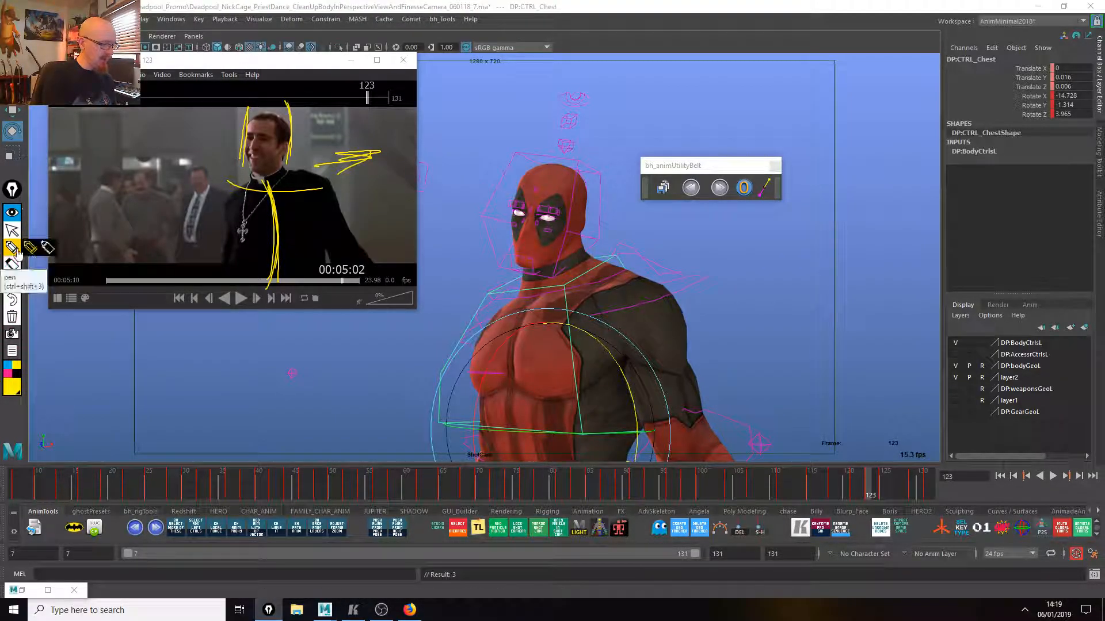
{"action": "left_click_drag", "start_coordinate": [514, 154], "coordinate": [516, 163]}
{"action": "left_click_drag", "start_coordinate": [591, 158], "coordinate": [582, 285]}
{"action": "left_click_drag", "start_coordinate": [588, 136], "coordinate": [583, 276]}
{"action": "left_click_drag", "start_coordinate": [514, 115], "coordinate": [509, 292]}
{"action": "left_click_drag", "start_coordinate": [474, 165], "coordinate": [622, 163]}
{"action": "left_click_drag", "start_coordinate": [481, 271], "coordinate": [633, 261]}
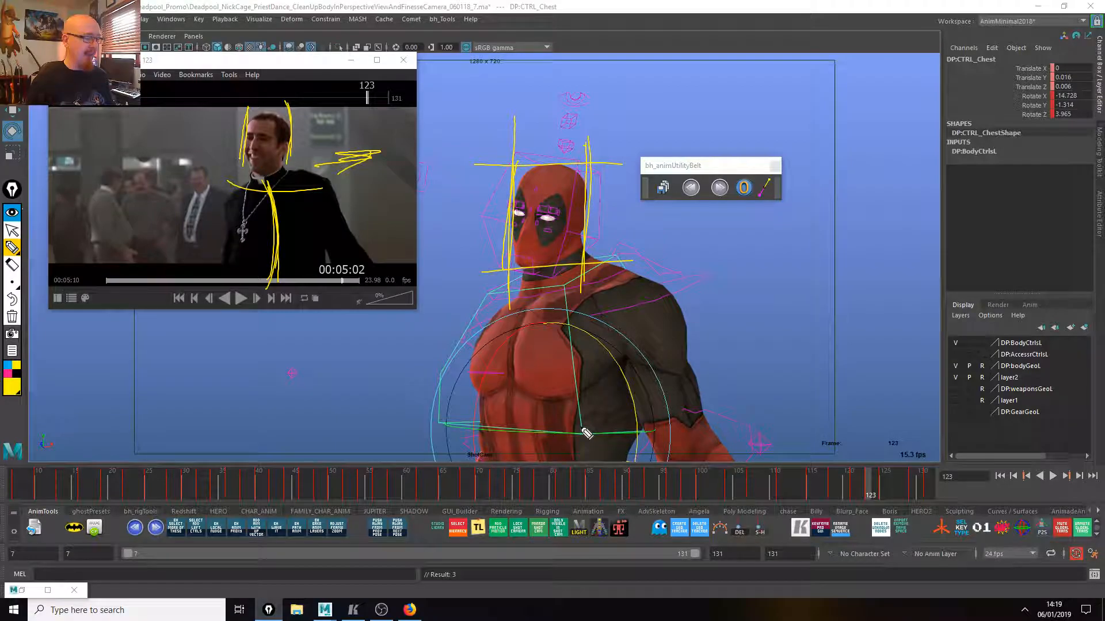
Leave the pen, reselect Deadpool's chest control and check the motion around frame 124 against the head guide lines.
{"action": "key", "text": "q"}
{"action": "left_click", "coordinate": [619, 396]}
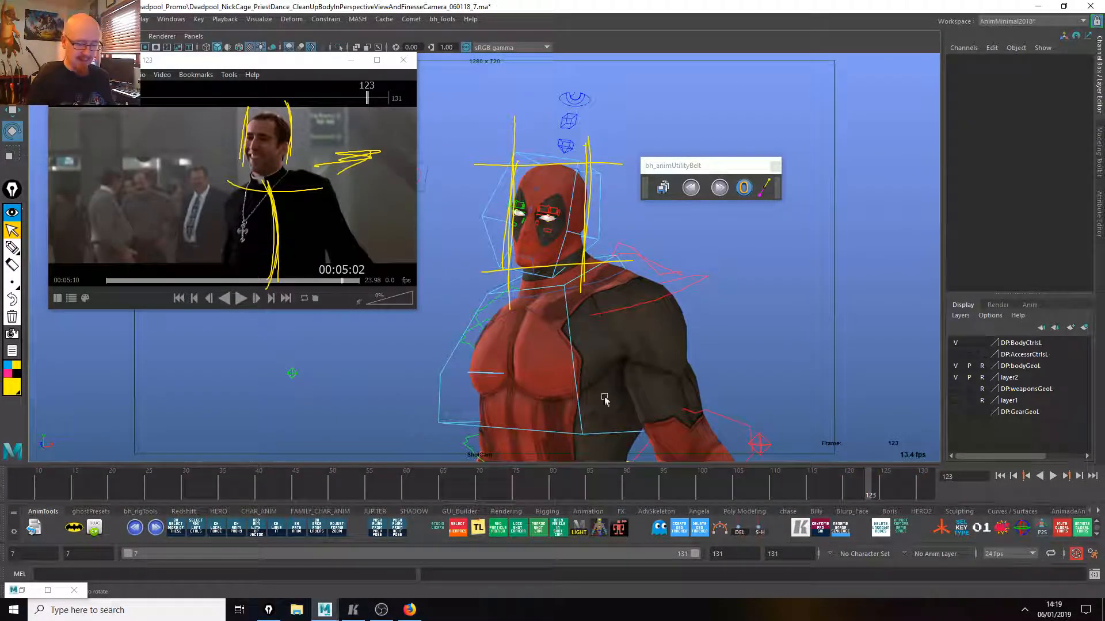
{"action": "left_click", "coordinate": [531, 260]}
{"action": "key", "text": "w"}
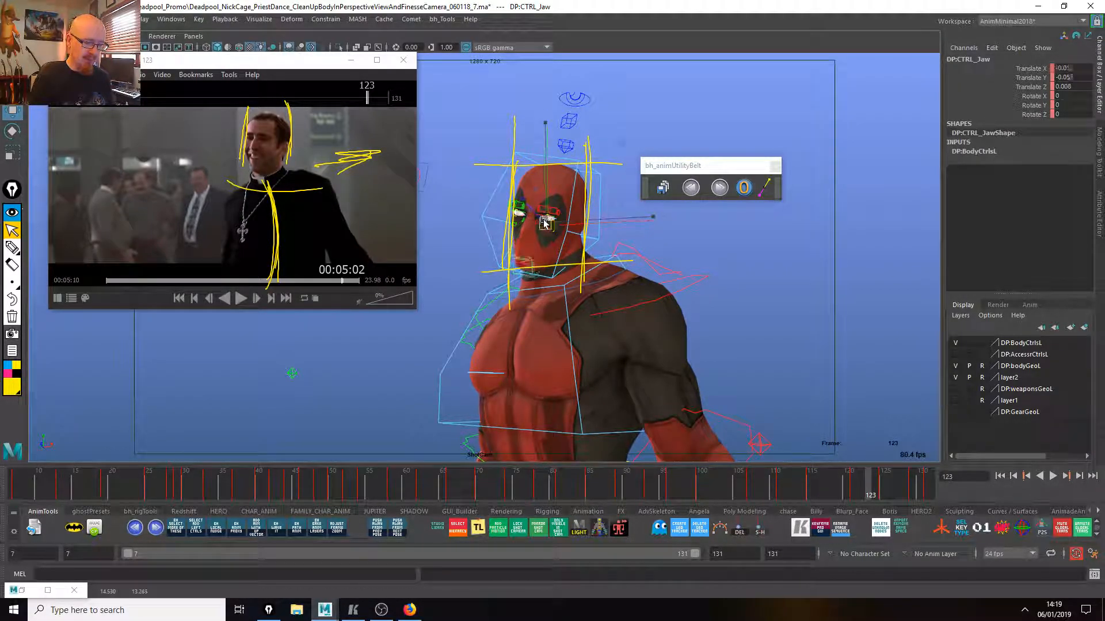
{"action": "left_click", "coordinate": [745, 296]}
{"action": "left_click", "coordinate": [574, 362]}
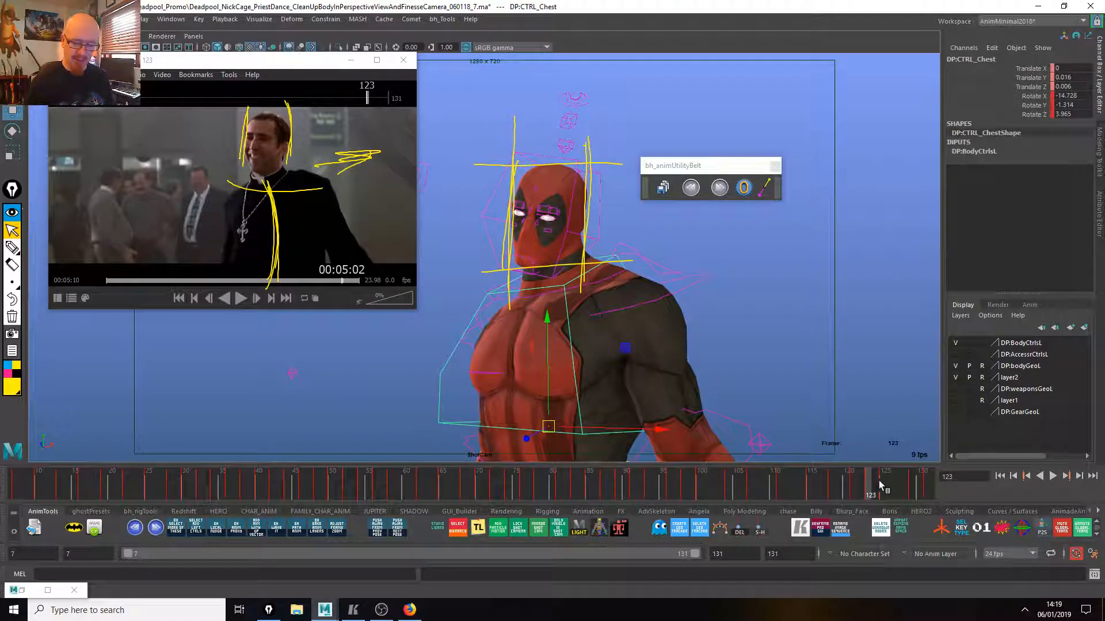
{"action": "key", "text": "alt+v"}
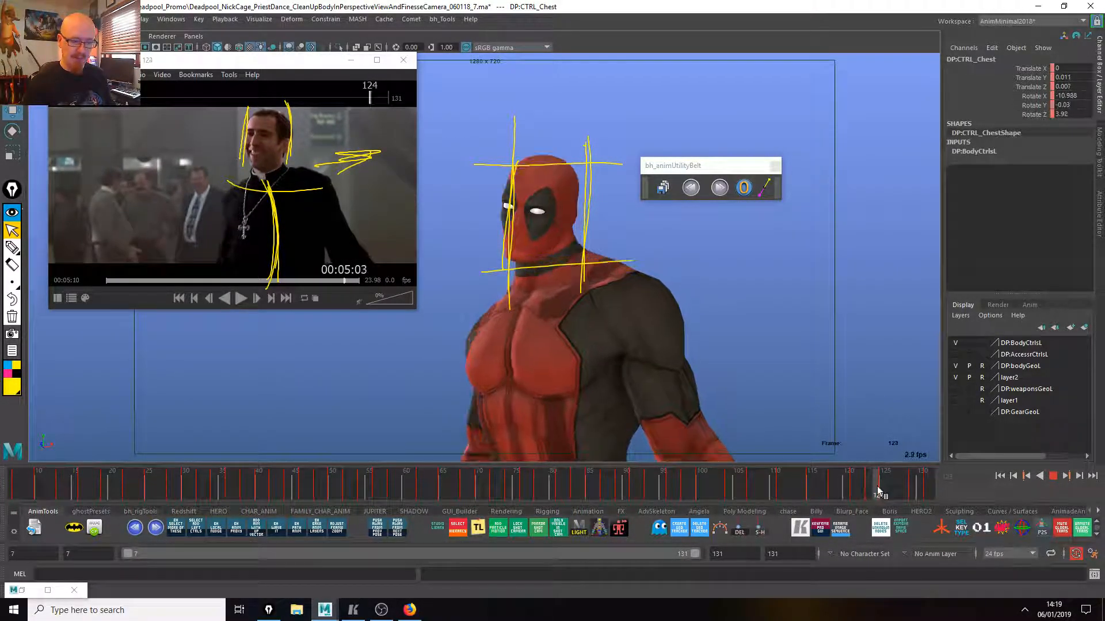
Rotate the chest control to about X -8.538, Z -1.968 at frame 125 and X -11.12, Y 23.592, Z -1.681 at frame 129.
{"action": "left_click", "coordinate": [883, 488]}
{"action": "key", "text": "e"}
{"action": "left_click_drag", "start_coordinate": [632, 375], "coordinate": [631, 386]}
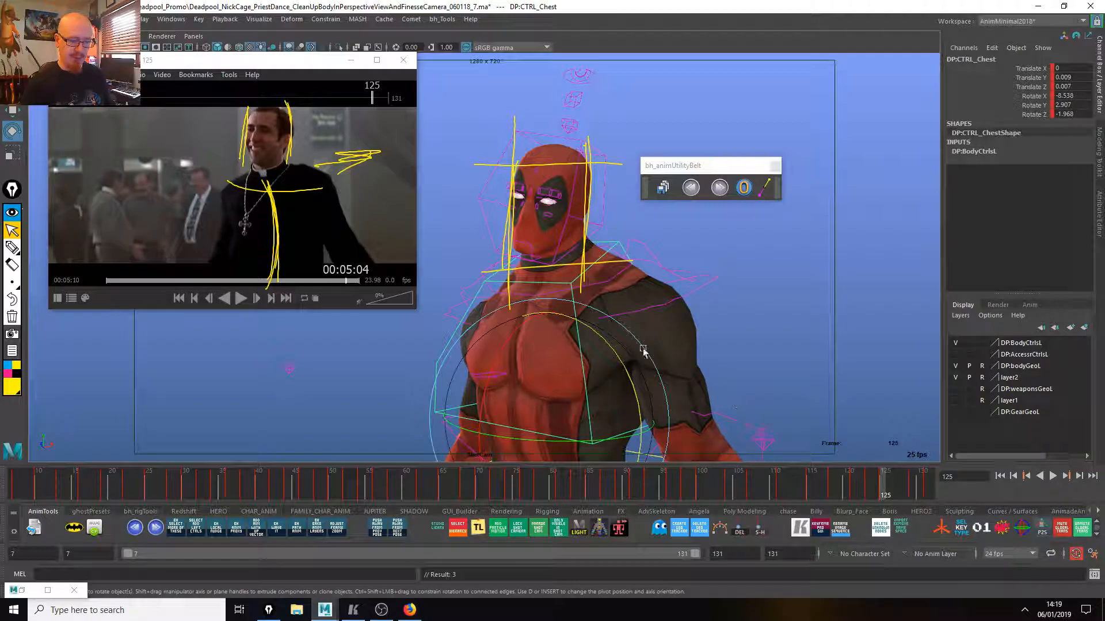
{"action": "key", "text": "alt+v"}
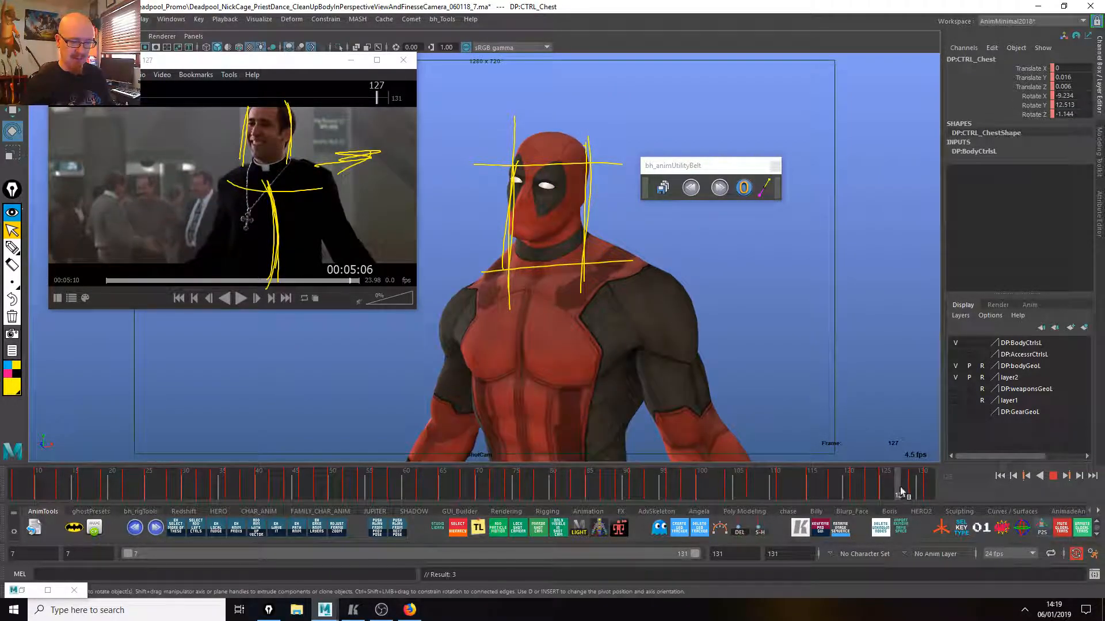
{"action": "key", "text": "alt+v"}
{"action": "left_click_drag", "start_coordinate": [637, 350], "coordinate": [632, 341]}
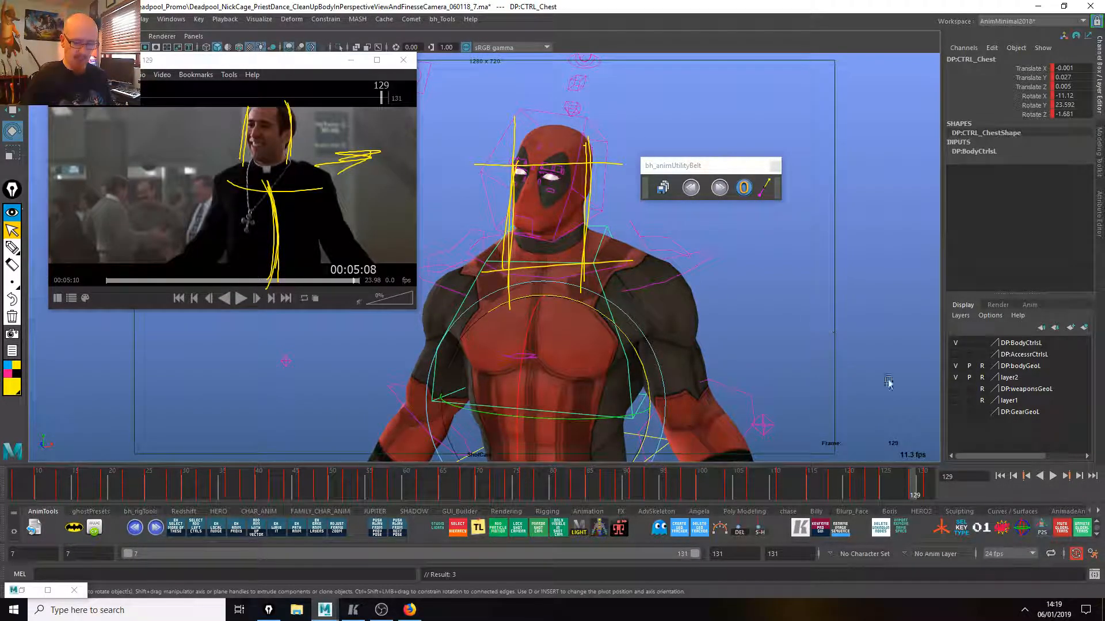
Review from frame 125 to 131 and rotate the chest control to about X -12.139, Y 40.618, Z -4.472 at frame 131.
{"action": "left_click", "coordinate": [880, 487]}
{"action": "key", "text": "alt+v"}
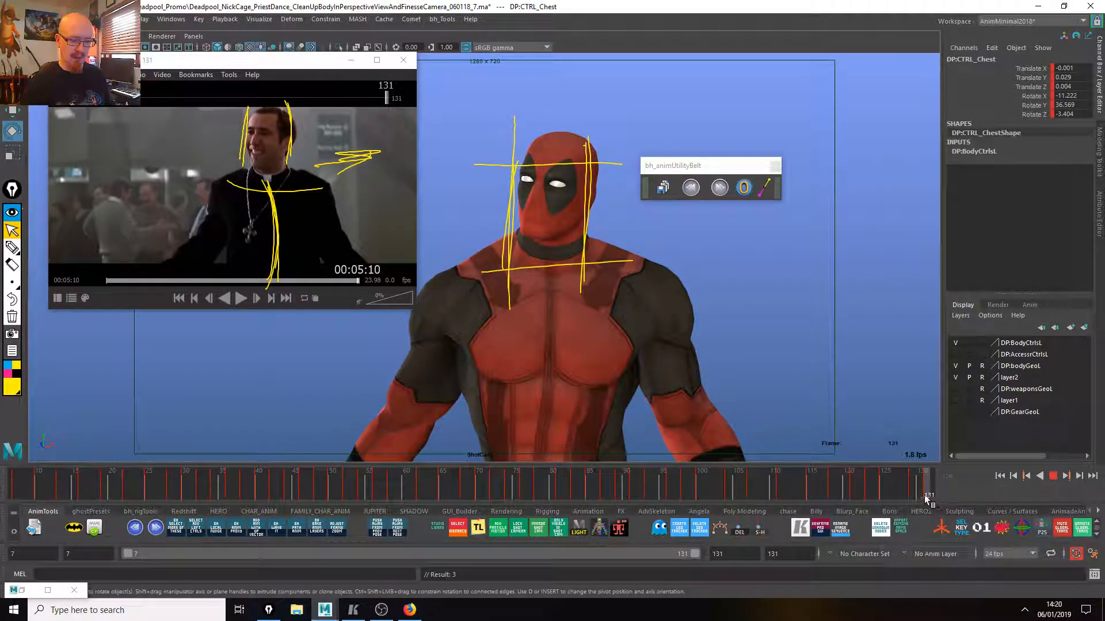
{"action": "key", "text": "alt+v"}
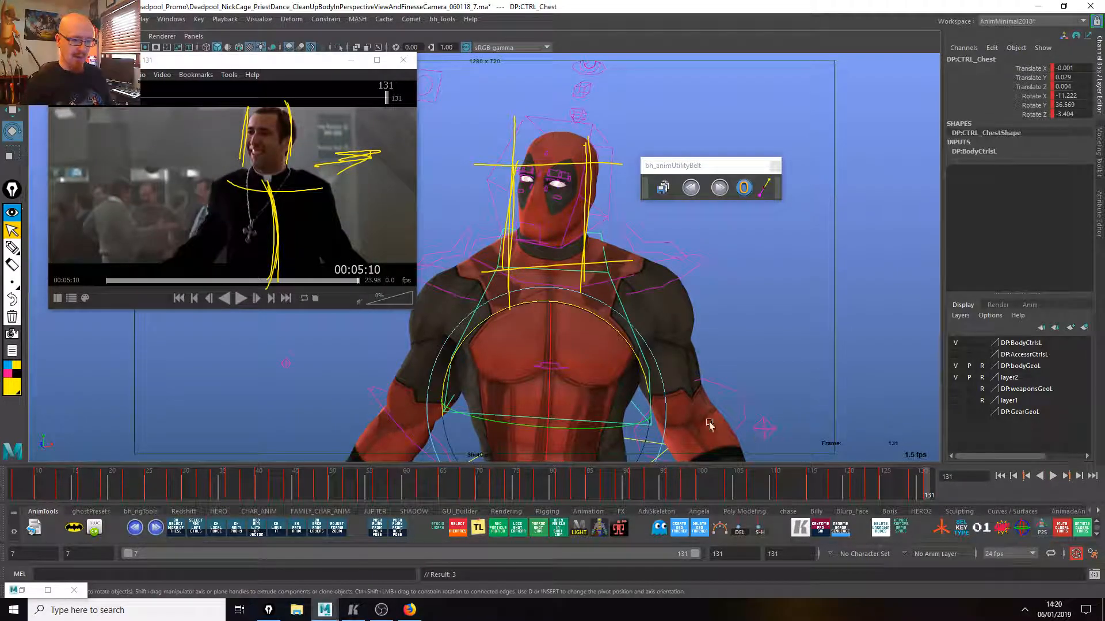
{"action": "left_click_drag", "start_coordinate": [632, 424], "coordinate": [630, 344]}
At frame 128, nudge the chest pose forward 5% twice and move the bh_animUtilityBelt window off the viewport.
{"action": "mouse_move", "coordinate": [910, 486]}
{"action": "left_mouse_down"}
{"action": "mouse_move", "coordinate": [927, 488]}
{"action": "mouse_move", "coordinate": [870, 487]}
{"action": "mouse_move", "coordinate": [906, 488]}
{"action": "left_mouse_up"}
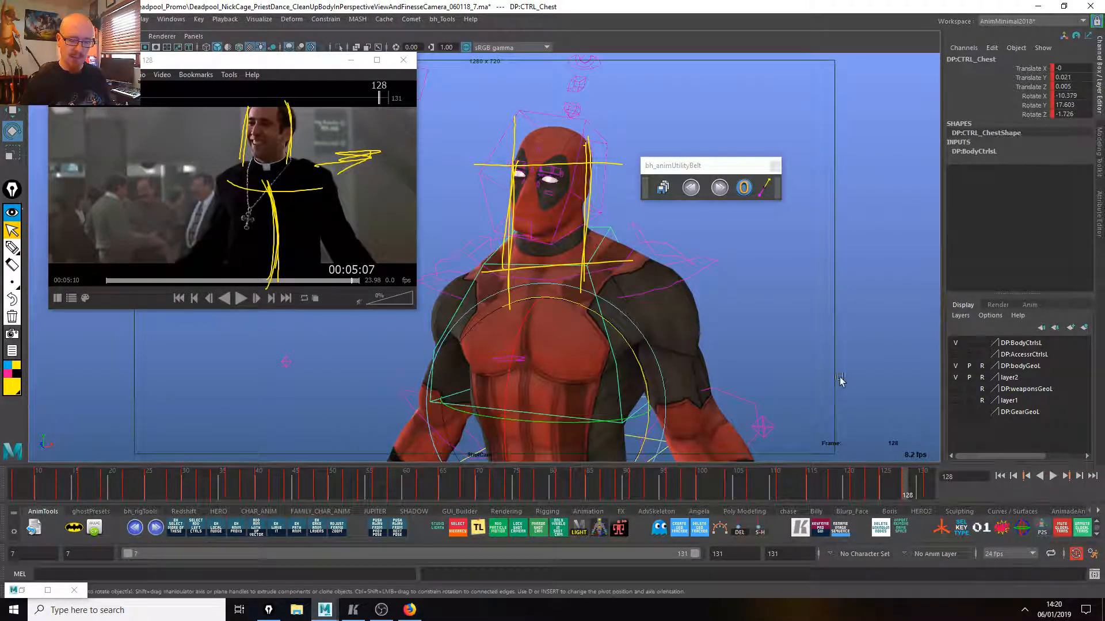
{"action": "left_click", "coordinate": [726, 190]}
{"action": "left_click", "coordinate": [726, 190]}
{"action": "left_click_drag", "start_coordinate": [737, 167], "coordinate": [673, 484]}
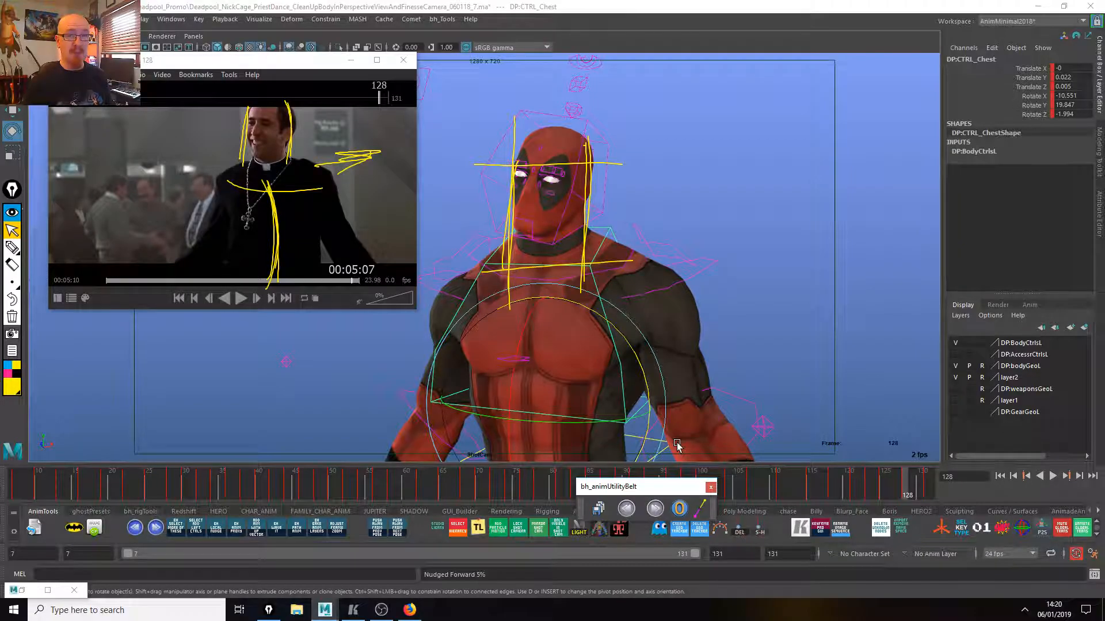
{"action": "left_click_drag", "start_coordinate": [663, 489], "coordinate": [595, 514]}
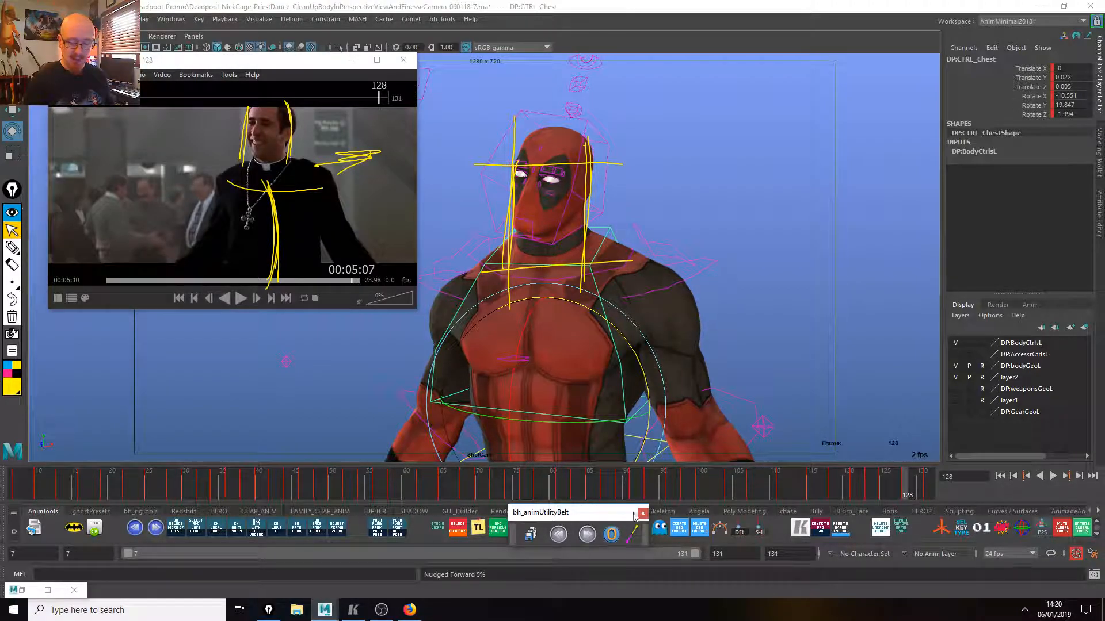
Try nudging the chest pose forward 50% at frame 128, undo it and shift the bh_animUtilityBelt window slightly.
{"action": "left_click", "coordinate": [587, 534]}
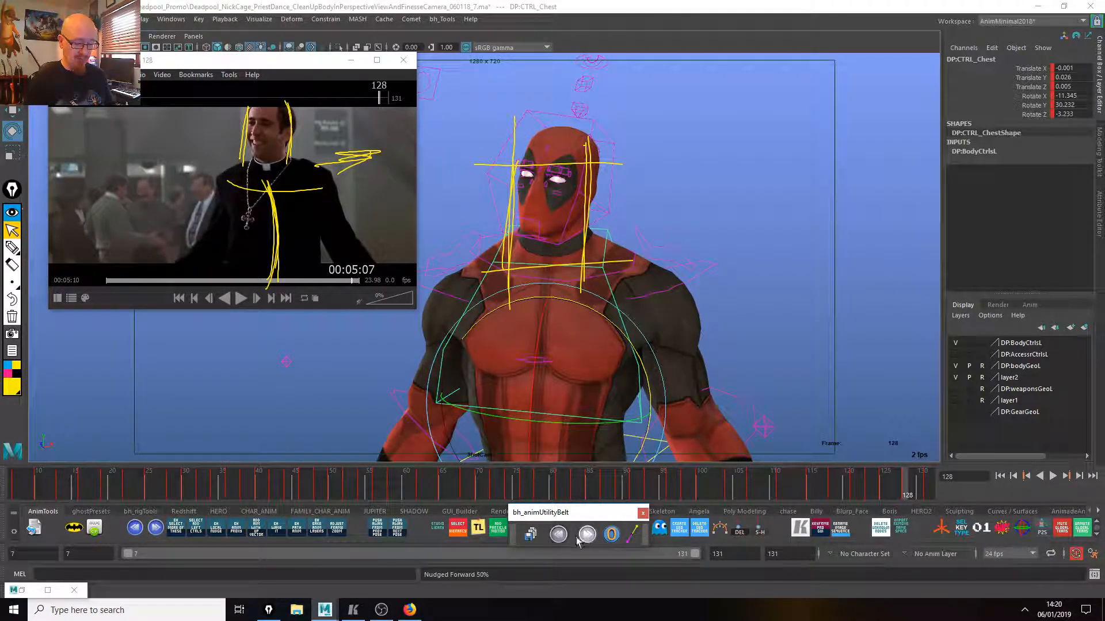
{"action": "key", "text": "ctrl+z"}
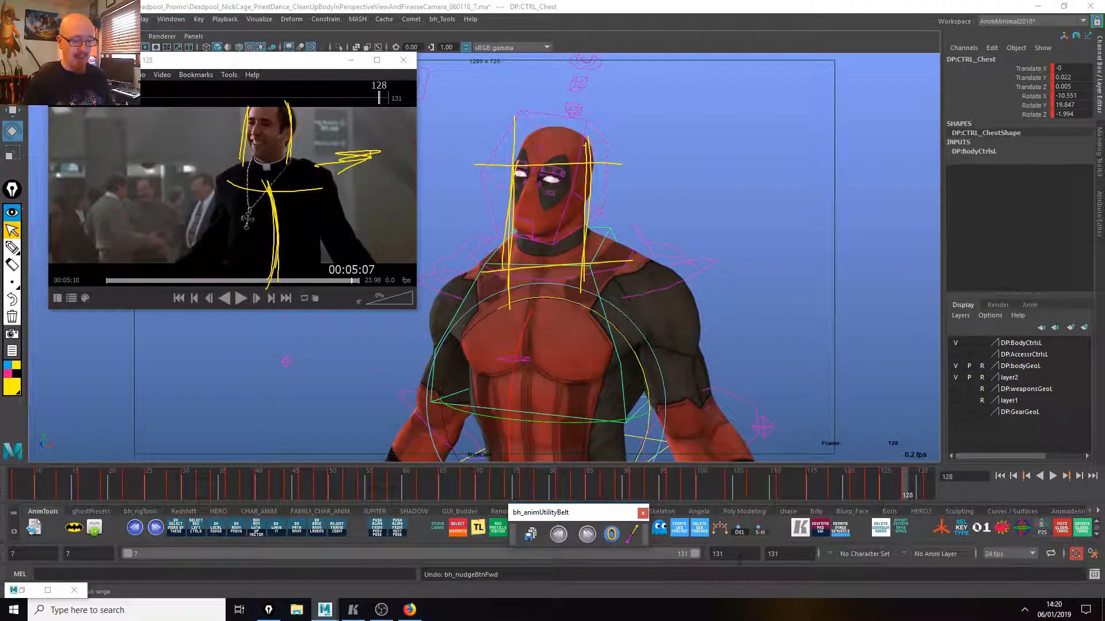
{"action": "left_click_drag", "start_coordinate": [598, 513], "coordinate": [627, 513]}
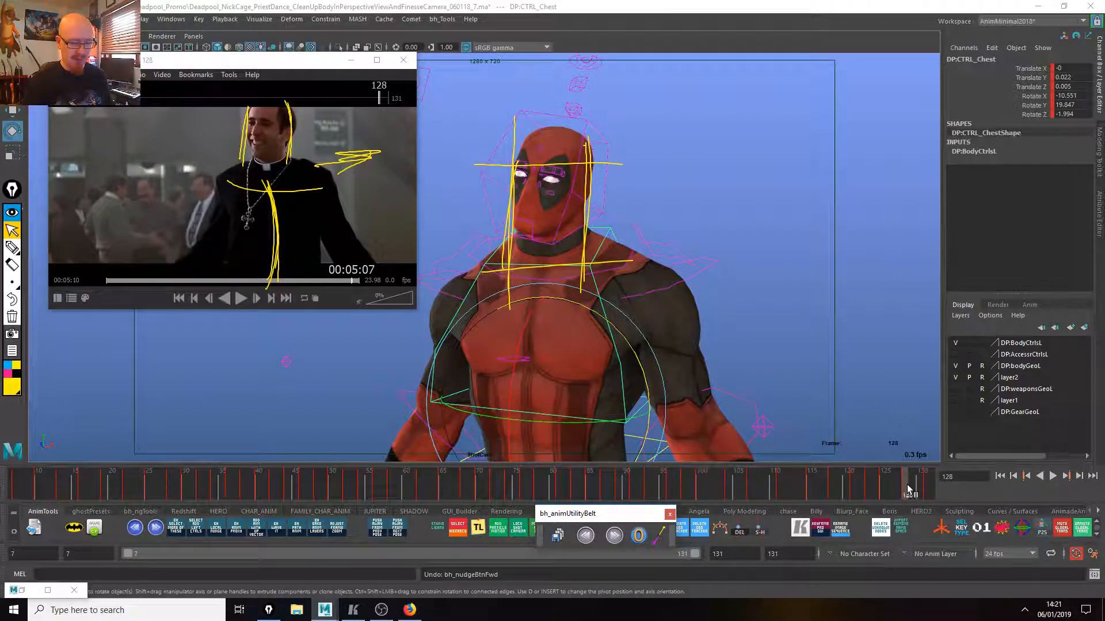
Review frames 128 to 131 against the guide lines, select Deadpool's neck pivot control and go to frame 129.
{"action": "key", "text": "alt+v"}
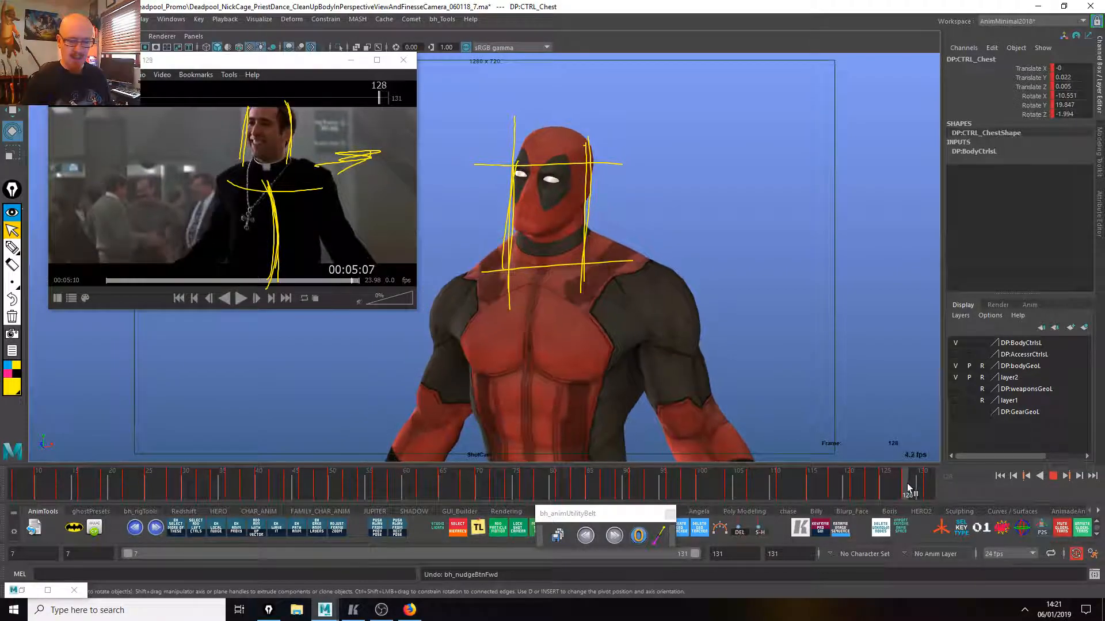
{"action": "left_click_drag", "start_coordinate": [907, 489], "coordinate": [935, 488]}
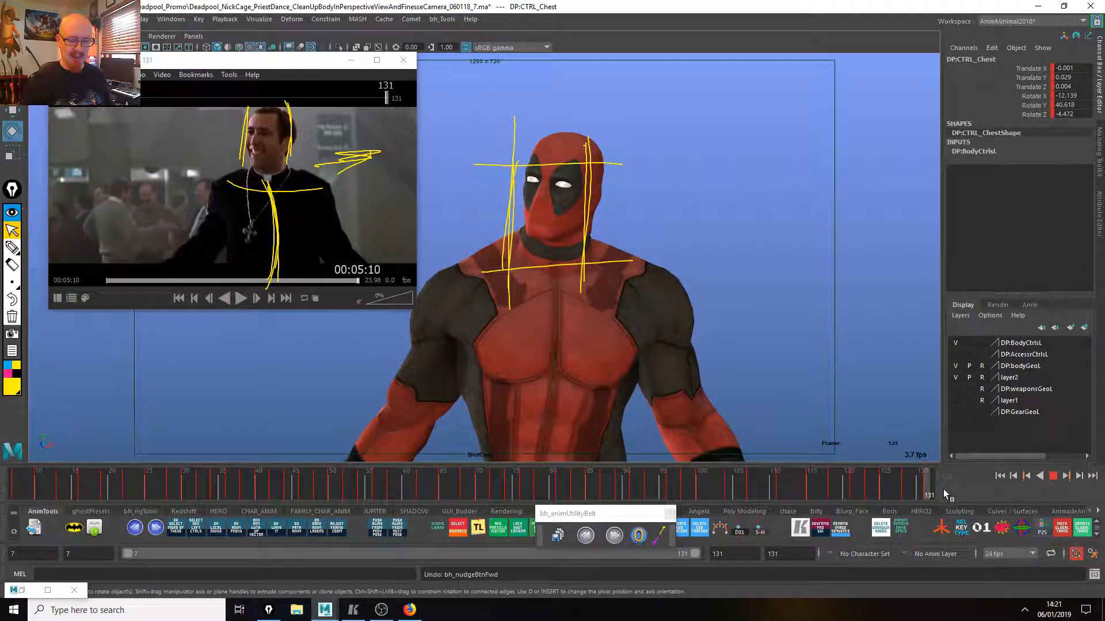
{"action": "left_click", "coordinate": [609, 286]}
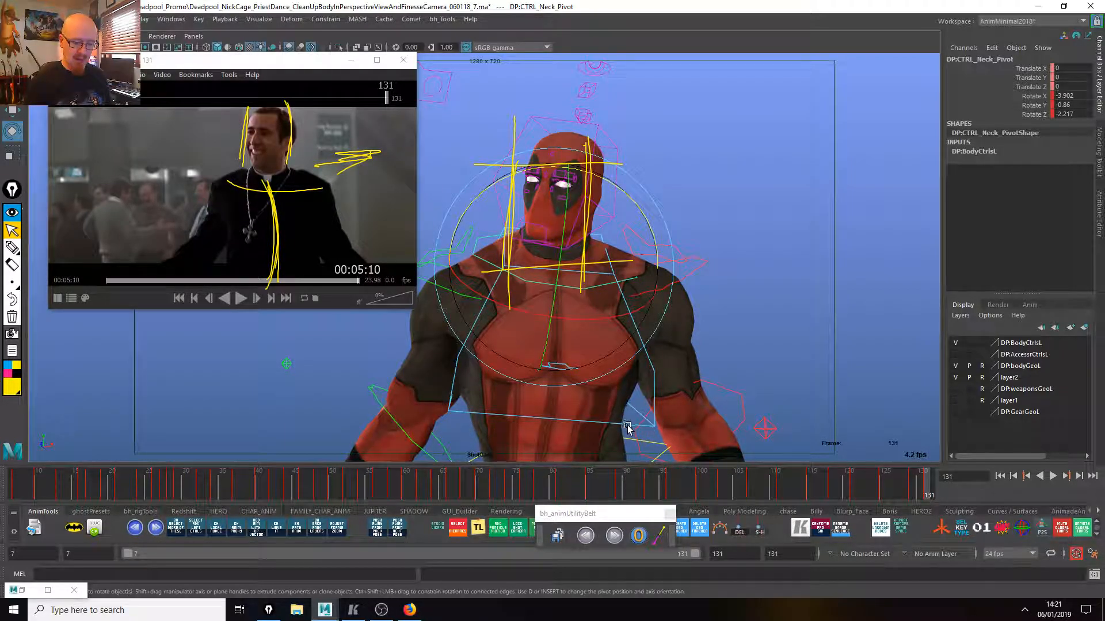
{"action": "left_click", "coordinate": [908, 490]}
{"action": "key", "text": "ctrl+a"}
{"action": "left_click_drag", "start_coordinate": [909, 492], "coordinate": [905, 498]}
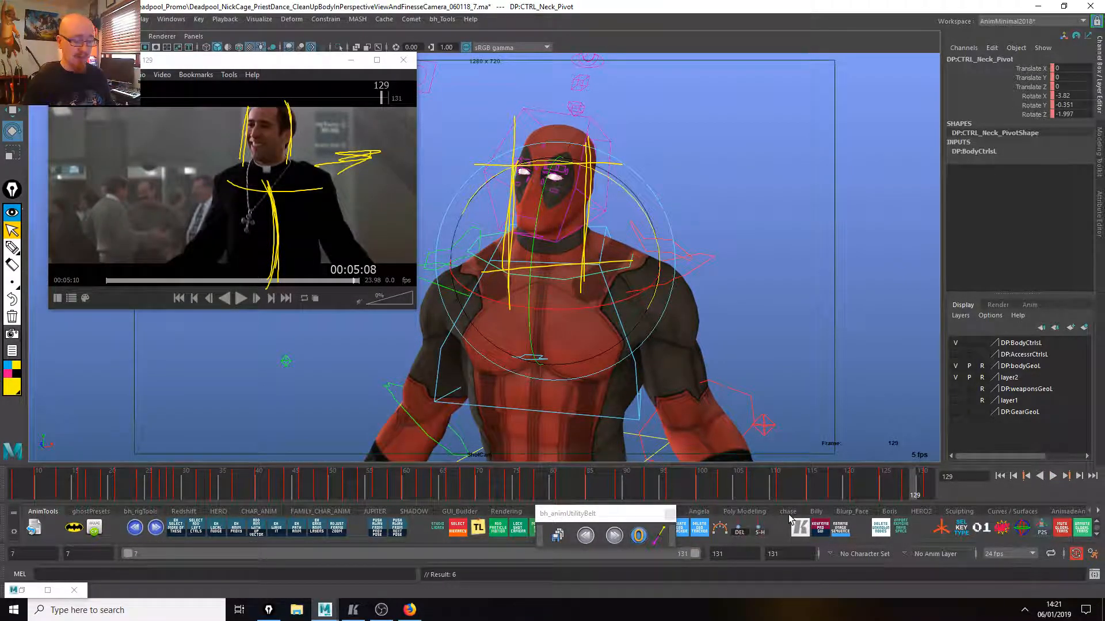
Check frame 128, rotate Deadpool's neck pivot control to about X -3.974, Y -0.413, Z 4.266 at frame 131 and key it.
{"action": "left_click", "coordinate": [905, 483]}
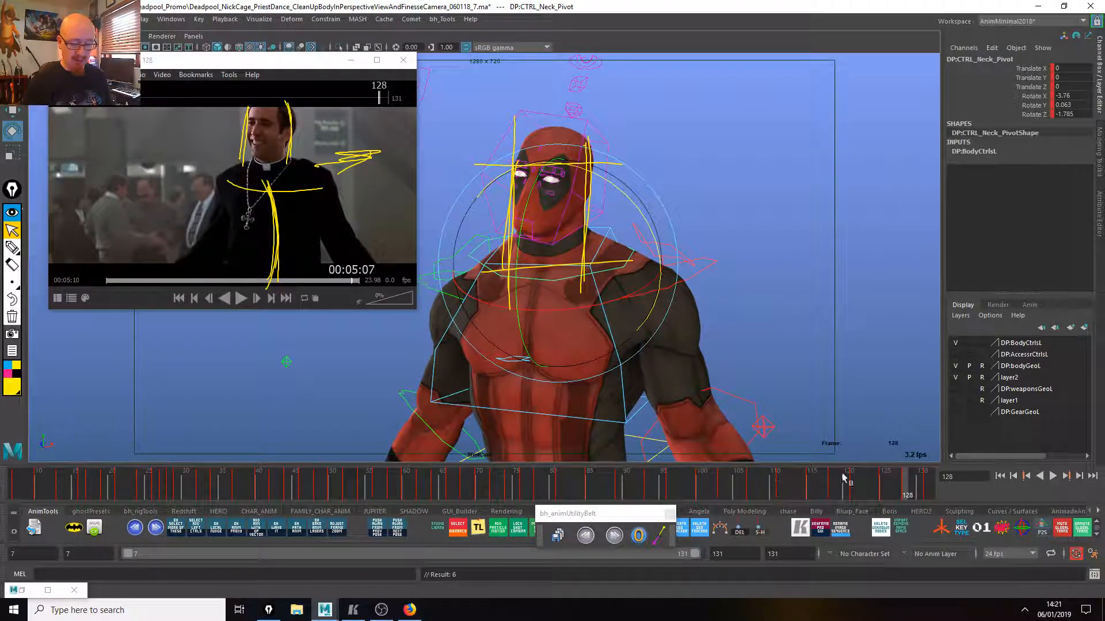
{"action": "right_click", "coordinate": [905, 487]}
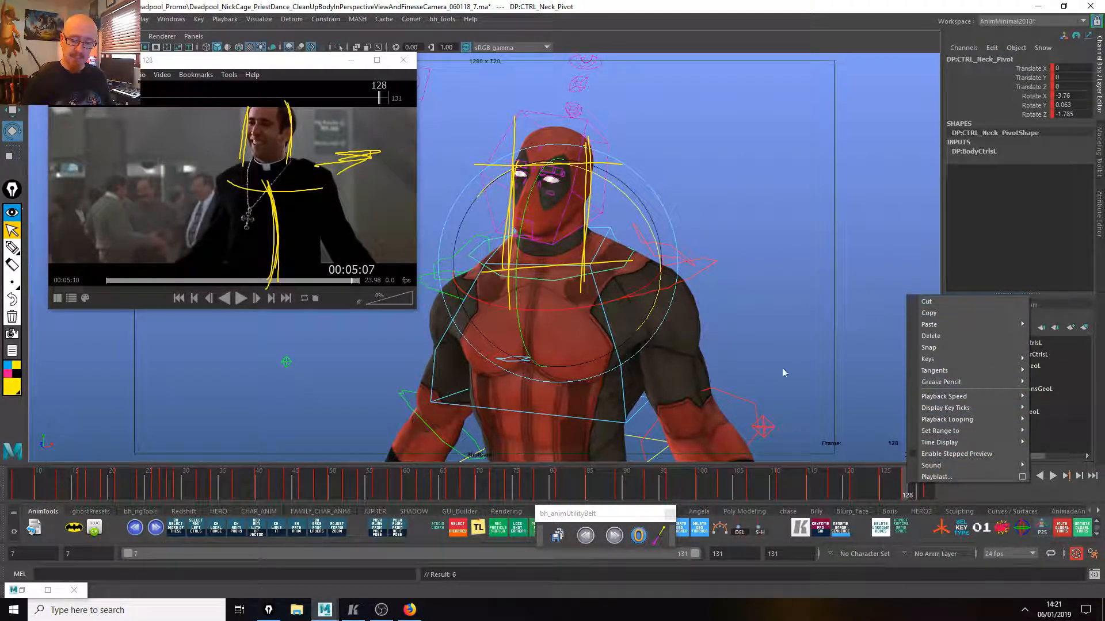
{"action": "left_click", "coordinate": [776, 423]}
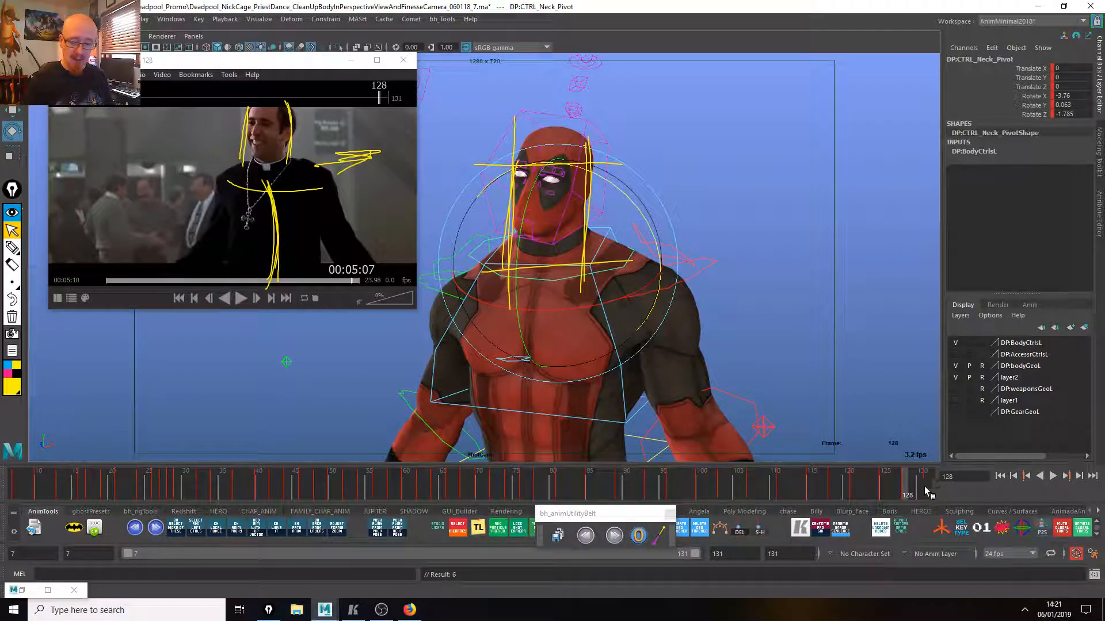
{"action": "left_click_drag", "start_coordinate": [907, 490], "coordinate": [928, 496]}
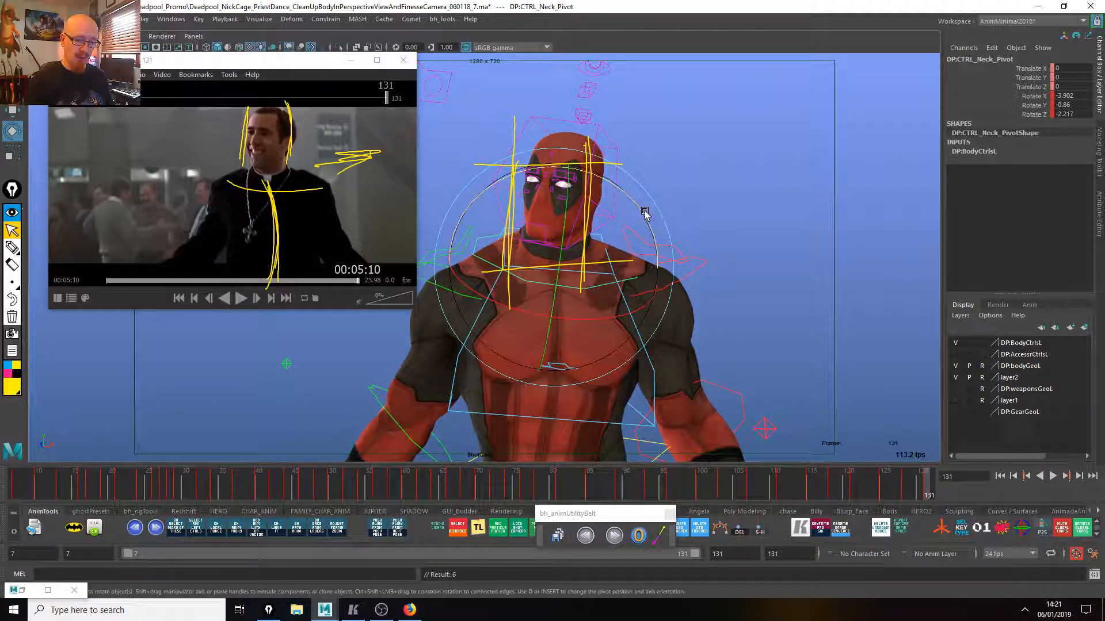
{"action": "left_click_drag", "start_coordinate": [645, 215], "coordinate": [636, 203]}
{"action": "key", "text": "s"}
{"action": "key", "text": "s"}
Play back the whole animation and trim the playback range to start at frame 96 and end at 131.
{"action": "key", "text": "alt+v"}
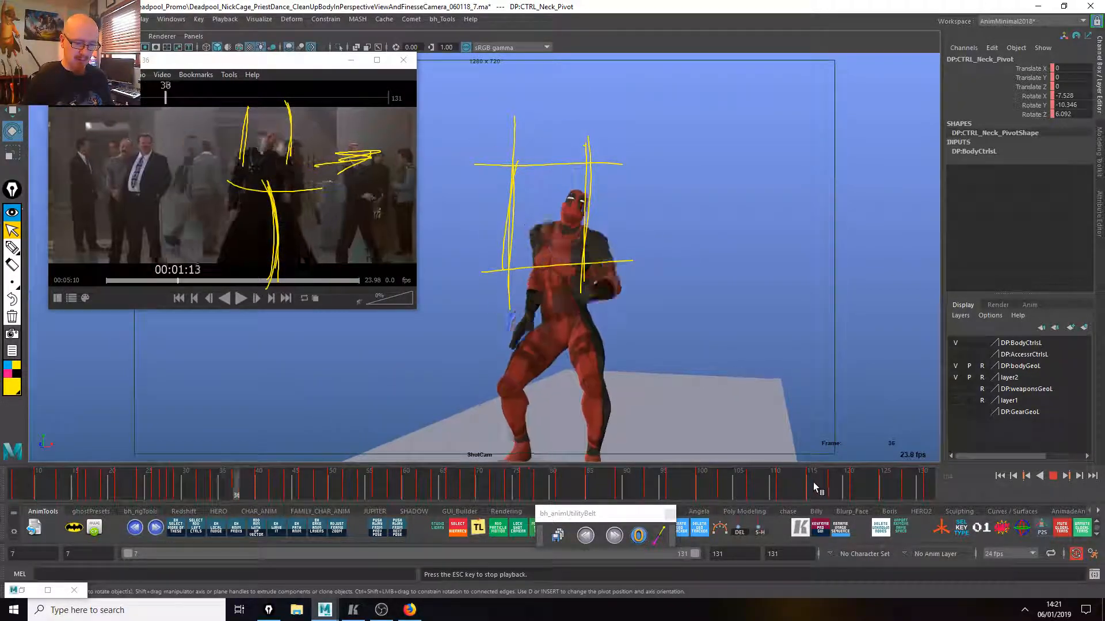
{"action": "left_click", "coordinate": [674, 486]}
{"action": "key", "text": "alt+v"}
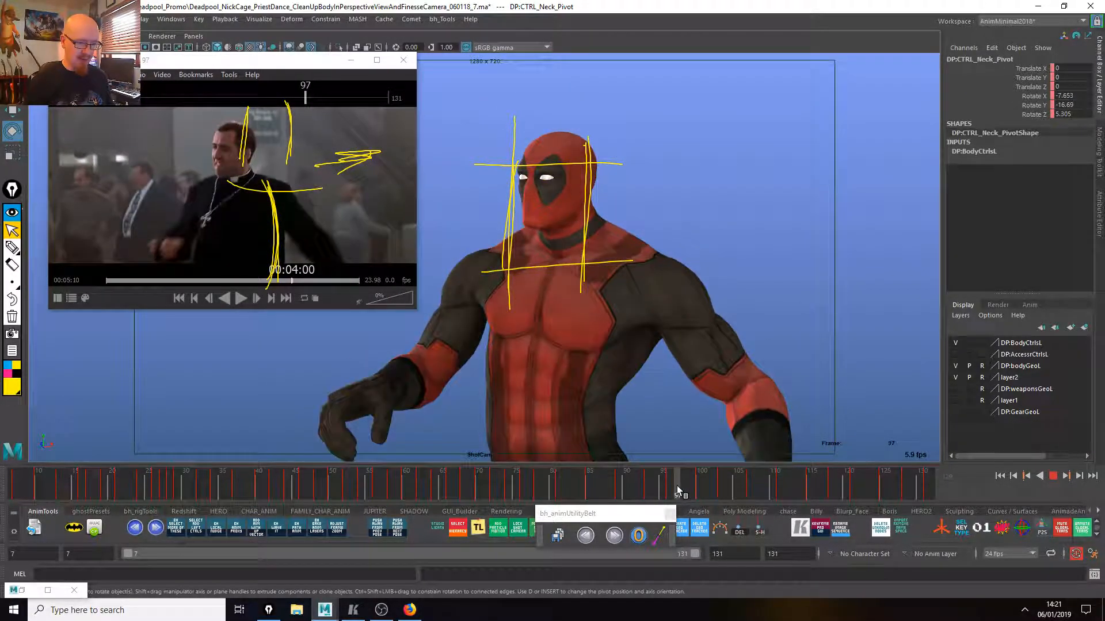
{"action": "left_click", "coordinate": [671, 485]}
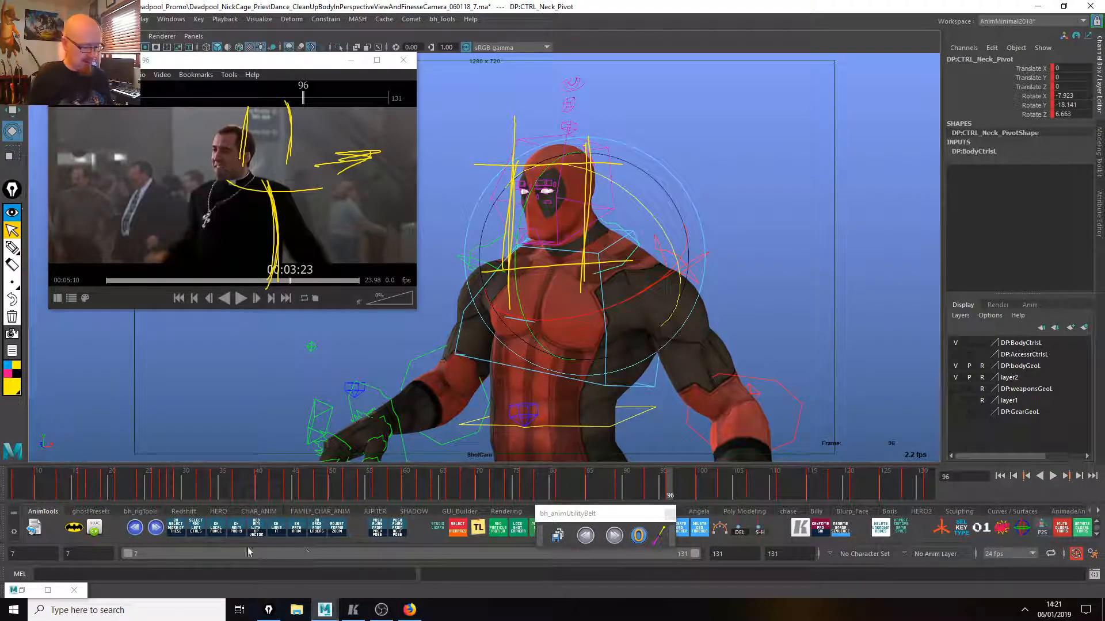
{"action": "left_click_drag", "start_coordinate": [124, 557], "coordinate": [538, 555]}
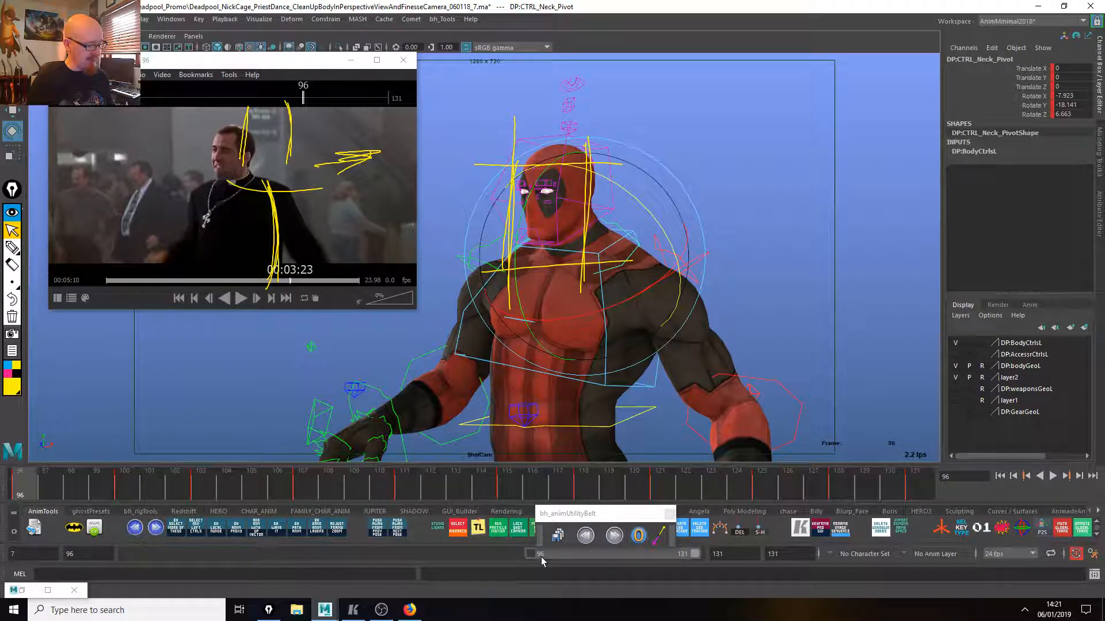
Play back the shortened range and rotate the left collar control to about X -7.557, Y -3.248, Z -1.061 at frame 131.
{"action": "key", "text": "alt+v"}
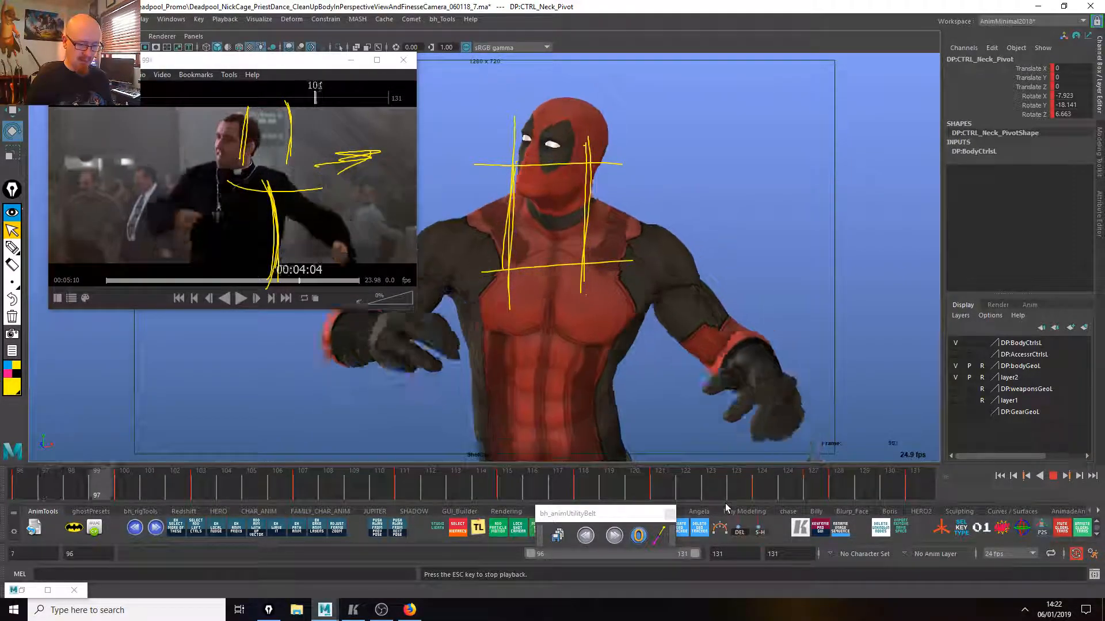
{"action": "key", "text": "Escape"}
{"action": "left_click", "coordinate": [821, 492]}
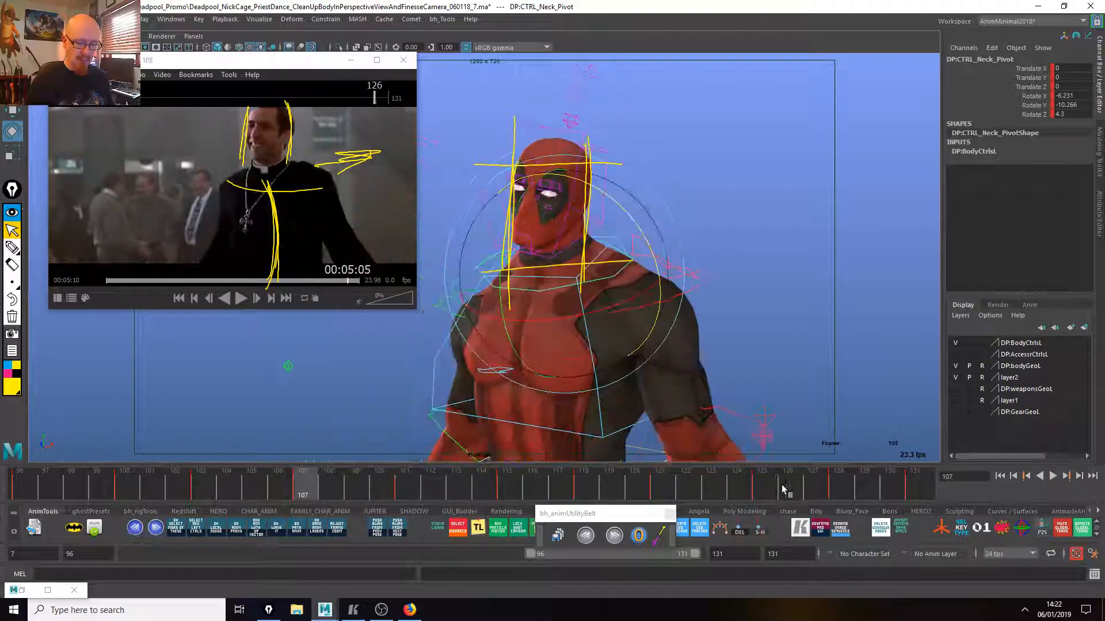
{"action": "left_click_drag", "start_coordinate": [821, 492], "coordinate": [933, 476]}
{"action": "left_click", "coordinate": [686, 246]}
{"action": "left_click", "coordinate": [635, 236]}
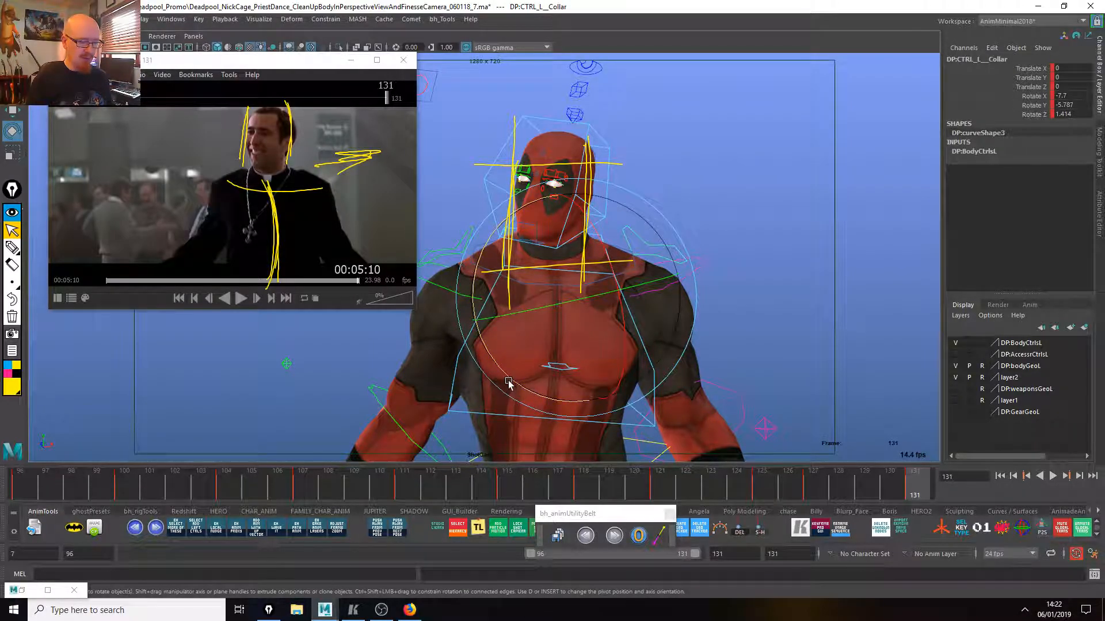
{"action": "left_click_drag", "start_coordinate": [555, 316], "coordinate": [508, 384]}
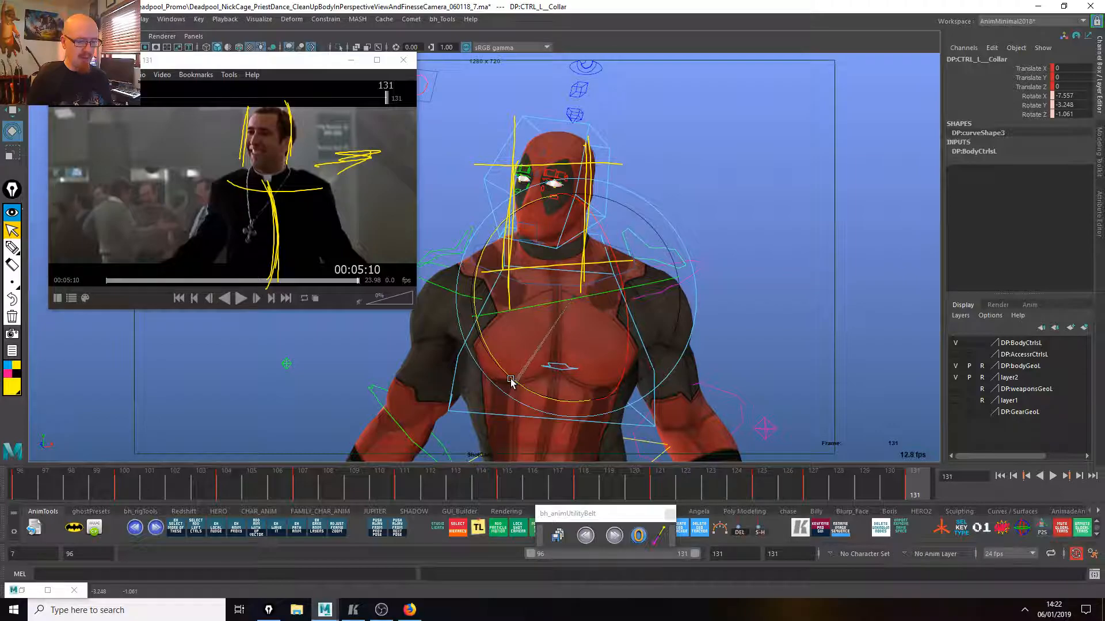
At frame 131, rotate the right collar to about X 1.336, Y -3.886, Z -11.24 and the right FK shoulder to X -42.716.
{"action": "left_click", "coordinate": [462, 259]}
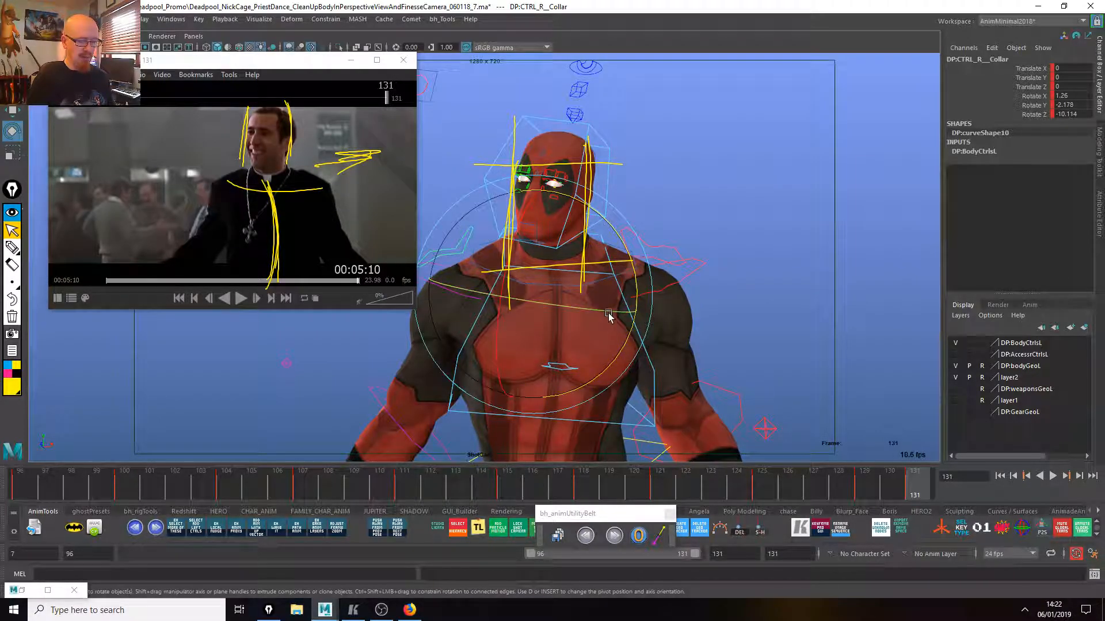
{"action": "left_click_drag", "start_coordinate": [612, 311], "coordinate": [634, 298]}
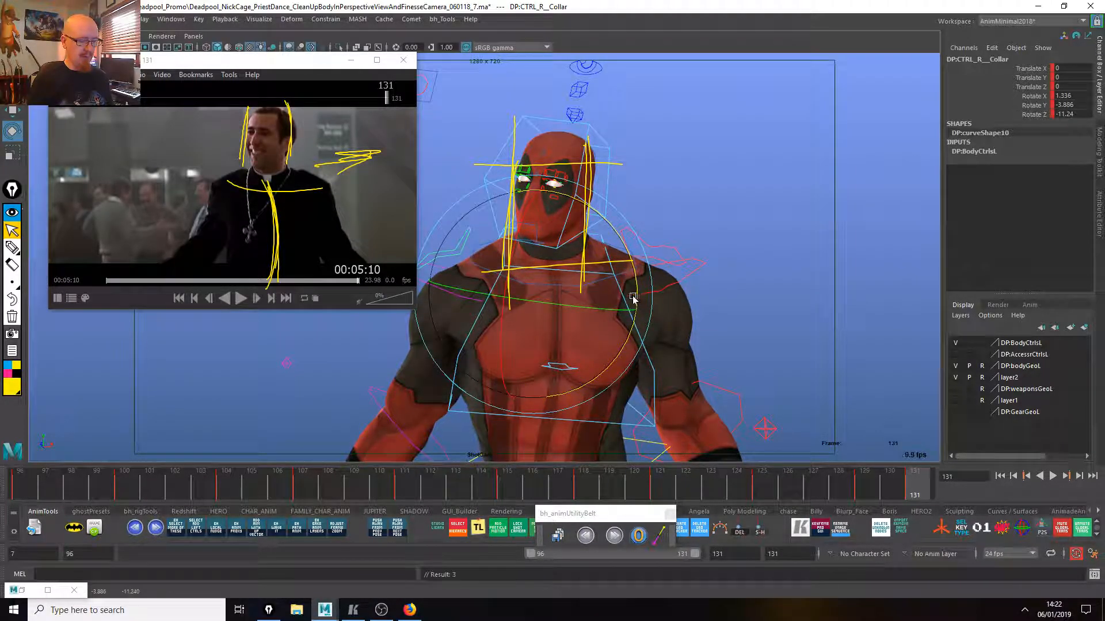
{"action": "left_click", "coordinate": [512, 331]}
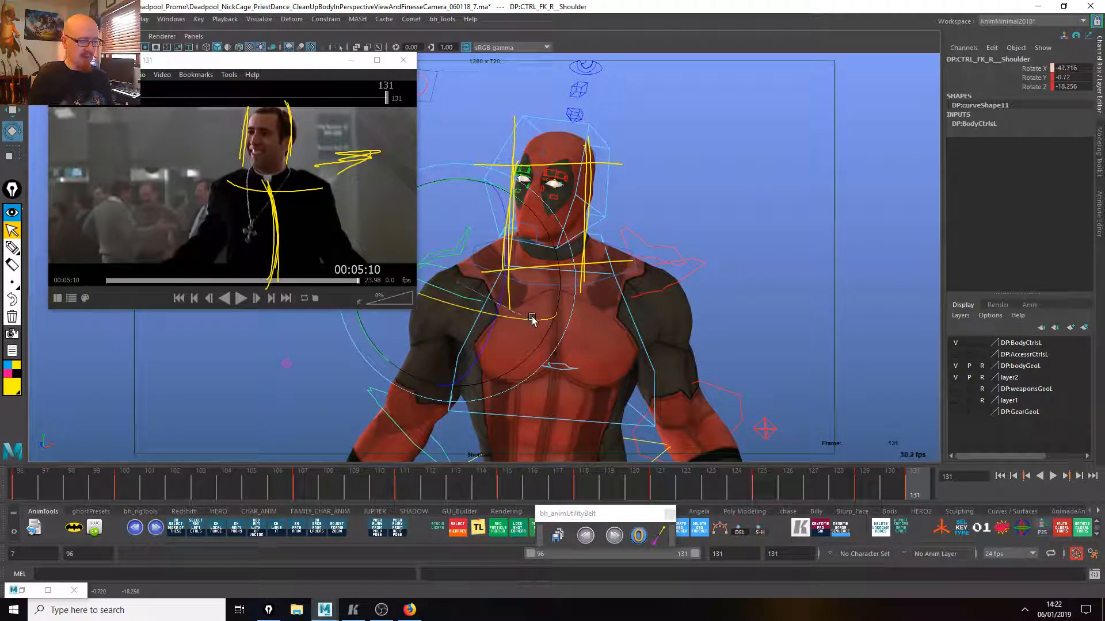
At frame 131, rotate the right FK elbow to about Y -9.451 and the left FK shoulder to X -7.696, Y 9.995, Z -23.496.
{"action": "left_click", "coordinate": [413, 442]}
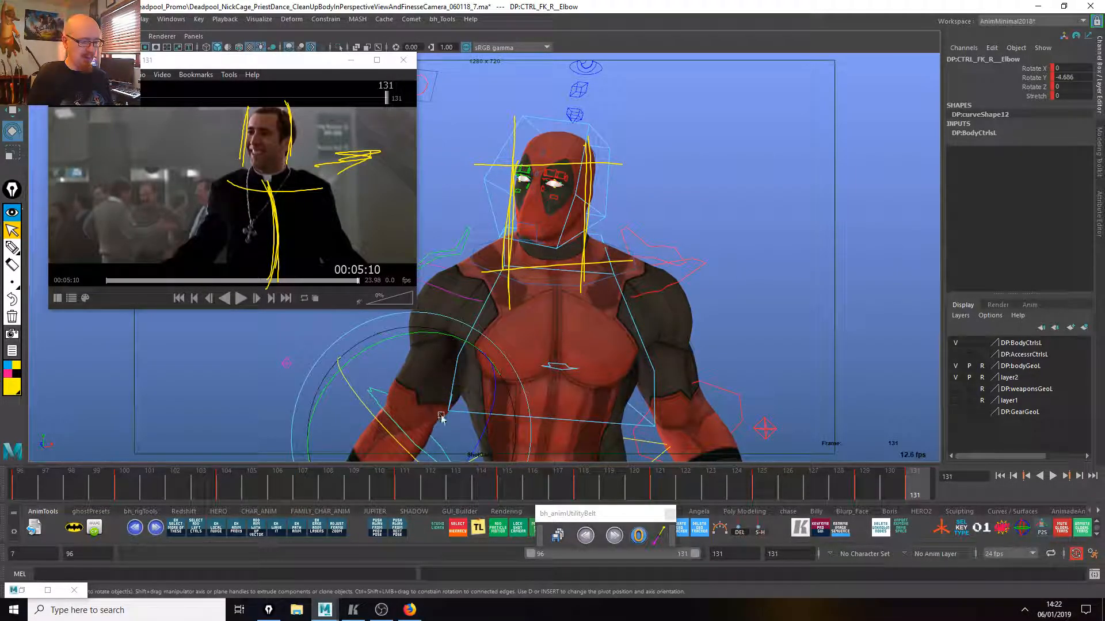
{"action": "left_click_drag", "start_coordinate": [424, 332], "coordinate": [427, 348]}
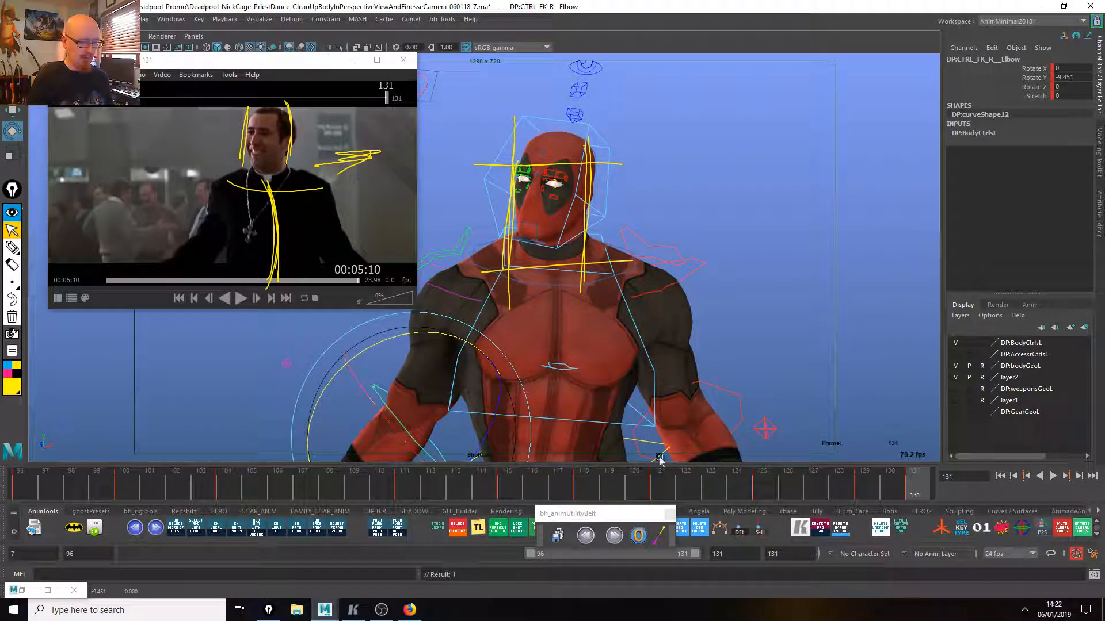
{"action": "left_click", "coordinate": [697, 278]}
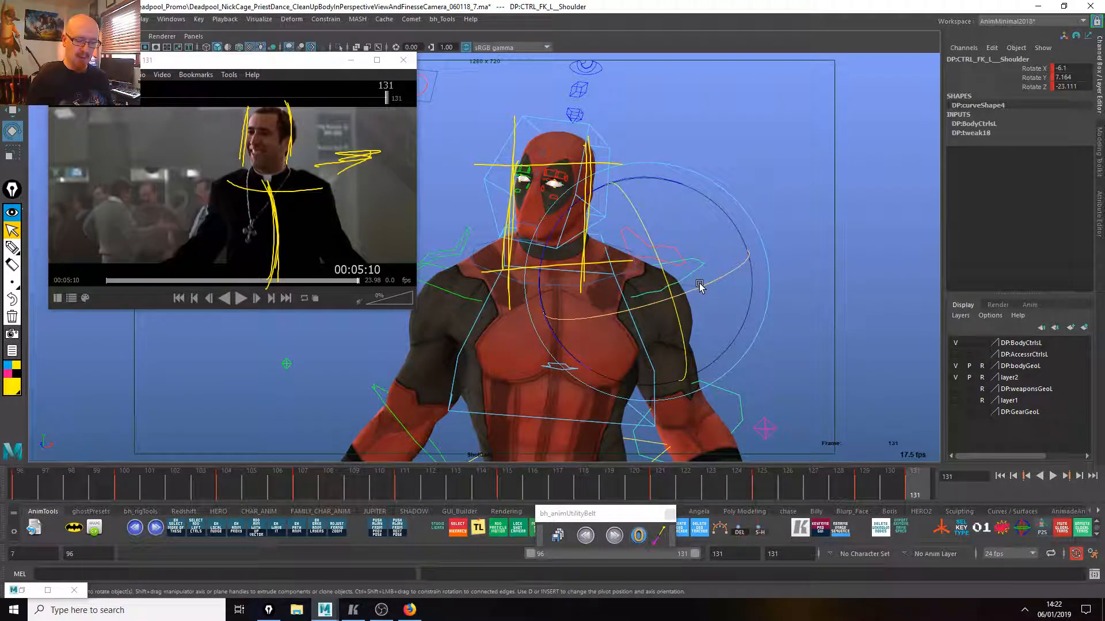
{"action": "left_click_drag", "start_coordinate": [678, 324], "coordinate": [681, 329]}
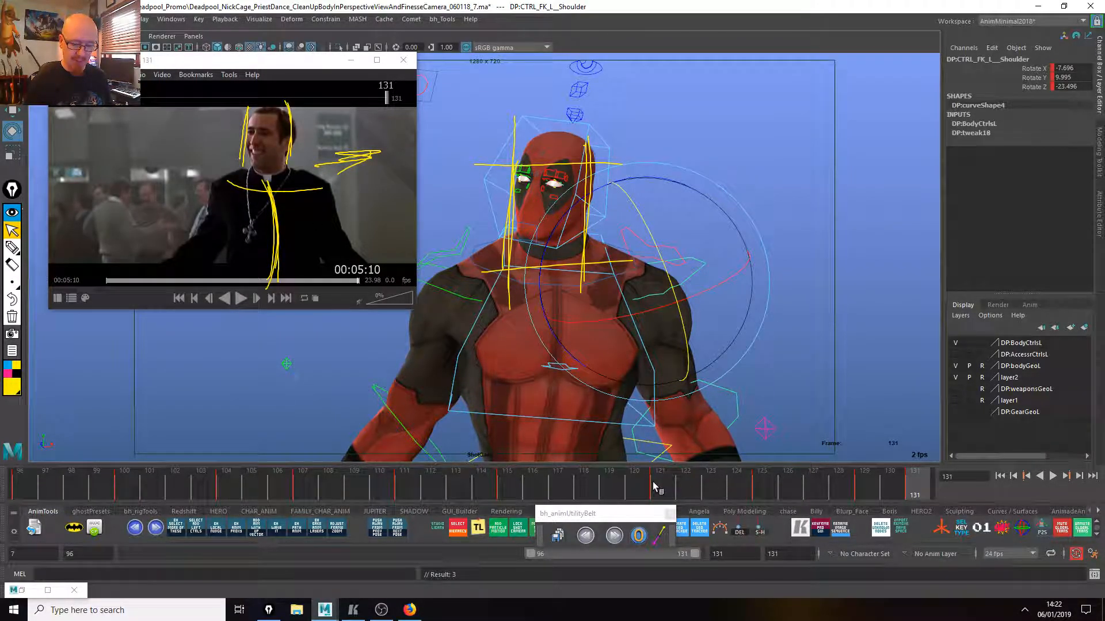
Play back the range and refine the neck pivot rotation to about X -3.982, Y -0.334, Z 5.406 at frame 131.
{"action": "key", "text": "alt+v"}
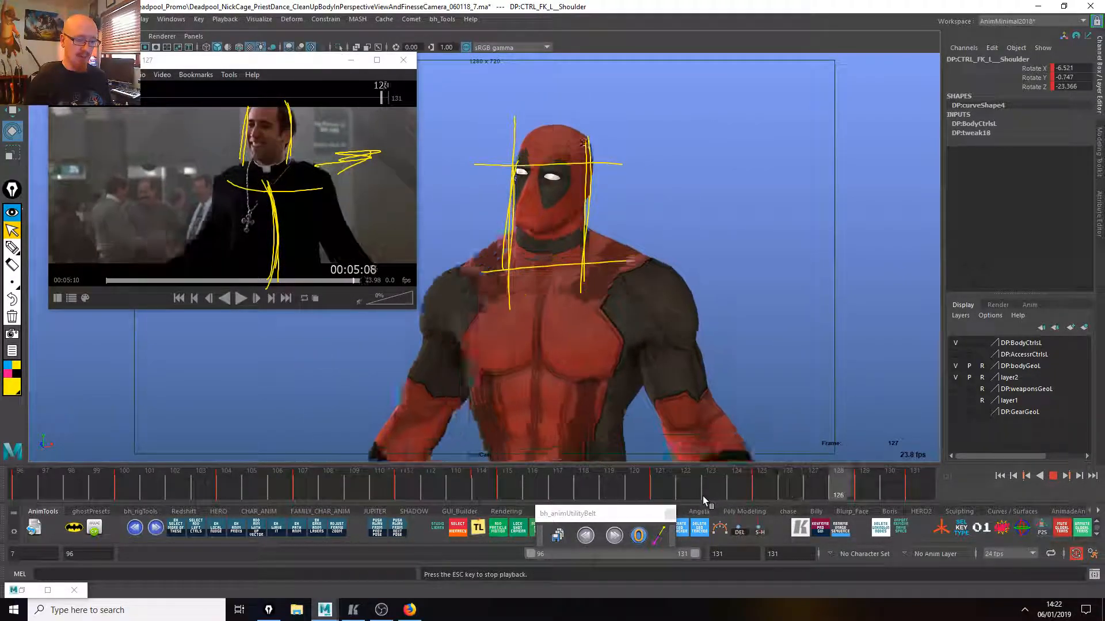
{"action": "left_click", "coordinate": [776, 495]}
{"action": "left_click_drag", "start_coordinate": [829, 492], "coordinate": [916, 482]}
{"action": "left_click", "coordinate": [573, 283]}
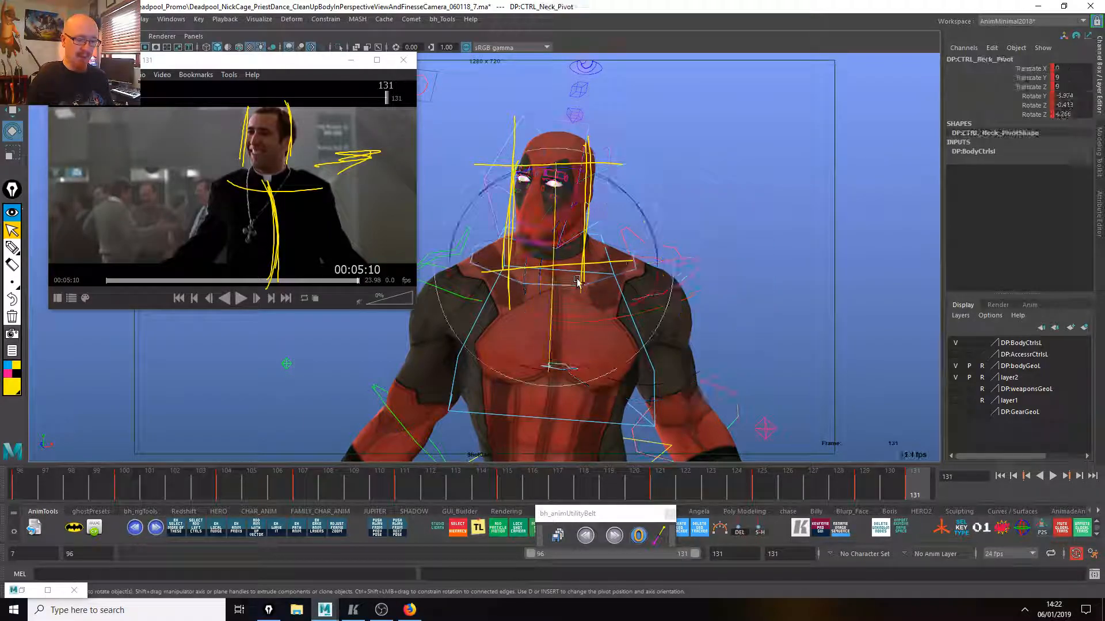
{"action": "left_click_drag", "start_coordinate": [656, 232], "coordinate": [652, 231]}
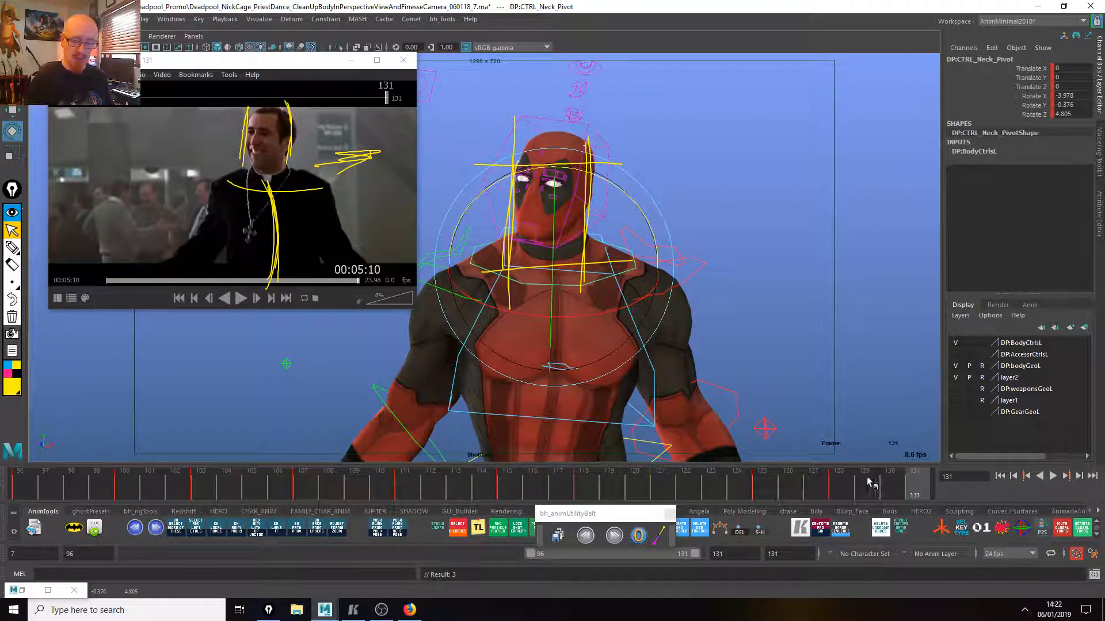
{"action": "key", "text": "alt+v"}
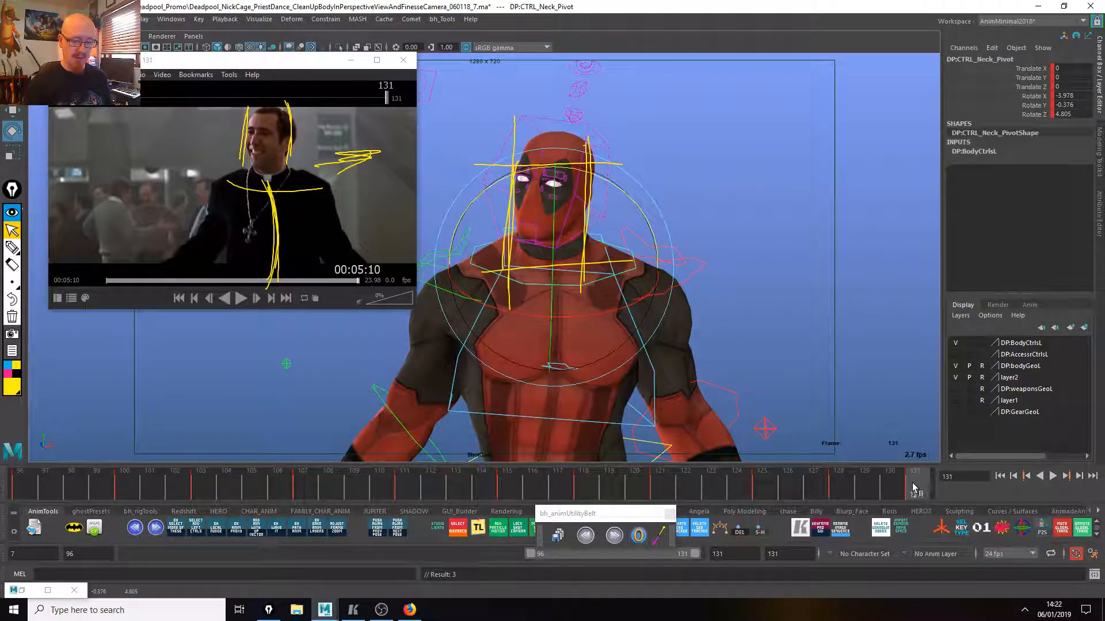
{"action": "left_click_drag", "start_coordinate": [655, 235], "coordinate": [655, 234]}
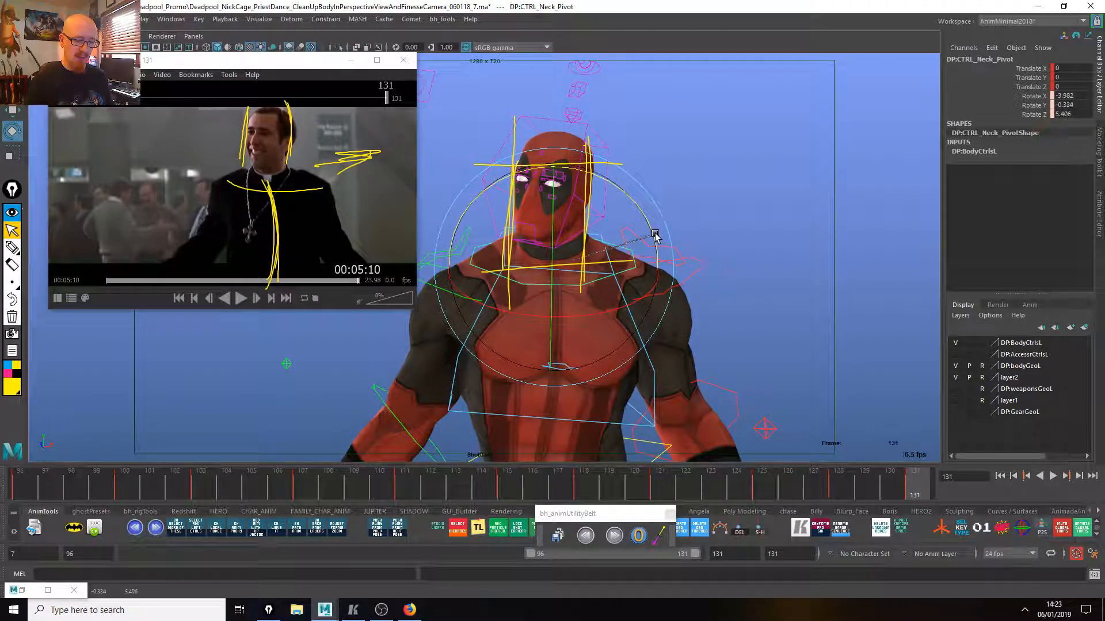
Play back the updated pose, erase all drawn guide lines from the screen and deselect the neck control.
{"action": "key", "text": "alt+v"}
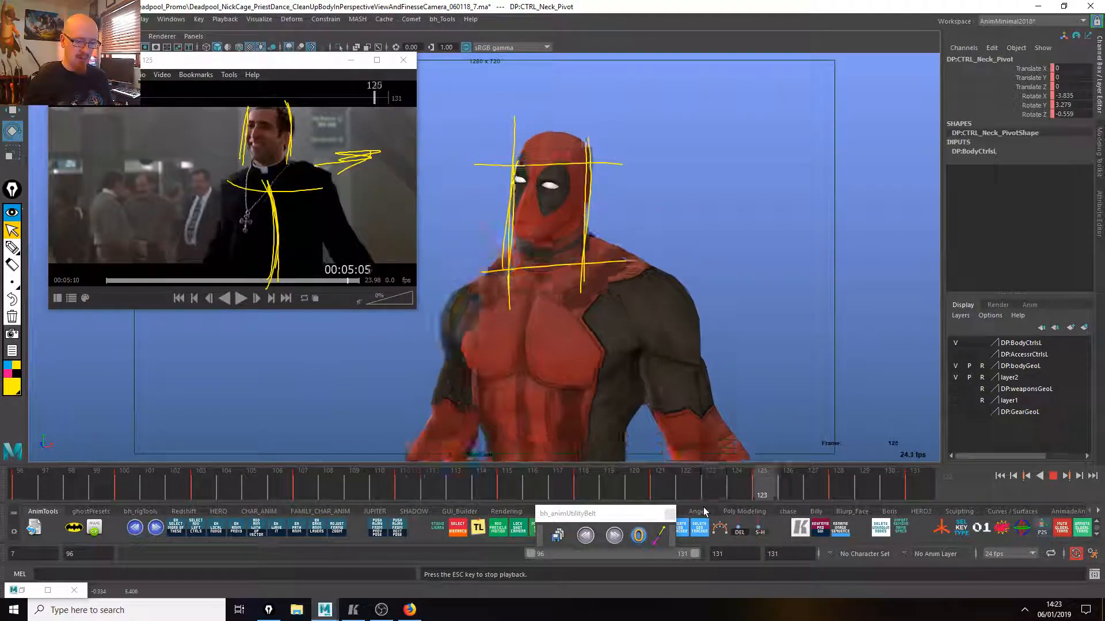
{"action": "key", "text": "Escape"}
{"action": "left_click", "coordinate": [12, 316]}
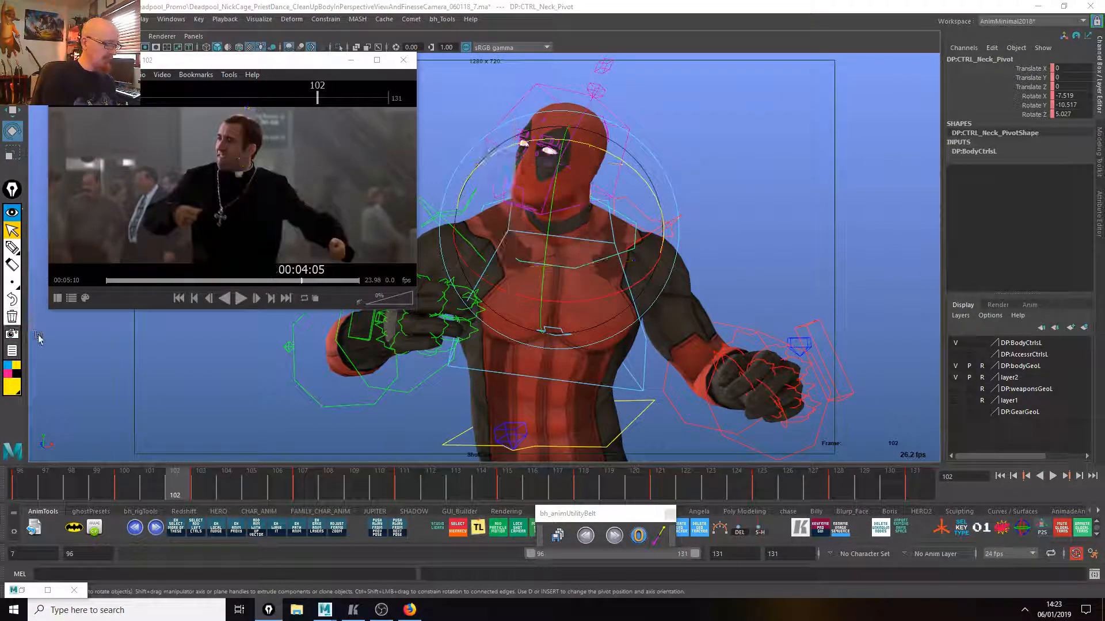
{"action": "left_click", "coordinate": [762, 275]}
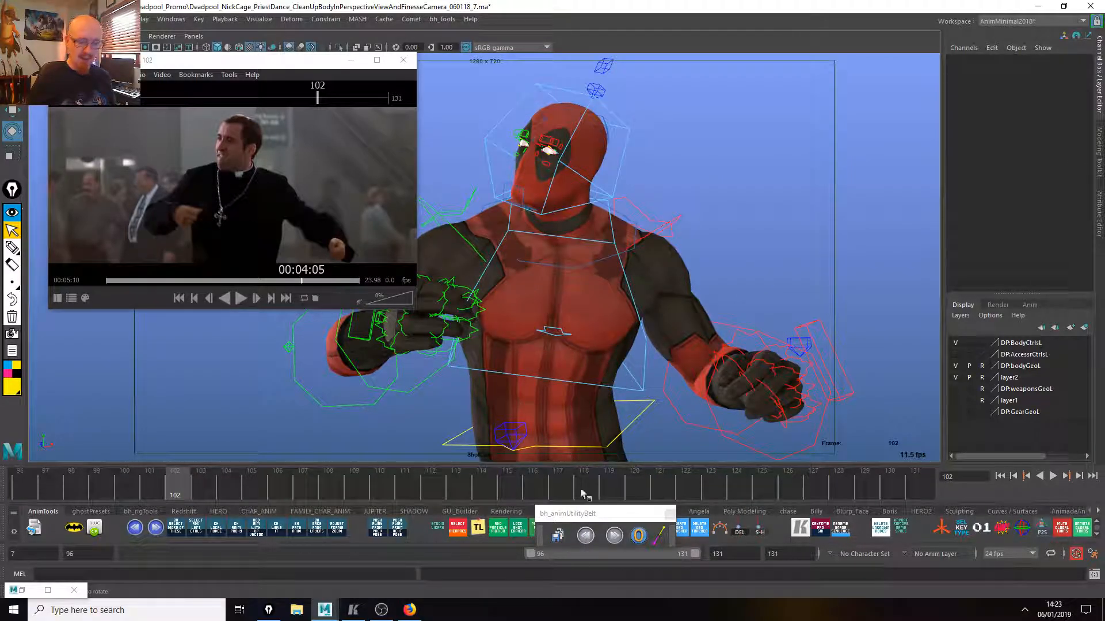
Play back and scrub the frames from 96 to 131 to compare Deadpool's ending motion with the priest reference video.
{"action": "key", "text": "alt+v"}
{"action": "left_click_drag", "start_coordinate": [525, 473], "coordinate": [405, 494]}
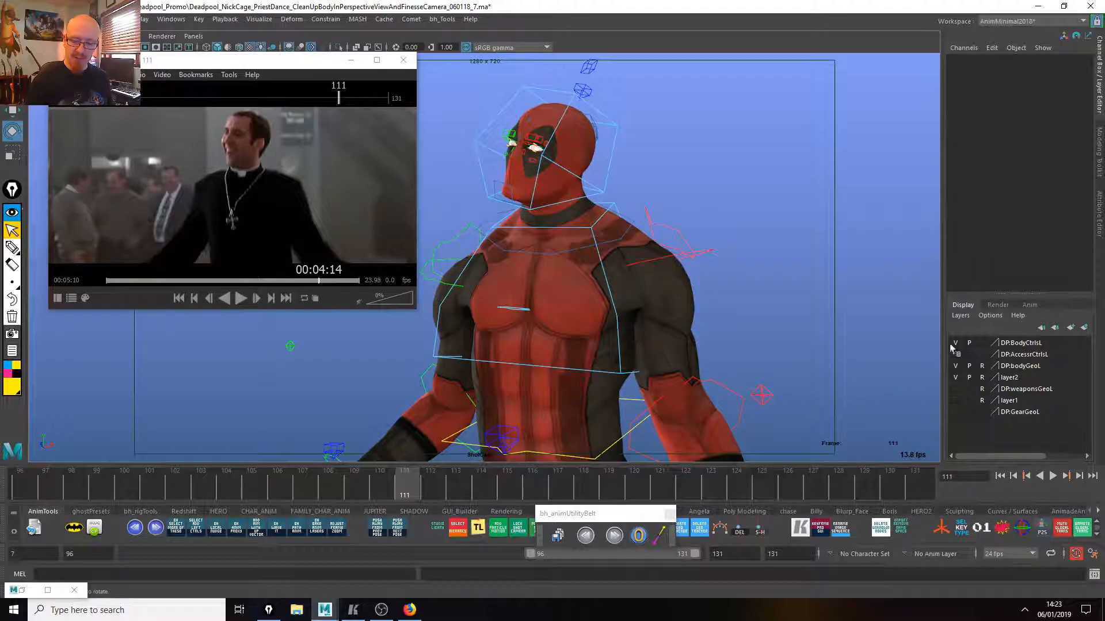
{"action": "left_click_drag", "start_coordinate": [610, 490], "coordinate": [481, 490]}
{"action": "key", "text": "alt+v"}
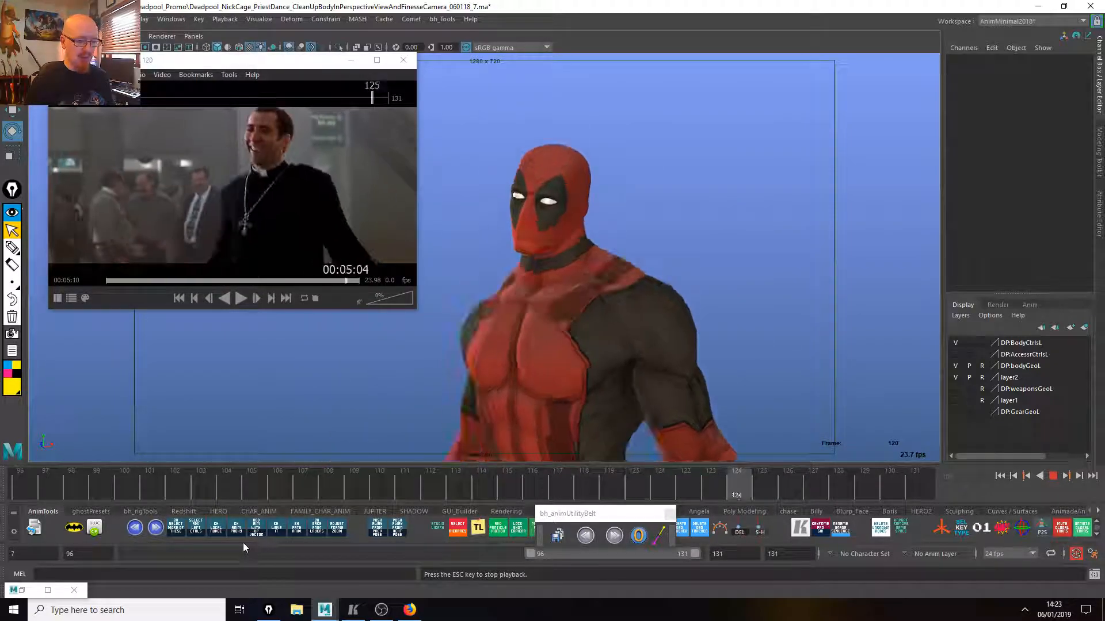
{"action": "key", "text": "Escape"}
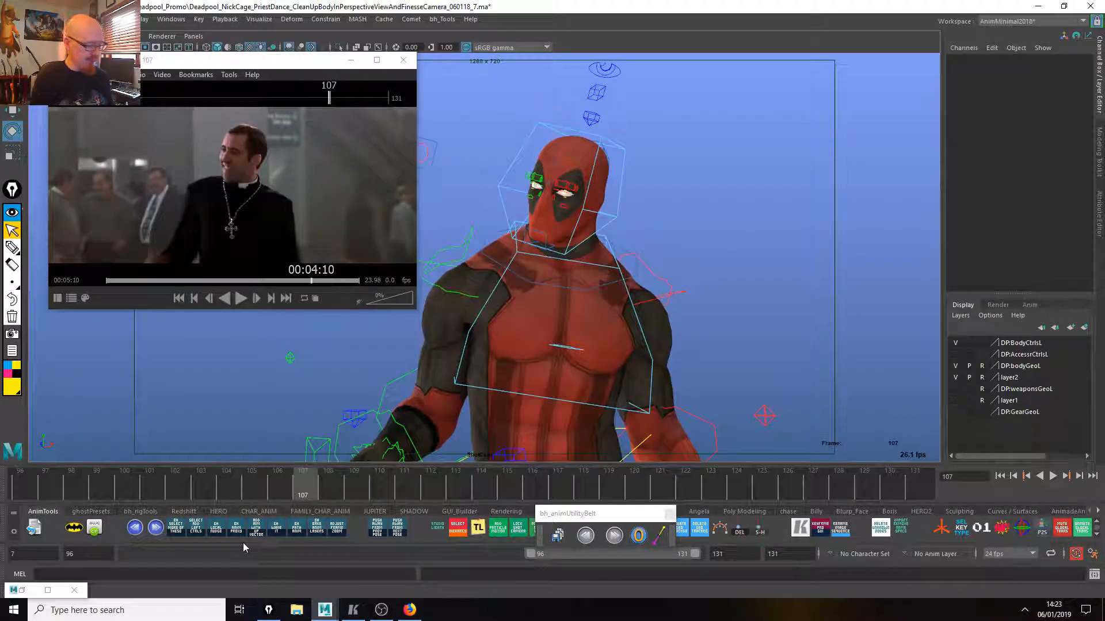
Open the aweControlPicker, select all of Deadpool's controls with its ALL set, clear the selection and close the picker.
{"action": "left_click", "coordinate": [155, 528]}
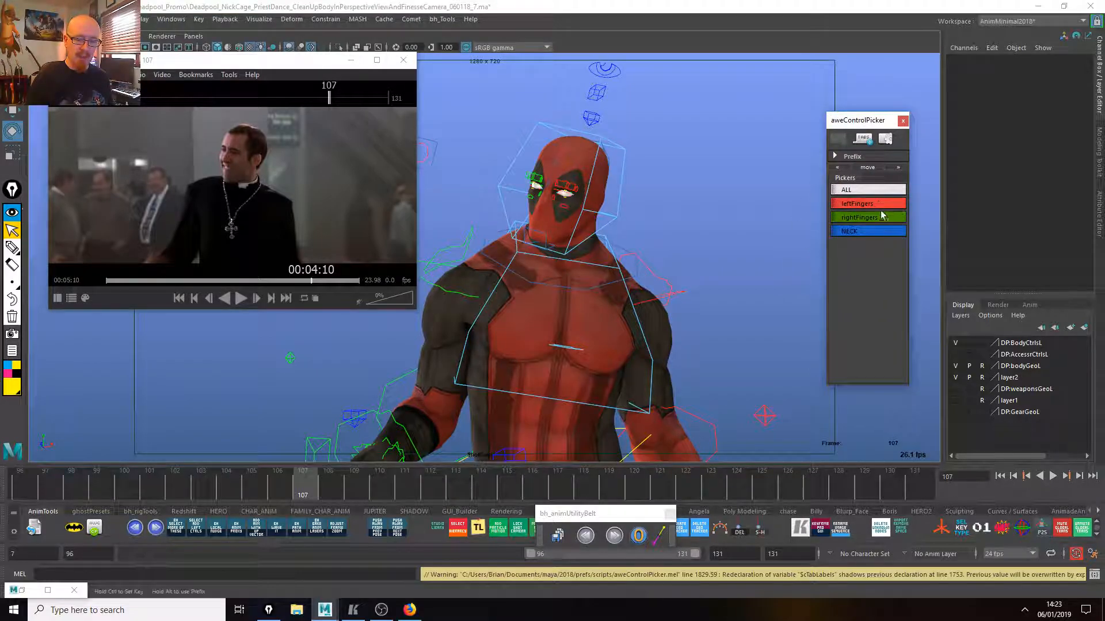
{"action": "key", "text": "ctrl+a"}
{"action": "left_click", "coordinate": [874, 216]}
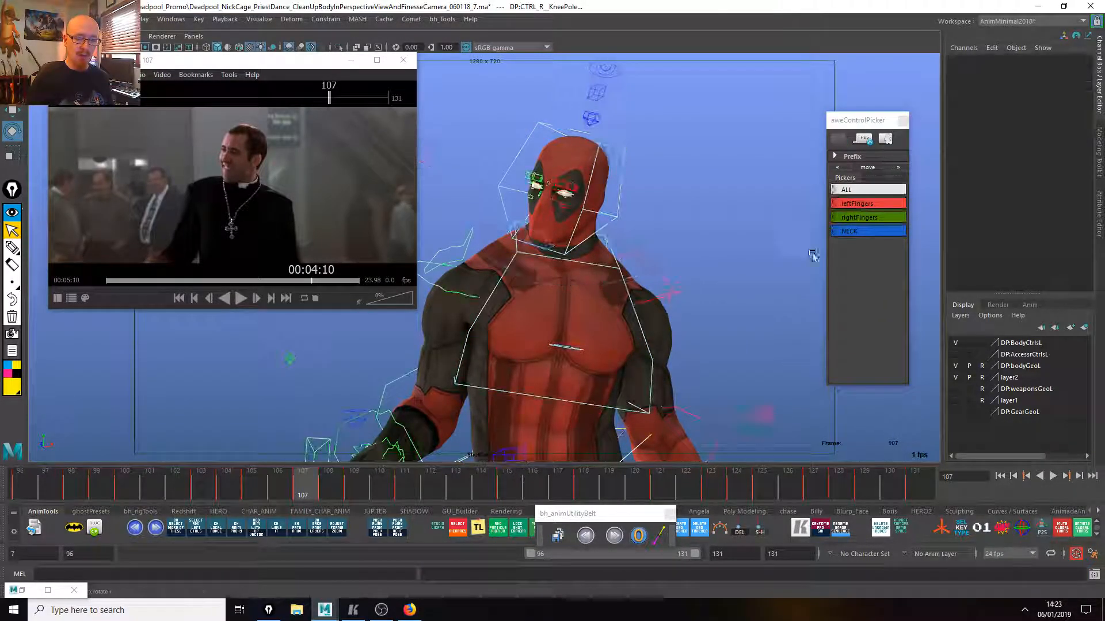
{"action": "left_click", "coordinate": [783, 279]}
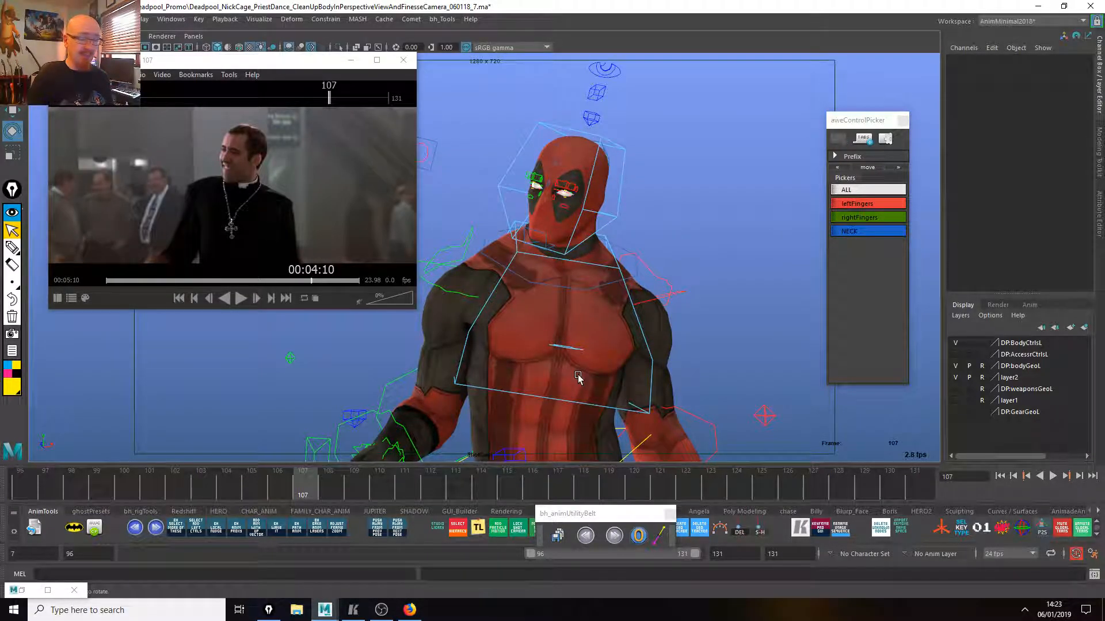
{"action": "left_click", "coordinate": [902, 121]}
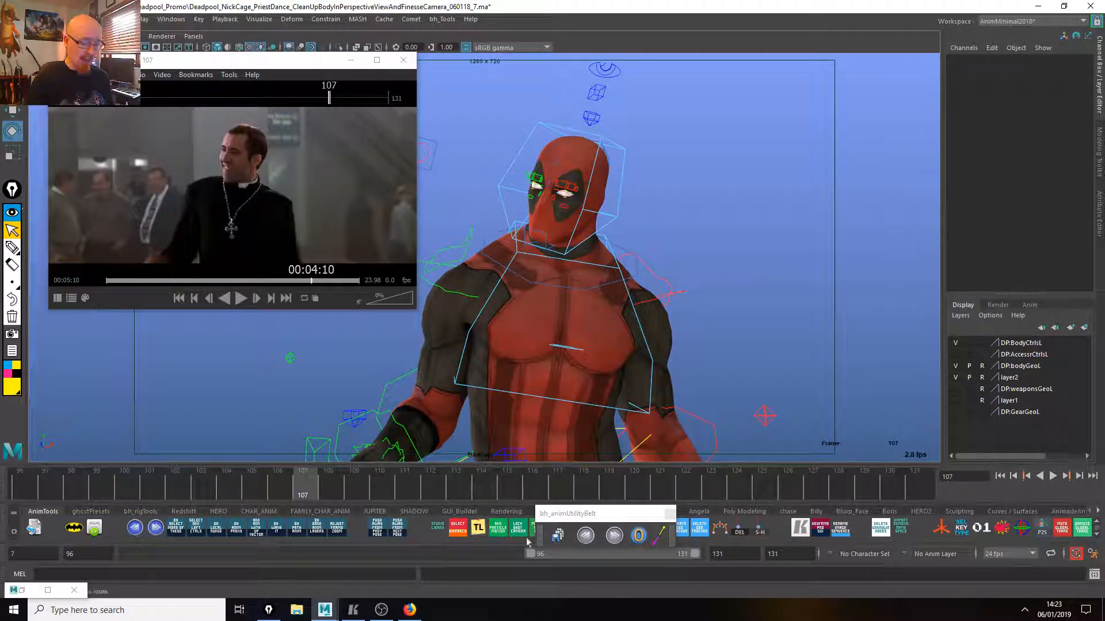
Move the bh_animUtilityBelt window off the shelf tools, open the AnimSchoolPicker and place its window over the viewport.
{"action": "left_click_drag", "start_coordinate": [610, 513], "coordinate": [718, 498]}
{"action": "left_click", "coordinate": [601, 527]}
{"action": "left_click_drag", "start_coordinate": [923, 76], "coordinate": [840, 79]}
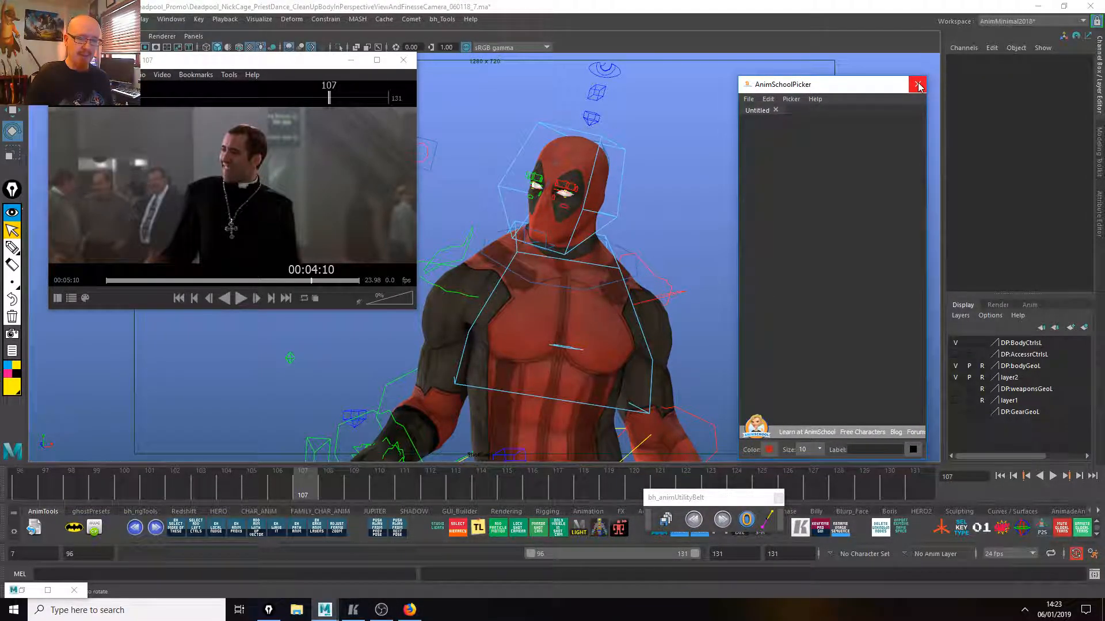
Close the AnimSchoolPicker, play back the animation and move the bh_animUtilityBelt window off the shelf tools.
{"action": "left_click", "coordinate": [918, 86]}
{"action": "key", "text": "alt+v"}
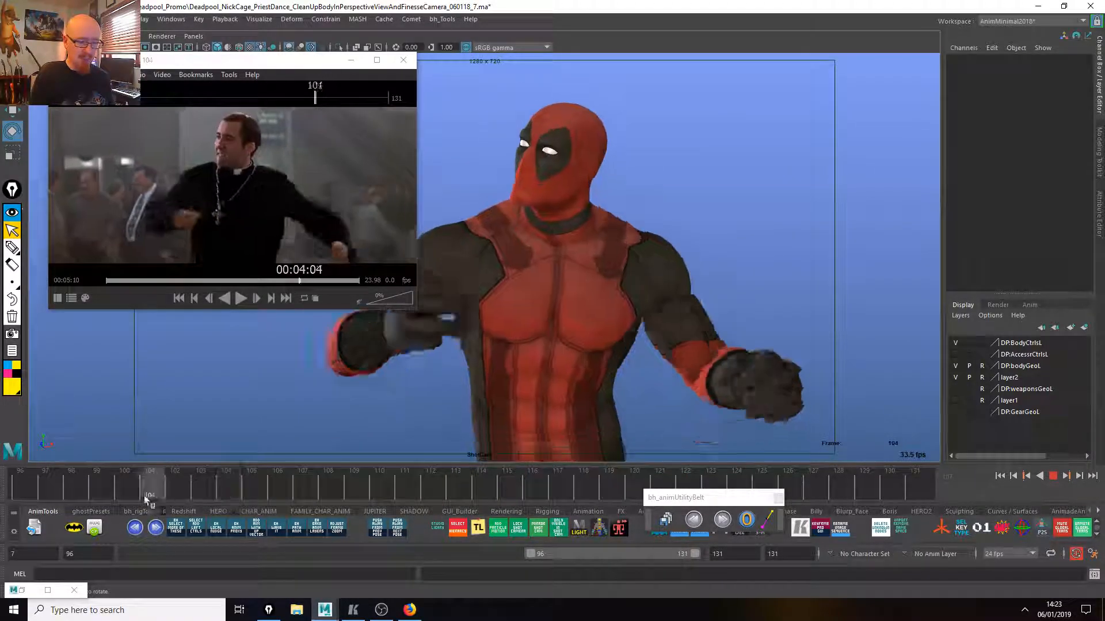
{"action": "key", "text": "alt+v"}
{"action": "left_click_drag", "start_coordinate": [699, 498], "coordinate": [719, 495]}
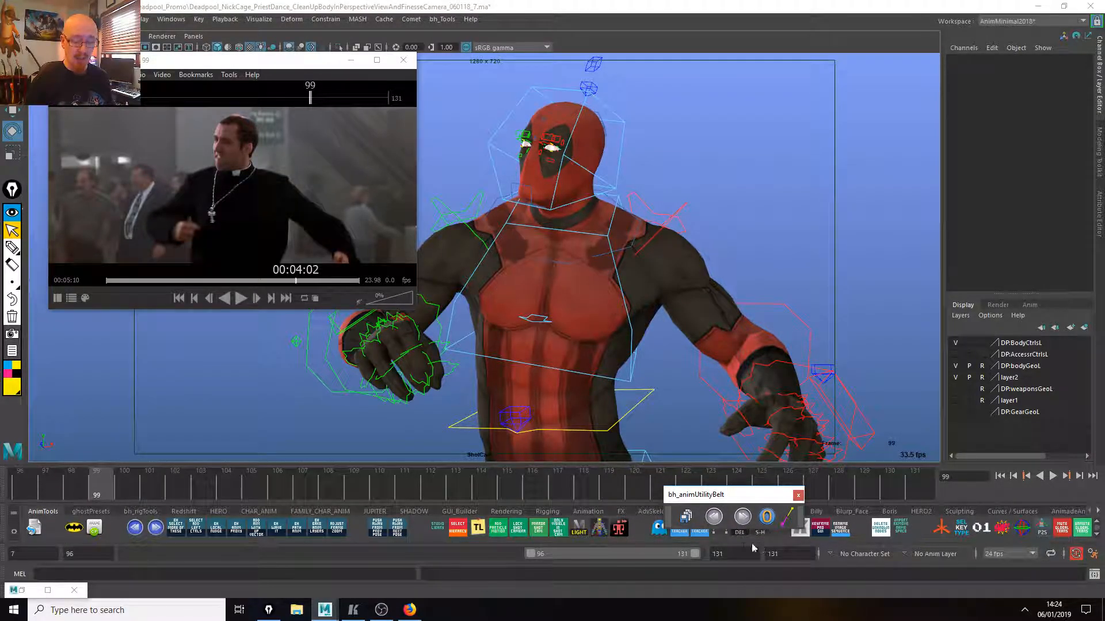
{"action": "left_click_drag", "start_coordinate": [726, 498], "coordinate": [505, 528]}
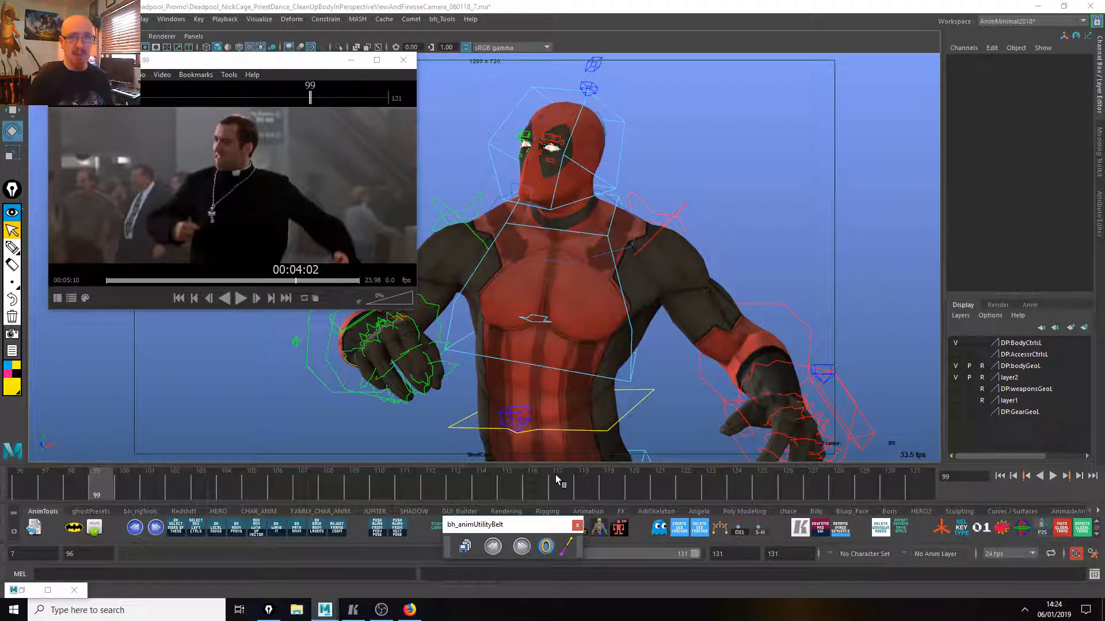
Select the chest control and scrub the ending frames against the priest reference video to examine the chest's turn around frame 125.
{"action": "left_click_drag", "start_coordinate": [480, 480], "coordinate": [275, 502]}
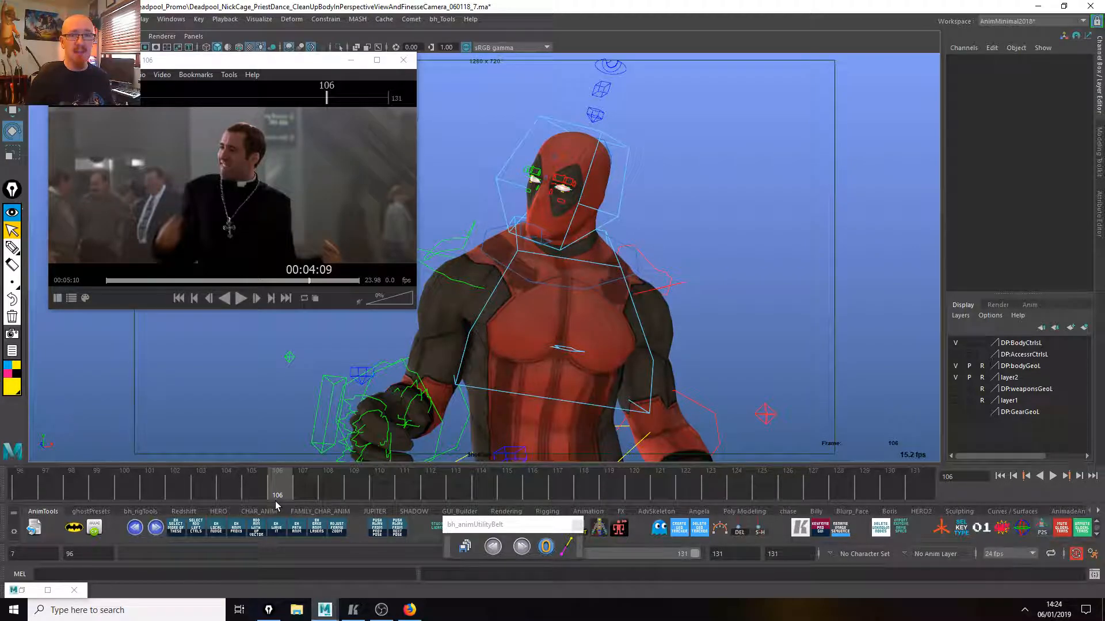
{"action": "left_click_drag", "start_coordinate": [296, 493], "coordinate": [794, 494]}
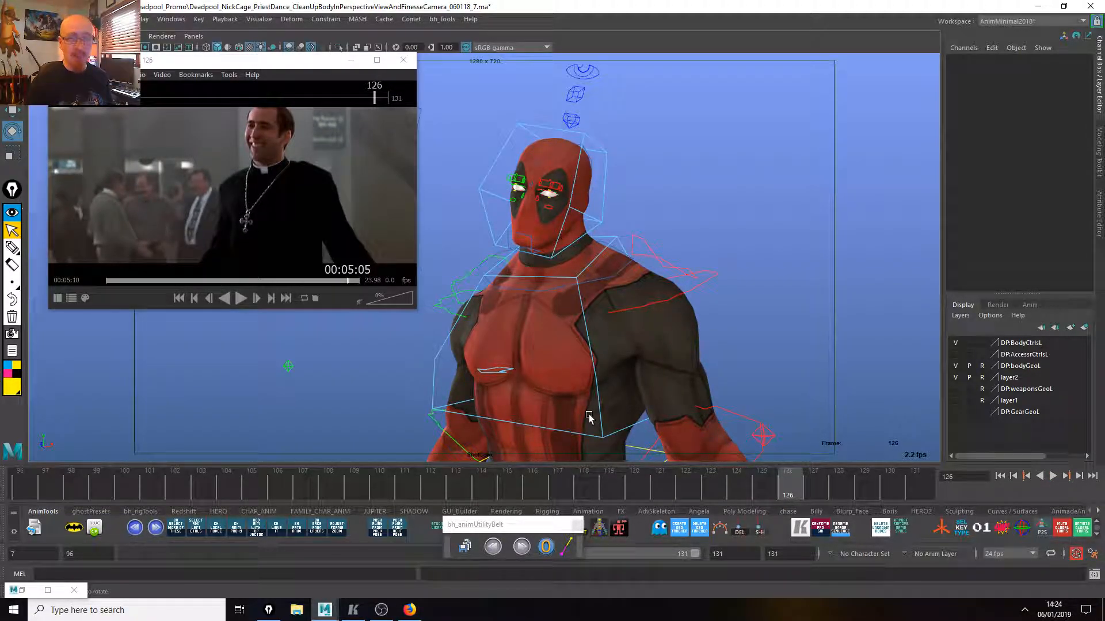
{"action": "left_click", "coordinate": [607, 437]}
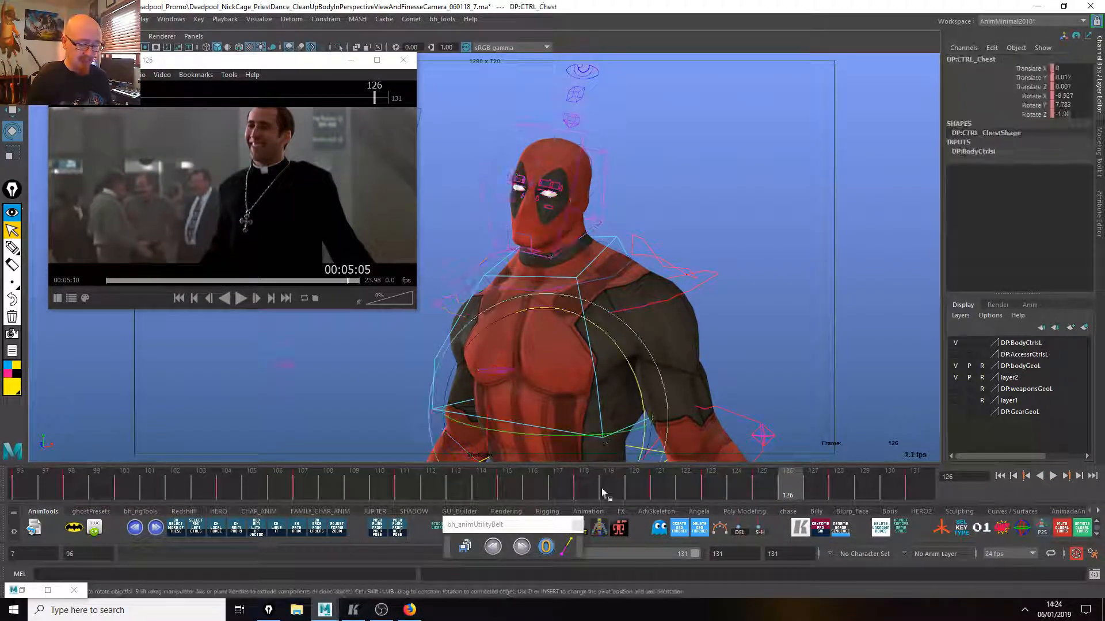
{"action": "left_click_drag", "start_coordinate": [507, 524], "coordinate": [334, 519]}
{"action": "left_click", "coordinate": [588, 489]}
{"action": "left_click_drag", "start_coordinate": [588, 489], "coordinate": [837, 491]}
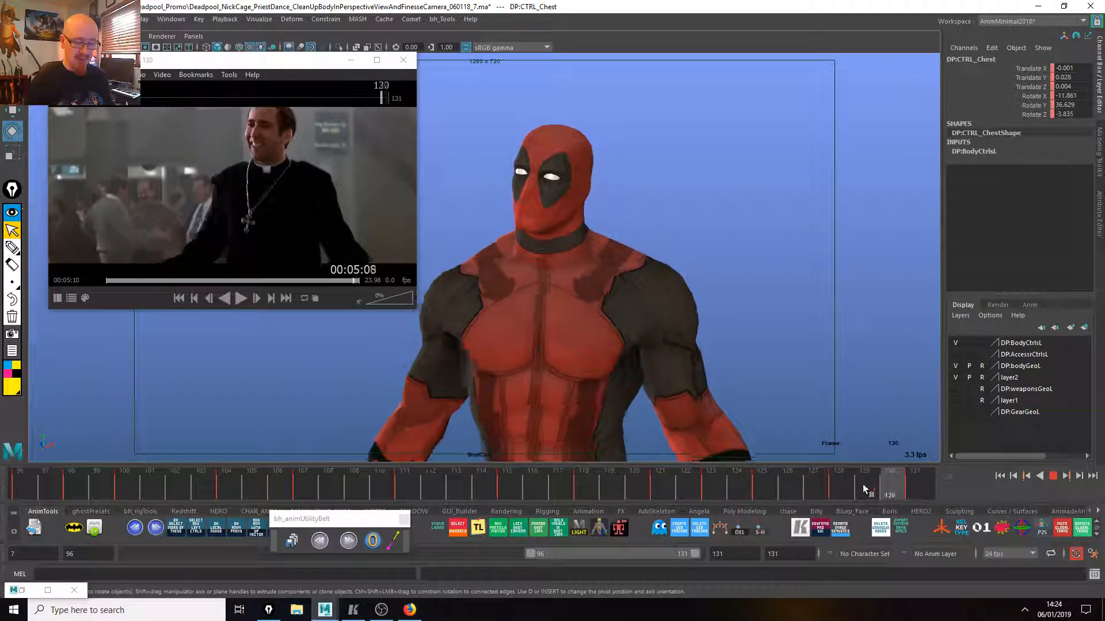
{"action": "left_click", "coordinate": [577, 477]}
{"action": "left_click_drag", "start_coordinate": [578, 475], "coordinate": [769, 488]}
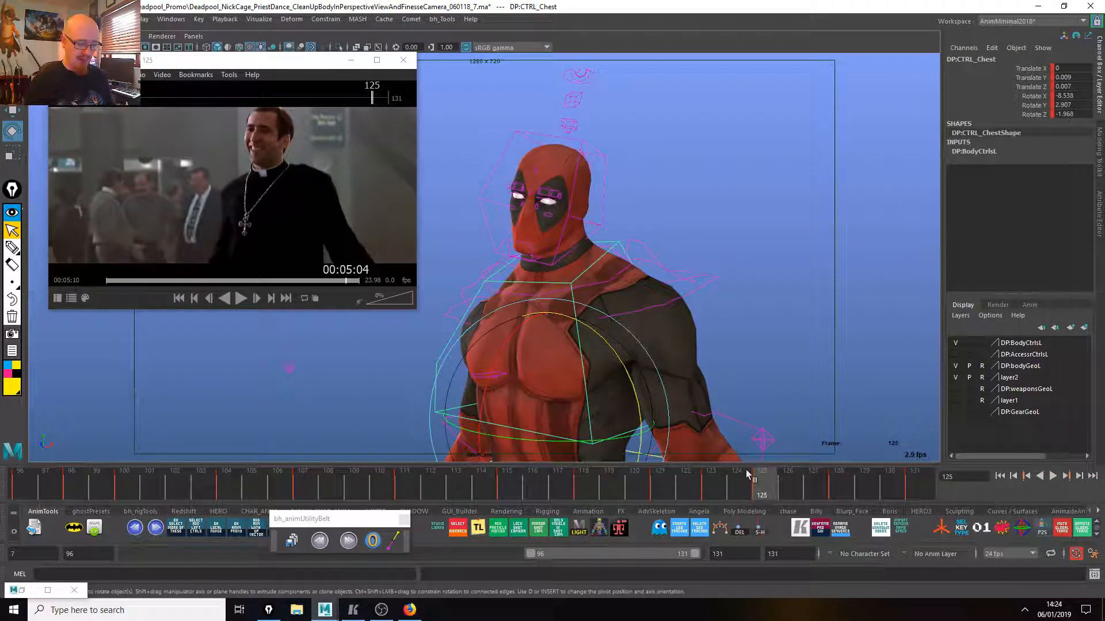
Minimise the reference video, open the Graph Editor in its place and isolate the chest's Rotate Y curve.
{"action": "key", "text": "g"}
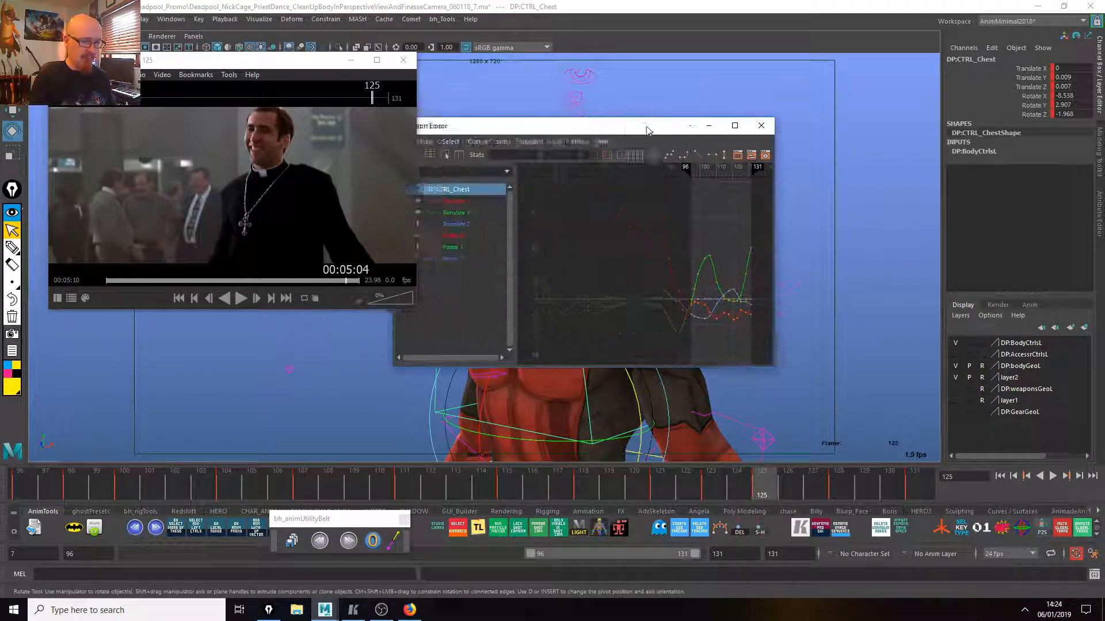
{"action": "left_click", "coordinate": [349, 62]}
{"action": "left_click_drag", "start_coordinate": [678, 134], "coordinate": [349, 138]}
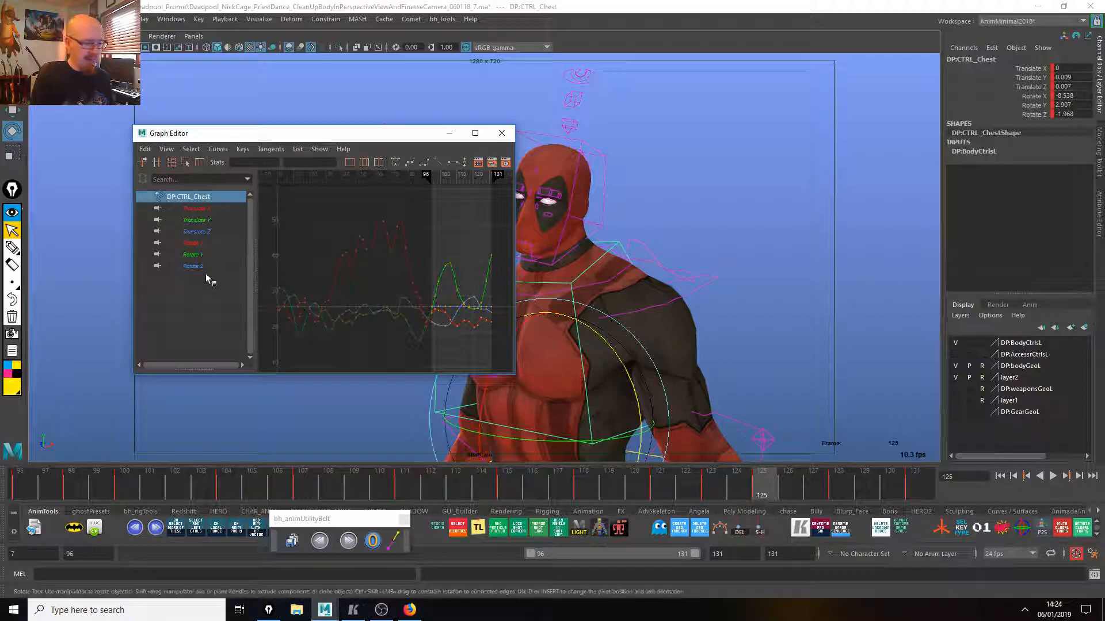
{"action": "left_click", "coordinate": [212, 255]}
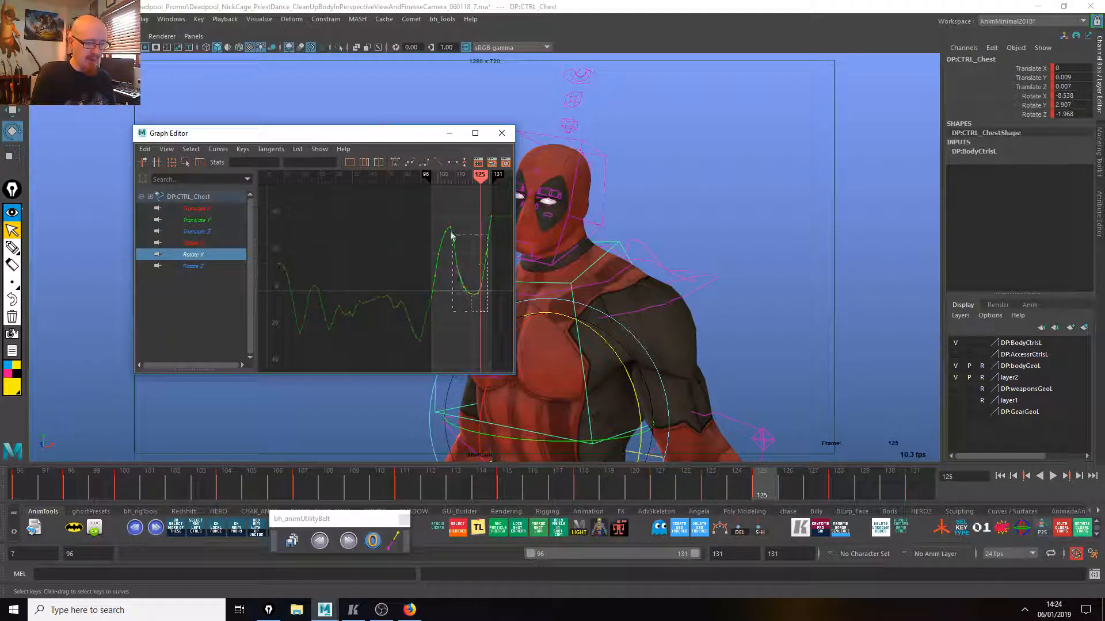
Raise the chest's Rotate Y keys to 26.493 at frame 128 and 4.47 at frame 125.
{"action": "key", "text": "f"}
{"action": "scroll", "coordinate": [387, 348], "scroll_direction": "up", "scroll_amount": 2}
{"action": "left_click", "coordinate": [393, 280]}
{"action": "key", "text": "w"}
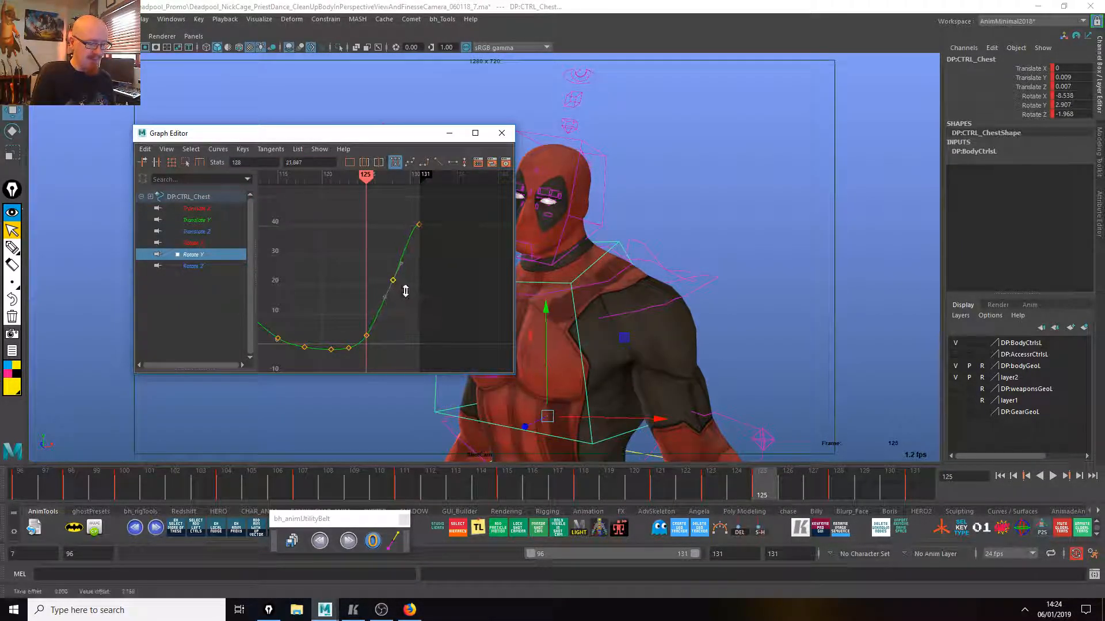
{"action": "middle_click_drag", "start_coordinate": [379, 343], "coordinate": [471, 313]}
{"action": "left_click", "coordinate": [389, 334]}
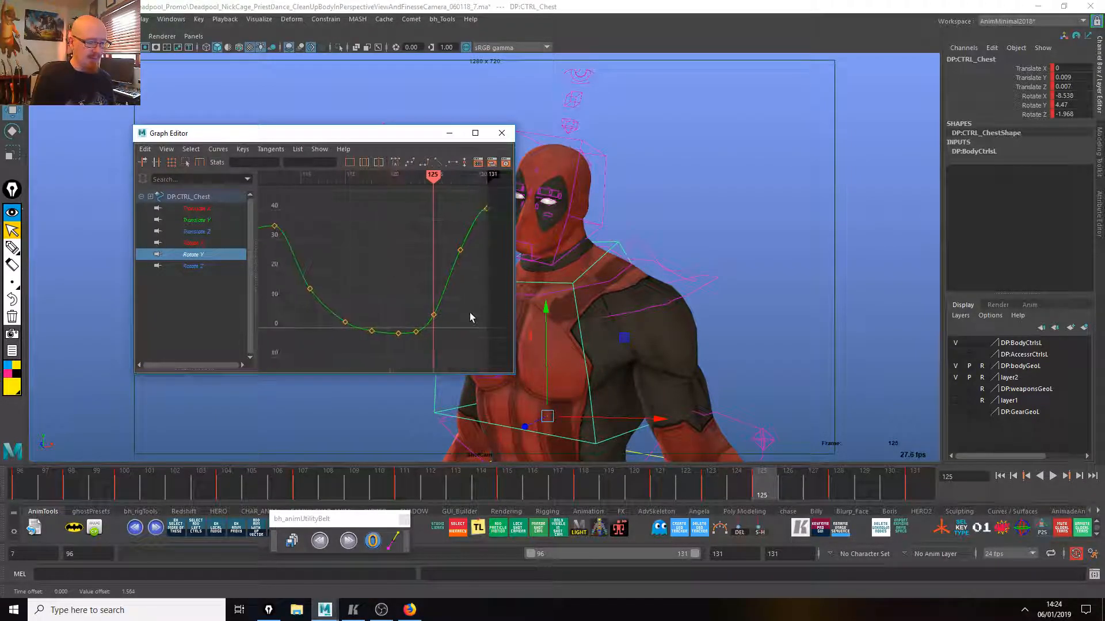
Move the Graph Editor clear of the character and play back the frames up to 131 to check the smoothed chest turn.
{"action": "left_click_drag", "start_coordinate": [407, 133], "coordinate": [308, 127]}
{"action": "key", "text": "alt+v"}
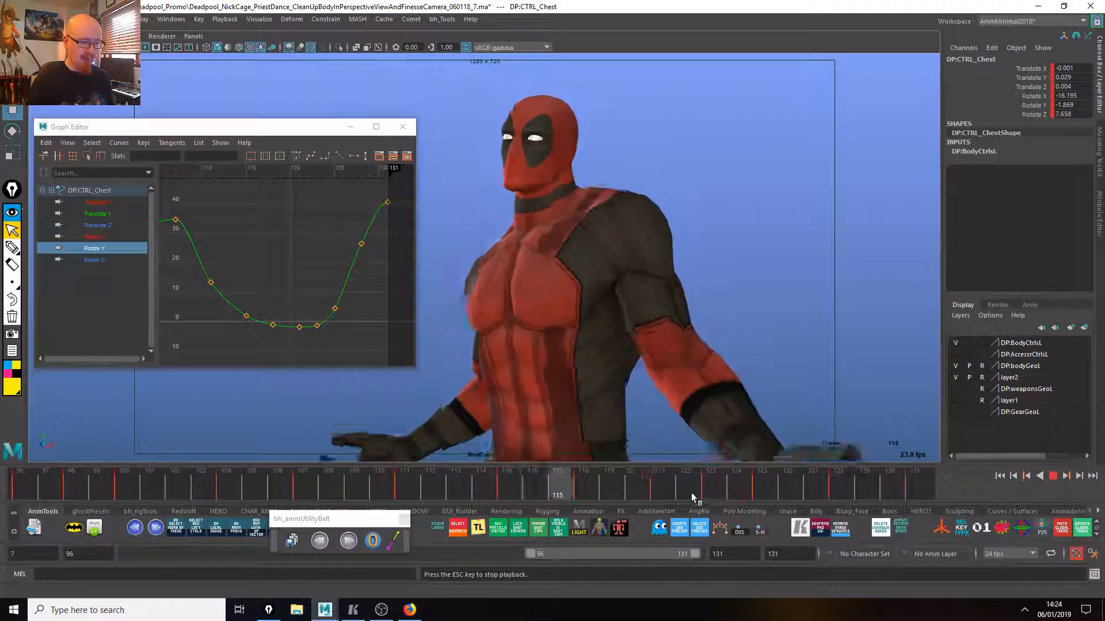
{"action": "key", "text": "alt+v"}
{"action": "key", "text": "alt+v"}
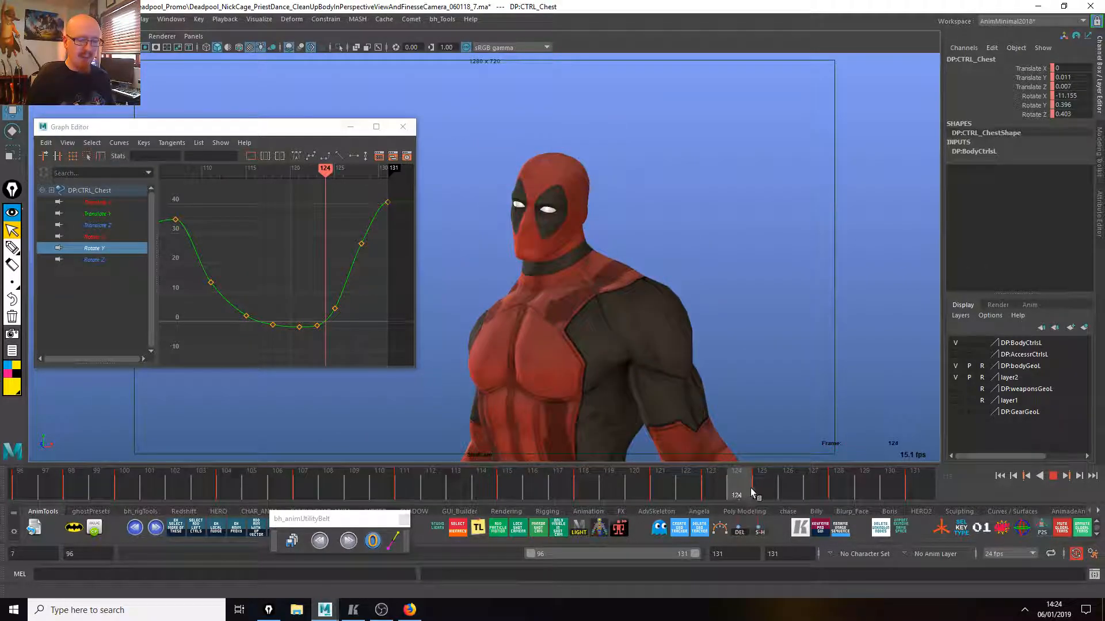
{"action": "key", "text": "alt+v"}
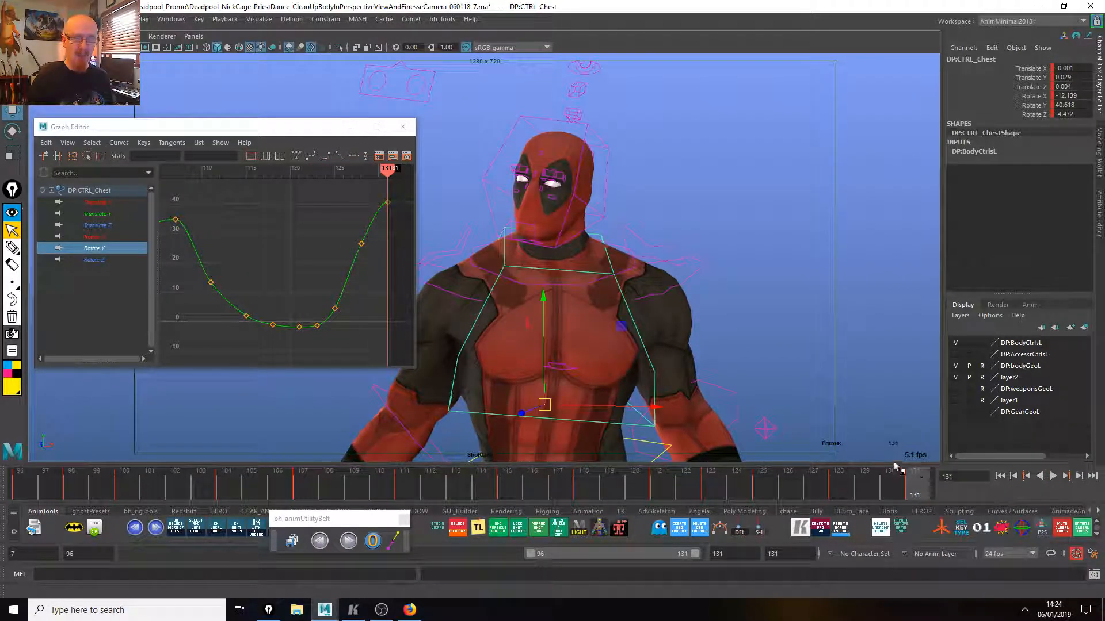
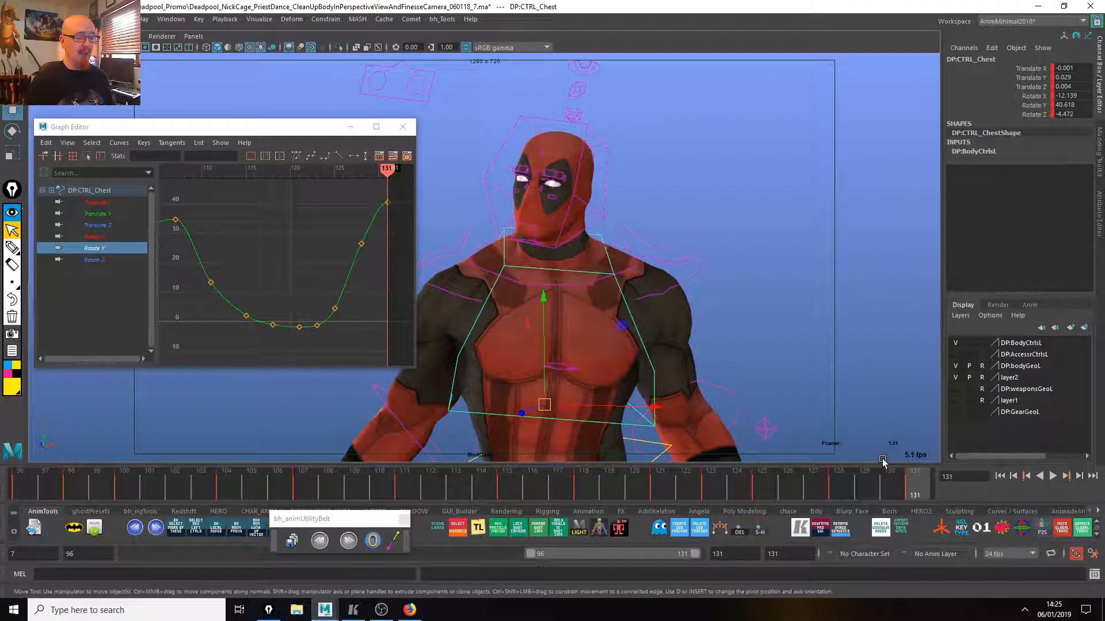
{"action": "left_click", "coordinate": [660, 493]}
{"action": "key", "text": "alt+v"}
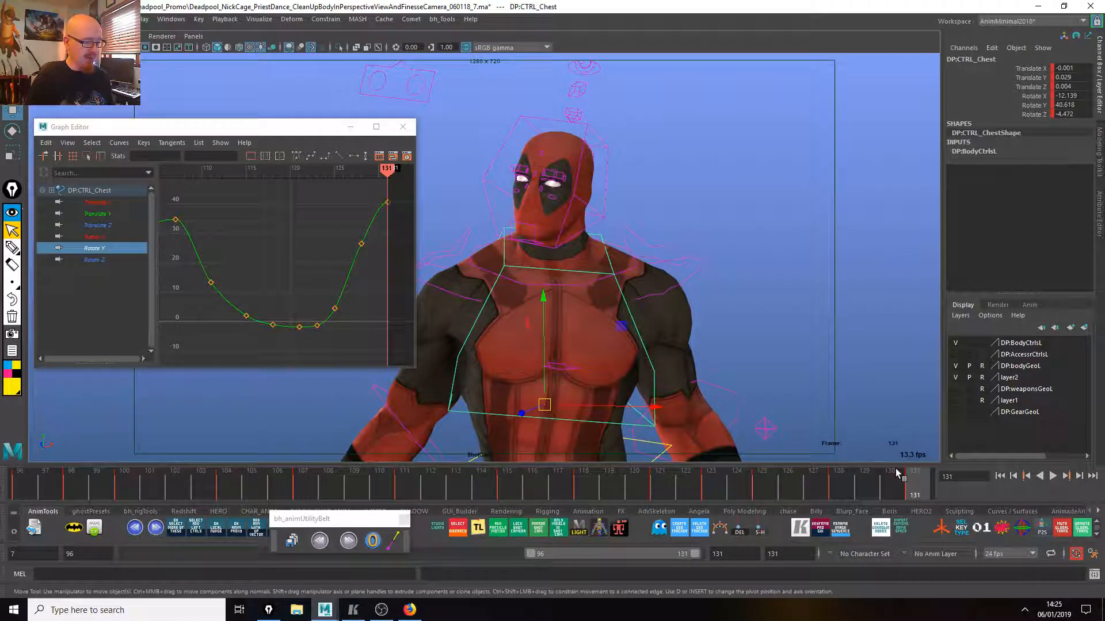
{"action": "key", "text": "alt+v"}
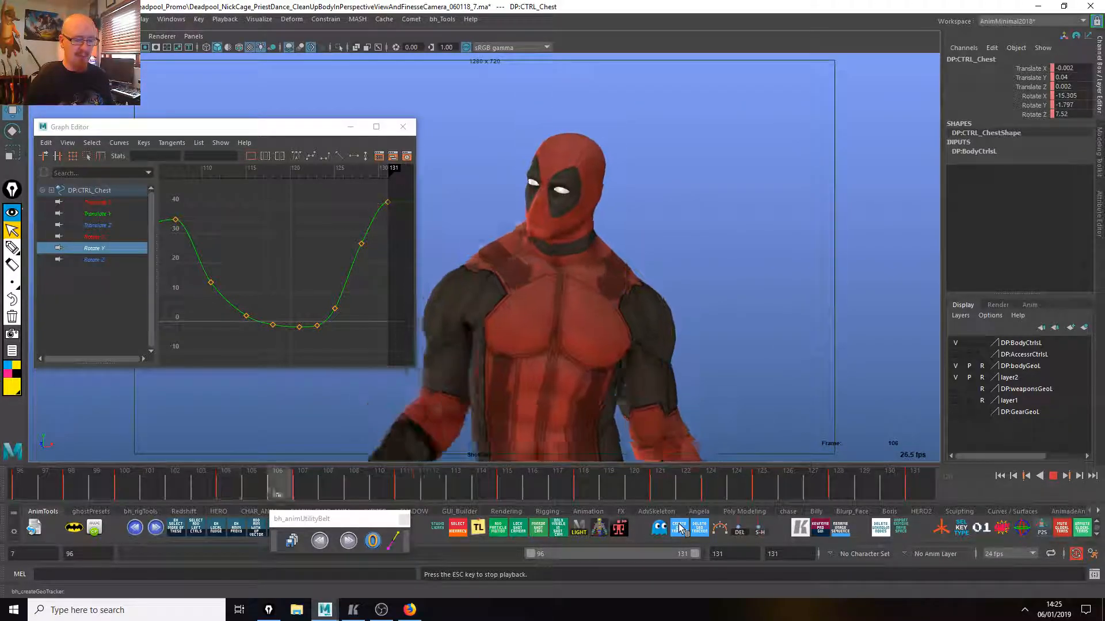
At frame 123, rotate Deadpool's head control to X 6.48, Y -7.806, Z -13.134.
{"action": "mouse_move", "coordinate": [587, 489]}
{"action": "left_mouse_down"}
{"action": "mouse_move", "coordinate": [912, 486]}
{"action": "mouse_move", "coordinate": [617, 478]}
{"action": "mouse_move", "coordinate": [708, 493]}
{"action": "left_mouse_up"}
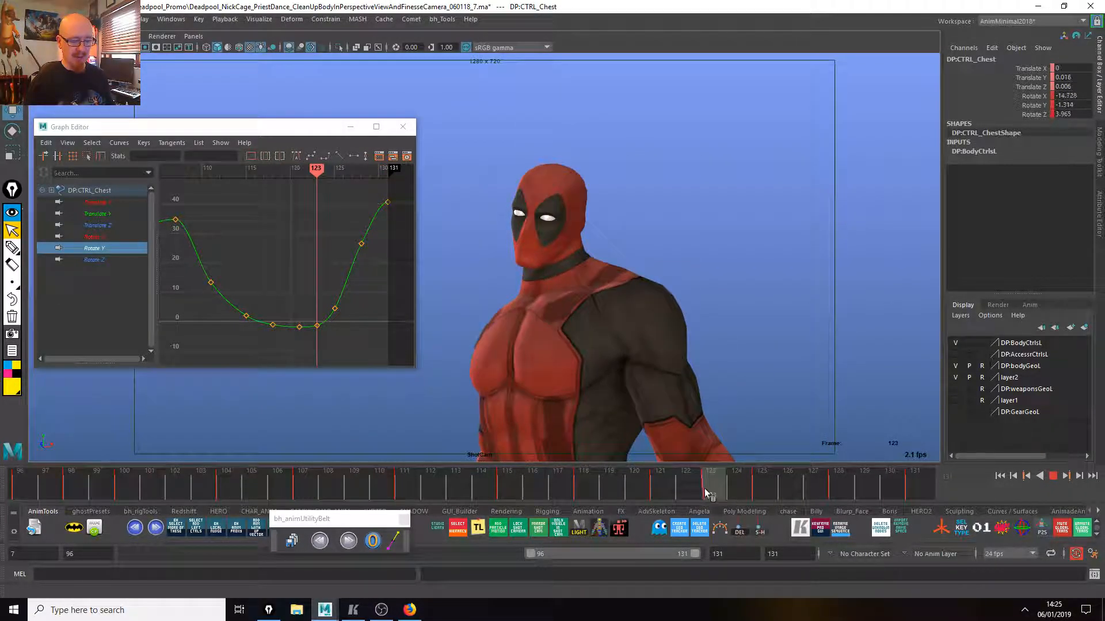
{"action": "key", "text": "e"}
{"action": "left_click", "coordinate": [612, 251]}
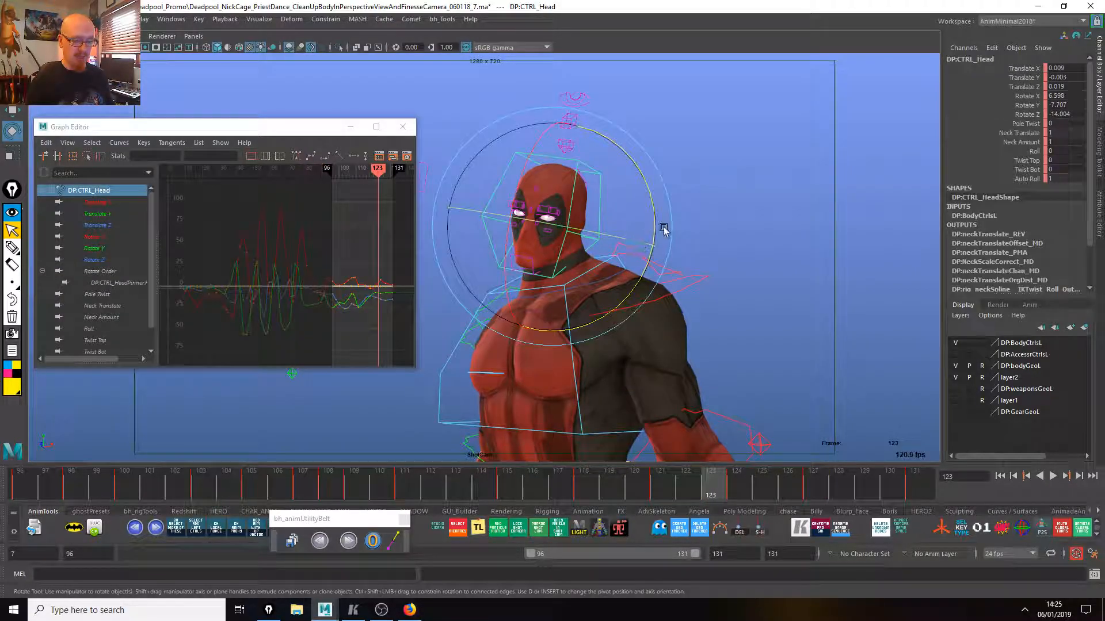
{"action": "left_click_drag", "start_coordinate": [652, 257], "coordinate": [650, 257]}
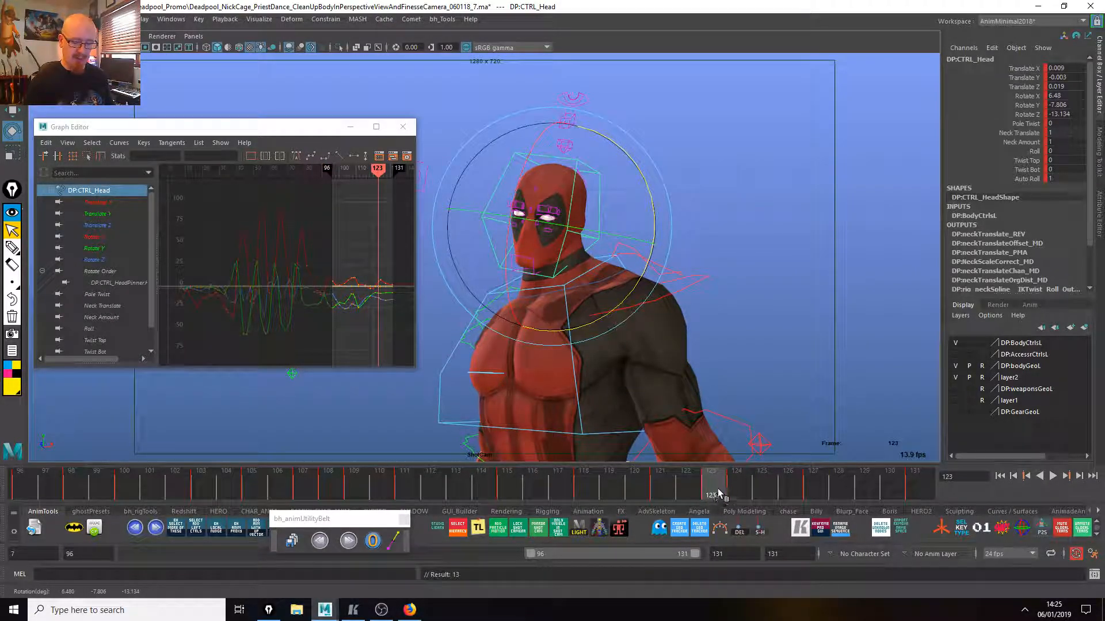
Rotate the head control at frame 131 to X 2.332, Y -7.147, Z -14.285 and play back the motion.
{"action": "key", "text": "alt+v"}
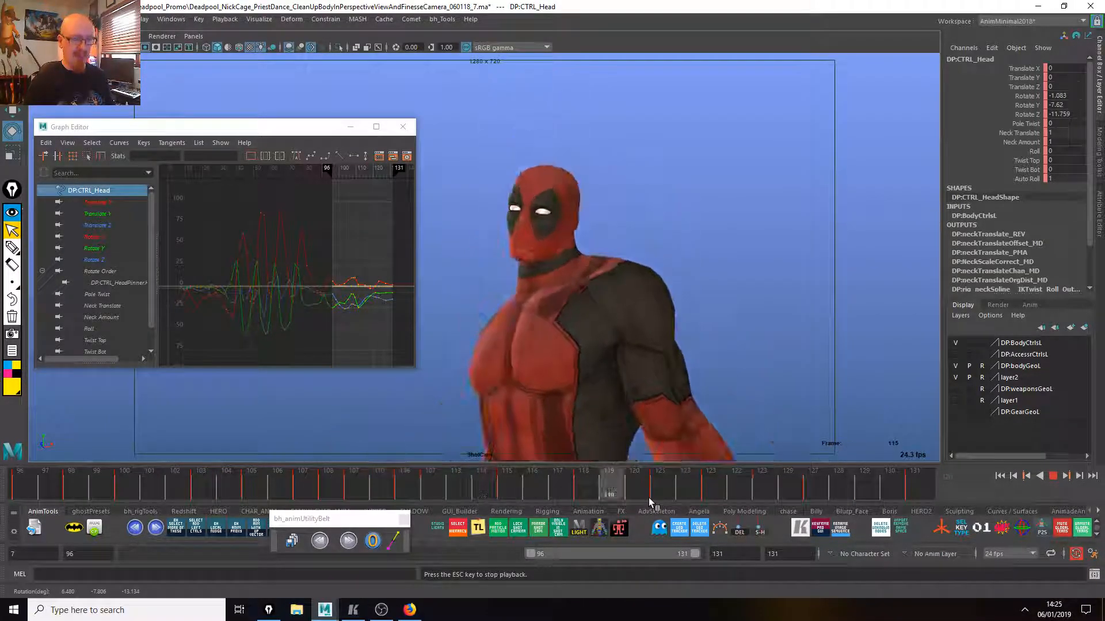
{"action": "left_click_drag", "start_coordinate": [653, 502], "coordinate": [909, 486]}
{"action": "key", "text": "e"}
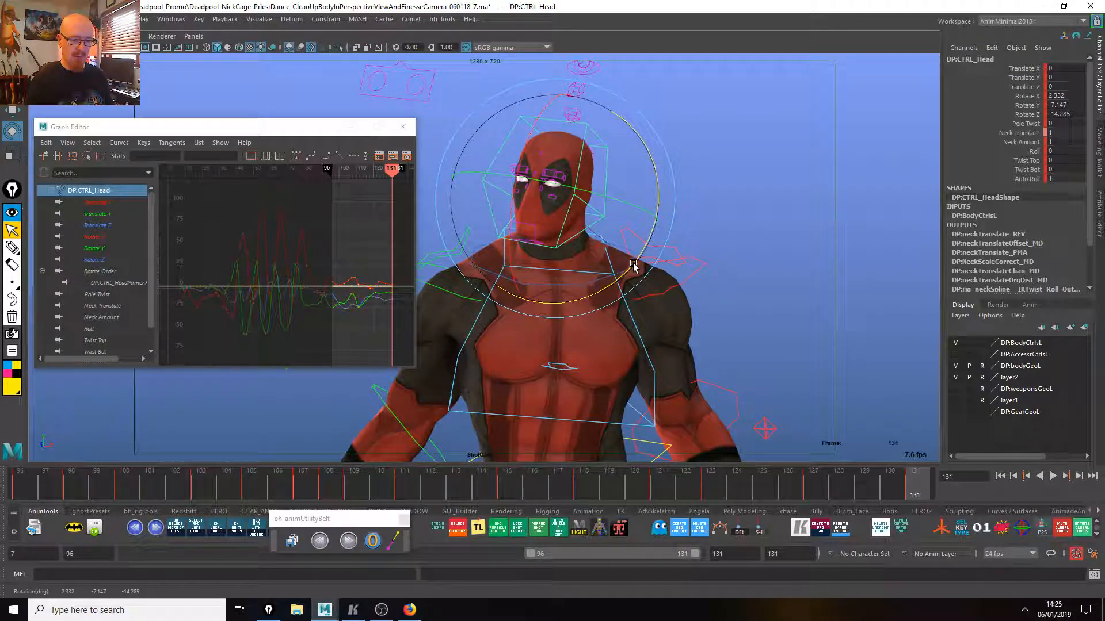
{"action": "key", "text": "alt+v"}
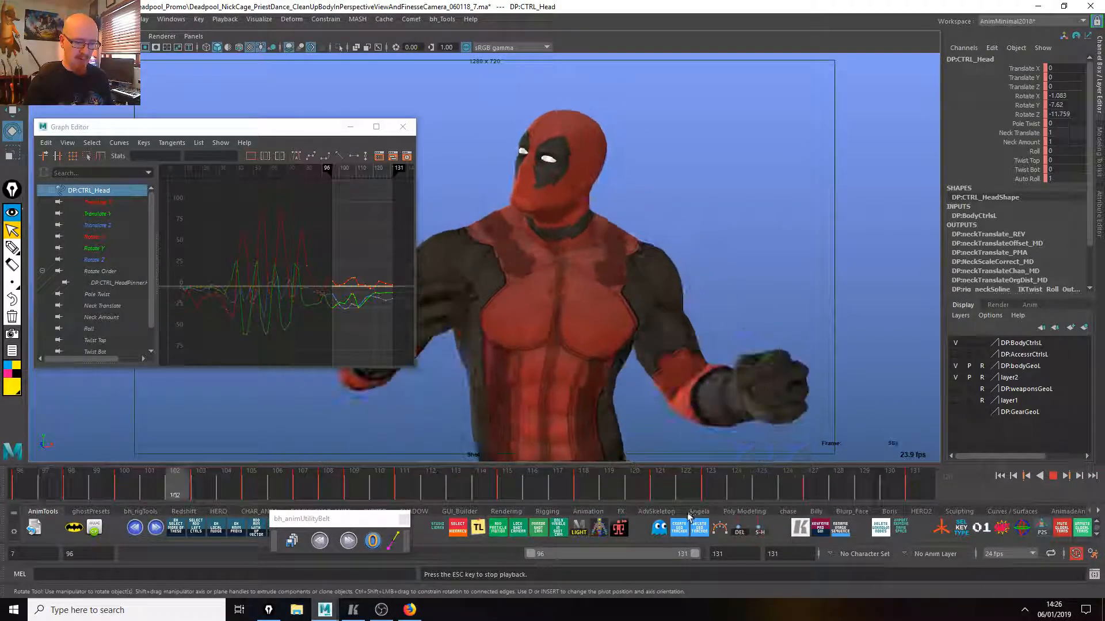
{"action": "key", "text": "Escape"}
Isolate the chest control's Rotate Z curve and delete its key at frame 128.
{"action": "left_click", "coordinate": [758, 305]}
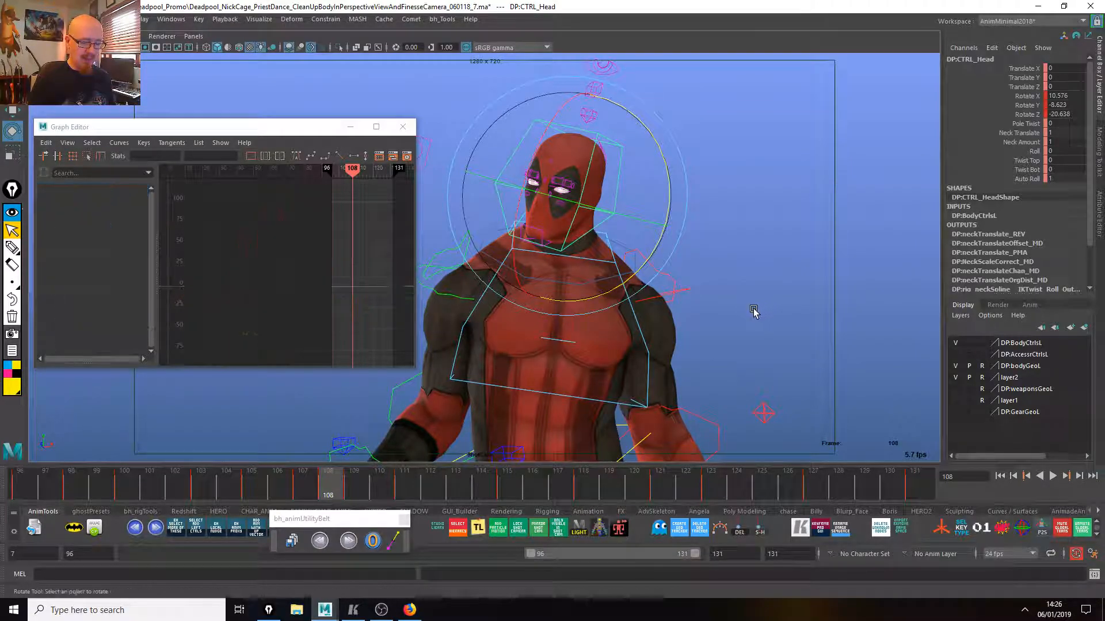
{"action": "left_click", "coordinate": [542, 392]}
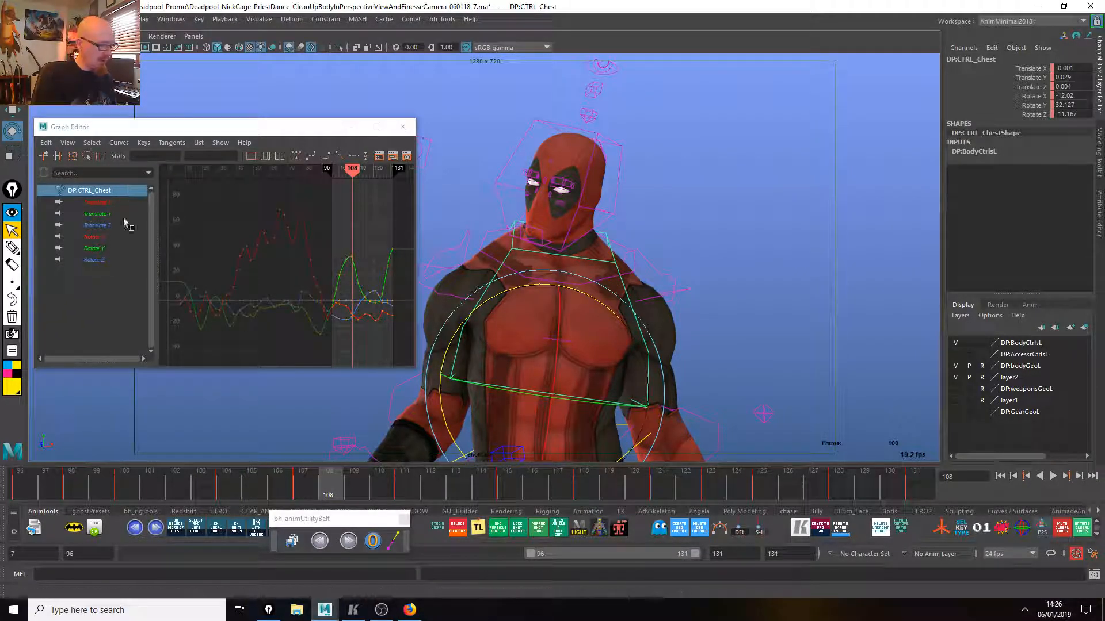
{"action": "left_click", "coordinate": [107, 260]}
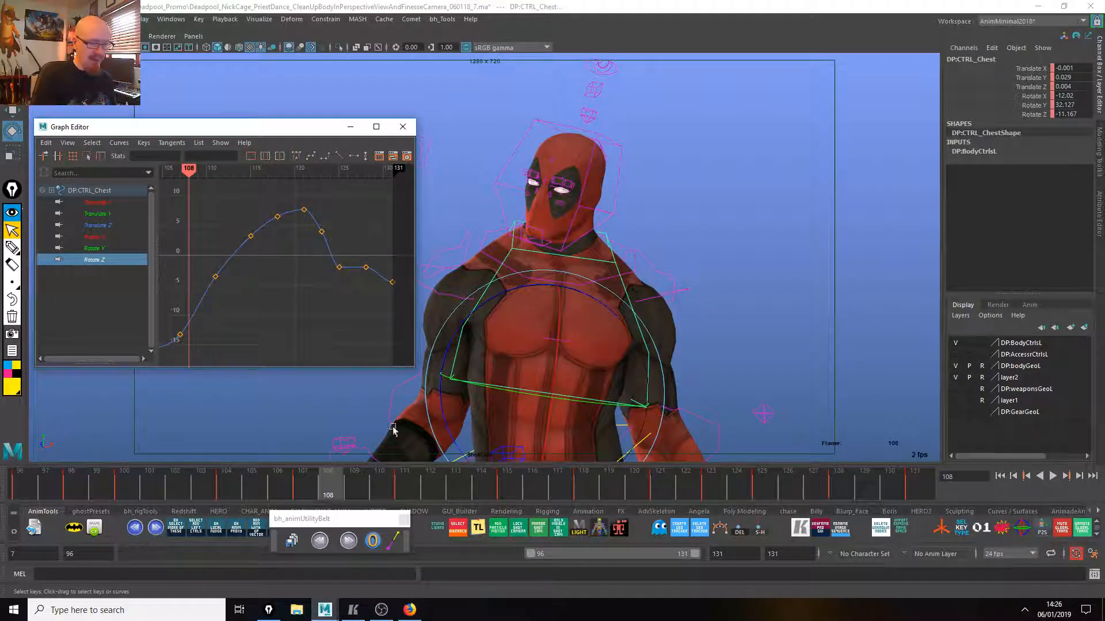
{"action": "left_click_drag", "start_coordinate": [714, 486], "coordinate": [839, 489]}
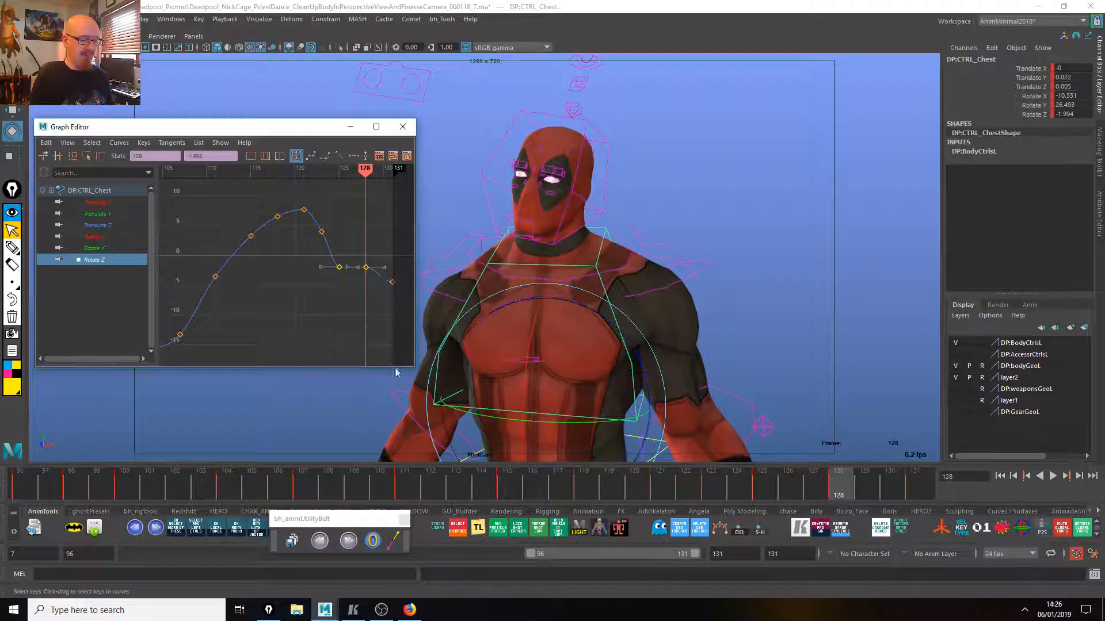
{"action": "left_click_drag", "start_coordinate": [779, 486], "coordinate": [838, 480]}
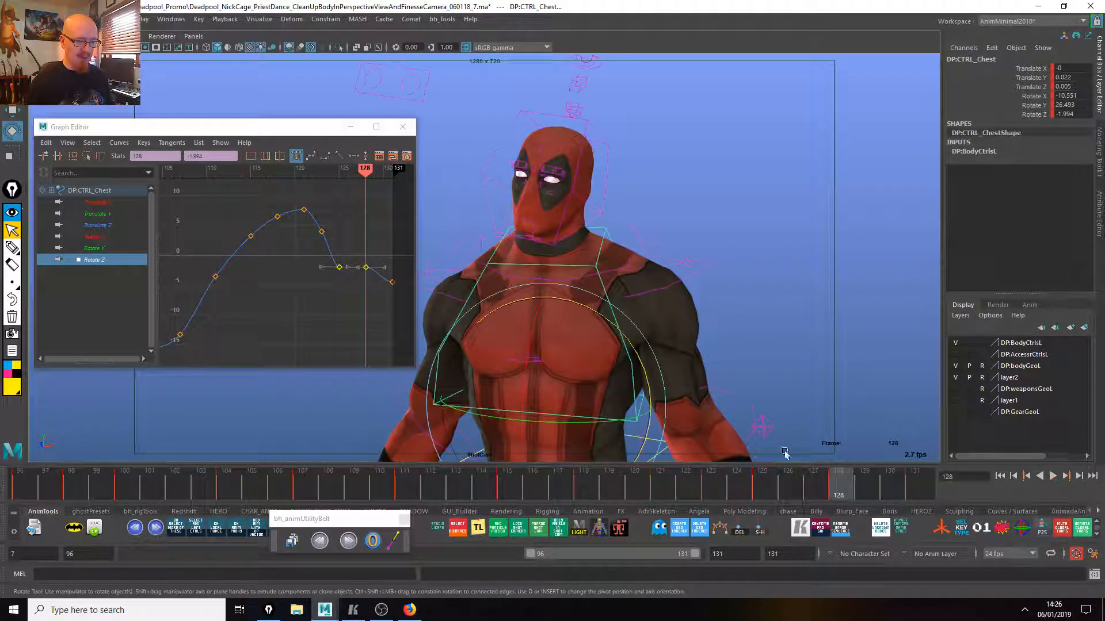
{"action": "left_click_drag", "start_coordinate": [354, 256], "coordinate": [367, 299]}
{"action": "left_click", "coordinate": [380, 418]}
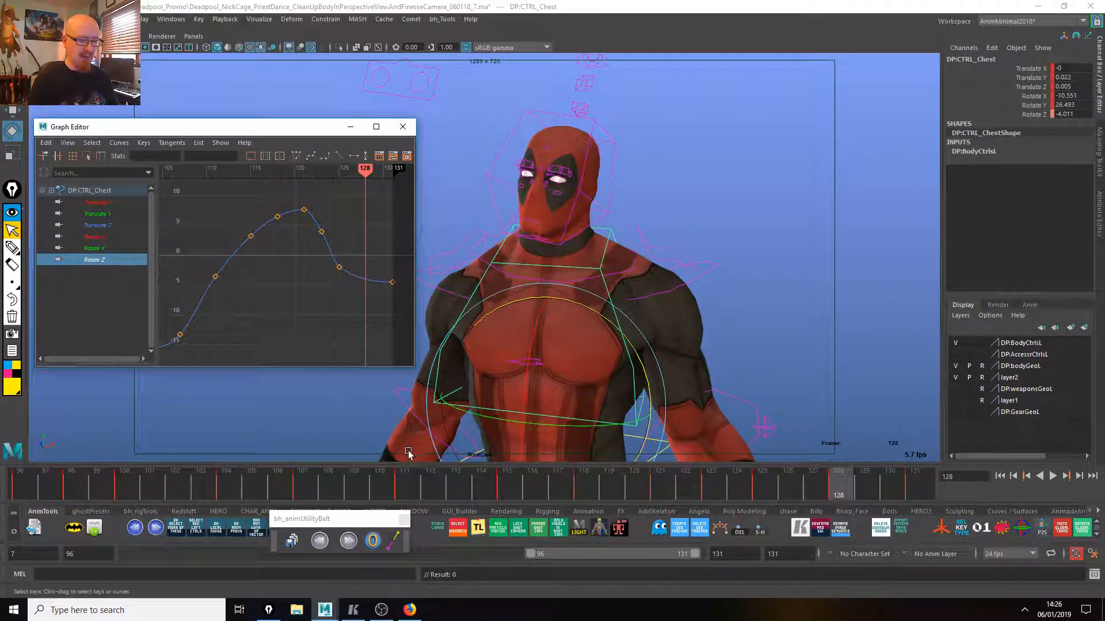
Raise the chest's Rotate Z key at frame 125 to -0.813 and play back the result.
{"action": "left_click", "coordinate": [771, 488]}
{"action": "left_click", "coordinate": [340, 262]}
{"action": "middle_click_drag", "start_coordinate": [345, 290], "coordinate": [350, 291]}
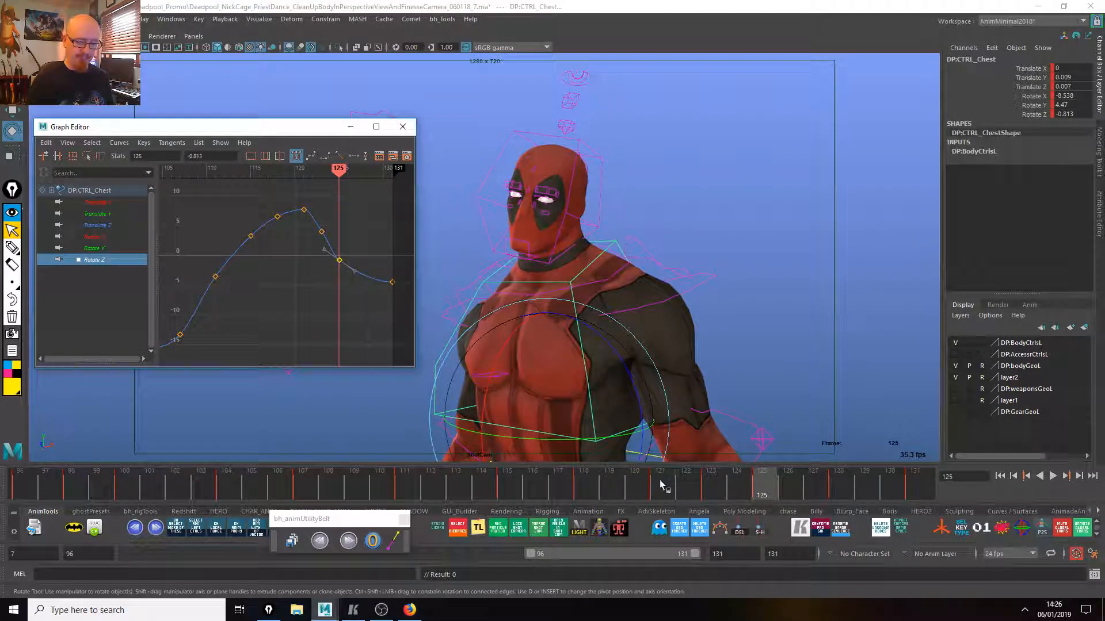
{"action": "key", "text": "alt+v"}
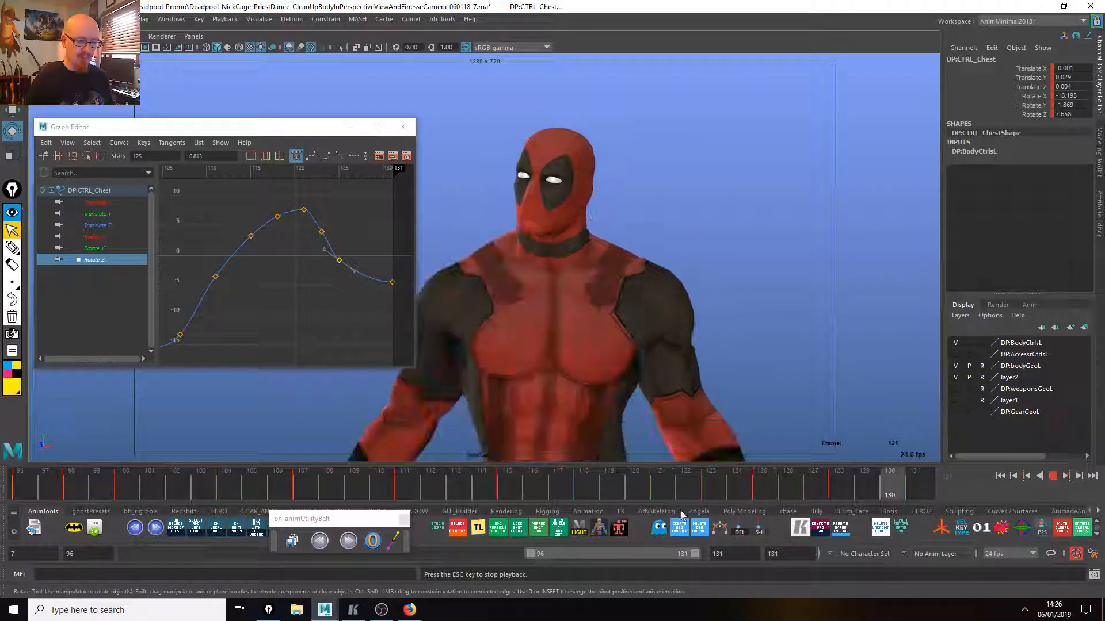
Undo the chest's Rotate Z key edits at frames 125 and 128, and return to frame 128.
{"action": "left_click", "coordinate": [762, 486]}
{"action": "mouse_move", "coordinate": [760, 488]}
{"action": "left_mouse_down"}
{"action": "mouse_move", "coordinate": [698, 486]}
{"action": "mouse_move", "coordinate": [836, 484]}
{"action": "left_mouse_up"}
{"action": "key", "text": "ctrl+z"}
{"action": "key", "text": "period"}
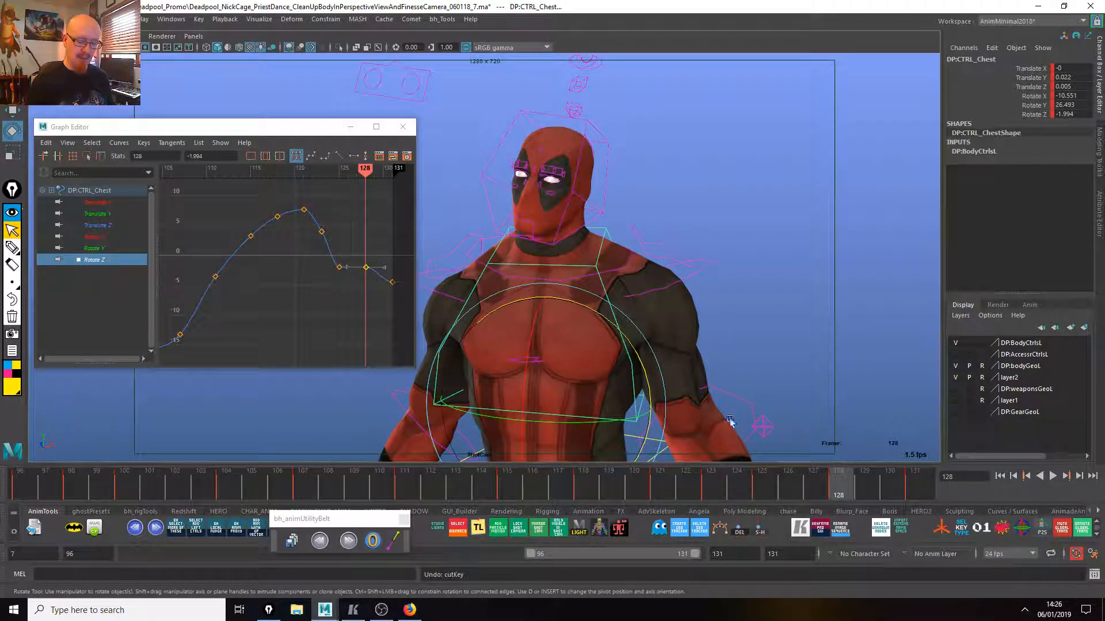
Isolate the body control's Rotate Z curve and delete its key at frame 129.
{"action": "left_click", "coordinate": [638, 431]}
{"action": "left_click", "coordinate": [636, 426]}
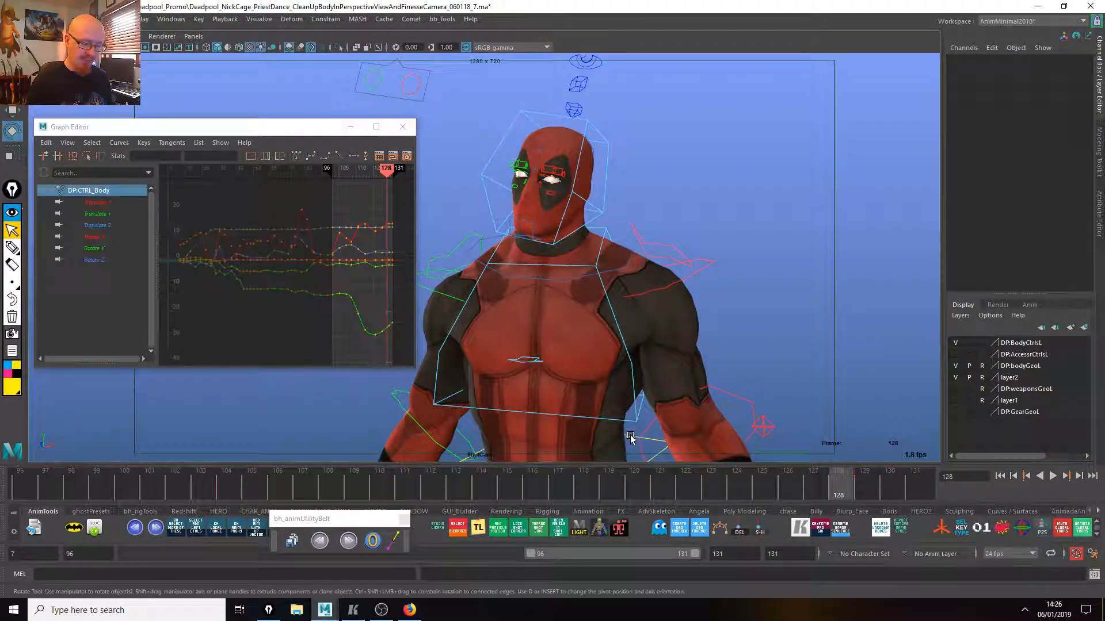
{"action": "left_click", "coordinate": [91, 261]}
{"action": "key", "text": "f"}
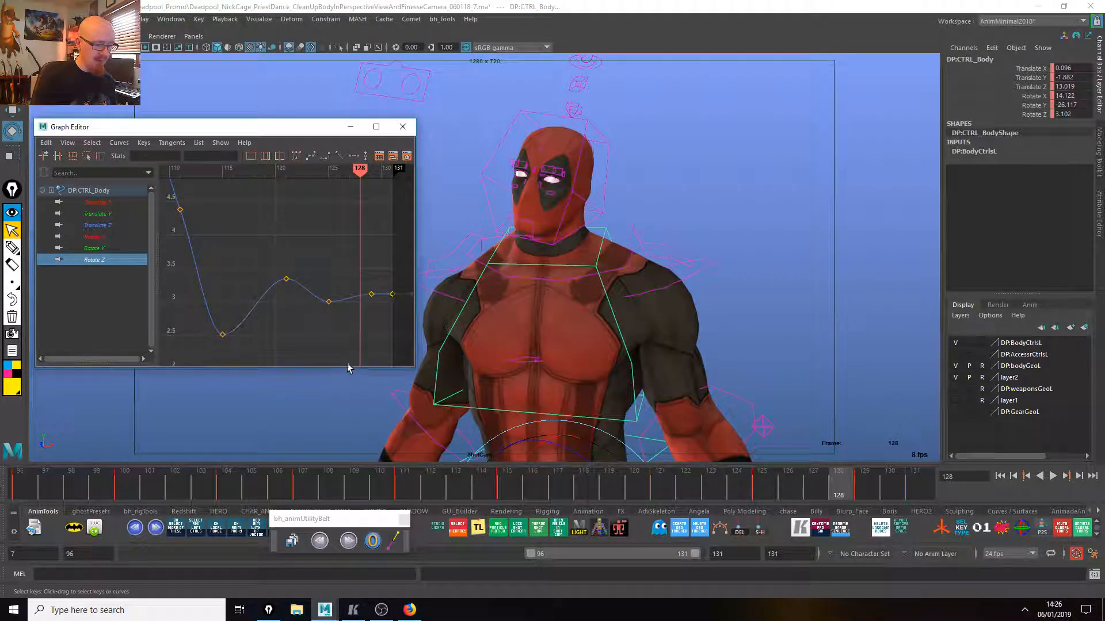
{"action": "middle_click_drag", "start_coordinate": [390, 325], "coordinate": [331, 325], "text": "alt"}
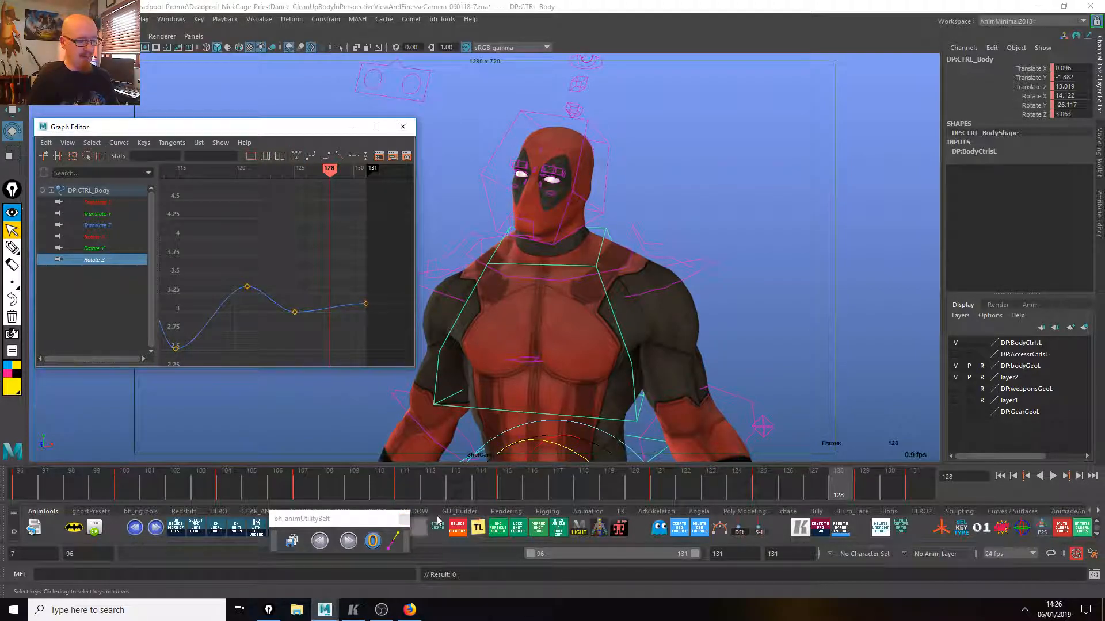
Delete the body control's Rotate Z key at frame 125, play back the motion and go to frame 131.
{"action": "left_click", "coordinate": [776, 485]}
{"action": "left_click_drag", "start_coordinate": [277, 303], "coordinate": [293, 317]}
{"action": "middle_click_drag", "start_coordinate": [336, 439], "coordinate": [497, 508]}
{"action": "key", "text": "alt+v"}
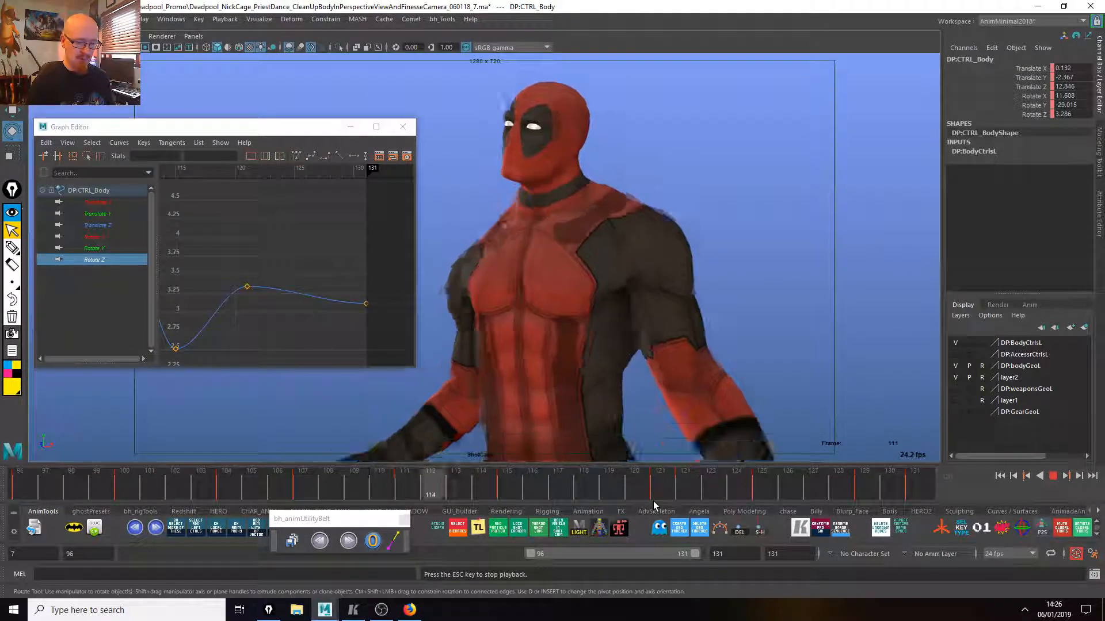
{"action": "left_click_drag", "start_coordinate": [701, 482], "coordinate": [916, 481]}
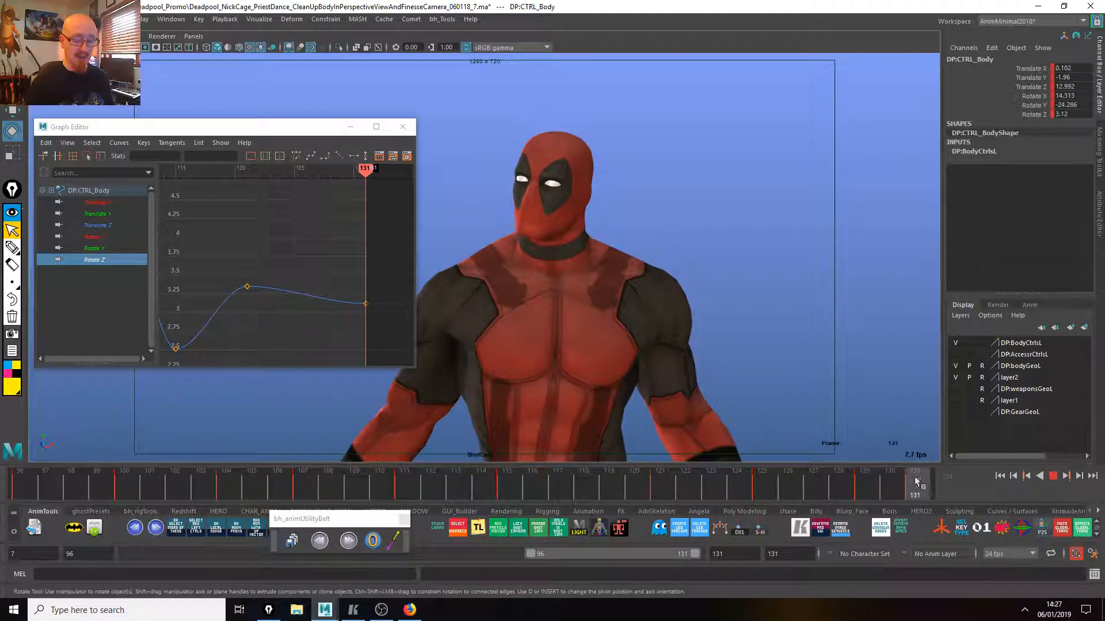
Isolate the chest control's Rotate Z curve around frames 125 to 131 and review it against the playback.
{"action": "left_click", "coordinate": [636, 346]}
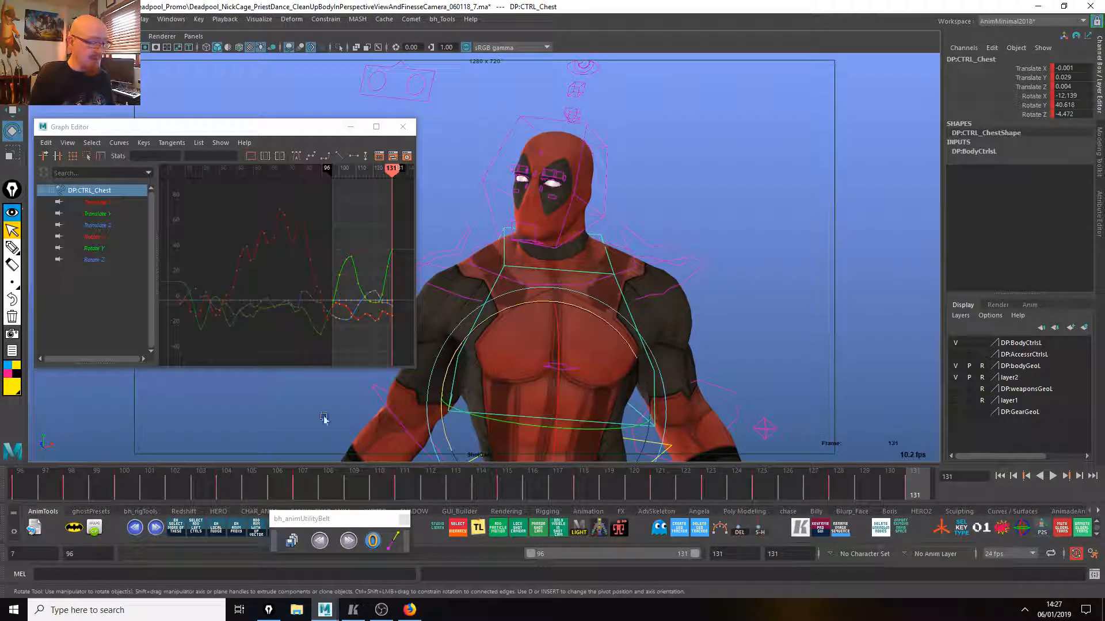
{"action": "left_click", "coordinate": [94, 264]}
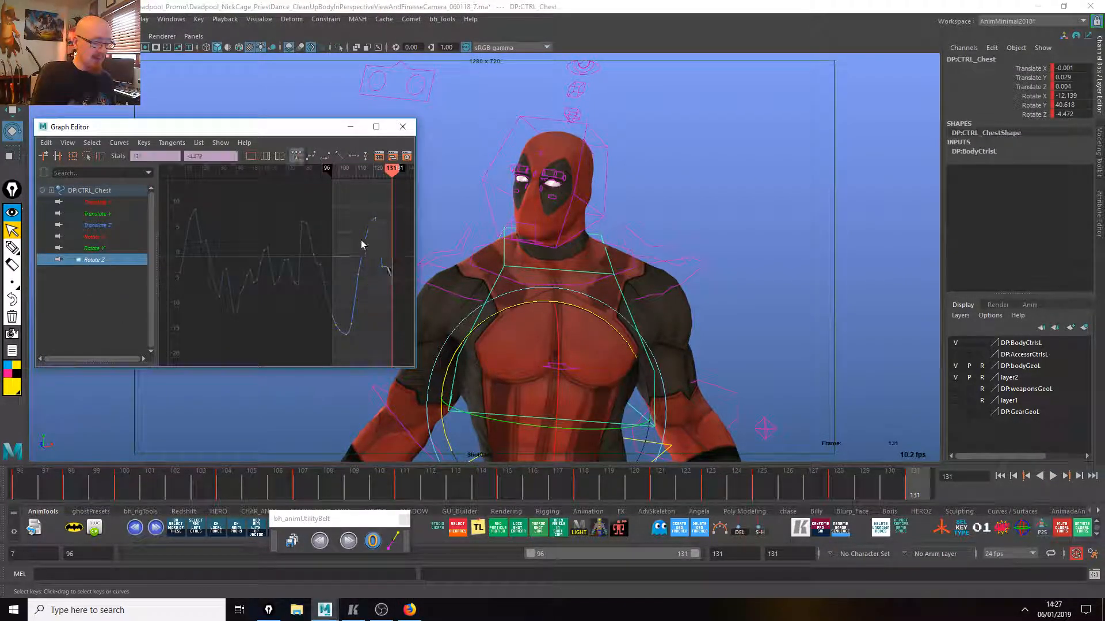
{"action": "key", "text": "f"}
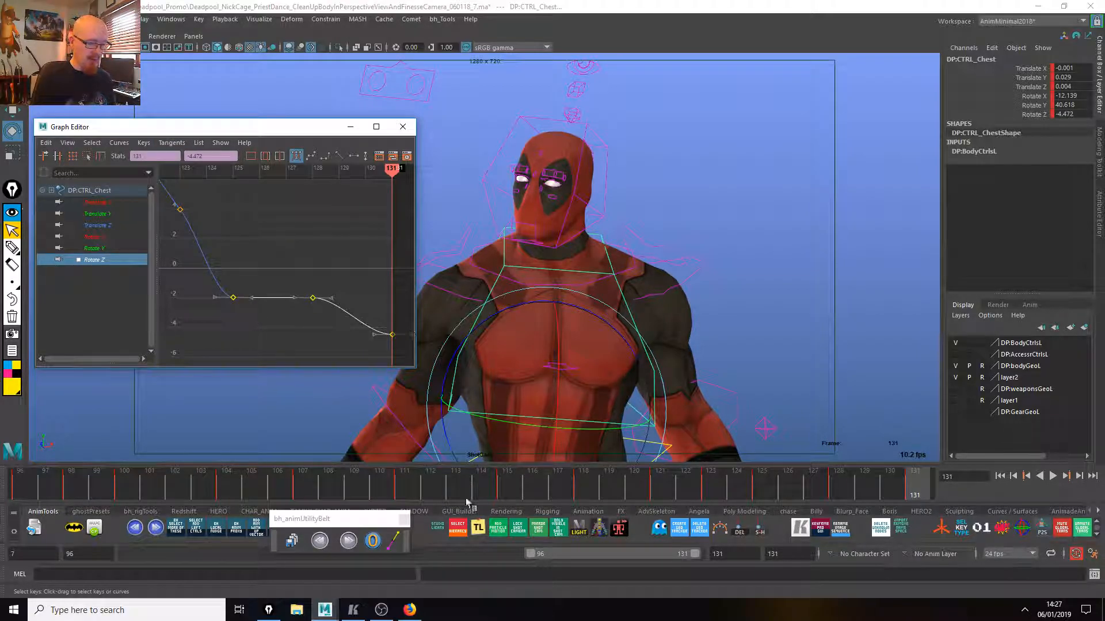
{"action": "key", "text": "alt+v"}
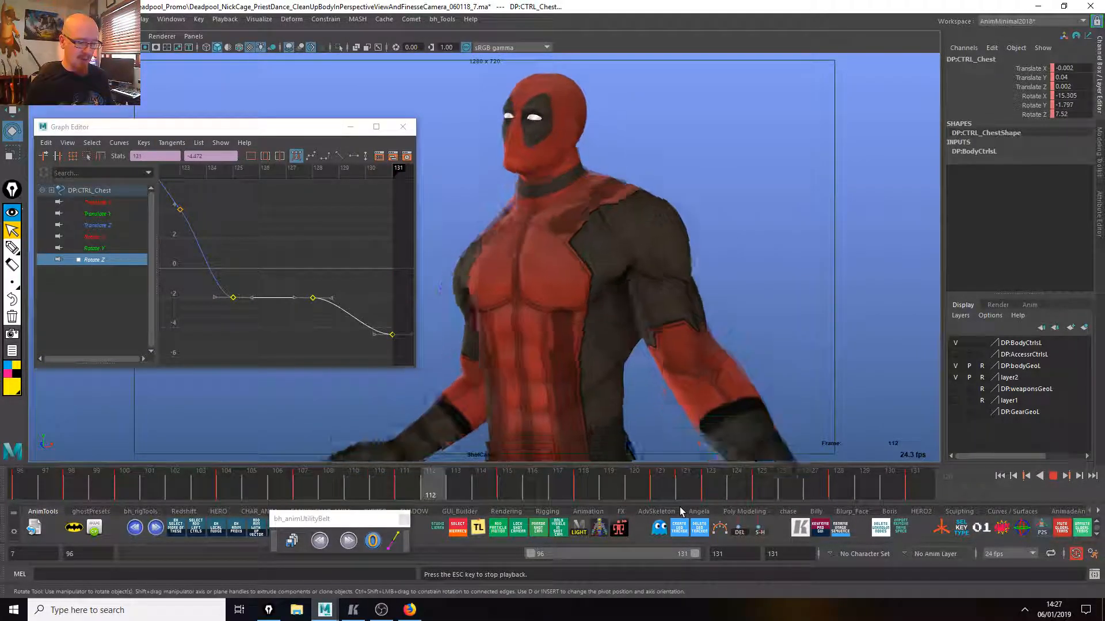
{"action": "key", "text": "Escape"}
{"action": "scroll", "coordinate": [259, 291], "scroll_direction": "down", "scroll_amount": 3}
{"action": "right_click_drag", "start_coordinate": [302, 280], "coordinate": [357, 338], "text": "alt"}
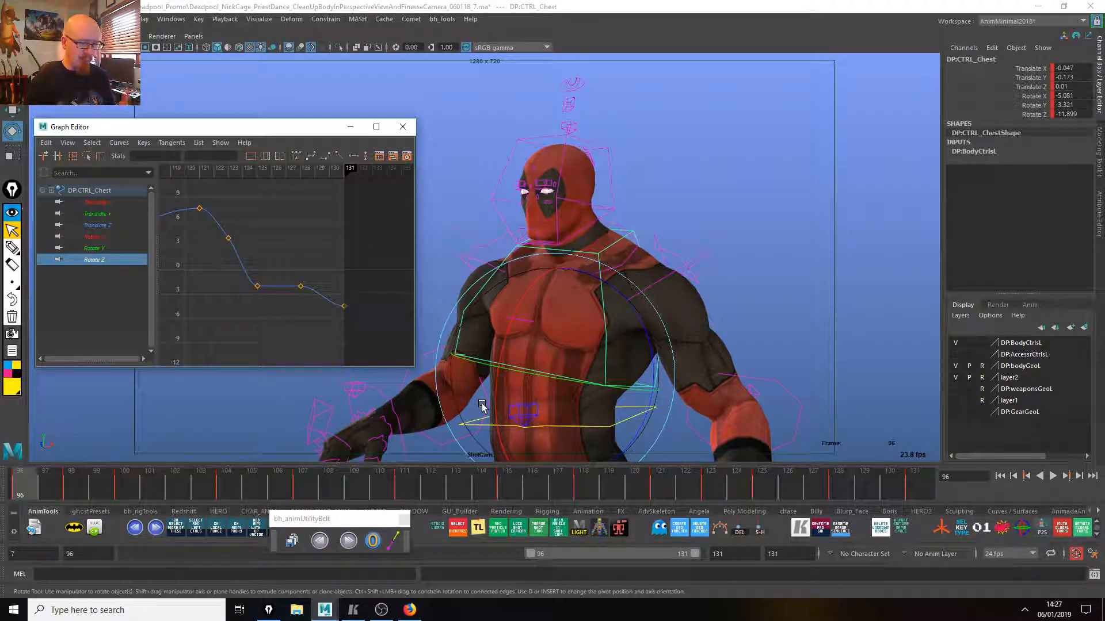
Play the shot and examine the chest control's Rotate Z curve, ending on frame 128.
{"action": "key", "text": "alt+v"}
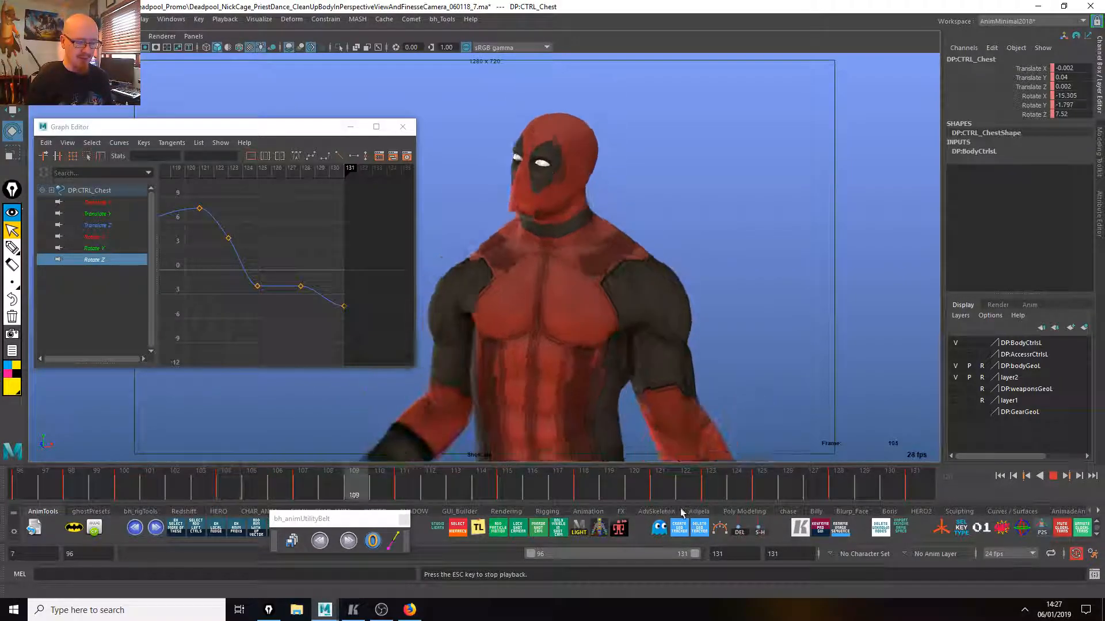
{"action": "left_click_drag", "start_coordinate": [595, 490], "coordinate": [841, 482]}
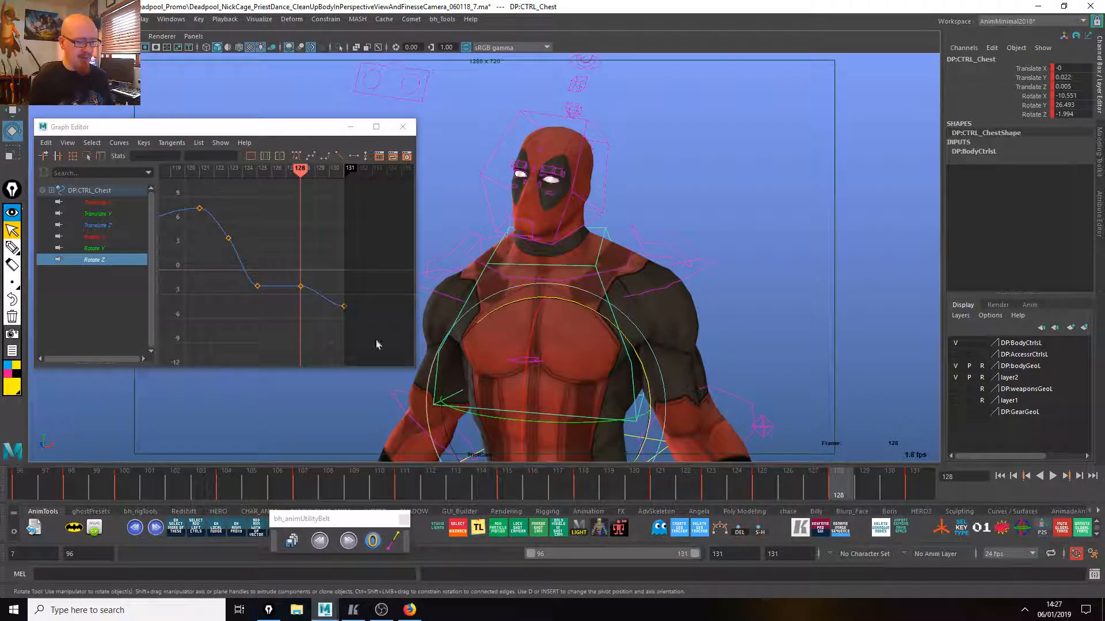
{"action": "key", "text": "a"}
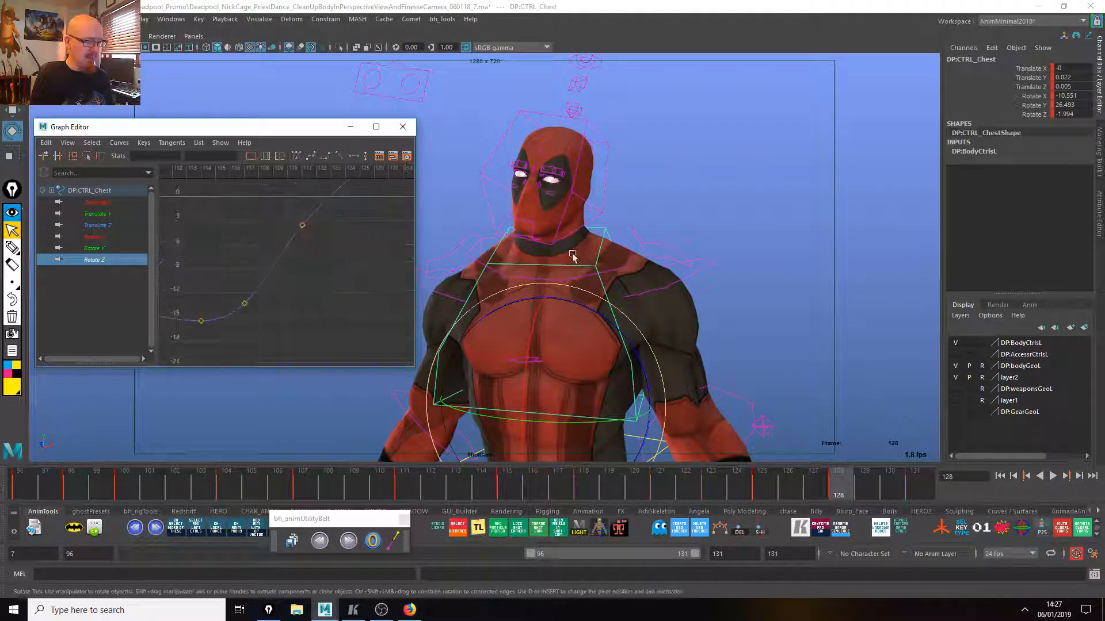
{"action": "middle_click_drag", "start_coordinate": [458, 294], "coordinate": [466, 339], "text": "alt"}
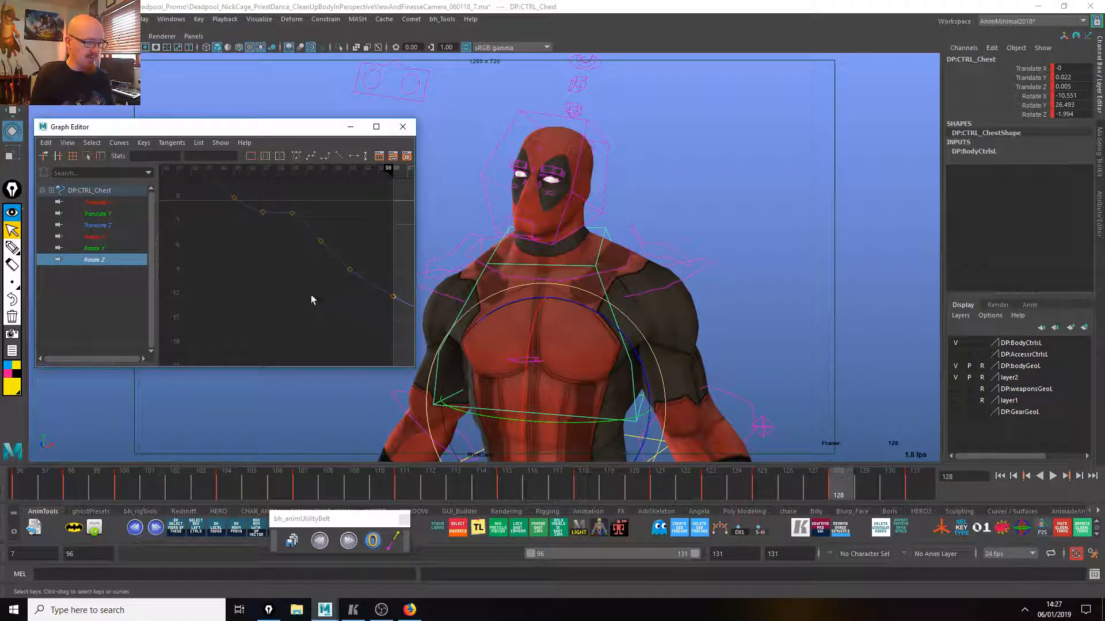
{"action": "middle_click_drag", "start_coordinate": [318, 303], "coordinate": [357, 332], "text": "alt"}
{"action": "mouse_move", "coordinate": [334, 285]}
{"action": "middle_mouse_down", "text": "alt"}
{"action": "mouse_move", "coordinate": [148, 316]}
{"action": "mouse_move", "coordinate": [291, 320]}
{"action": "mouse_move", "coordinate": [258, 313]}
{"action": "middle_mouse_up", "text": "alt"}
{"action": "key", "text": "alt+v"}
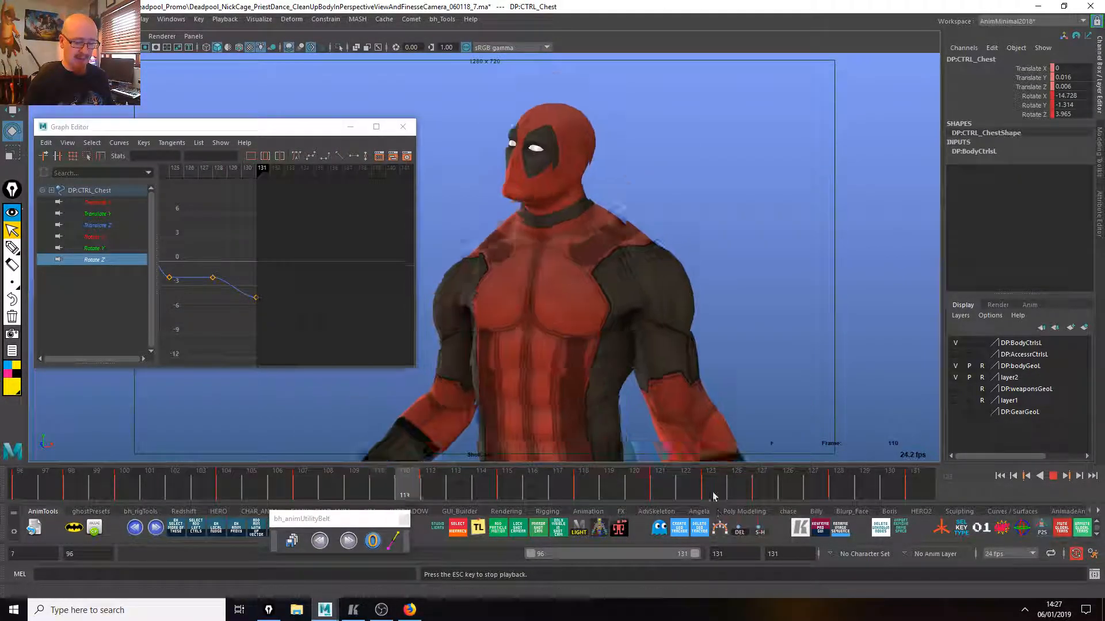
{"action": "left_click_drag", "start_coordinate": [744, 488], "coordinate": [843, 487]}
Try the chest motion without its Rotate Z key at frame 128, then undo the key deletion.
{"action": "left_click", "coordinate": [207, 268]}
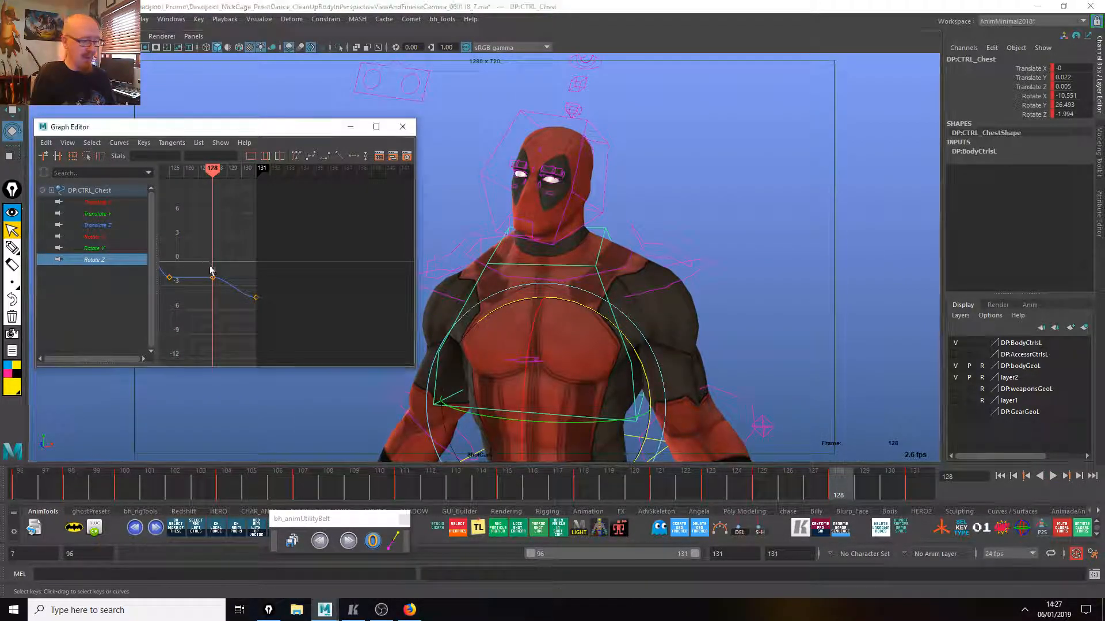
{"action": "key", "text": "Delete"}
{"action": "key", "text": "alt+v"}
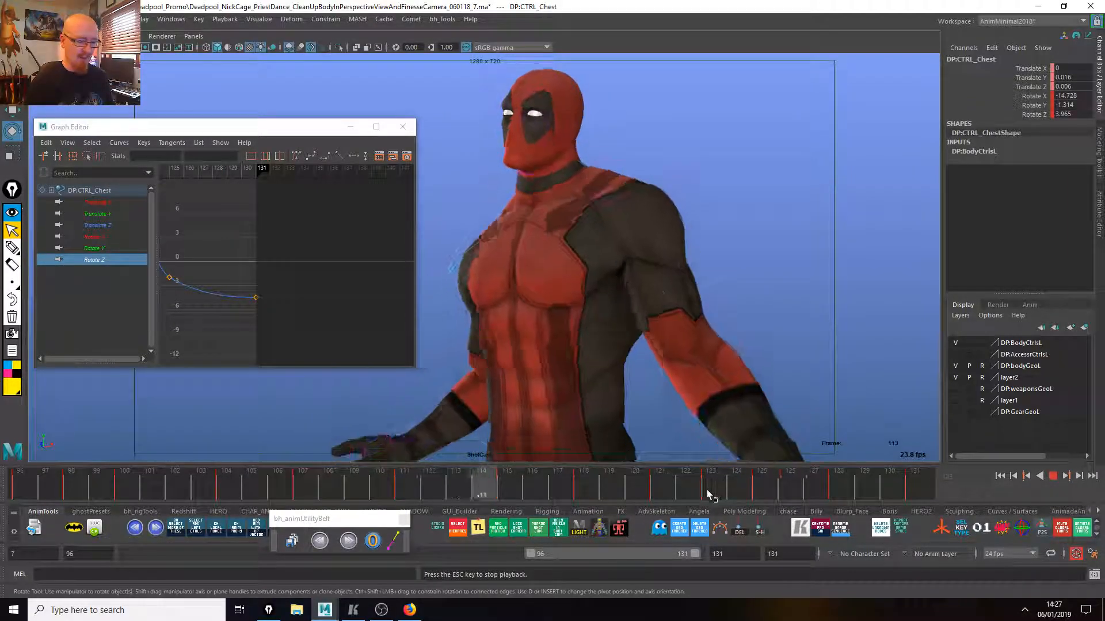
{"action": "key", "text": "Escape"}
{"action": "key", "text": "ctrl+z"}
Play the shot and scrub repeatedly over frames 121 to 128 to examine how the chest and head move.
{"action": "key", "text": "alt+v"}
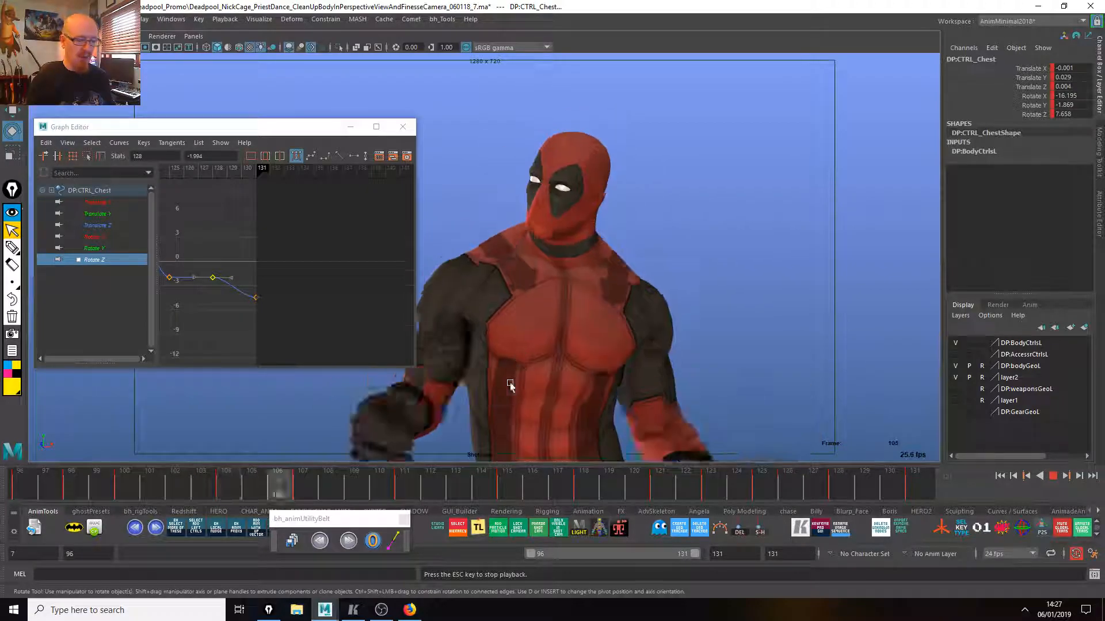
{"action": "key", "text": "Escape"}
{"action": "left_click_drag", "start_coordinate": [715, 484], "coordinate": [666, 491]}
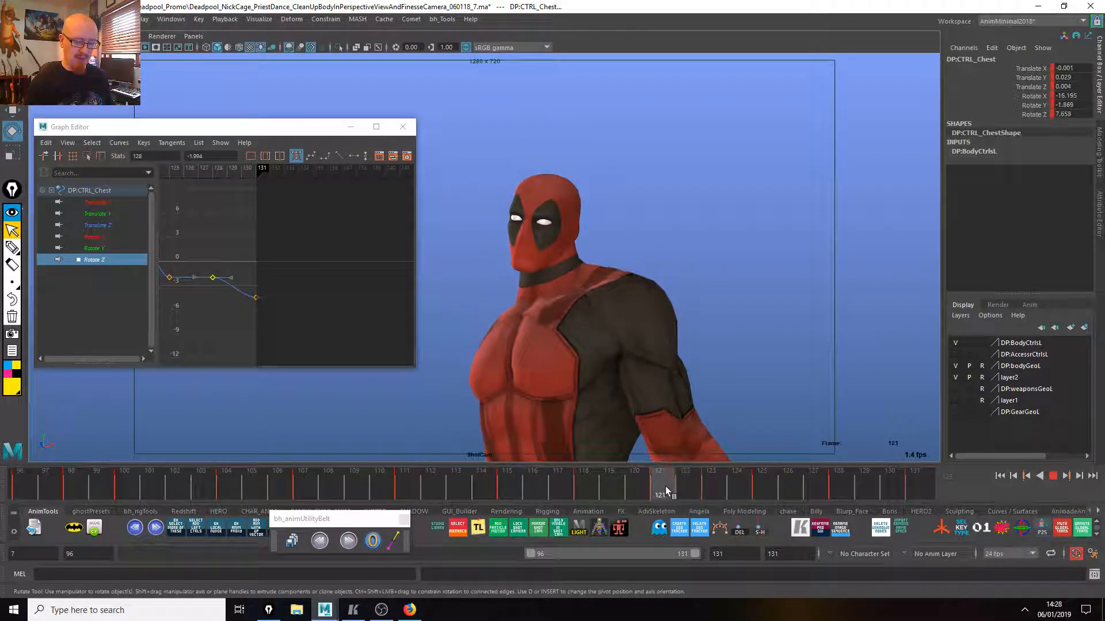
{"action": "left_click", "coordinate": [755, 488]}
{"action": "left_click_drag", "start_coordinate": [694, 489], "coordinate": [664, 488]}
{"action": "left_click_drag", "start_coordinate": [763, 488], "coordinate": [664, 489]}
{"action": "key", "text": "alt+v"}
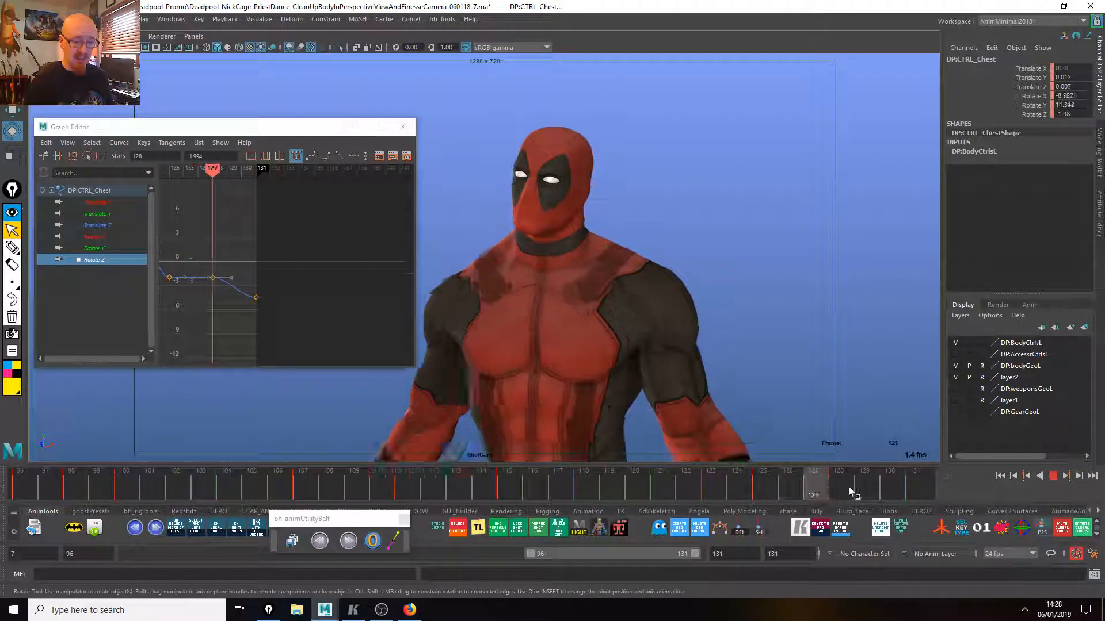
{"action": "key", "text": "alt+v"}
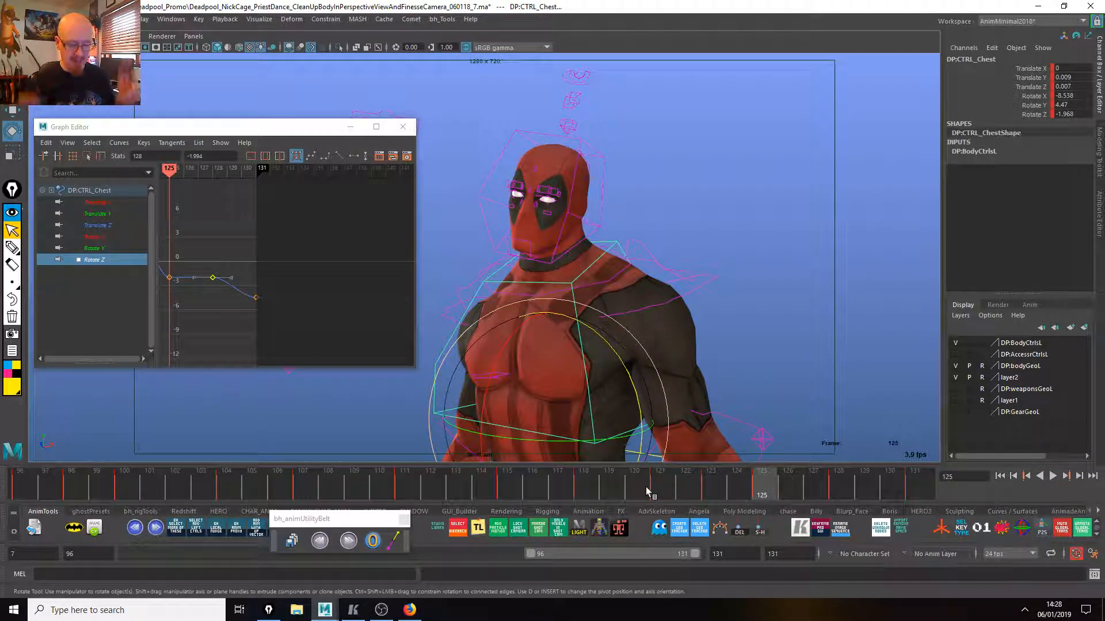
{"action": "mouse_move", "coordinate": [664, 489]}
{"action": "left_mouse_down"}
{"action": "mouse_move", "coordinate": [592, 486]}
{"action": "mouse_move", "coordinate": [660, 488]}
{"action": "left_mouse_up"}
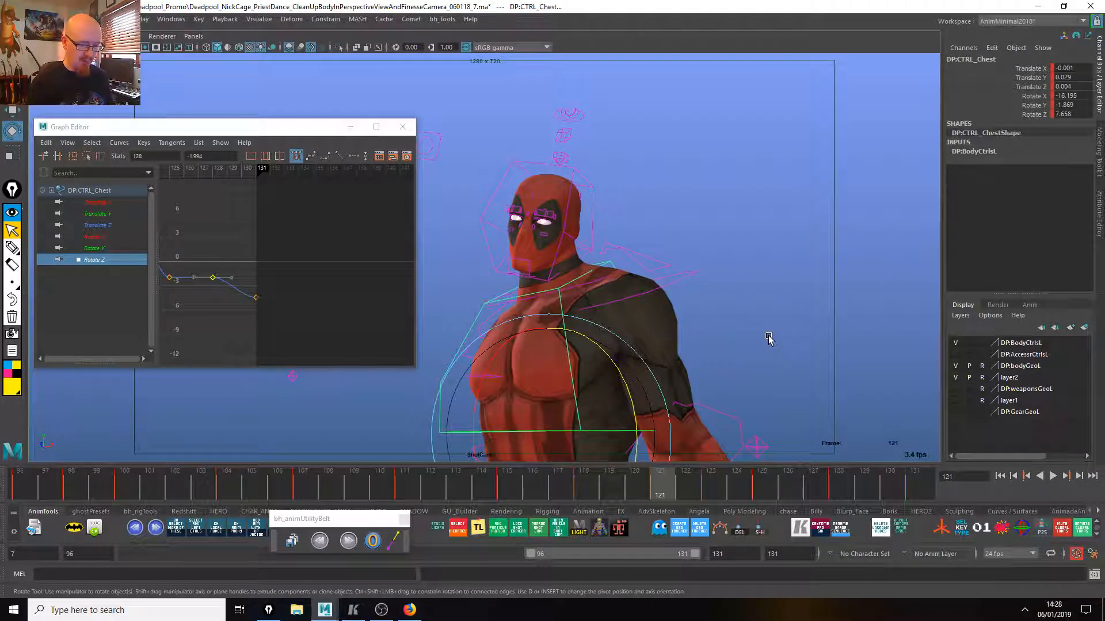
Trace the head's outline at frame 121 in yellow with the screen annotation pen and select the head control.
{"action": "left_click", "coordinate": [620, 414]}
{"action": "left_click", "coordinate": [12, 247]}
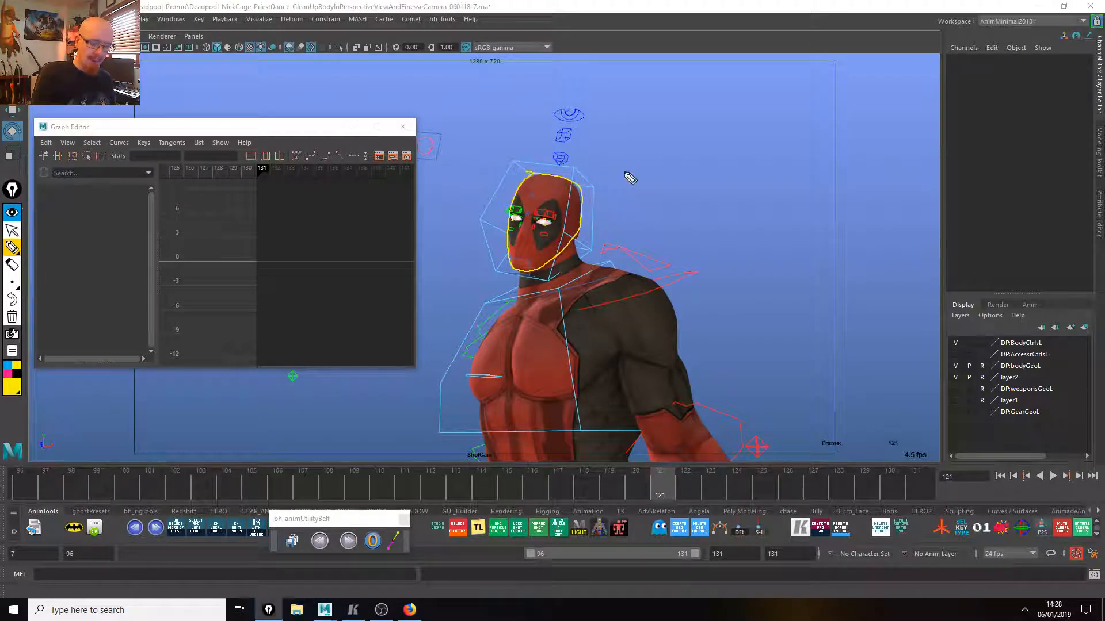
{"action": "left_click", "coordinate": [580, 215]}
{"action": "mouse_move", "coordinate": [679, 488]}
{"action": "left_mouse_down"}
{"action": "mouse_move", "coordinate": [717, 486]}
{"action": "mouse_move", "coordinate": [588, 489]}
{"action": "mouse_move", "coordinate": [659, 491]}
{"action": "left_mouse_up"}
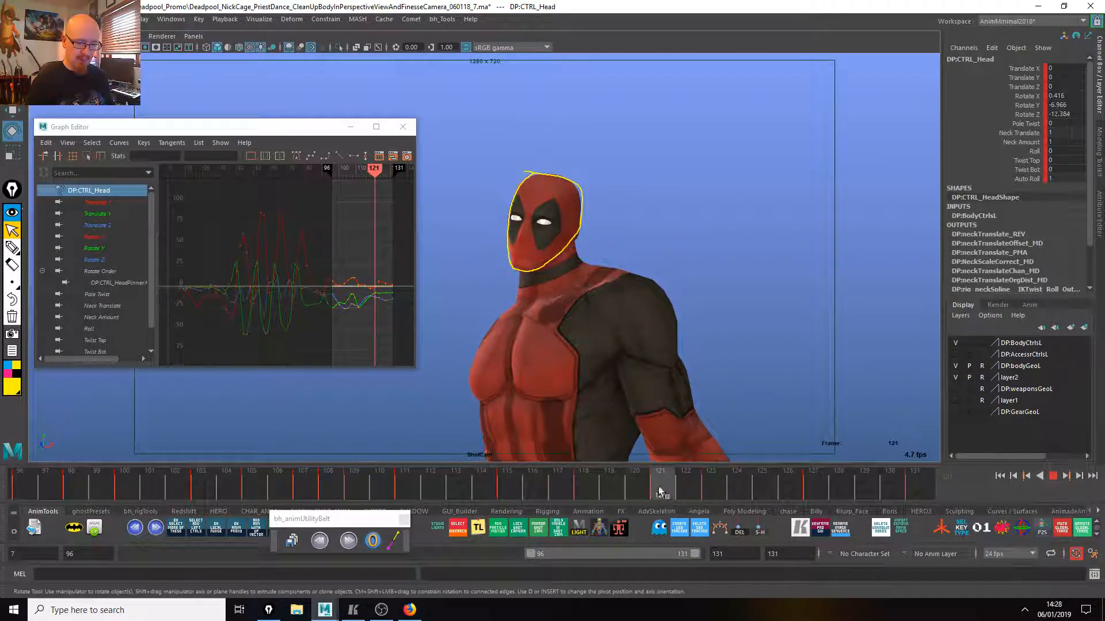
Select the chest control, go to frame 125 and trace the head's outline there in magenta.
{"action": "left_click", "coordinate": [752, 320]}
{"action": "left_click", "coordinate": [578, 416]}
{"action": "left_click", "coordinate": [694, 492]}
{"action": "left_click_drag", "start_coordinate": [694, 492], "coordinate": [760, 486]}
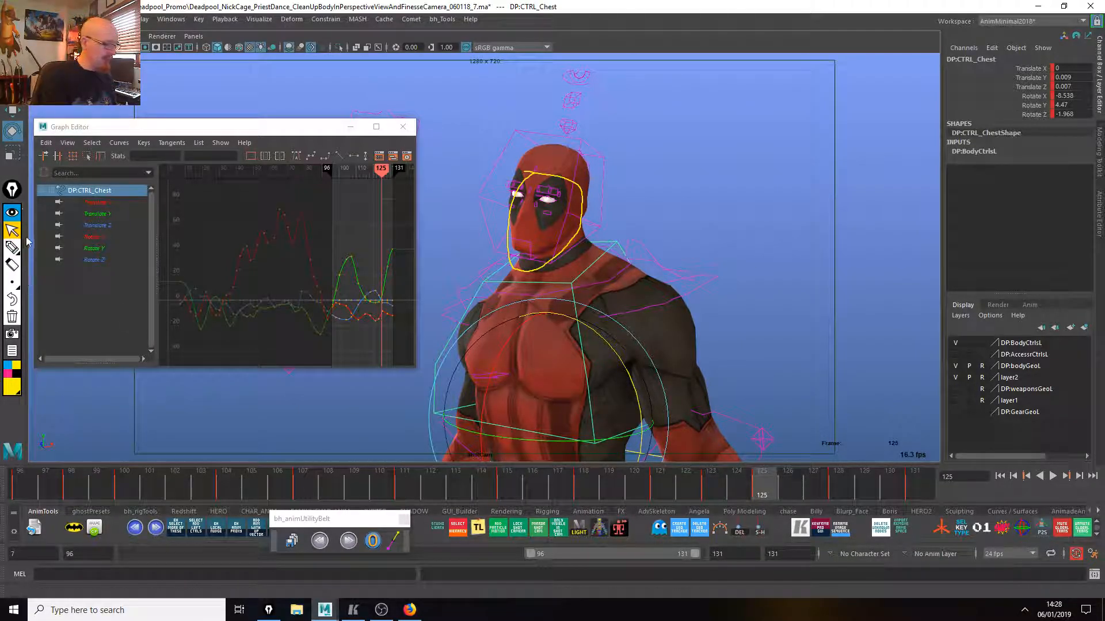
{"action": "left_click", "coordinate": [16, 381]}
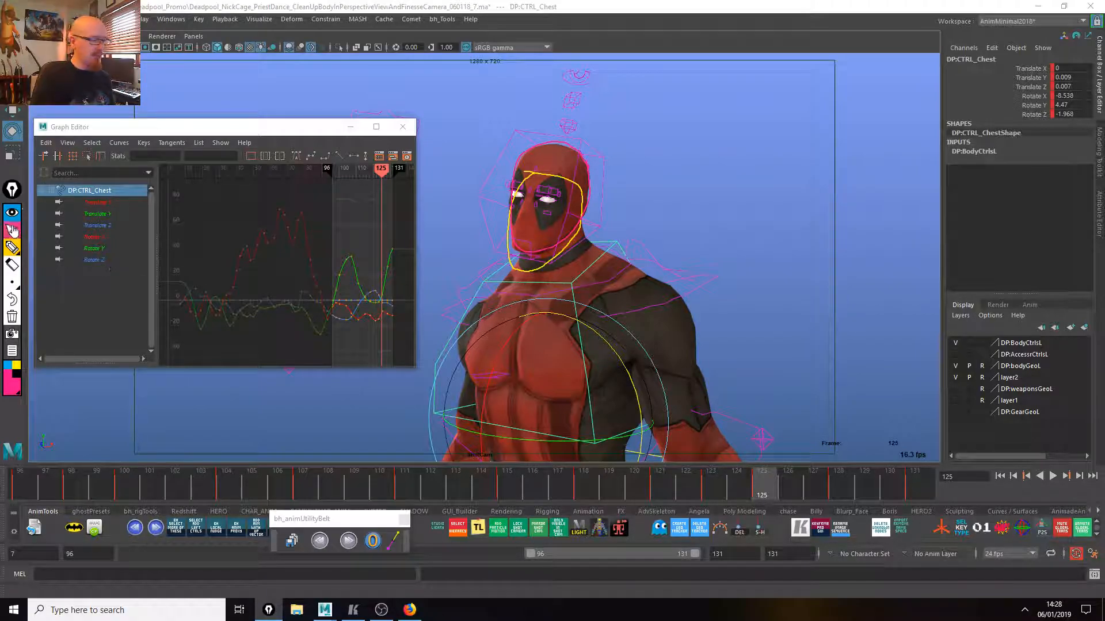
Compare the head at frame 123 with the traced outlines and select the neck pivot control.
{"action": "mouse_move", "coordinate": [714, 483]}
{"action": "left_mouse_down"}
{"action": "mouse_move", "coordinate": [675, 482]}
{"action": "mouse_move", "coordinate": [768, 488]}
{"action": "mouse_move", "coordinate": [648, 476]}
{"action": "mouse_move", "coordinate": [631, 486]}
{"action": "mouse_move", "coordinate": [709, 485]}
{"action": "left_mouse_up"}
{"action": "left_click", "coordinate": [603, 275]}
{"action": "left_click", "coordinate": [656, 311]}
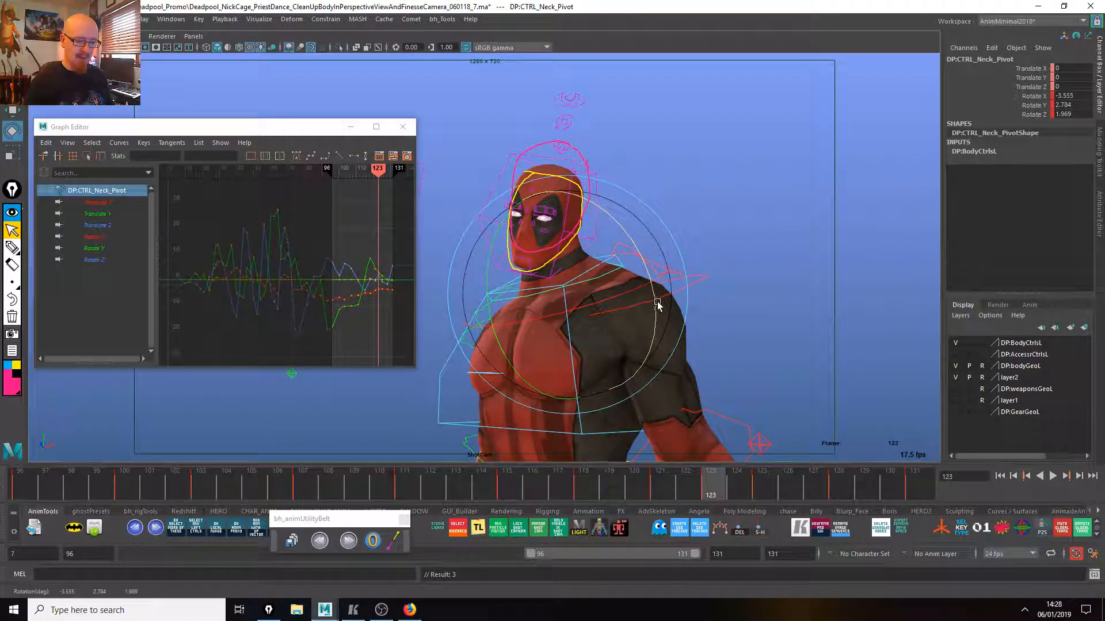
Minimize the Graph Editor and review the shot through the mirrored shot camera up to frame 131.
{"action": "key", "text": "alt+v"}
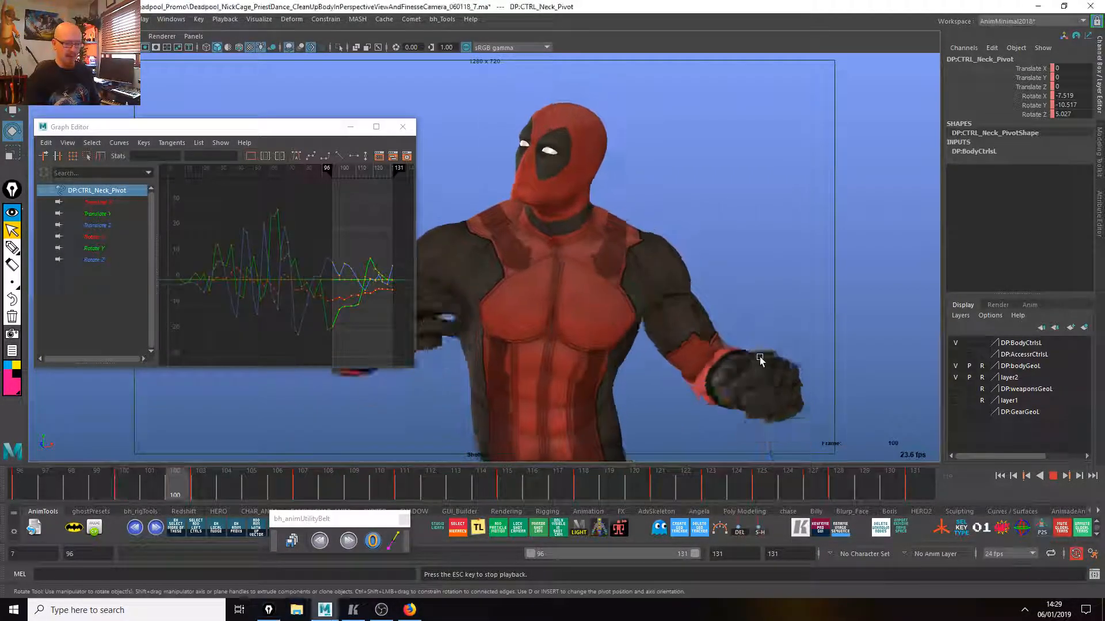
{"action": "left_click", "coordinate": [783, 387]}
{"action": "key", "text": "p"}
{"action": "key", "text": "p"}
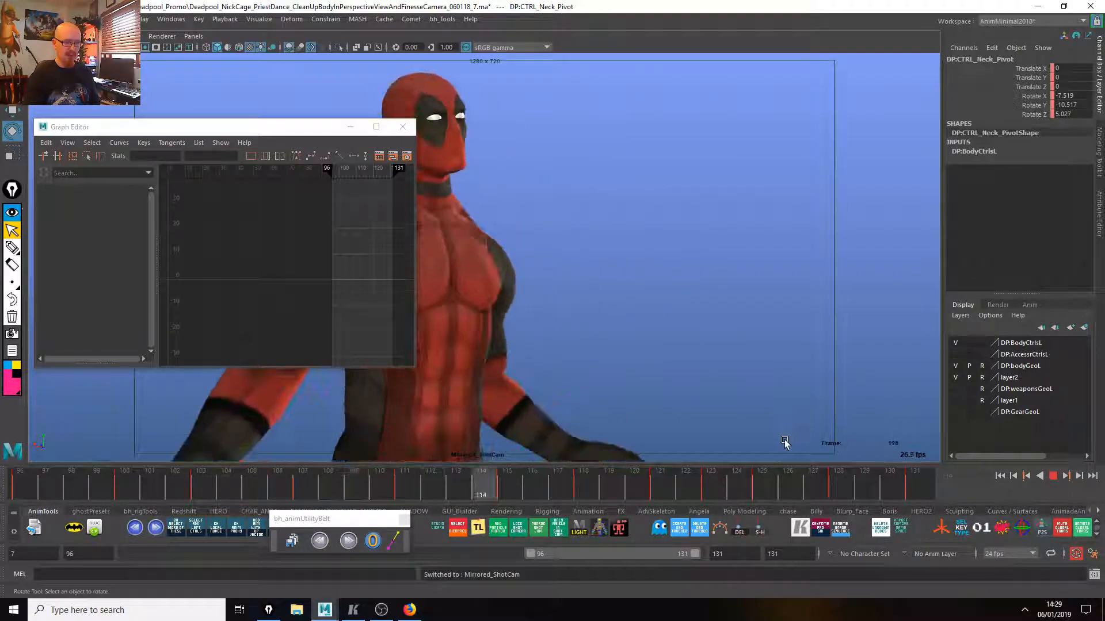
{"action": "left_click", "coordinate": [350, 126]}
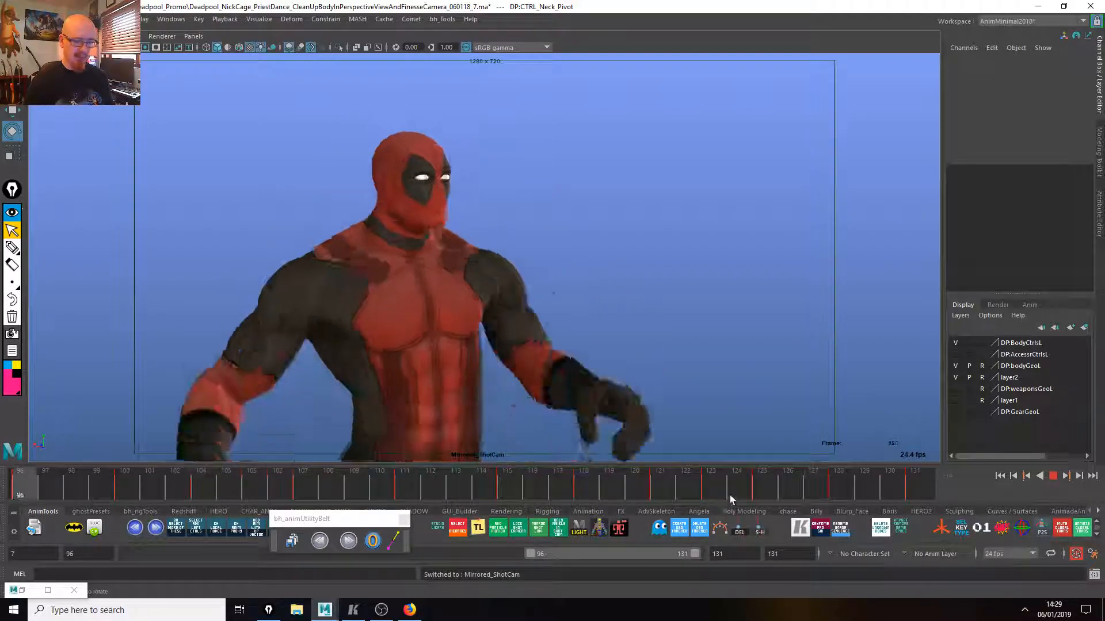
{"action": "mouse_move", "coordinate": [707, 488]}
{"action": "left_mouse_down"}
{"action": "mouse_move", "coordinate": [759, 489]}
{"action": "mouse_move", "coordinate": [685, 489]}
{"action": "mouse_move", "coordinate": [927, 492]}
{"action": "left_mouse_up"}
{"action": "key", "text": "alt+v"}
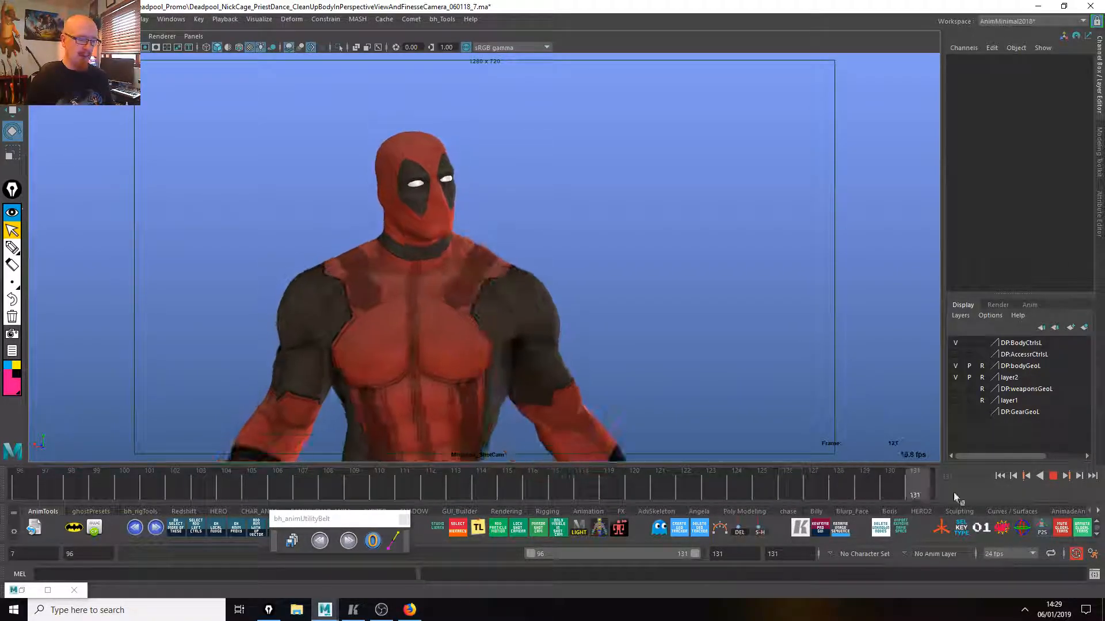
{"action": "key", "text": "alt+v"}
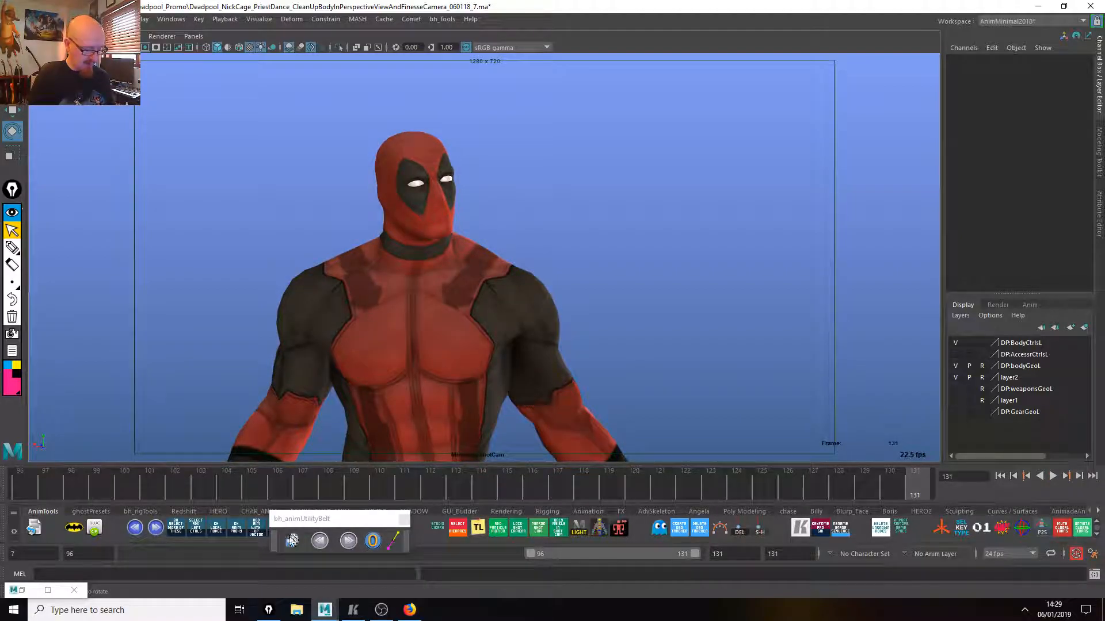
Save the scene as version 8 and play the full frame range 7 to 131 in the perspective view.
{"action": "key", "text": "e"}
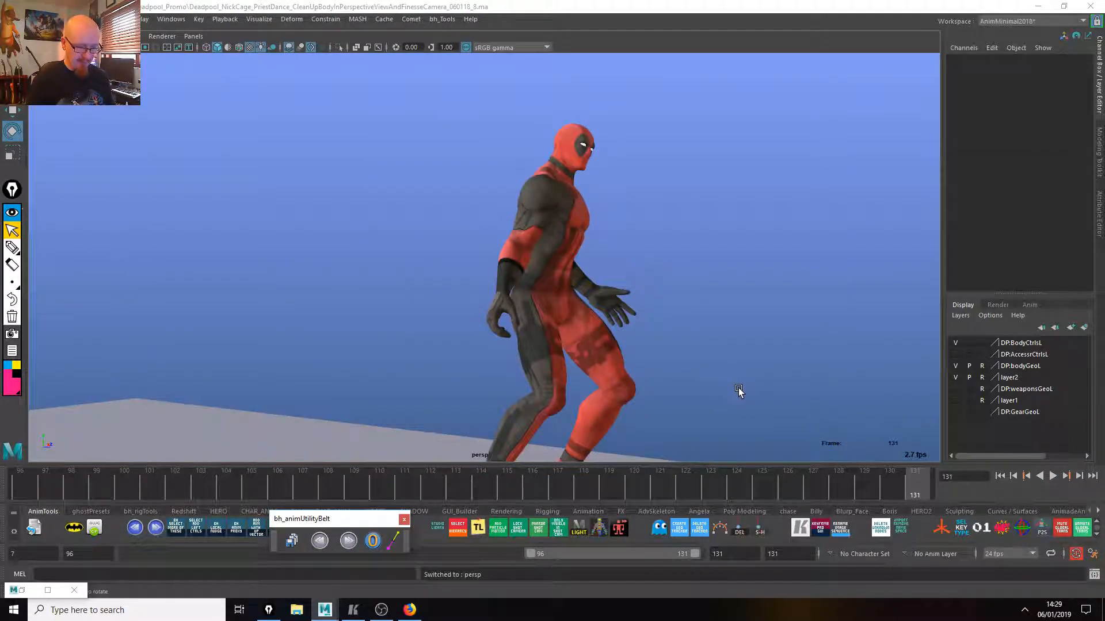
{"action": "left_click", "coordinate": [559, 486]}
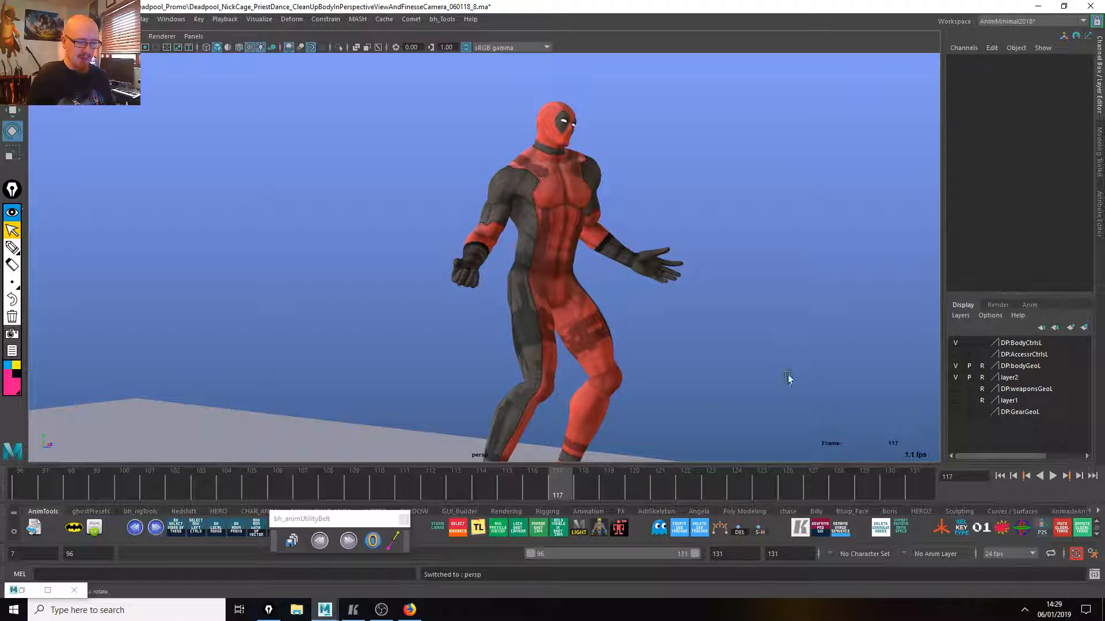
{"action": "double_click", "coordinate": [550, 552]}
{"action": "key", "text": "alt+v"}
{"action": "left_click_drag", "start_coordinate": [570, 390], "coordinate": [623, 307], "text": "alt"}
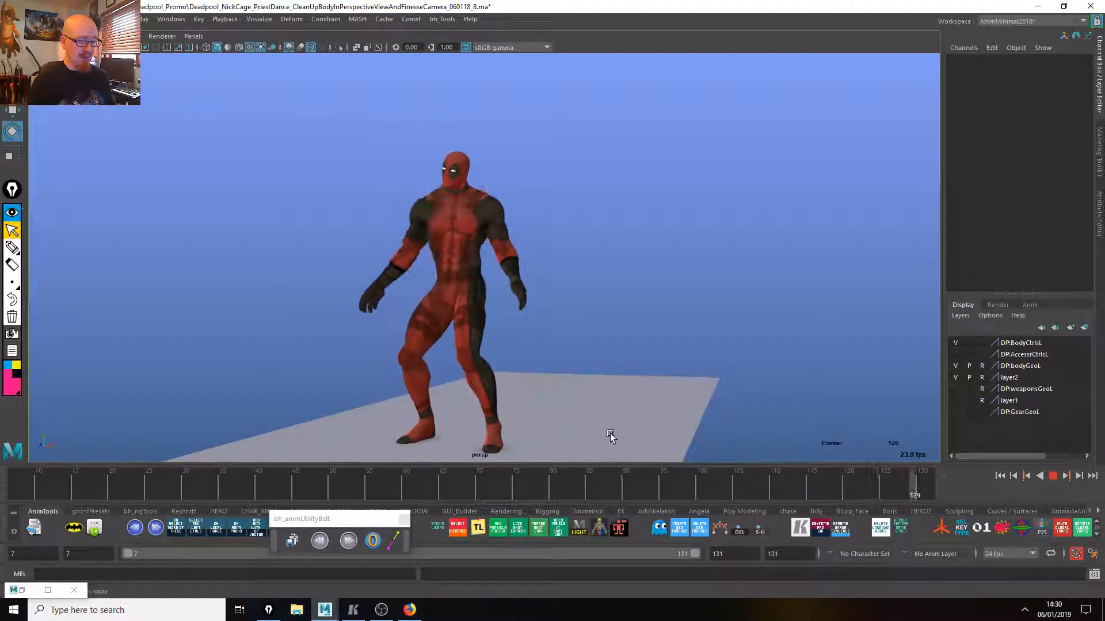
{"action": "mouse_move", "coordinate": [576, 416]}
{"action": "left_mouse_down", "text": "alt"}
{"action": "mouse_move", "coordinate": [538, 412]}
{"action": "mouse_move", "coordinate": [582, 407]}
{"action": "left_mouse_up", "text": "alt"}
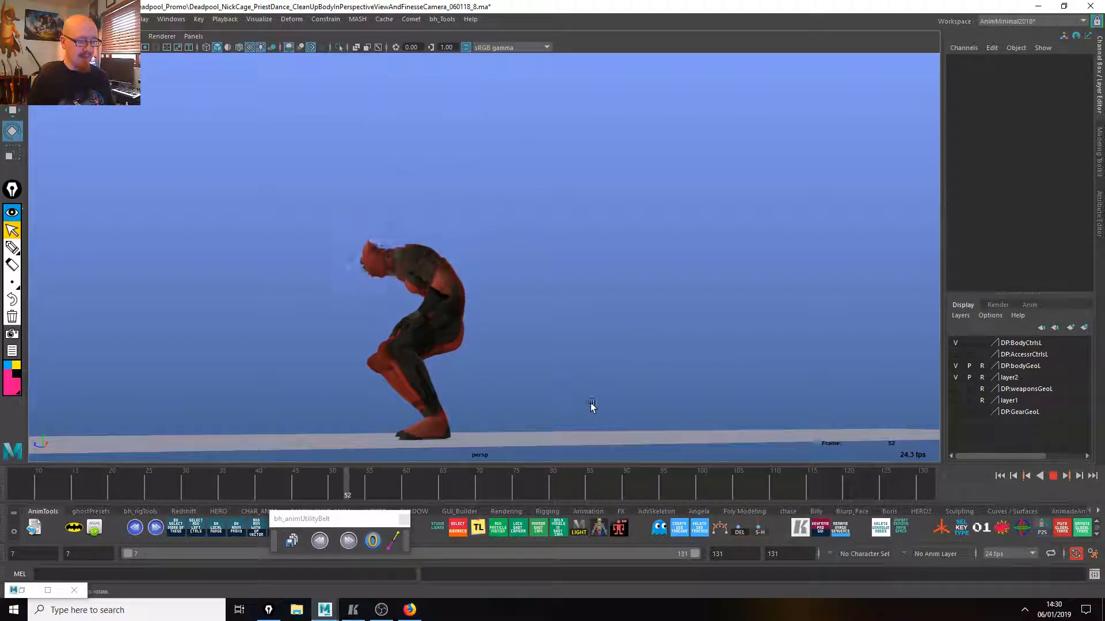
{"action": "left_click_drag", "start_coordinate": [735, 419], "coordinate": [686, 412], "text": "alt"}
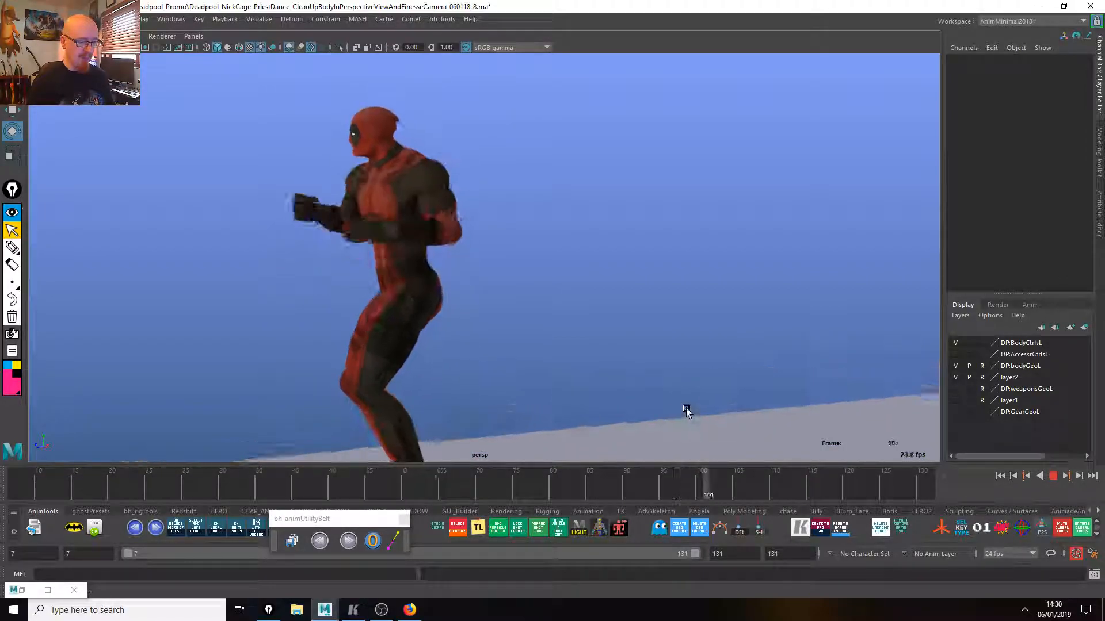
Inspect the pose at frame 99 from the front in the perspective view and through the shot camera.
{"action": "key", "text": "Escape"}
{"action": "mouse_move", "coordinate": [687, 489]}
{"action": "left_mouse_down"}
{"action": "mouse_move", "coordinate": [795, 498]}
{"action": "mouse_move", "coordinate": [693, 491]}
{"action": "left_mouse_up"}
{"action": "left_click_drag", "start_coordinate": [492, 305], "coordinate": [553, 224], "text": "alt"}
{"action": "left_click_drag", "start_coordinate": [409, 175], "coordinate": [508, 196], "text": "alt"}
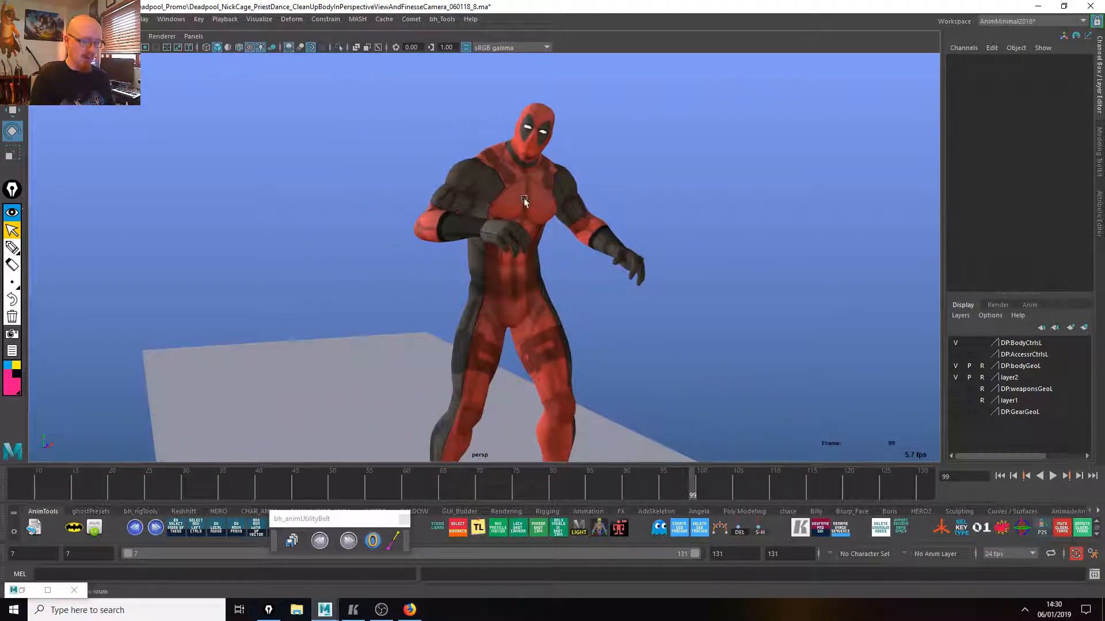
{"action": "key", "text": "ctrl+1"}
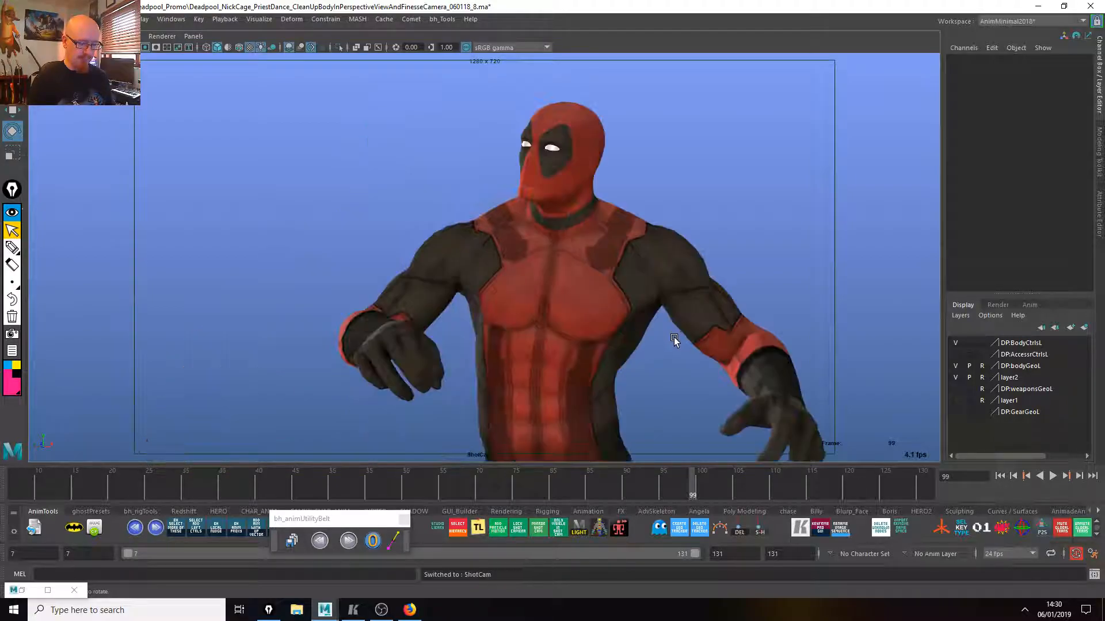
{"action": "key", "text": "ctrl+1"}
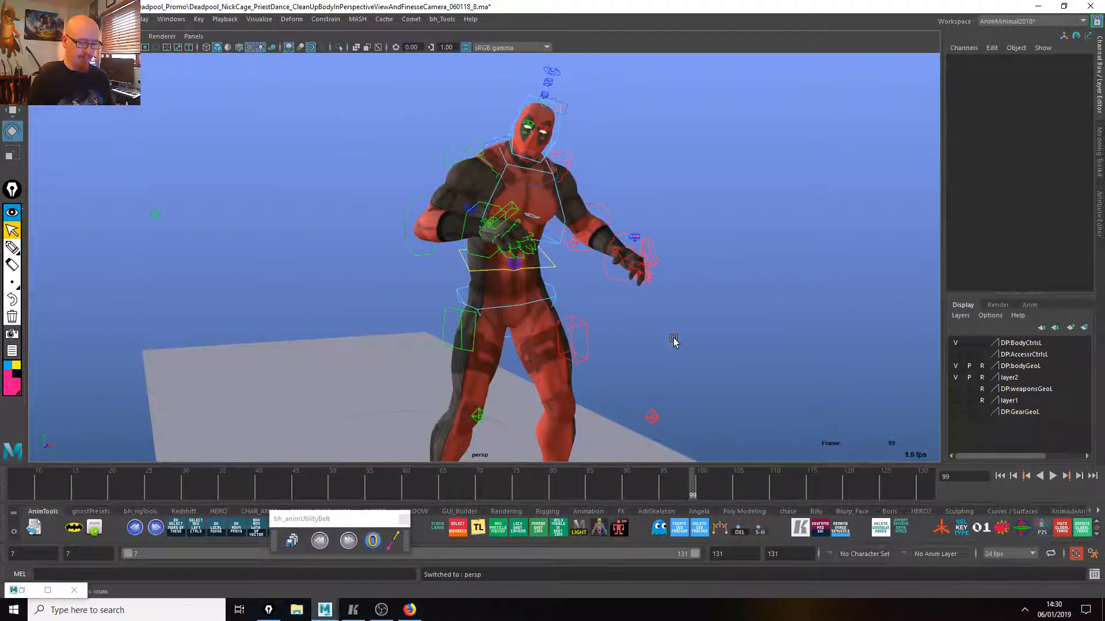
Select the right shoulder FK control, play the animation and inspect the pose at frame 107 from the side.
{"action": "left_click", "coordinate": [451, 144]}
{"action": "key", "text": "alt+v"}
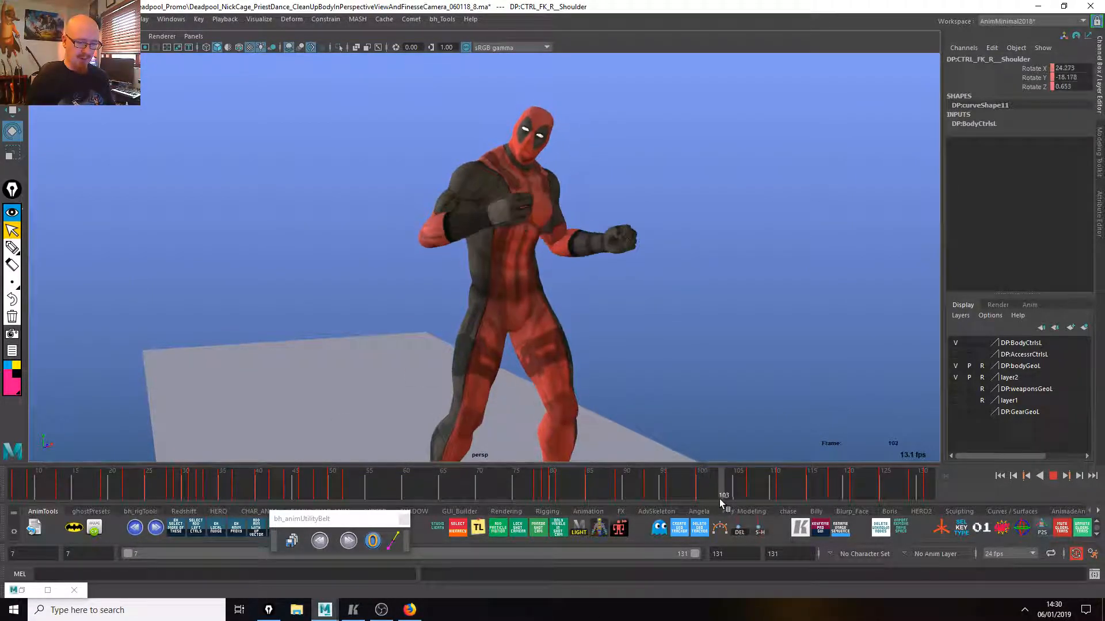
{"action": "key", "text": "alt+v"}
{"action": "left_click_drag", "start_coordinate": [694, 403], "coordinate": [768, 403], "text": "alt"}
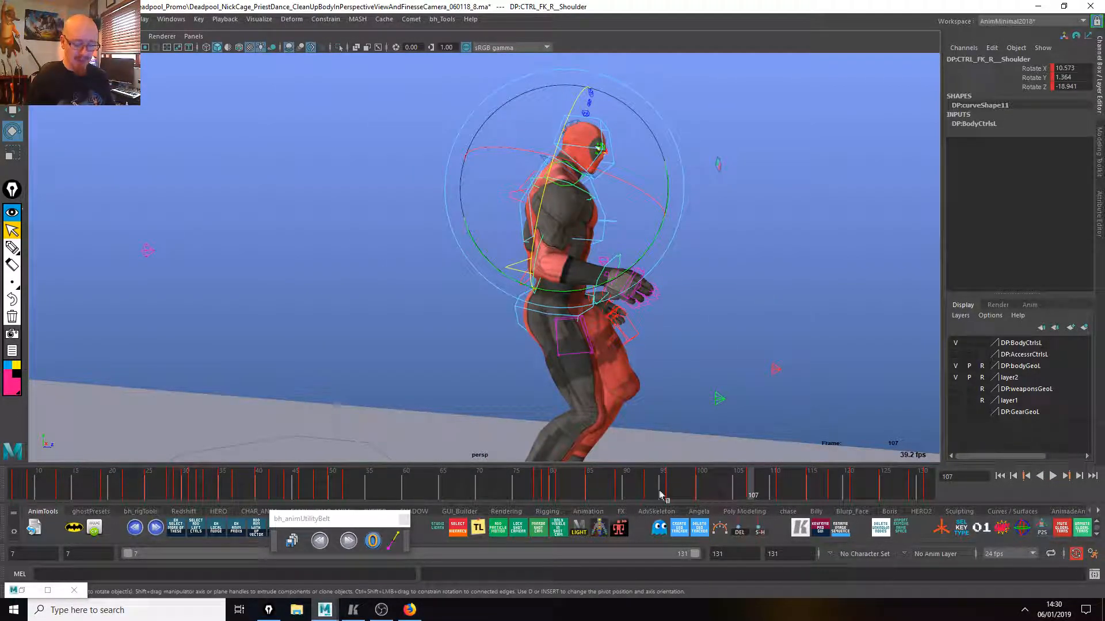
{"action": "key", "text": "alt+v"}
{"action": "key", "text": "alt+v"}
Compare frame 107 through the mirrored and normal shot cameras, and scrub to about frame 130 in the perspective view.
{"action": "key", "text": "F6"}
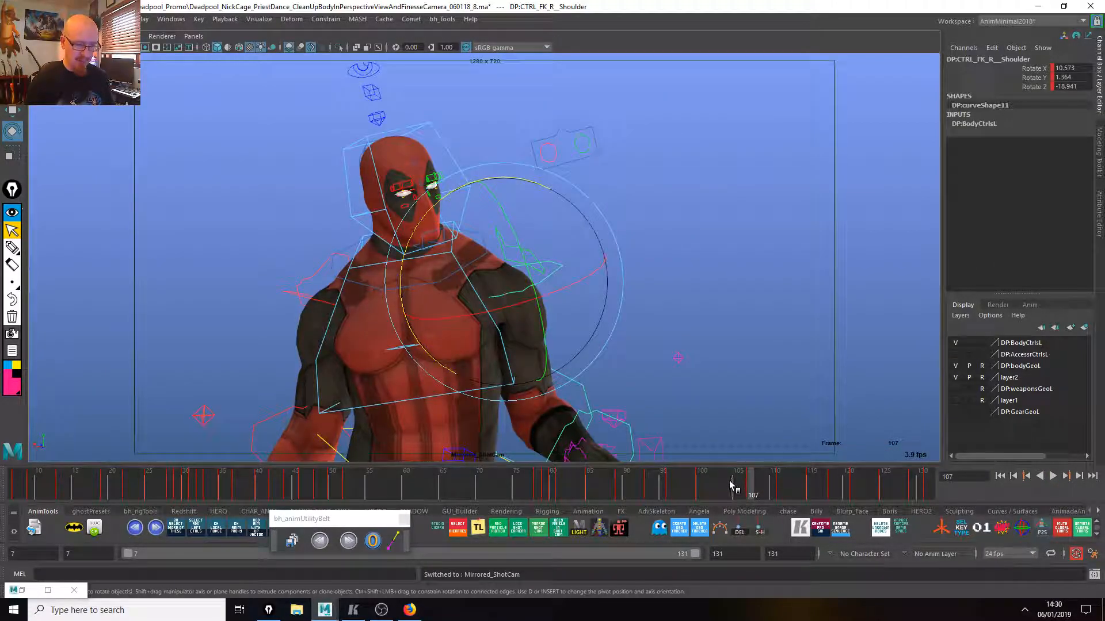
{"action": "key", "text": "F6"}
{"action": "key", "text": "ctrl+h"}
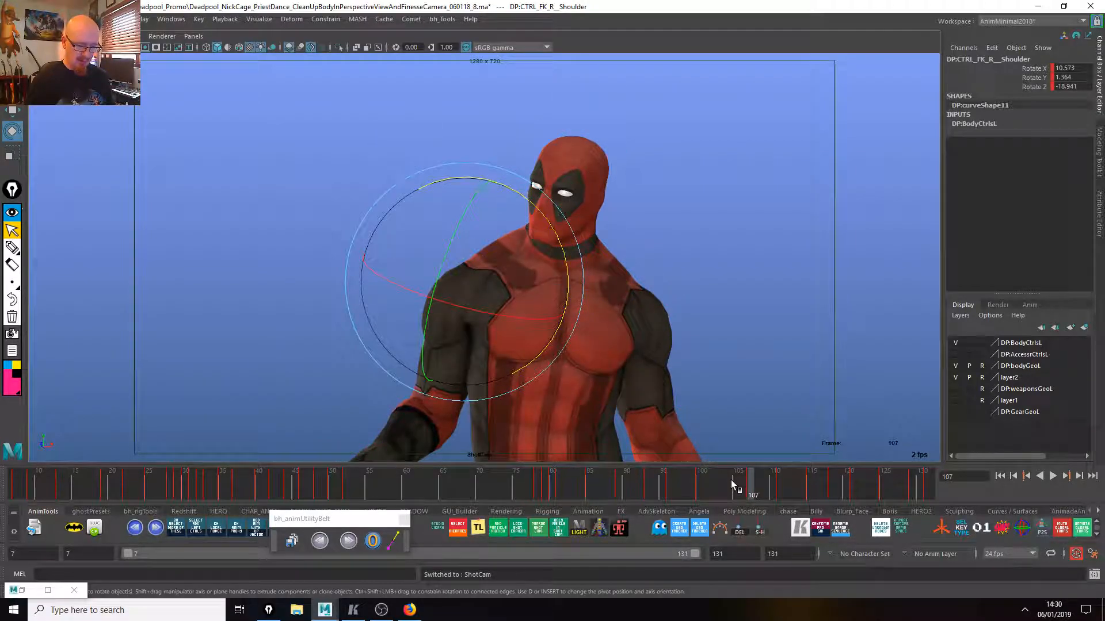
{"action": "key", "text": "F6"}
{"action": "left_click_drag", "start_coordinate": [730, 478], "coordinate": [923, 483]}
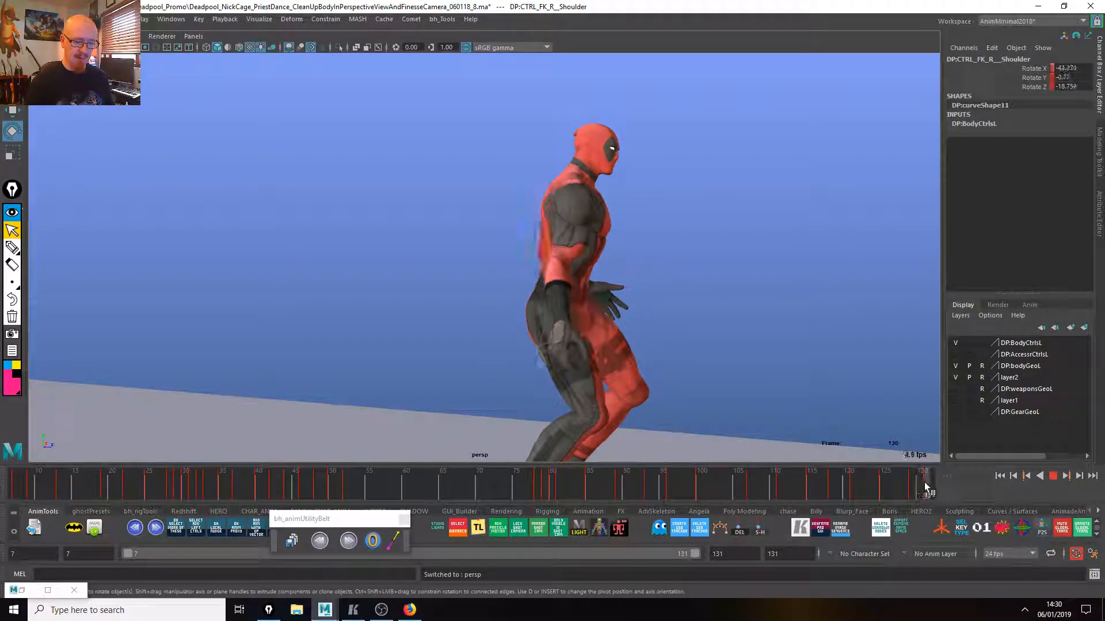
Select the right elbow FK control, rotate it to about -47 in Y at frame 118, and replay the animation.
{"action": "left_click", "coordinate": [708, 299]}
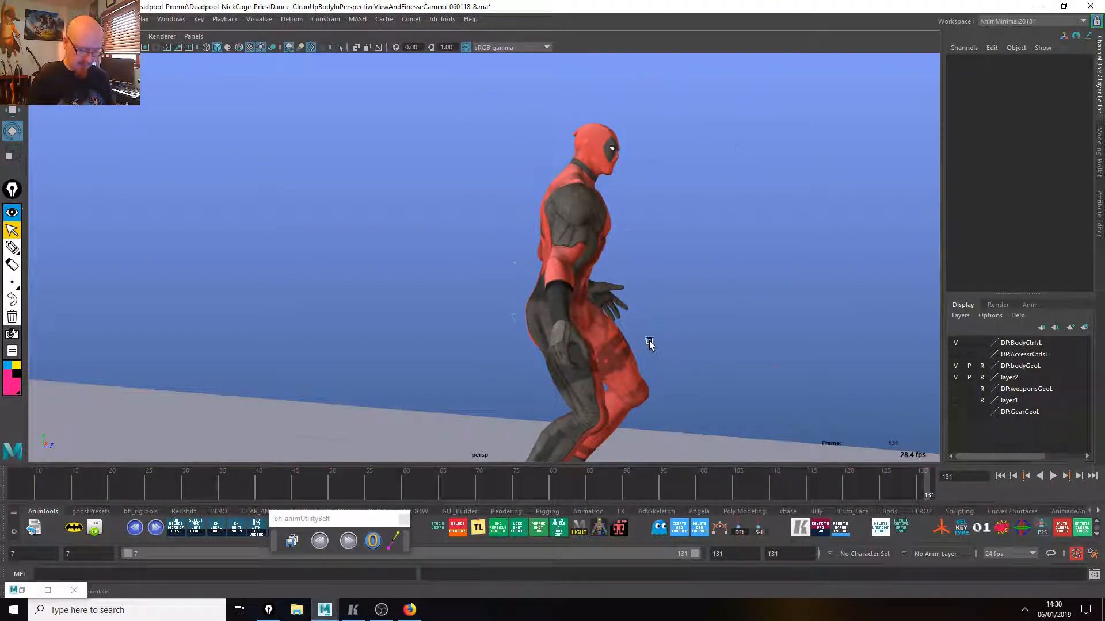
{"action": "left_click", "coordinate": [581, 269]}
{"action": "left_click", "coordinate": [656, 483]}
{"action": "key", "text": "alt+v"}
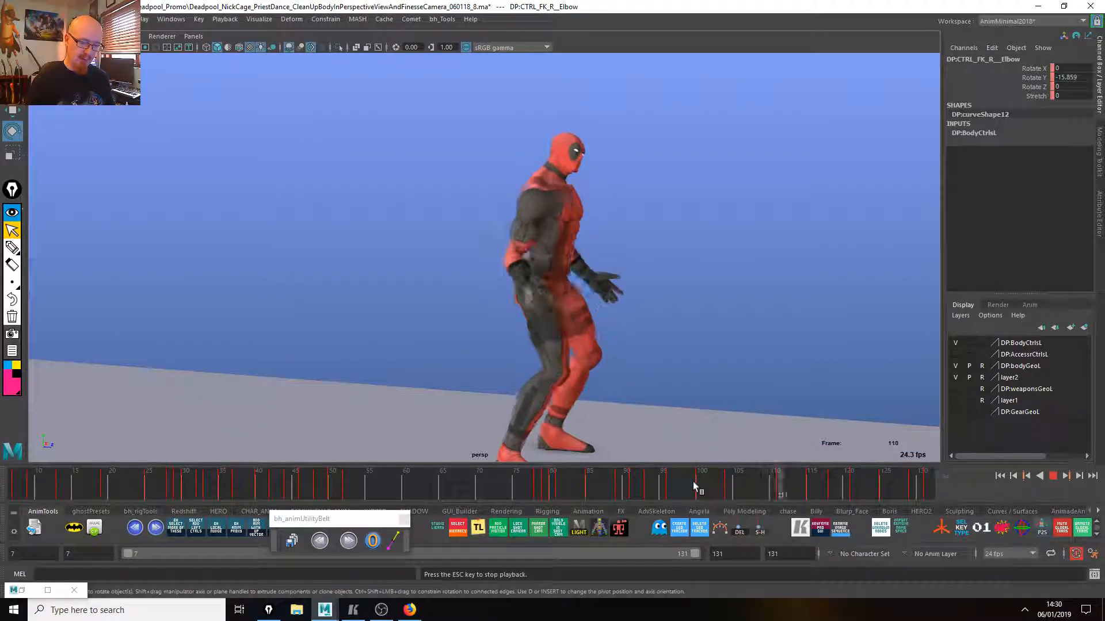
{"action": "left_click", "coordinate": [736, 491]}
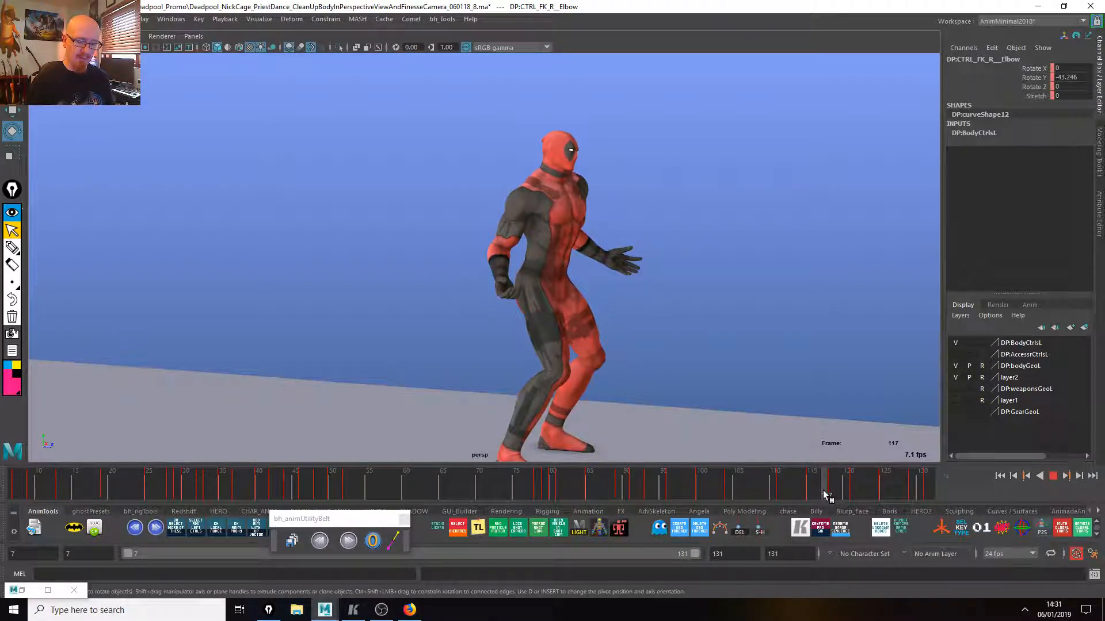
{"action": "left_click_drag", "start_coordinate": [527, 289], "coordinate": [528, 286]}
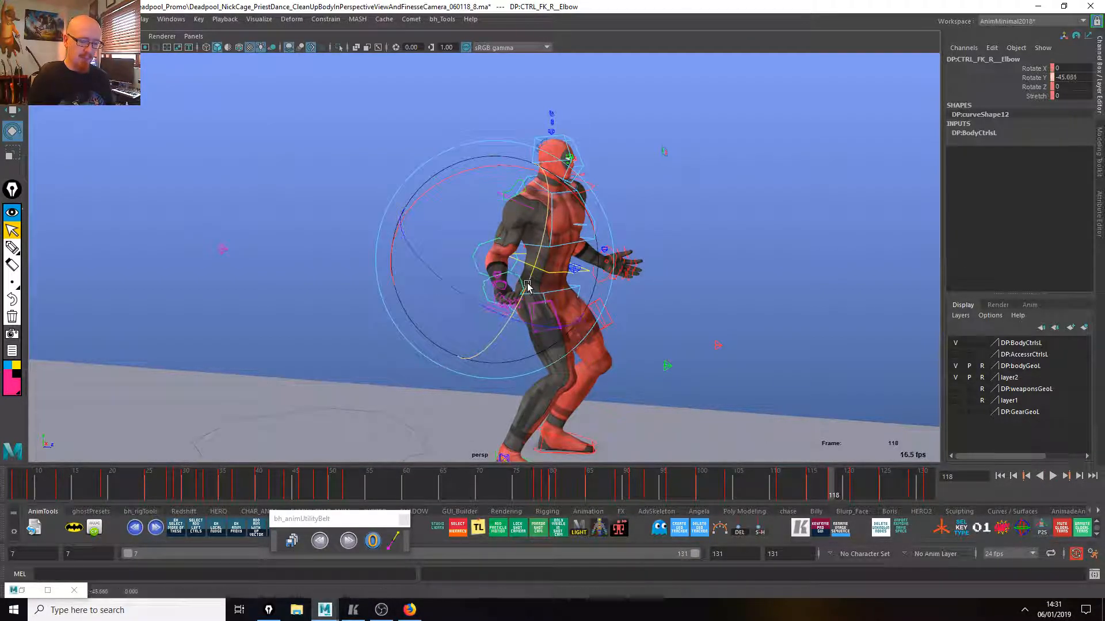
{"action": "left_click", "coordinate": [775, 486]}
{"action": "key", "text": "alt+v"}
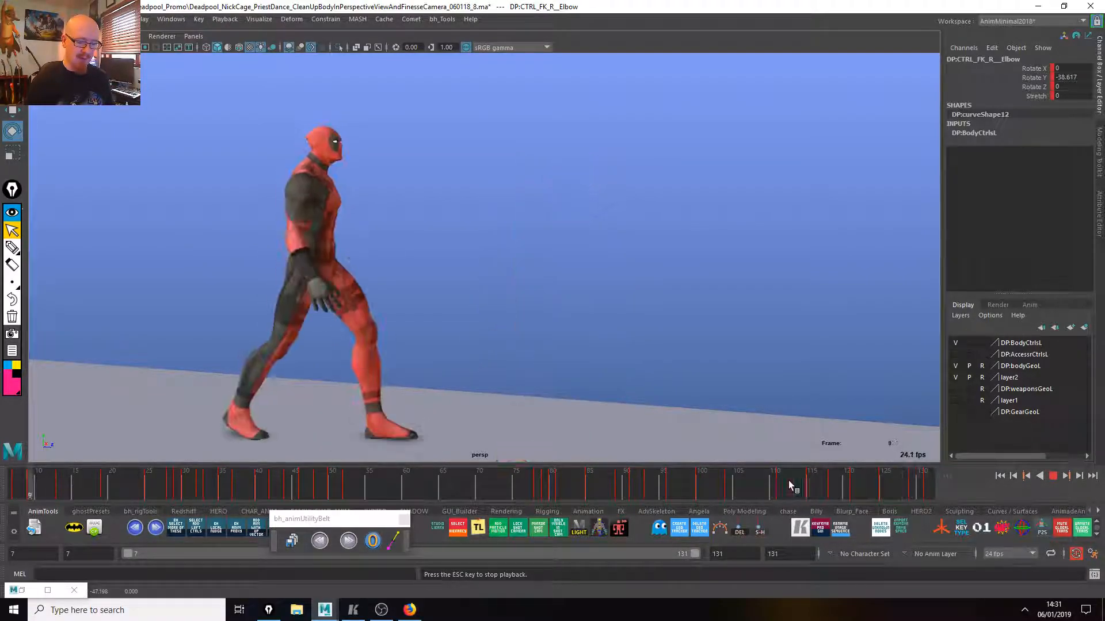
In the Graph Editor, lower the right elbow's Rotate Y key at frame 121 to about -13 and adjust the frame 125 key.
{"action": "left_click", "coordinate": [844, 488]}
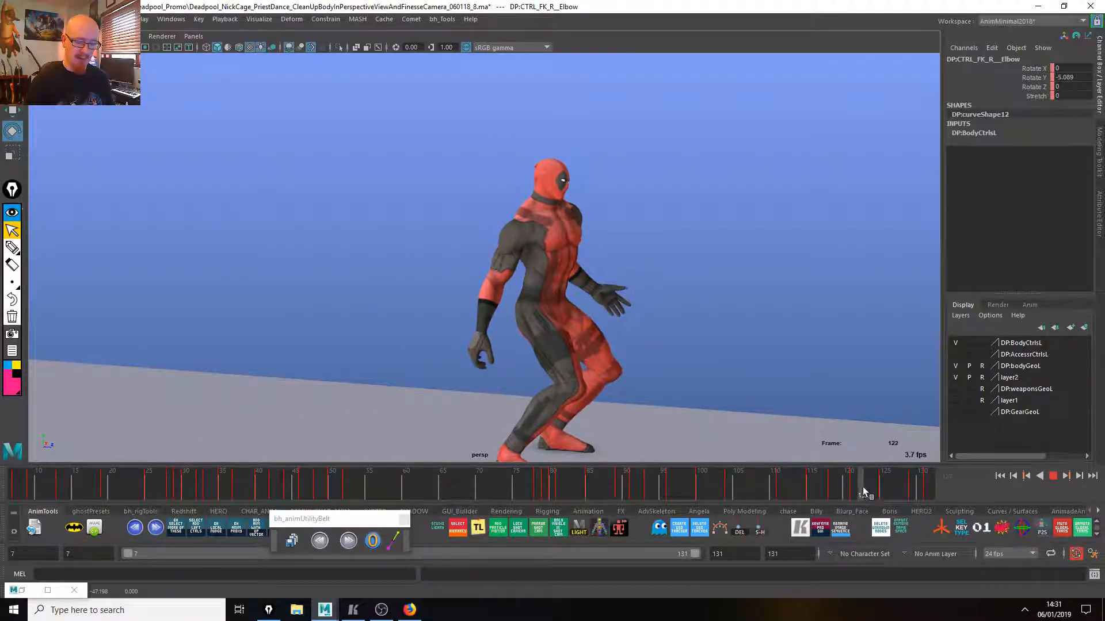
{"action": "left_click", "coordinate": [703, 525]}
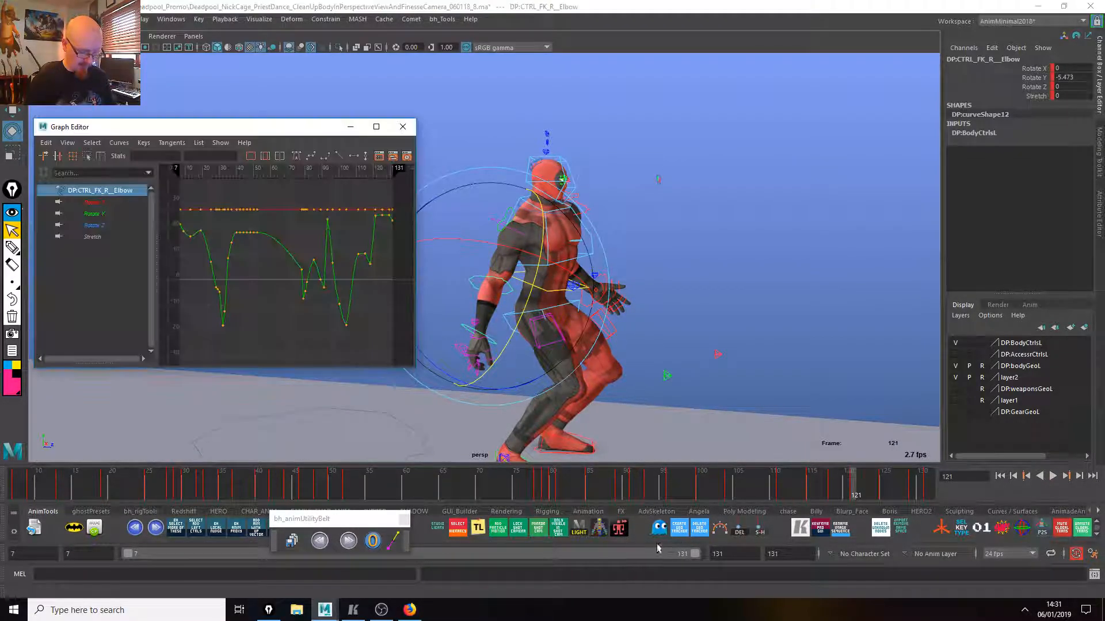
{"action": "left_click", "coordinate": [94, 214]}
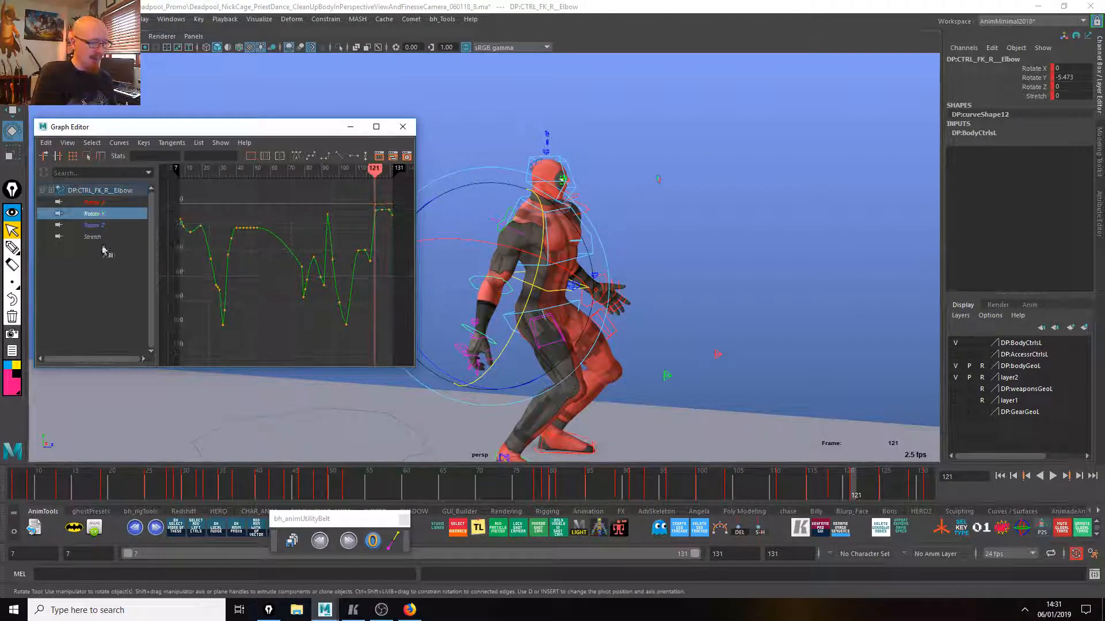
{"action": "key", "text": "f"}
{"action": "right_click_drag", "start_coordinate": [336, 325], "coordinate": [324, 311], "text": "alt"}
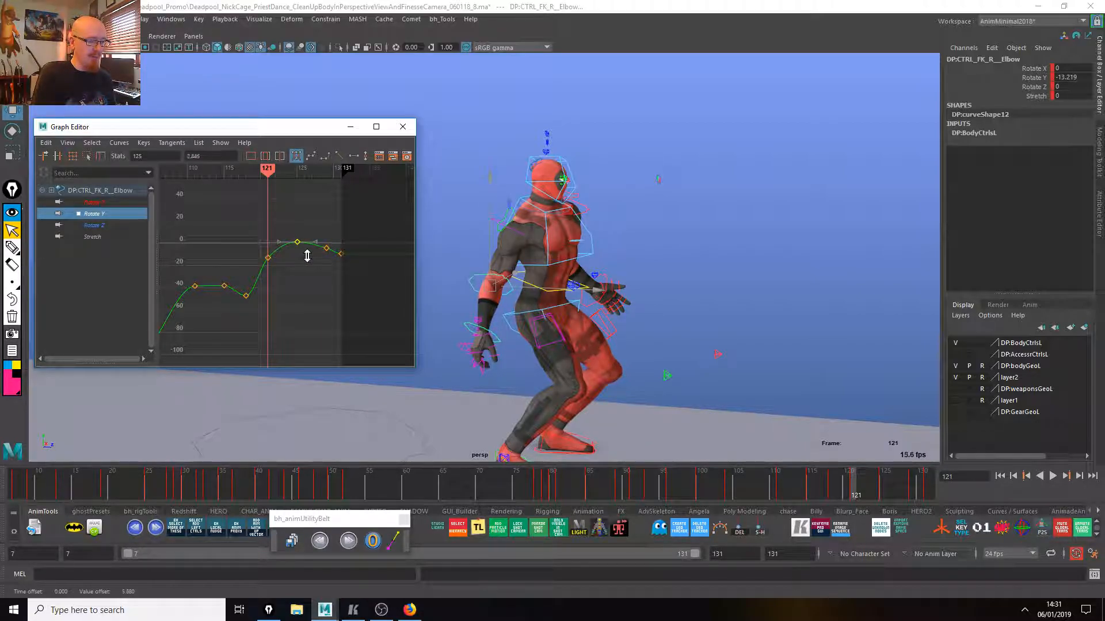
{"action": "key", "text": "alt+v"}
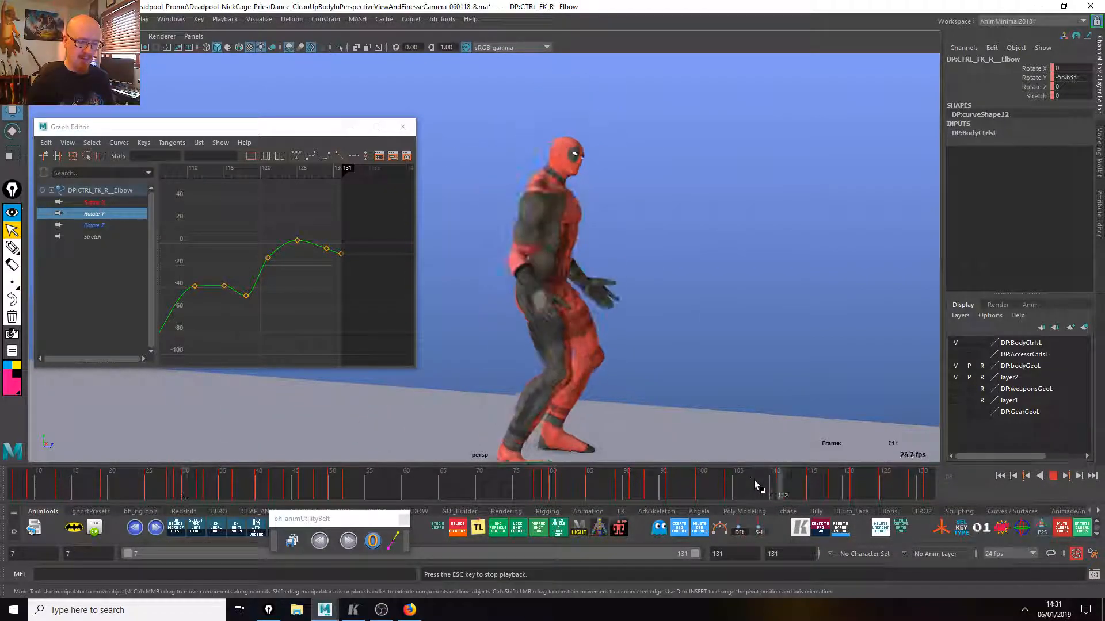
{"action": "key", "text": "Escape"}
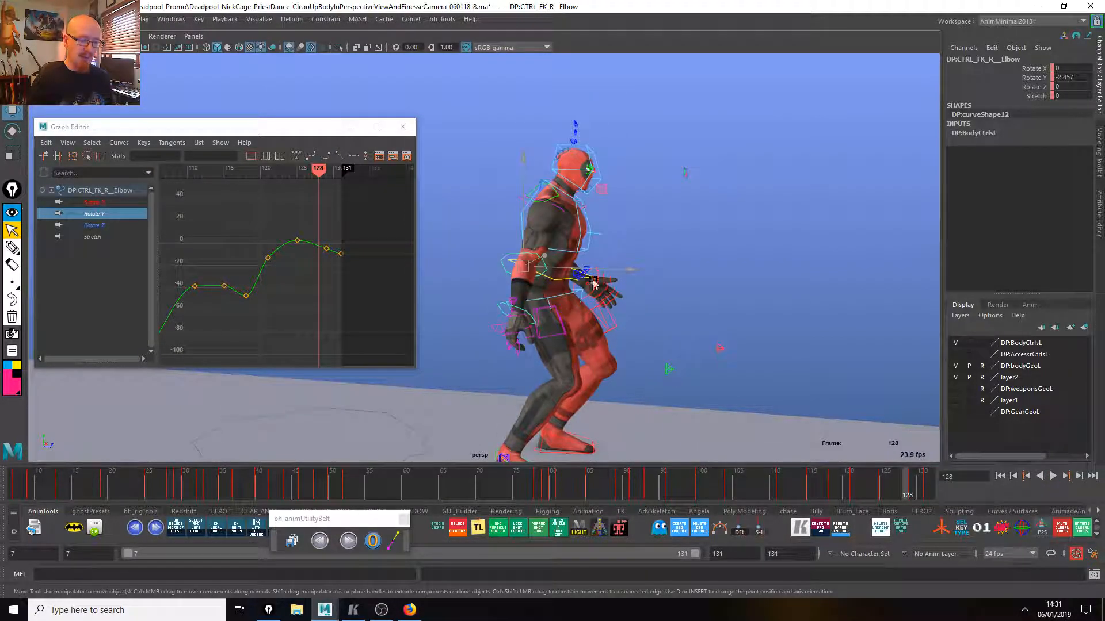
Select the right shoulder FK control and isolate its Rotate Y curve in the Graph Editor around frames 100 to 131.
{"action": "left_click", "coordinate": [563, 210]}
{"action": "key", "text": "e"}
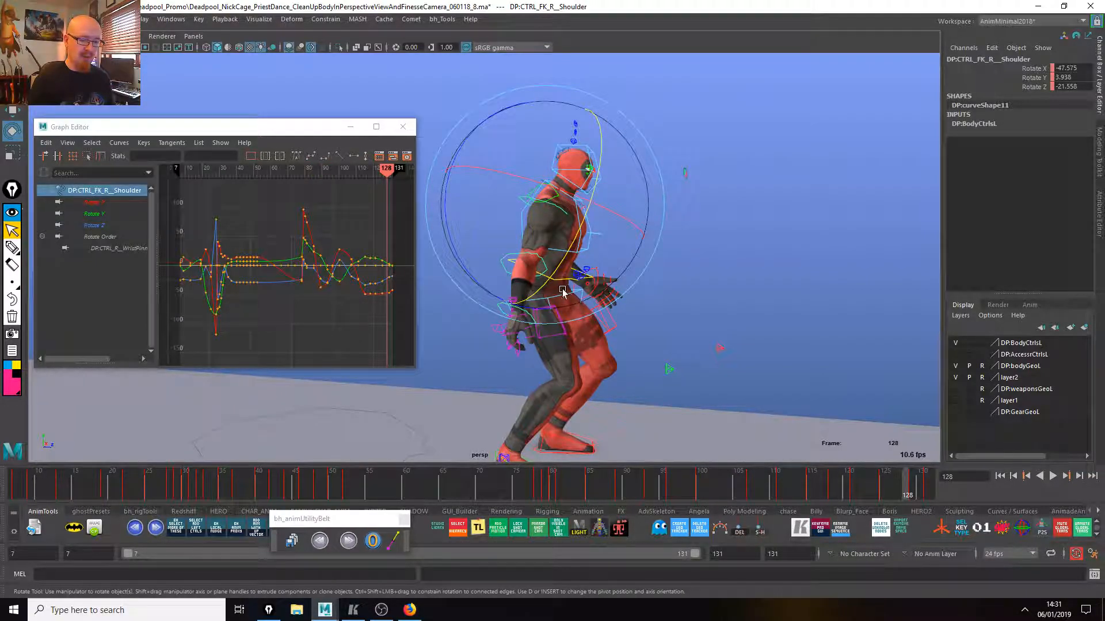
{"action": "mouse_move", "coordinate": [742, 337]}
{"action": "left_mouse_down", "text": "alt"}
{"action": "mouse_move", "coordinate": [681, 338]}
{"action": "mouse_move", "coordinate": [739, 336]}
{"action": "left_mouse_up", "text": "alt"}
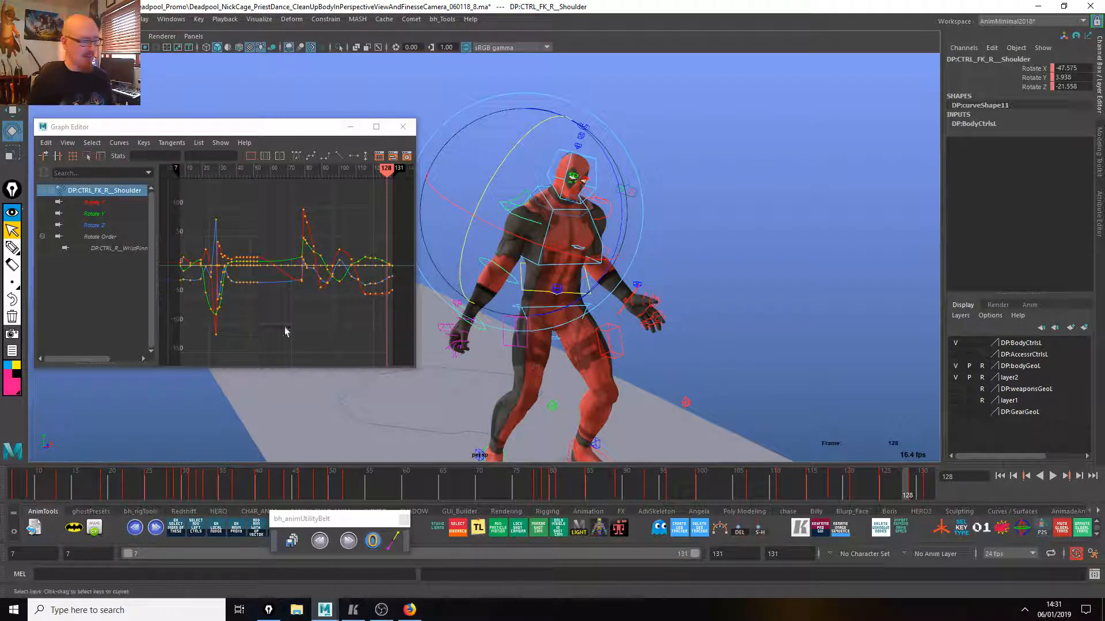
{"action": "left_click", "coordinate": [93, 213]}
{"action": "key", "text": "f"}
{"action": "left_click", "coordinate": [349, 336]}
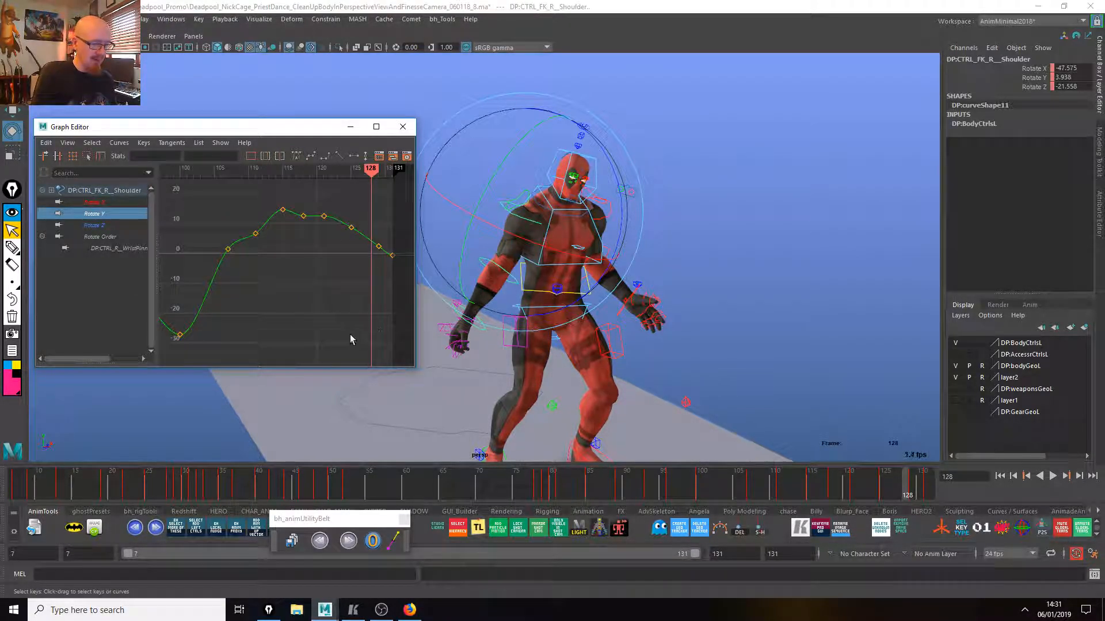
At frame 111, rotate the right shoulder FK control so its Rotate Y is about 4.8, judging the pose from the side.
{"action": "left_click_drag", "start_coordinate": [547, 479], "coordinate": [780, 494]}
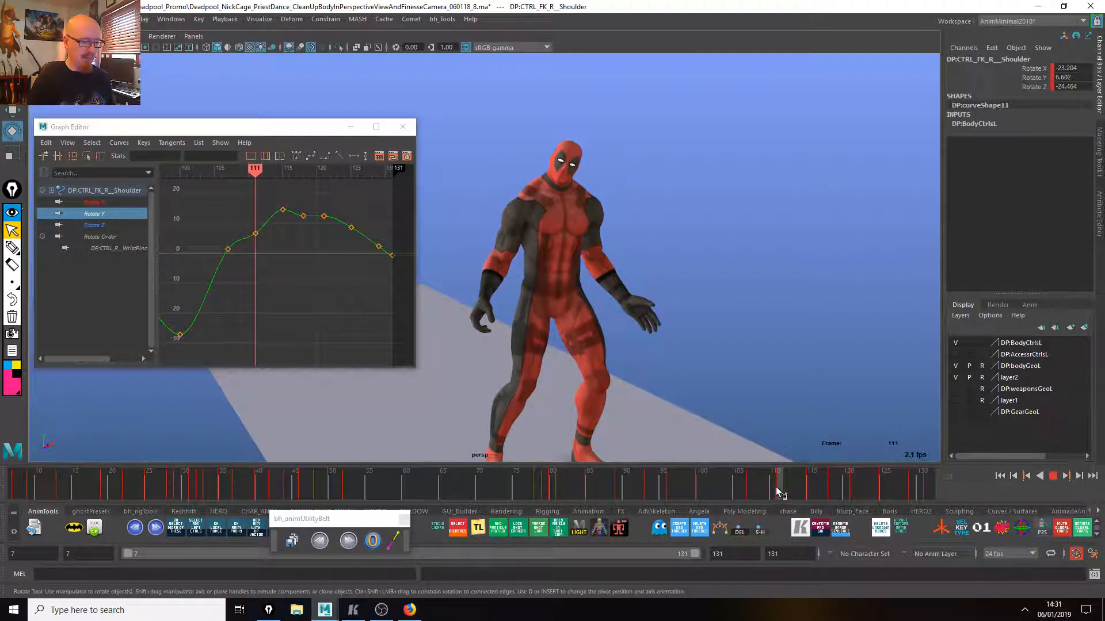
{"action": "left_click_drag", "start_coordinate": [247, 226], "coordinate": [264, 257]}
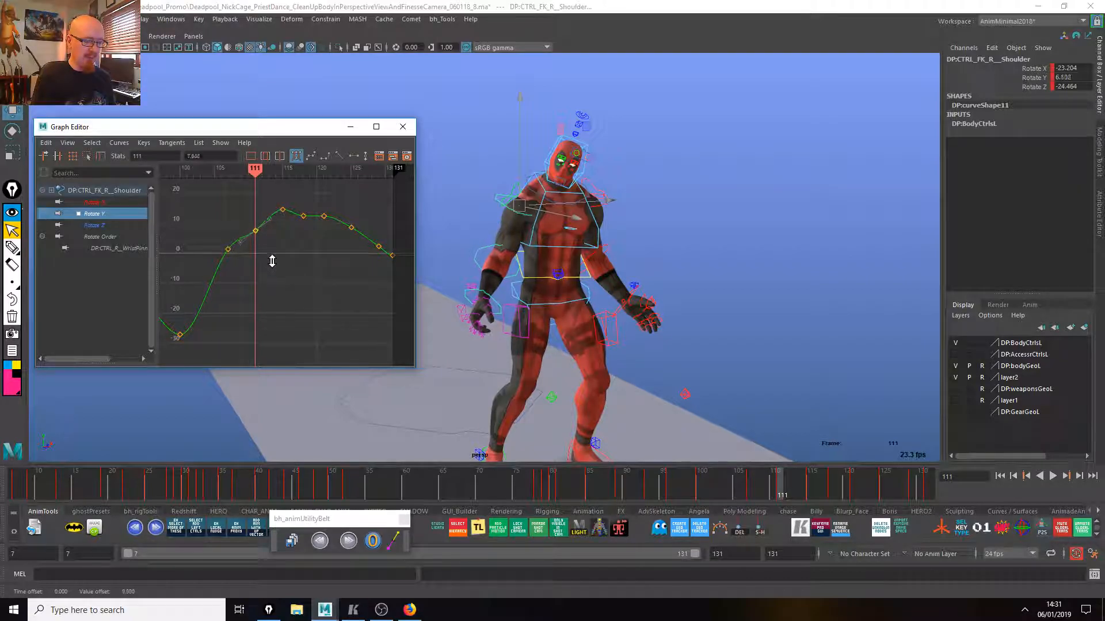
{"action": "left_click_drag", "start_coordinate": [797, 434], "coordinate": [874, 415], "text": "alt"}
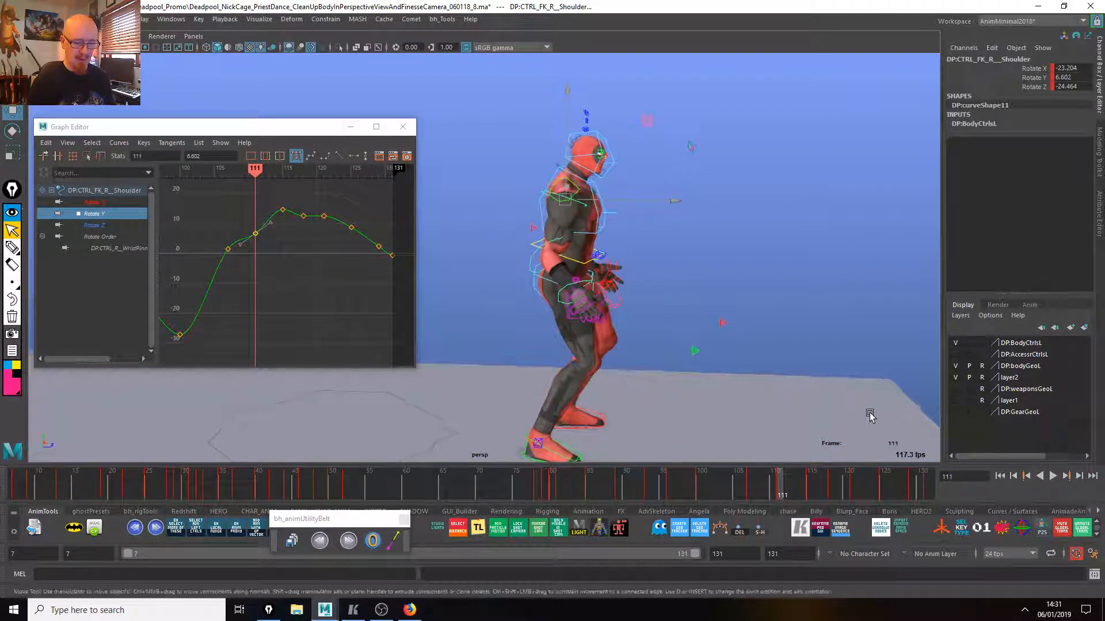
{"action": "key", "text": "e"}
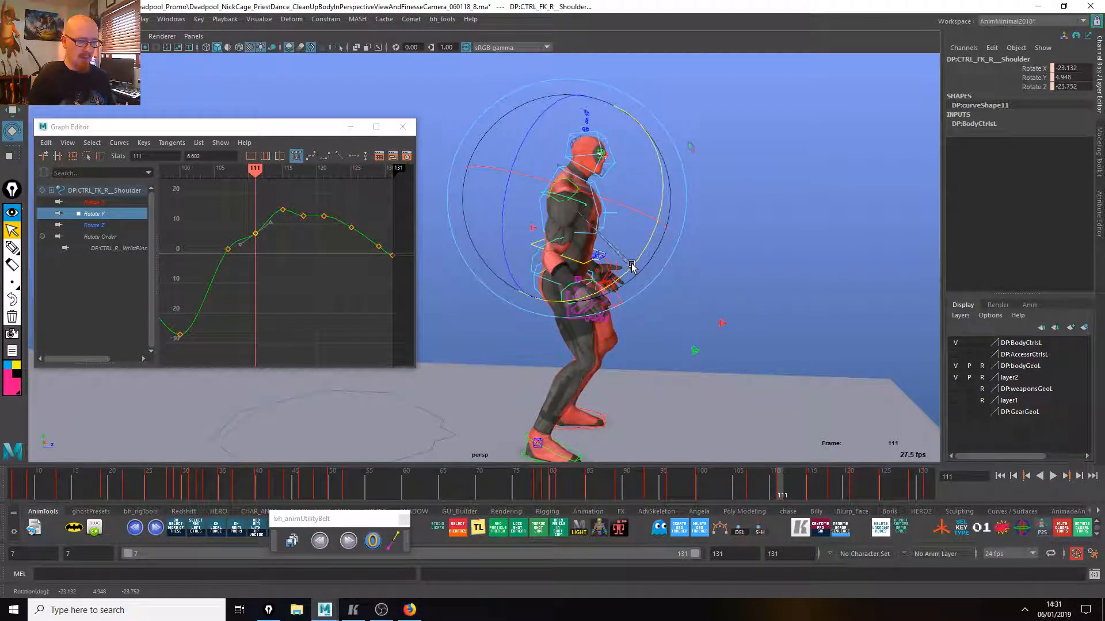
Try rotating the right shoulder FK control to about -1.4 in Y at frame 107, play it back, and undo the rotation.
{"action": "left_click", "coordinate": [748, 490]}
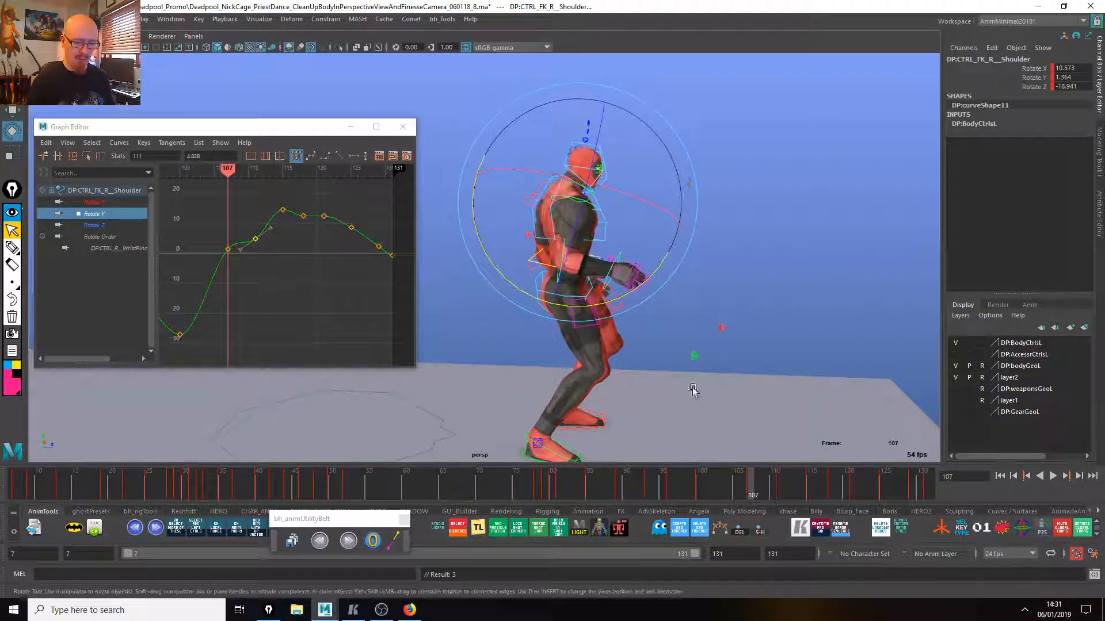
{"action": "left_click_drag", "start_coordinate": [630, 293], "coordinate": [632, 292]}
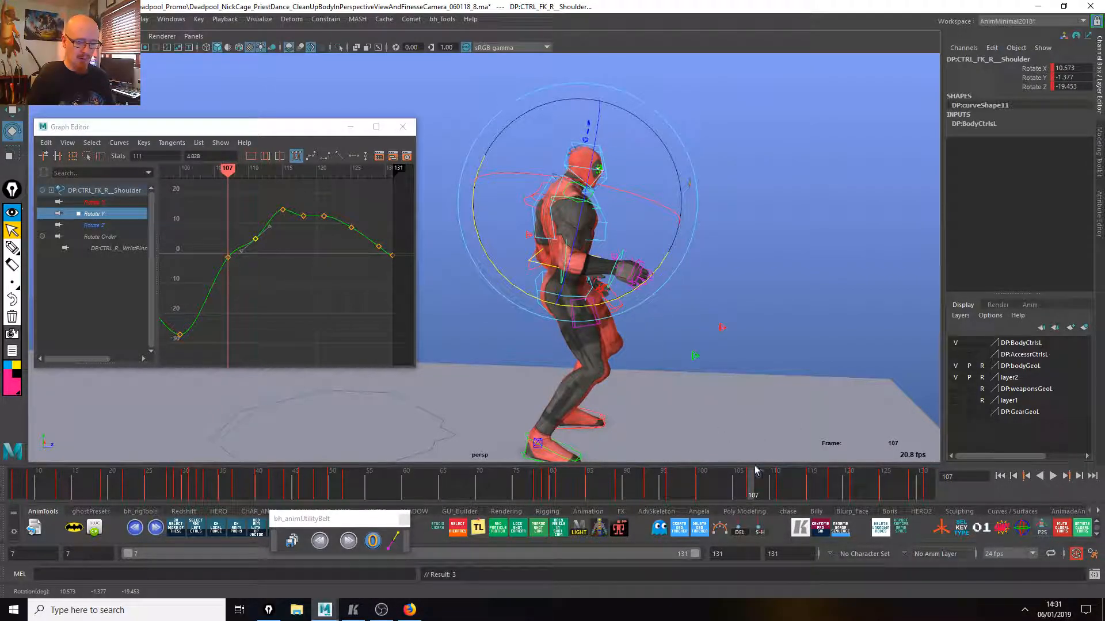
{"action": "key", "text": "alt+v"}
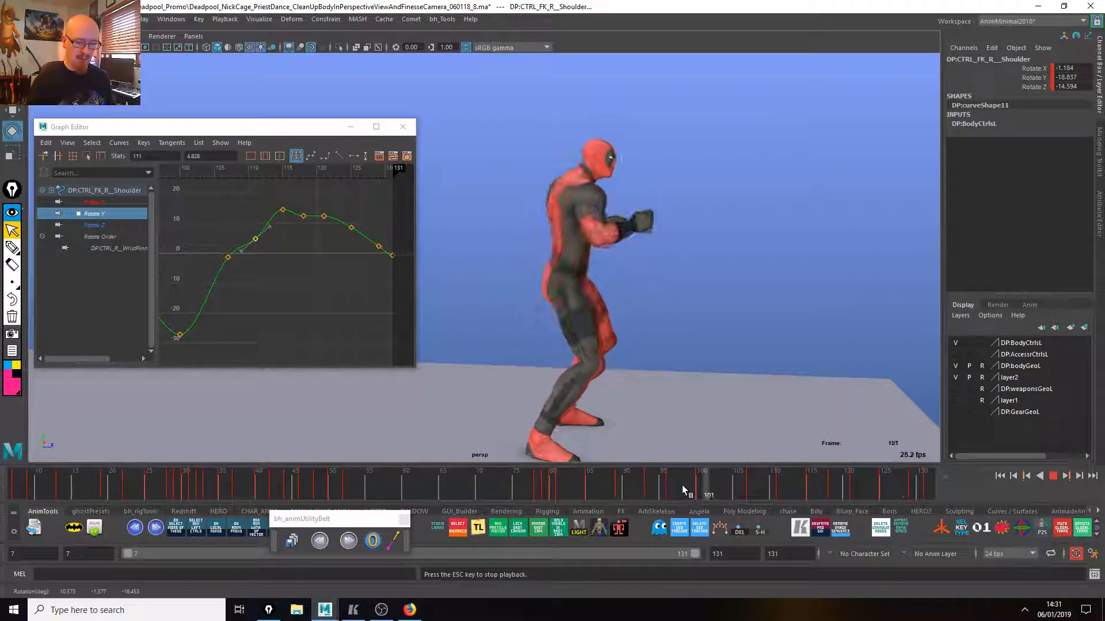
{"action": "key", "text": "Escape"}
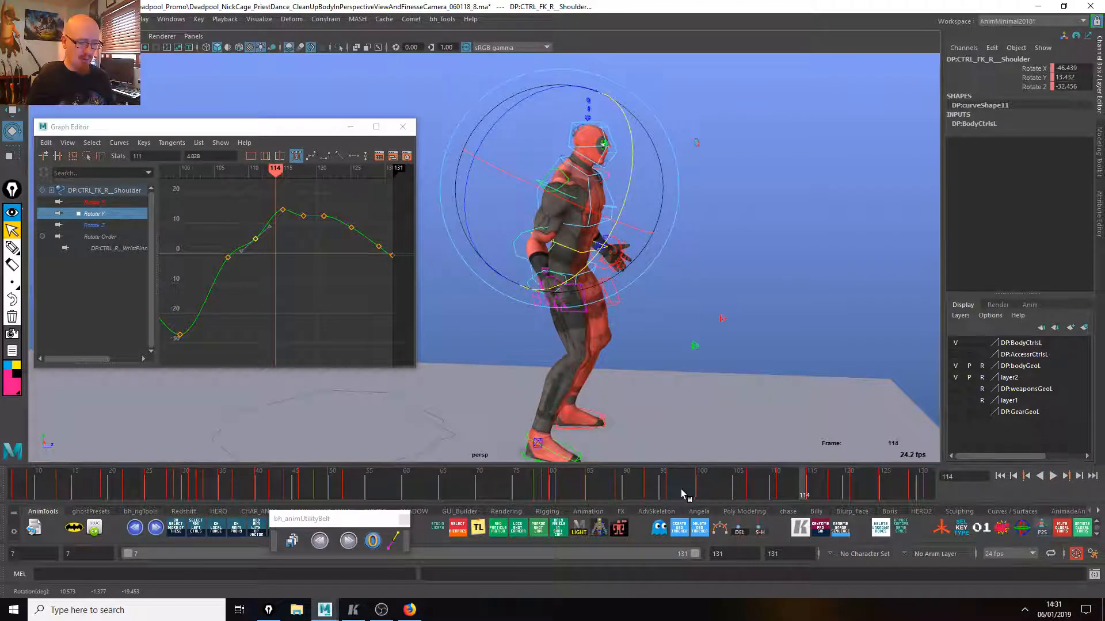
{"action": "key", "text": "ctrl+z"}
Play the animation and raise the right shoulder's Rotate Y key at frame 118 to about 16.
{"action": "key", "text": "alt+v"}
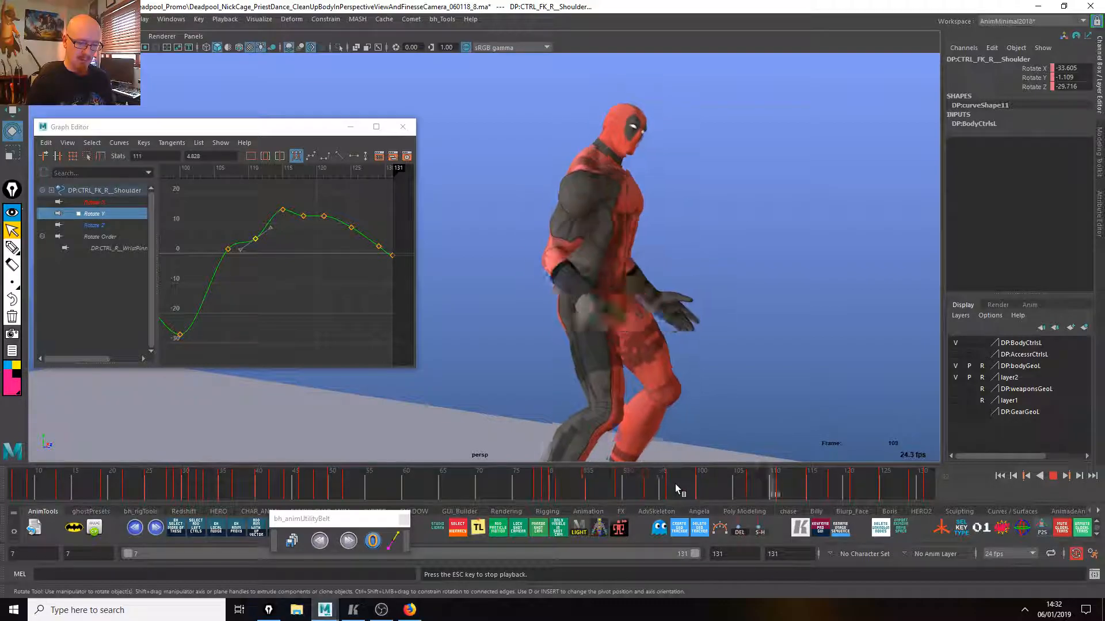
{"action": "left_click", "coordinate": [736, 488]}
{"action": "left_click_drag", "start_coordinate": [736, 488], "coordinate": [830, 486]}
{"action": "left_click_drag", "start_coordinate": [296, 207], "coordinate": [300, 223]}
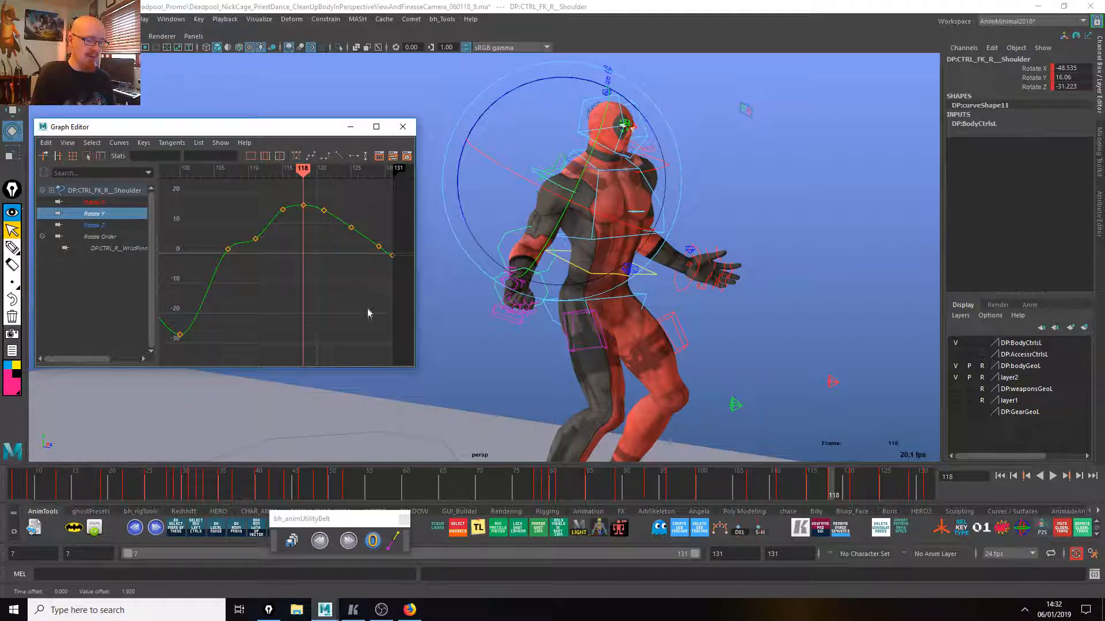
Play and scrub the arm swing between about frames 110 and 122, inspecting it from the side in the perspective view.
{"action": "key", "text": "alt+v"}
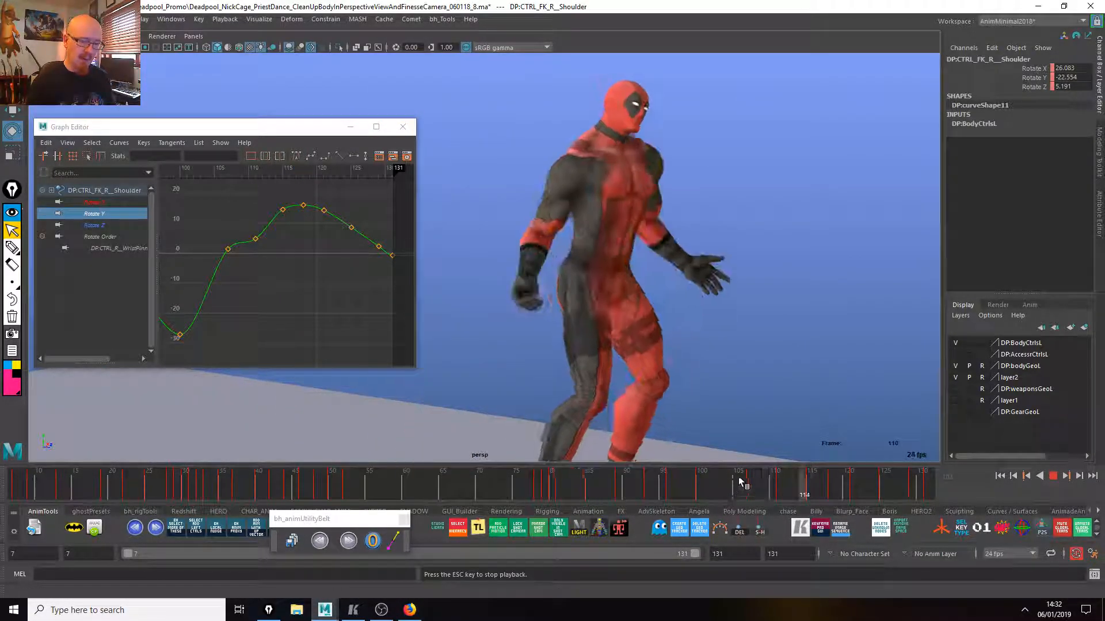
{"action": "key", "text": "e"}
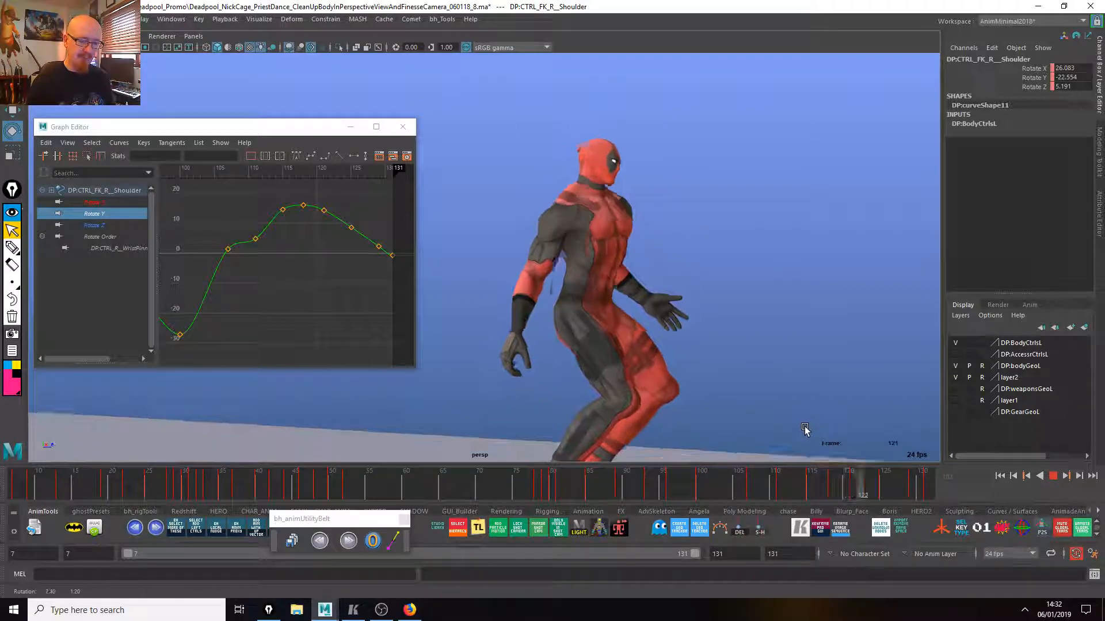
{"action": "left_click", "coordinate": [765, 488]}
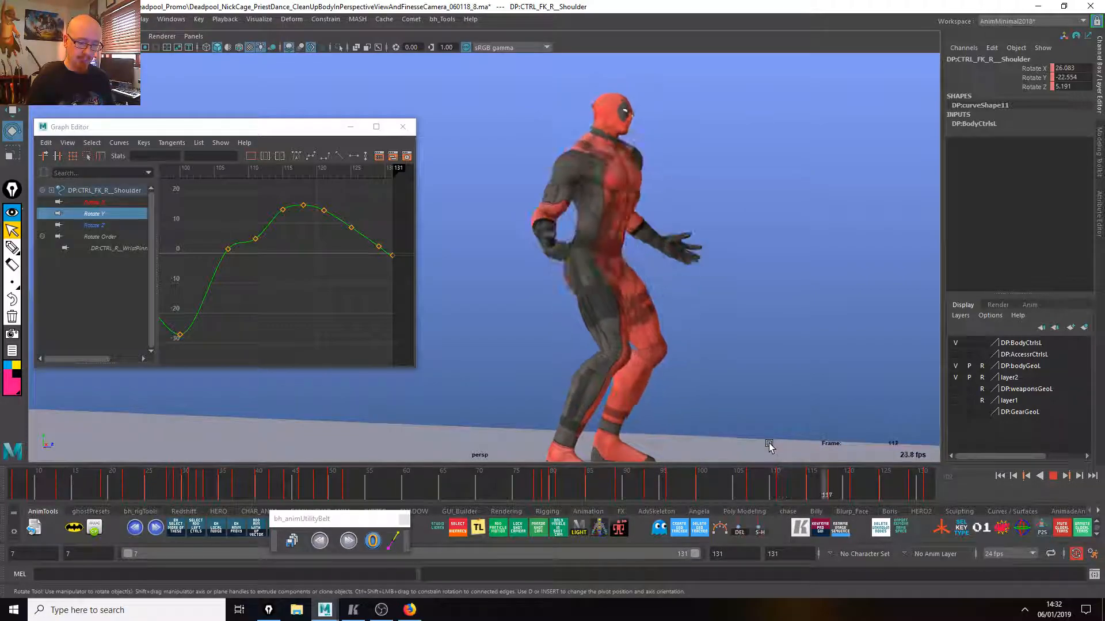
{"action": "left_click", "coordinate": [774, 486]}
{"action": "left_click", "coordinate": [773, 490]}
{"action": "left_click", "coordinate": [770, 489]}
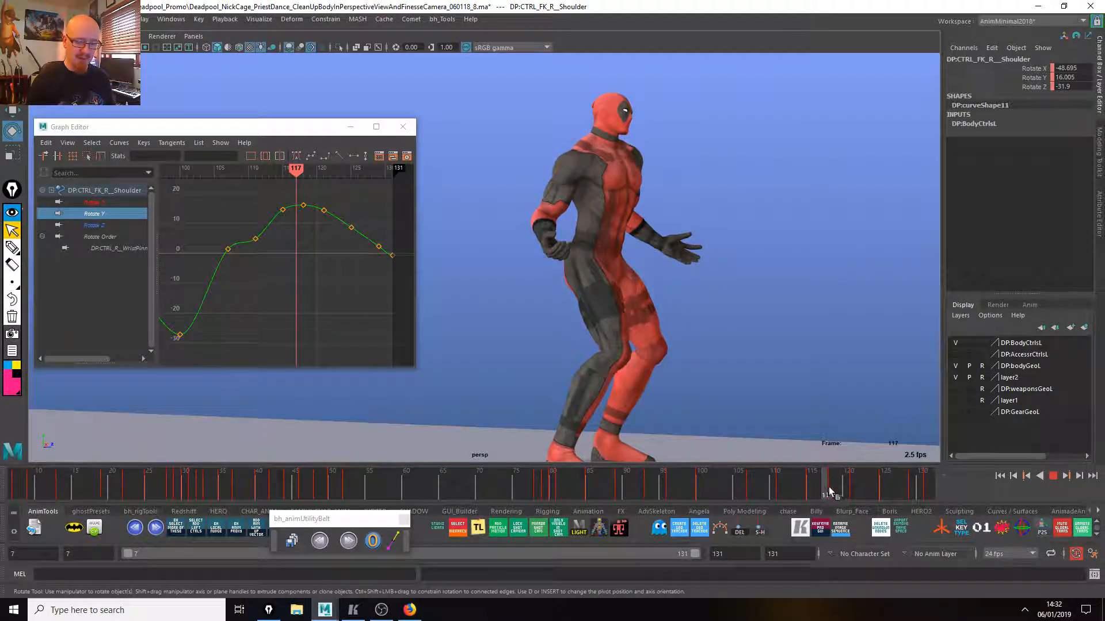
{"action": "key", "text": "Escape"}
Isolate the right shoulder's Rotate Z curve, frame its keys around 118 to 121, and review the motion near frame 111.
{"action": "left_click", "coordinate": [94, 225], "text": "shift"}
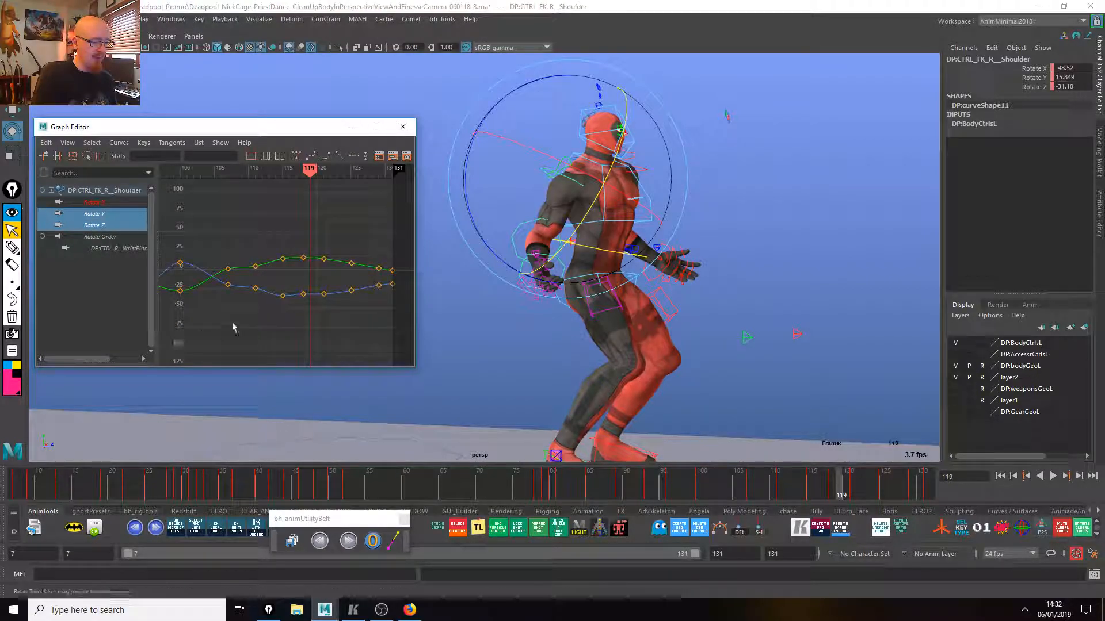
{"action": "left_click", "coordinate": [92, 225]}
{"action": "left_click_drag", "start_coordinate": [335, 332], "coordinate": [267, 270]}
{"action": "key", "text": "f"}
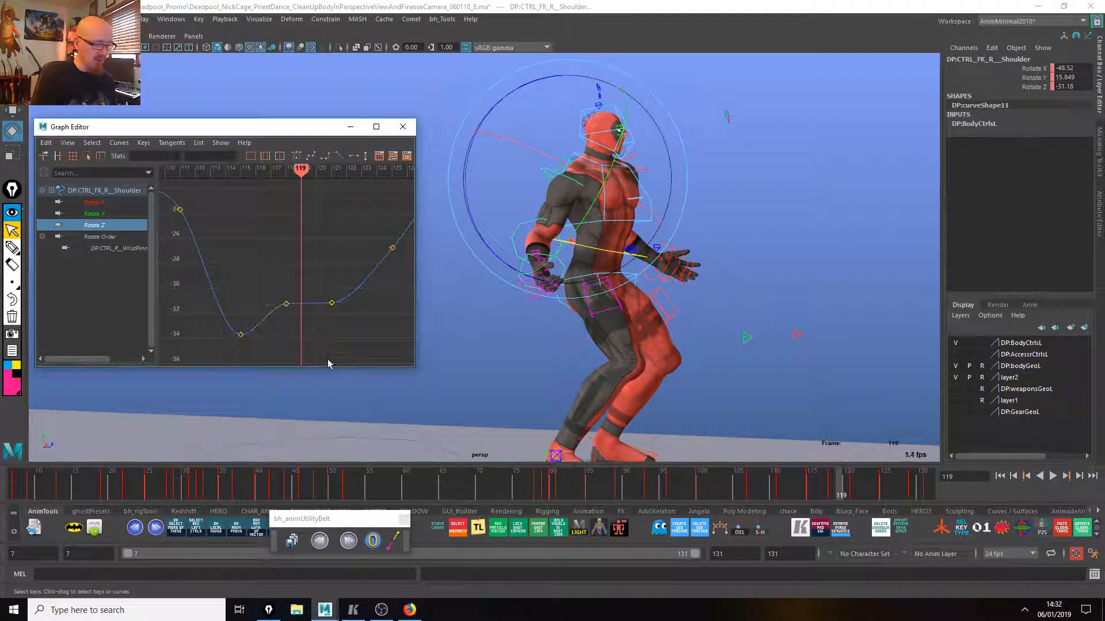
{"action": "key", "text": "alt+v"}
{"action": "left_click", "coordinate": [773, 495]}
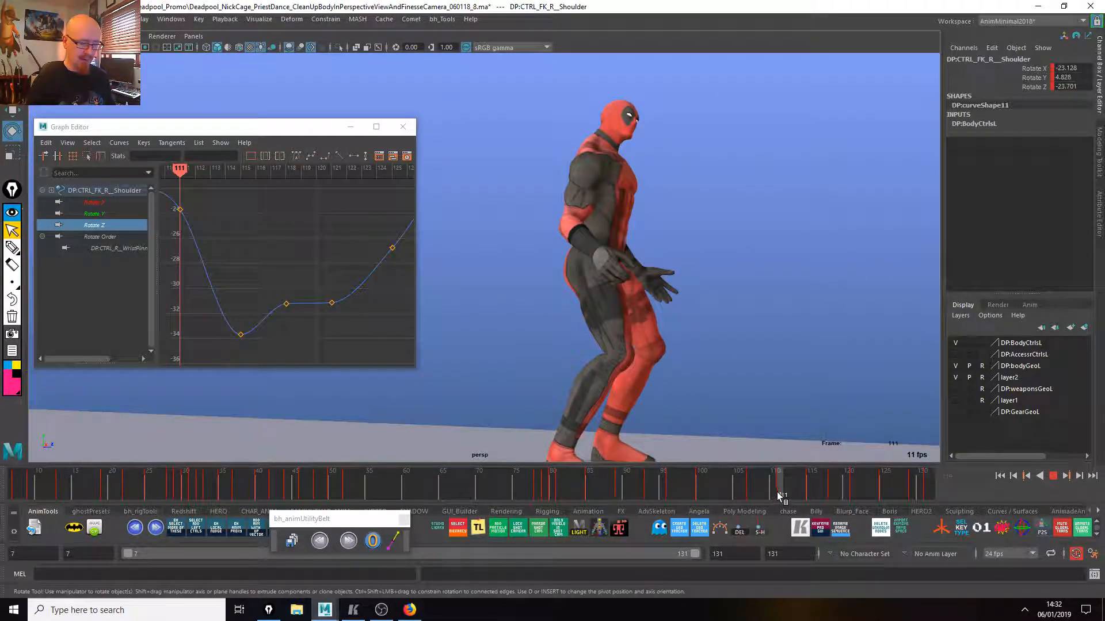
Lower the right shoulder's Rotate Z key at frame 121 to about -32, judging the arm from the front.
{"action": "left_click_drag", "start_coordinate": [821, 499], "coordinate": [854, 499]}
{"action": "left_click", "coordinate": [340, 310]}
{"action": "middle_click_drag", "start_coordinate": [349, 329], "coordinate": [353, 313]}
{"action": "left_click_drag", "start_coordinate": [851, 359], "coordinate": [628, 354], "text": "alt"}
{"action": "middle_click_drag", "start_coordinate": [350, 311], "coordinate": [360, 332]}
Lower the right shoulder's Rotate Z key at frame 125 to -28.538 and play back the result.
{"action": "left_click_drag", "start_coordinate": [804, 487], "coordinate": [885, 495]}
{"action": "left_click", "coordinate": [392, 248]}
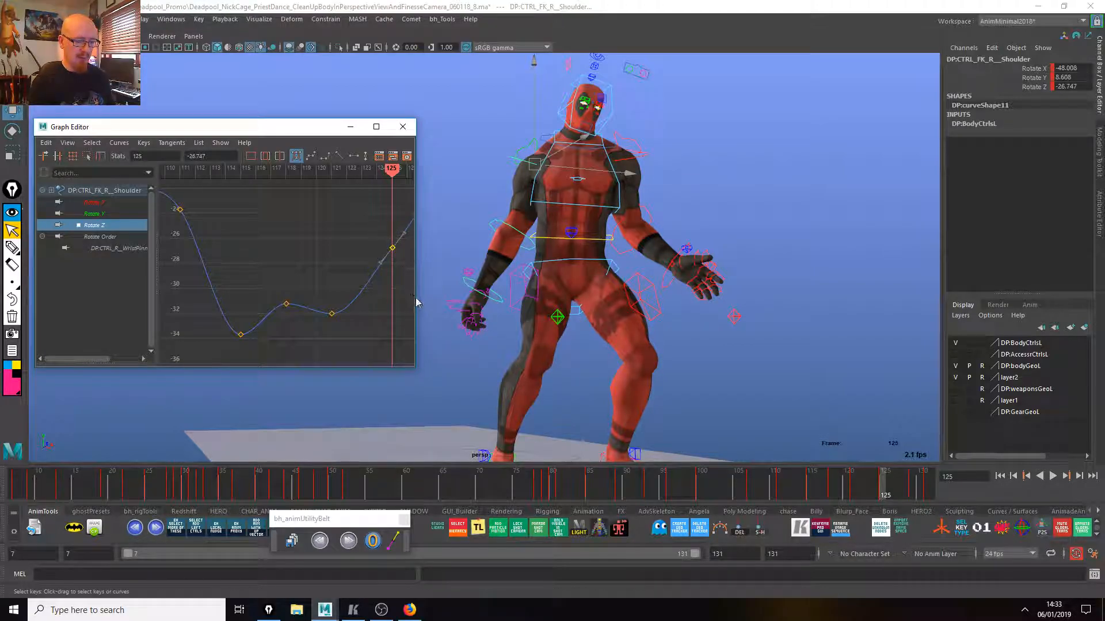
{"action": "middle_click_drag", "start_coordinate": [418, 308], "coordinate": [418, 310], "text": "shift"}
{"action": "key", "text": "alt+v"}
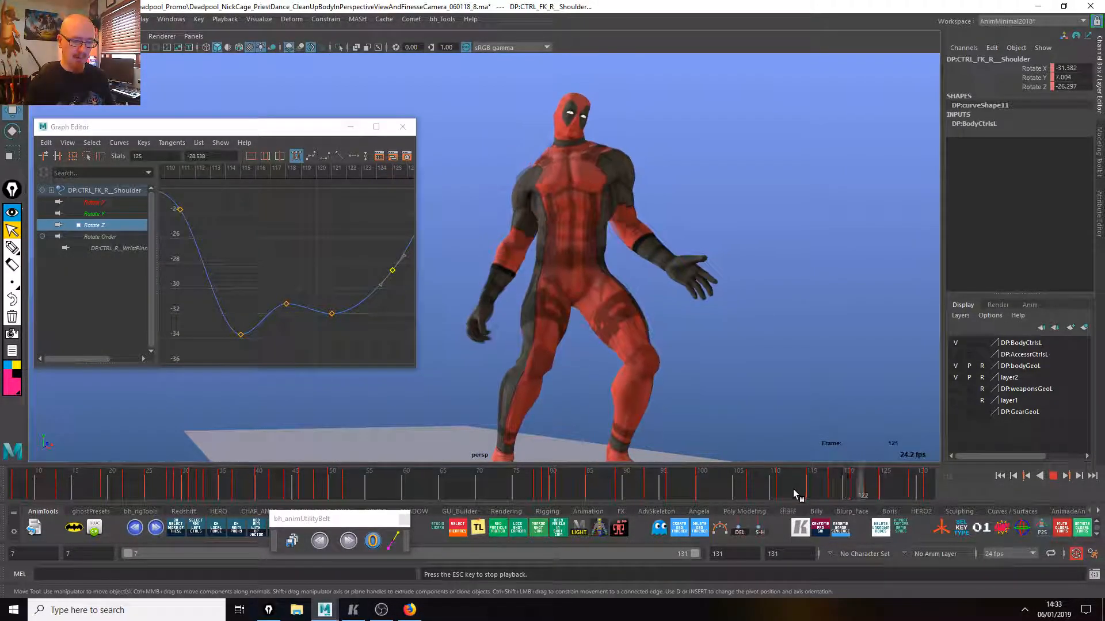
{"action": "key", "text": "alt+v"}
Isolate the right shoulder's Rotate X curve and lower its key at frame 118 to about -50.
{"action": "left_click_drag", "start_coordinate": [833, 492], "coordinate": [921, 498]}
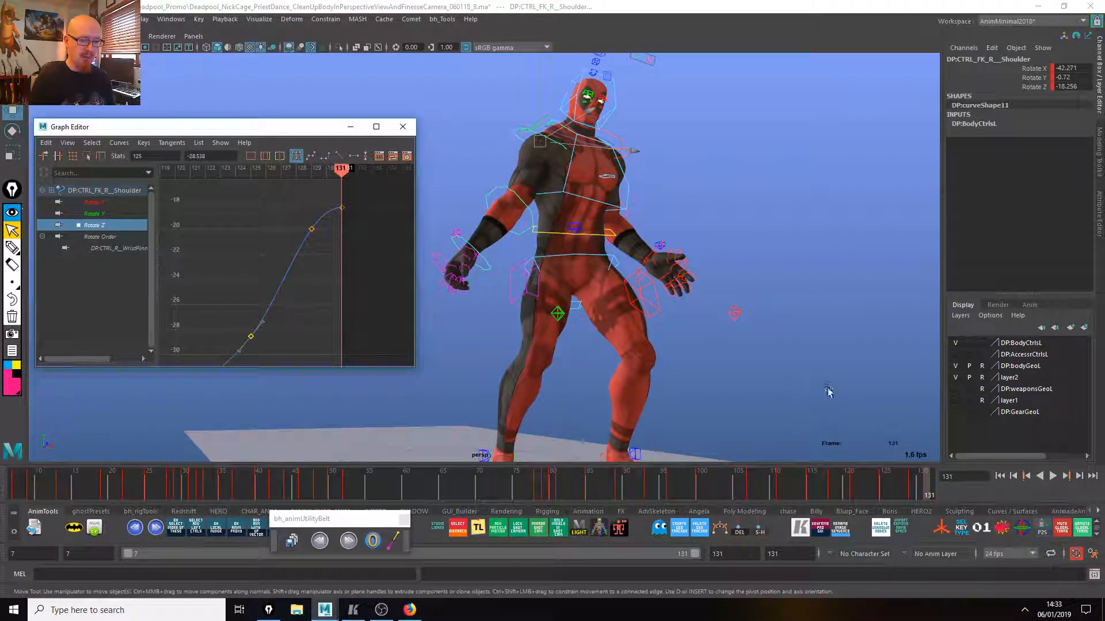
{"action": "left_click_drag", "start_coordinate": [821, 387], "coordinate": [557, 371], "text": "alt"}
{"action": "left_click", "coordinate": [94, 202]}
{"action": "left_click_drag", "start_coordinate": [372, 326], "coordinate": [217, 247]}
{"action": "key", "text": "f"}
{"action": "left_click", "coordinate": [345, 350]}
{"action": "scroll", "coordinate": [316, 334], "scroll_direction": "down", "scroll_amount": 5}
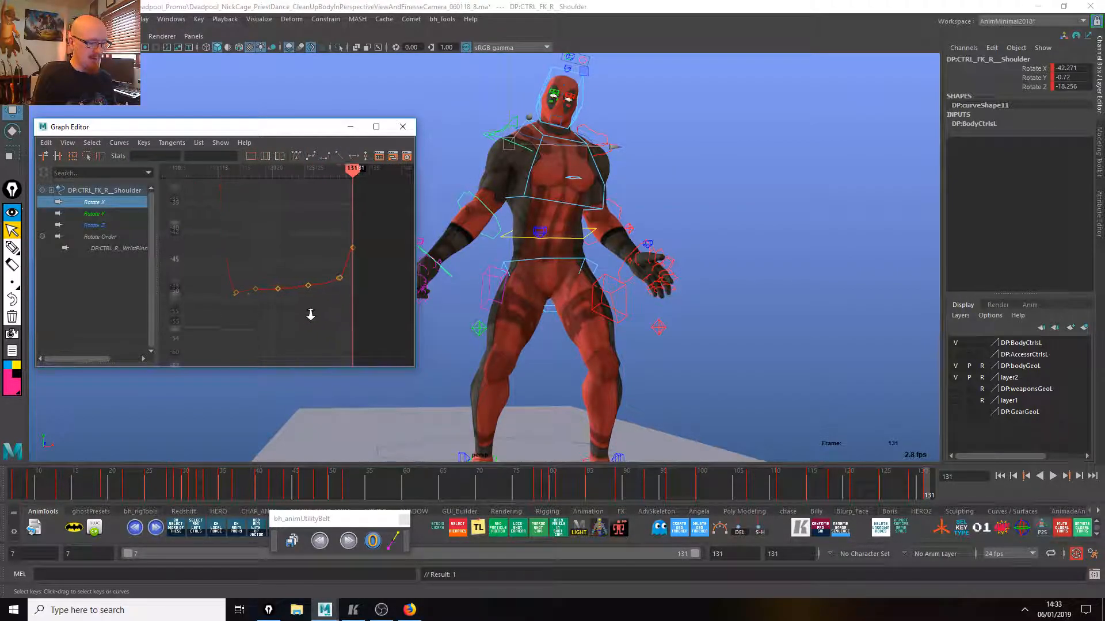
{"action": "key", "text": "alt+v"}
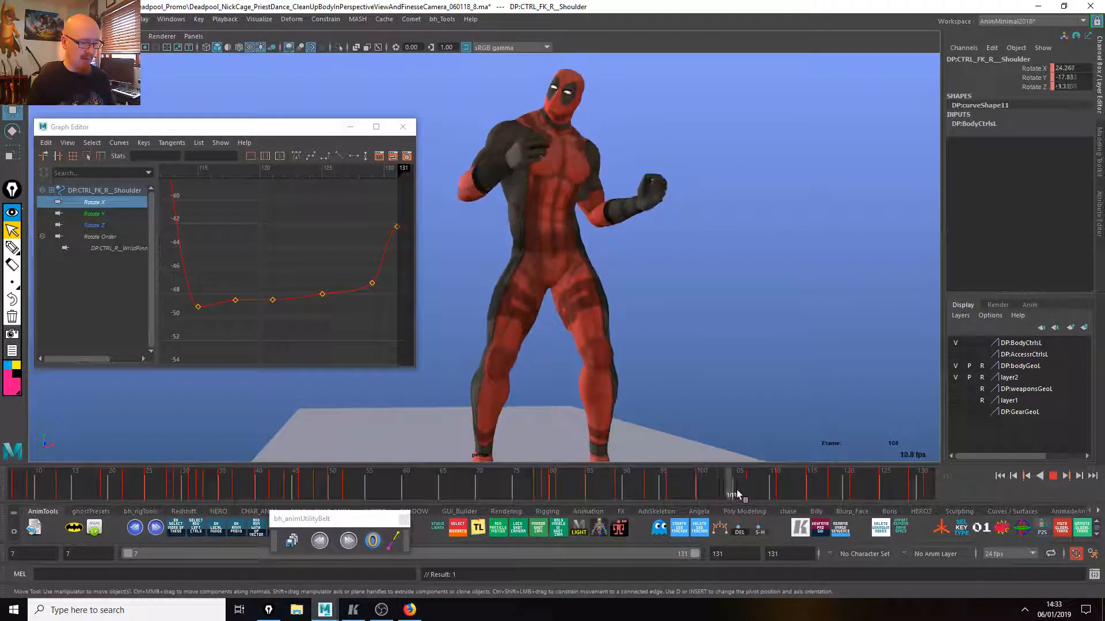
{"action": "left_click_drag", "start_coordinate": [806, 493], "coordinate": [833, 494]}
{"action": "left_click", "coordinate": [235, 301]}
{"action": "middle_click_drag", "start_coordinate": [256, 330], "coordinate": [270, 339], "text": "shift"}
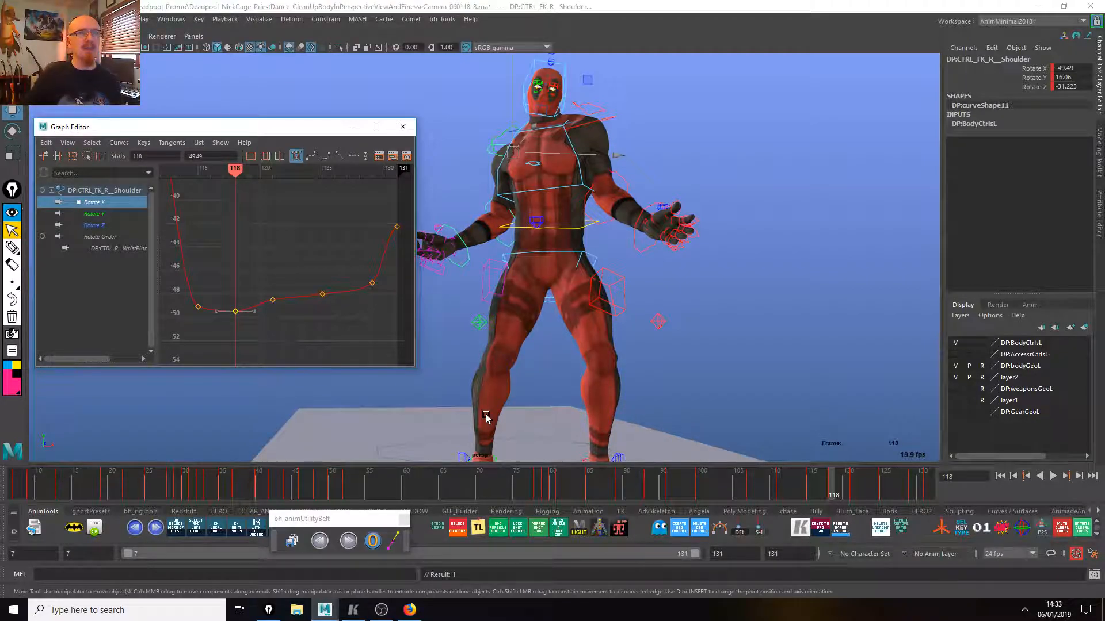
Smooth the right shoulder's Rotate X curve with keys at about -49.4 on frame 121, -47.7 on frame 125 and -44.6 on frame 129.
{"action": "left_click_drag", "start_coordinate": [755, 480], "coordinate": [913, 503]}
{"action": "middle_click_drag", "start_coordinate": [383, 301], "coordinate": [385, 263]}
{"action": "left_click", "coordinate": [273, 299]}
{"action": "middle_click_drag", "start_coordinate": [273, 303], "coordinate": [276, 309]}
{"action": "left_click", "coordinate": [304, 326]}
{"action": "left_click_drag", "start_coordinate": [331, 314], "coordinate": [313, 287]}
{"action": "middle_click_drag", "start_coordinate": [340, 291], "coordinate": [340, 282]}
Play back the arm swing from behind, reviewing the motion from about frame 110 onward.
{"action": "key", "text": "alt+v"}
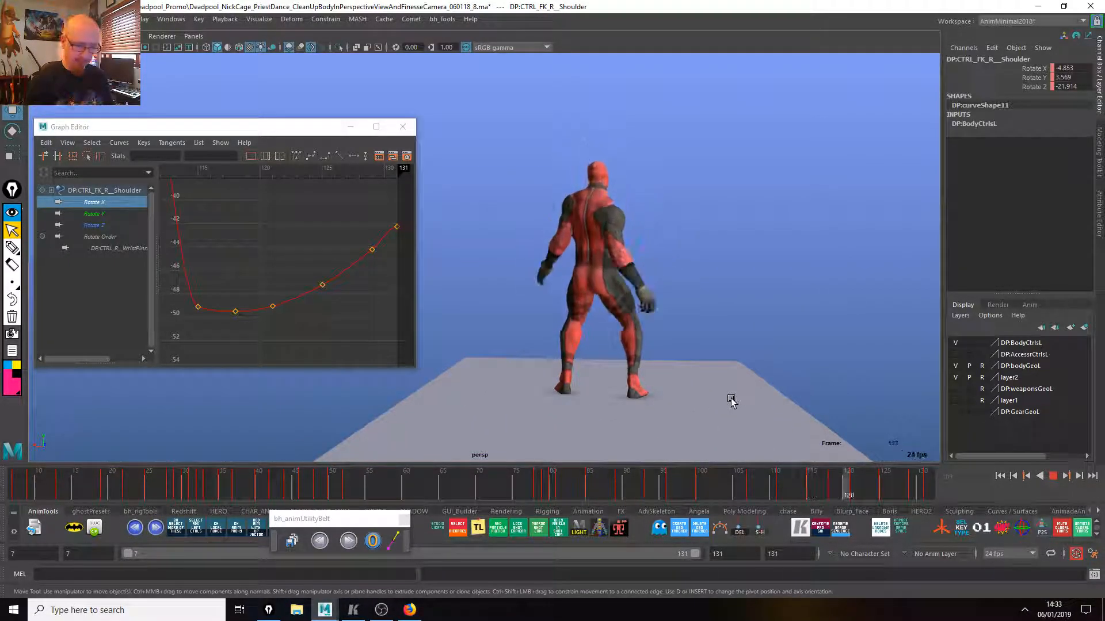
{"action": "left_click", "coordinate": [769, 480]}
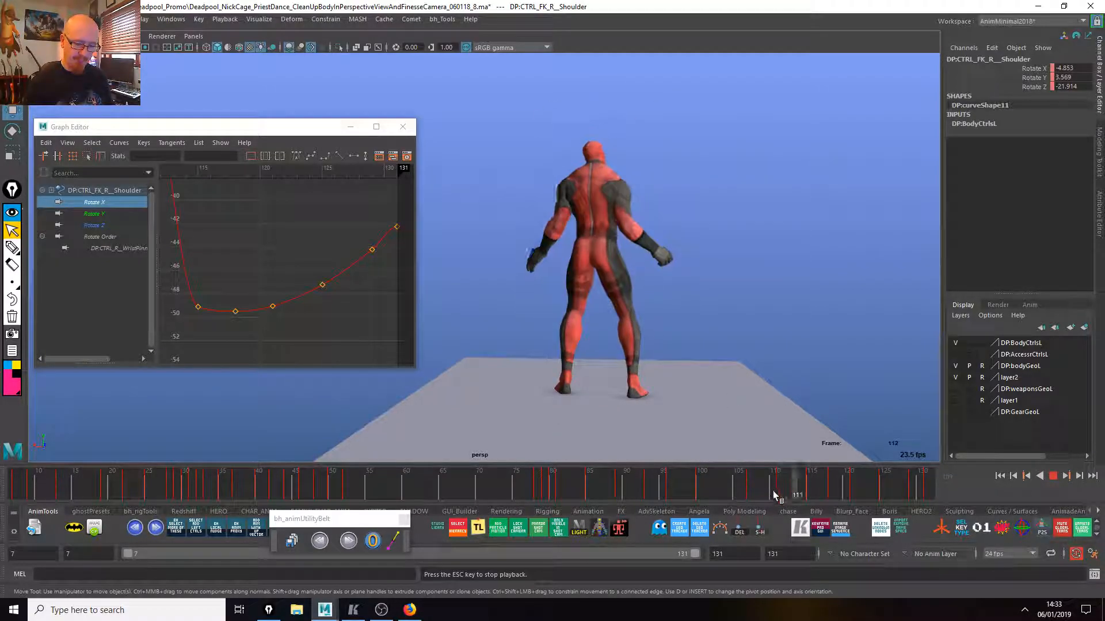
{"action": "left_click", "coordinate": [773, 471]}
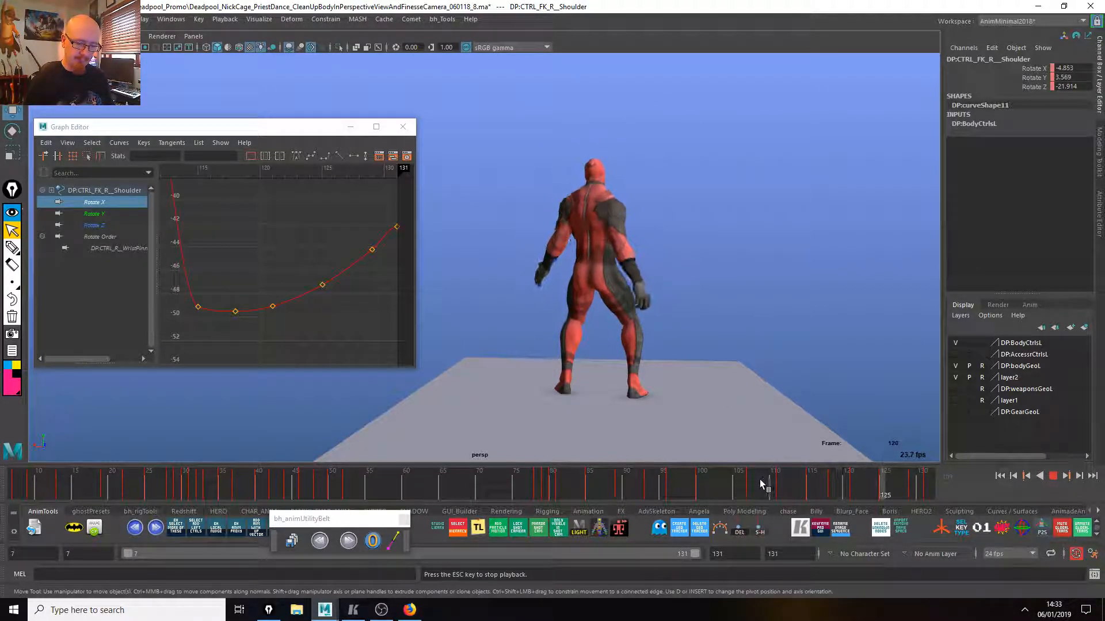
{"action": "key", "text": "Escape"}
Select the right wrist control and scrub the arm swing up to about frame 114 through the ShotCam.
{"action": "left_click_drag", "start_coordinate": [766, 402], "coordinate": [806, 316], "text": "alt"}
{"action": "right_click_drag", "start_coordinate": [806, 316], "coordinate": [740, 232], "text": "alt"}
{"action": "left_click", "coordinate": [740, 233]}
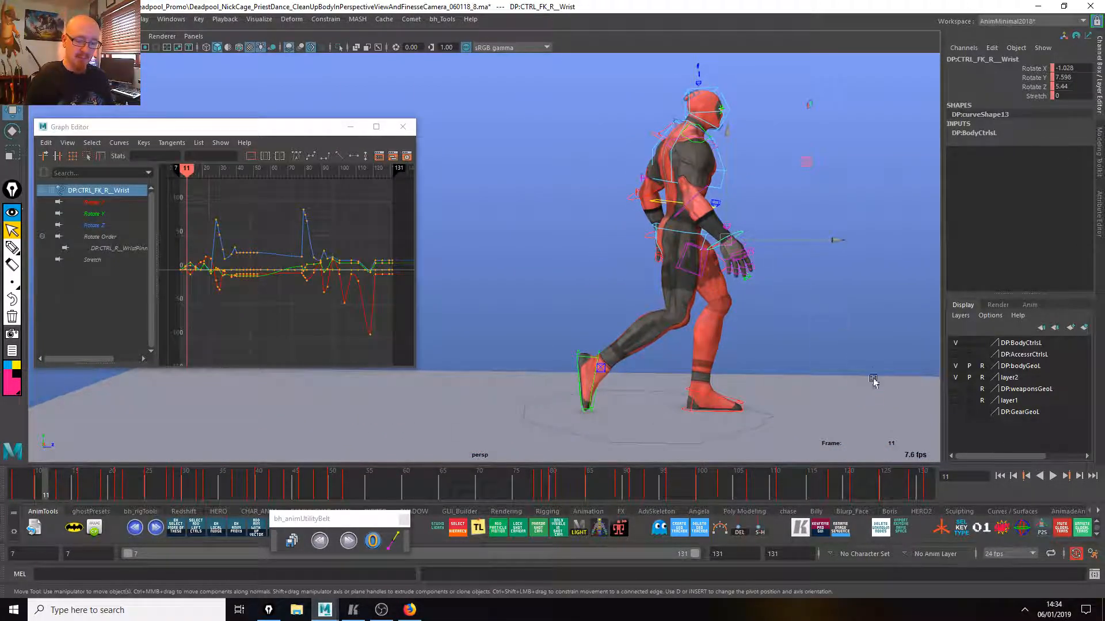
{"action": "key", "text": "c"}
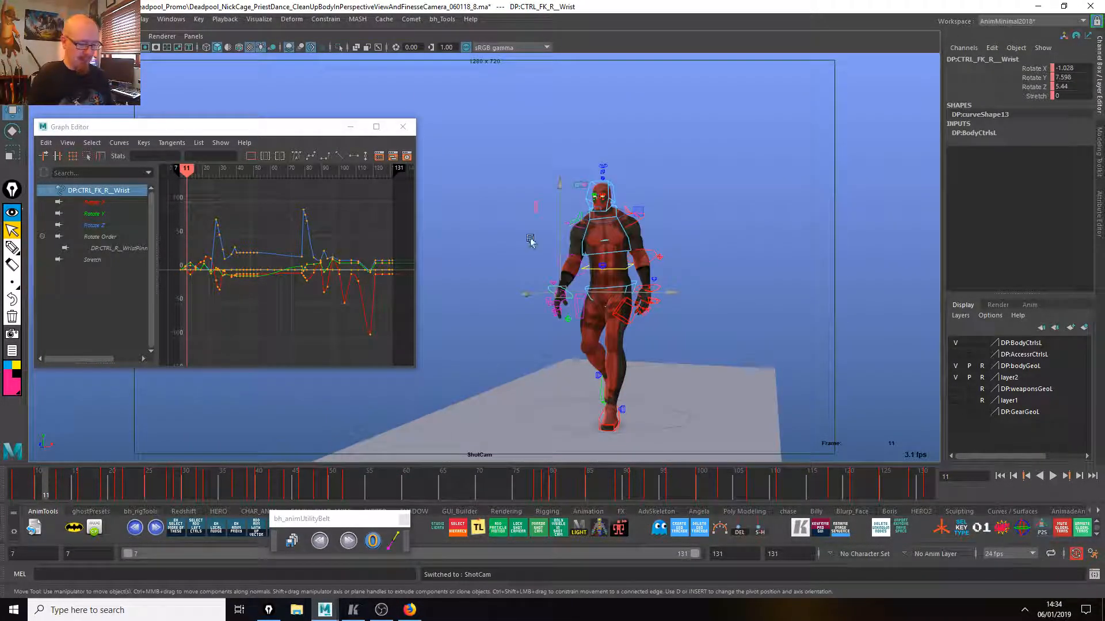
{"action": "left_click", "coordinate": [648, 489]}
{"action": "key", "text": "alt+v"}
{"action": "left_click_drag", "start_coordinate": [691, 492], "coordinate": [806, 496]}
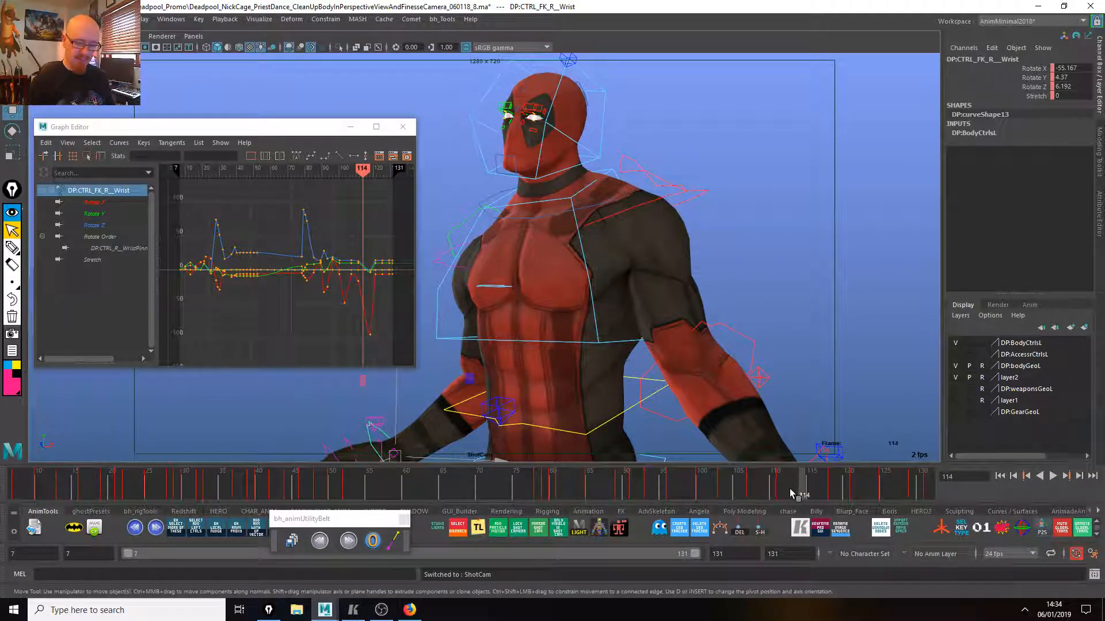
Review the swing and rotate the right wrist at frame 118 to about X -94.5, Y -11.3, Z -0.05.
{"action": "key", "text": "alt+v"}
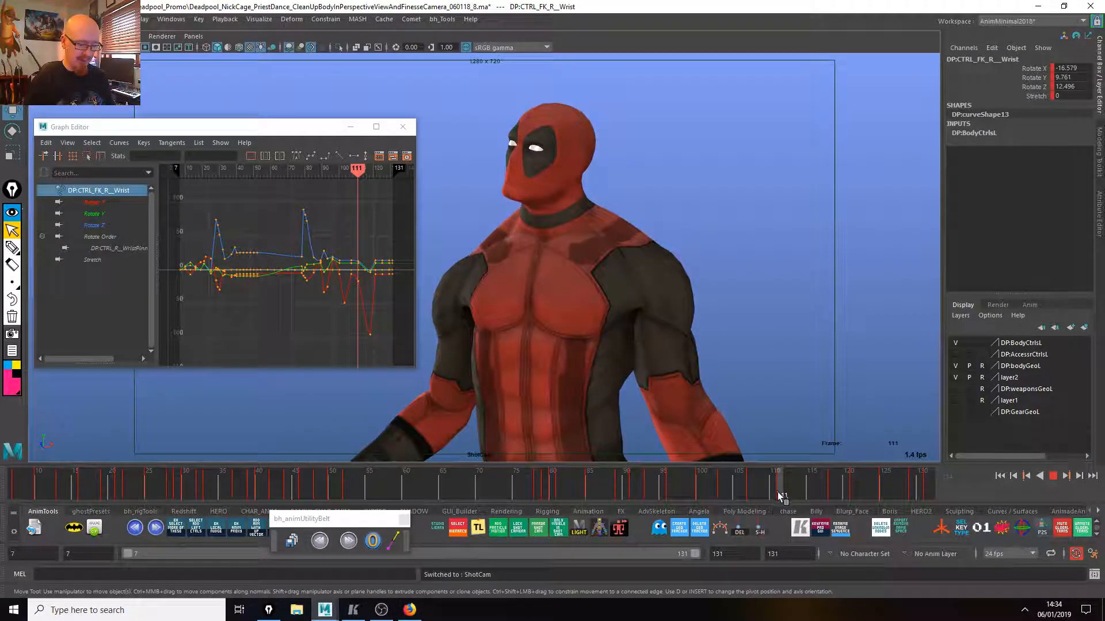
{"action": "left_click", "coordinate": [810, 490]}
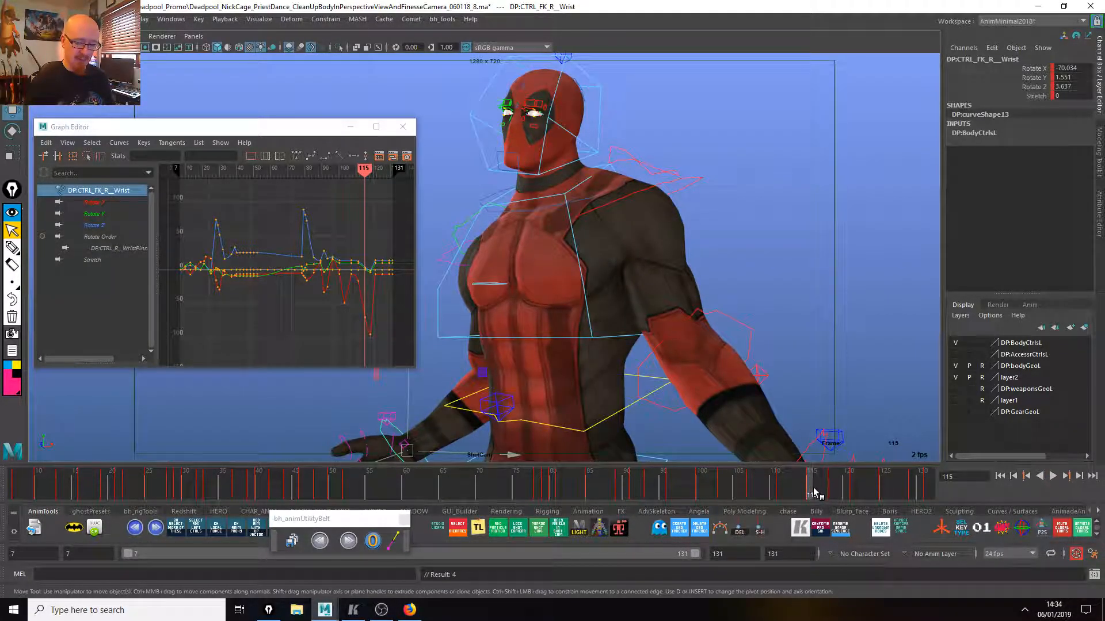
{"action": "key", "text": "alt+v"}
{"action": "left_click", "coordinate": [835, 493]}
{"action": "key", "text": "e"}
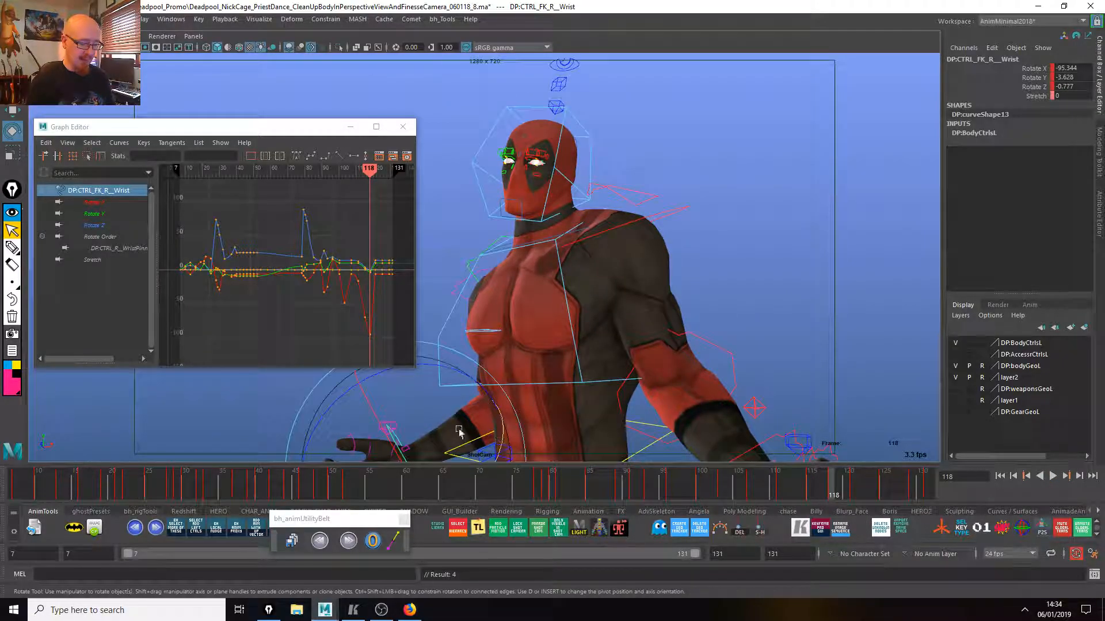
{"action": "left_click_drag", "start_coordinate": [434, 367], "coordinate": [443, 363]}
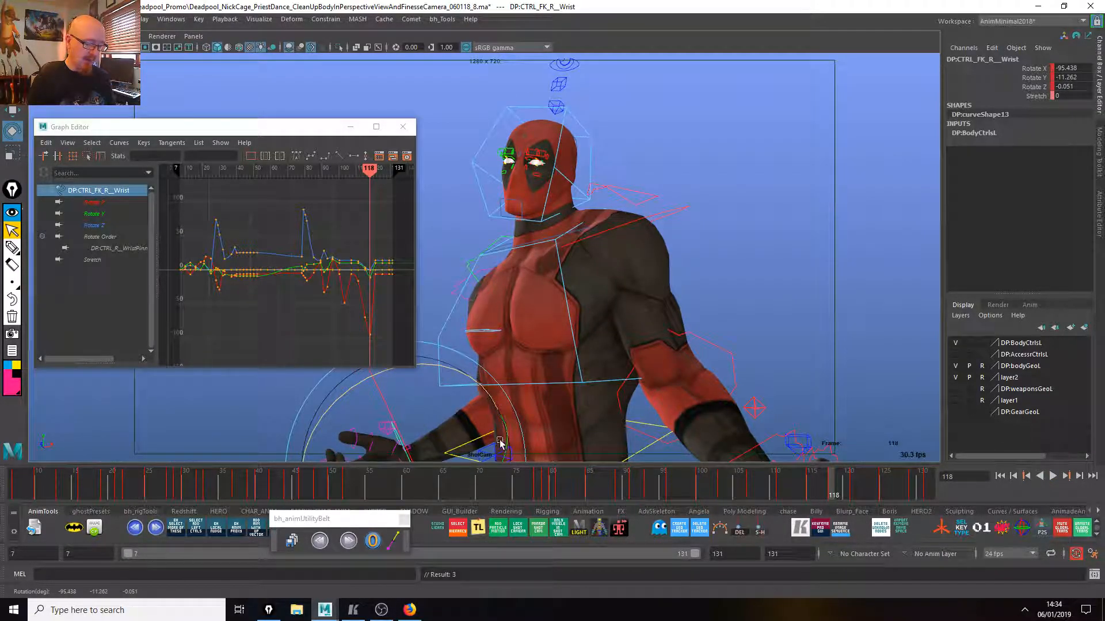
{"action": "left_click_drag", "start_coordinate": [407, 448], "coordinate": [410, 450]}
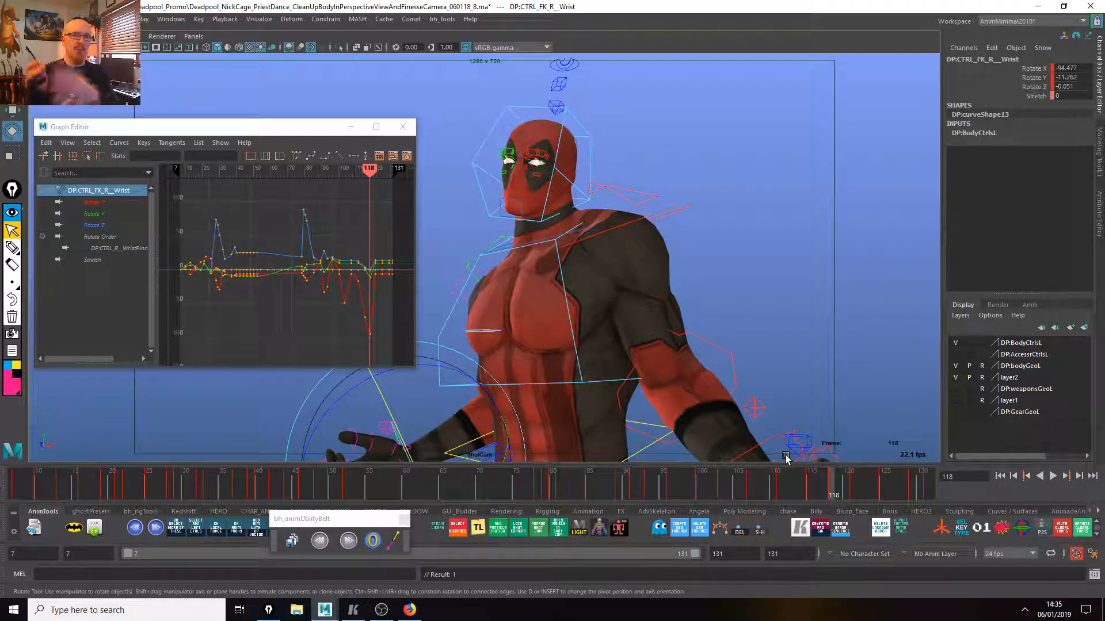
Rotate the right wrist at frame 115 to about X -70, Y 2.2, Z 3.9 and play back the swing.
{"action": "left_click_drag", "start_coordinate": [784, 486], "coordinate": [812, 491]}
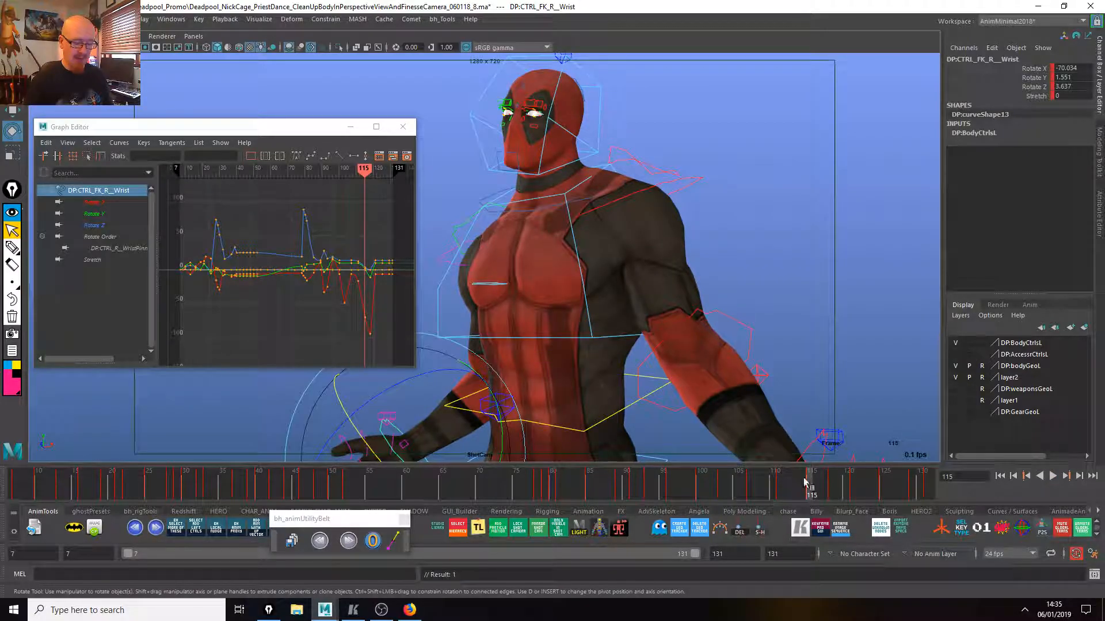
{"action": "middle_click_drag", "start_coordinate": [773, 458], "coordinate": [799, 495]}
{"action": "key", "text": "alt+v"}
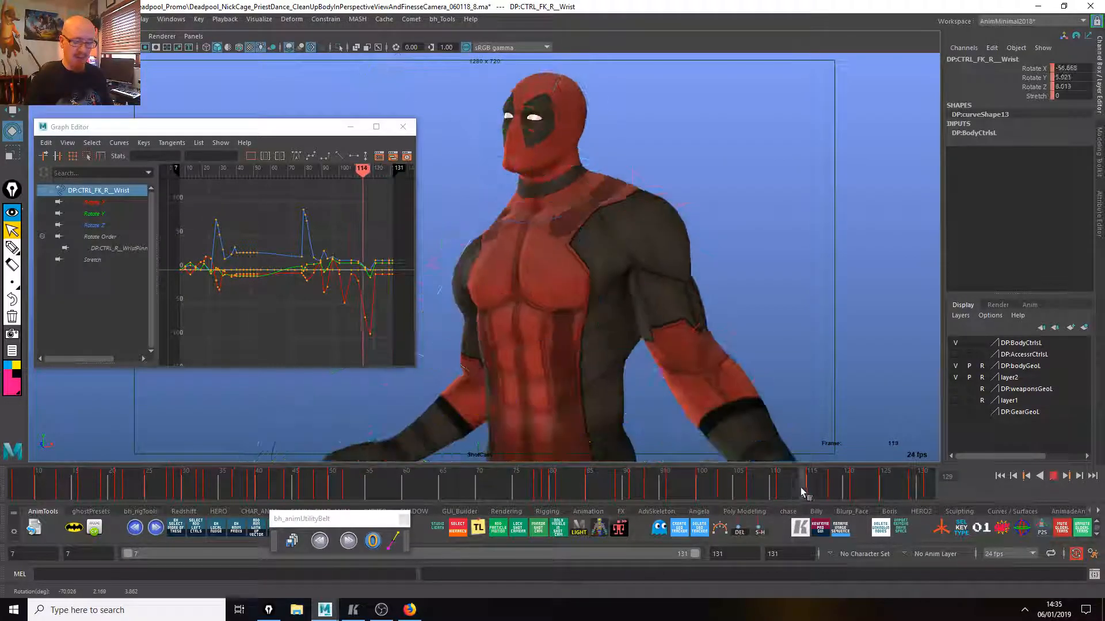
{"action": "key", "text": "Escape"}
In the perspective view, rotate the right wrist at frame 118 to about X -92.4, Y -14.4, Z 5.9.
{"action": "key", "text": "alt+c"}
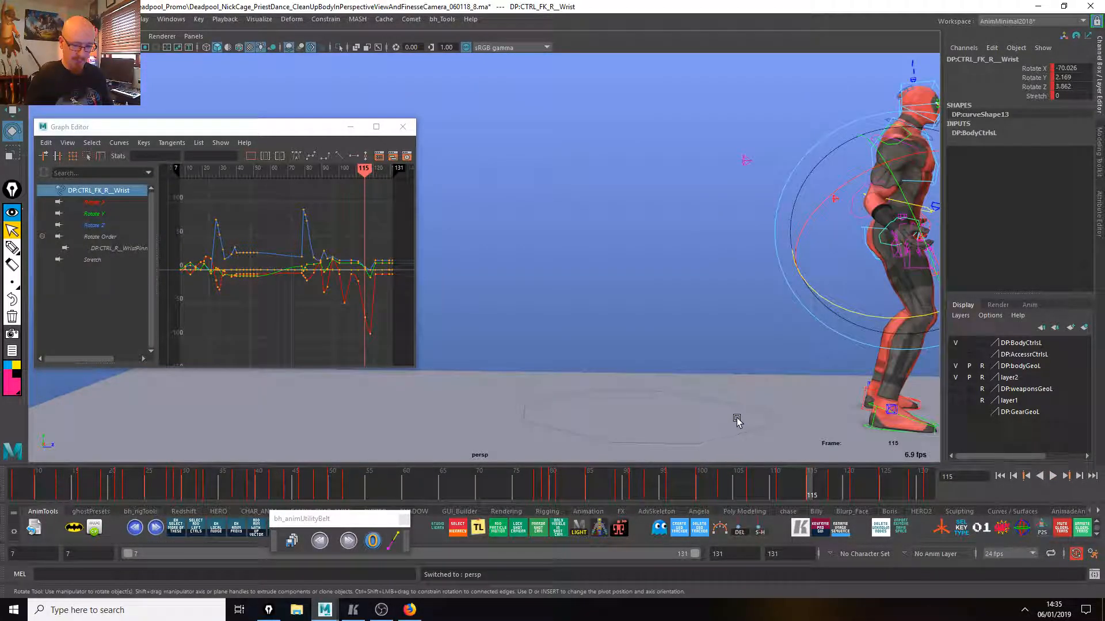
{"action": "key", "text": "f"}
{"action": "left_click_drag", "start_coordinate": [848, 401], "coordinate": [668, 387], "text": "alt"}
{"action": "key", "text": "alt+v"}
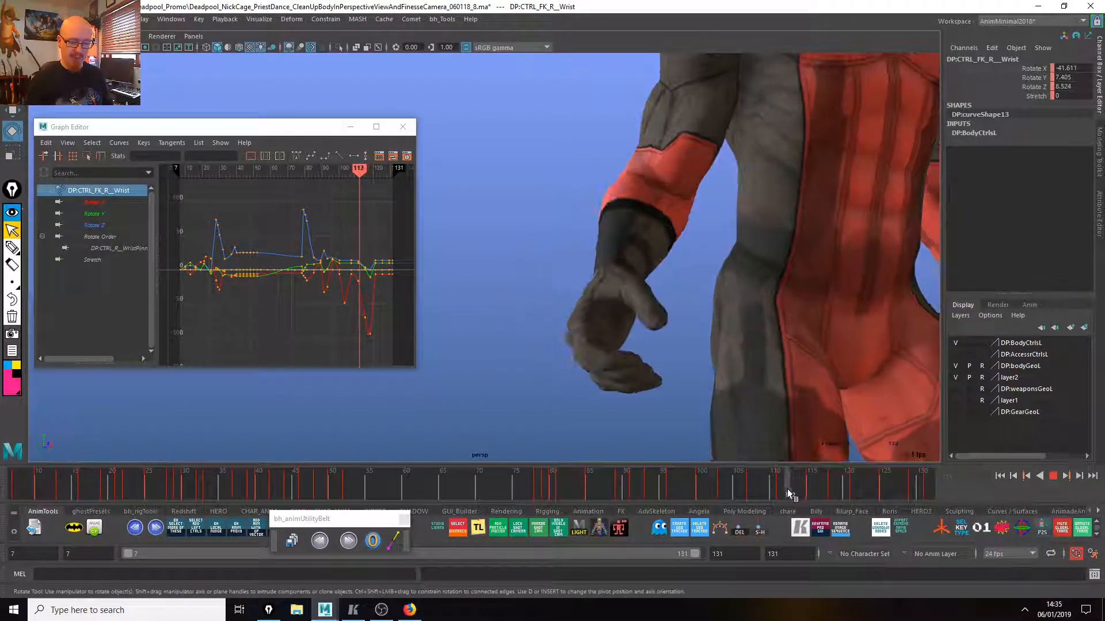
{"action": "left_click", "coordinate": [832, 494]}
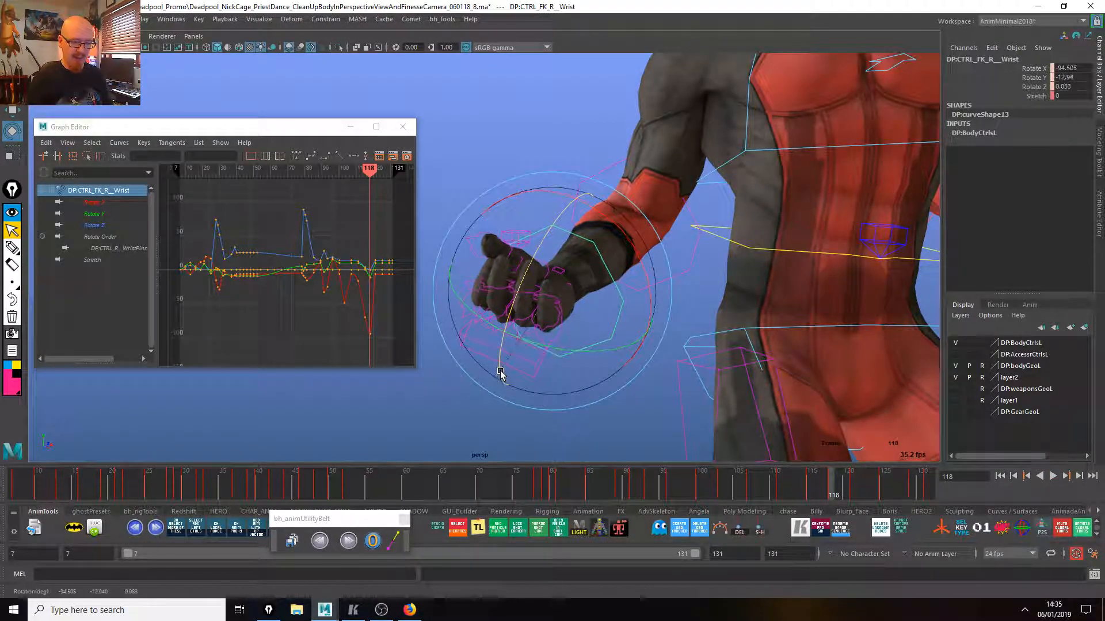
{"action": "left_click_drag", "start_coordinate": [499, 377], "coordinate": [668, 353]}
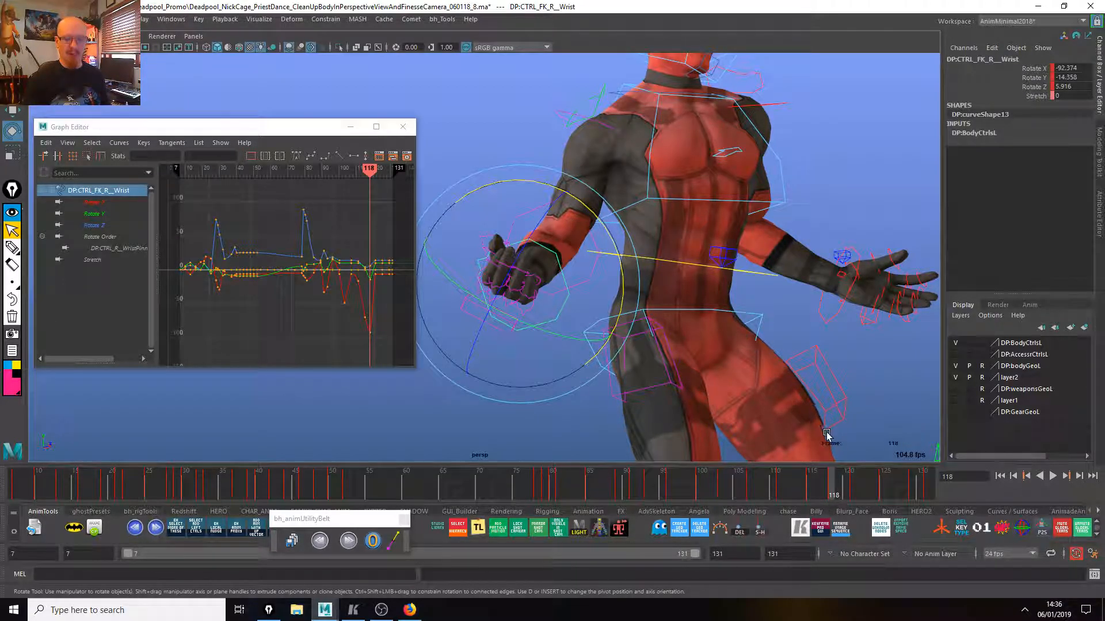
Compare the hand between about frames 118 and 122, and try turning the right wrist differently at frame 118.
{"action": "left_click_drag", "start_coordinate": [856, 399], "coordinate": [833, 437], "text": "alt"}
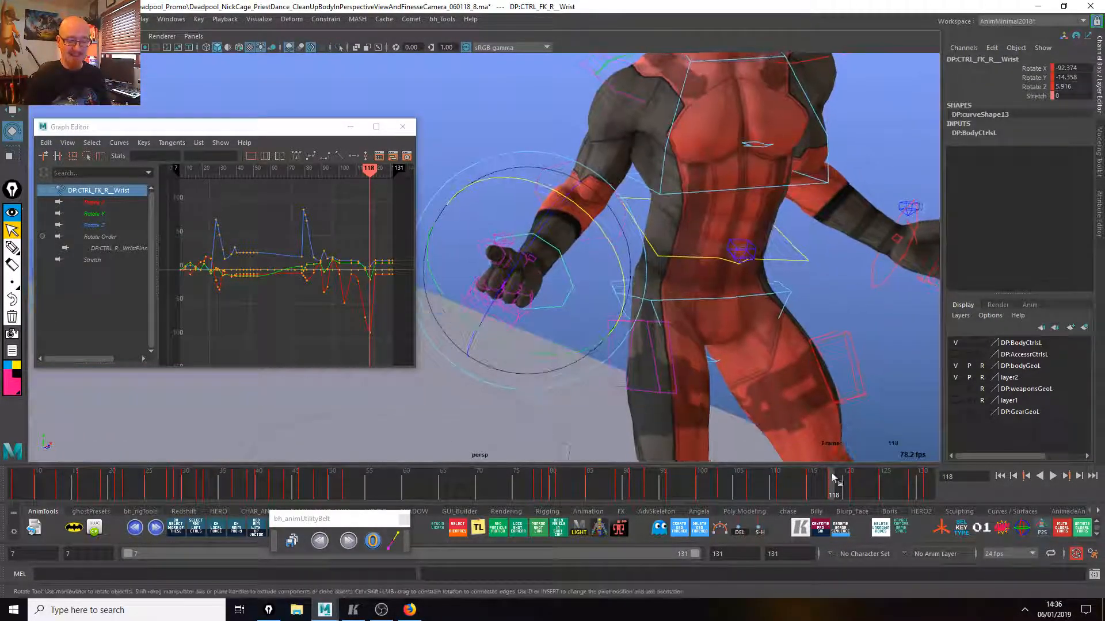
{"action": "left_click", "coordinate": [857, 494]}
{"action": "left_click_drag", "start_coordinate": [857, 493], "coordinate": [831, 490]}
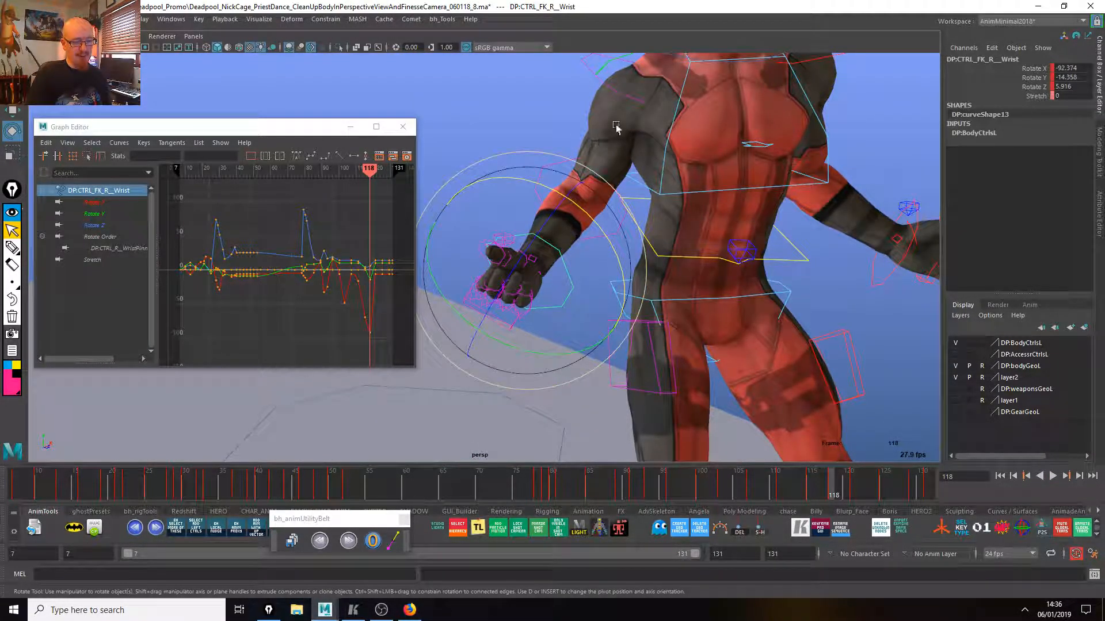
{"action": "left_click_drag", "start_coordinate": [533, 326], "coordinate": [671, 361], "text": "alt"}
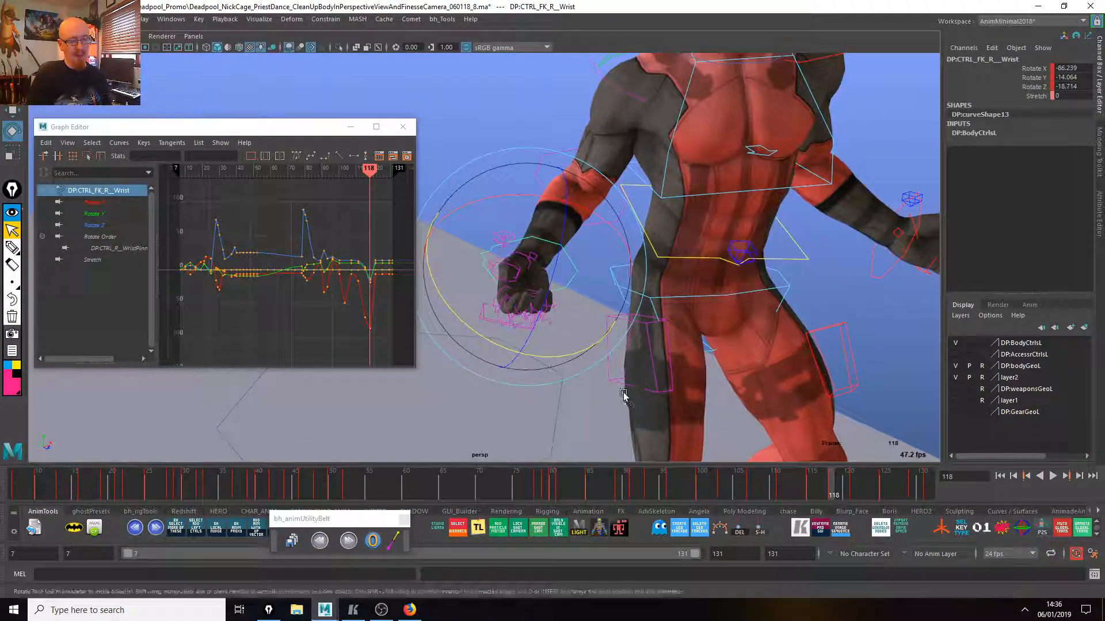
Rotate the right wrist at frame 119 to about X -89, Y -30, Z 4 and play back the result.
{"action": "key", "text": "alt+v"}
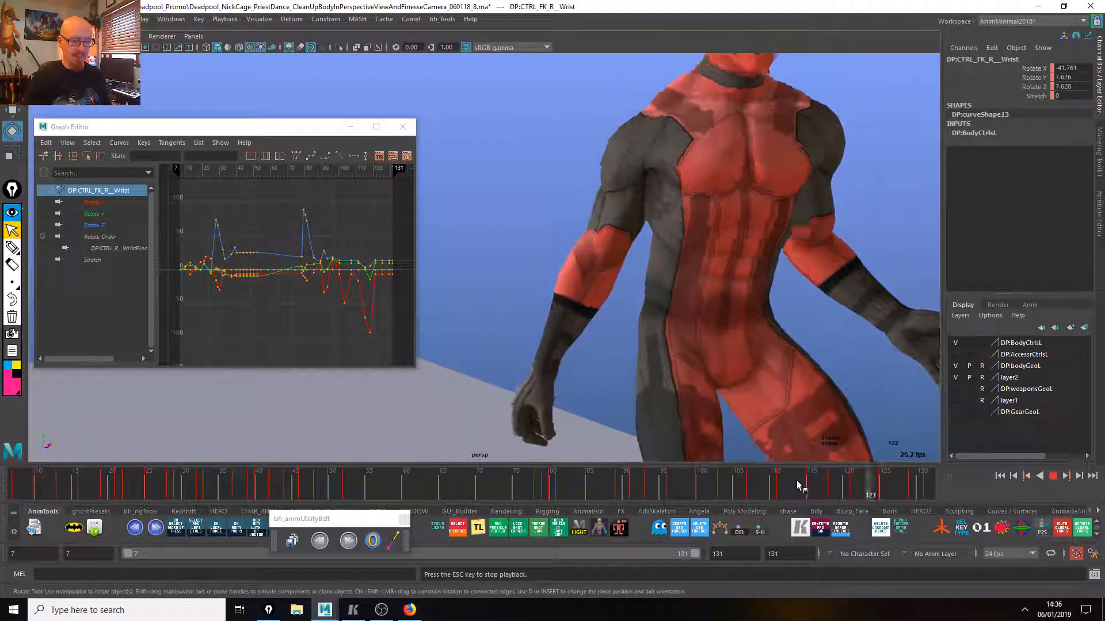
{"action": "left_click", "coordinate": [825, 485]}
{"action": "left_click_drag", "start_coordinate": [827, 486], "coordinate": [841, 487]}
{"action": "left_click_drag", "start_coordinate": [546, 313], "coordinate": [607, 294]}
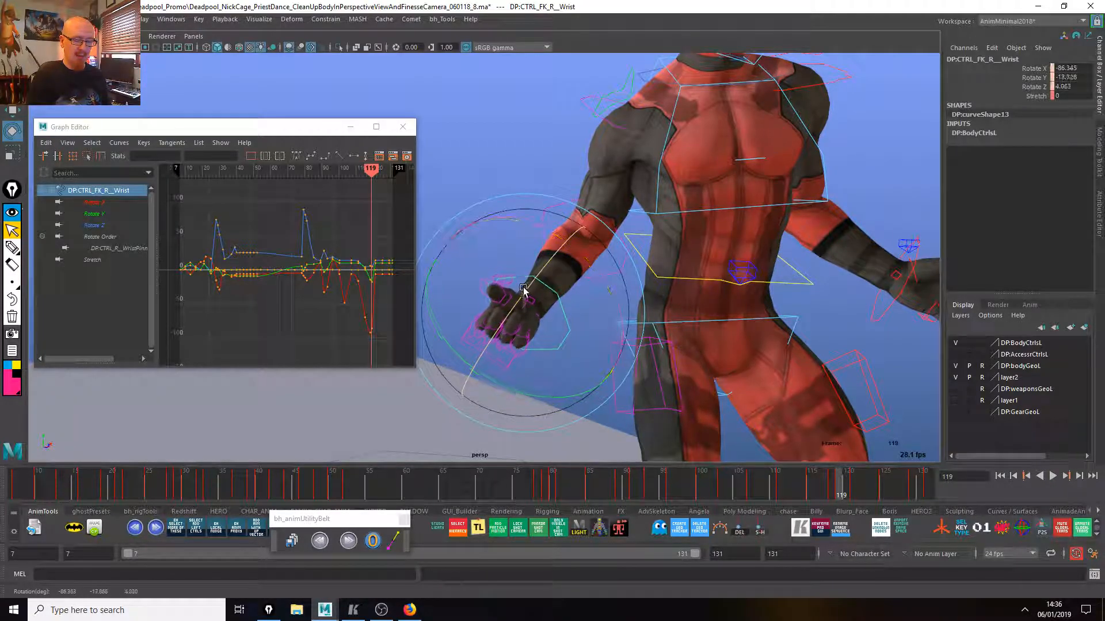
{"action": "key", "text": "alt+v"}
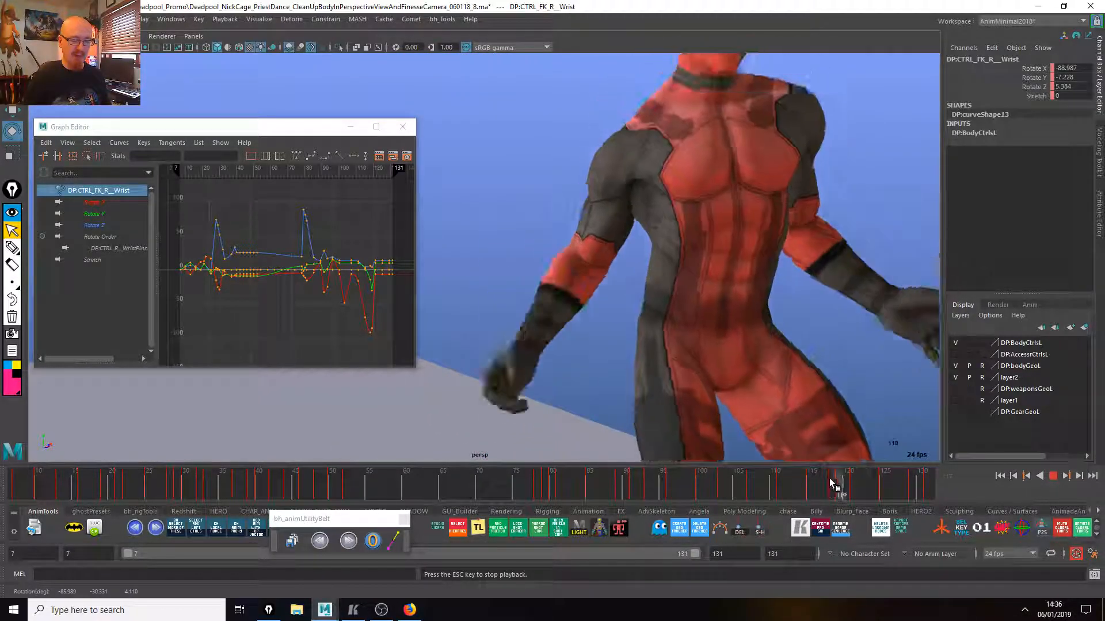
Rotate the right wrist at frame 125 to about X 43, Y 15.2, Z 6.1 and play back the swing.
{"action": "left_click", "coordinate": [861, 485]}
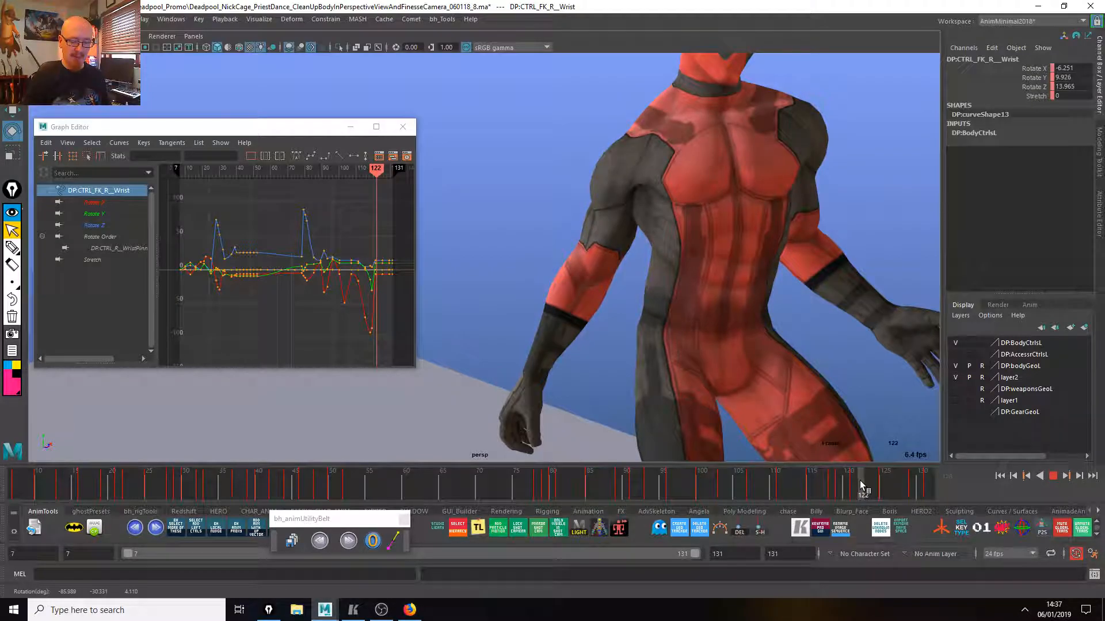
{"action": "left_click", "coordinate": [882, 485]}
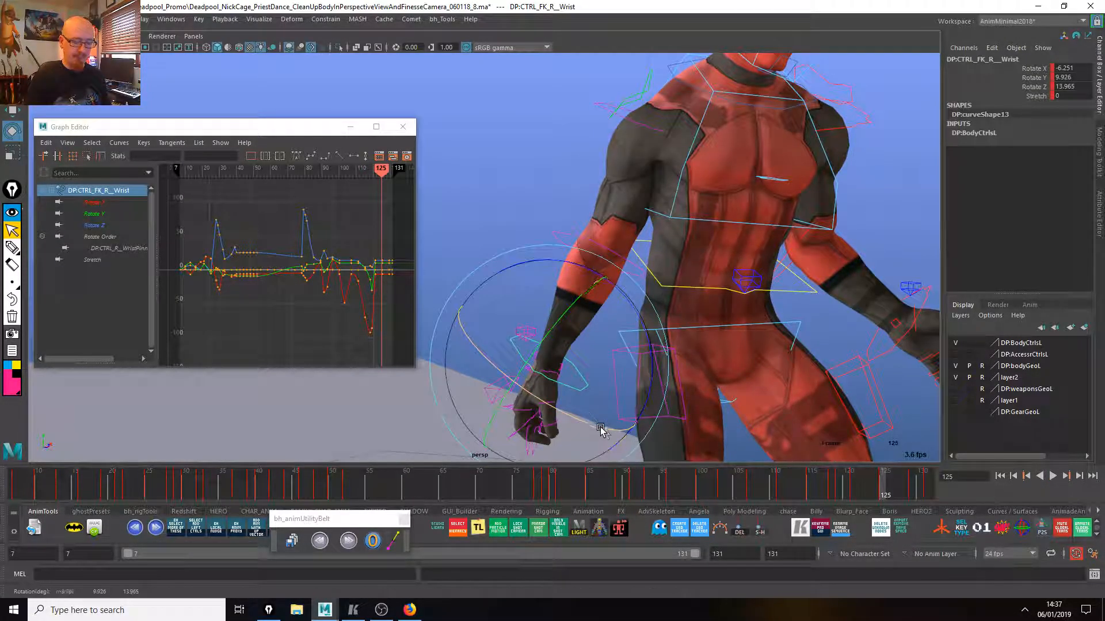
{"action": "left_click_drag", "start_coordinate": [600, 429], "coordinate": [622, 436]}
{"action": "left_click_drag", "start_coordinate": [564, 269], "coordinate": [567, 348]}
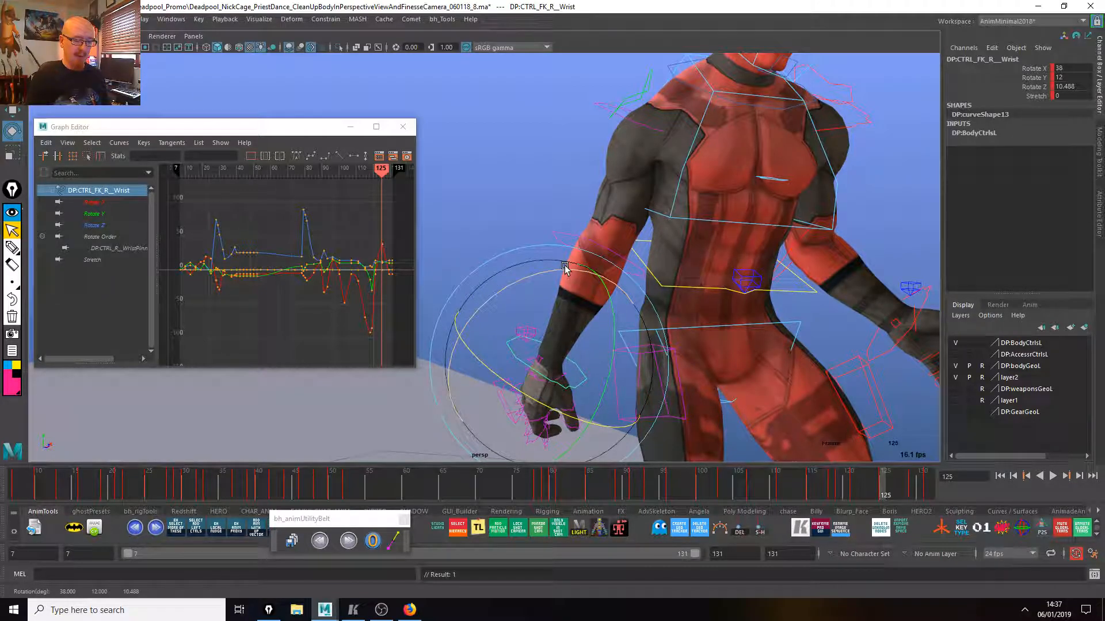
{"action": "left_click_drag", "start_coordinate": [563, 268], "coordinate": [560, 280]}
{"action": "left_click_drag", "start_coordinate": [590, 422], "coordinate": [595, 432]}
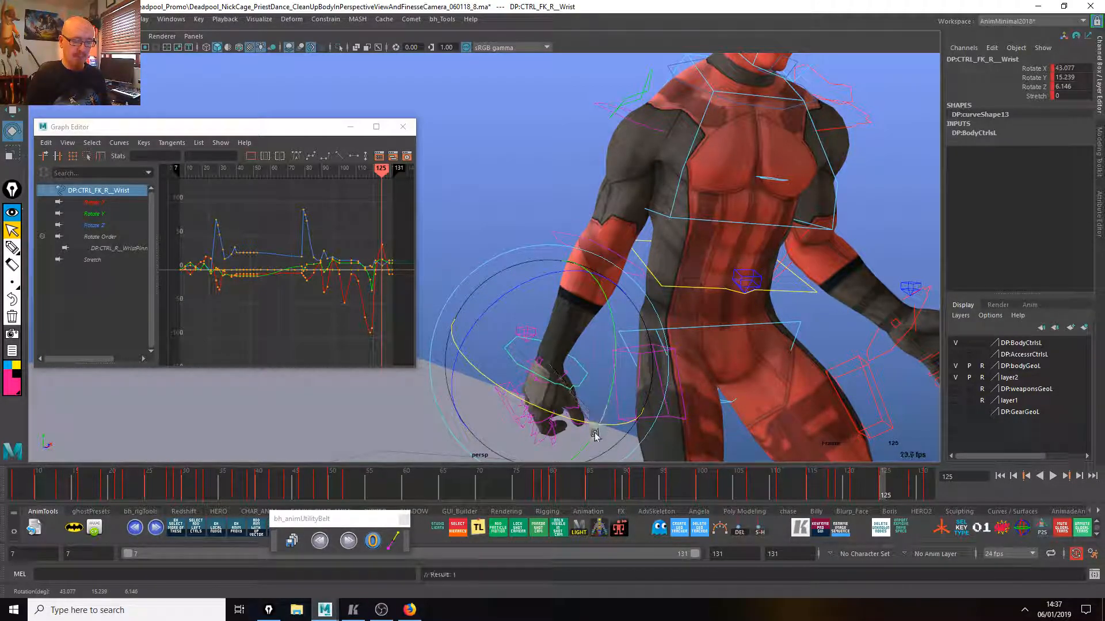
{"action": "key", "text": "alt+v"}
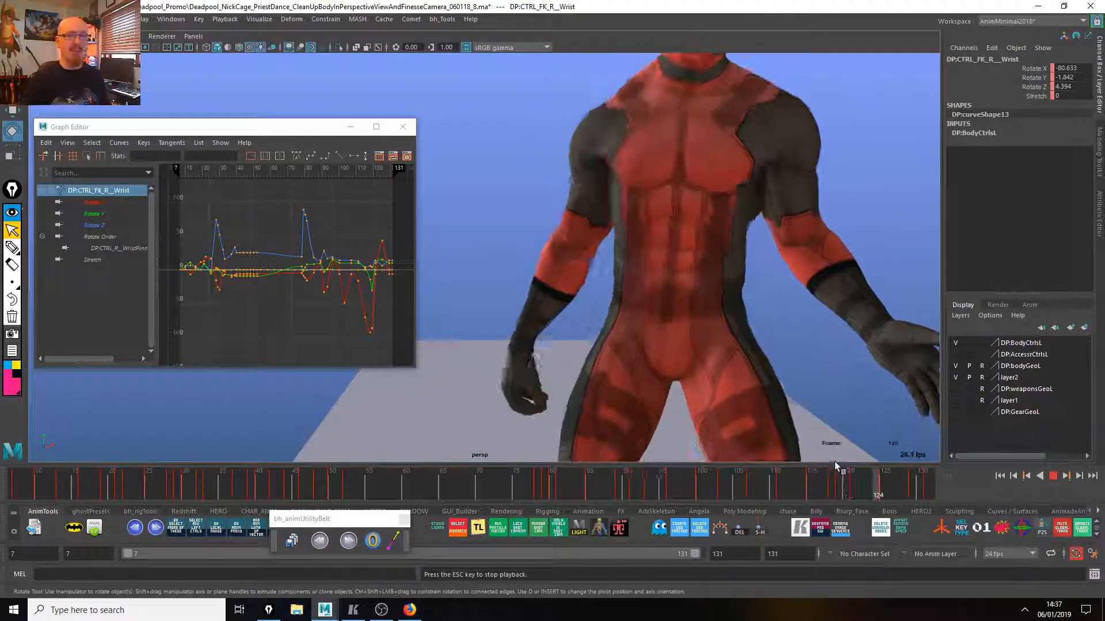
{"action": "key", "text": "Escape"}
Switch to the reference video player, reposition and enlarge its window, and review the dance footage near frame 103.
{"action": "left_click", "coordinate": [352, 611]}
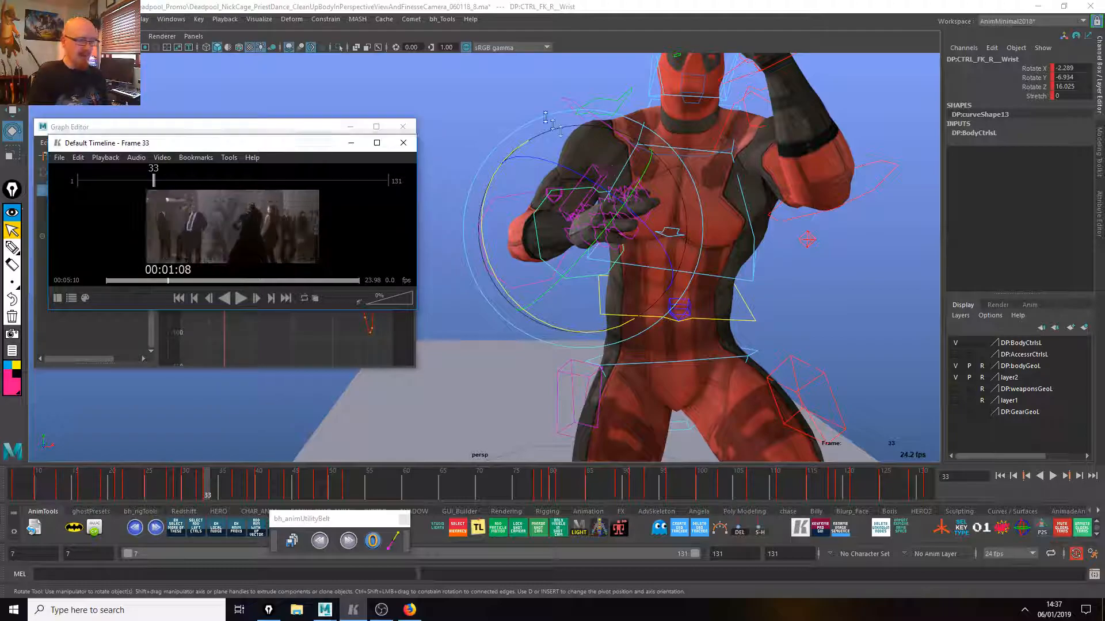
{"action": "left_click_drag", "start_coordinate": [337, 58], "coordinate": [643, 155]}
{"action": "left_click", "coordinate": [546, 395]}
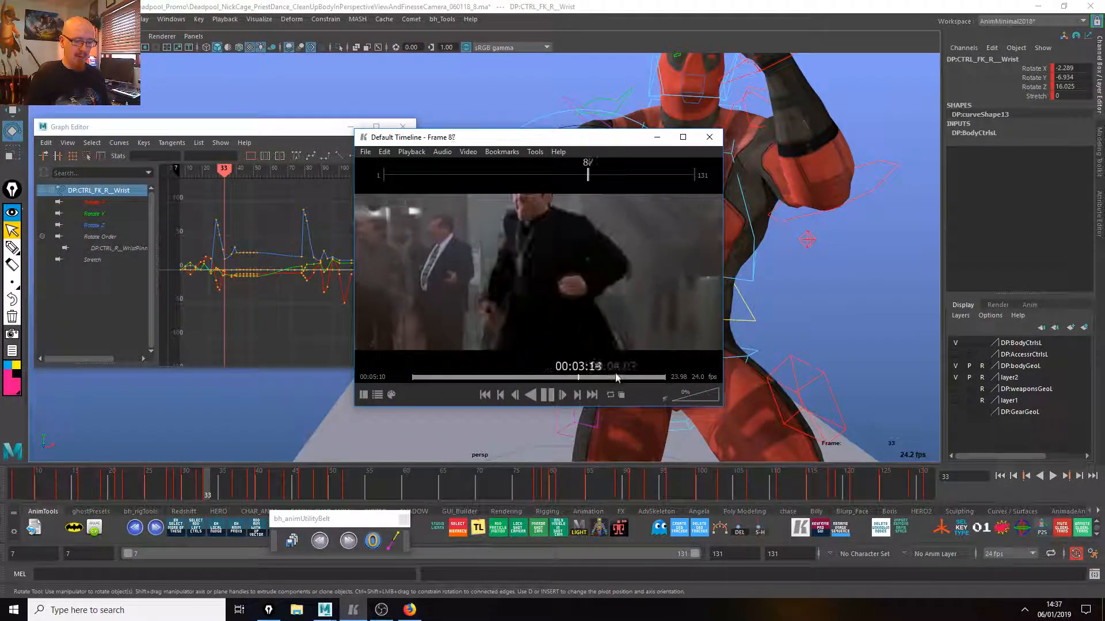
{"action": "left_click", "coordinate": [609, 377]}
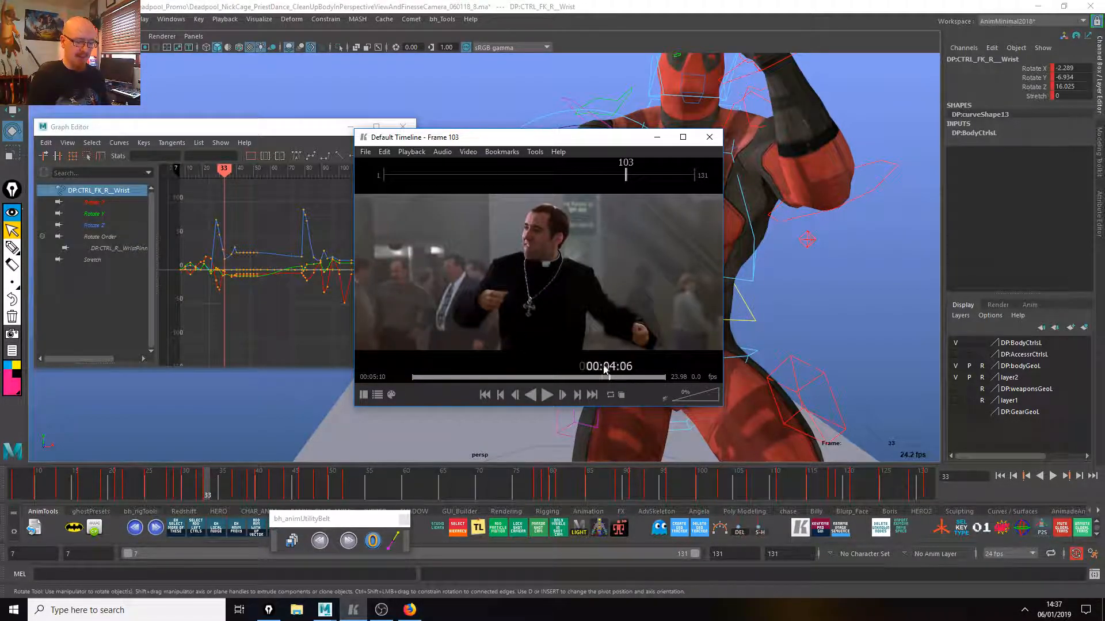
Review the hand motion in the reference footage around frames 103 to 106 and move the player window off the character.
{"action": "key", "text": "space"}
{"action": "left_click", "coordinate": [609, 377]}
{"action": "left_click_drag", "start_coordinate": [610, 377], "coordinate": [613, 377]}
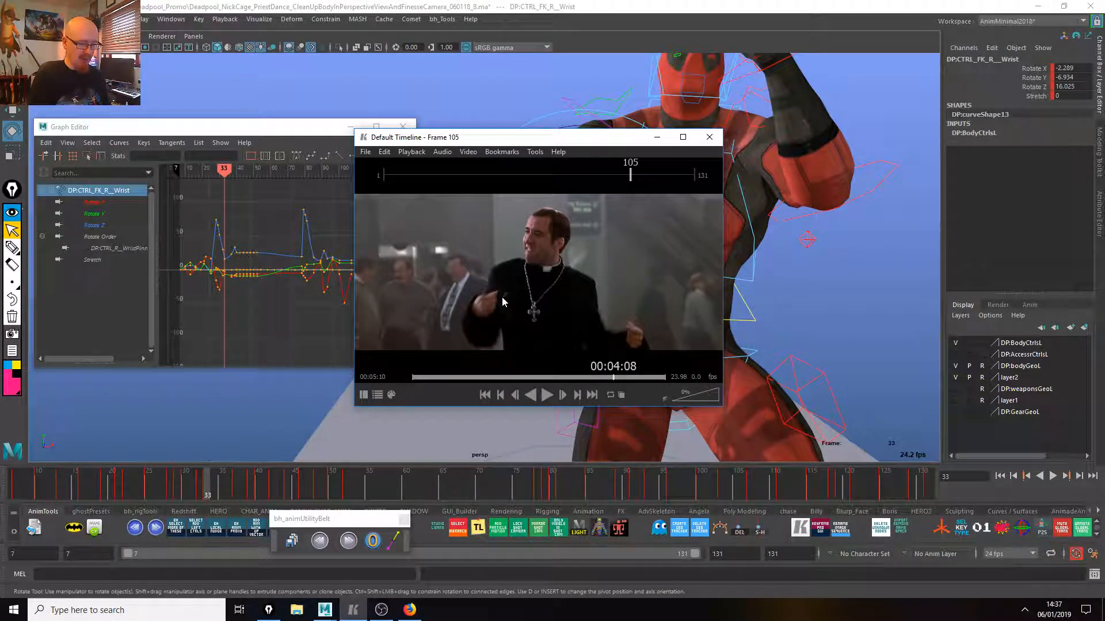
{"action": "left_click_drag", "start_coordinate": [500, 298], "coordinate": [577, 323]}
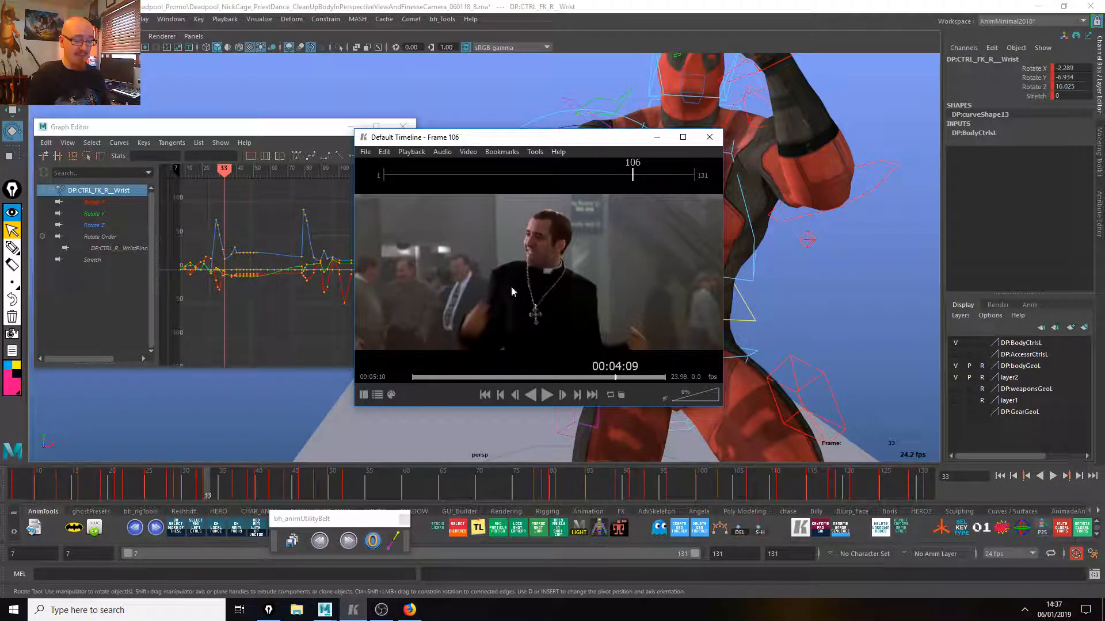
{"action": "left_click_drag", "start_coordinate": [522, 339], "coordinate": [516, 361]}
{"action": "left_click_drag", "start_coordinate": [604, 150], "coordinate": [288, 93]}
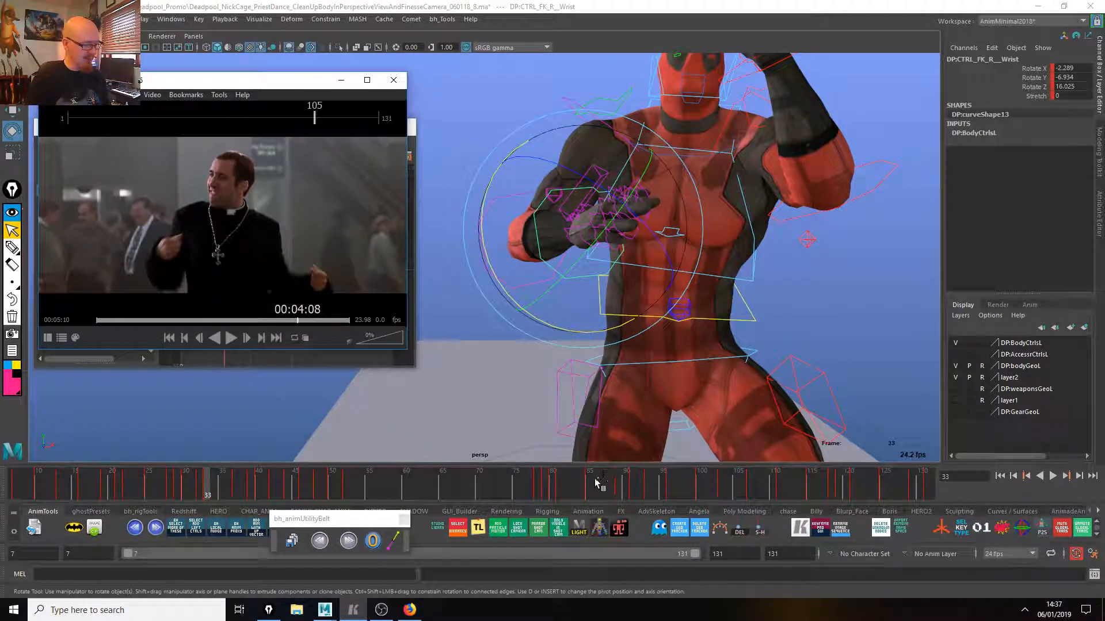
View the character through ShotCam at frame 104 beside the repositioned reference player, with the Graph Editor minimised.
{"action": "left_click_drag", "start_coordinate": [532, 491], "coordinate": [747, 487]}
{"action": "key", "text": "c"}
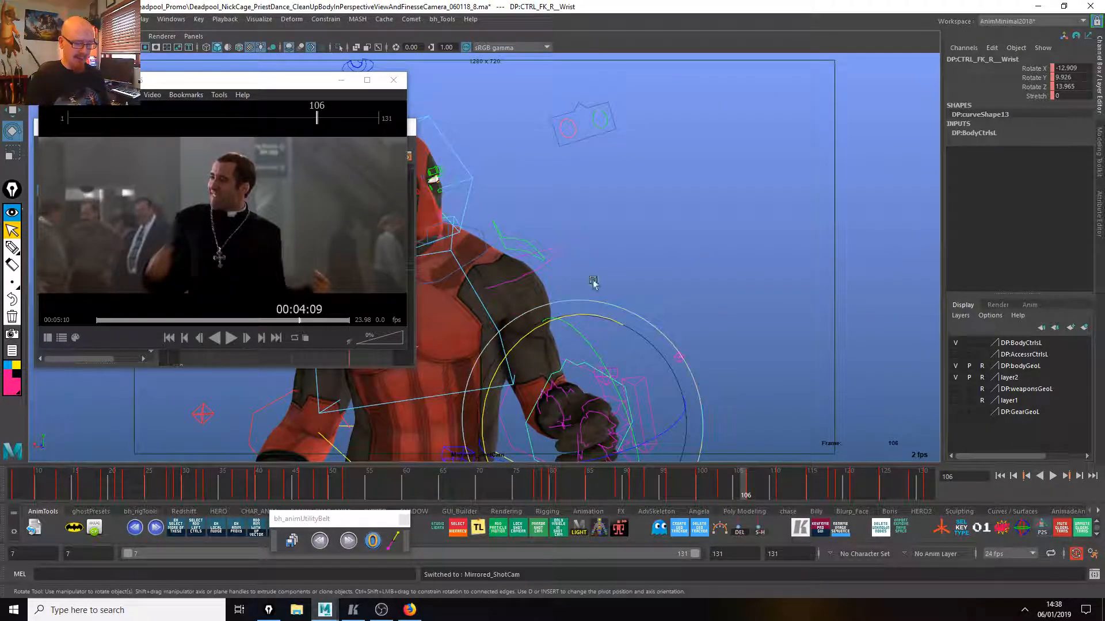
{"action": "key", "text": "c"}
{"action": "left_click_drag", "start_coordinate": [692, 486], "coordinate": [731, 493]}
{"action": "left_click_drag", "start_coordinate": [311, 84], "coordinate": [873, 76]}
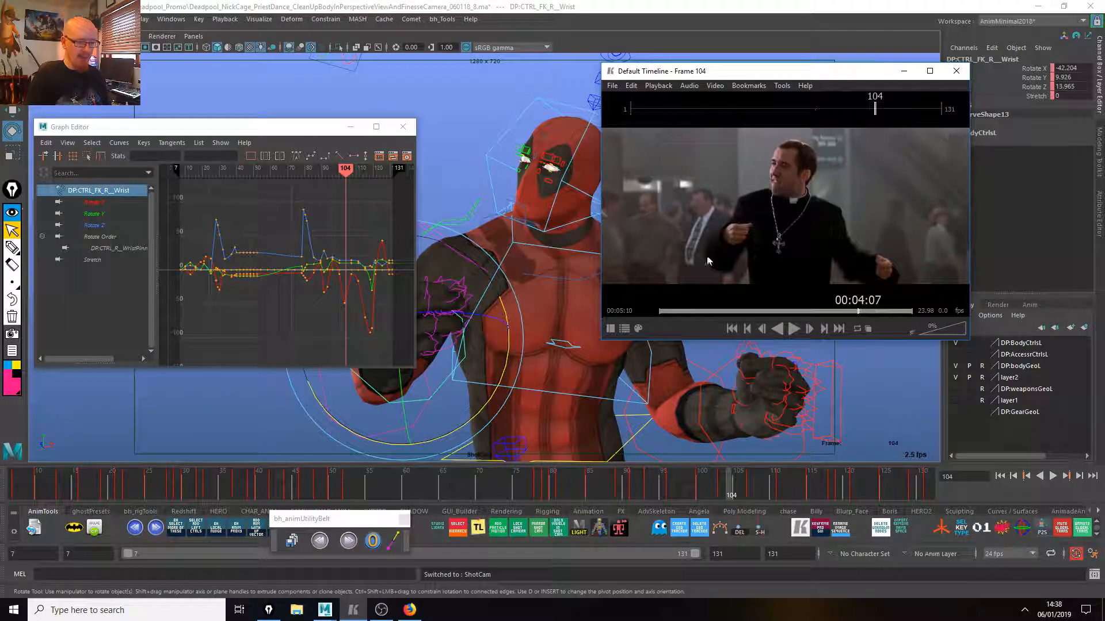
{"action": "left_click", "coordinate": [350, 127]}
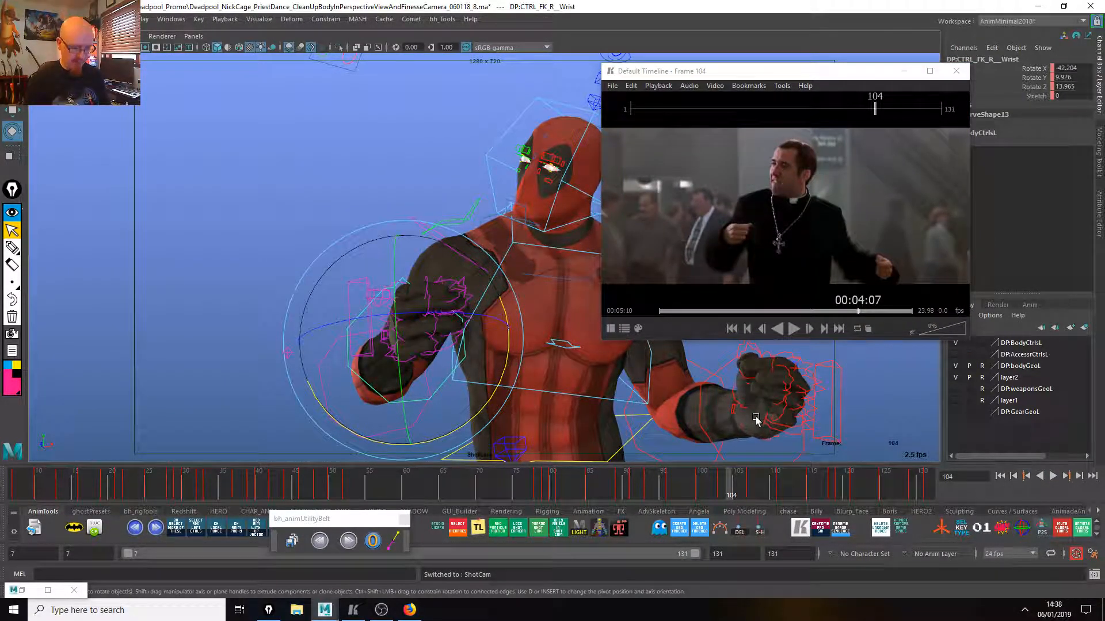
Rotate the right wrist to about X -62 at frame 105 and about X -62, Y -14, Z 6.5 at frame 106.
{"action": "mouse_move", "coordinate": [729, 493]}
{"action": "left_mouse_down"}
{"action": "mouse_move", "coordinate": [741, 486]}
{"action": "mouse_move", "coordinate": [722, 481]}
{"action": "mouse_move", "coordinate": [737, 483]}
{"action": "left_mouse_up"}
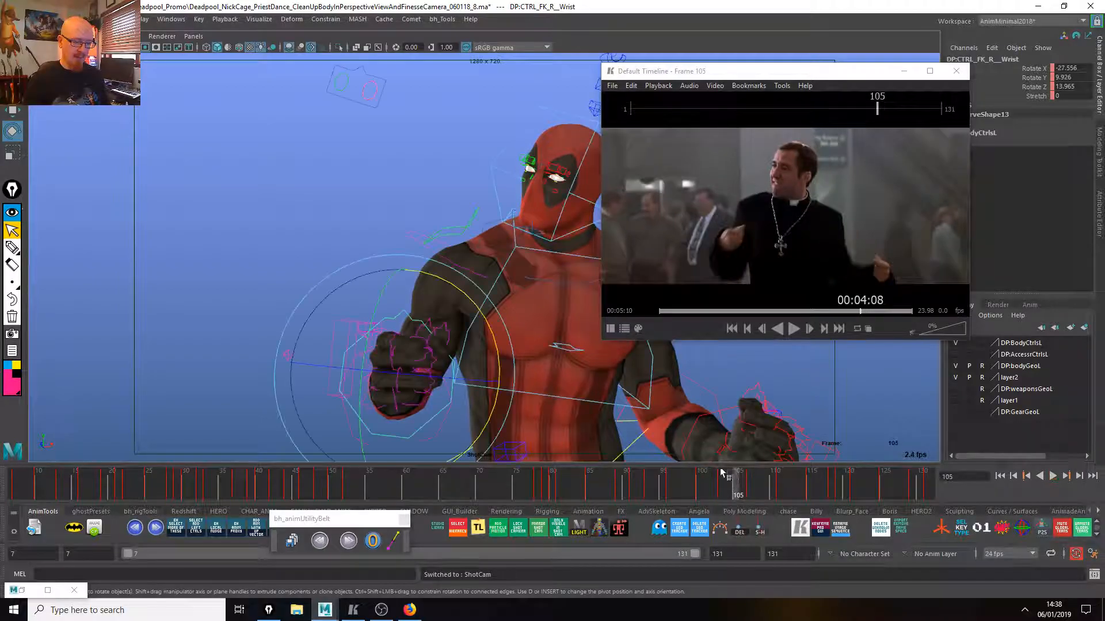
{"action": "left_click_drag", "start_coordinate": [487, 422], "coordinate": [509, 360]}
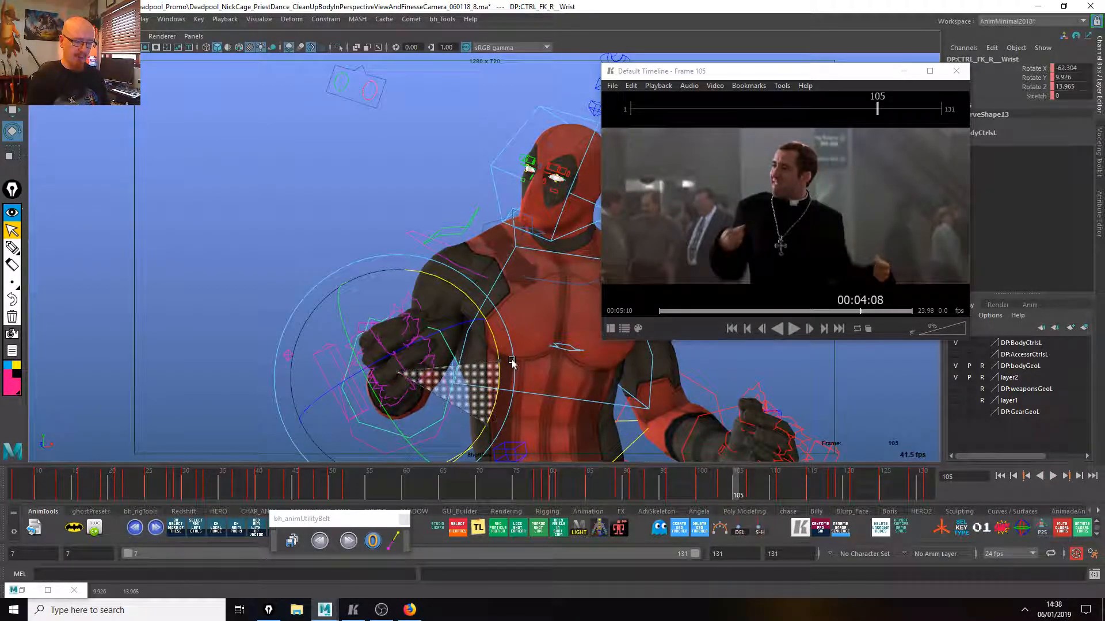
{"action": "mouse_move", "coordinate": [730, 483]}
{"action": "left_mouse_down"}
{"action": "mouse_move", "coordinate": [724, 492]}
{"action": "mouse_move", "coordinate": [743, 487]}
{"action": "left_mouse_up"}
{"action": "left_click_drag", "start_coordinate": [483, 430], "coordinate": [458, 353]}
{"action": "left_click_drag", "start_coordinate": [490, 386], "coordinate": [491, 406]}
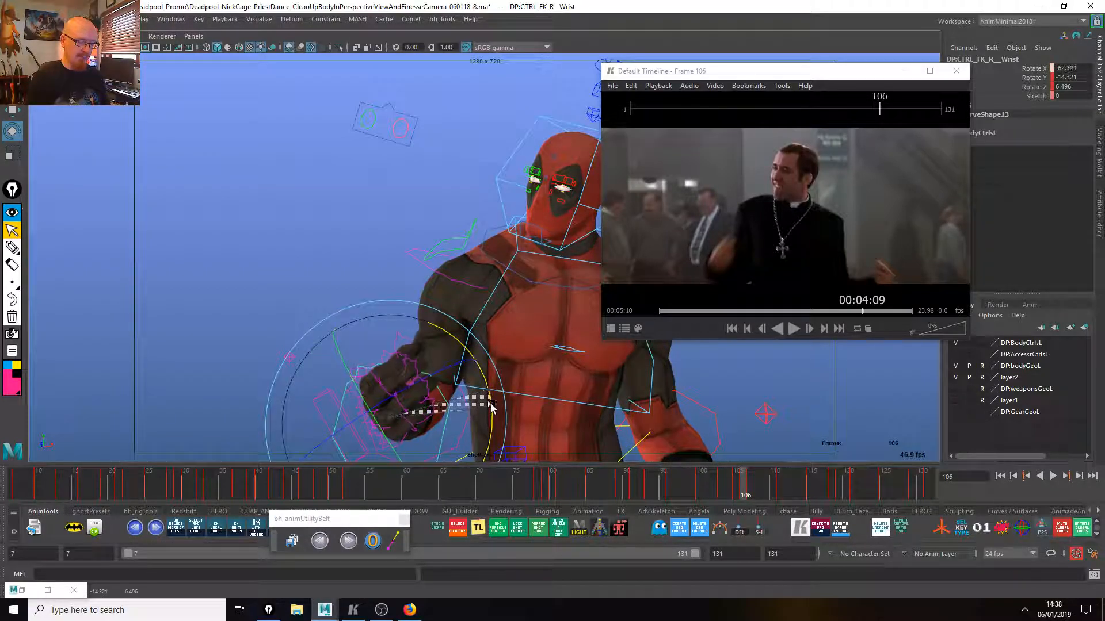
Re-pose the right index, ring and pinkie fingers at frame 106, with the base pinkie at about Z -26, and play back the motion.
{"action": "left_click", "coordinate": [398, 389]}
{"action": "mouse_move", "coordinate": [418, 316]}
{"action": "left_mouse_down"}
{"action": "mouse_move", "coordinate": [401, 334]}
{"action": "mouse_move", "coordinate": [391, 326]}
{"action": "mouse_move", "coordinate": [446, 324]}
{"action": "mouse_move", "coordinate": [436, 305]}
{"action": "left_mouse_up"}
{"action": "left_click", "coordinate": [371, 384]}
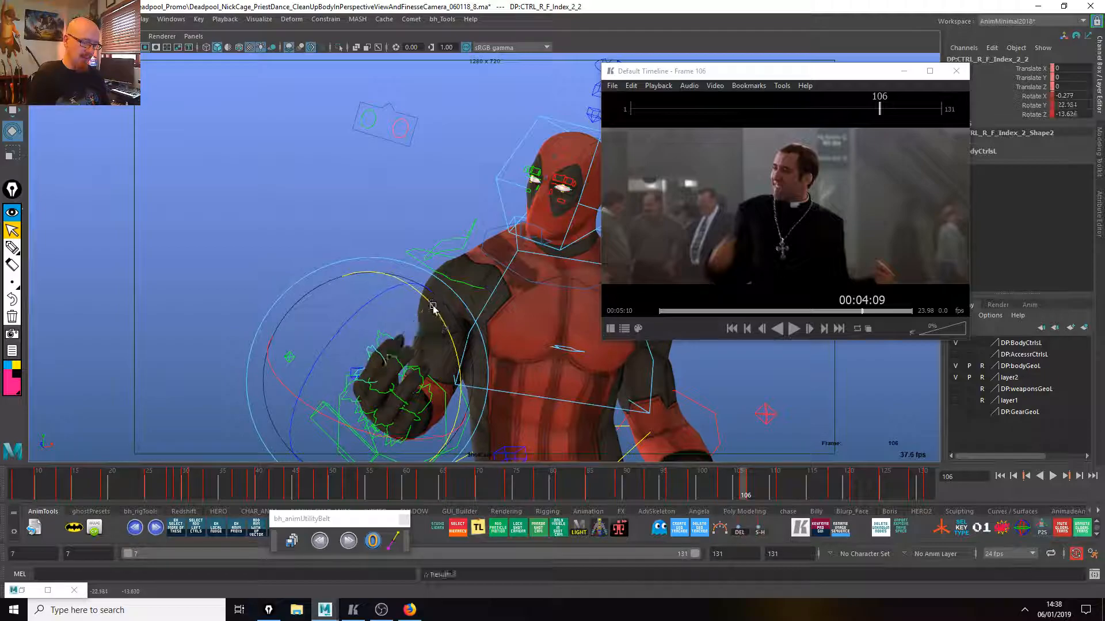
{"action": "left_click", "coordinate": [395, 398]}
{"action": "left_click_drag", "start_coordinate": [471, 397], "coordinate": [473, 400]}
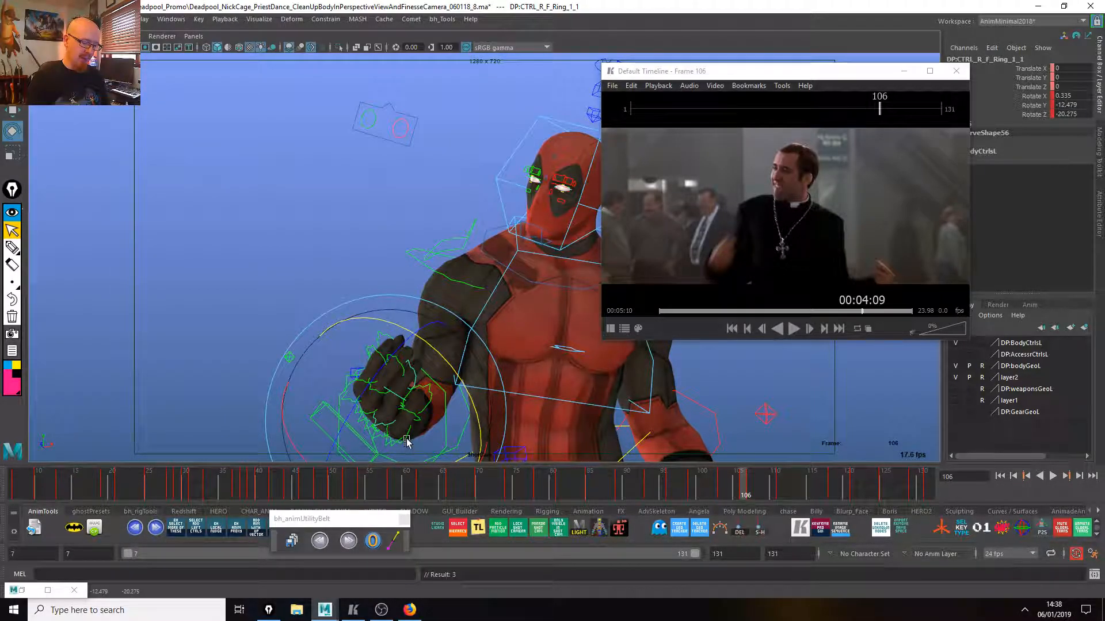
{"action": "left_click", "coordinate": [406, 442]}
{"action": "left_click_drag", "start_coordinate": [481, 392], "coordinate": [484, 400]}
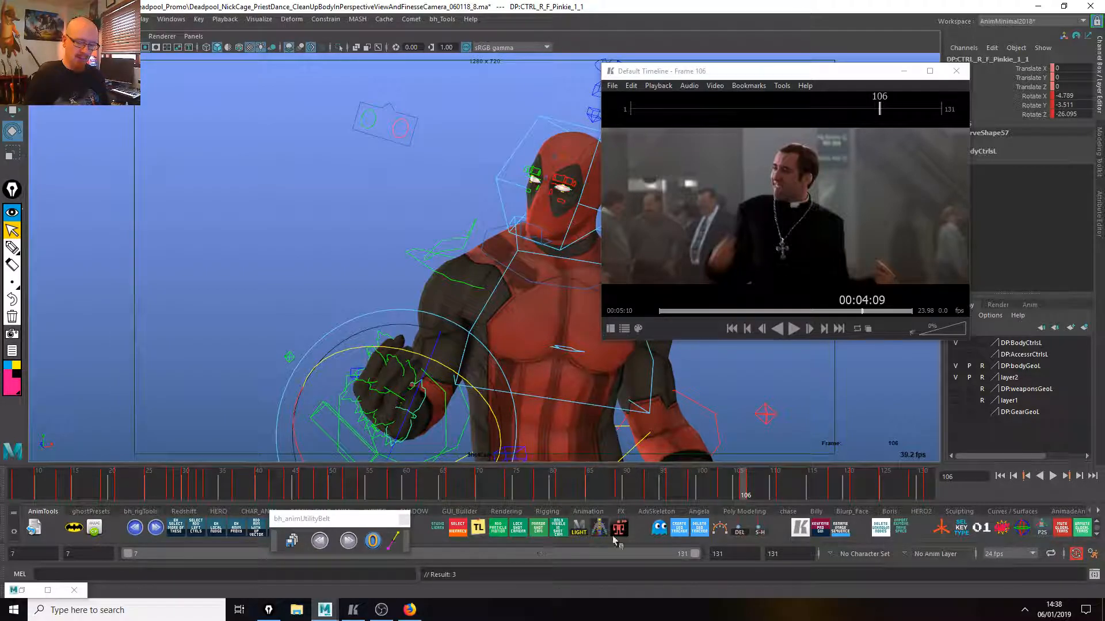
{"action": "key", "text": "alt+v"}
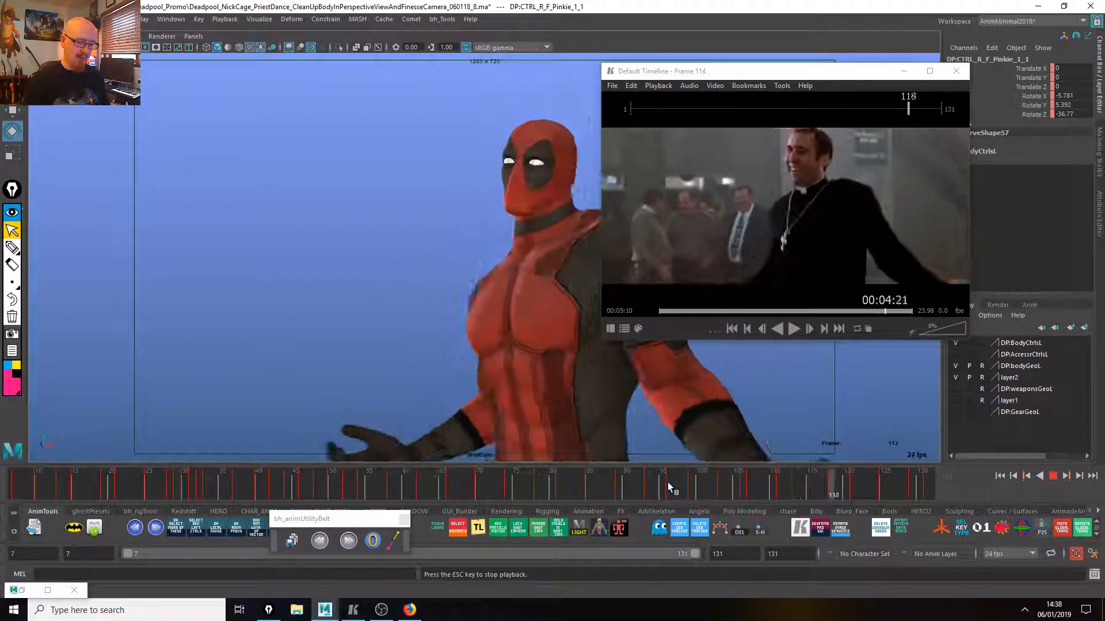
{"action": "key", "text": "Escape"}
Rotate the right wrist at frame 103 to about X -27, Y -0.3, Z 4.5 and scrub the neighbouring frames.
{"action": "left_click_drag", "start_coordinate": [672, 487], "coordinate": [721, 489]}
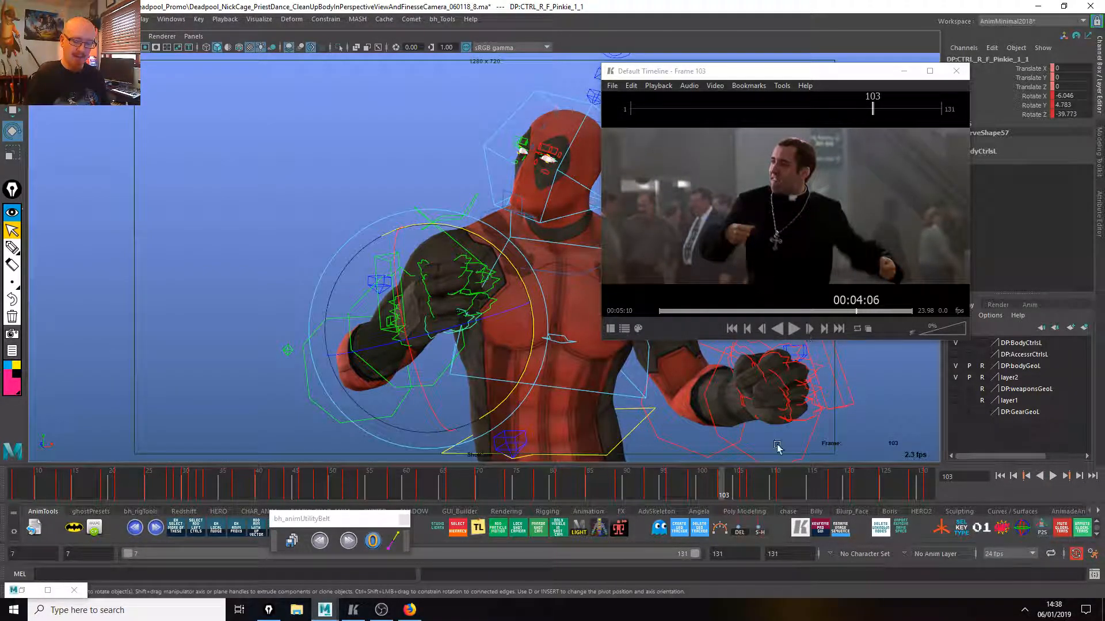
{"action": "left_click", "coordinate": [404, 391]}
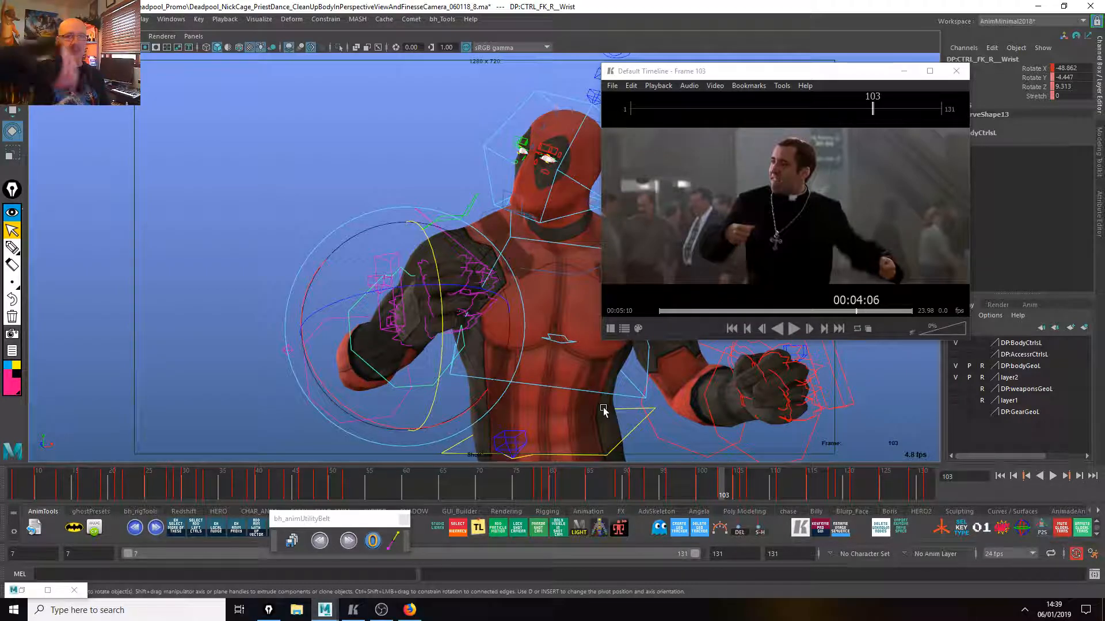
{"action": "left_click_drag", "start_coordinate": [484, 396], "coordinate": [426, 348]}
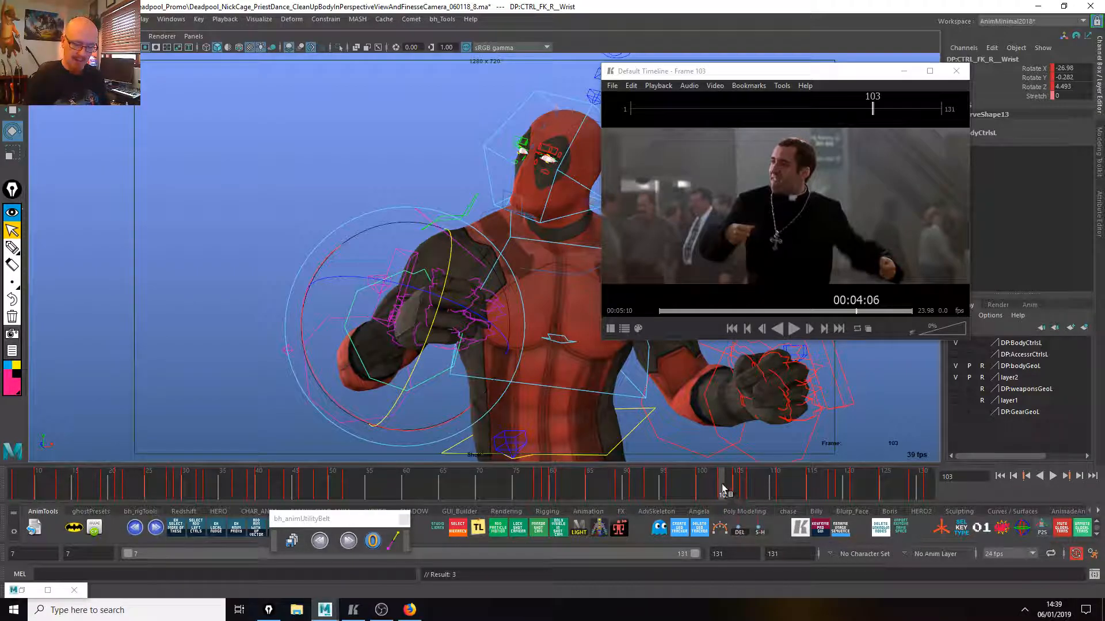
{"action": "left_click", "coordinate": [706, 485]}
{"action": "mouse_move", "coordinate": [706, 485]}
{"action": "left_mouse_down"}
{"action": "mouse_move", "coordinate": [684, 486]}
{"action": "mouse_move", "coordinate": [724, 494]}
{"action": "left_mouse_up"}
Rotate the base of the right thumb at frame 103 to about X -12, Y -20, Z -6 and hide the rig controls.
{"action": "left_click", "coordinate": [443, 347]}
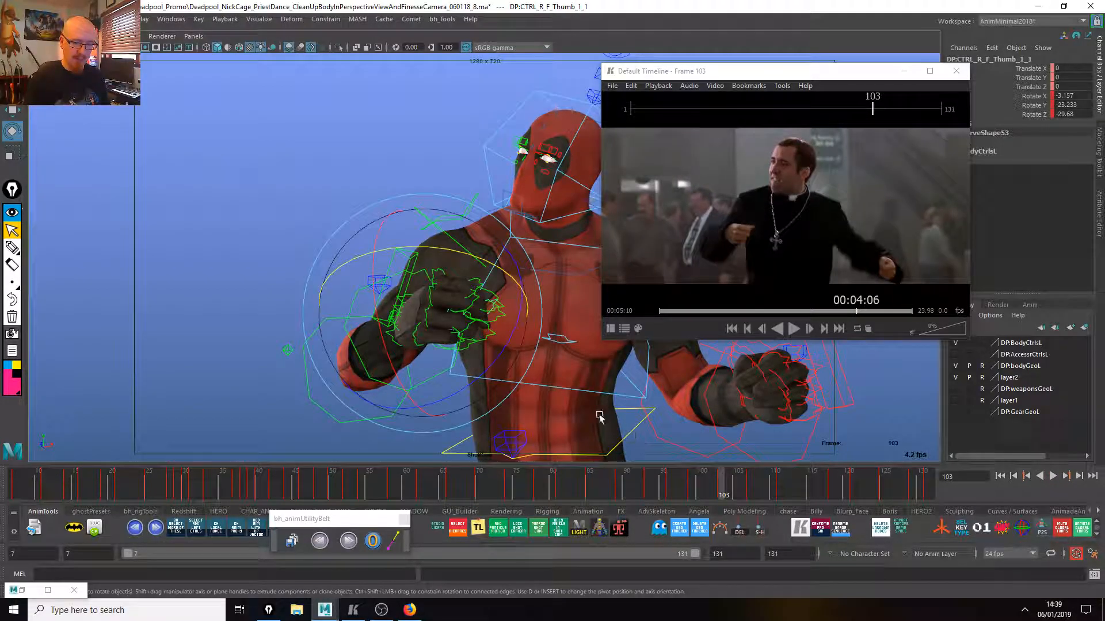
{"action": "left_click_drag", "start_coordinate": [500, 384], "coordinate": [529, 369]}
{"action": "key", "text": "alt+1"}
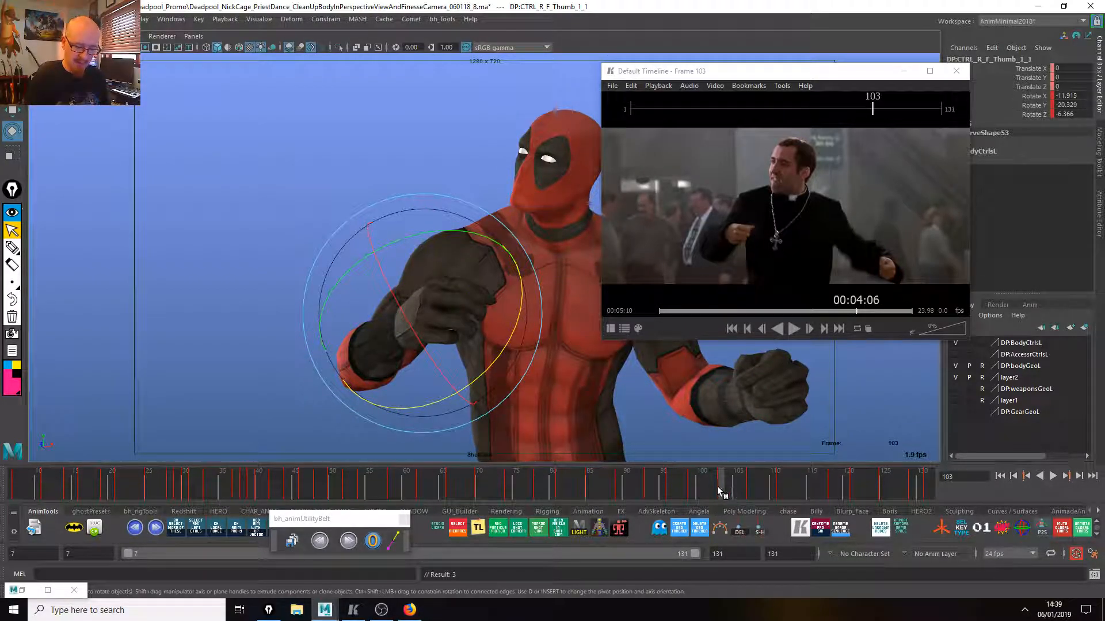
Rotate the right thumb's tip joint at frame 102 to about Z 27.6 and check it against frame 103.
{"action": "left_click_drag", "start_coordinate": [719, 490], "coordinate": [707, 488]}
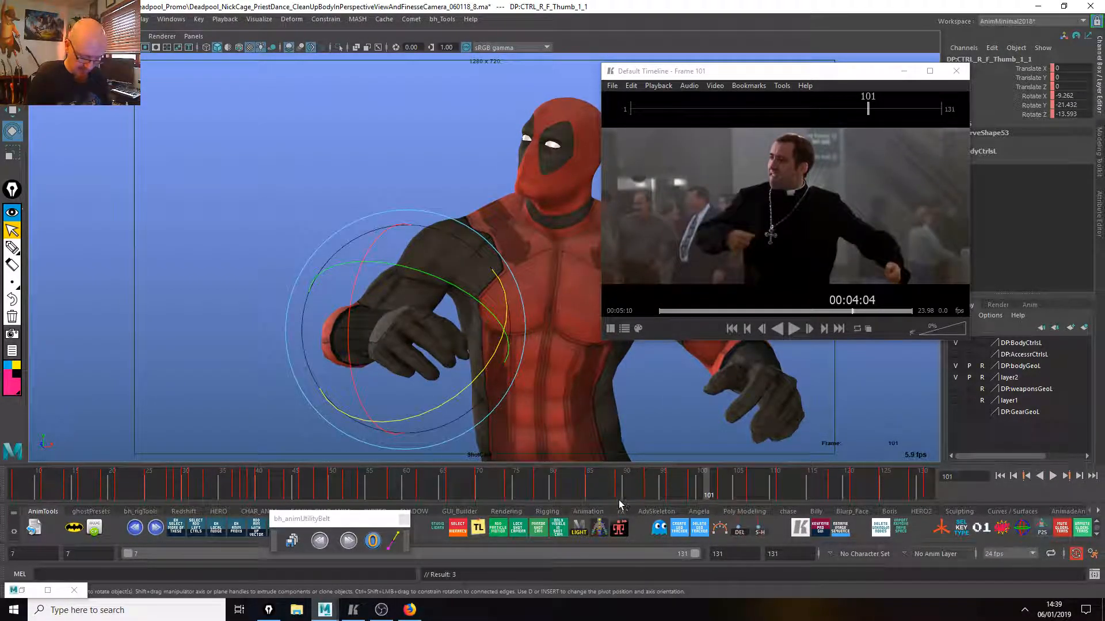
{"action": "key", "text": "alt+1"}
{"action": "left_click", "coordinate": [482, 336]}
{"action": "left_click", "coordinate": [718, 498]}
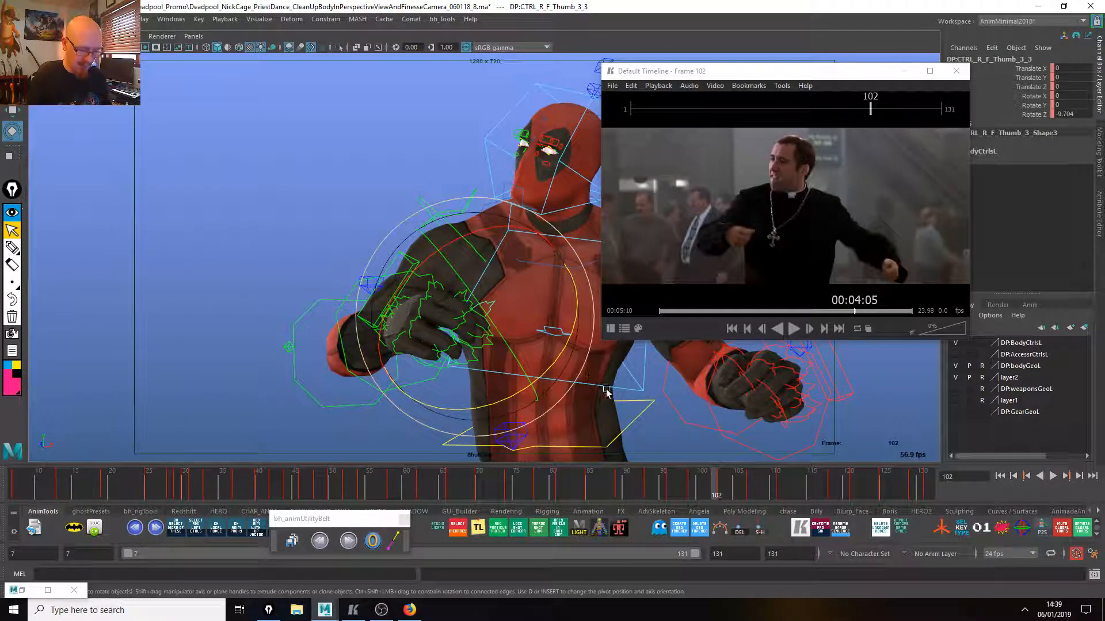
{"action": "left_click_drag", "start_coordinate": [553, 370], "coordinate": [586, 374]}
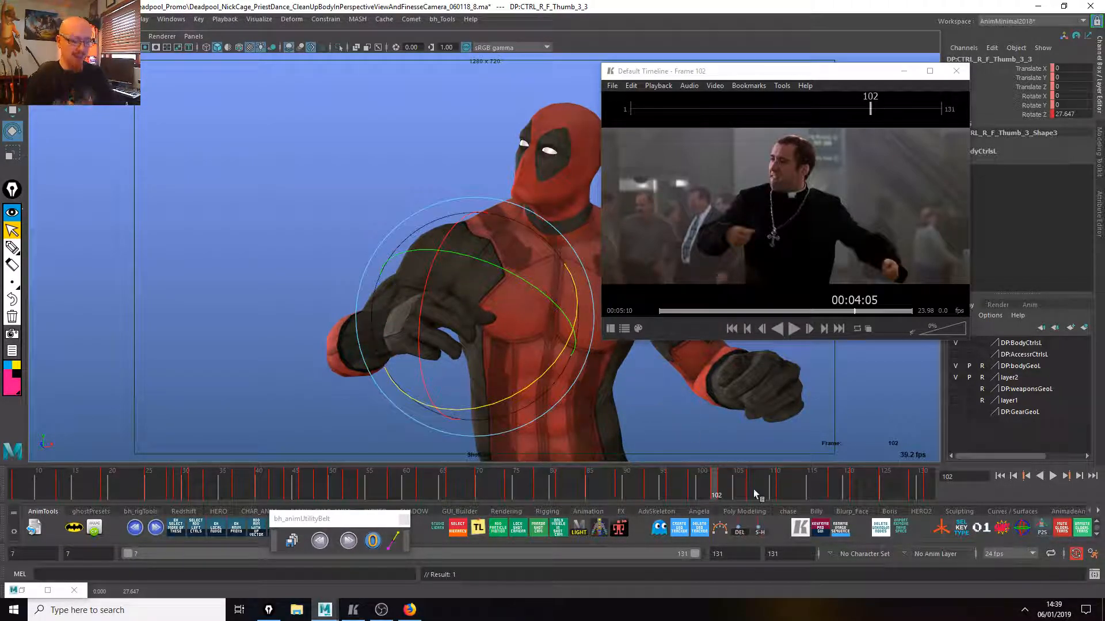
{"action": "left_click", "coordinate": [720, 488]}
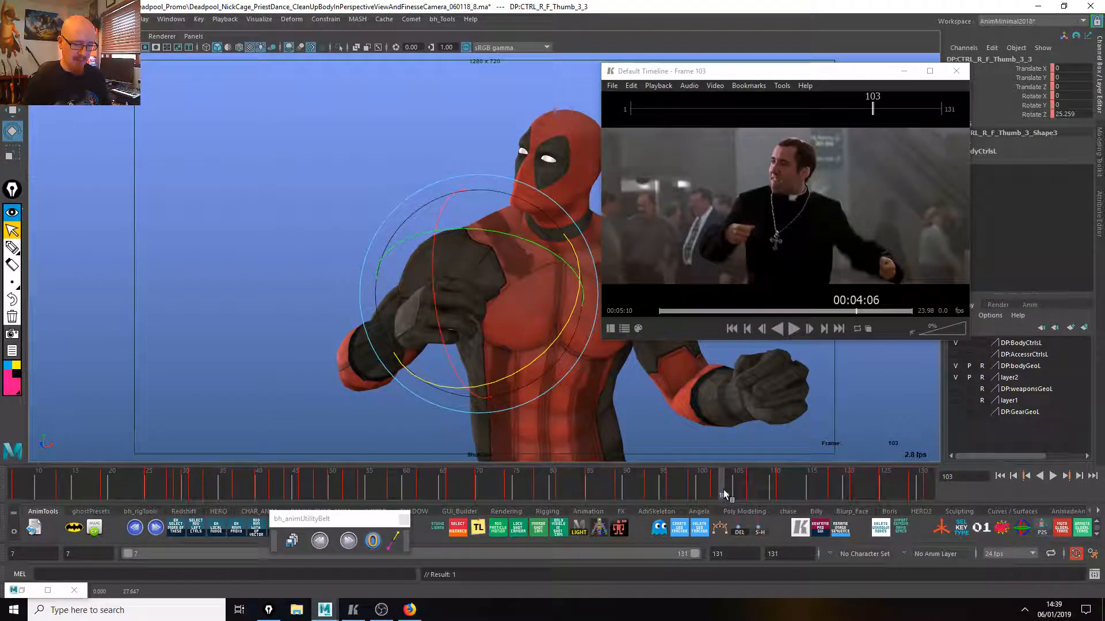
Play back the right-hand motion and compare it with the reference footage.
{"action": "key", "text": "alt+v"}
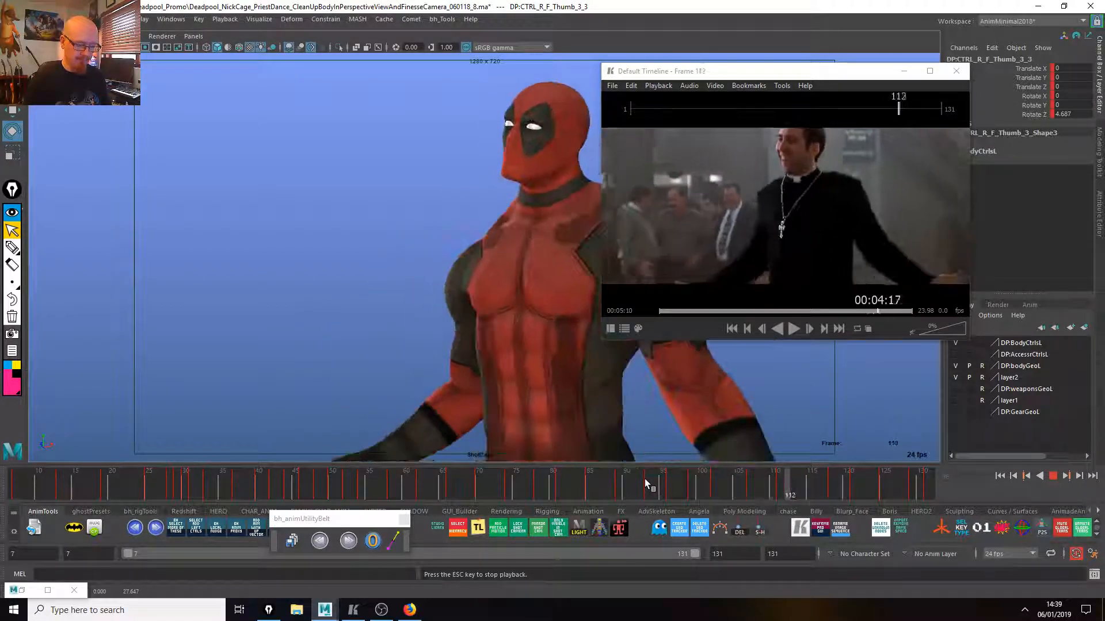
{"action": "left_click", "coordinate": [648, 477]}
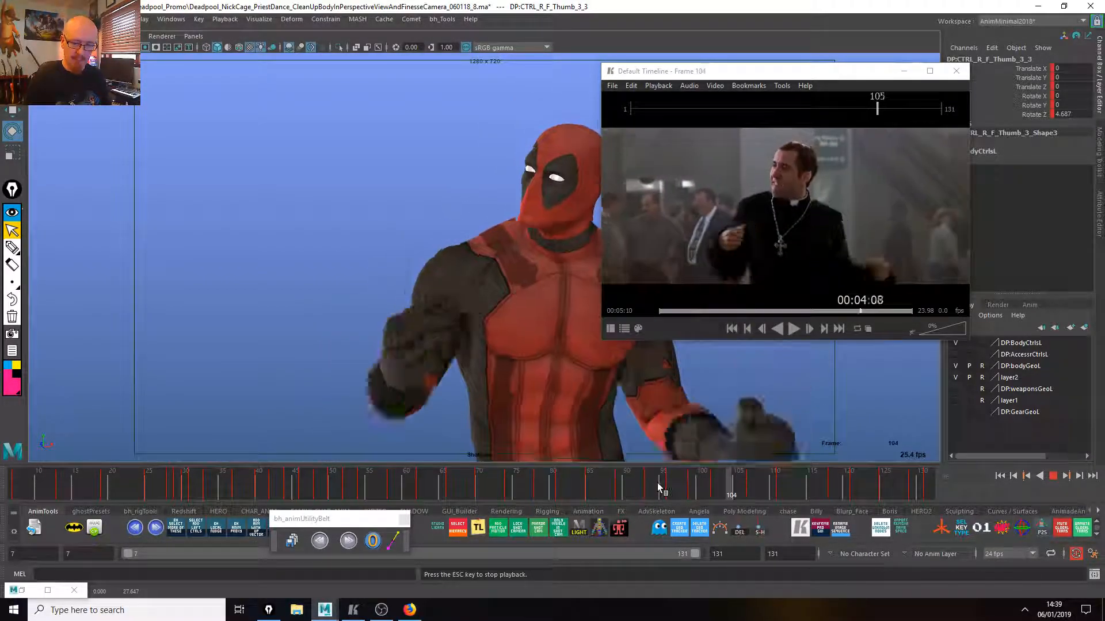
{"action": "key", "text": "Escape"}
Move the reference player clear of the left arm, save the scene as the next version ending in 060118_9.ma, and replay it.
{"action": "left_click_drag", "start_coordinate": [748, 70], "coordinate": [199, 59]}
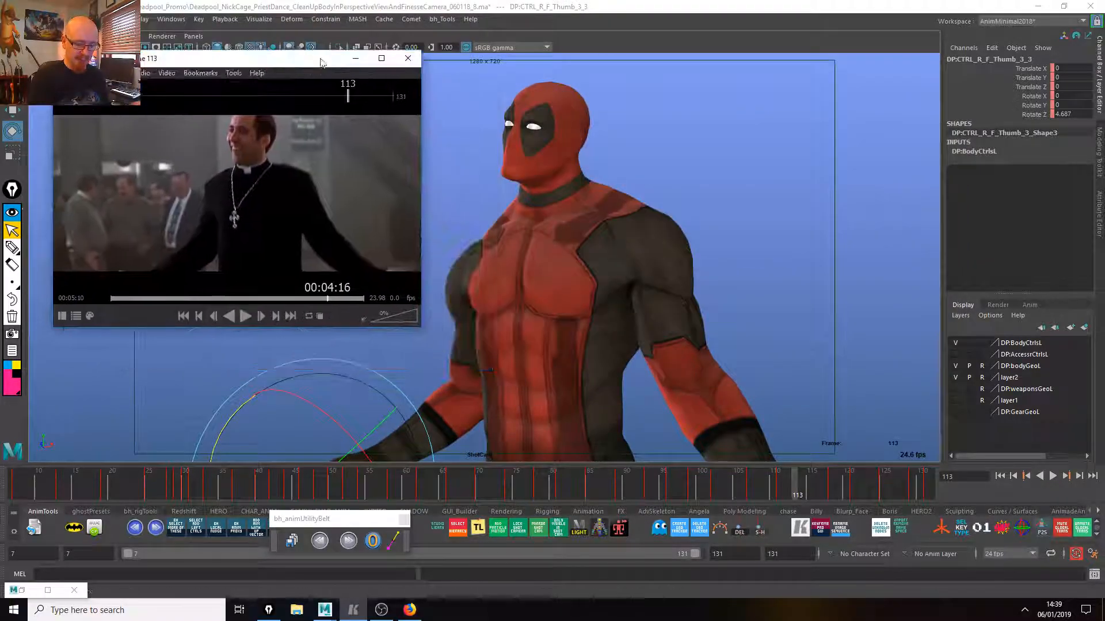
{"action": "left_click", "coordinate": [320, 542]}
{"action": "left_click", "coordinate": [682, 485]}
{"action": "key", "text": "alt+v"}
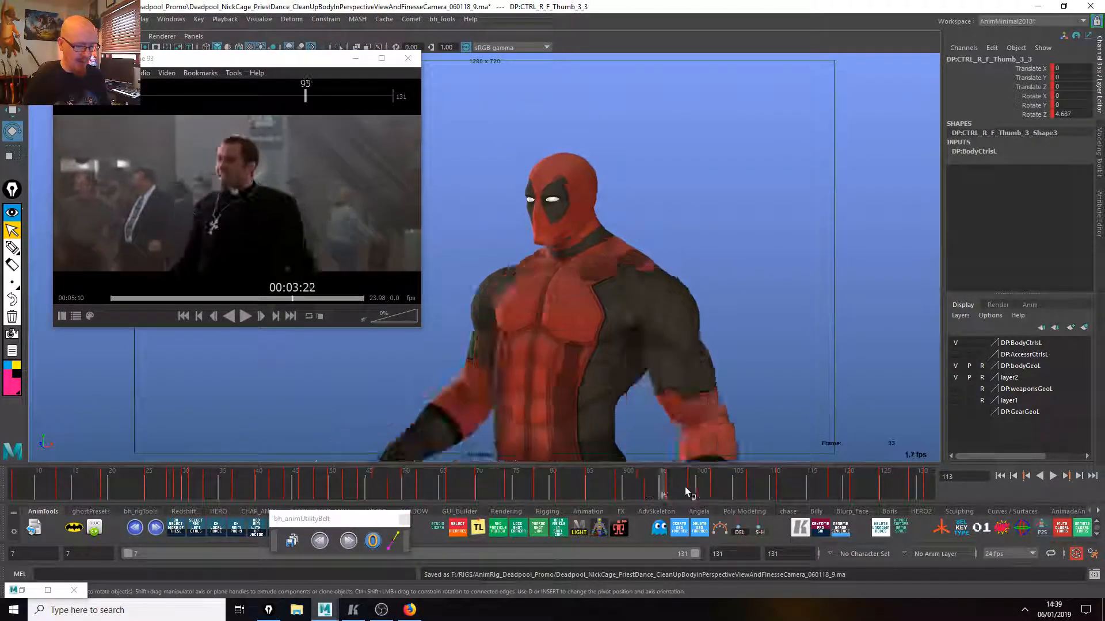
{"action": "key", "text": "Escape"}
Rotate the left wrist to about X -24.3, Y -4.8, Z 11.7 at frame 103 and X -24.1, Y -9.1, Z 13.8 at frame 100.
{"action": "key", "text": "alt+c"}
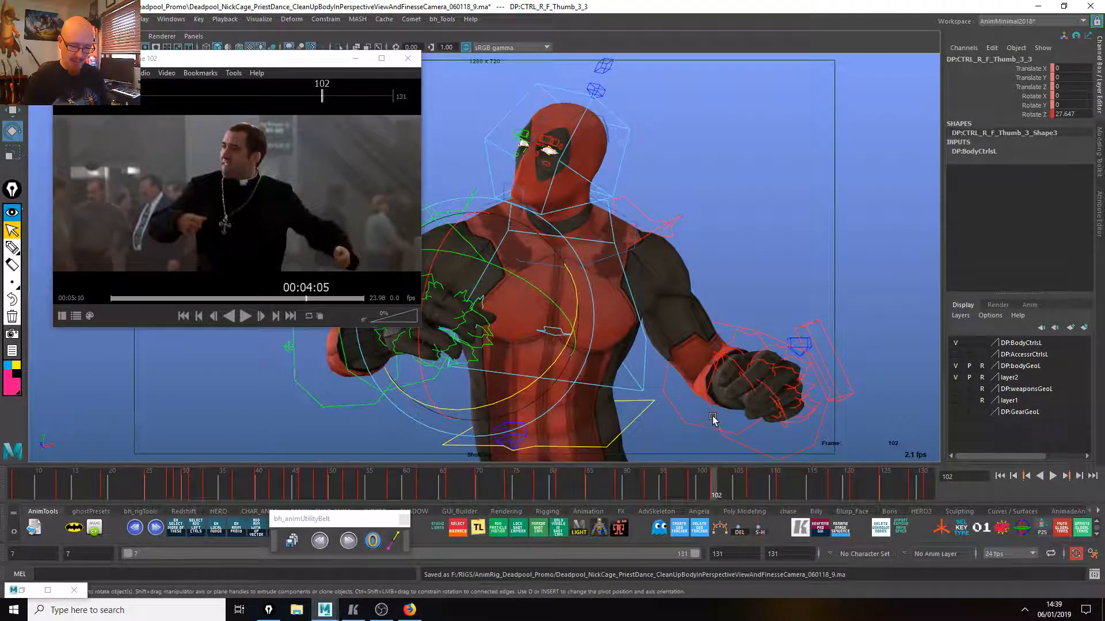
{"action": "left_click", "coordinate": [722, 455]}
{"action": "key", "text": "alt+c"}
{"action": "key", "text": "alt+c"}
{"action": "left_click", "coordinate": [706, 418]}
{"action": "key", "text": "alt+c"}
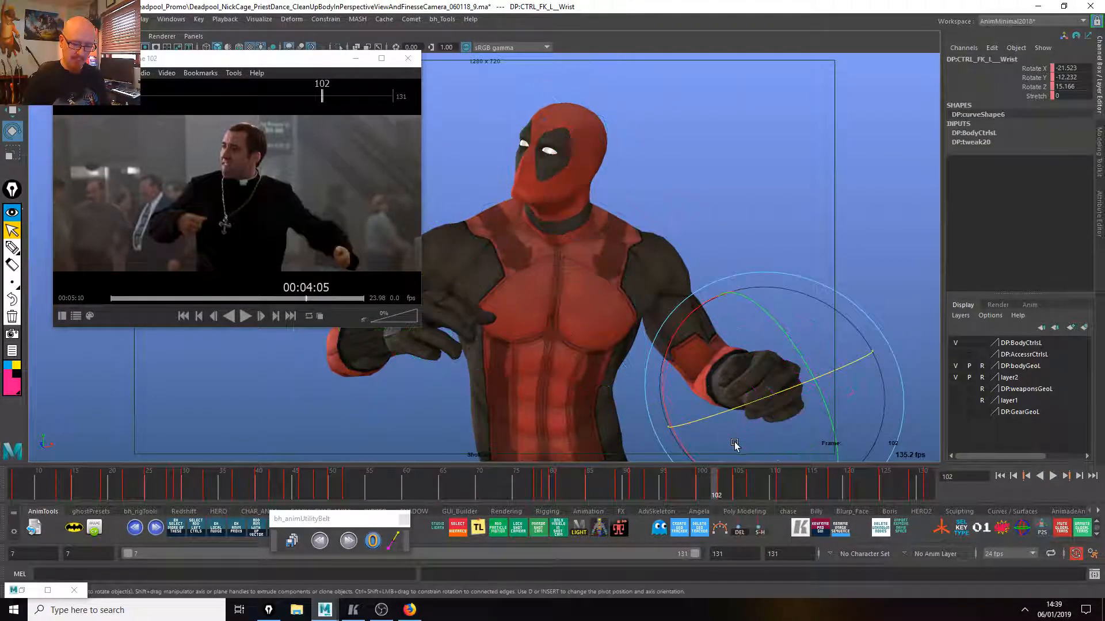
{"action": "key", "text": "alt+period"}
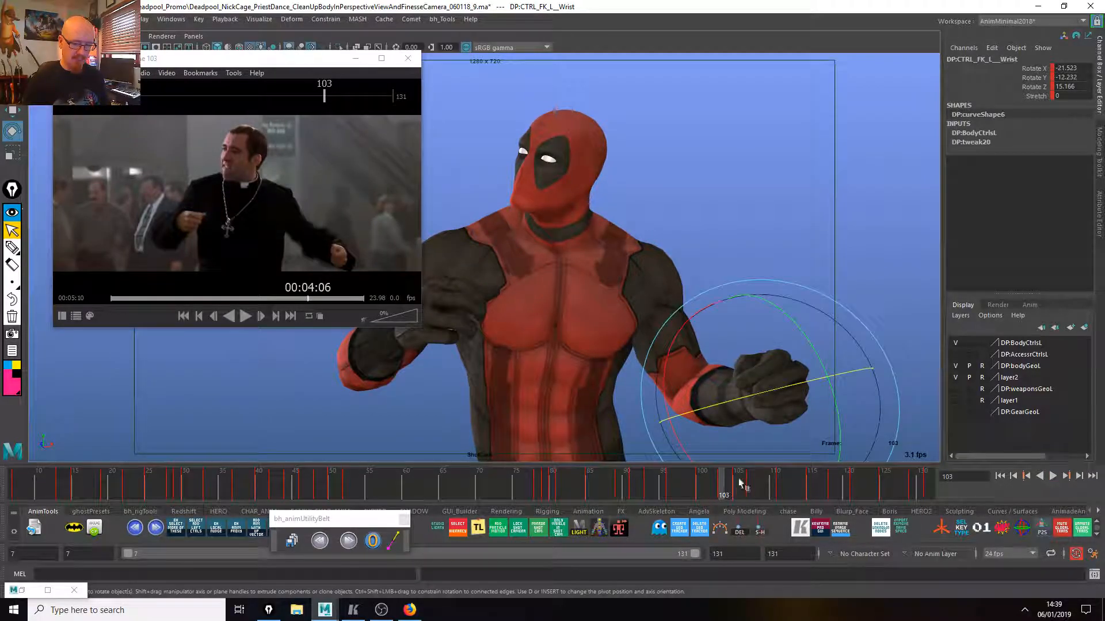
{"action": "left_click_drag", "start_coordinate": [834, 417], "coordinate": [834, 430]}
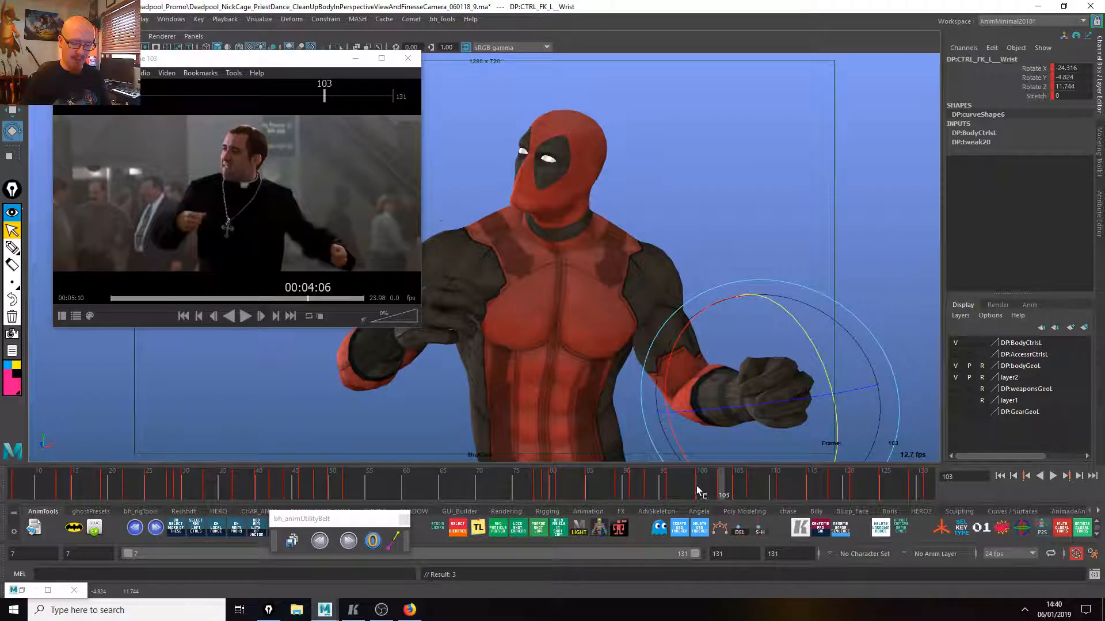
{"action": "left_click", "coordinate": [699, 486]}
{"action": "left_click_drag", "start_coordinate": [829, 438], "coordinate": [800, 392]}
Select all left finger controls with the control picker and nudge their pose at frame 100 repeatedly towards the next key by 50%.
{"action": "left_click_drag", "start_coordinate": [357, 524], "coordinate": [488, 490]}
{"action": "left_click", "coordinate": [95, 528]}
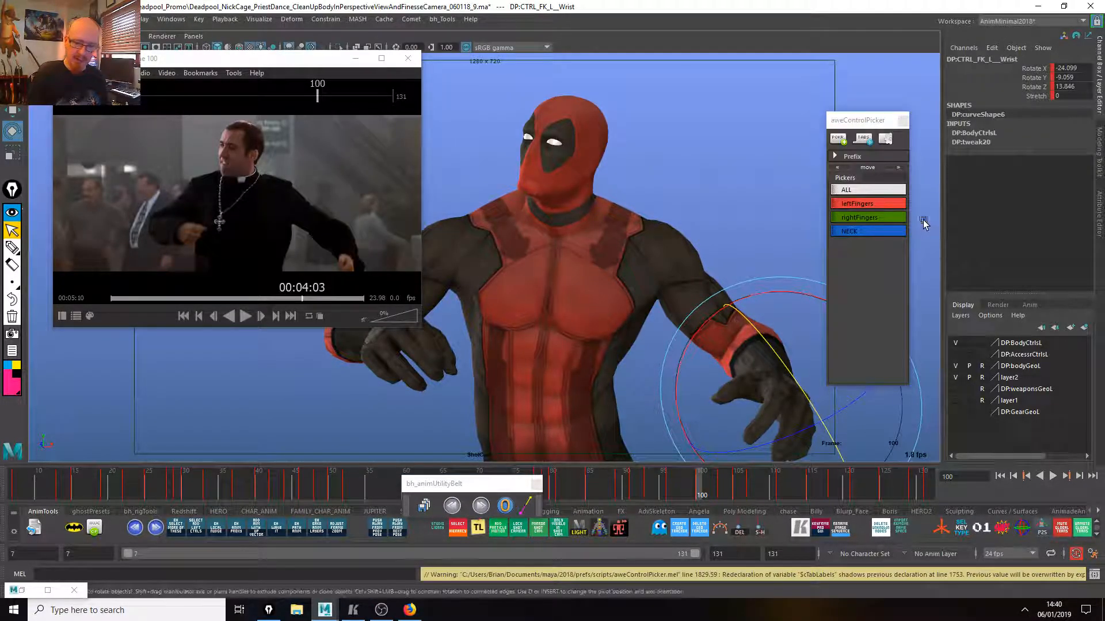
{"action": "left_click", "coordinate": [878, 204]}
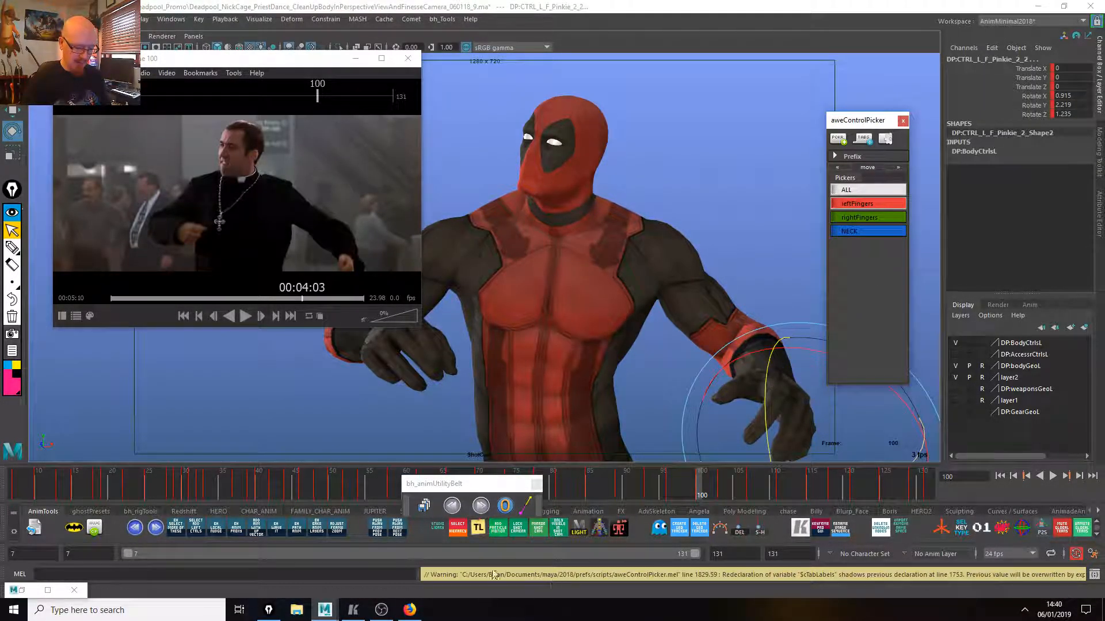
{"action": "left_click", "coordinate": [481, 505]}
{"action": "left_click", "coordinate": [481, 506]}
{"action": "left_click", "coordinate": [481, 506]}
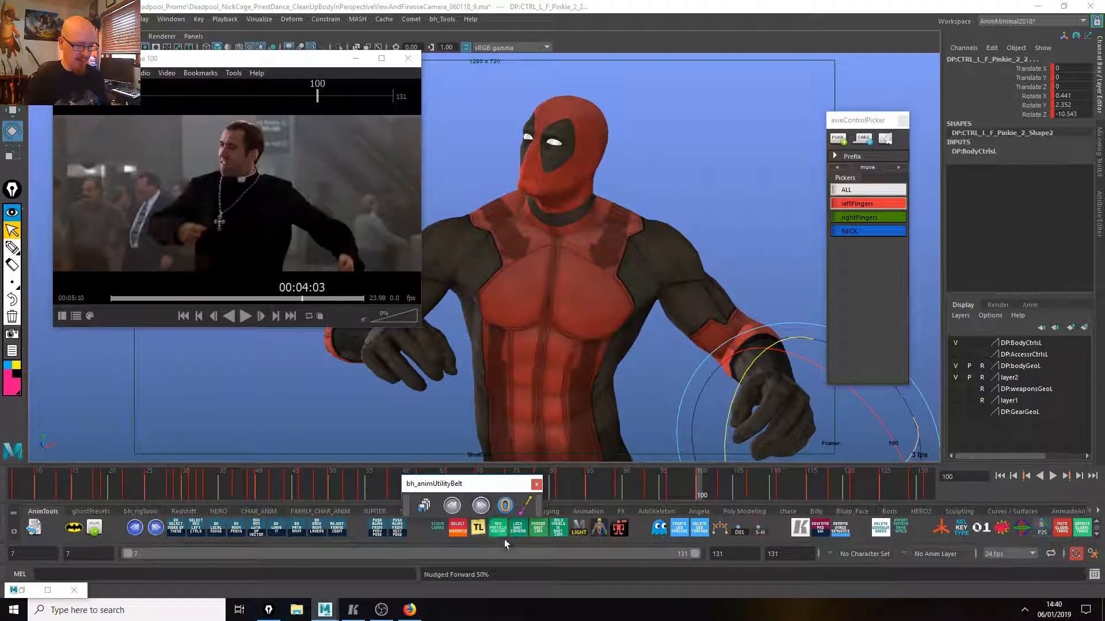
{"action": "left_click", "coordinate": [480, 506]}
{"action": "left_click", "coordinate": [481, 506]}
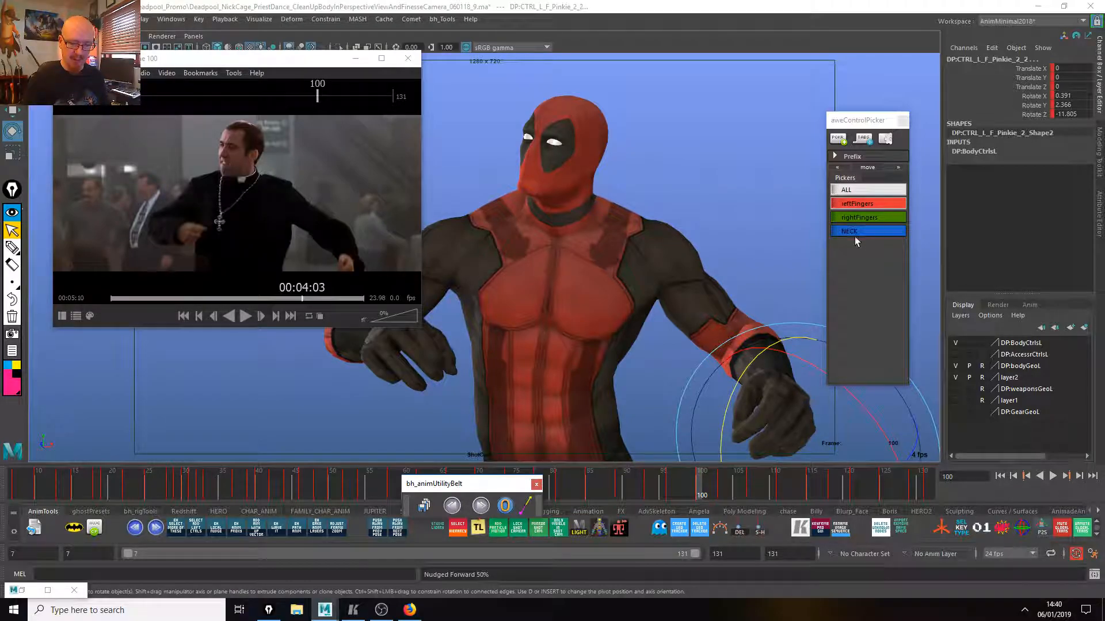
Deselect the finger controls and check the frame 100 pose through the mirrored shot camera.
{"action": "left_click", "coordinate": [668, 407]}
{"action": "key", "text": "c"}
{"action": "key", "text": "c"}
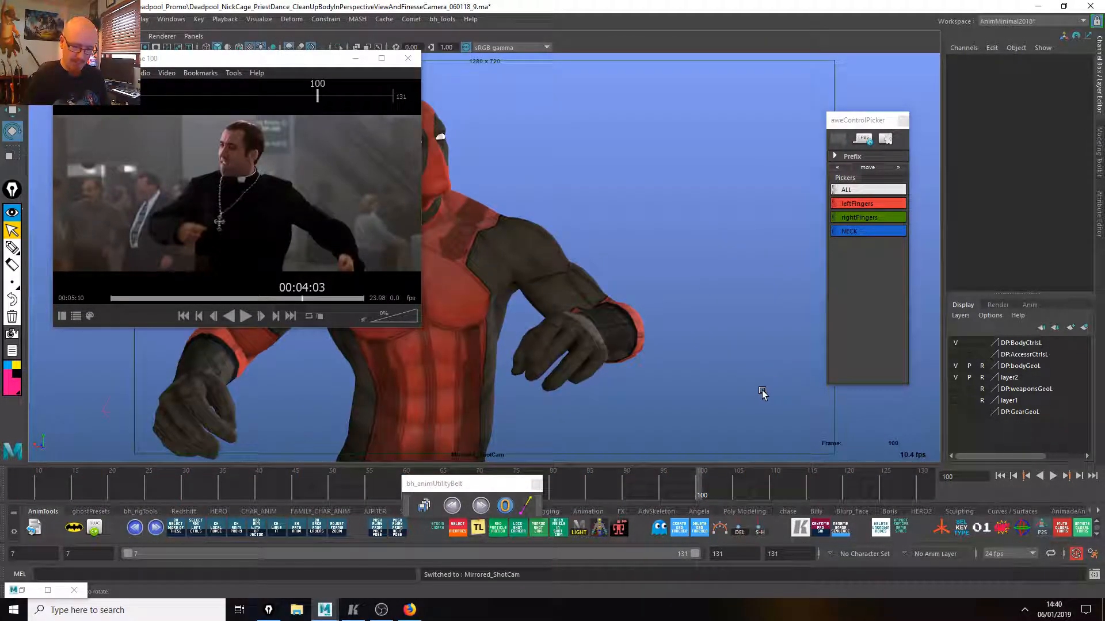
Return to the shot camera and rotate the left wrist at frame 103 to about X -24.2, Y -7.6, Z 10.1.
{"action": "key", "text": "alt+1"}
{"action": "key", "text": "c"}
{"action": "left_click", "coordinate": [726, 417]}
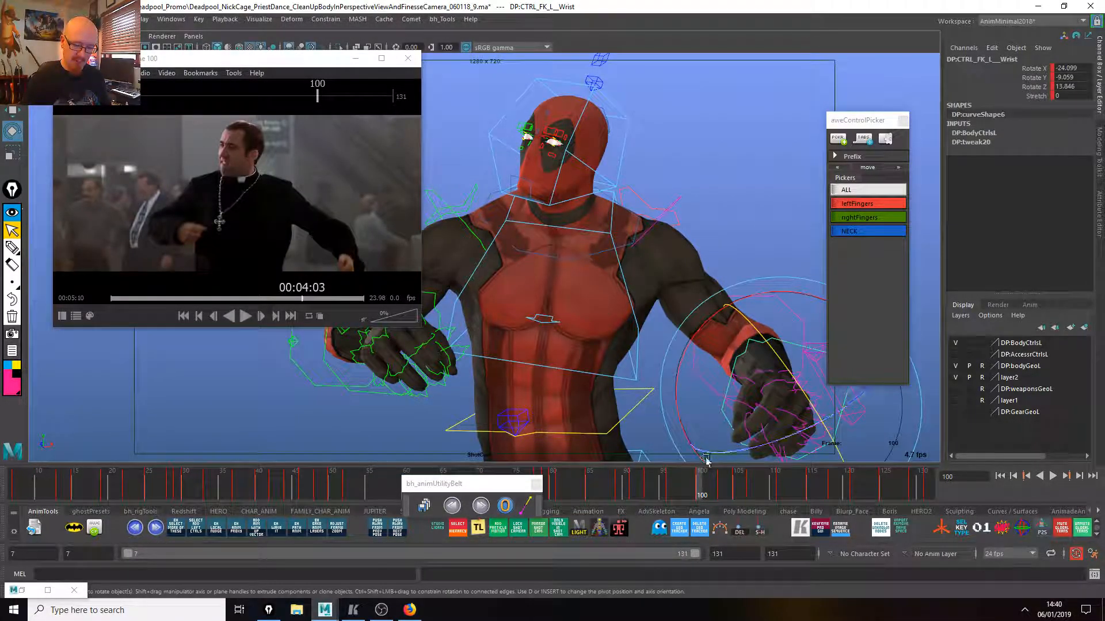
{"action": "left_click_drag", "start_coordinate": [699, 489], "coordinate": [723, 488]}
{"action": "left_click_drag", "start_coordinate": [768, 397], "coordinate": [828, 413]}
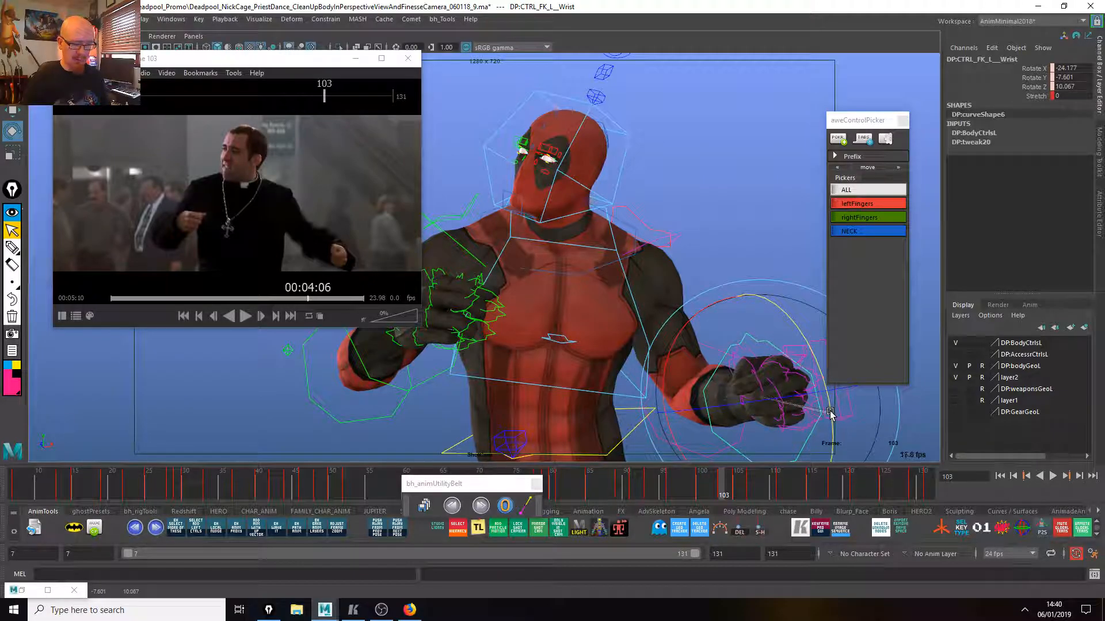
Adjust the left wrist's rotation at frame 105 and move the selection up to the left elbow control.
{"action": "left_click_drag", "start_coordinate": [726, 493], "coordinate": [737, 493]}
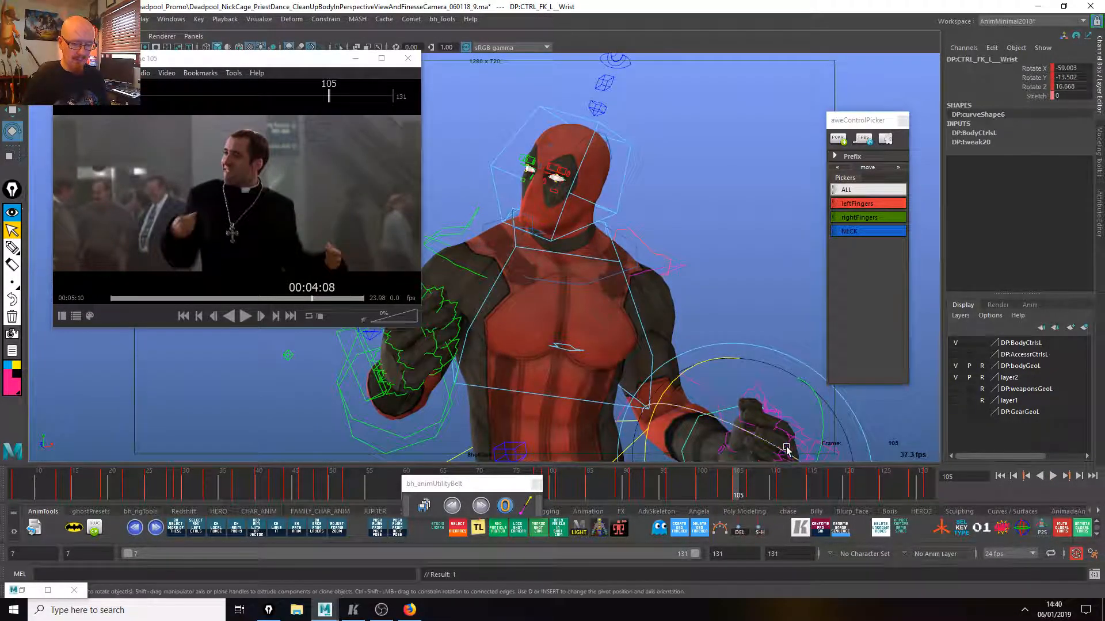
{"action": "left_click_drag", "start_coordinate": [814, 442], "coordinate": [701, 389]}
{"action": "key", "text": "Up"}
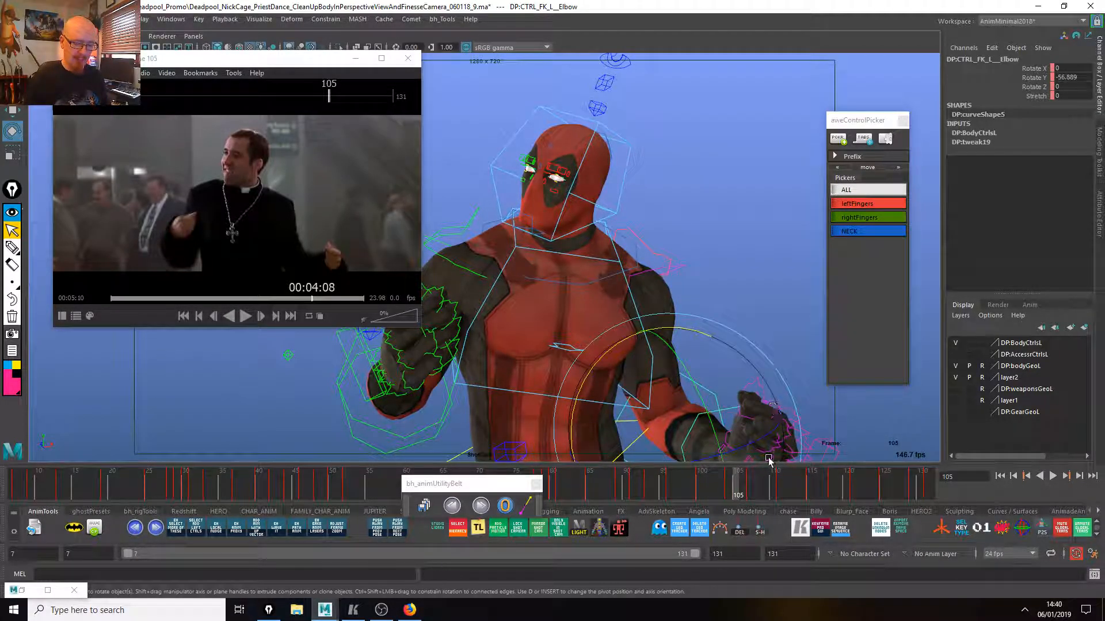
Compare the left elbow across frames 103 to 105, rotate it at frame 105 to about Y -58.1, and replay the animation.
{"action": "left_click_drag", "start_coordinate": [730, 487], "coordinate": [724, 487]}
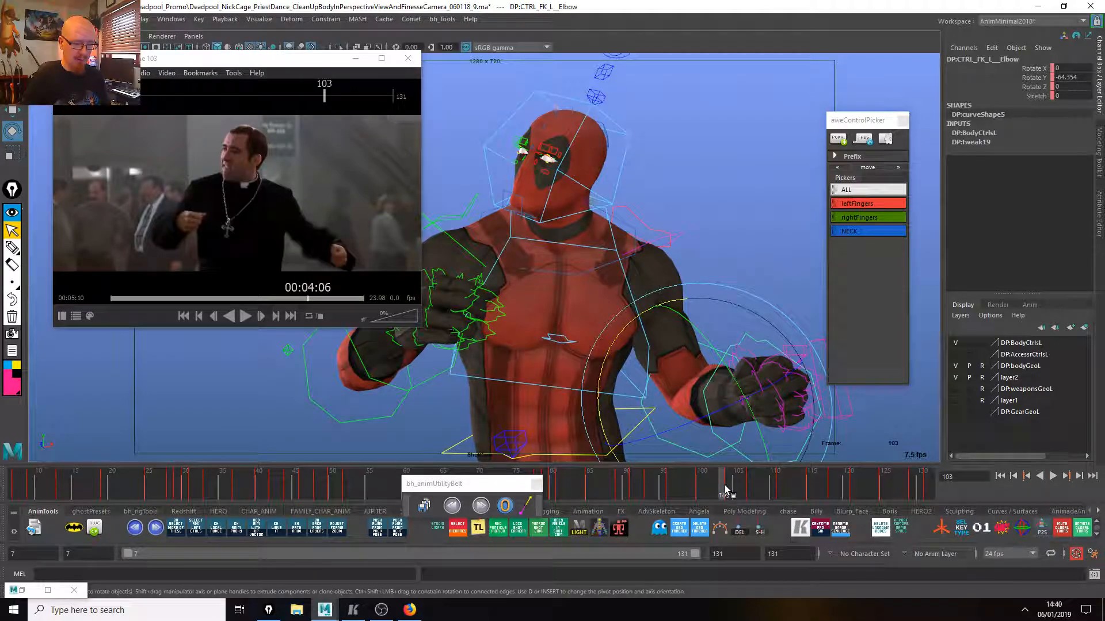
{"action": "key", "text": "alt+period"}
{"action": "key", "text": "alt+comma"}
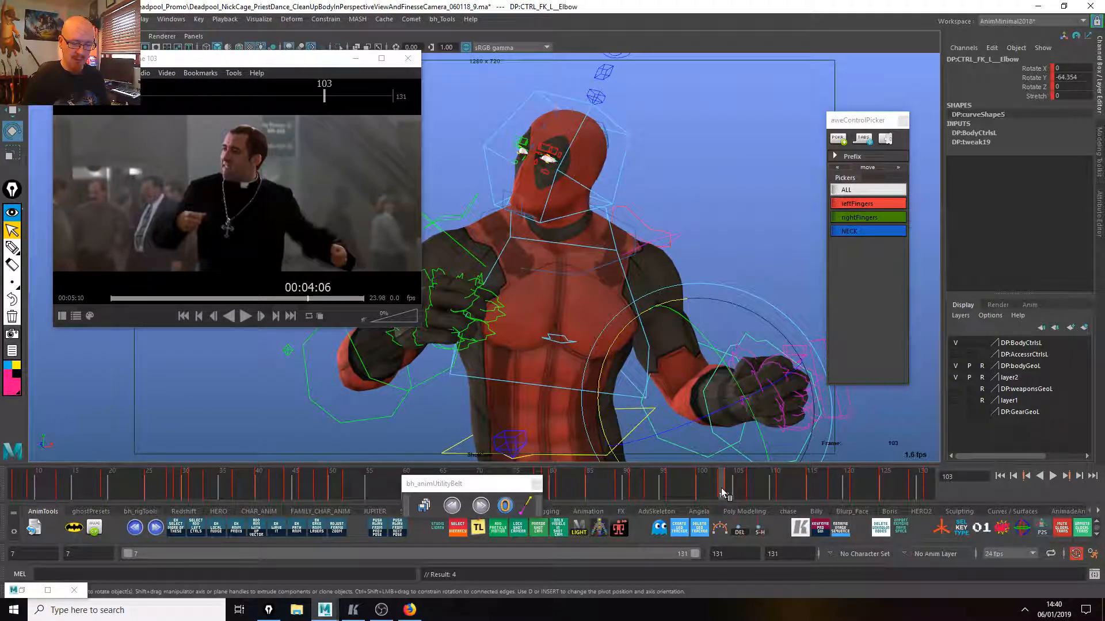
{"action": "left_click_drag", "start_coordinate": [723, 492], "coordinate": [727, 487]}
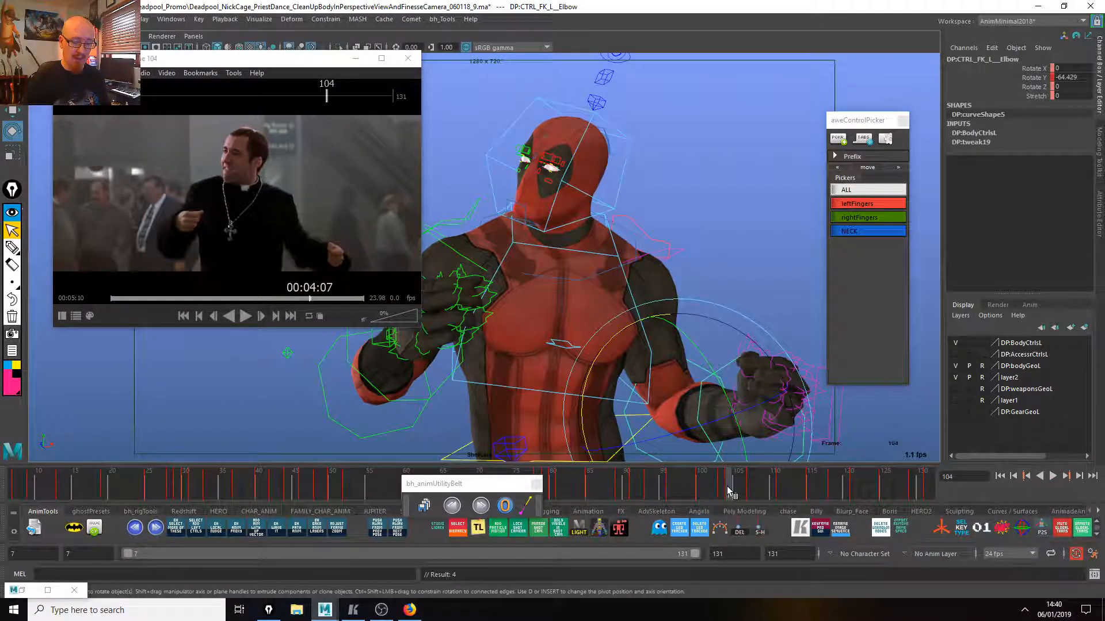
{"action": "left_click", "coordinate": [738, 488]}
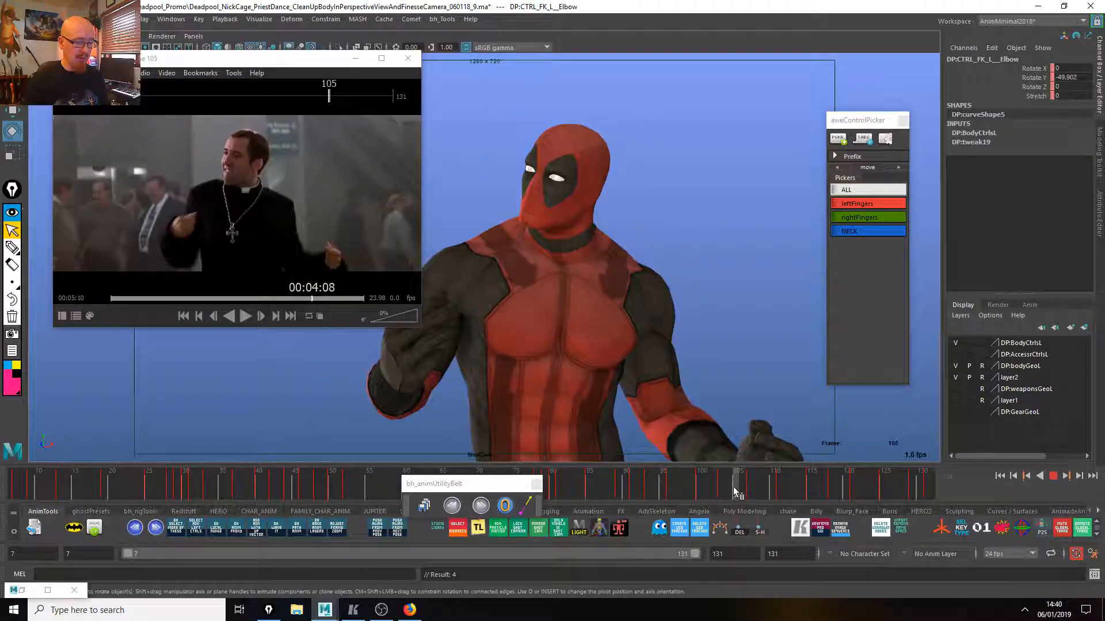
{"action": "left_click_drag", "start_coordinate": [720, 453], "coordinate": [717, 430]}
{"action": "key", "text": "alt+v"}
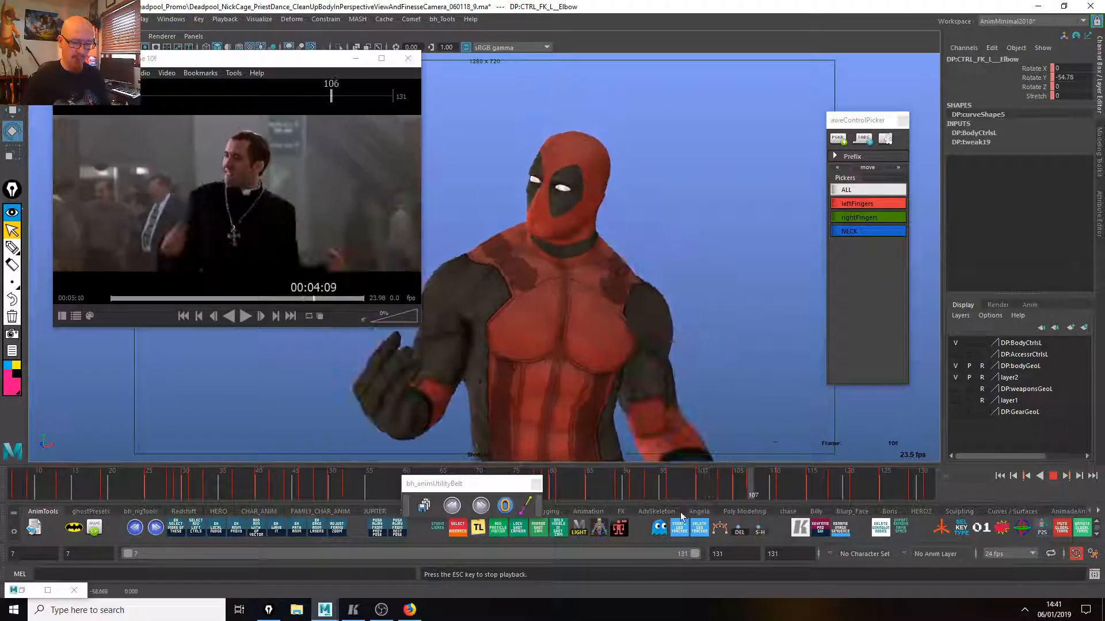
{"action": "key", "text": "Escape"}
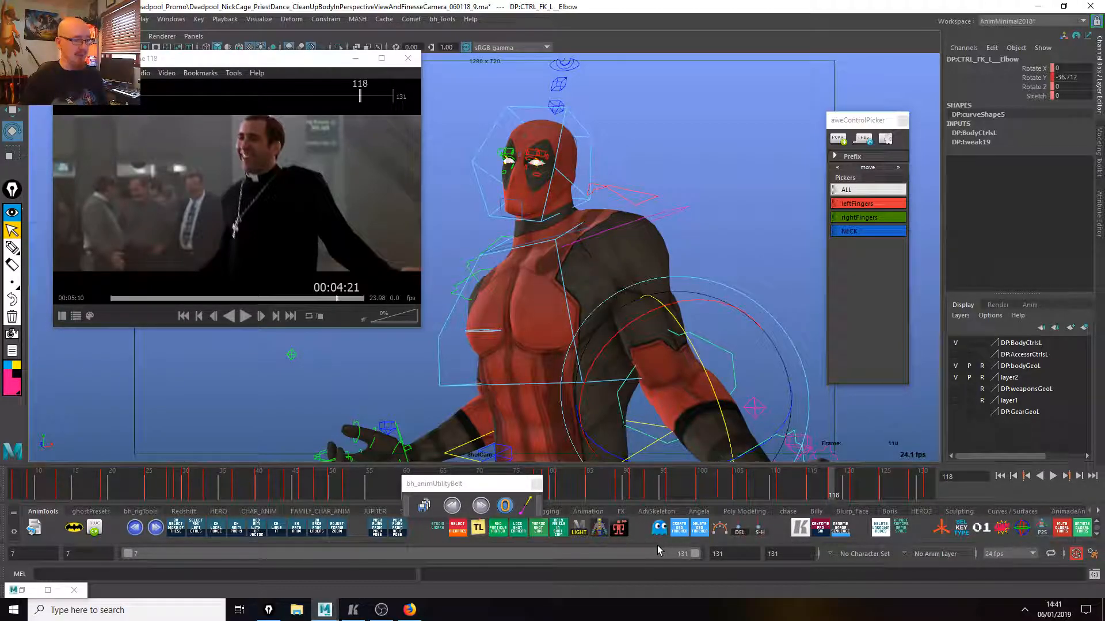
Scrub through the frames around 98 to 104 and replay the dance to examine the left arm's motion.
{"action": "left_click", "coordinate": [731, 489]}
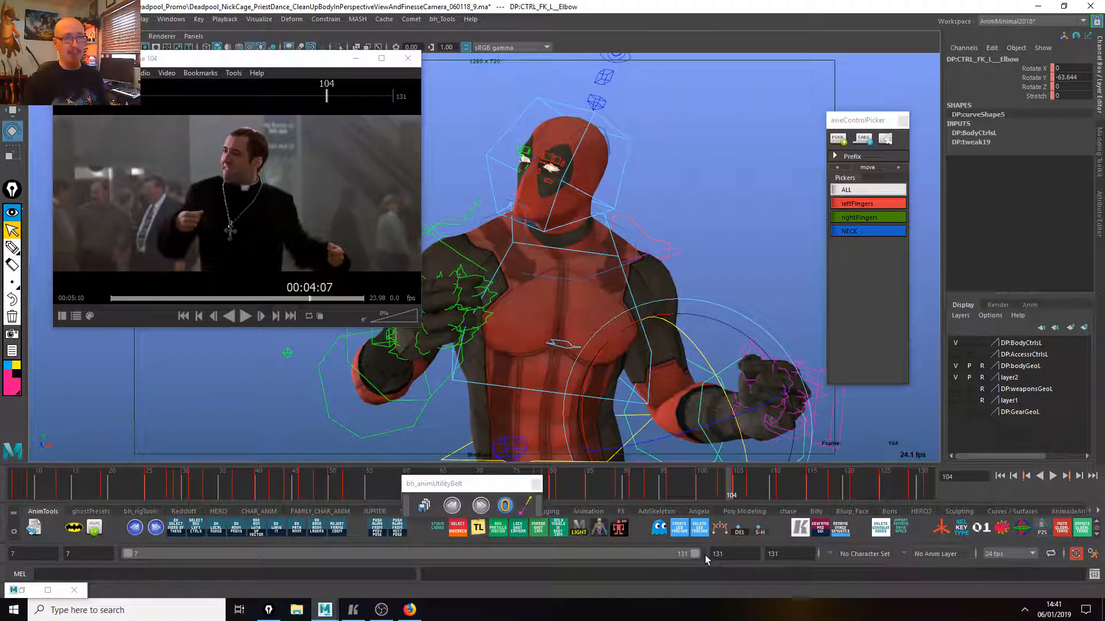
{"action": "left_click", "coordinate": [683, 478]}
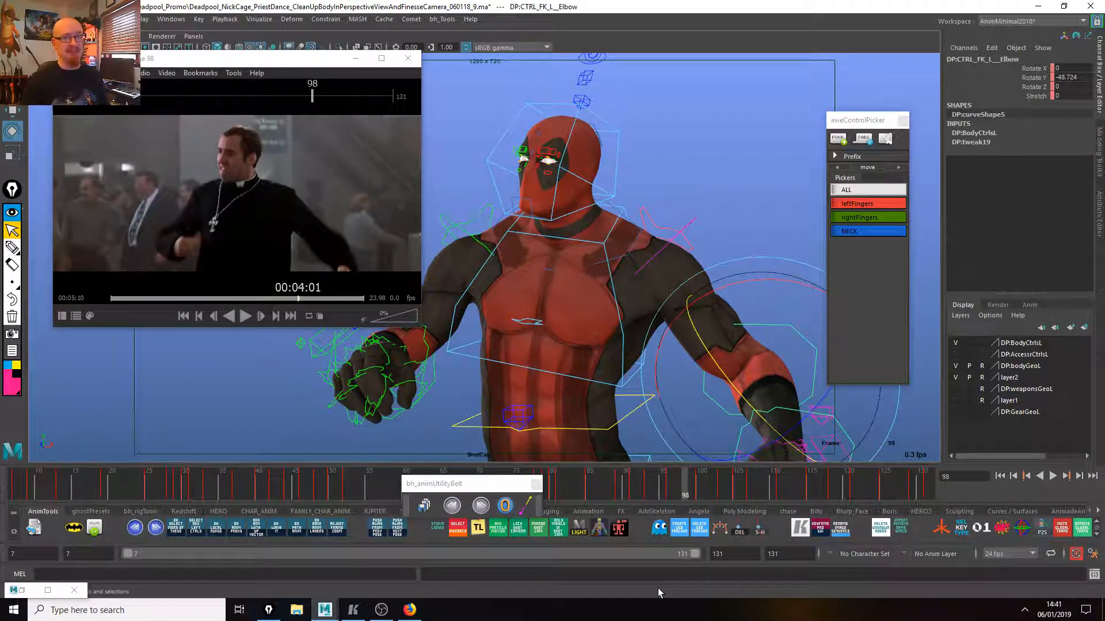
{"action": "left_click_drag", "start_coordinate": [660, 485], "coordinate": [722, 499]}
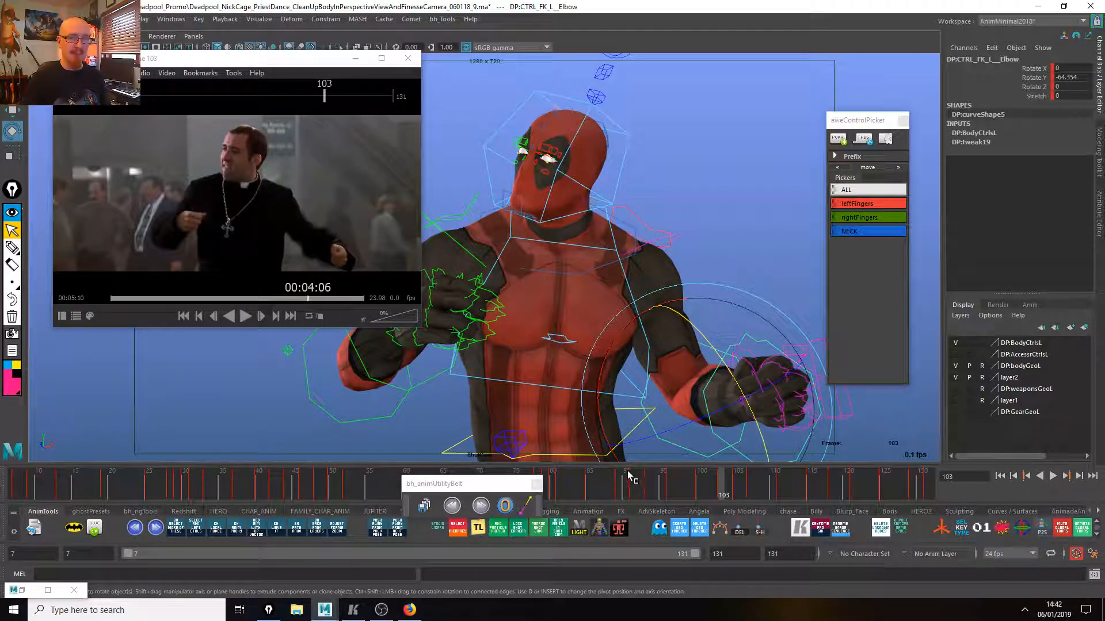
{"action": "key", "text": "alt+v"}
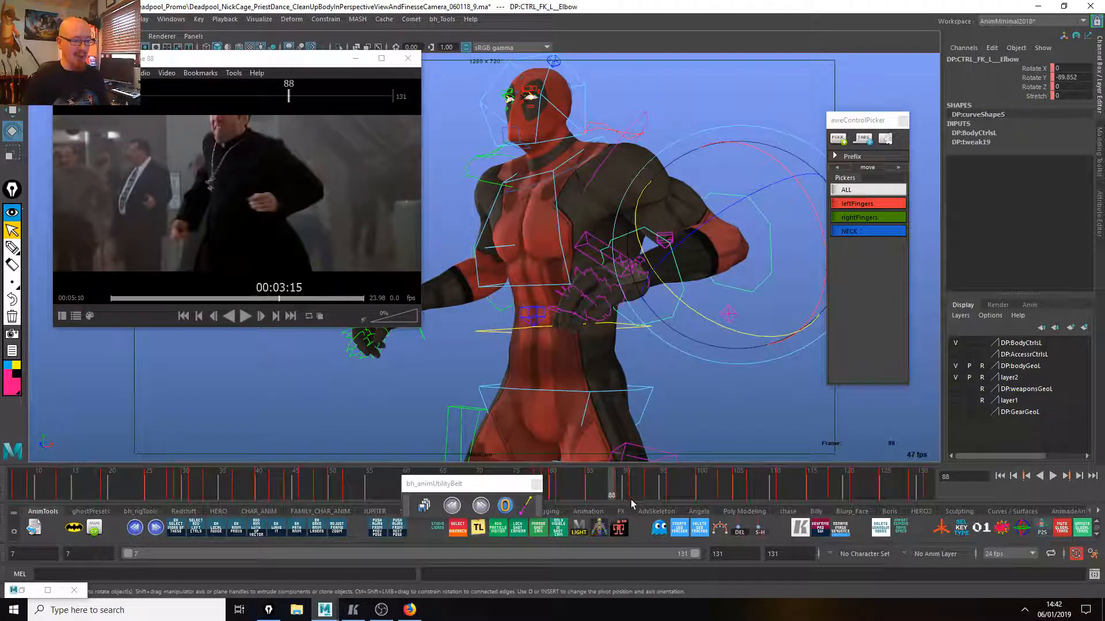
{"action": "key", "text": "alt+v"}
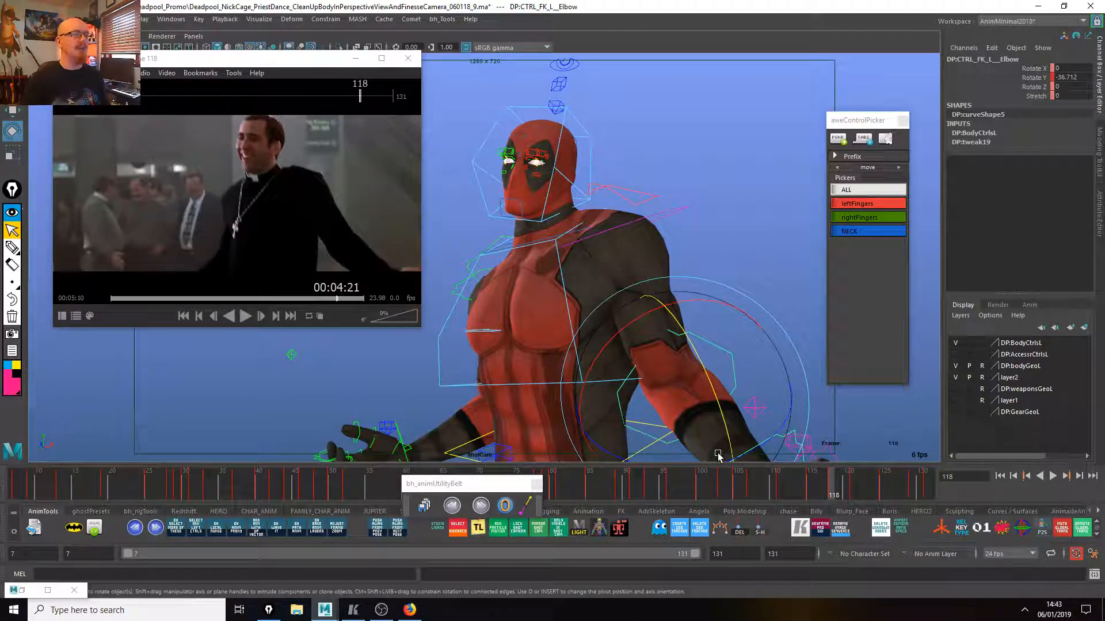
Deselect the elbow control and save the scene as the next version ending in 060118_10.ma.
{"action": "left_click", "coordinate": [717, 456]}
{"action": "left_click", "coordinate": [424, 505]}
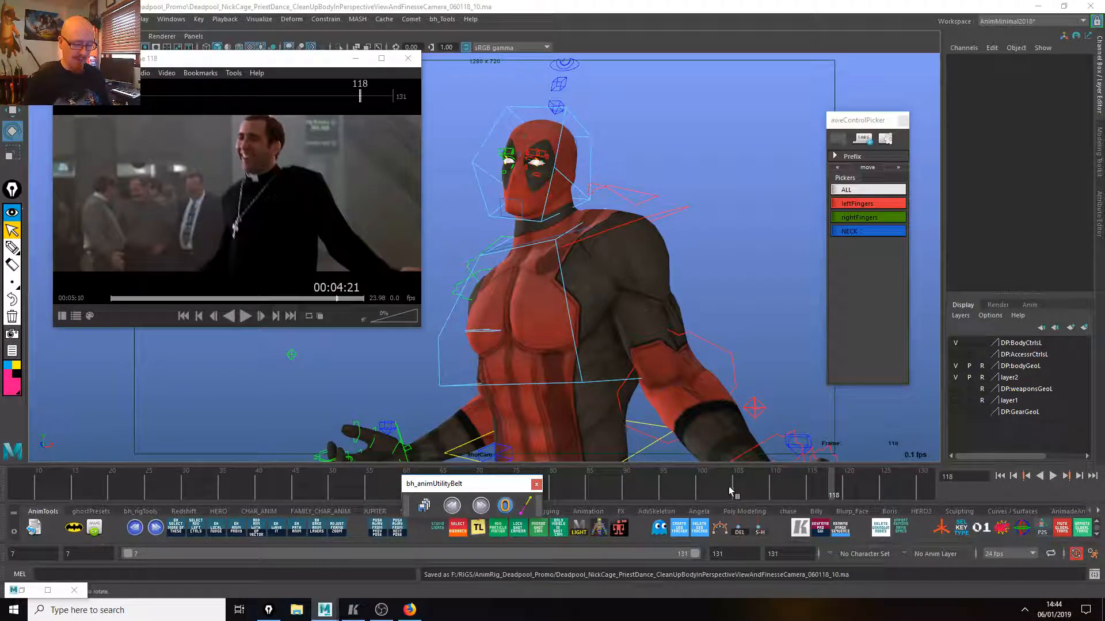
Switch the workspace to MyStartup and back to AnimMinimal2018.
{"action": "left_click", "coordinate": [1038, 21]}
{"action": "left_click", "coordinate": [1032, 55]}
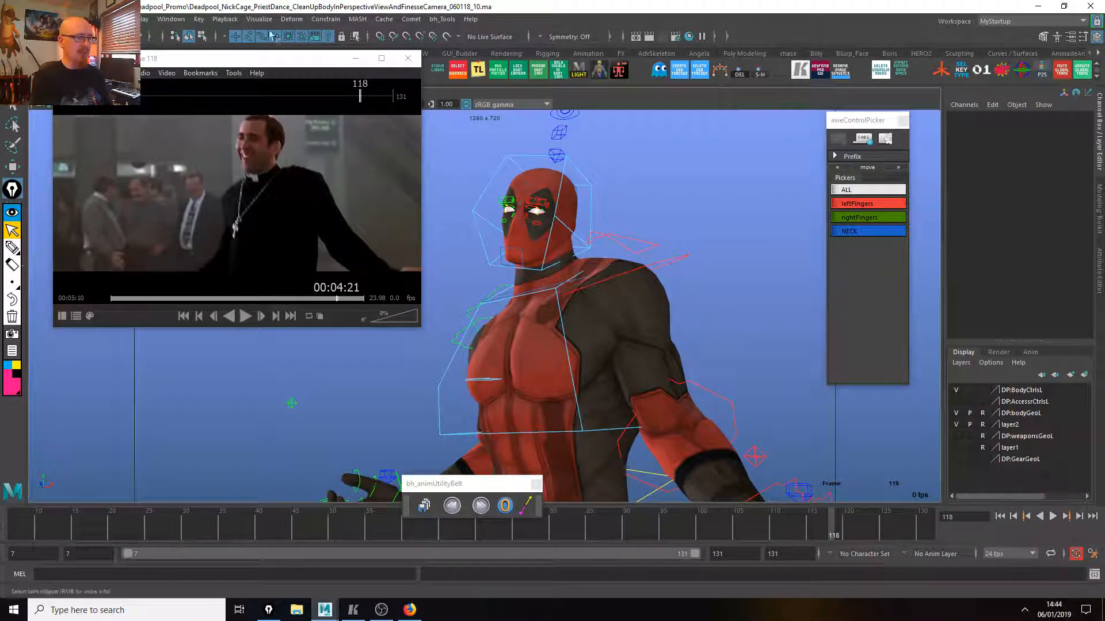
{"action": "left_click", "coordinate": [1014, 22]}
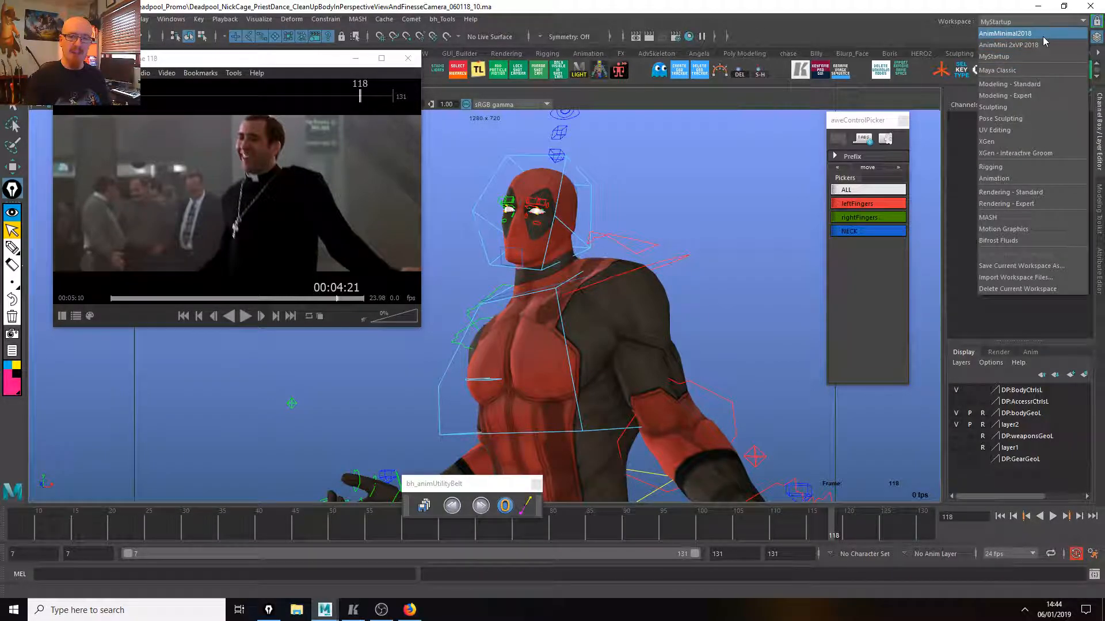
{"action": "left_click", "coordinate": [1044, 36]}
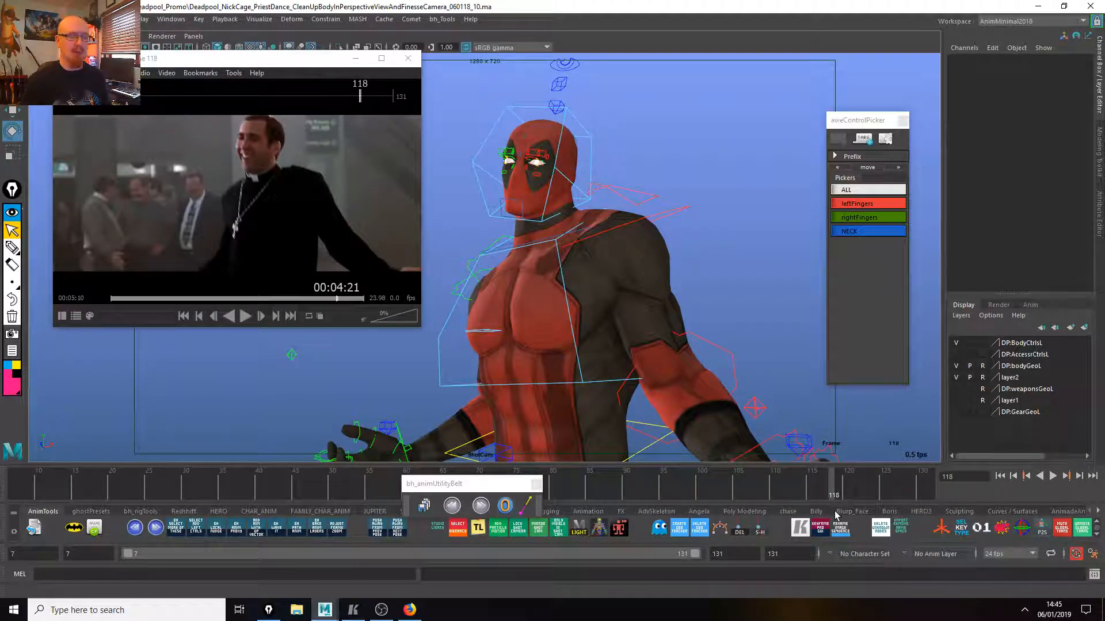
Select the head control for rotation, shift the control picker window aside, and clear the selection.
{"action": "key", "text": "w"}
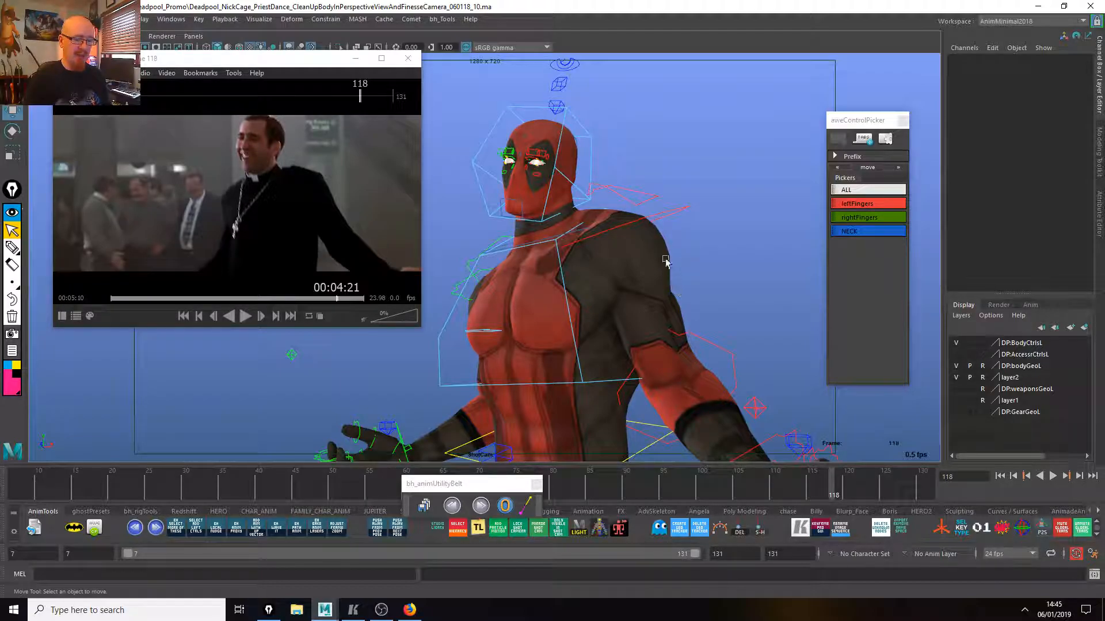
{"action": "left_click", "coordinate": [611, 172]}
{"action": "key", "text": "e"}
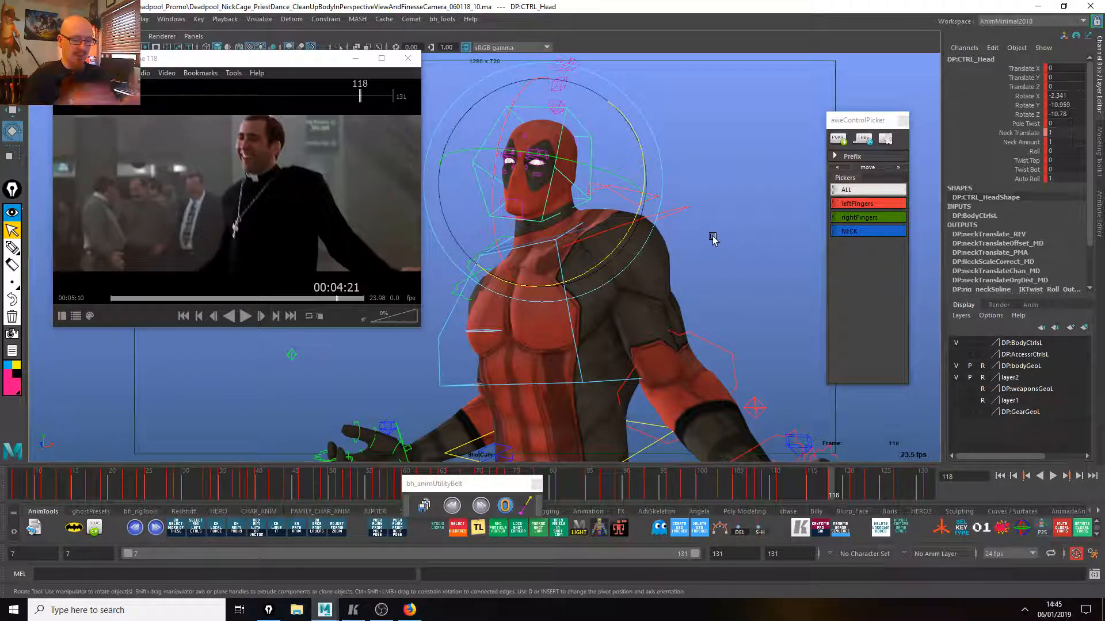
{"action": "left_click_drag", "start_coordinate": [857, 120], "coordinate": [884, 98]}
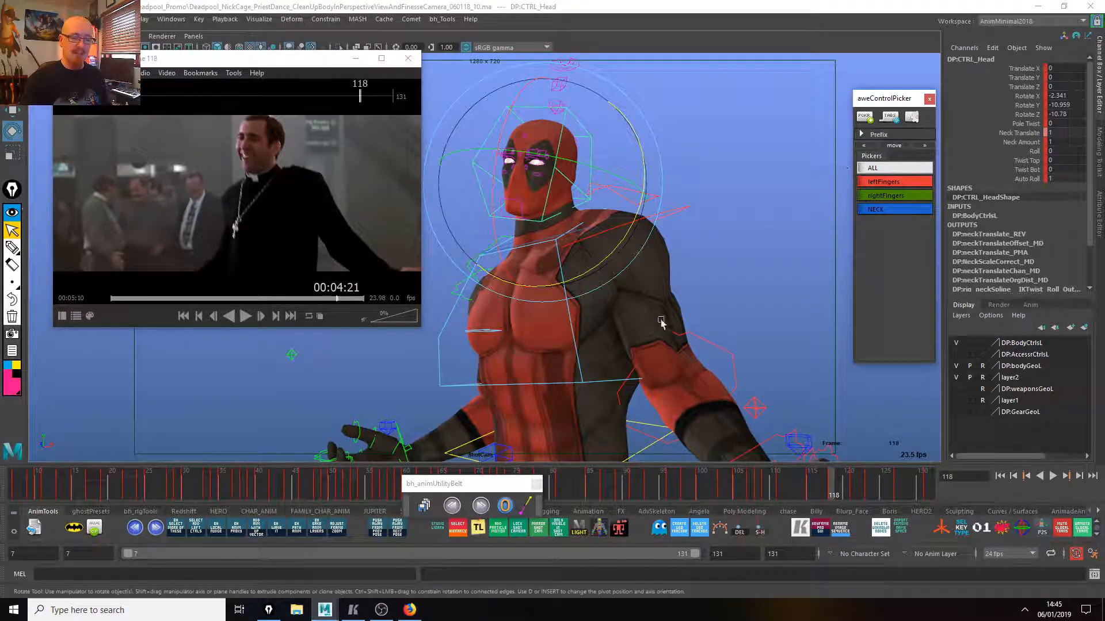
{"action": "left_click", "coordinate": [775, 214]}
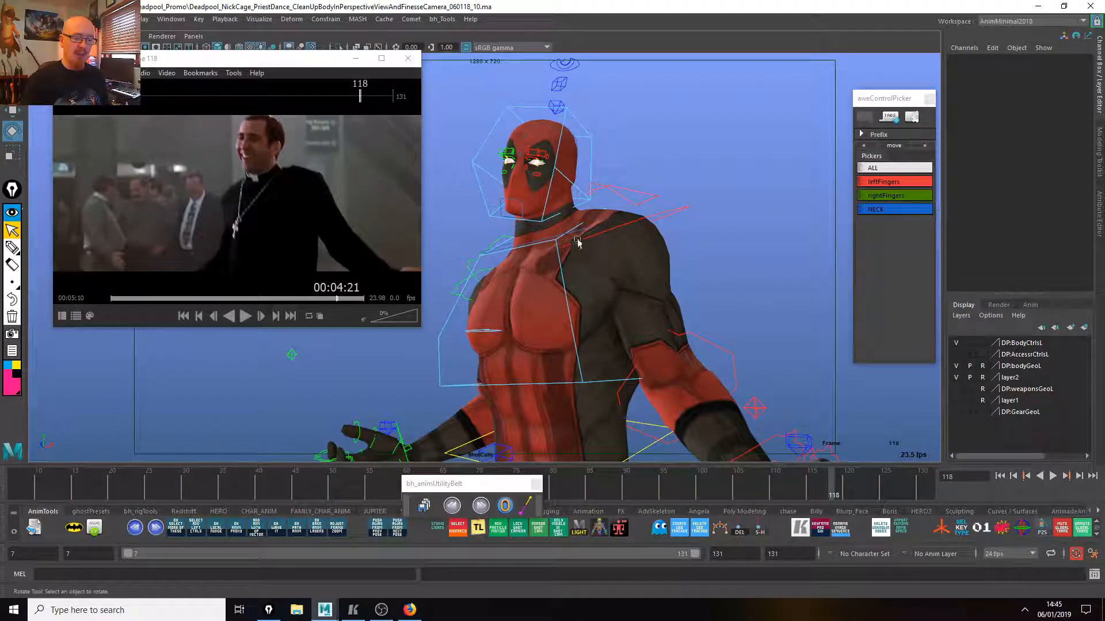
Select all the character's controls with the control picker's ALL set, reposition the picker window, and clear the selection.
{"action": "left_click", "coordinate": [895, 178]}
{"action": "left_click", "coordinate": [894, 172]}
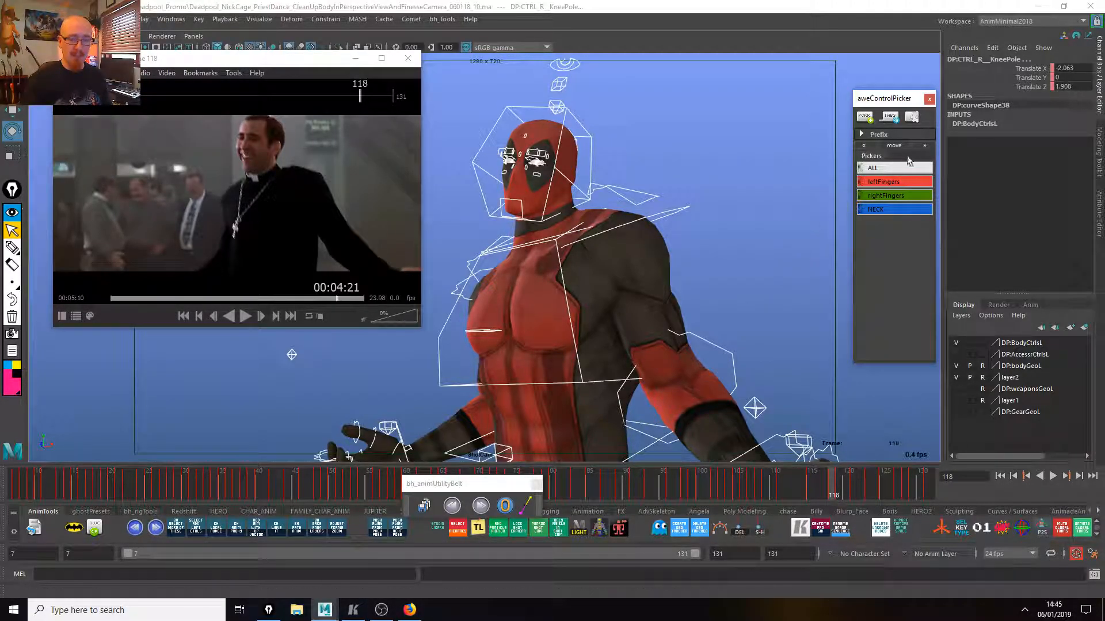
{"action": "mouse_move", "coordinate": [904, 102]}
{"action": "left_mouse_down"}
{"action": "mouse_move", "coordinate": [876, 109]}
{"action": "mouse_move", "coordinate": [895, 99]}
{"action": "left_mouse_up"}
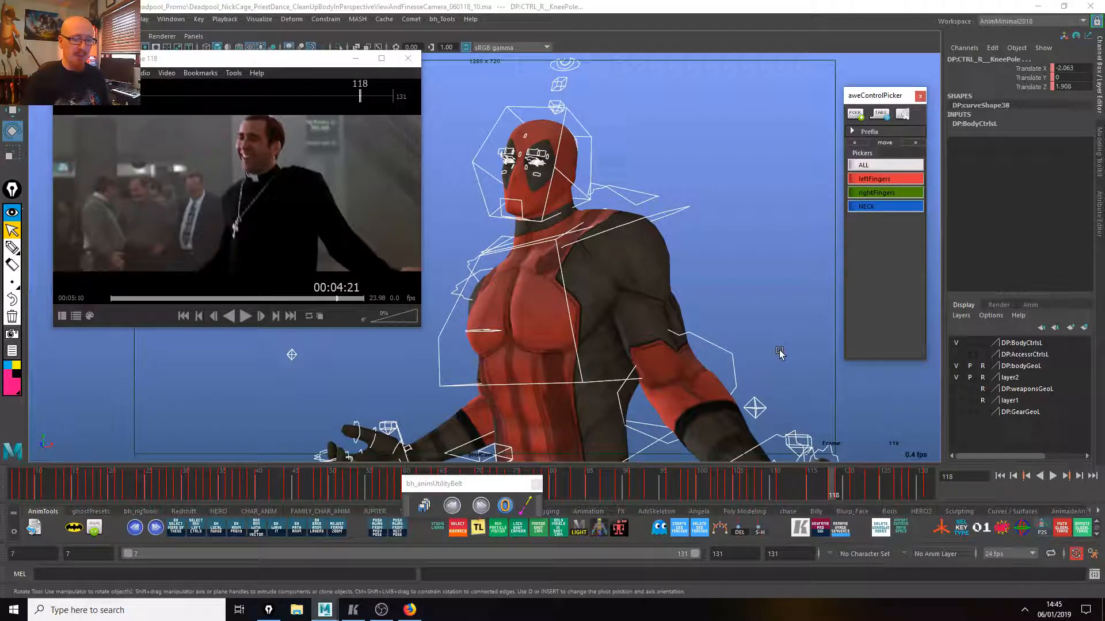
{"action": "left_click_drag", "start_coordinate": [889, 102], "coordinate": [847, 112]}
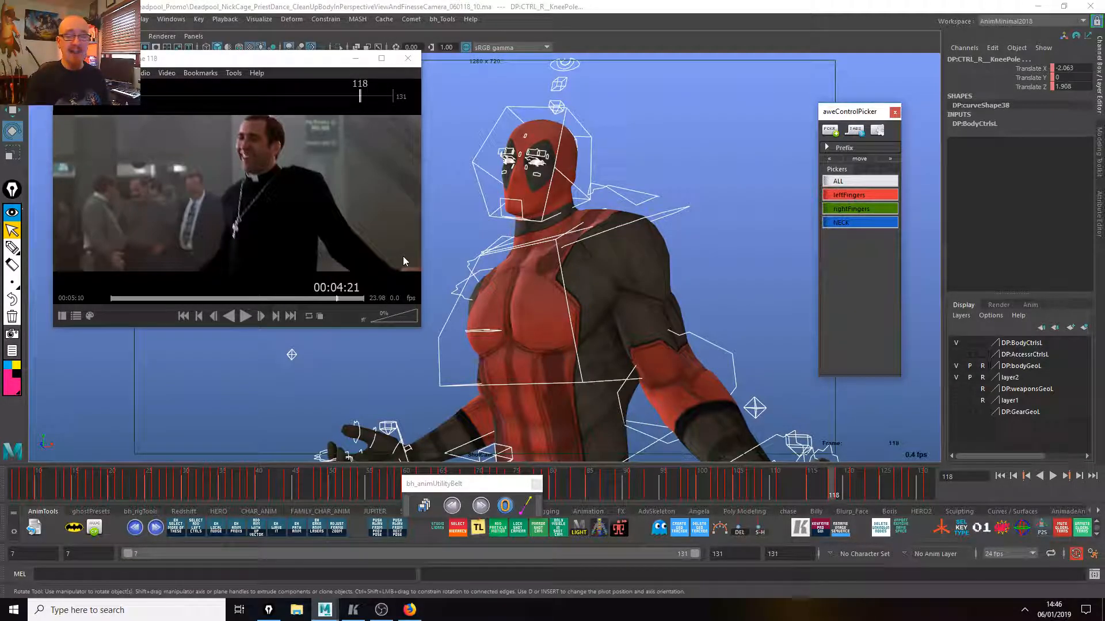
{"action": "mouse_move", "coordinate": [859, 113]}
{"action": "left_mouse_down"}
{"action": "mouse_move", "coordinate": [855, 131]}
{"action": "mouse_move", "coordinate": [873, 117]}
{"action": "left_mouse_up"}
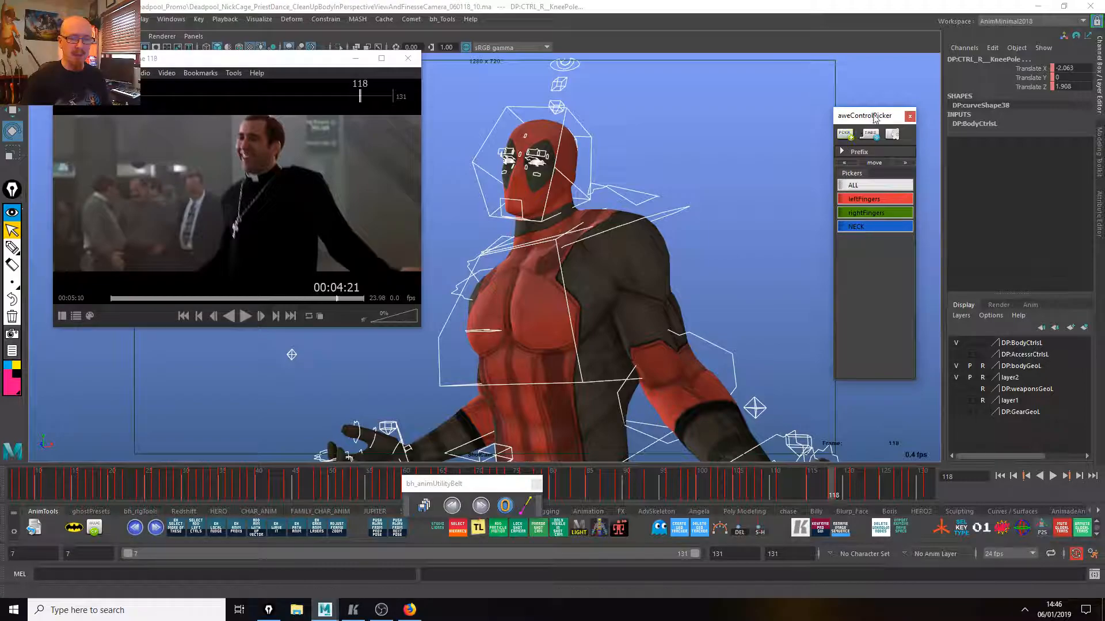
{"action": "left_click", "coordinate": [753, 252]}
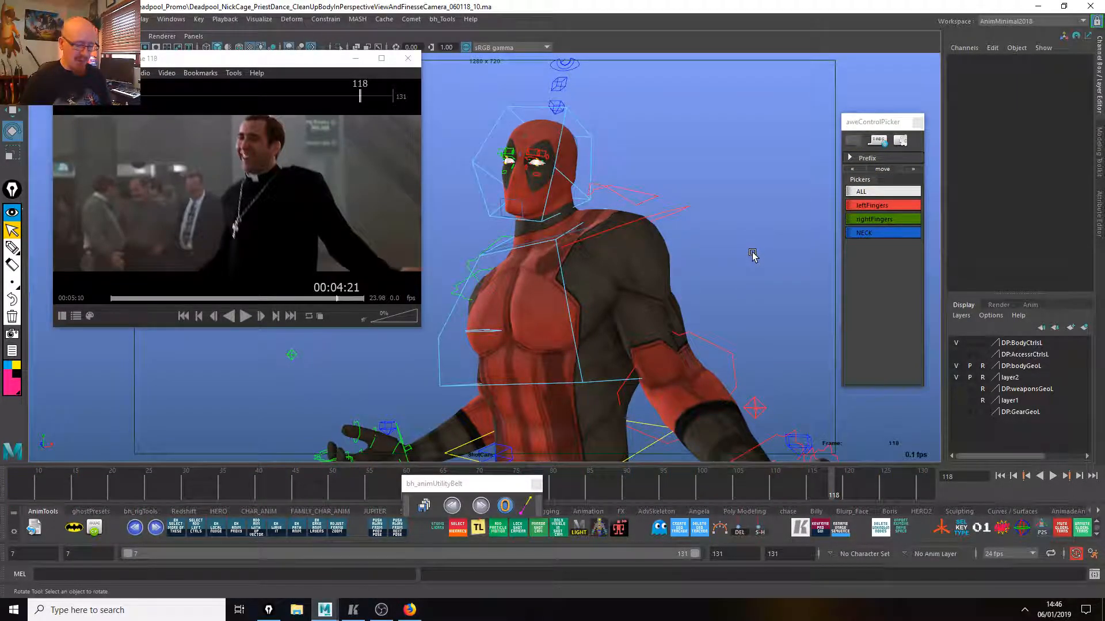
Move the bh_animUtilityBelt window down over the shelf and open the Script Manager from the bh_rigTools shelf to browse its MEL scripts.
{"action": "mouse_move", "coordinate": [506, 484]}
{"action": "left_mouse_down"}
{"action": "mouse_move", "coordinate": [527, 514]}
{"action": "mouse_move", "coordinate": [605, 513]}
{"action": "mouse_move", "coordinate": [585, 519]}
{"action": "left_mouse_up"}
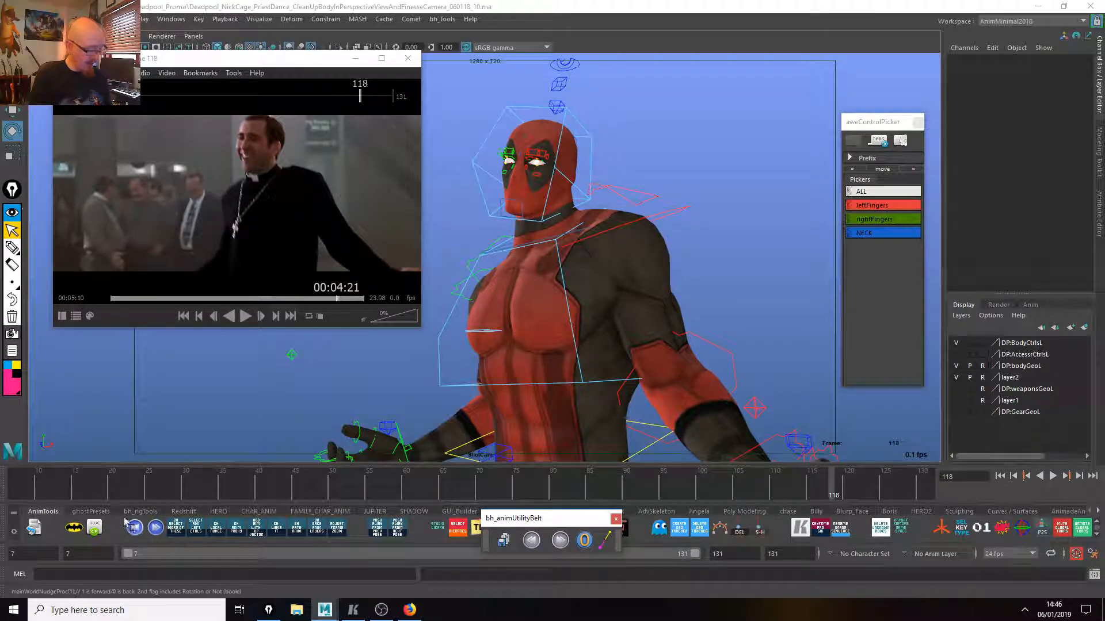
{"action": "left_click", "coordinate": [141, 511]}
{"action": "left_click", "coordinate": [119, 532]}
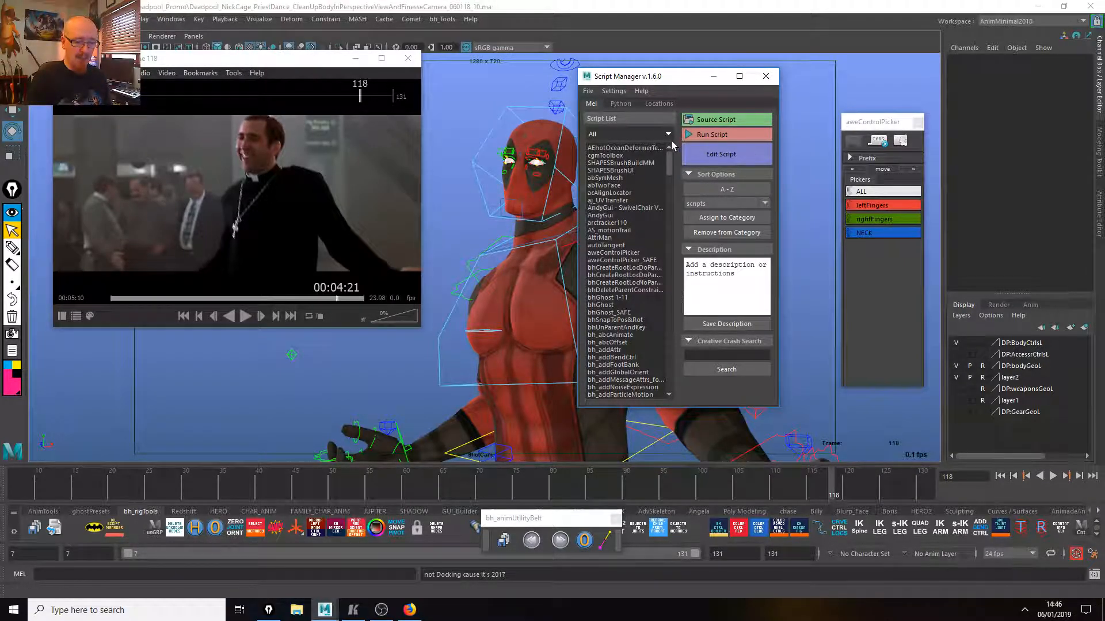
{"action": "mouse_move", "coordinate": [669, 154]}
{"action": "left_mouse_down"}
{"action": "mouse_move", "coordinate": [679, 277]}
{"action": "mouse_move", "coordinate": [678, 158]}
{"action": "left_mouse_up"}
{"action": "scroll", "coordinate": [633, 202], "scroll_direction": "up", "scroll_amount": 5}
{"action": "left_click", "coordinate": [614, 216]}
{"action": "left_click_drag", "start_coordinate": [694, 80], "coordinate": [712, 84]}
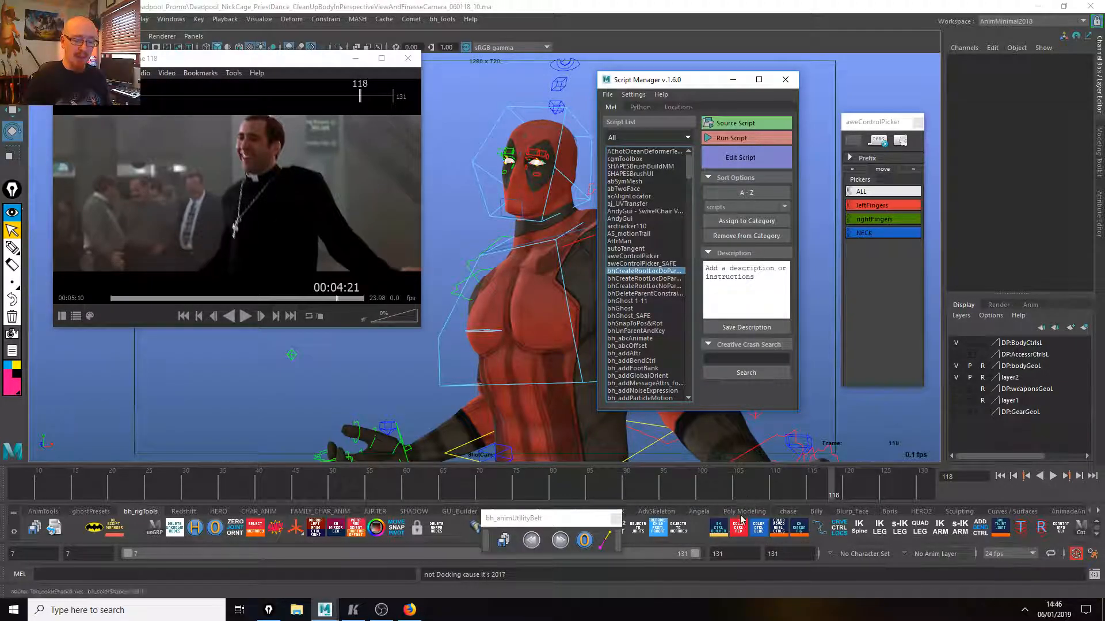
Find and run the bh_controlBuilder script from the Script Manager, and arrange its window beside the script list.
{"action": "left_click_drag", "start_coordinate": [689, 164], "coordinate": [689, 201]}
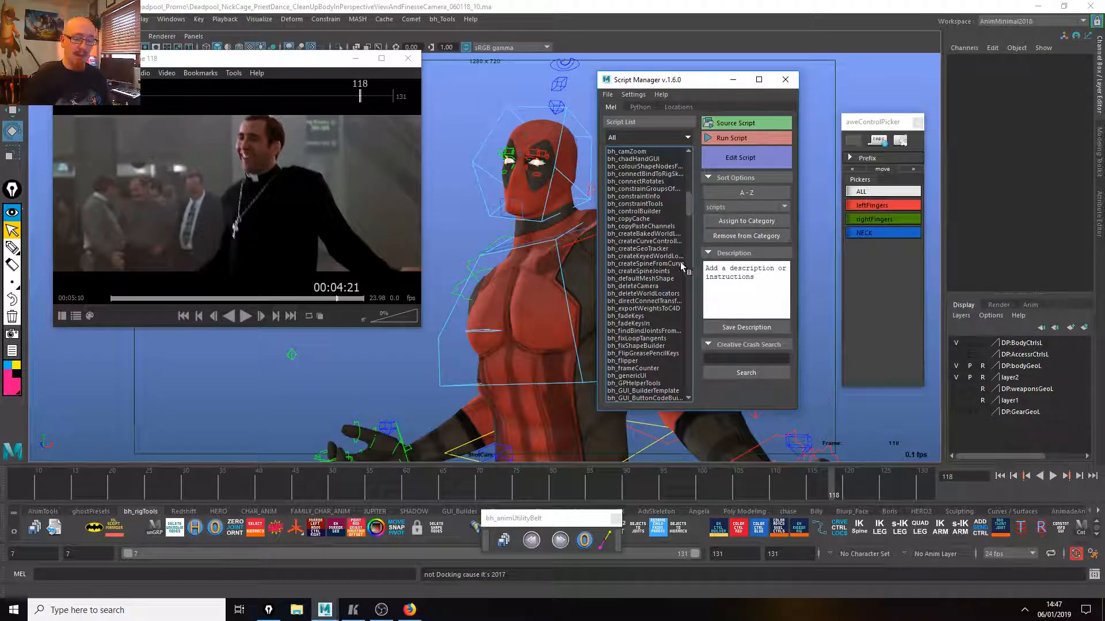
{"action": "left_click_drag", "start_coordinate": [647, 211], "coordinate": [679, 241]}
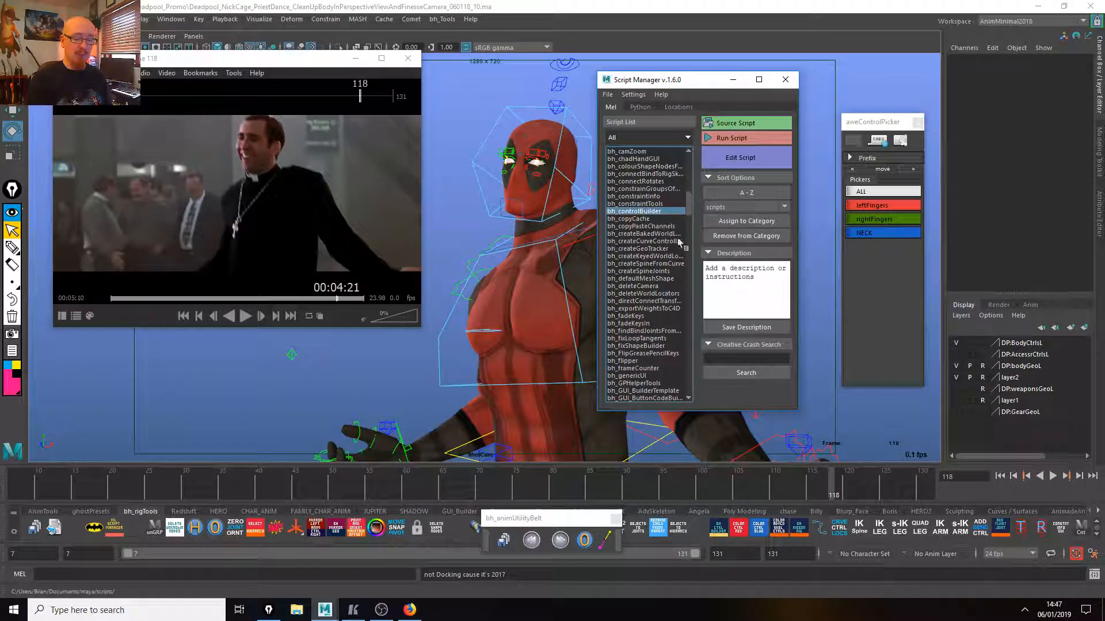
{"action": "left_click", "coordinate": [756, 143]}
{"action": "left_click_drag", "start_coordinate": [433, 209], "coordinate": [530, 123]}
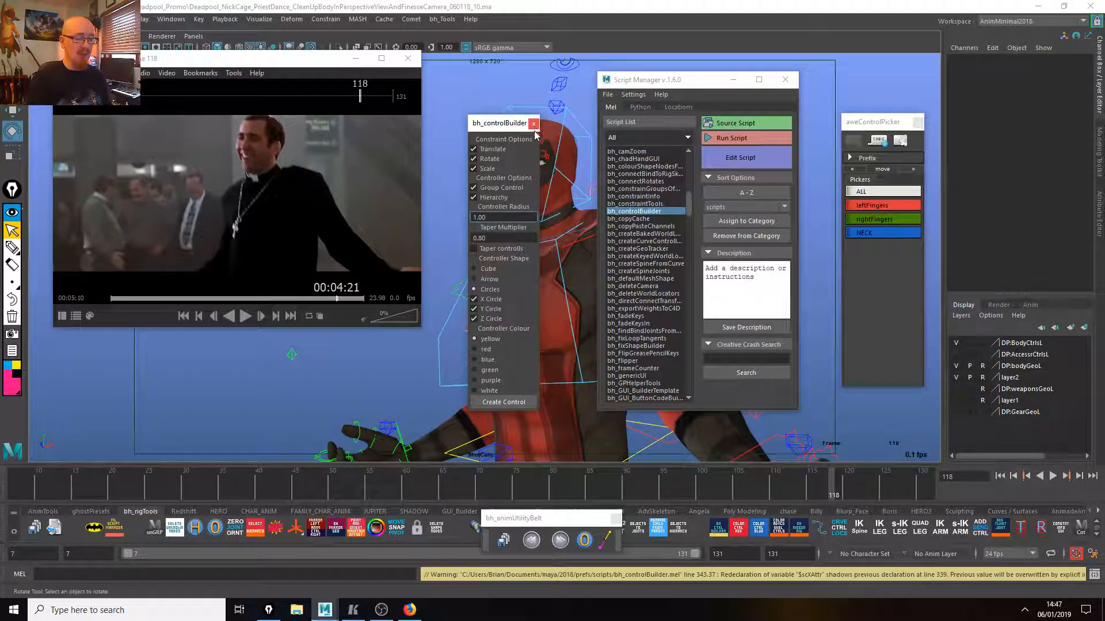
{"action": "left_click_drag", "start_coordinate": [695, 80], "coordinate": [709, 81]}
{"action": "left_click", "coordinate": [506, 124]}
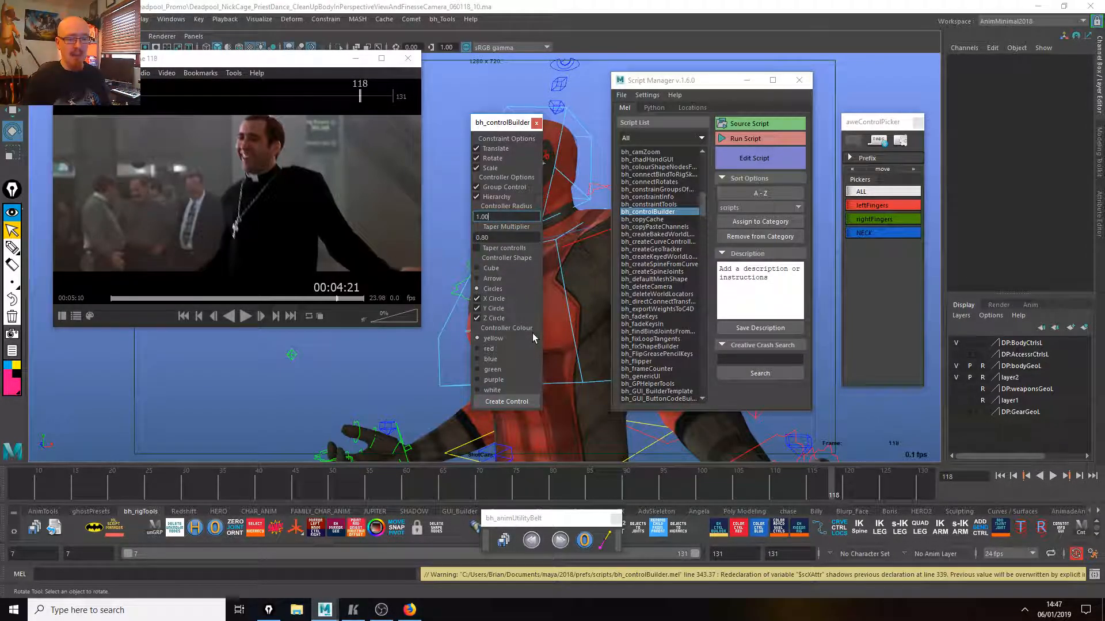
Close the bh_controlBuilder and Script Manager windows and bring up the AnimTools shelf.
{"action": "left_click", "coordinate": [534, 124]}
{"action": "left_click", "coordinate": [535, 123]}
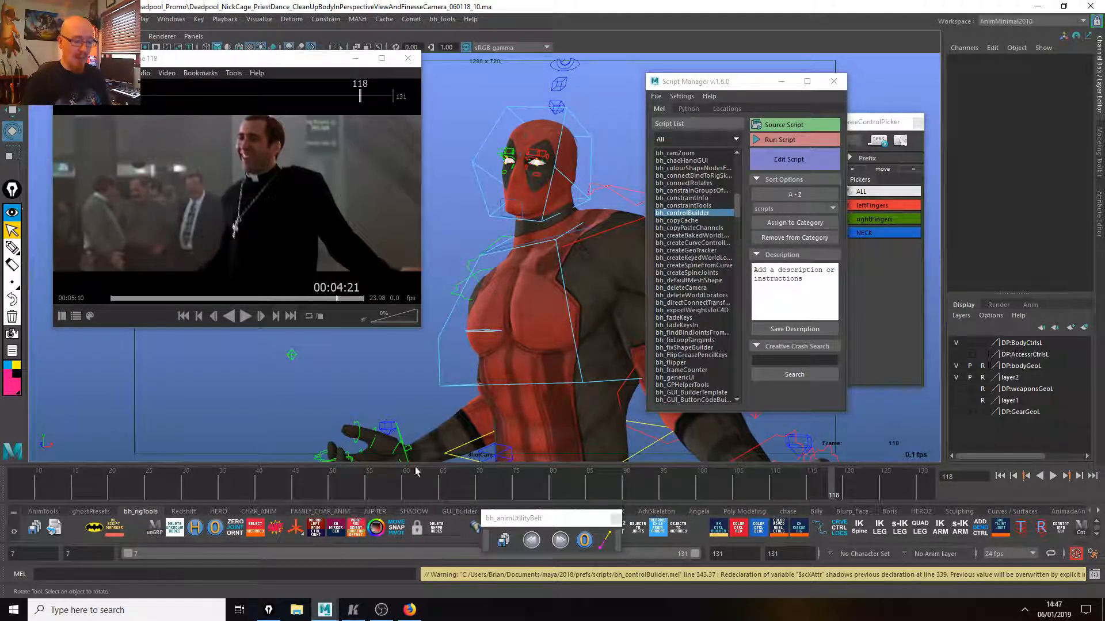
{"action": "left_click", "coordinate": [43, 512]}
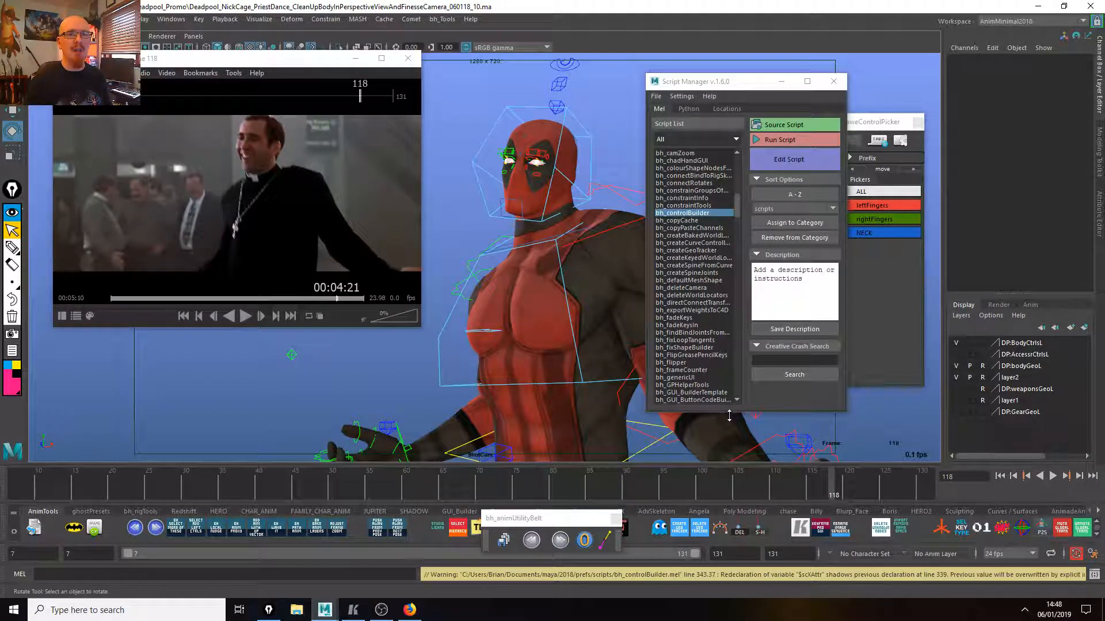
{"action": "left_click", "coordinate": [833, 81]}
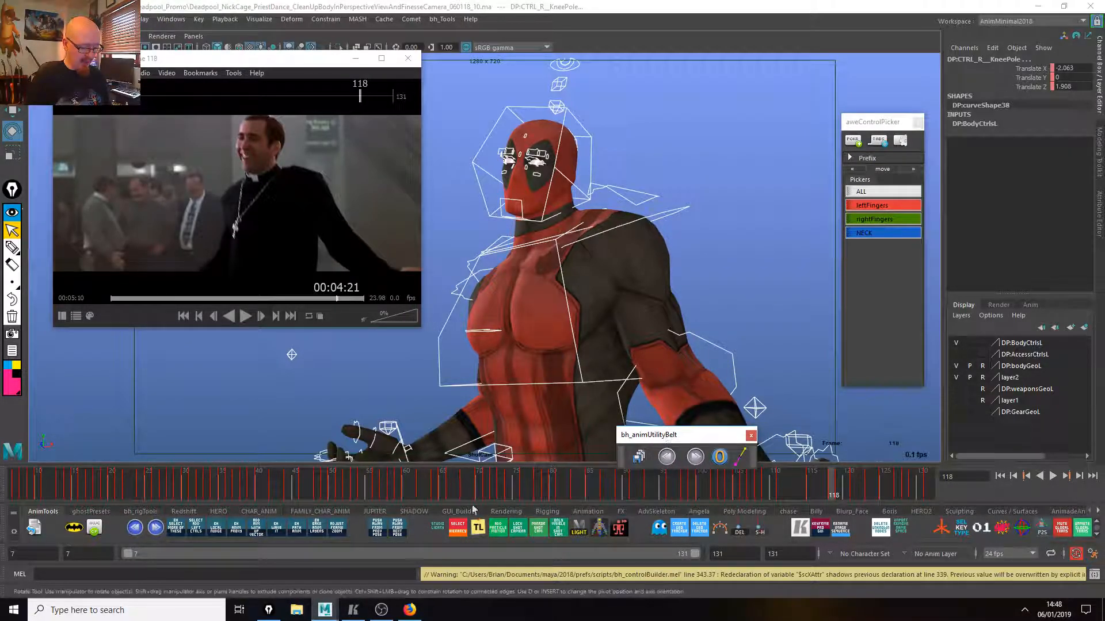
Look through the SHADOW and bh_rigTools shelves, return to AnimTools, clear the selection and move the bh_animUtilityBelt window down over the shelf.
{"action": "left_click", "coordinate": [414, 511]}
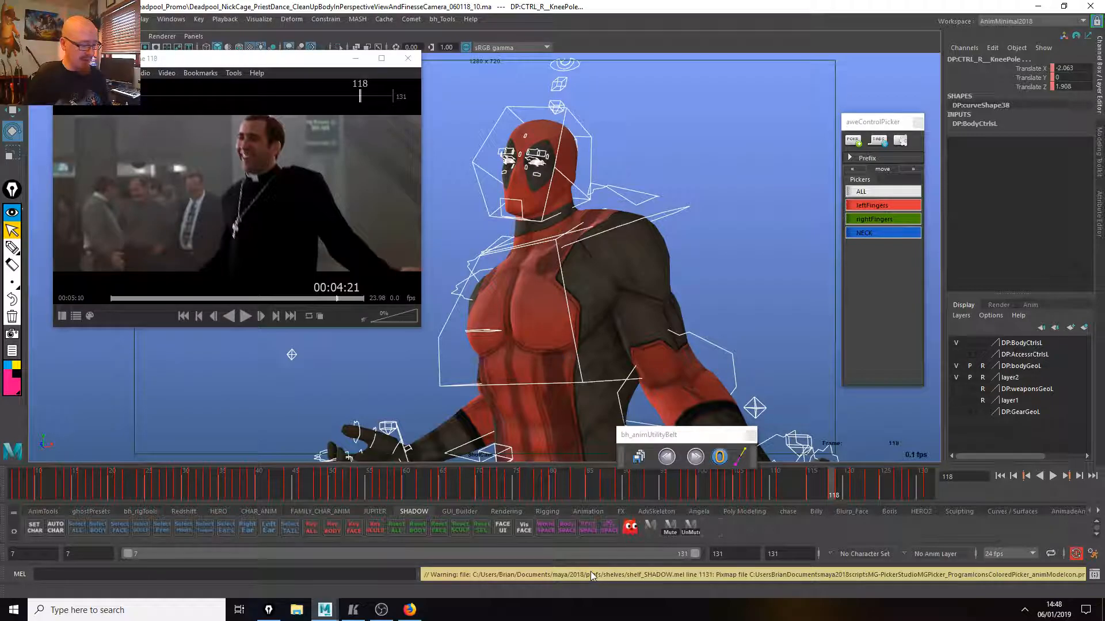
{"action": "left_click", "coordinate": [140, 511]}
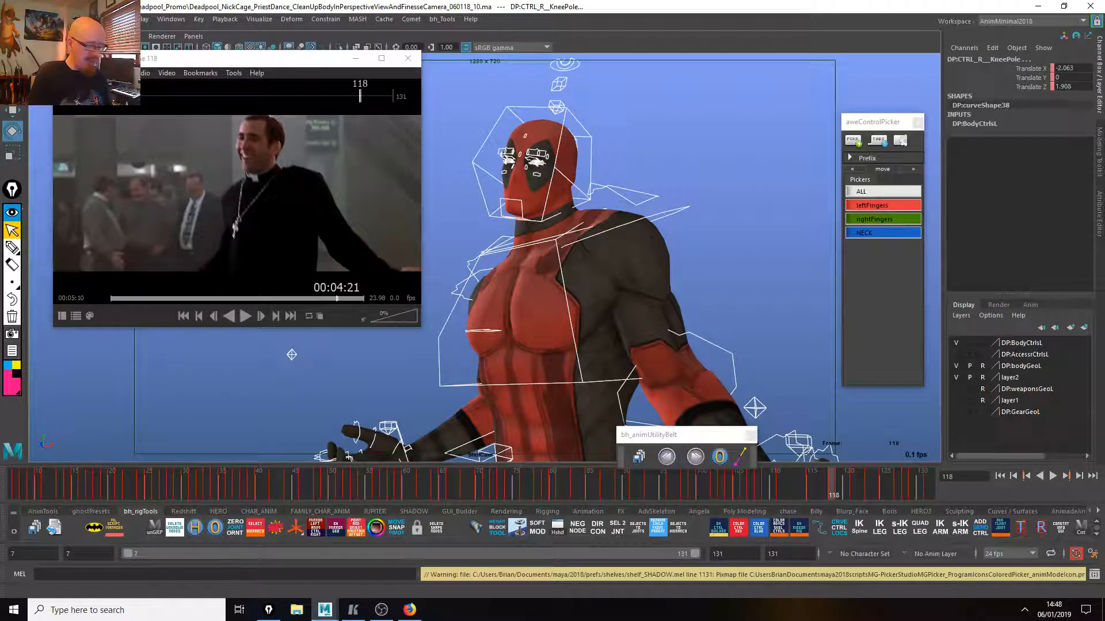
{"action": "left_click", "coordinate": [44, 511]}
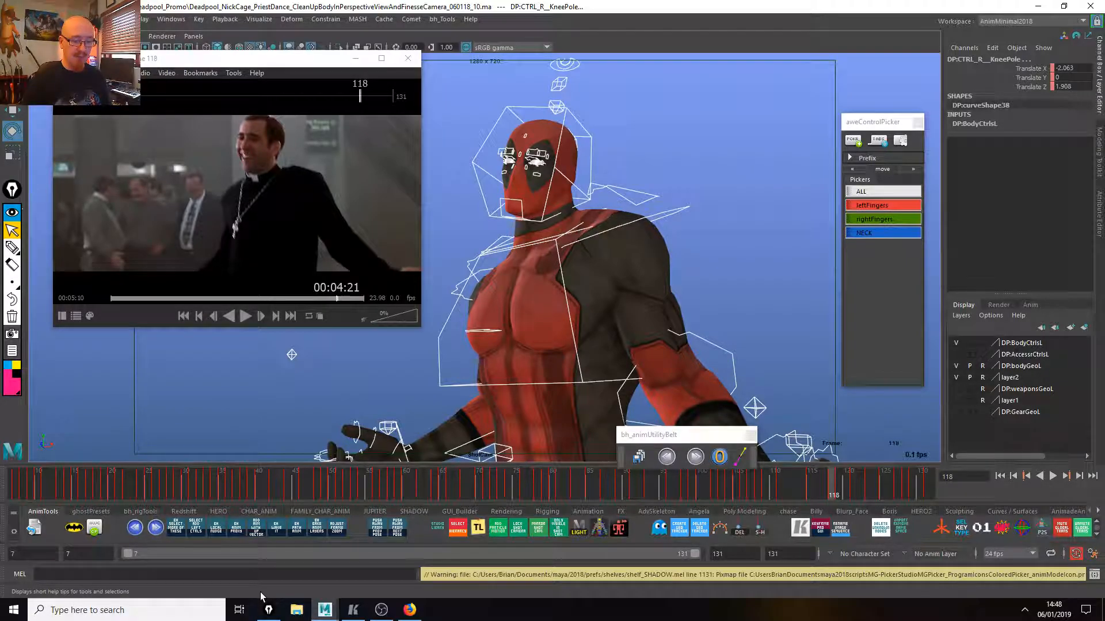
{"action": "left_click", "coordinate": [804, 419]}
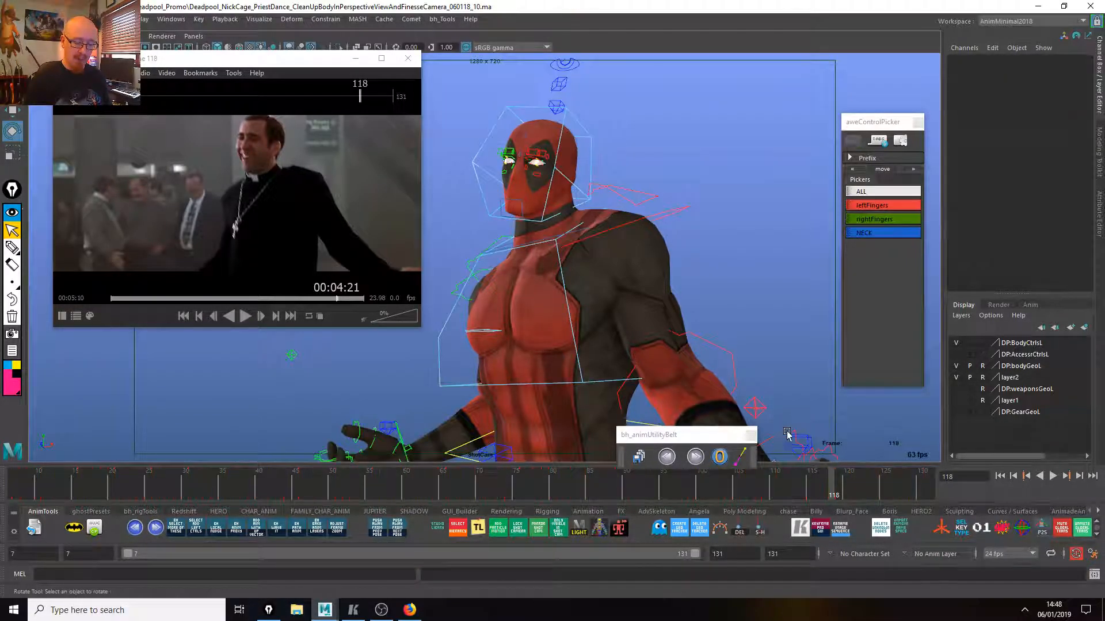
{"action": "left_click_drag", "start_coordinate": [724, 440], "coordinate": [662, 535]}
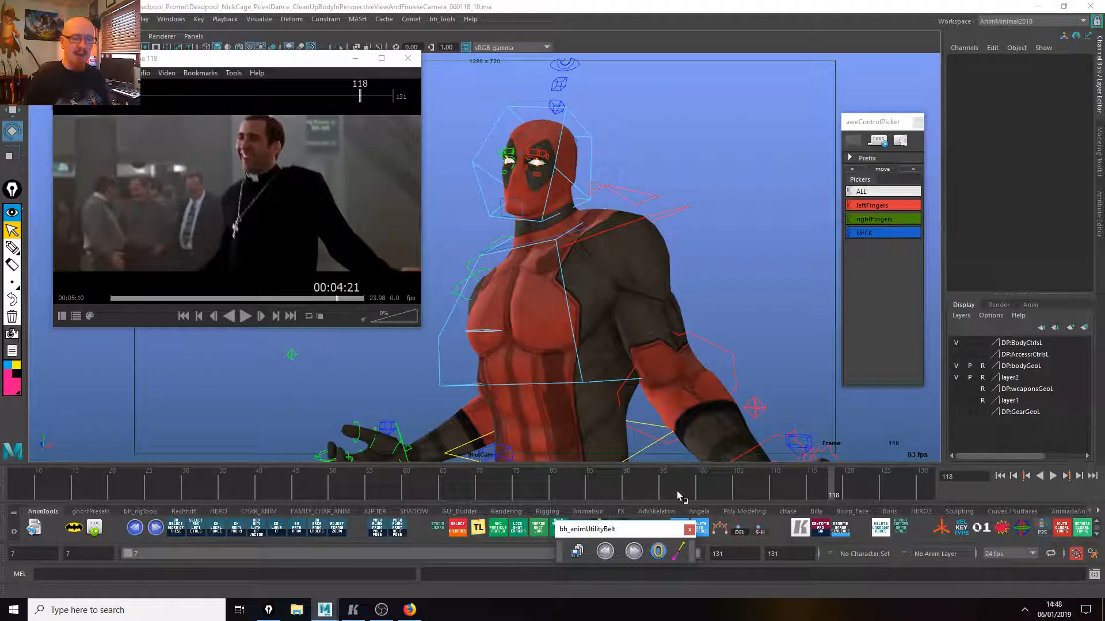
Select the head control for rotation, scrub the timeline back to frame 93 and clear the selection.
{"action": "key", "text": "e"}
{"action": "left_click", "coordinate": [581, 140]}
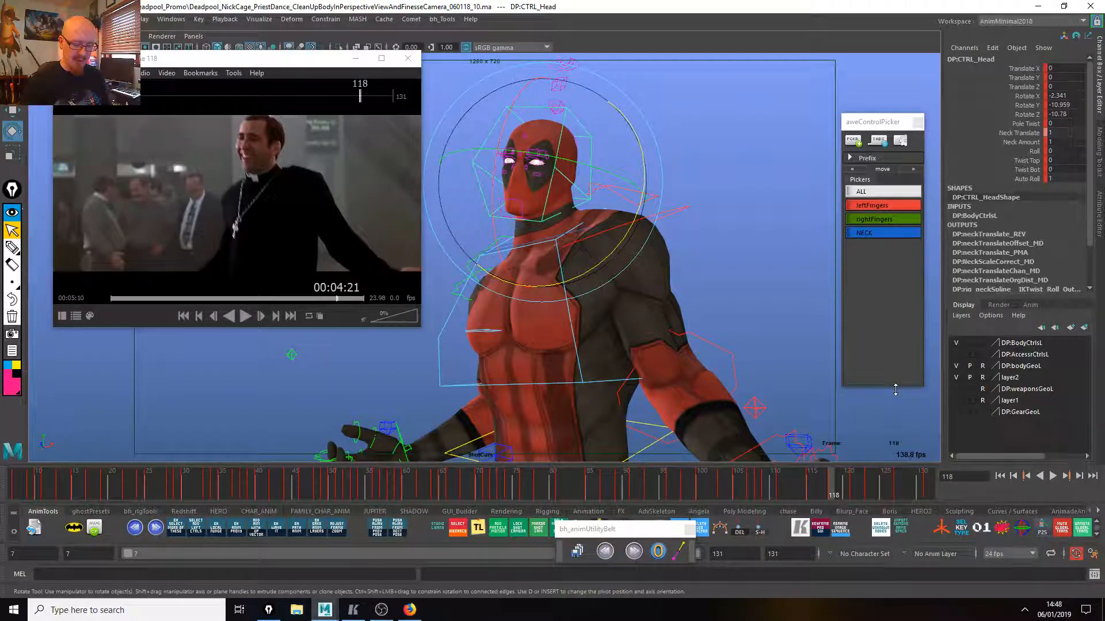
{"action": "left_click_drag", "start_coordinate": [828, 493], "coordinate": [589, 471]}
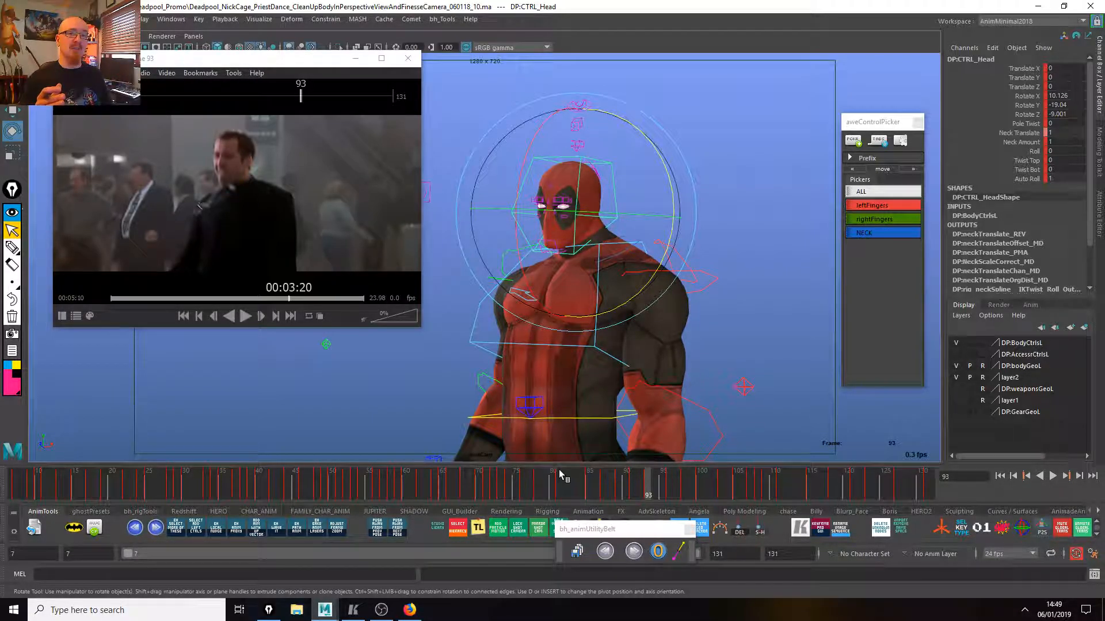
{"action": "left_click", "coordinate": [771, 382]}
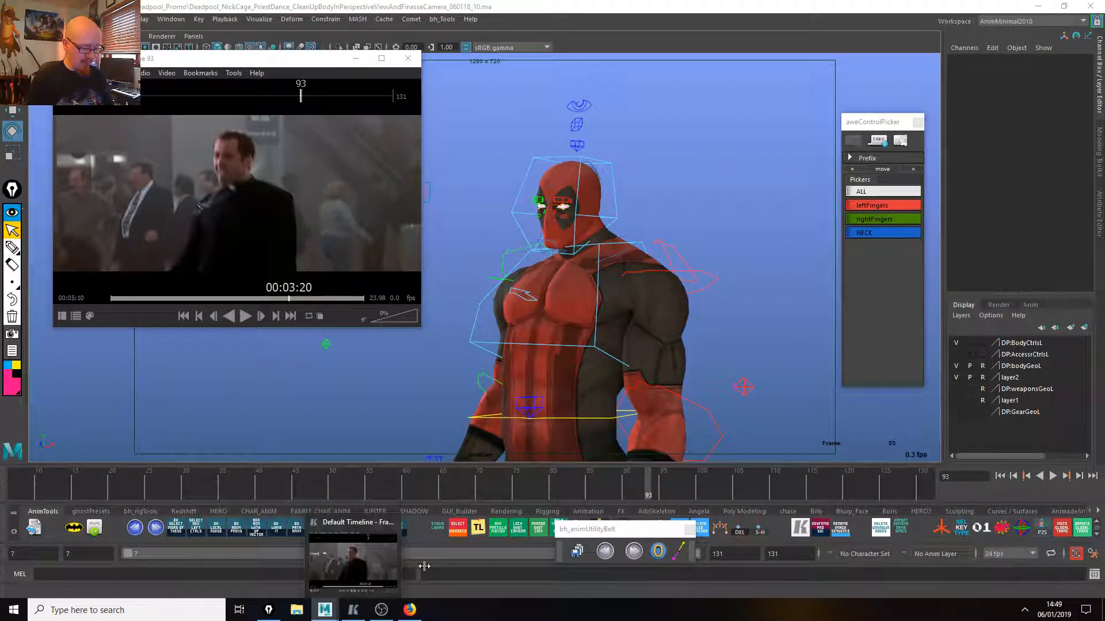
Switch to the second Maya window with the empty scene and minimise the reference video.
{"action": "left_click", "coordinate": [712, 523]}
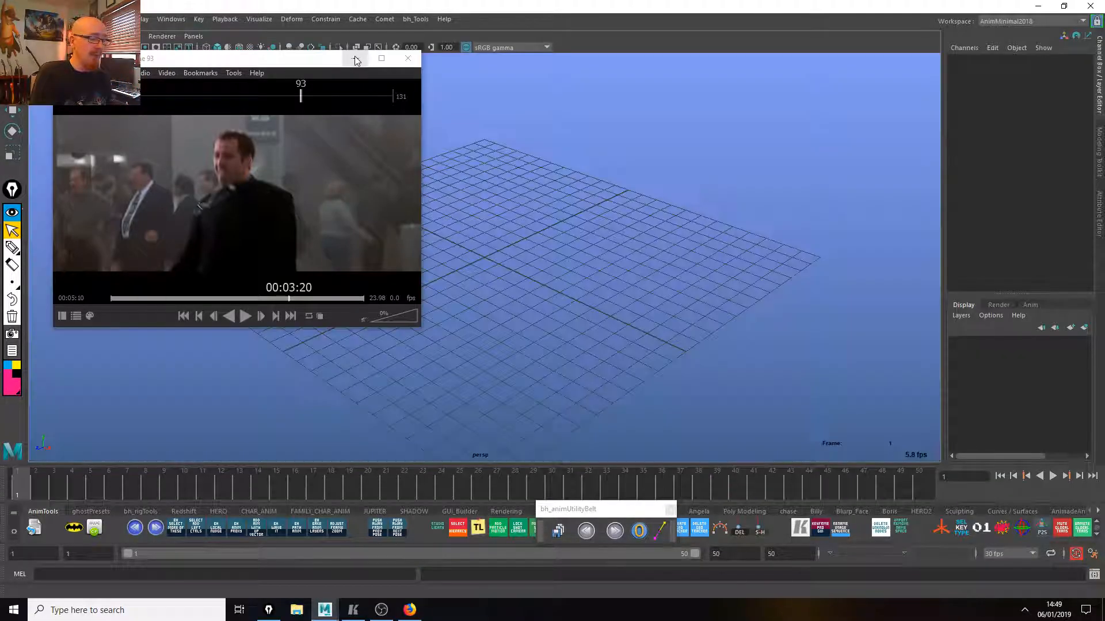
{"action": "left_click", "coordinate": [355, 58]}
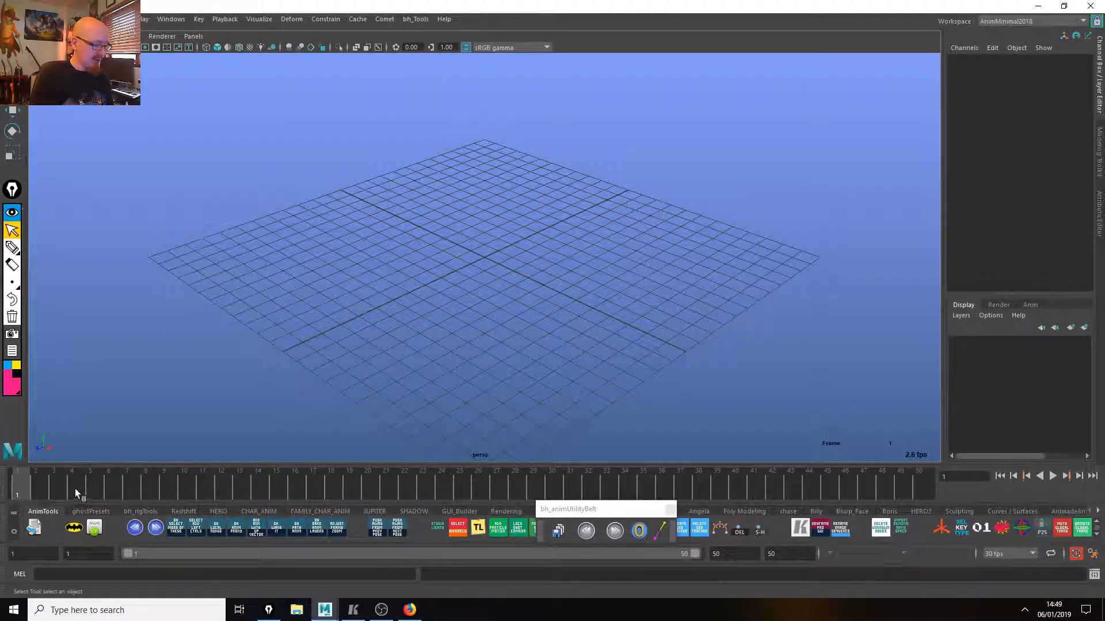
{"action": "left_click_drag", "start_coordinate": [82, 489], "coordinate": [94, 484]}
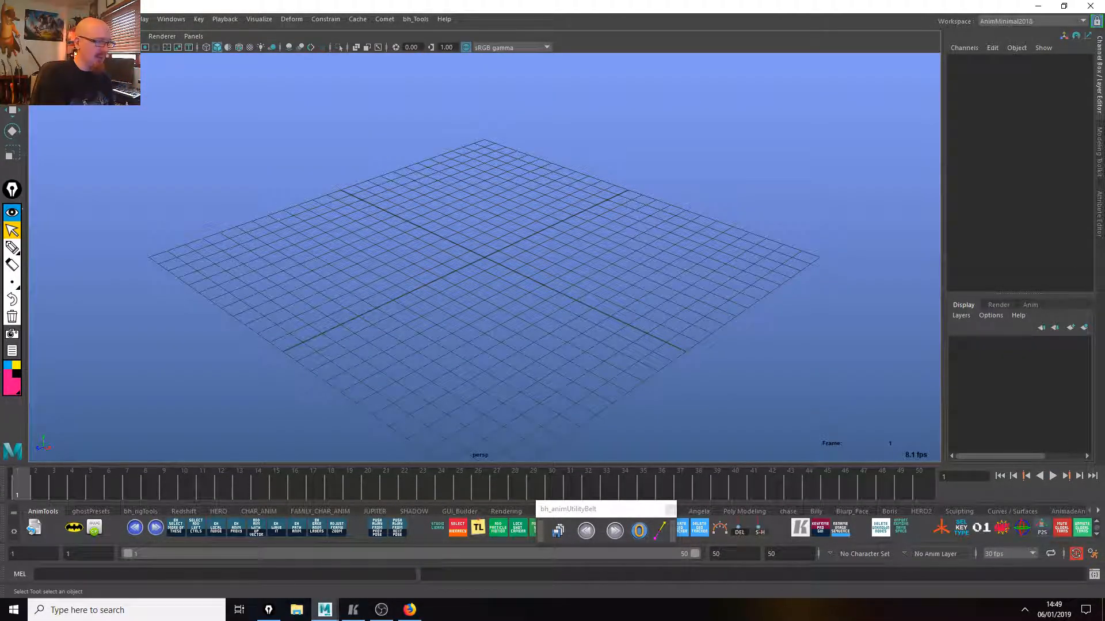
Create a polygon cube at the centre of the grid.
{"action": "left_click", "coordinate": [52, 19]}
{"action": "mouse_move", "coordinate": [92, 106]}
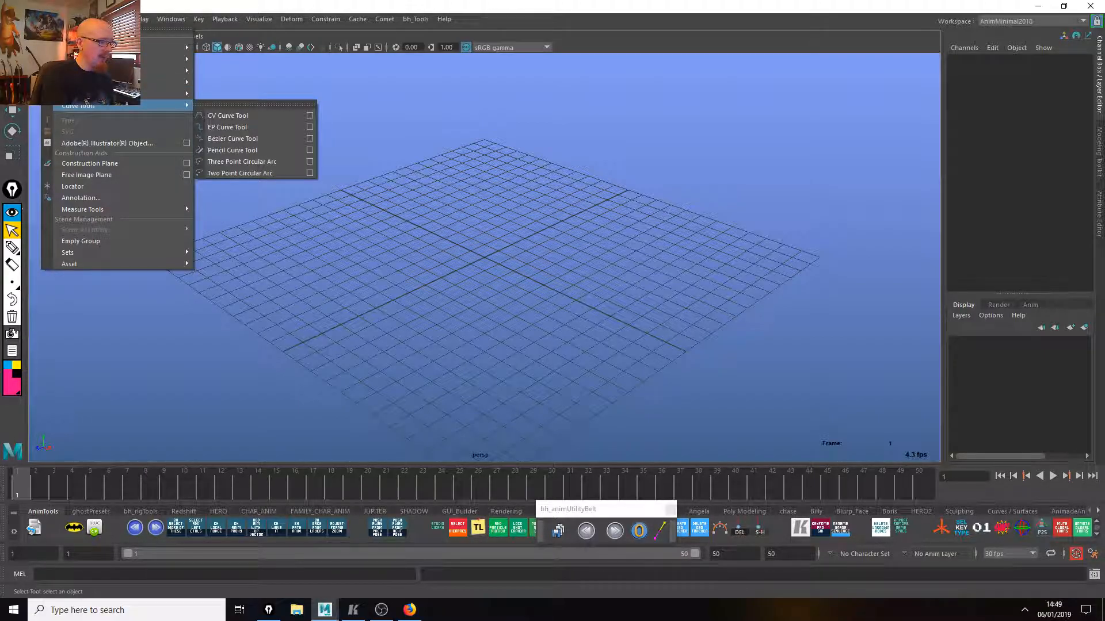
{"action": "mouse_move", "coordinate": [167, 59]}
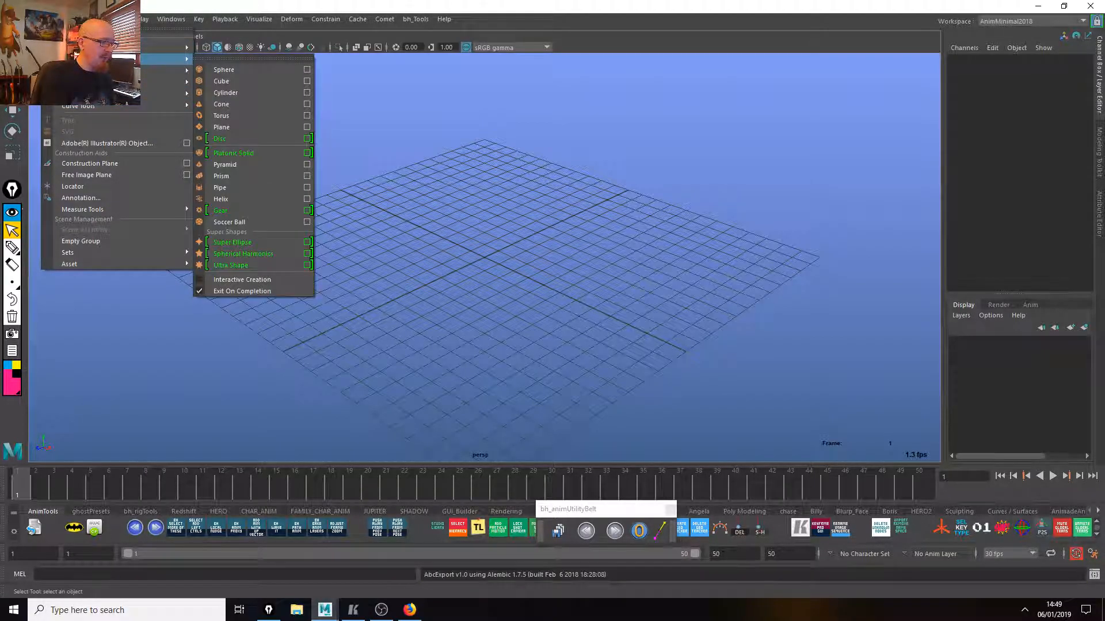
{"action": "left_click", "coordinate": [237, 80]}
Key the cube at frames 1, 13 and 25, raised to Translate Y 4.504 at frame 13, and fix its loop tangents.
{"action": "left_click_drag", "start_coordinate": [701, 340], "coordinate": [810, 393], "text": "alt"}
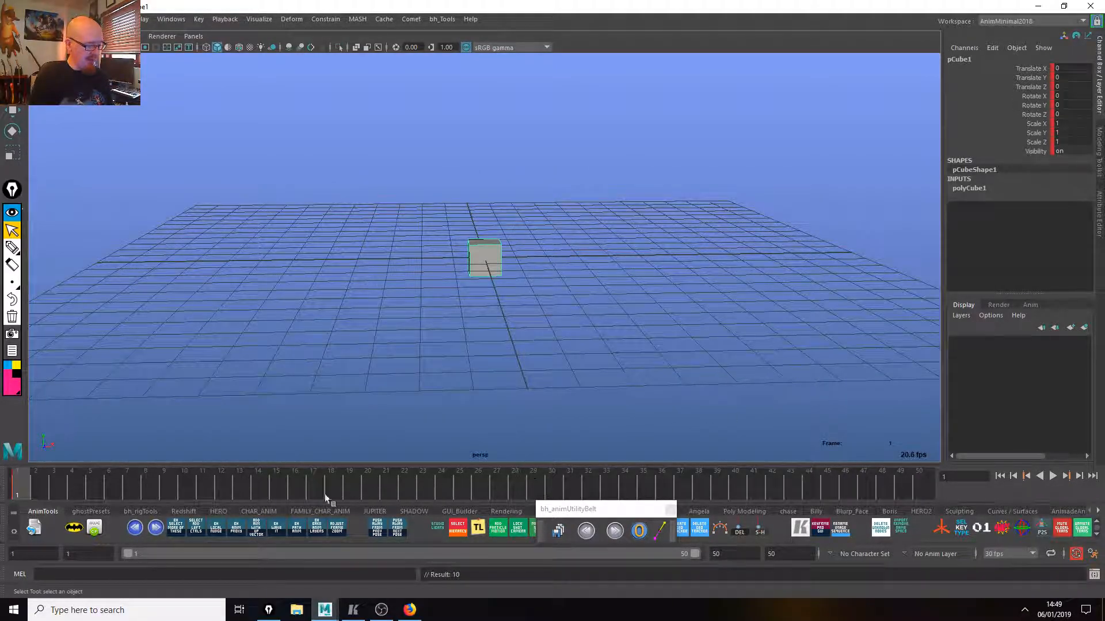
{"action": "left_click", "coordinate": [461, 486]}
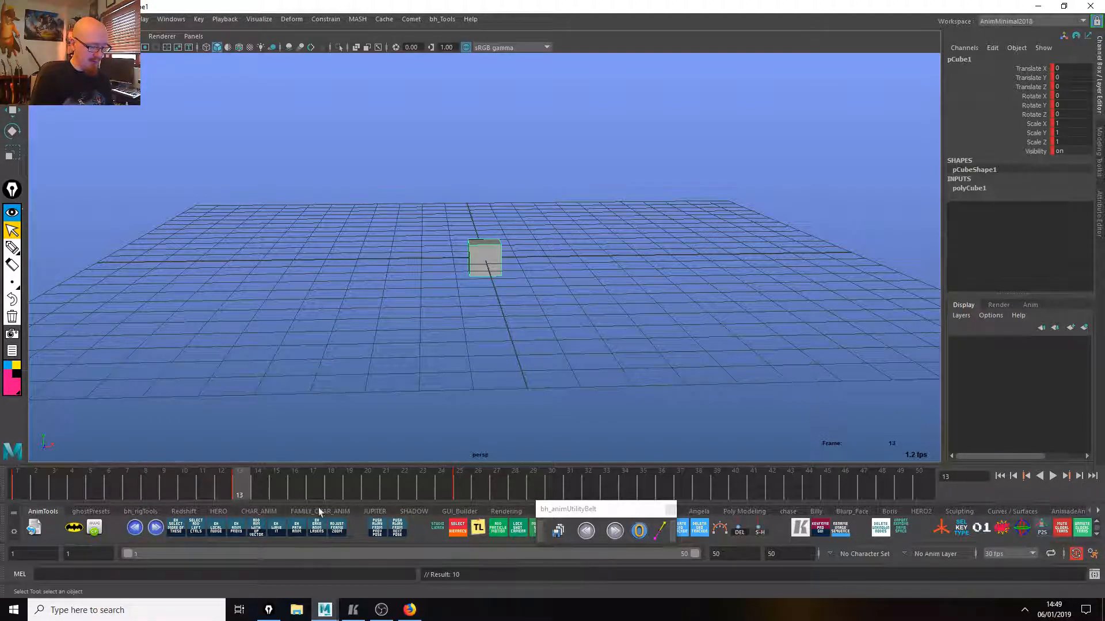
{"action": "key", "text": "w"}
{"action": "left_click_drag", "start_coordinate": [484, 143], "coordinate": [486, 7]}
{"action": "key", "text": "s"}
{"action": "left_click", "coordinate": [662, 529]}
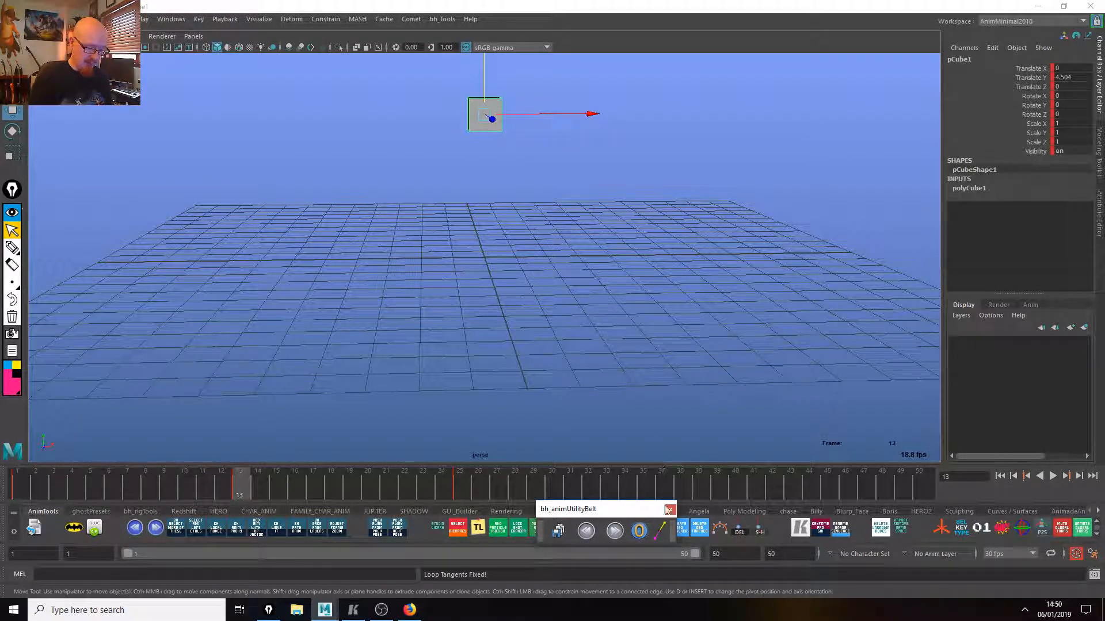
Play the cube's animation and open the Graph Editor beside it with only the Translate Y curve shown and selected.
{"action": "left_click", "coordinate": [42, 489]}
{"action": "key", "text": "alt+v"}
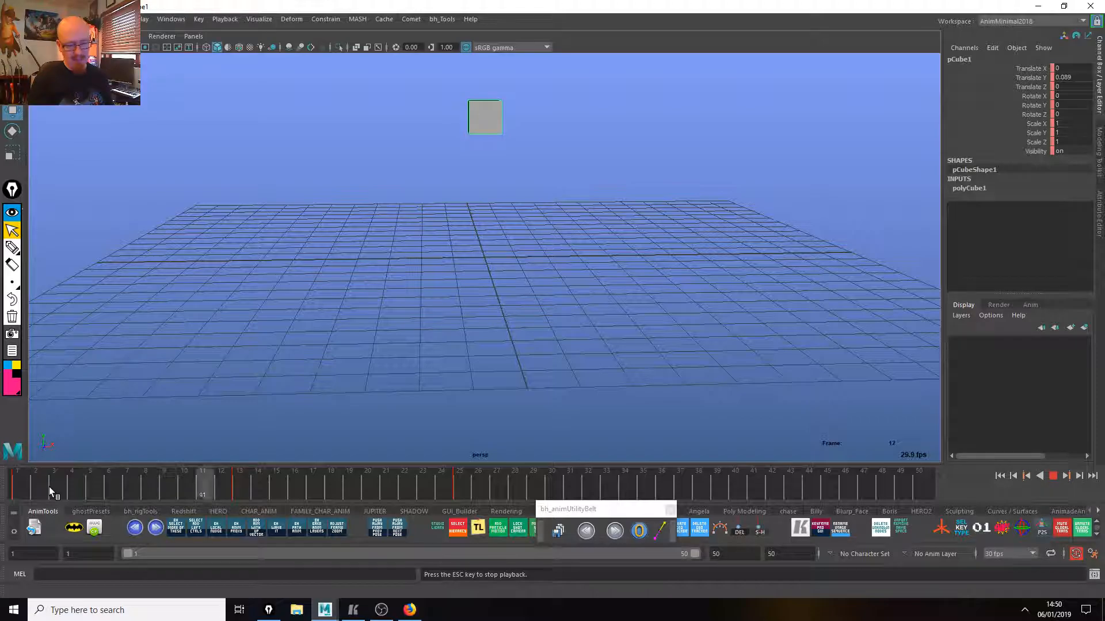
{"action": "key", "text": "ctrl+g"}
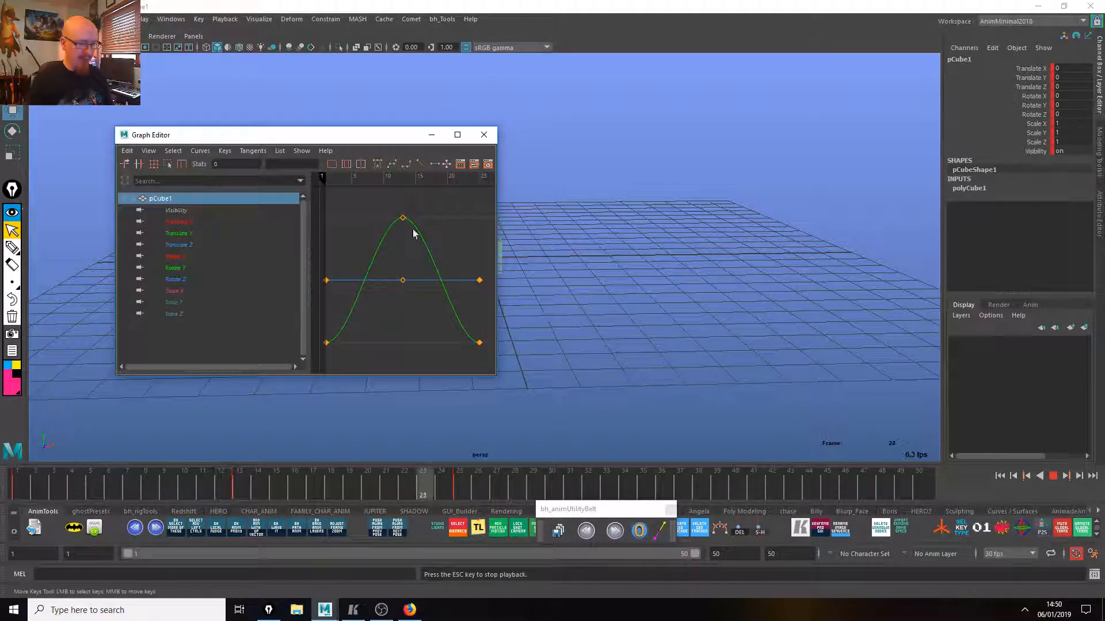
{"action": "left_click_drag", "start_coordinate": [402, 144], "coordinate": [841, 148]}
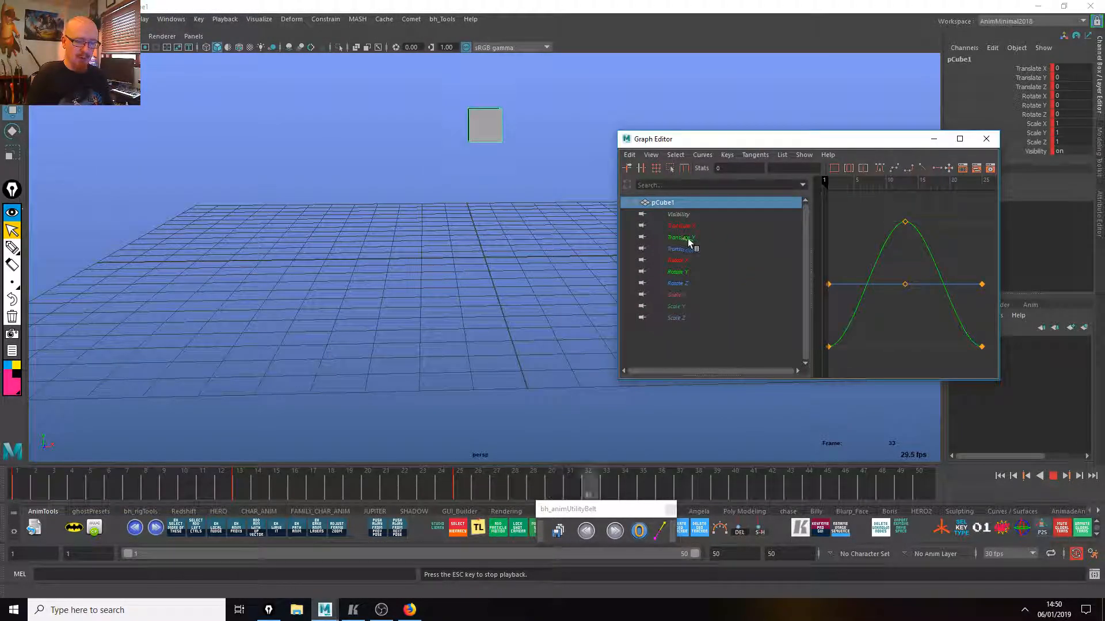
{"action": "left_click", "coordinate": [688, 237]}
{"action": "scroll", "coordinate": [909, 320], "scroll_direction": "down", "scroll_amount": 3}
{"action": "left_click", "coordinate": [891, 282]}
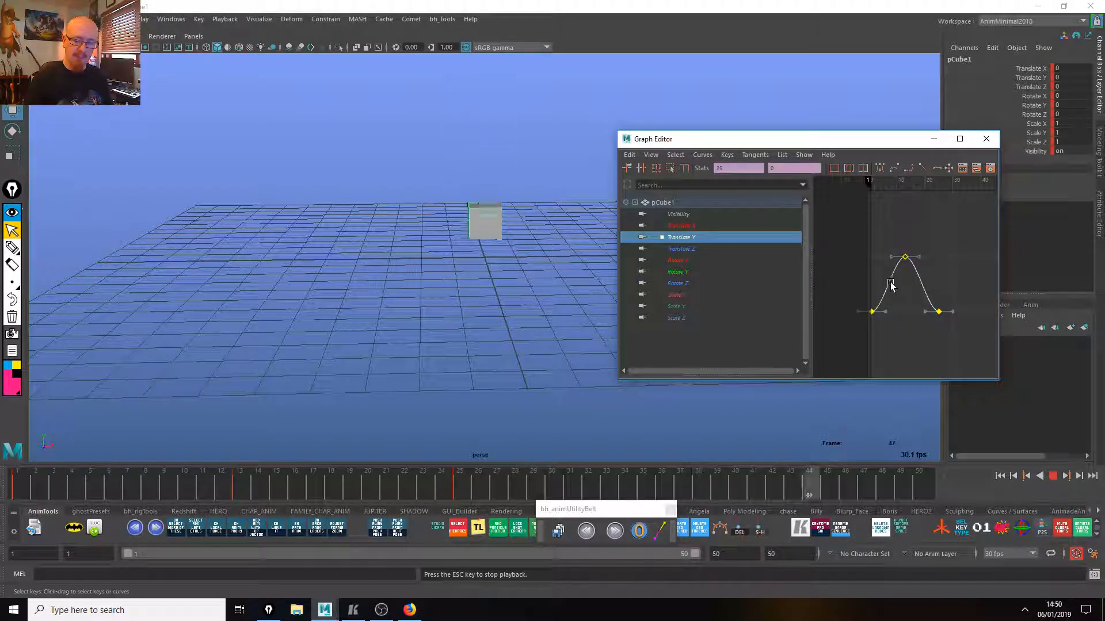
Scale the values of the cube's Translate Y keys during looping playback, stop the playback and close the Graph Editor.
{"action": "scroll", "coordinate": [891, 279], "scroll_direction": "up", "scroll_amount": 3}
{"action": "left_click_drag", "start_coordinate": [810, 288], "coordinate": [740, 288]}
{"action": "key", "text": "f"}
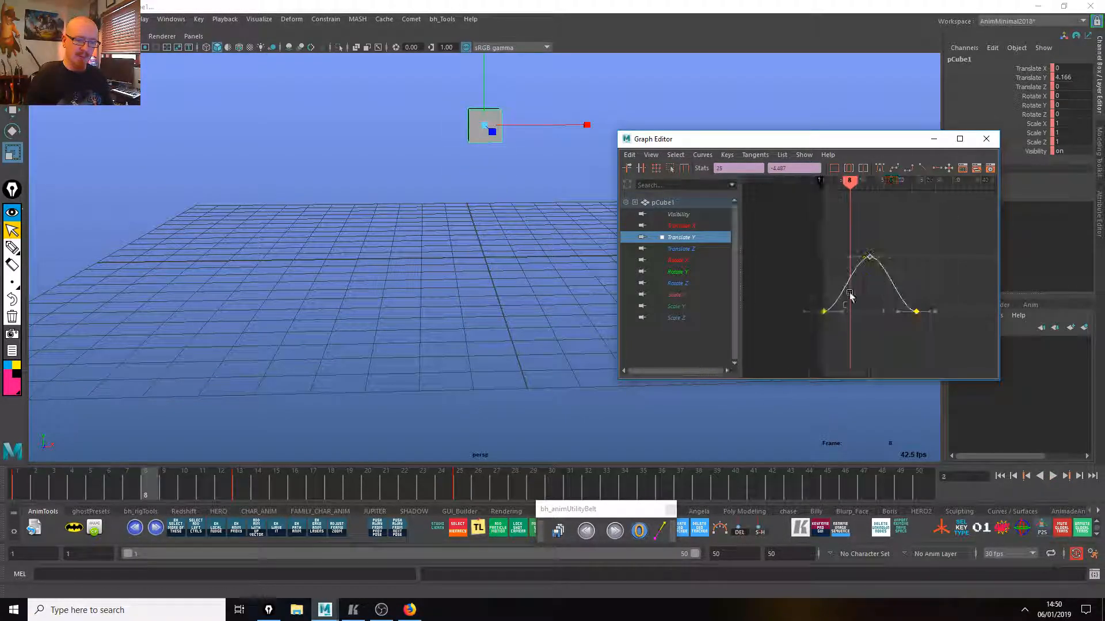
{"action": "left_click_drag", "start_coordinate": [740, 402], "coordinate": [713, 424], "text": "alt"}
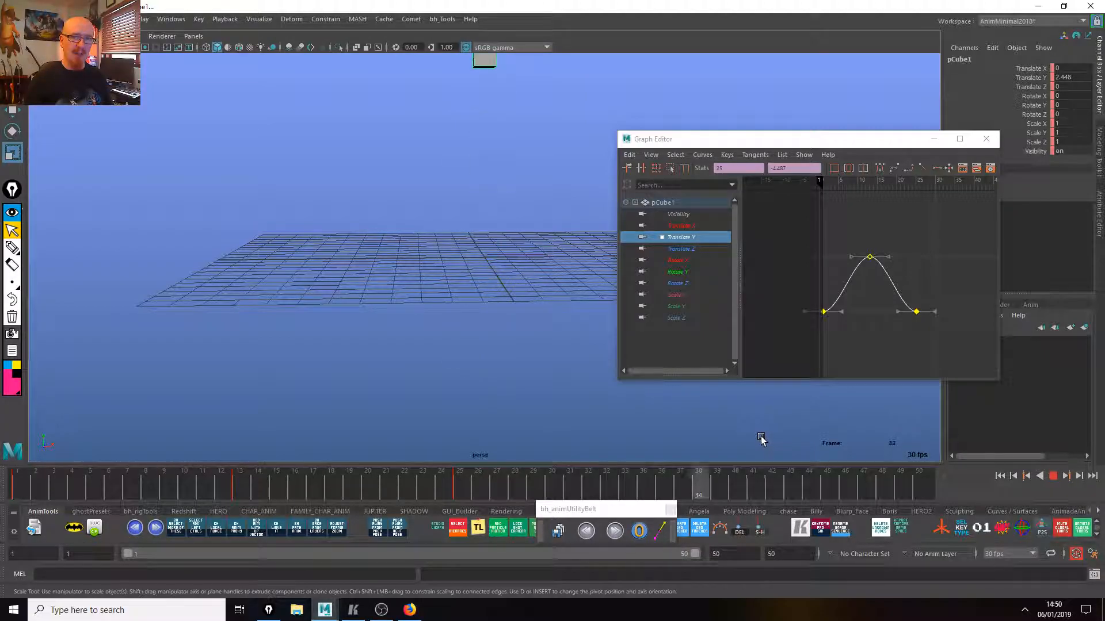
{"action": "middle_click_drag", "start_coordinate": [844, 283], "coordinate": [839, 320]}
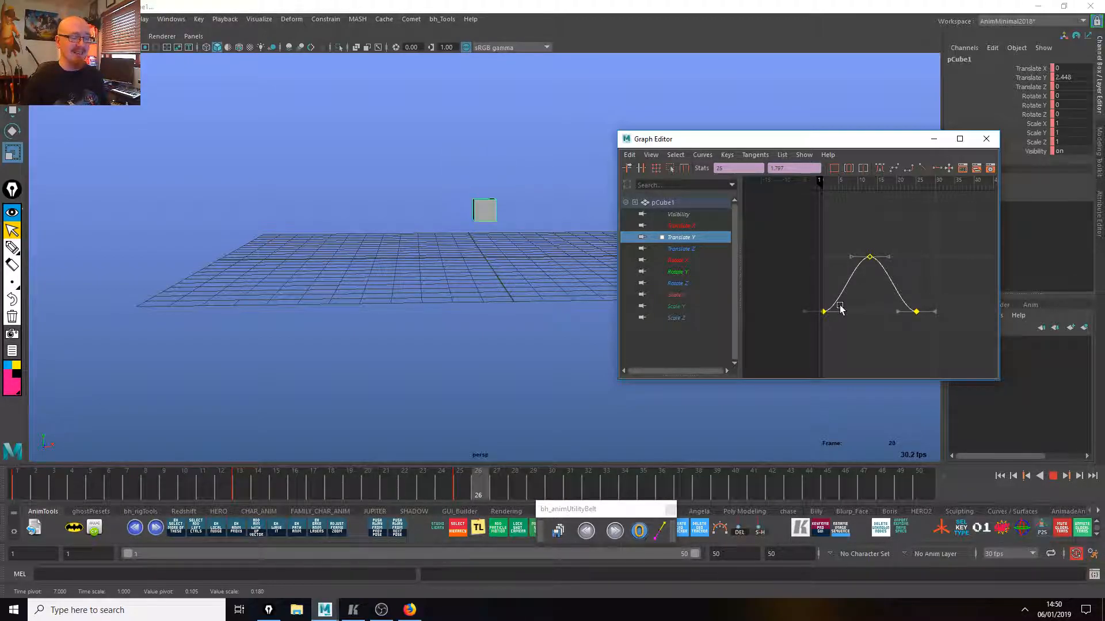
{"action": "middle_click_drag", "start_coordinate": [846, 286], "coordinate": [829, 316]}
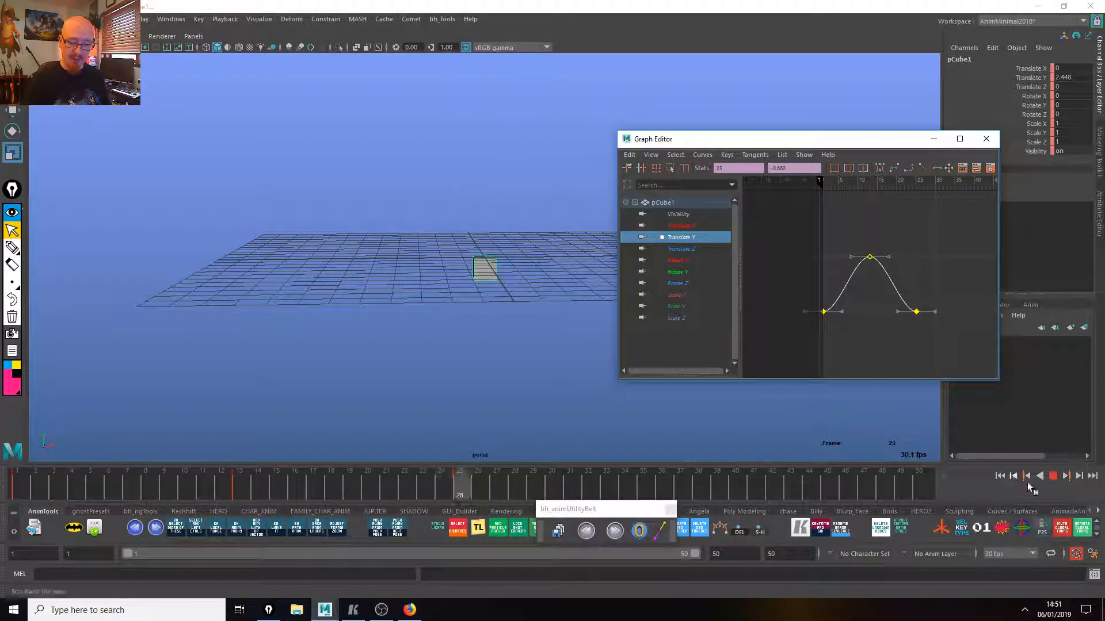
{"action": "left_click", "coordinate": [1053, 477]}
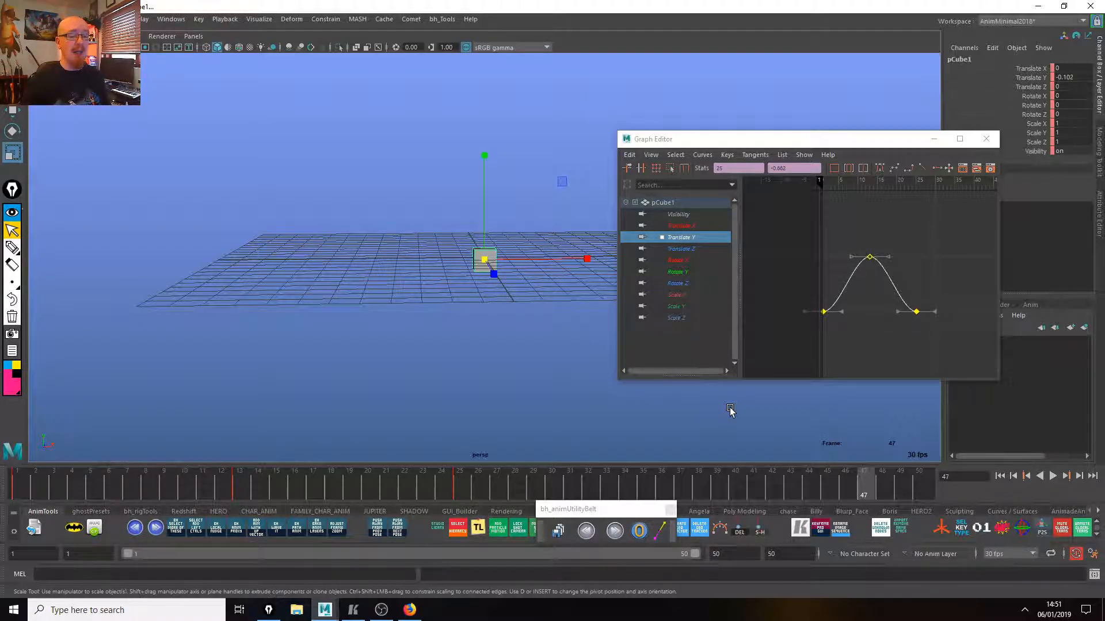
{"action": "left_click", "coordinate": [985, 138]}
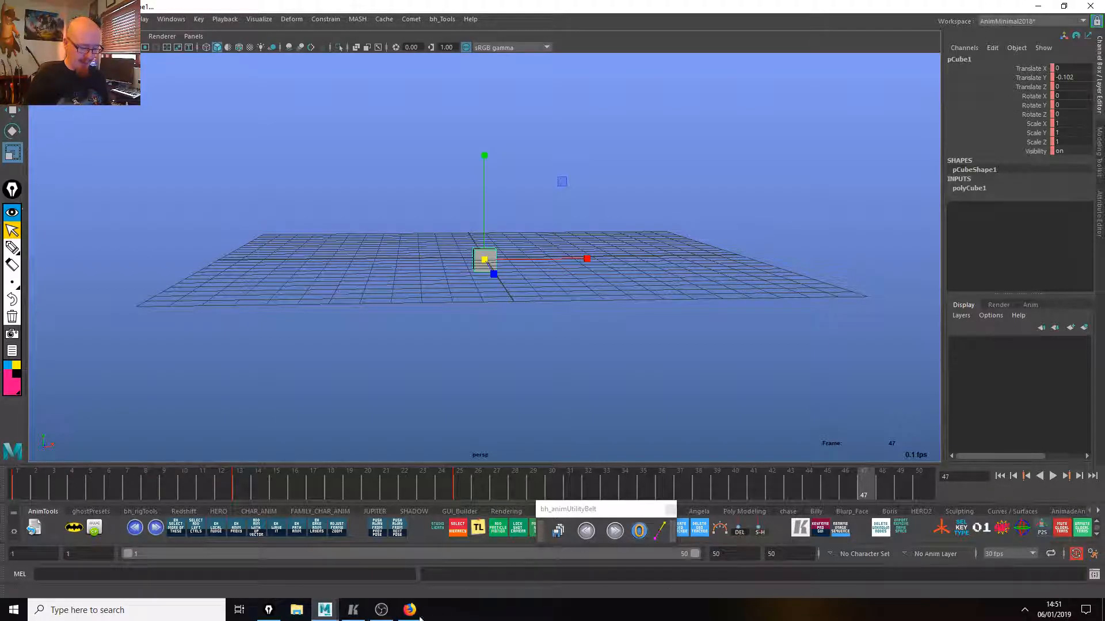
Return to the Deadpool scene and save it incrementally as Deadpool_NickCage_PriestDance_CleanUpBodyInPerspectiveViewAndFinesseCamera_060118_11.ma.
{"action": "mouse_move", "coordinate": [334, 615]}
{"action": "left_click", "coordinate": [253, 547]}
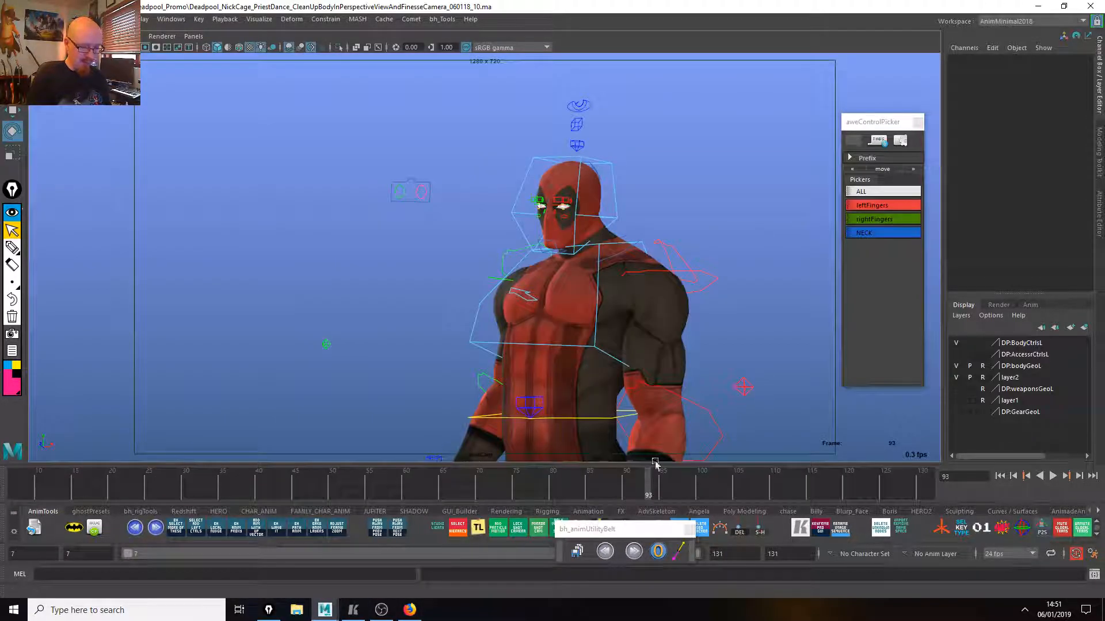
{"action": "left_click", "coordinate": [578, 551]}
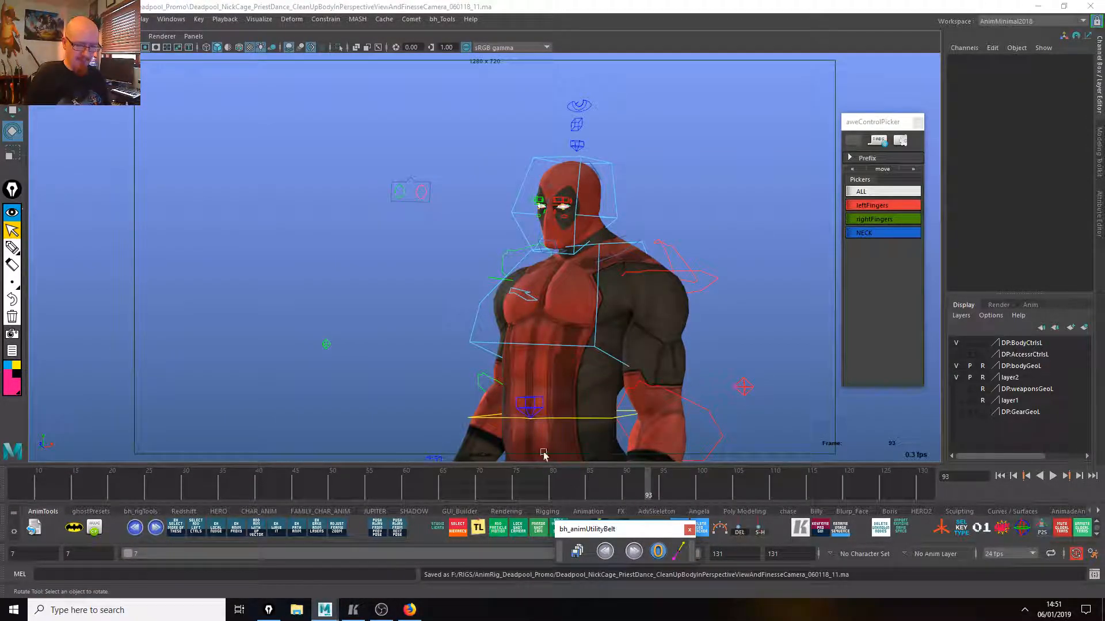
Scrub and play the dance, stop at frame 100, and select the body control followed by the left FK wrist control.
{"action": "left_click_drag", "start_coordinate": [403, 494], "coordinate": [698, 488]}
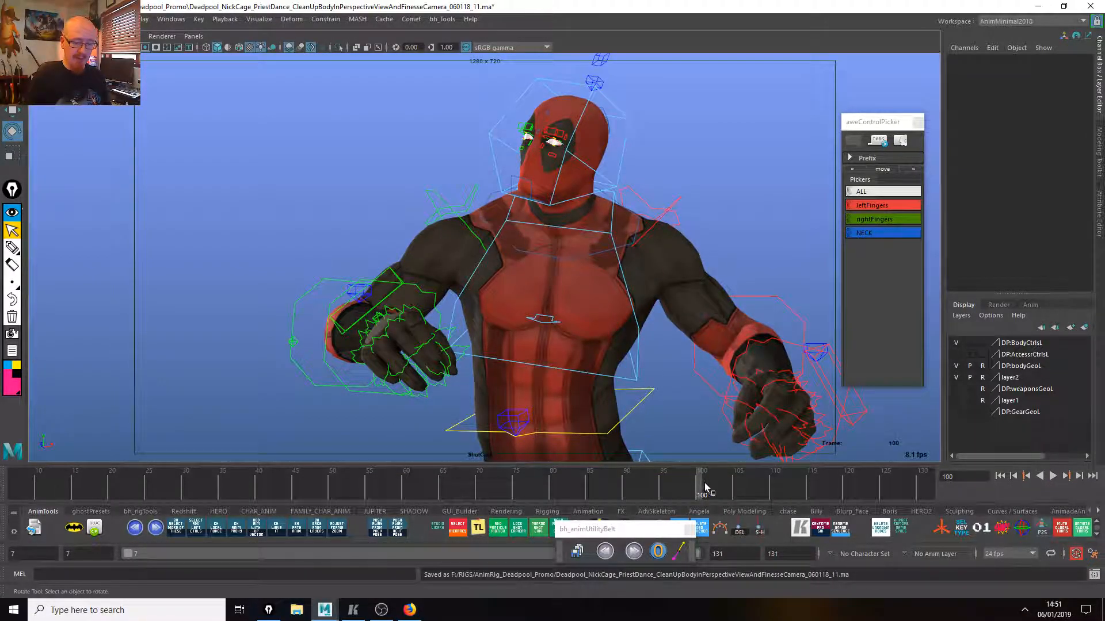
{"action": "key", "text": "alt+v"}
{"action": "left_click", "coordinate": [695, 489]}
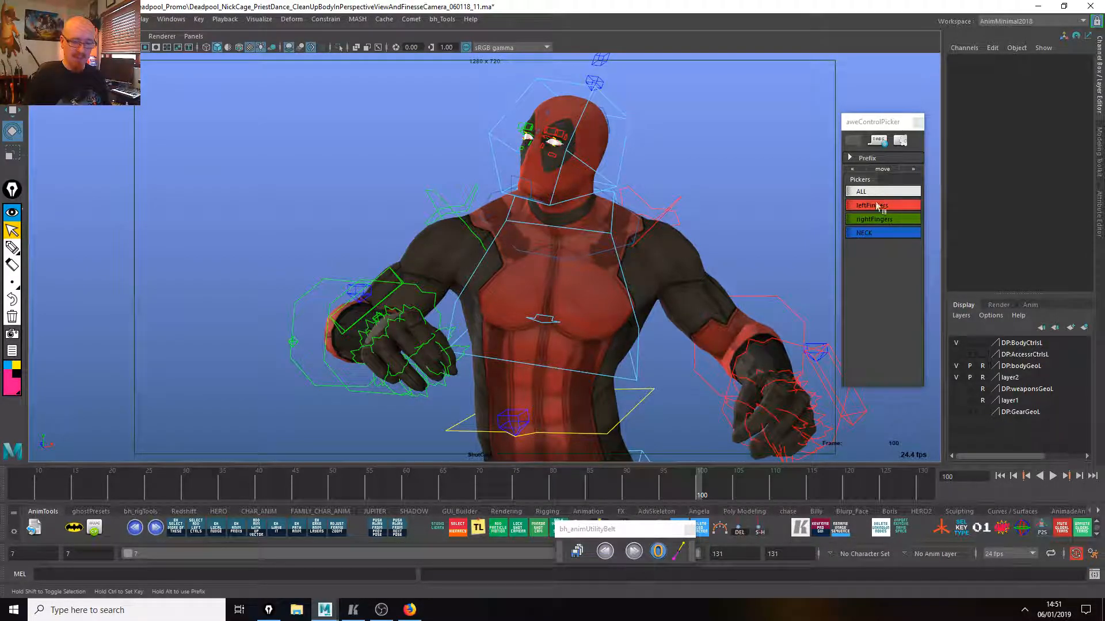
{"action": "left_click", "coordinate": [629, 414]}
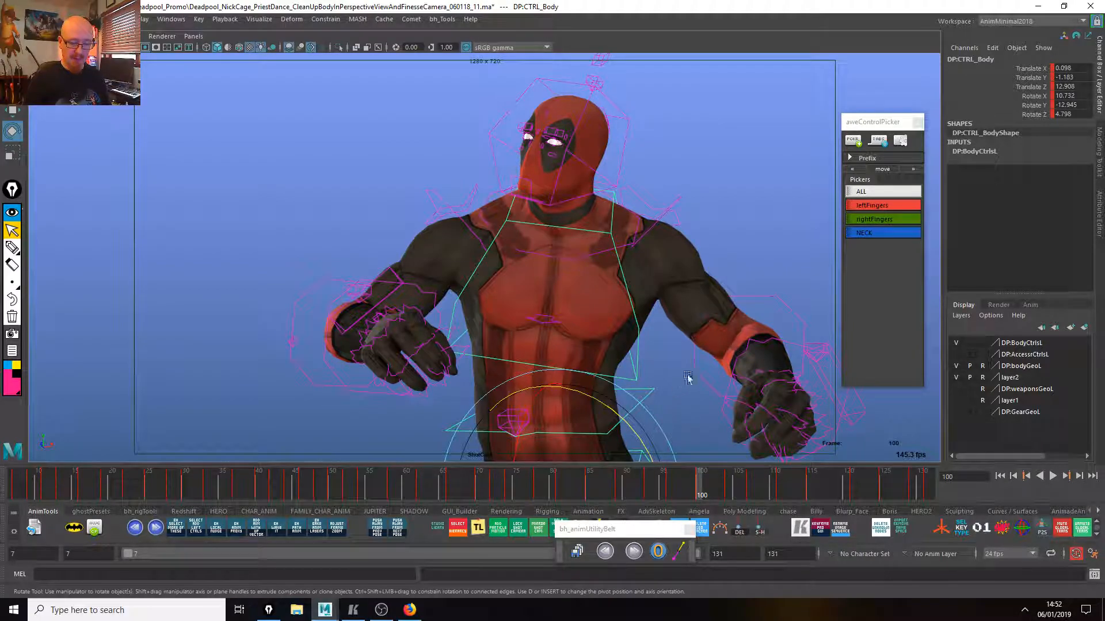
{"action": "left_click", "coordinate": [794, 344]}
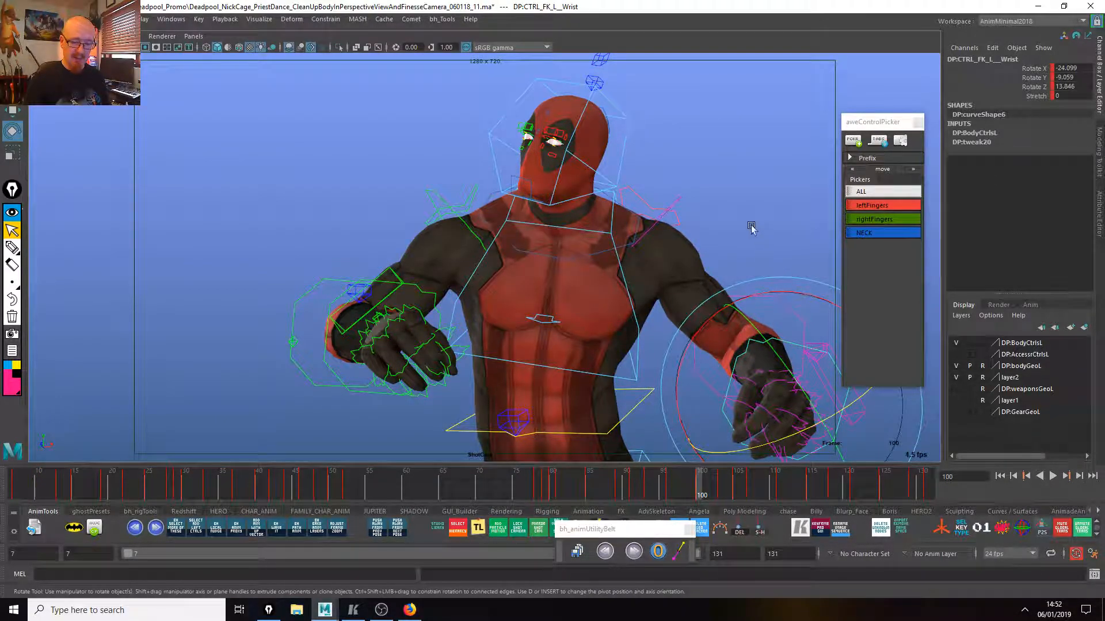
Select all of the character's animation controls and try retiming their keys around frames 105 to 107 on the timeline.
{"action": "left_click", "coordinate": [677, 223]}
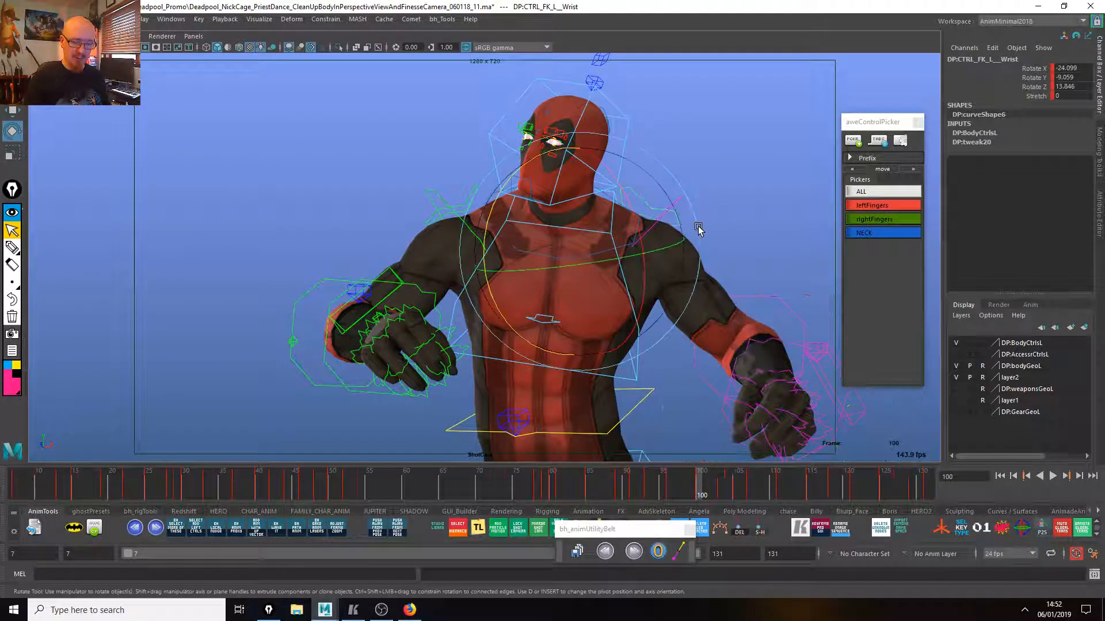
{"action": "left_click", "coordinate": [623, 113]}
{"action": "left_click", "coordinate": [874, 192]}
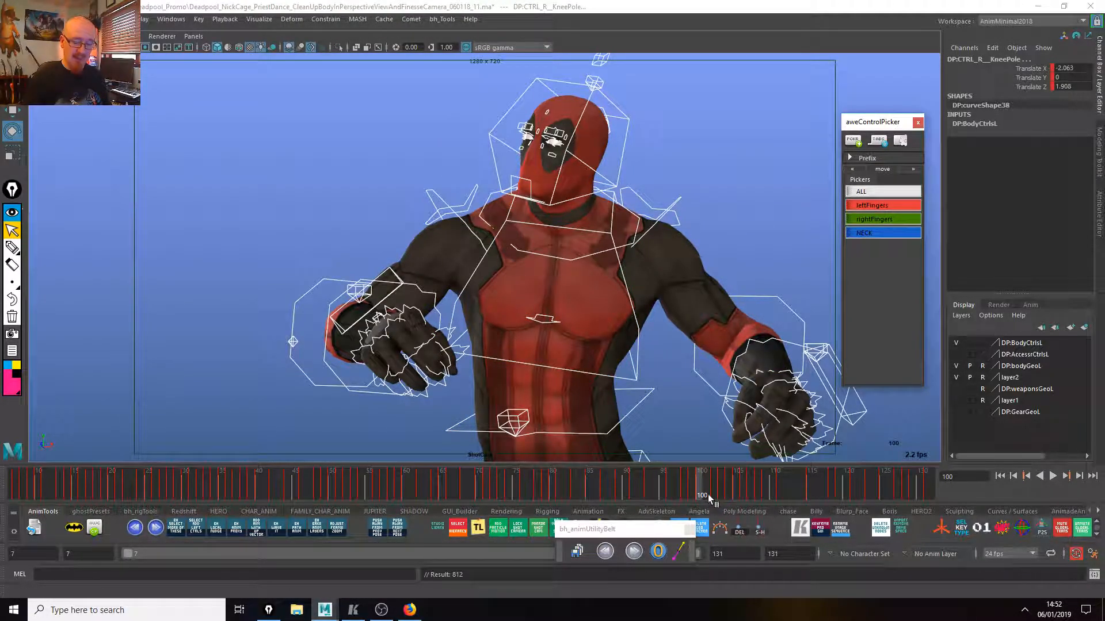
{"action": "left_click_drag", "start_coordinate": [702, 488], "coordinate": [778, 492]}
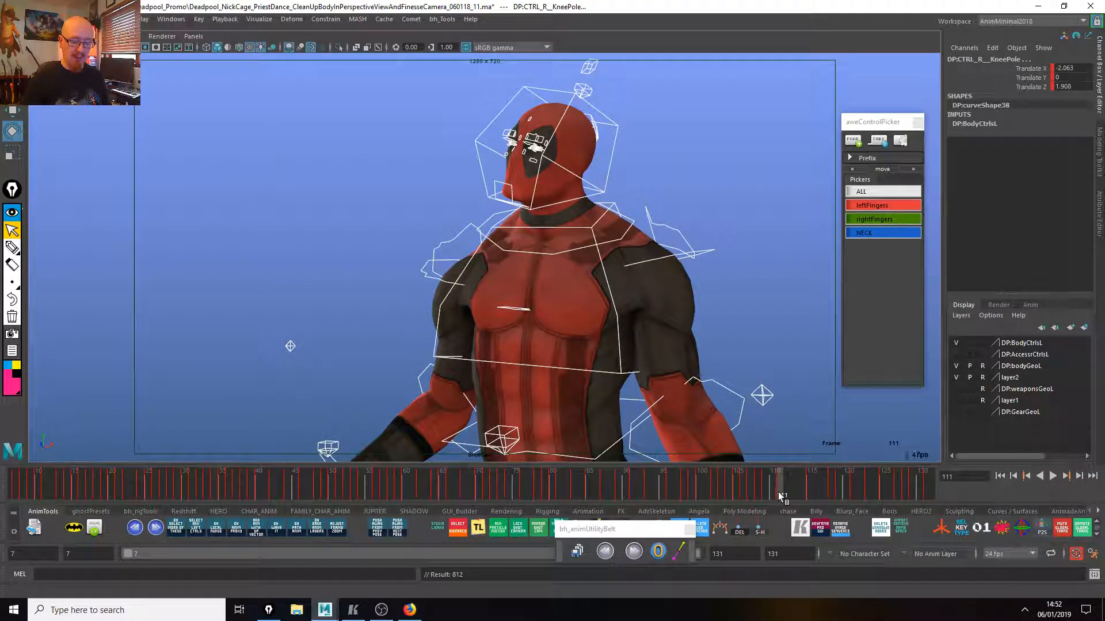
{"action": "left_click", "coordinate": [736, 489]}
{"action": "mouse_move", "coordinate": [737, 486]}
{"action": "left_mouse_down"}
{"action": "mouse_move", "coordinate": [762, 489]}
{"action": "mouse_move", "coordinate": [696, 486]}
{"action": "mouse_move", "coordinate": [779, 489]}
{"action": "mouse_move", "coordinate": [742, 485]}
{"action": "left_mouse_up"}
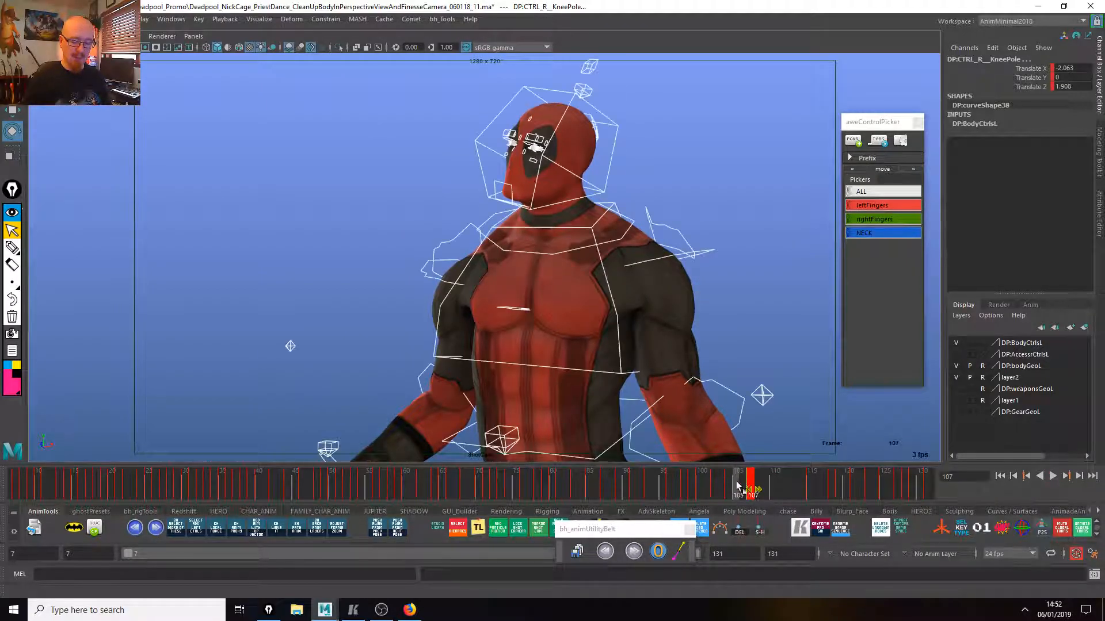
Play back the retimed dance from different frames, stop the playback and revert the scene to its saved version.
{"action": "key", "text": "alt+v"}
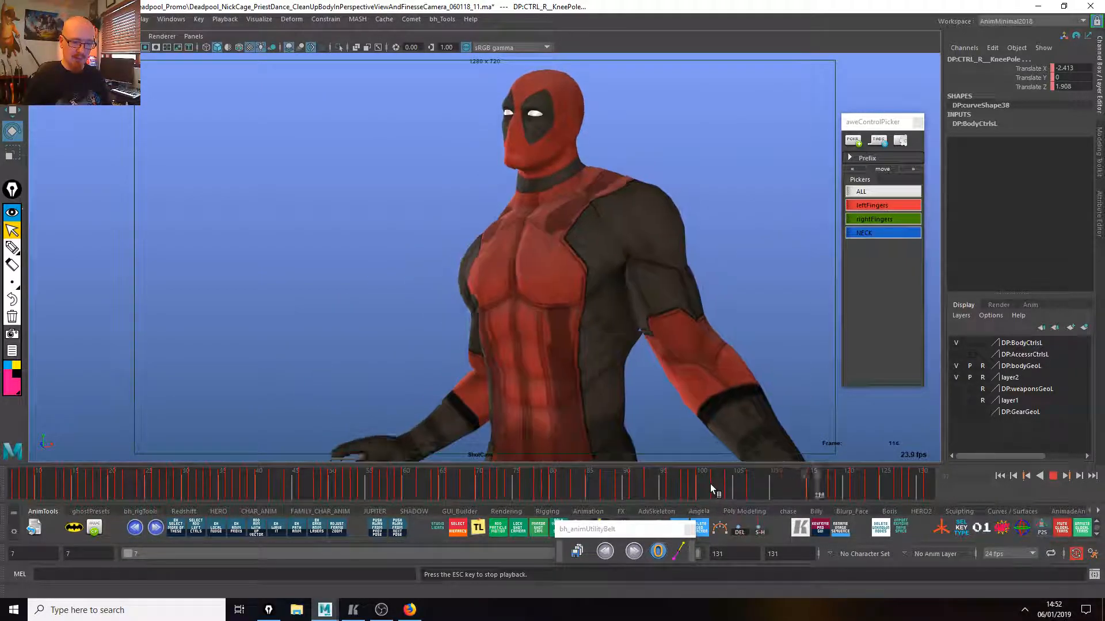
{"action": "key", "text": "alt+v"}
{"action": "left_click", "coordinate": [712, 488]}
{"action": "key", "text": "alt+v"}
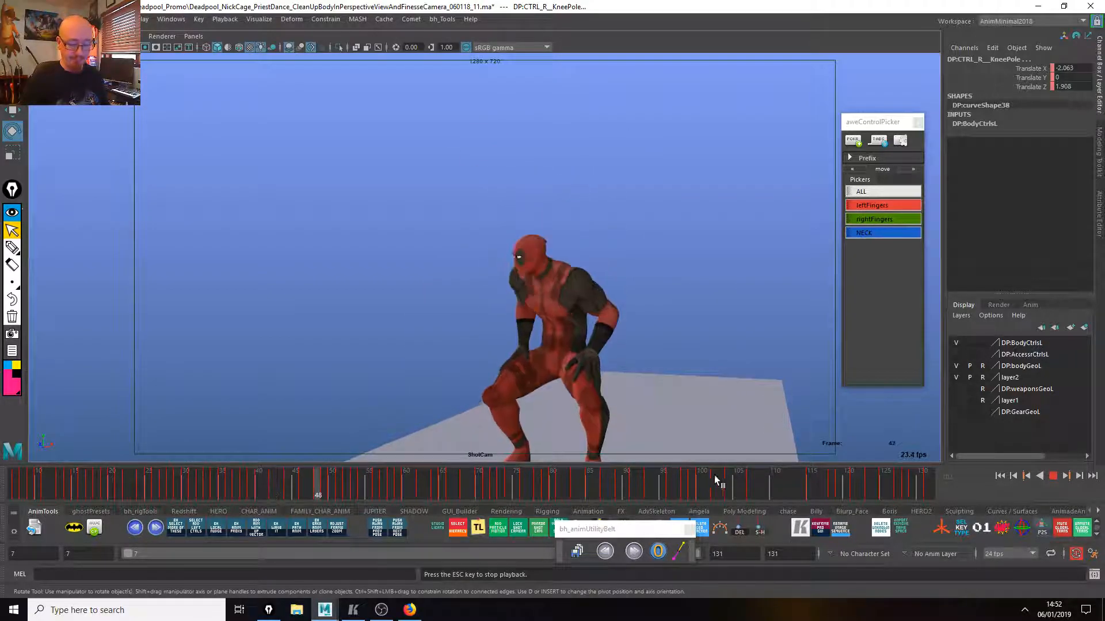
{"action": "key", "text": "Escape"}
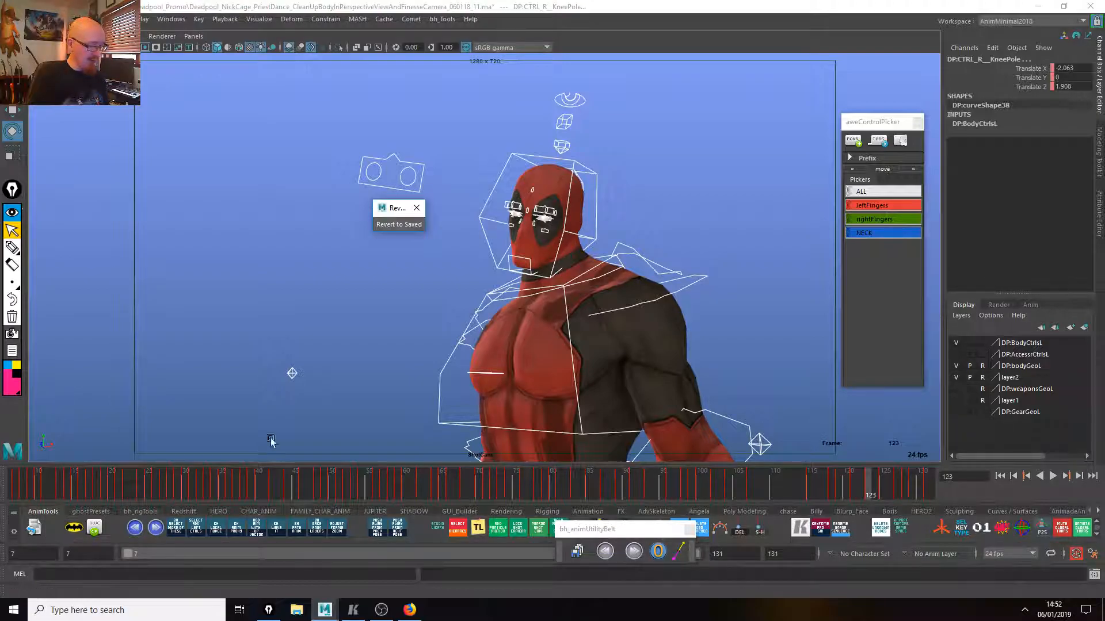
{"action": "left_click", "coordinate": [399, 224]}
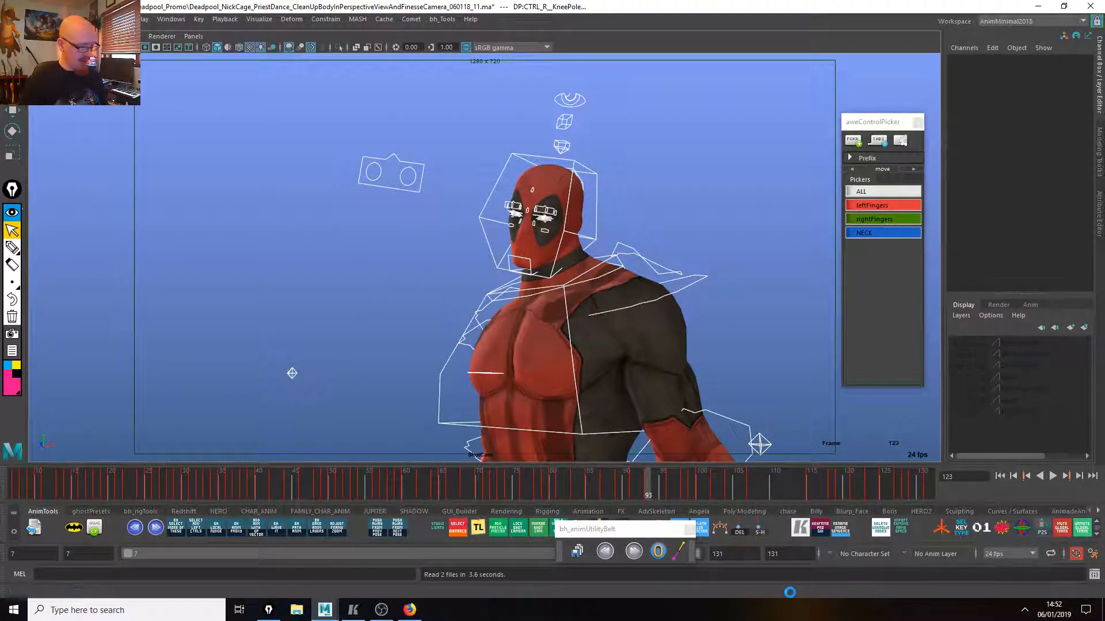
Scrub the reverted dance to frame 100, select the left FK elbow and wrist controls, and inspect the pose up to frame 105.
{"action": "key", "text": "alt+v"}
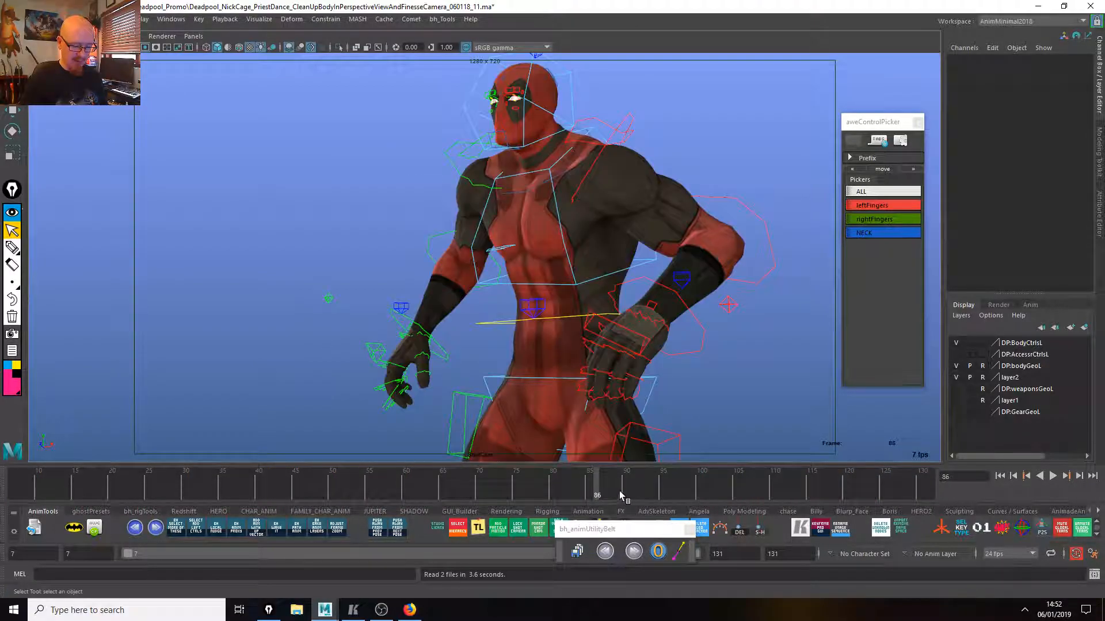
{"action": "left_click_drag", "start_coordinate": [669, 497], "coordinate": [699, 494]}
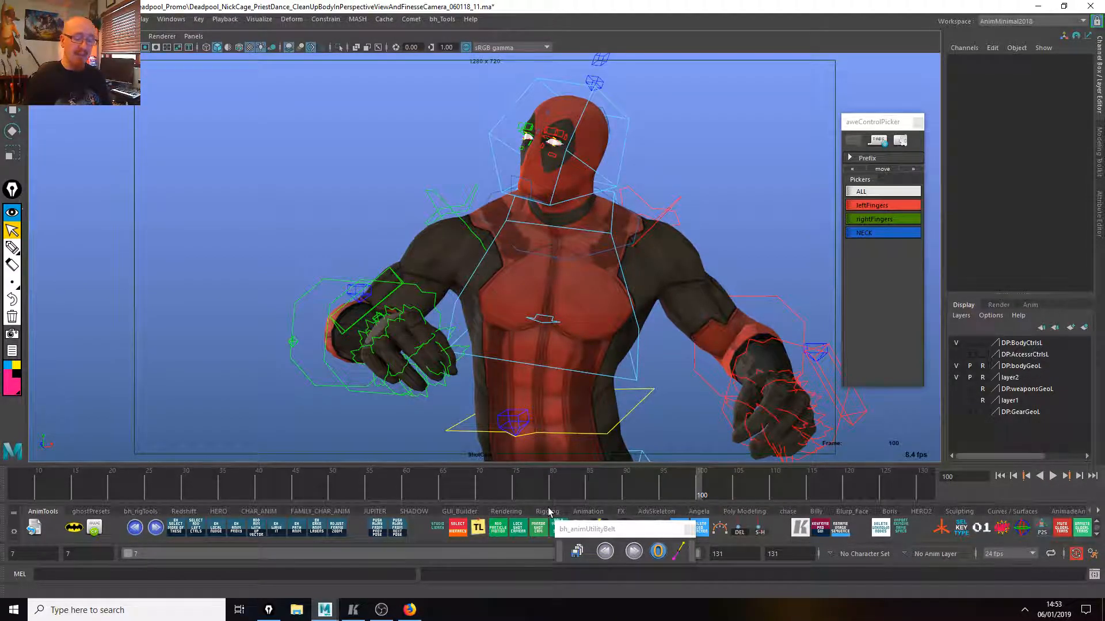
{"action": "left_click", "coordinate": [785, 303]}
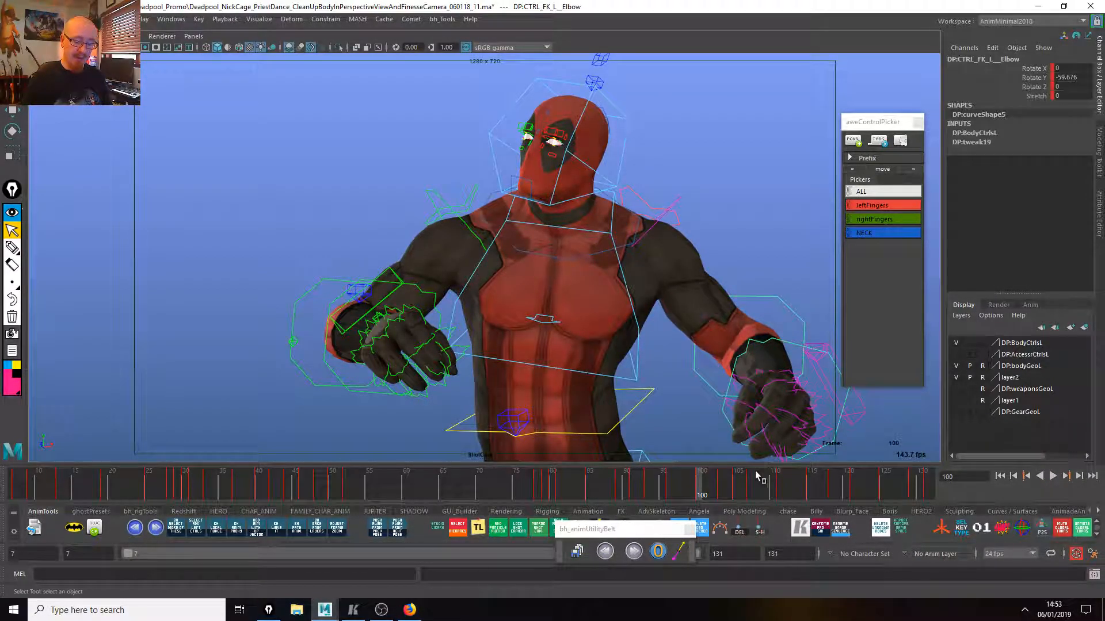
{"action": "left_click", "coordinate": [797, 367]}
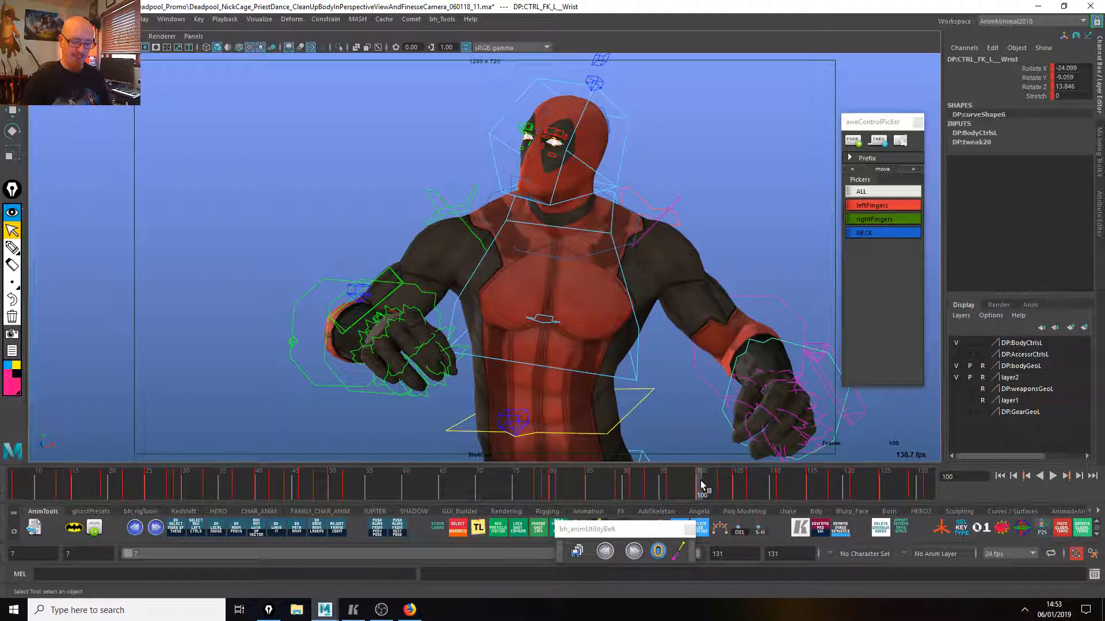
{"action": "left_click", "coordinate": [730, 485]}
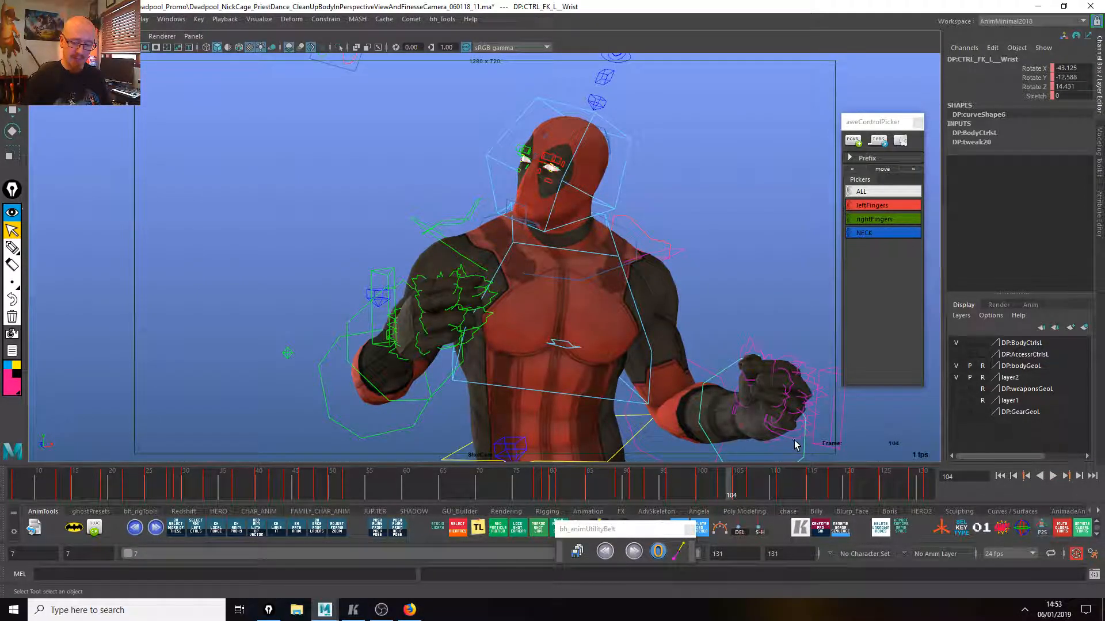
{"action": "left_click", "coordinate": [740, 493]}
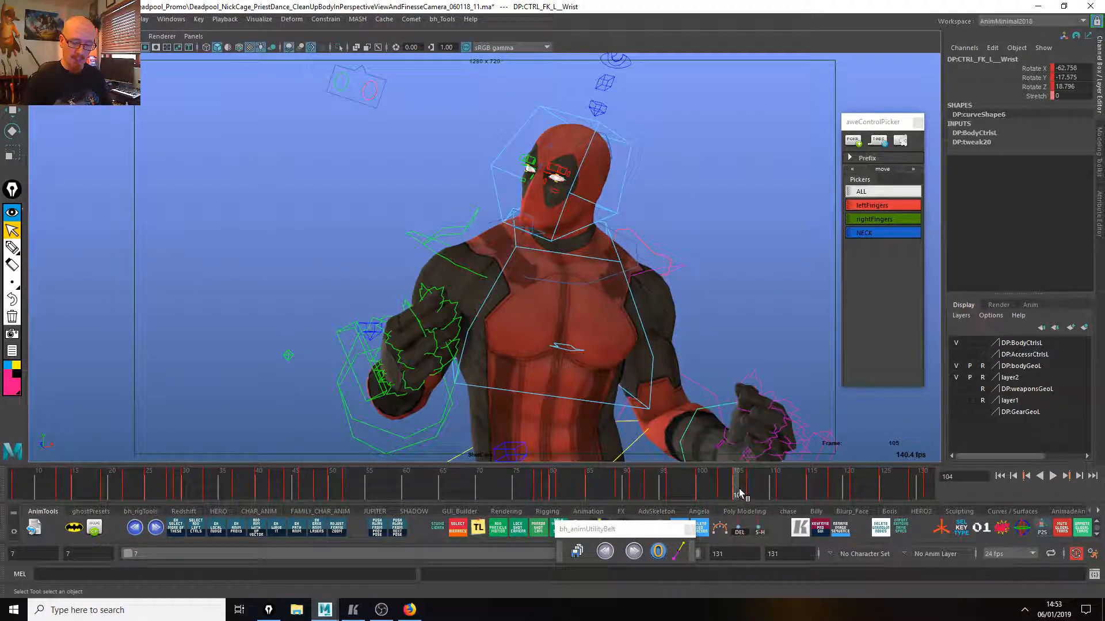
Select the left FK shoulder control, play and scrub the dance through frame 131, and go to frame 84.
{"action": "left_click", "coordinate": [681, 256]}
{"action": "key", "text": "alt+v"}
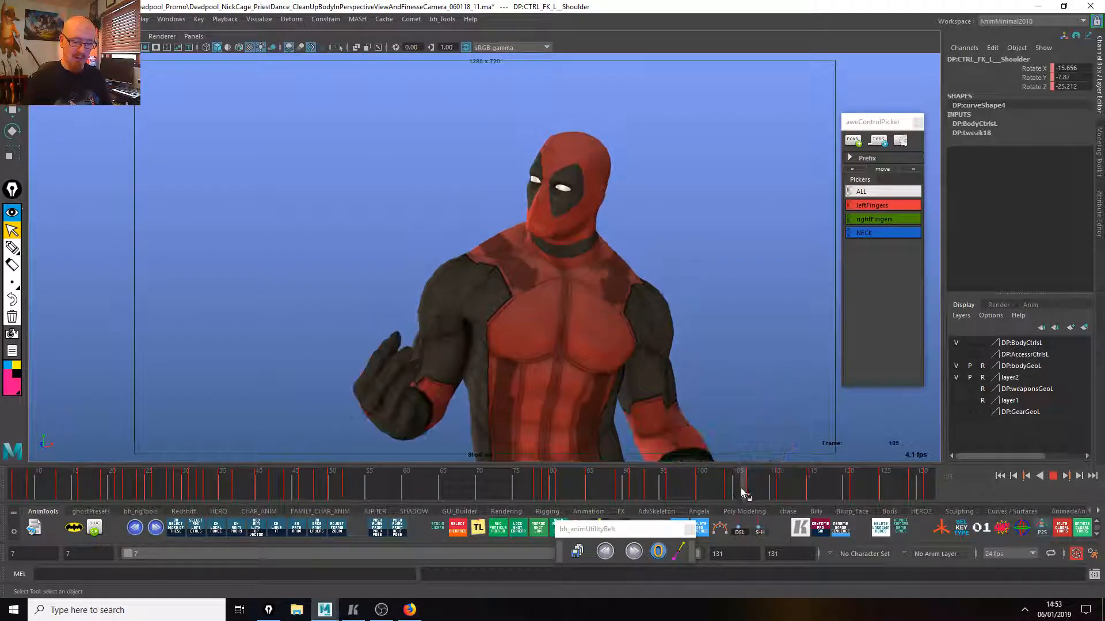
{"action": "mouse_move", "coordinate": [821, 502]}
{"action": "left_mouse_down"}
{"action": "mouse_move", "coordinate": [933, 495]}
{"action": "mouse_move", "coordinate": [771, 498]}
{"action": "mouse_move", "coordinate": [875, 493]}
{"action": "mouse_move", "coordinate": [761, 496]}
{"action": "mouse_move", "coordinate": [741, 485]}
{"action": "mouse_move", "coordinate": [928, 484]}
{"action": "left_mouse_up"}
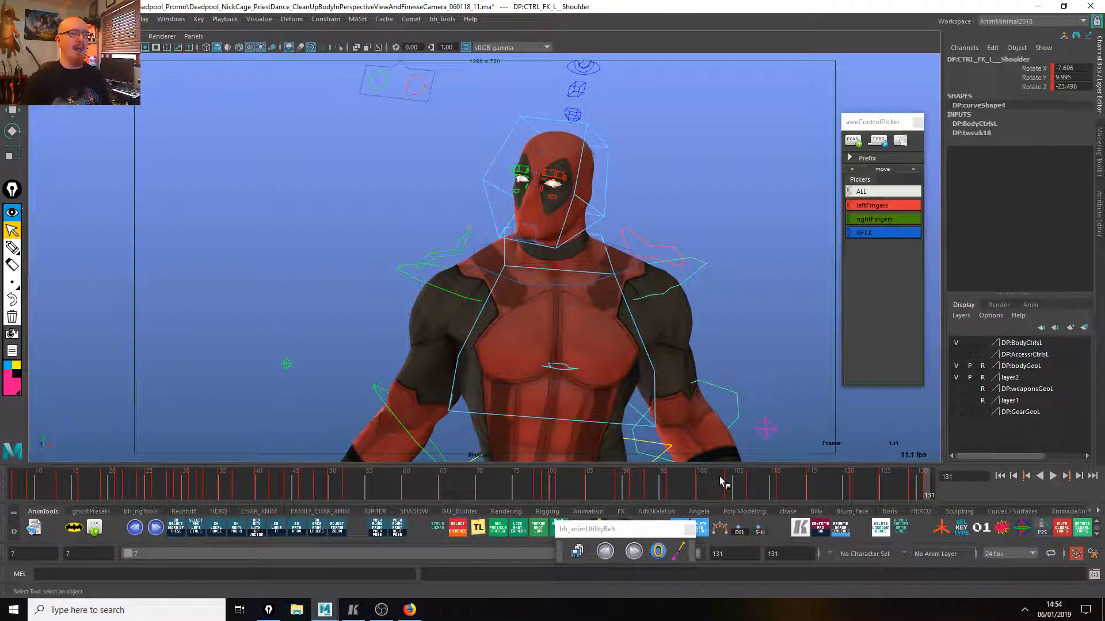
{"action": "left_click", "coordinate": [582, 483]}
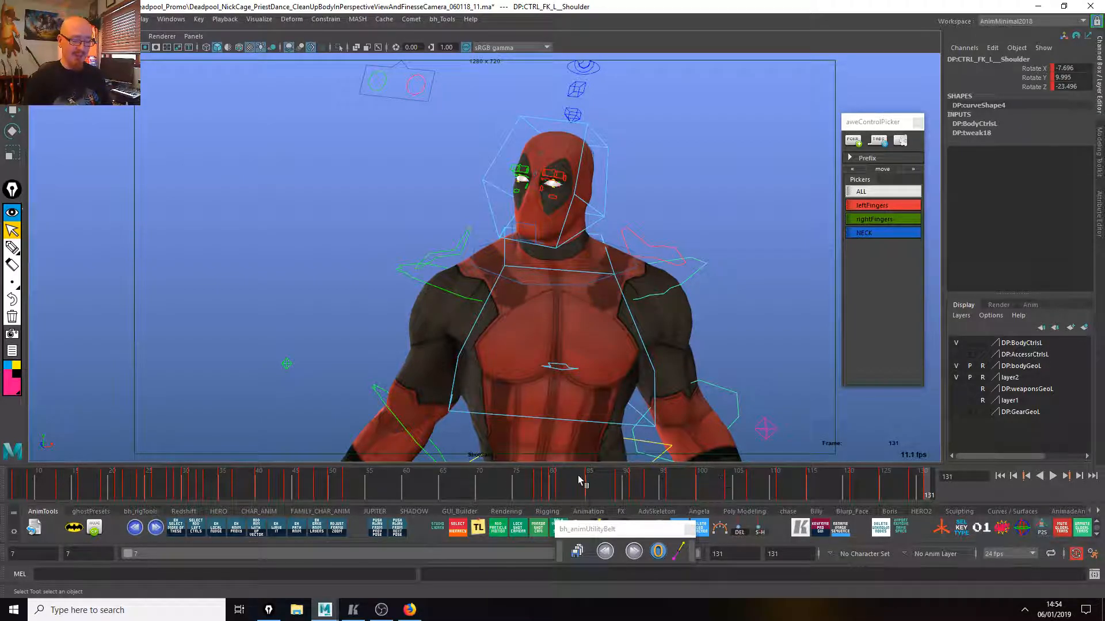
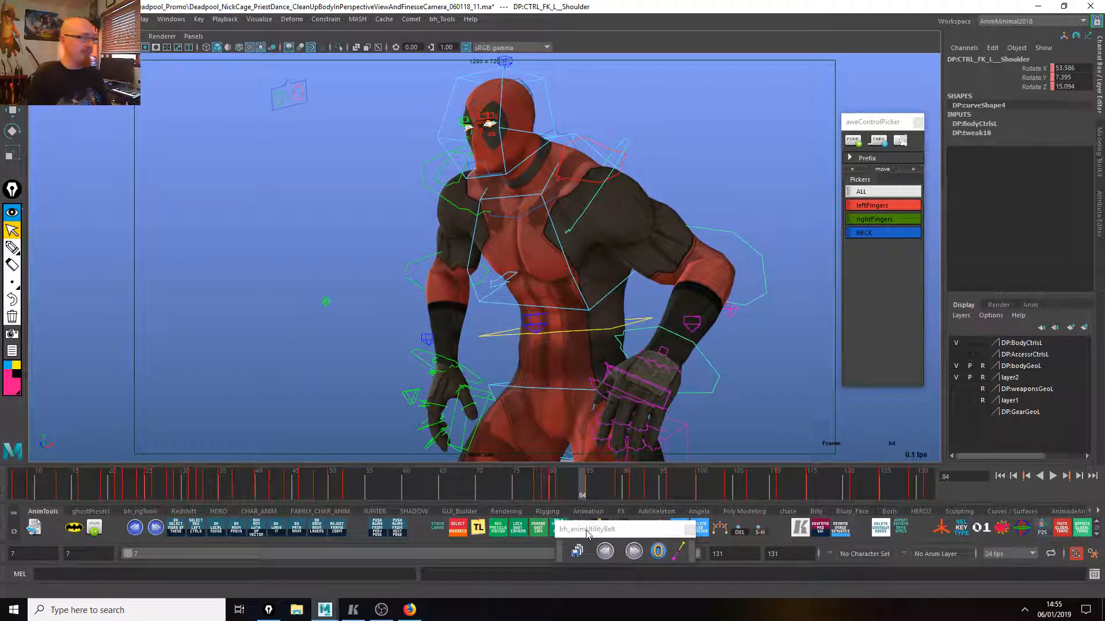
Open the scene browser in the AnimRig_Deadpool_Promo folder and widen its Name column to read the full version names.
{"action": "left_click", "coordinate": [10, 19]}
{"action": "left_click", "coordinate": [40, 42]}
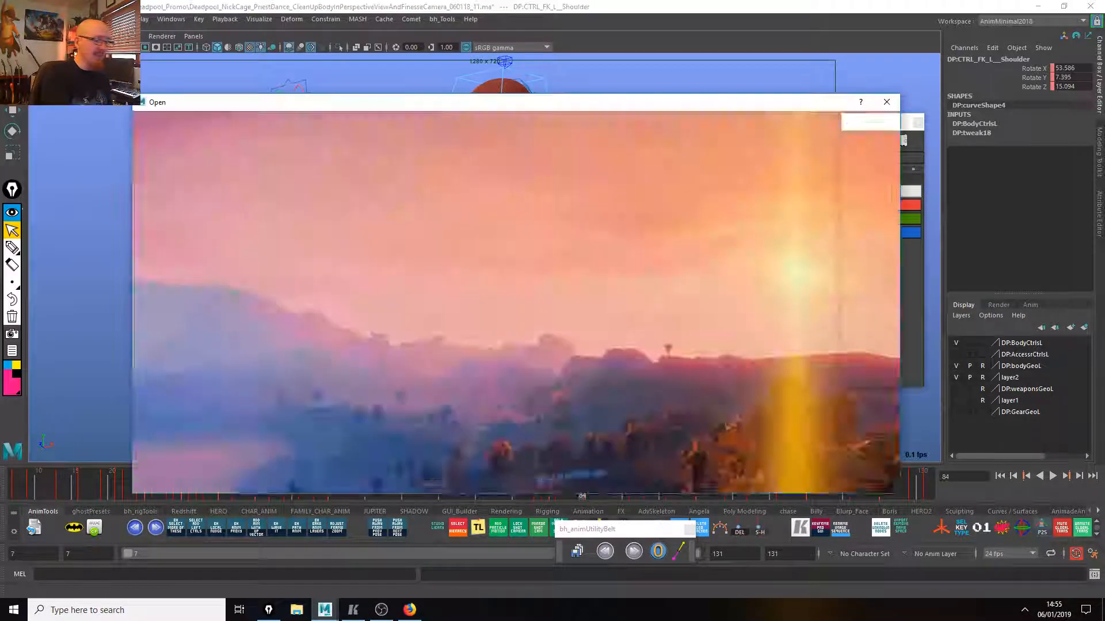
{"action": "left_click_drag", "start_coordinate": [479, 107], "coordinate": [569, 105]}
{"action": "left_click_drag", "start_coordinate": [593, 66], "coordinate": [537, 65]}
{"action": "left_click_drag", "start_coordinate": [553, 224], "coordinate": [685, 163]}
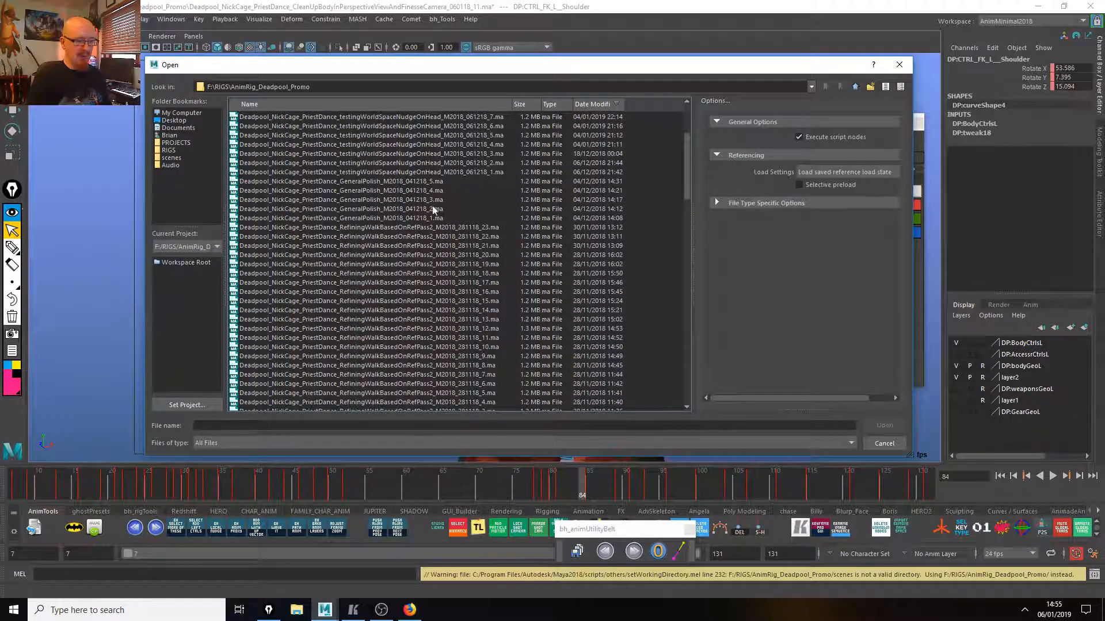
{"action": "scroll", "coordinate": [685, 154], "scroll_direction": "up", "scroll_amount": 5}
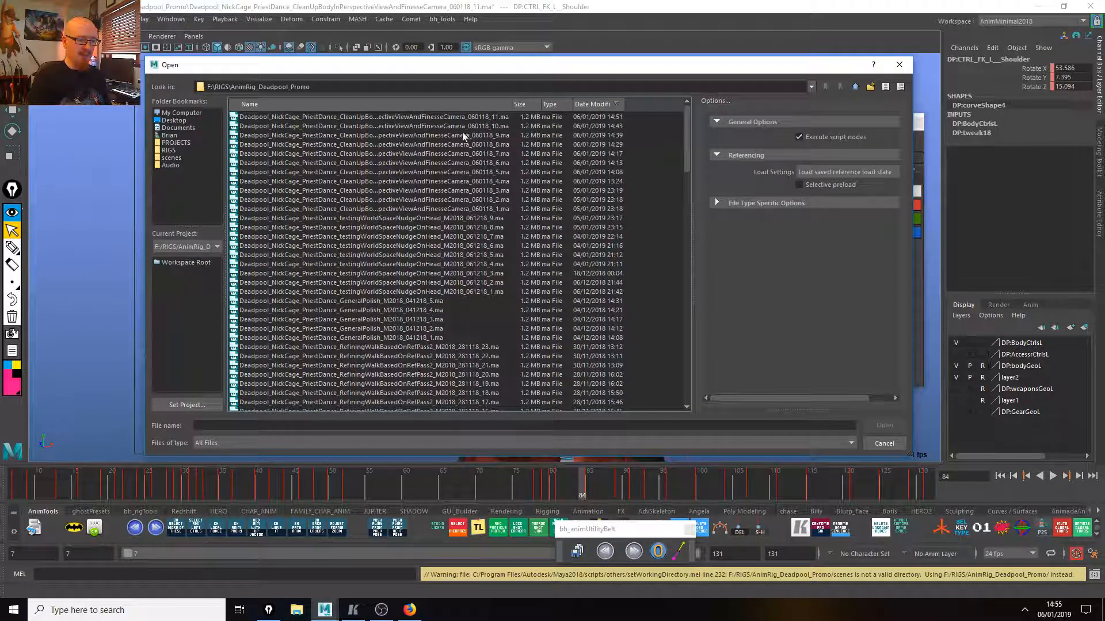
{"action": "left_click_drag", "start_coordinate": [512, 104], "coordinate": [566, 102]}
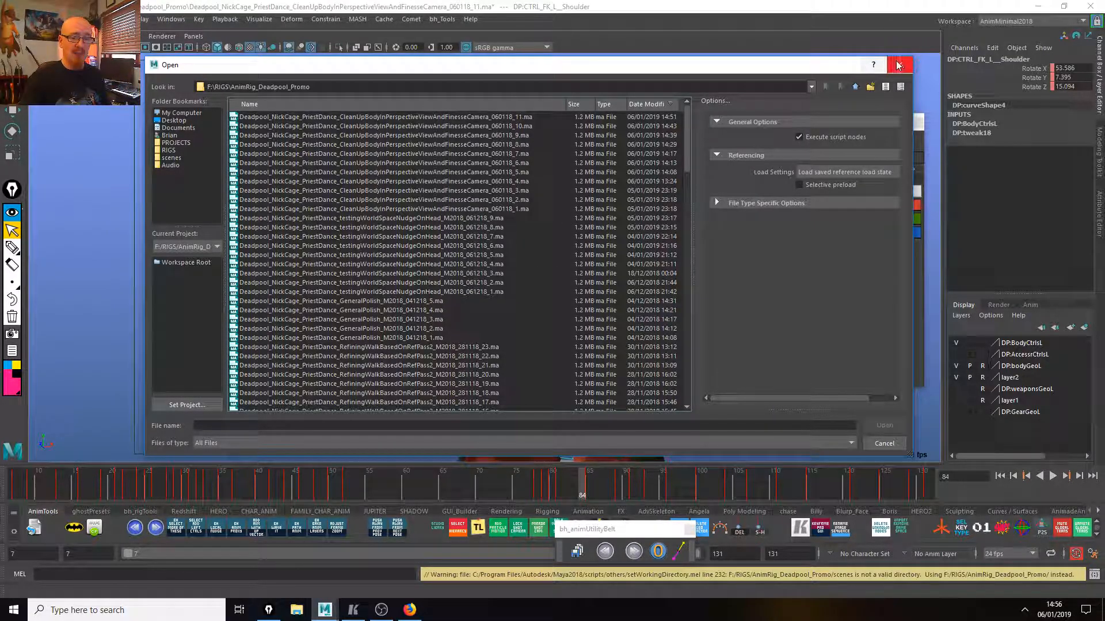
Look through the older incremental Deadpool scene versions and close the browser without opening a file.
{"action": "left_click_drag", "start_coordinate": [686, 154], "coordinate": [684, 199]}
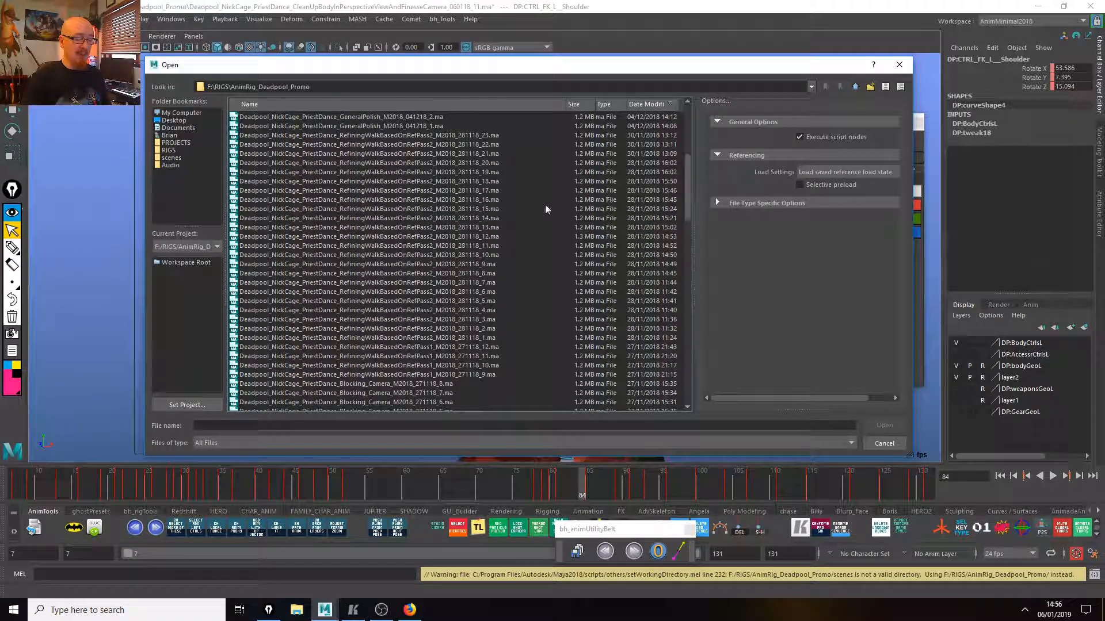
{"action": "left_click_drag", "start_coordinate": [687, 173], "coordinate": [677, 264]}
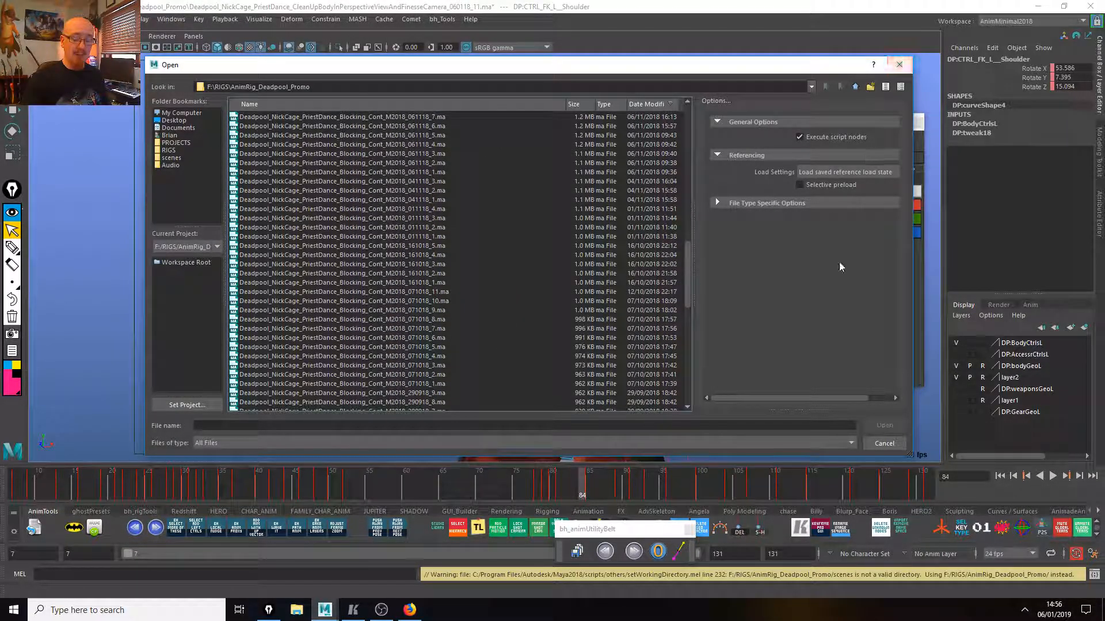
{"action": "left_click", "coordinate": [878, 443]}
Open the Studio Library, look over its folders and animation clips, and close it.
{"action": "left_click", "coordinate": [469, 522]}
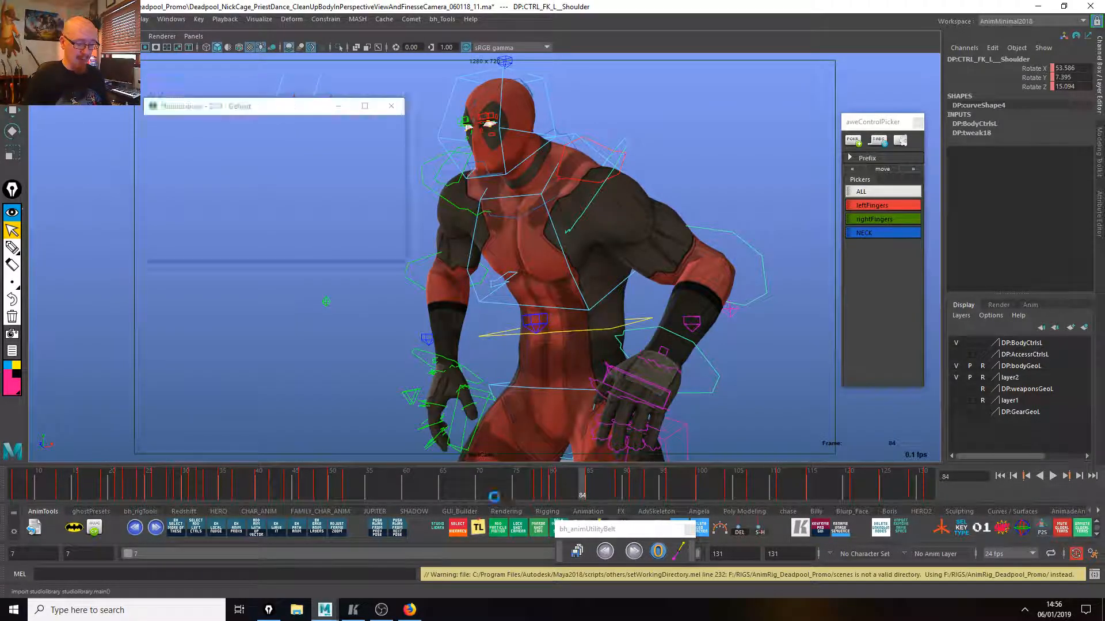
{"action": "left_click_drag", "start_coordinate": [612, 118], "coordinate": [628, 88]}
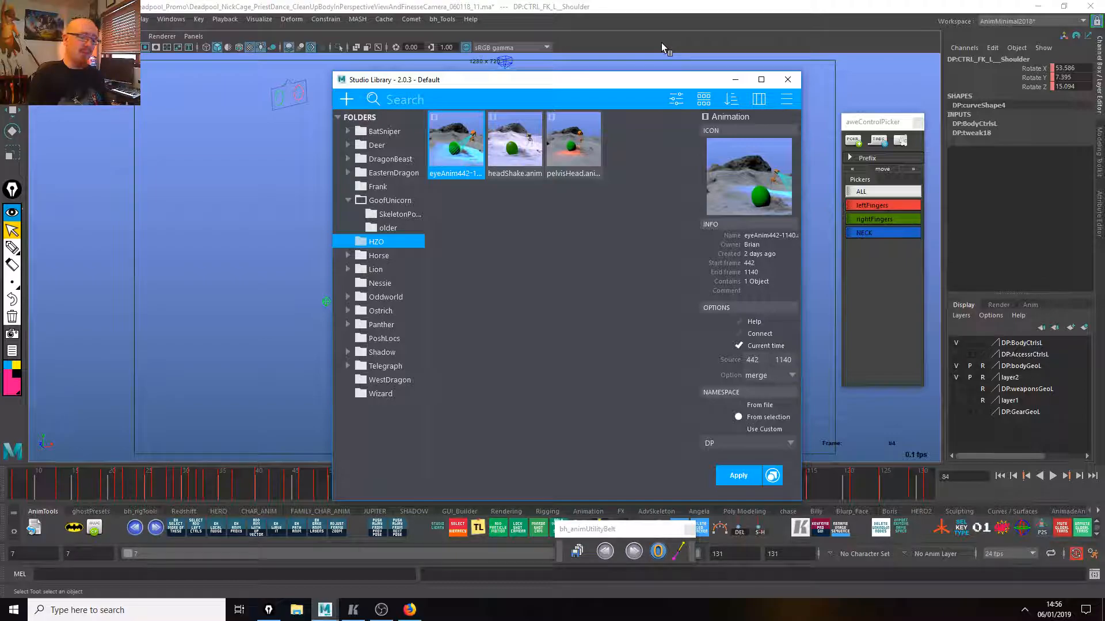
{"action": "left_click", "coordinate": [787, 79]}
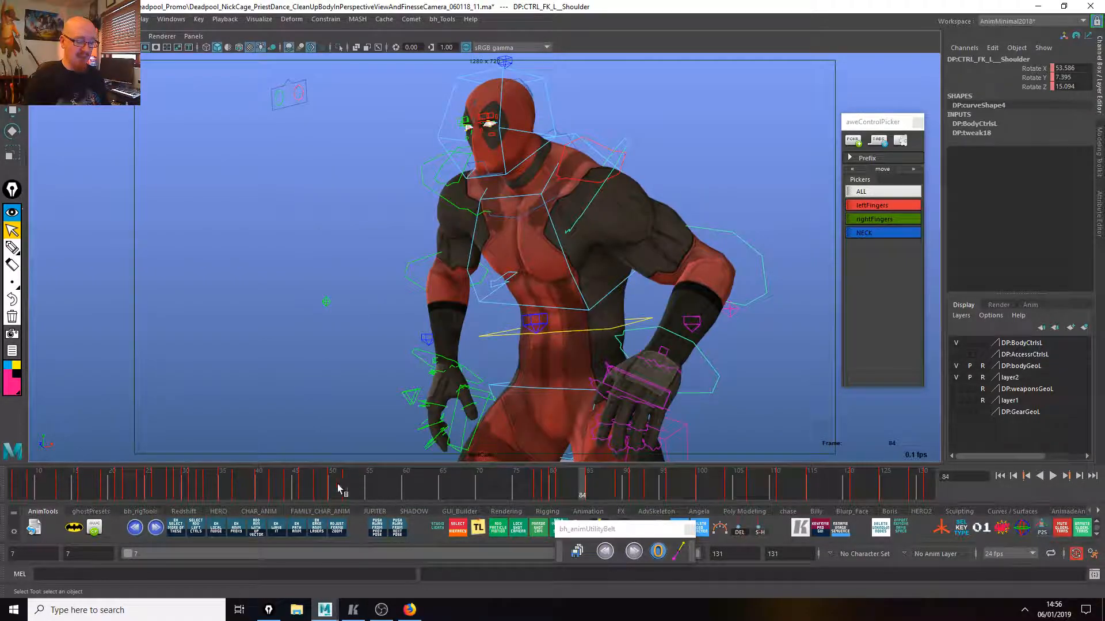
Review the dance by scrubbing and playing it, checking the poses at frames 47, 77, 85, 83 and 79.
{"action": "left_click", "coordinate": [310, 489]}
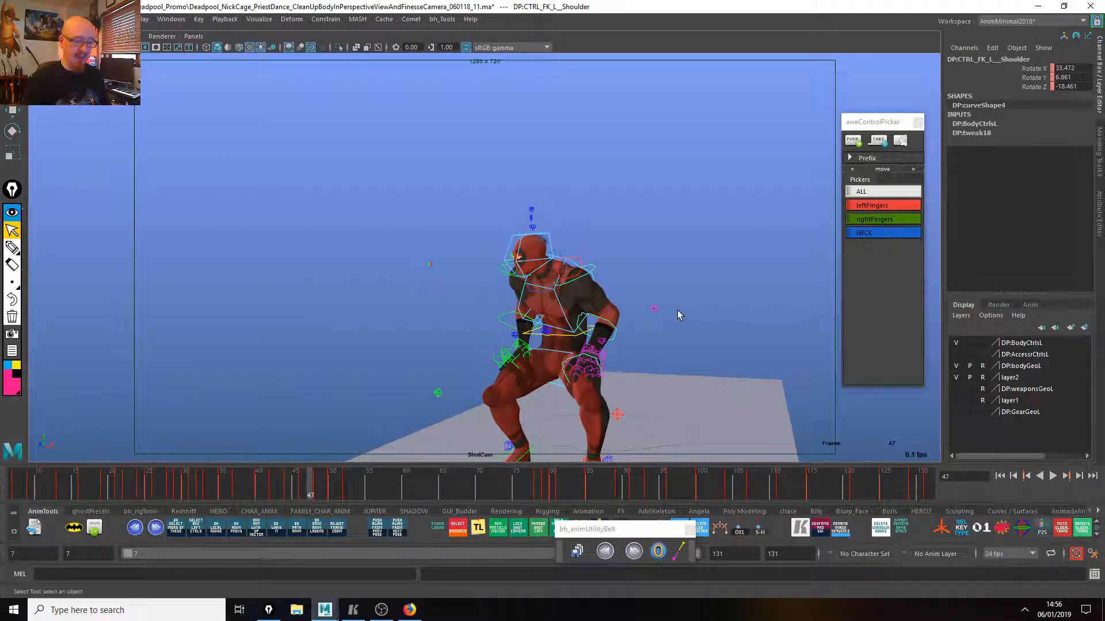
{"action": "left_click", "coordinate": [530, 489]}
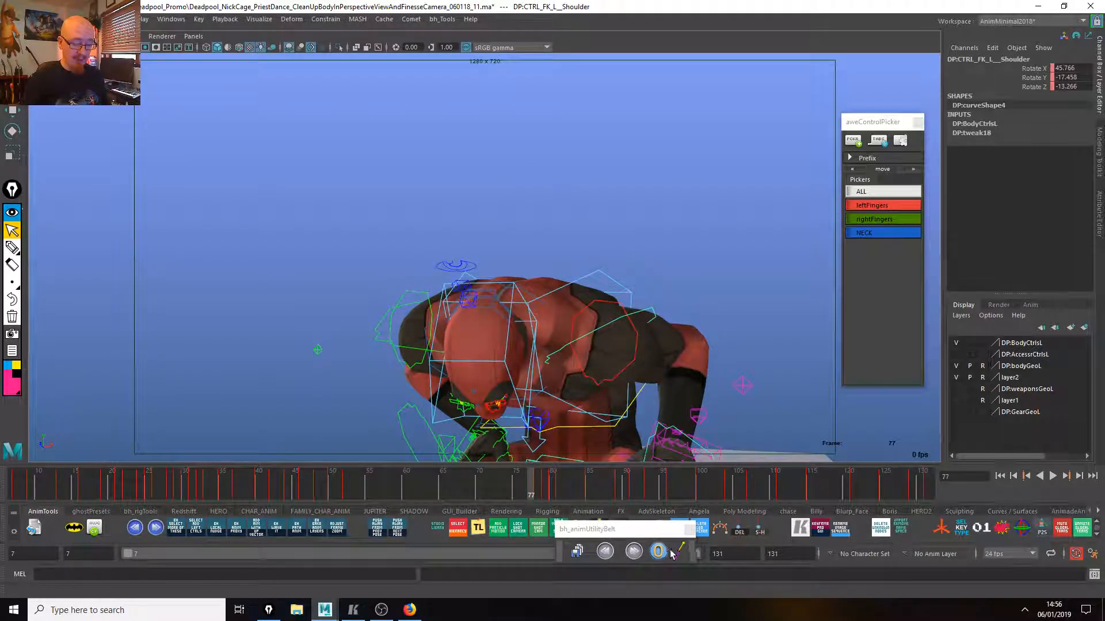
{"action": "left_click_drag", "start_coordinate": [561, 489], "coordinate": [589, 489]}
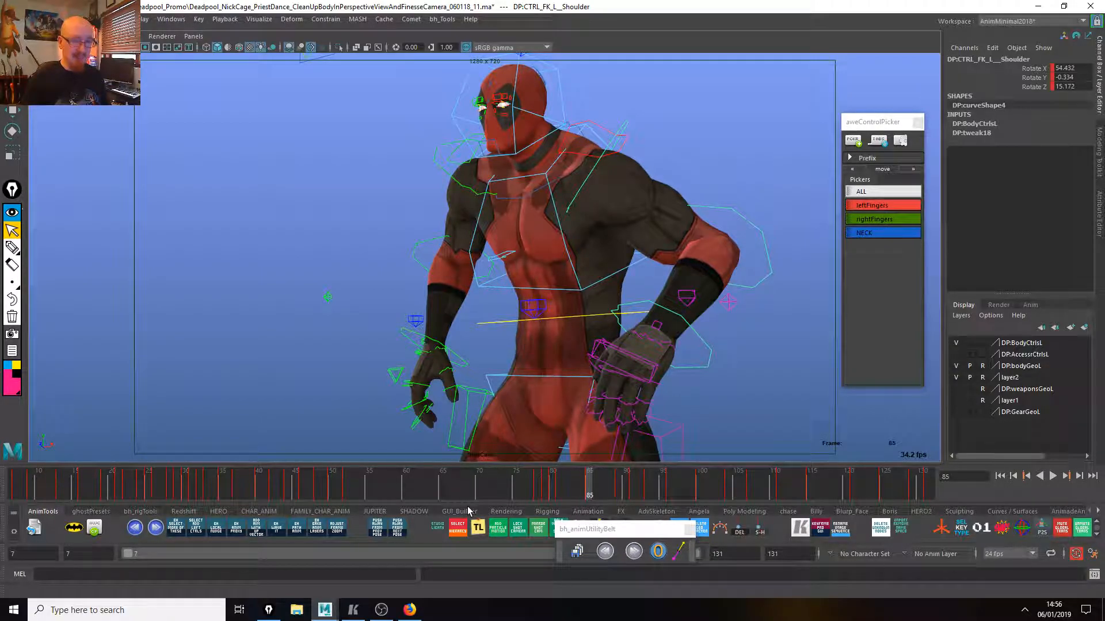
{"action": "left_click", "coordinate": [540, 490]}
{"action": "key", "text": "alt+v"}
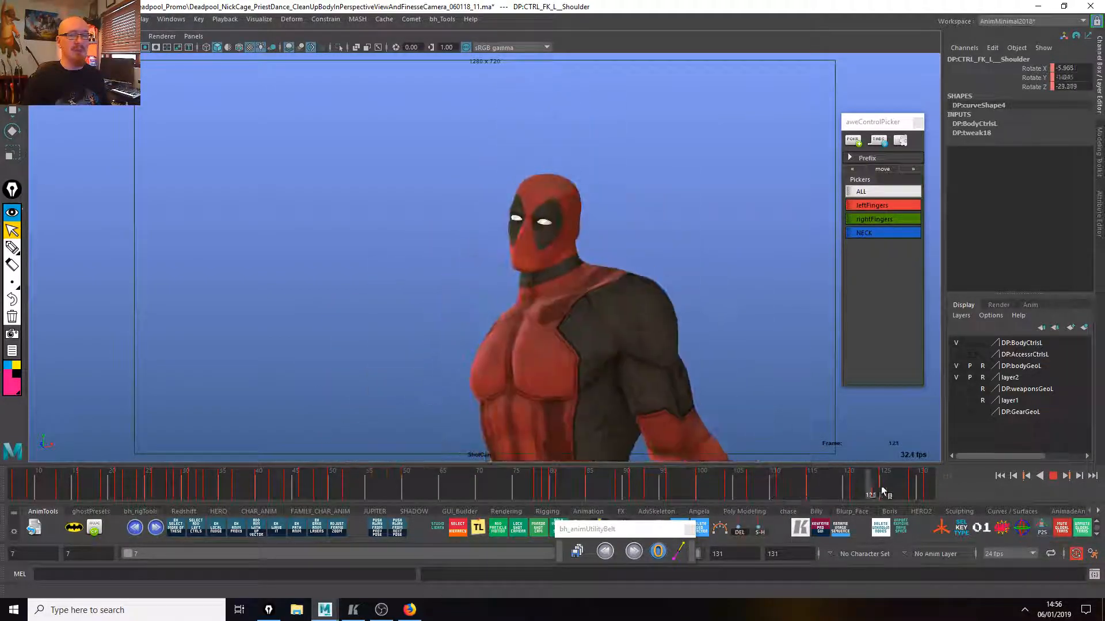
{"action": "left_click", "coordinate": [574, 486]}
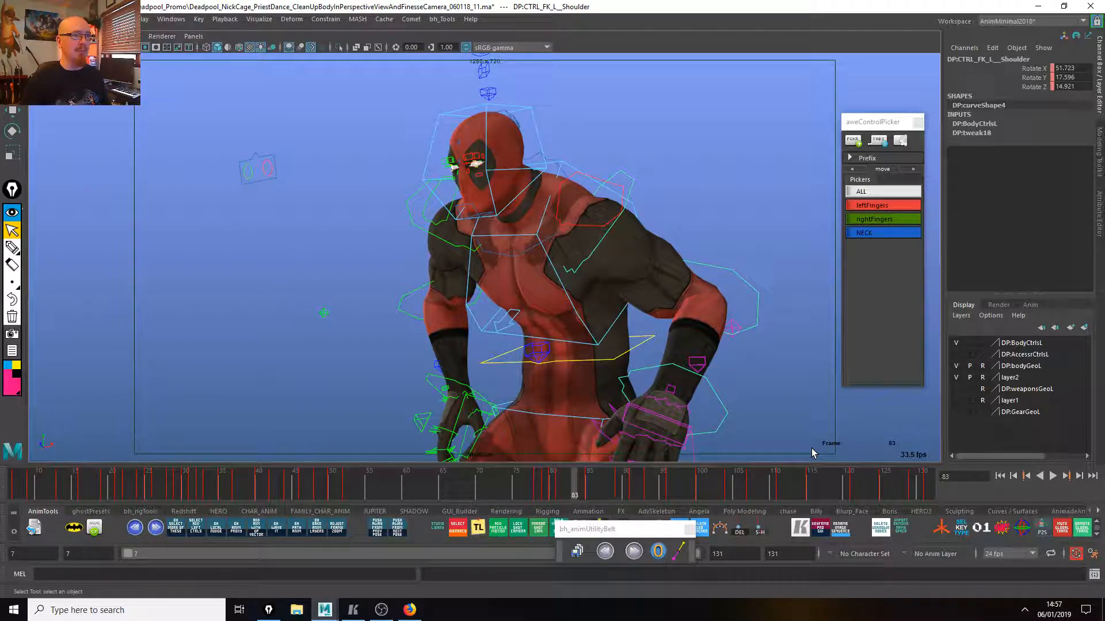
{"action": "key", "text": "alt+v"}
{"action": "left_click", "coordinate": [544, 494]}
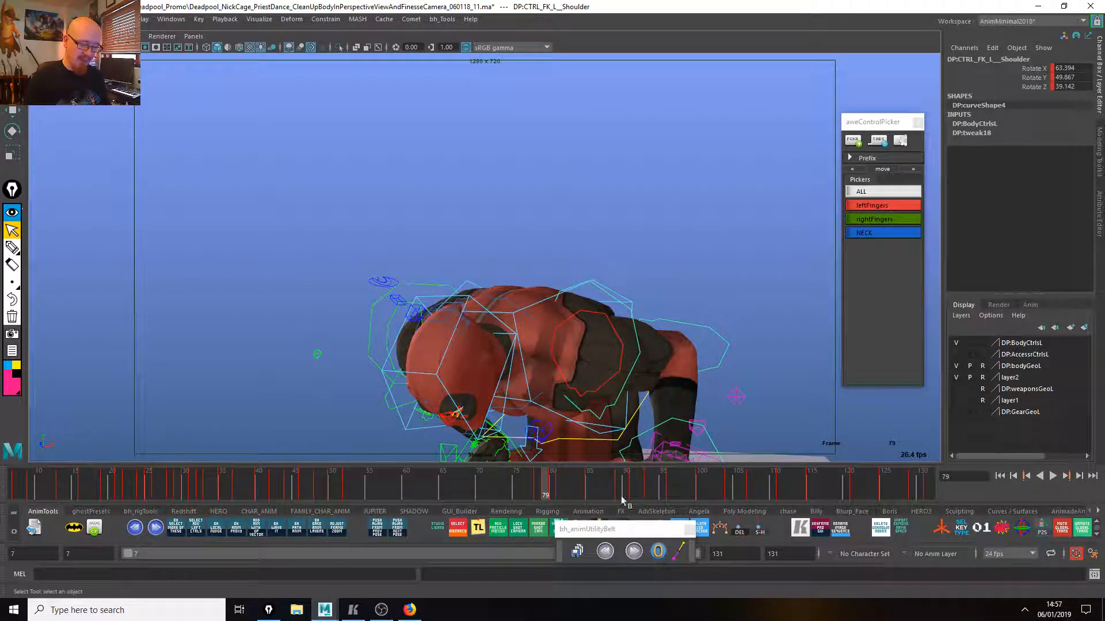
Select all controls, go to frame 115 and nudge their keys from that frame onward one frame later with bh_animUtilityBelt.
{"action": "left_click", "coordinate": [886, 183]}
{"action": "left_click_drag", "start_coordinate": [640, 478], "coordinate": [813, 491]}
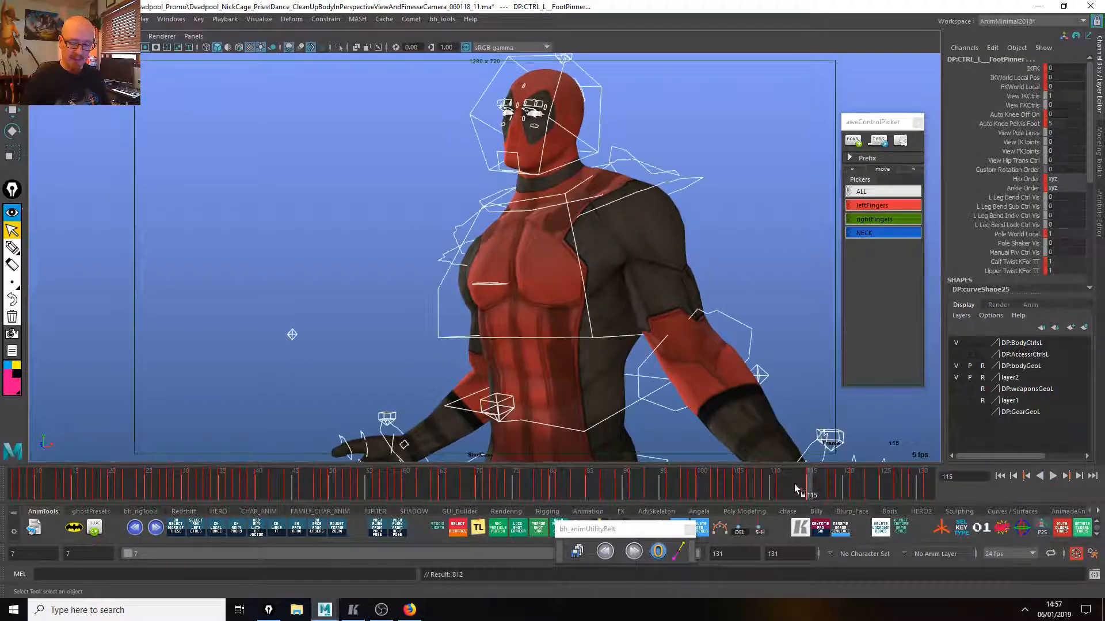
{"action": "left_click_drag", "start_coordinate": [626, 521], "coordinate": [793, 140]}
{"action": "left_click", "coordinate": [804, 221]}
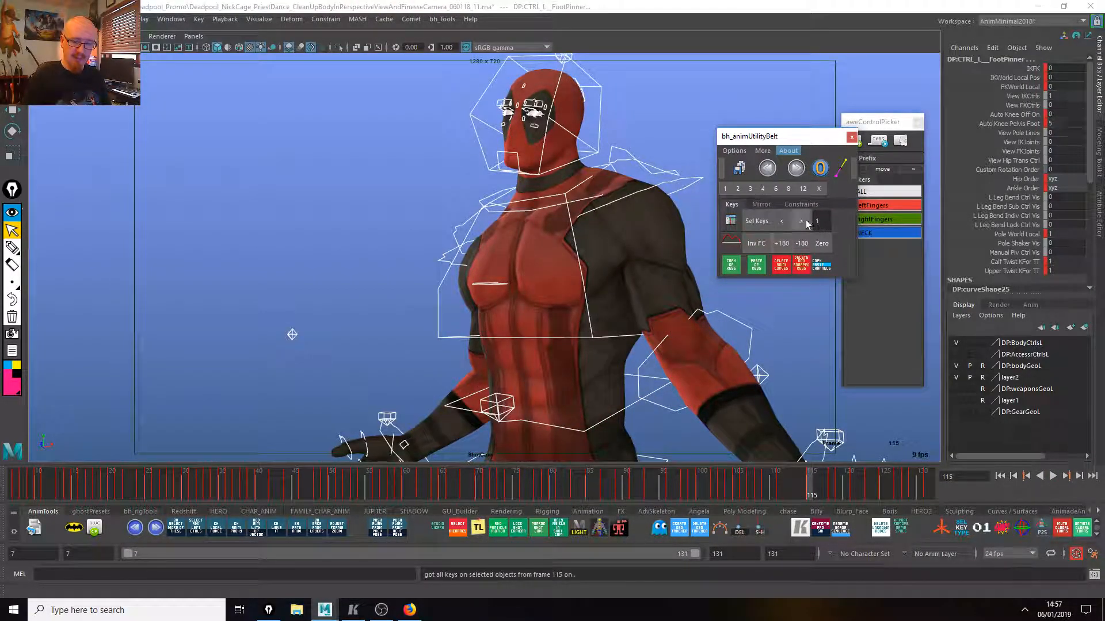
Nudge the selected keys from frame 115 onward forward by one frame three more times and play back the dance.
{"action": "left_click", "coordinate": [804, 221]}
{"action": "left_click", "coordinate": [804, 220]}
{"action": "left_click", "coordinate": [803, 220]}
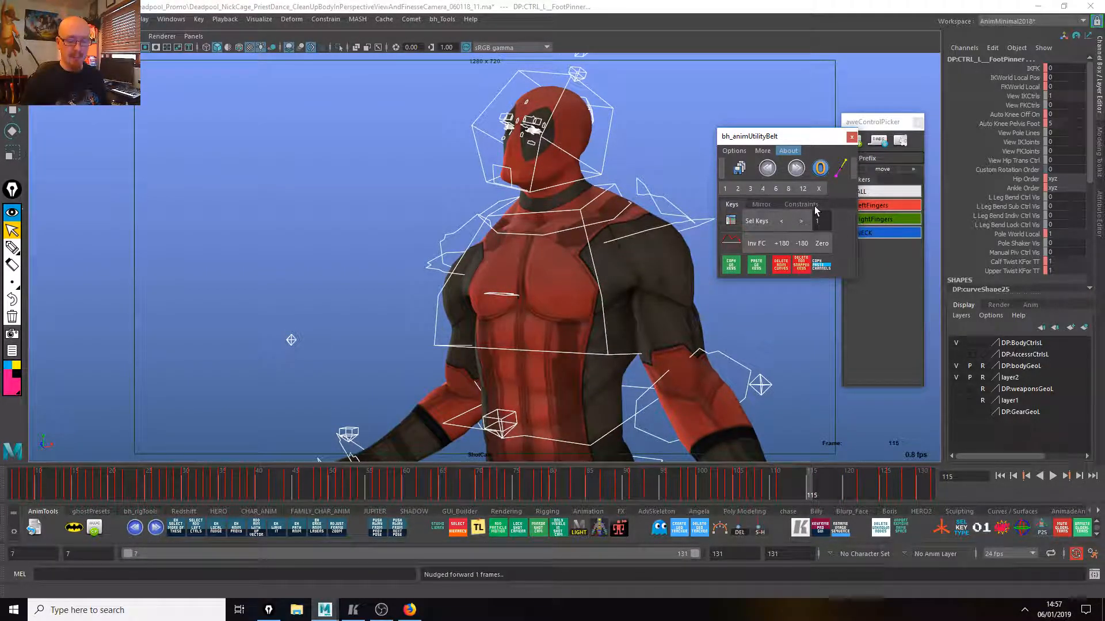
{"action": "left_click", "coordinate": [771, 493]}
{"action": "key", "text": "alt+v"}
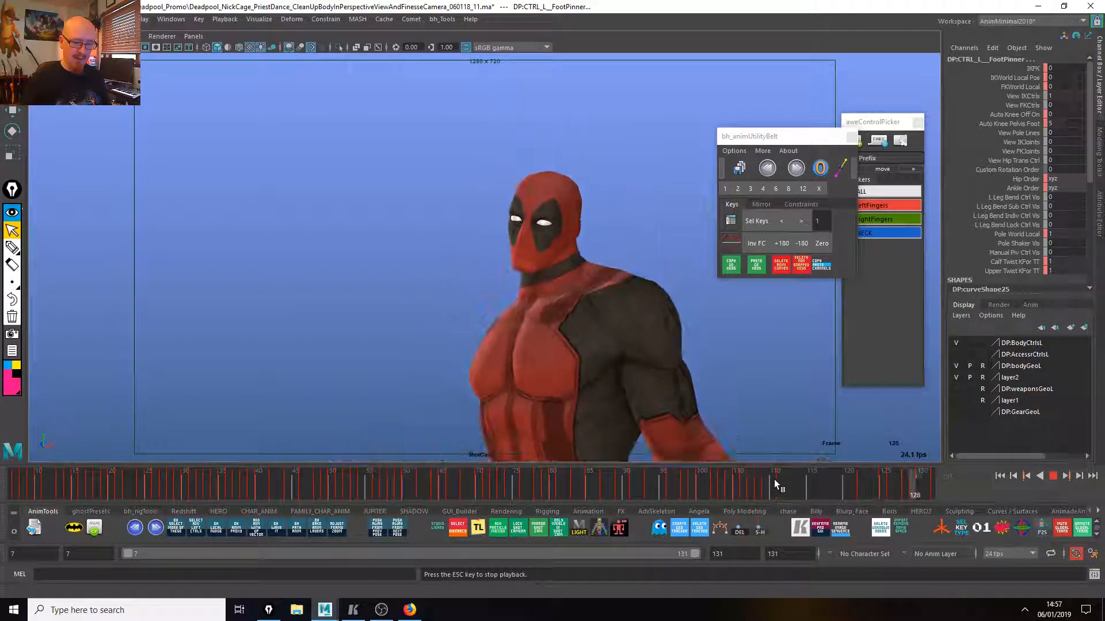
{"action": "key", "text": "Escape"}
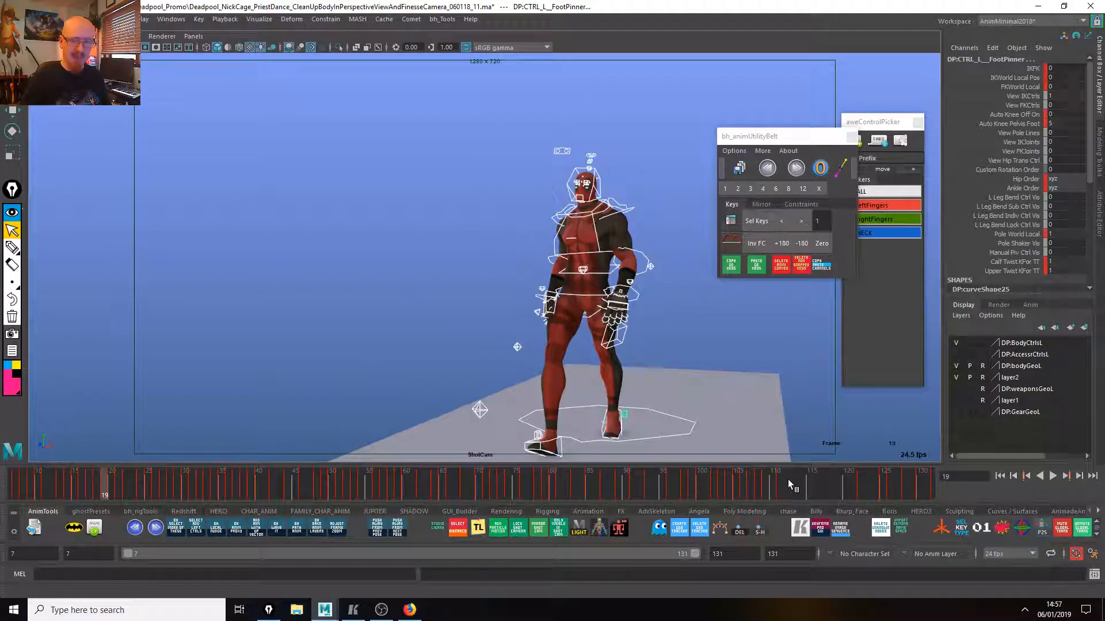
Go to frame 122, nudge the selected keys back by one frame twice and set the nudge amount to 5.
{"action": "left_click", "coordinate": [865, 480]}
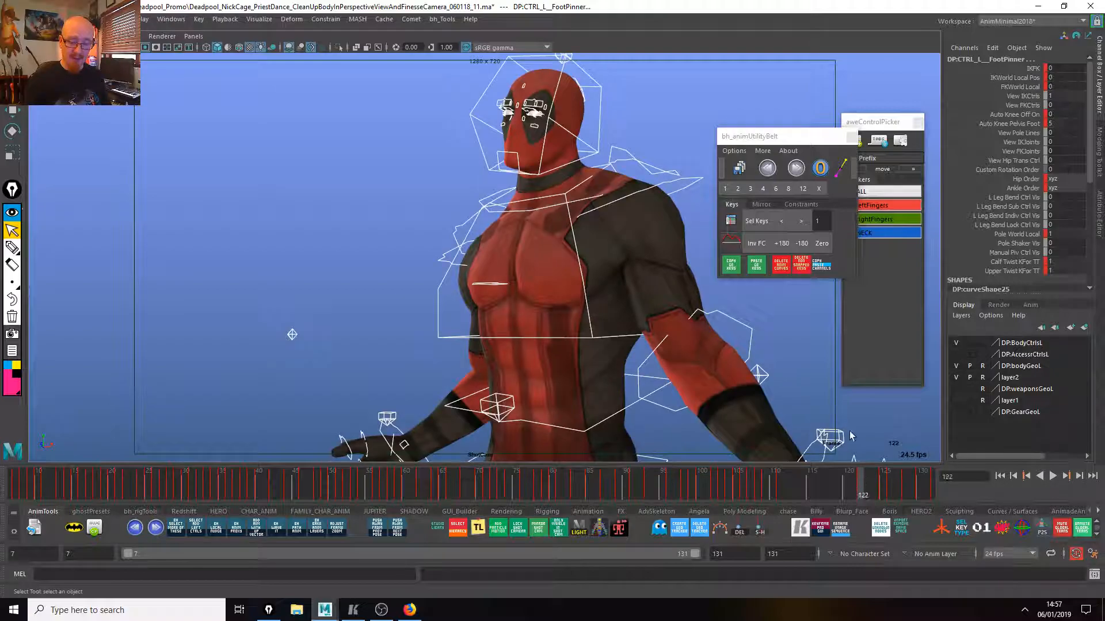
{"action": "left_click", "coordinate": [782, 221]}
{"action": "left_click", "coordinate": [783, 219]}
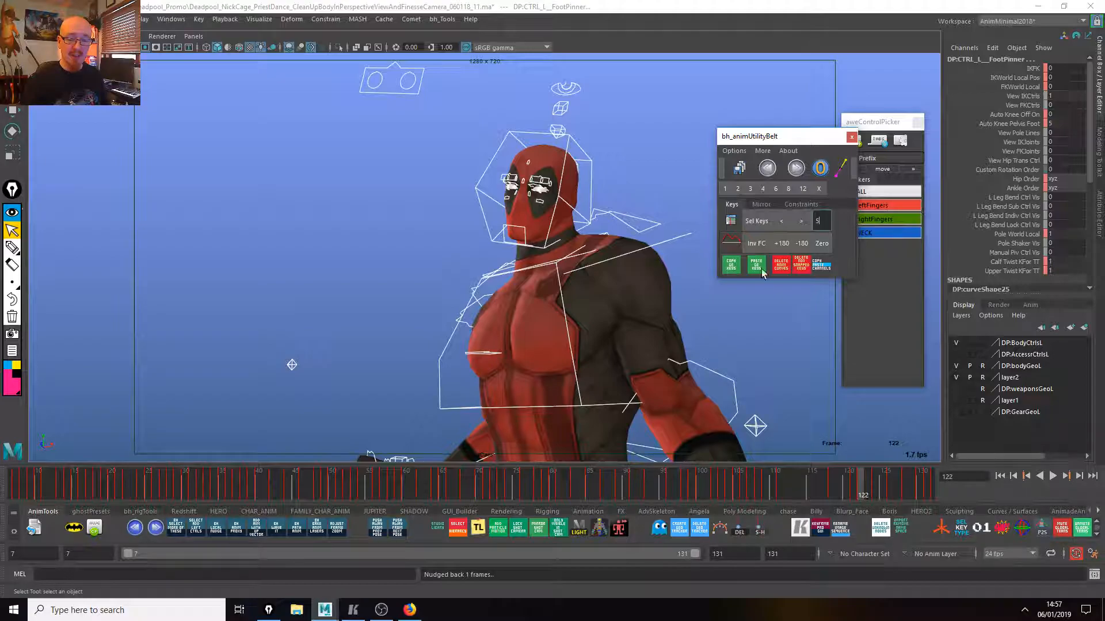
Inspect the selected keys of the late frames in the Dope Sheet and close it.
{"action": "left_click", "coordinate": [730, 220]}
{"action": "right_click_drag", "start_coordinate": [435, 299], "coordinate": [398, 339], "text": "alt"}
{"action": "middle_click_drag", "start_coordinate": [385, 340], "coordinate": [234, 336], "text": "alt"}
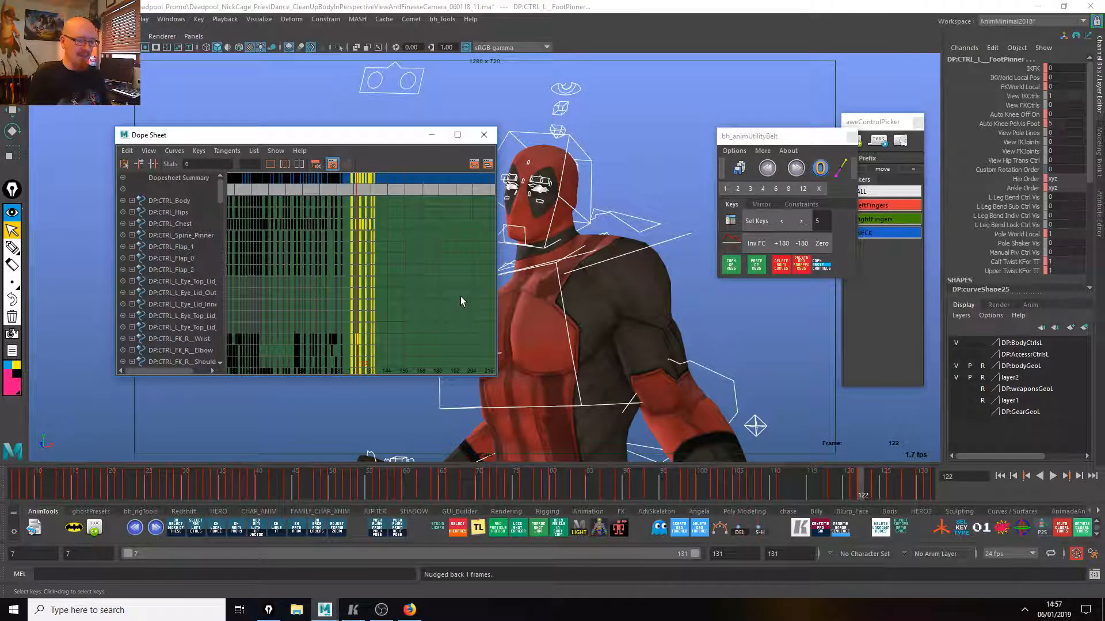
{"action": "right_click_drag", "start_coordinate": [432, 334], "coordinate": [431, 295], "text": "alt"}
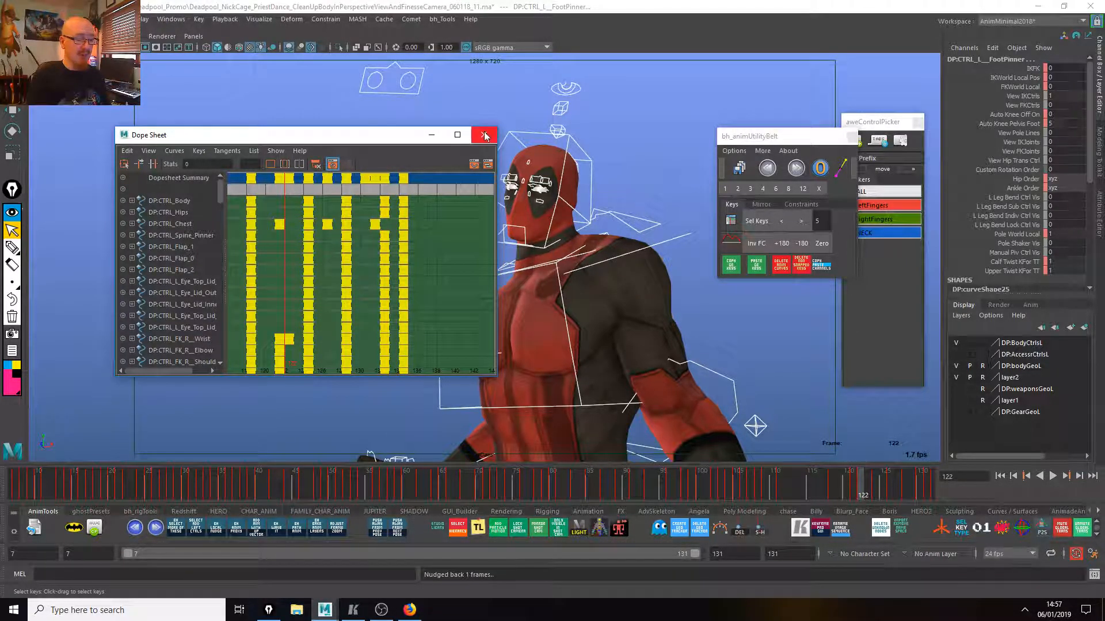
{"action": "left_click", "coordinate": [484, 135]}
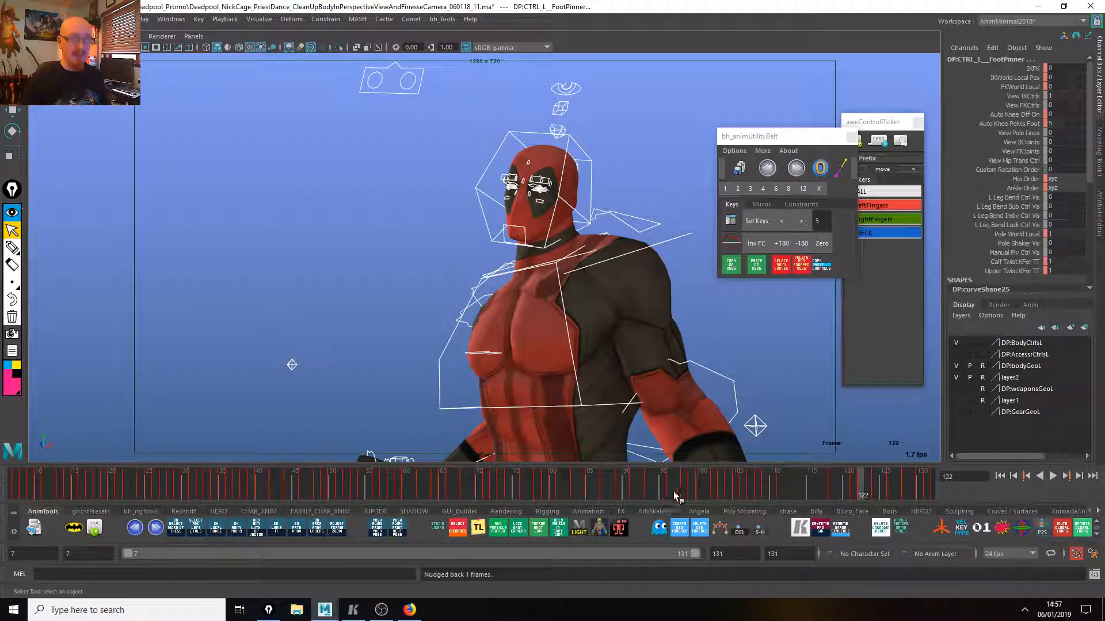
Try moving the controls' keys around frame 122 in the Graph Editor, undo the move and clear the selection.
{"action": "key", "text": "ctrl+g"}
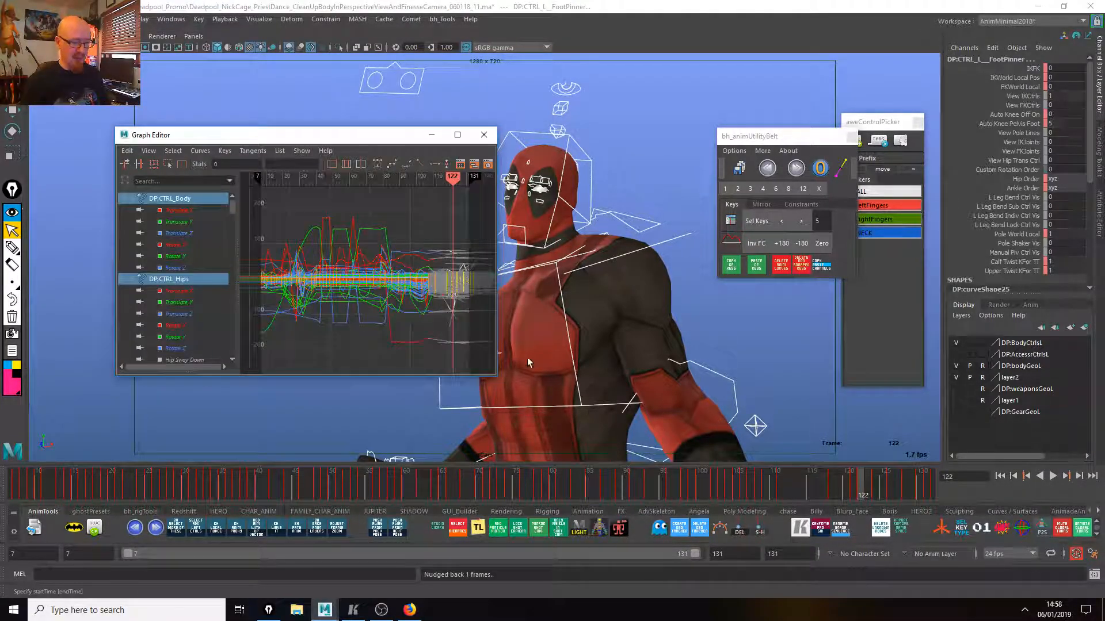
{"action": "middle_click_drag", "start_coordinate": [379, 310], "coordinate": [316, 313], "text": "alt"}
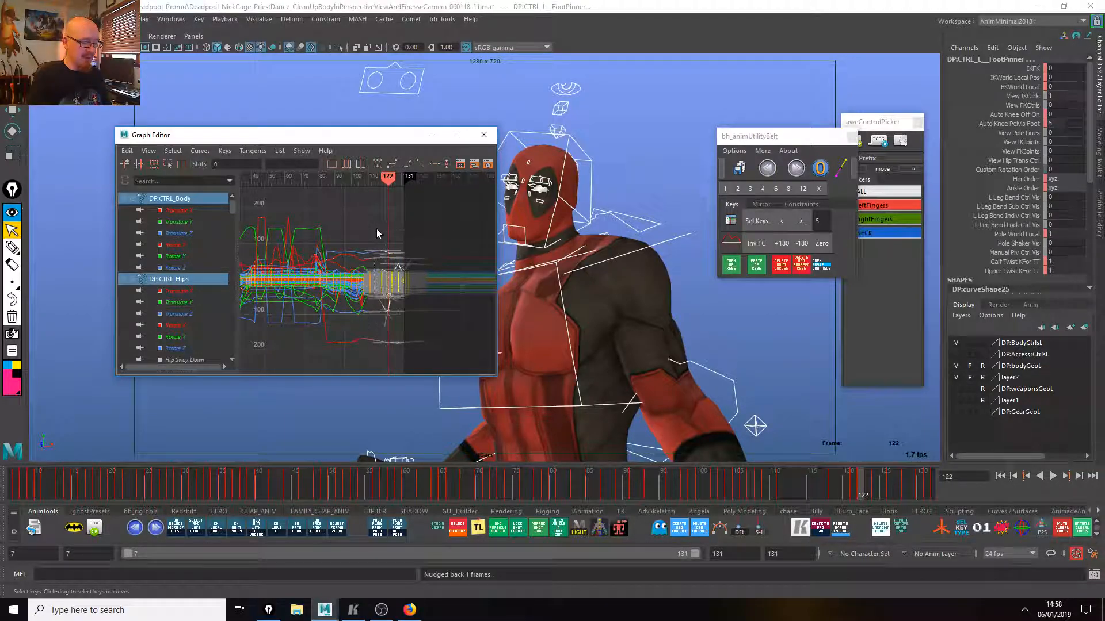
{"action": "left_click_drag", "start_coordinate": [375, 228], "coordinate": [386, 279]}
{"action": "middle_click_drag", "start_coordinate": [385, 279], "coordinate": [513, 271]}
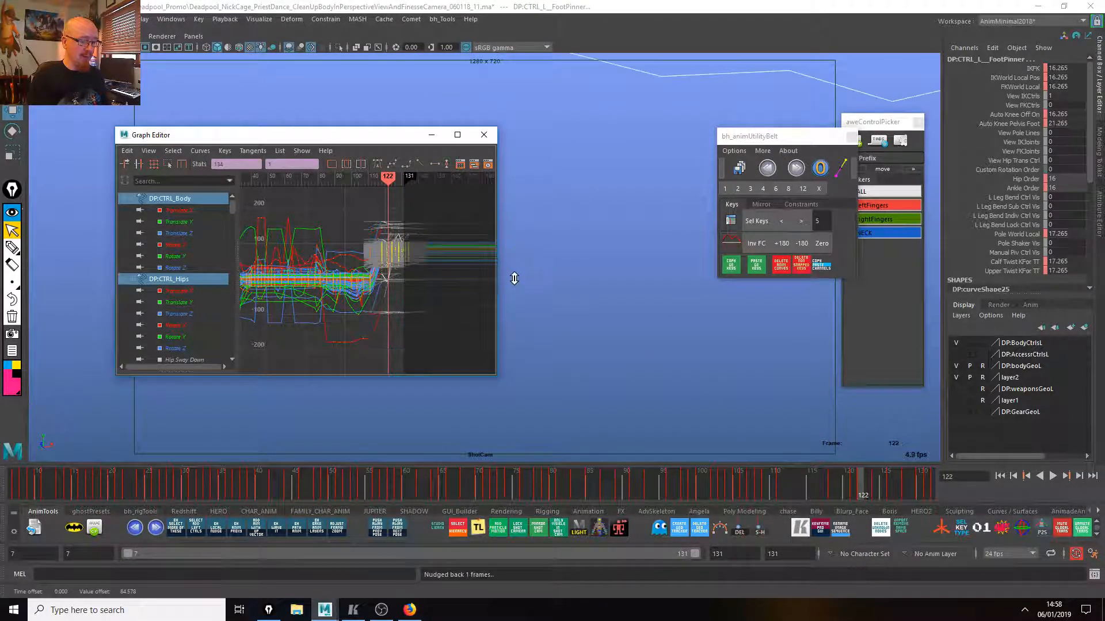
{"action": "key", "text": "ctrl+z"}
{"action": "left_click", "coordinate": [748, 310]}
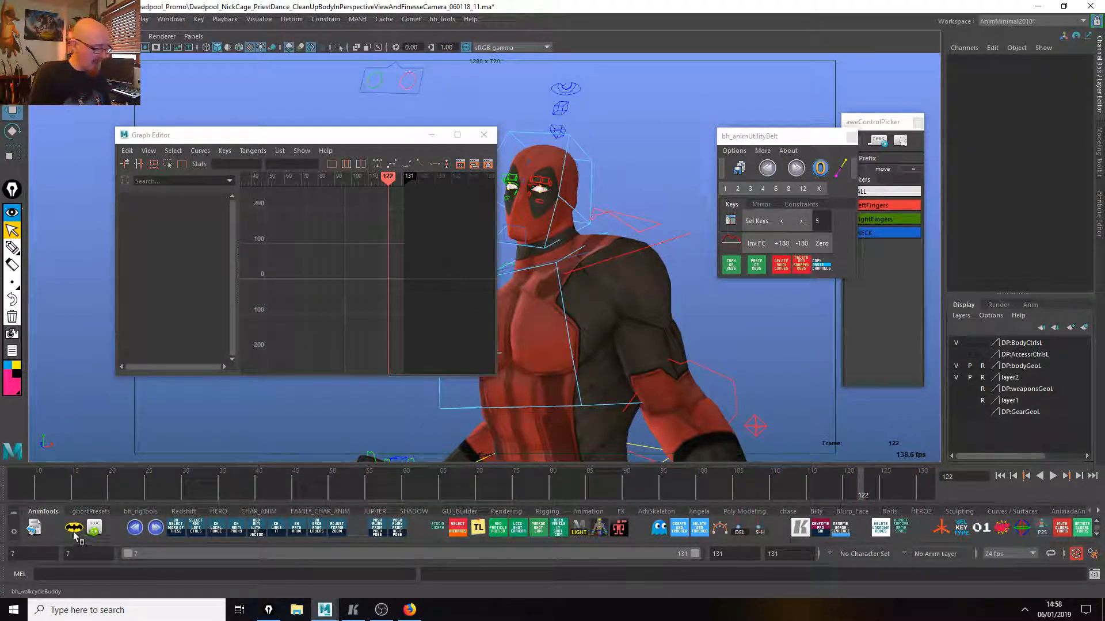
Close the Graph Editor and play and scrub the dance, stopping at frame 103.
{"action": "left_click", "coordinate": [33, 528]}
{"action": "left_click", "coordinate": [399, 225]}
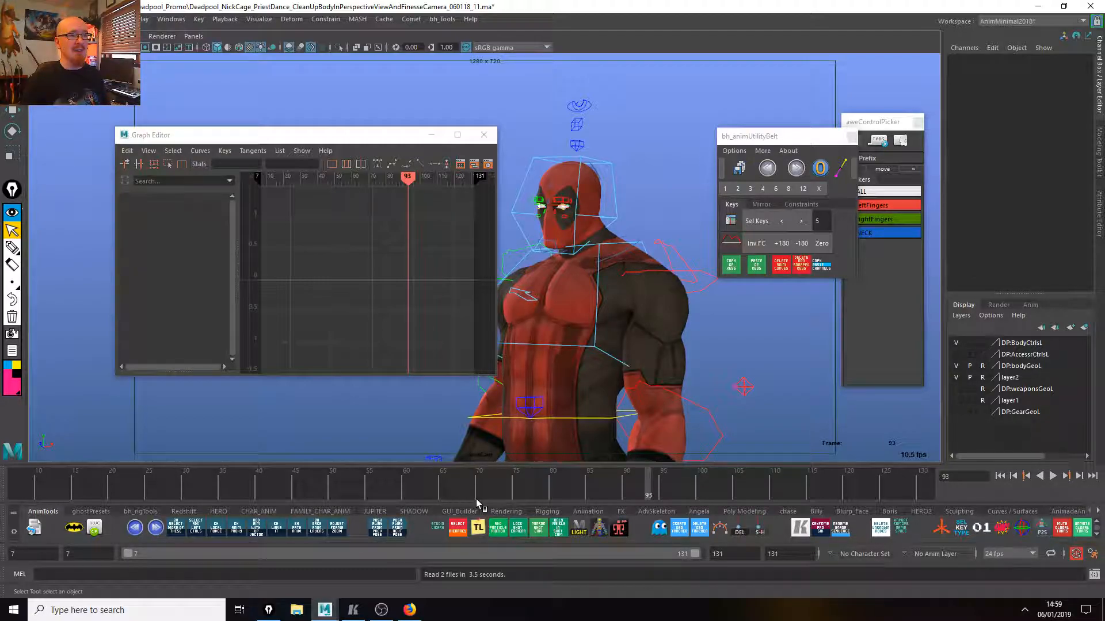
{"action": "left_click", "coordinate": [484, 134]}
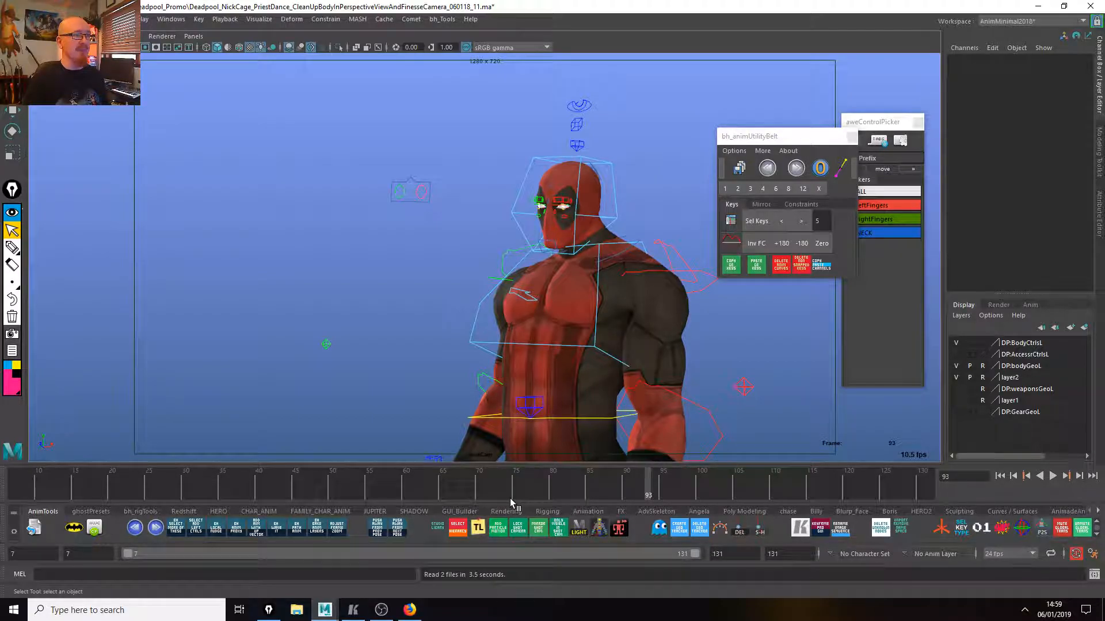
{"action": "key", "text": "alt+v"}
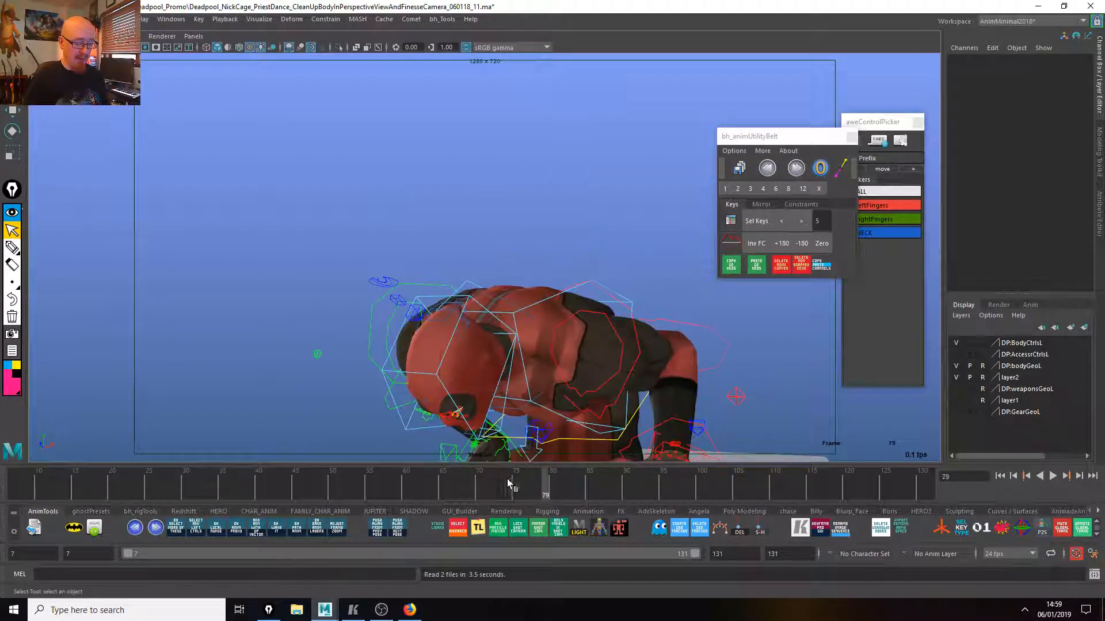
{"action": "mouse_move", "coordinate": [661, 482]}
{"action": "left_mouse_down"}
{"action": "mouse_move", "coordinate": [615, 484]}
{"action": "mouse_move", "coordinate": [751, 485]}
{"action": "mouse_move", "coordinate": [719, 482]}
{"action": "left_mouse_up"}
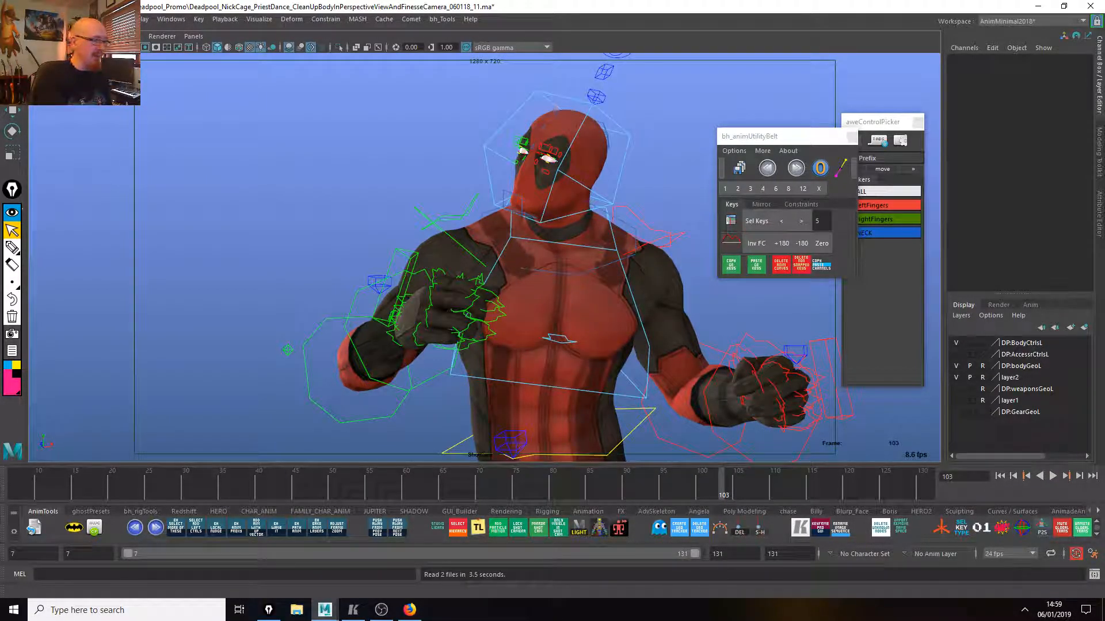
Create a polygon cube and raise it to about 12.4 in Y.
{"action": "left_click", "coordinate": [55, 19]}
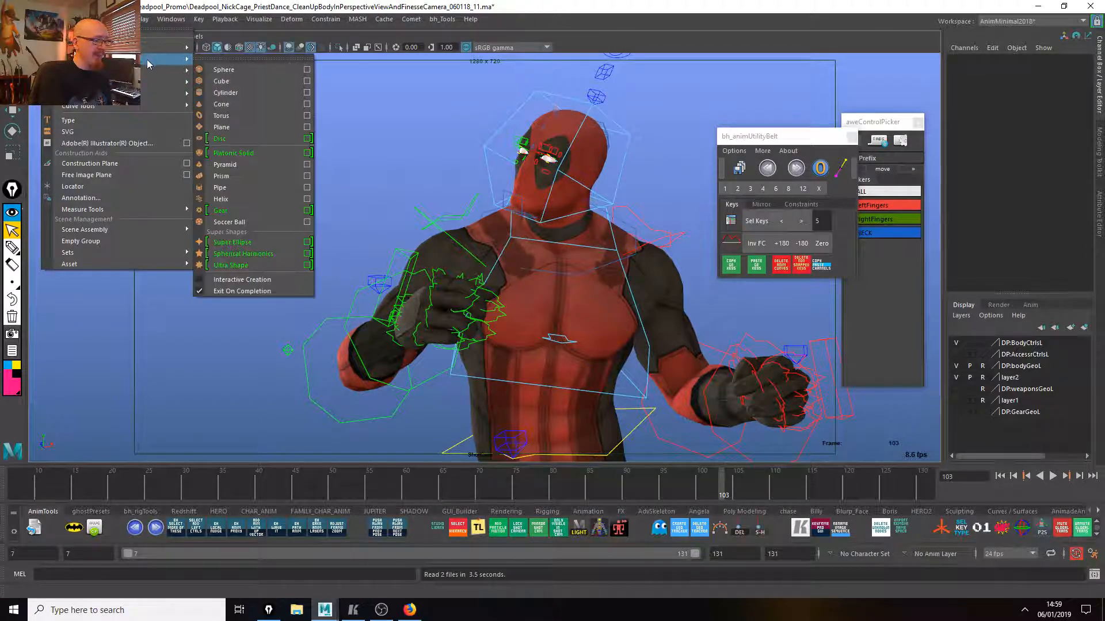
{"action": "left_click", "coordinate": [249, 79]}
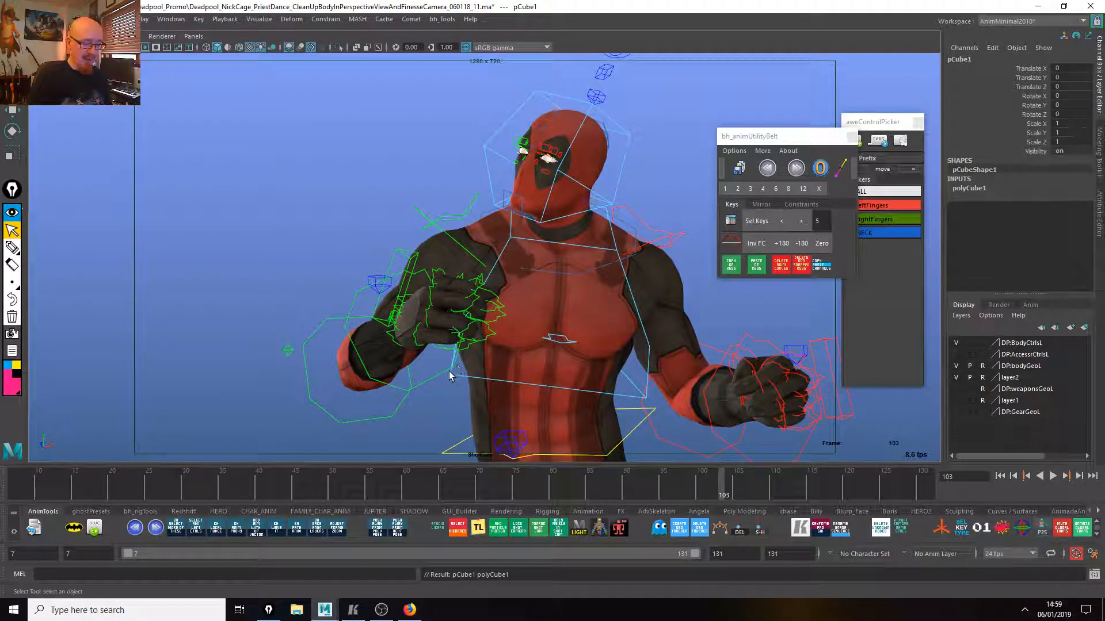
{"action": "key", "text": "w"}
{"action": "key", "text": "alt+p"}
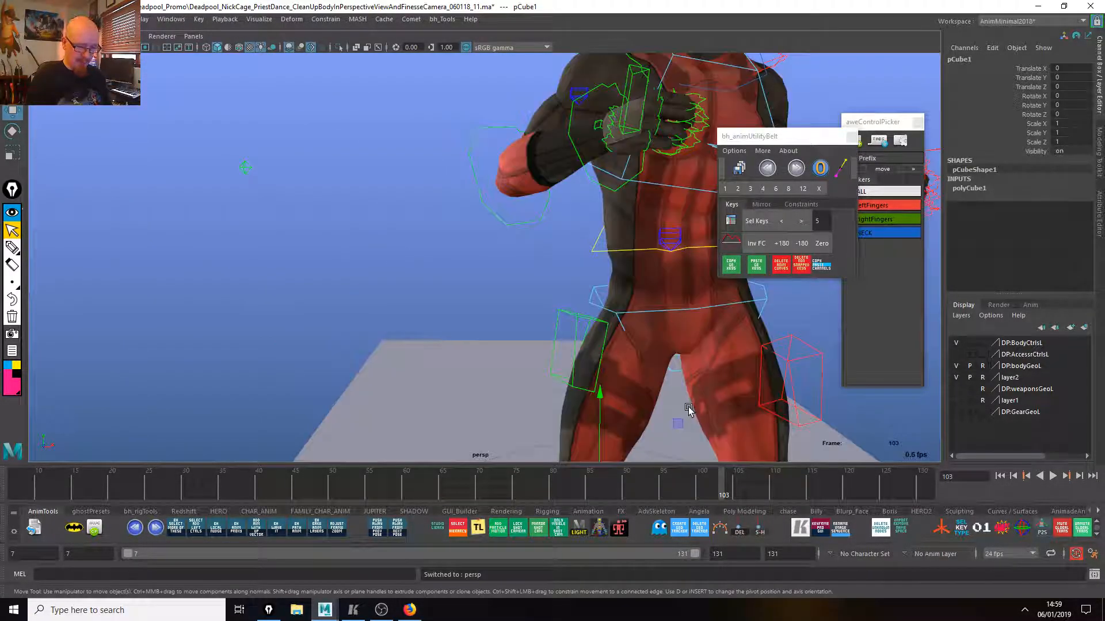
{"action": "key", "text": "space"}
{"action": "key", "text": "alt+s"}
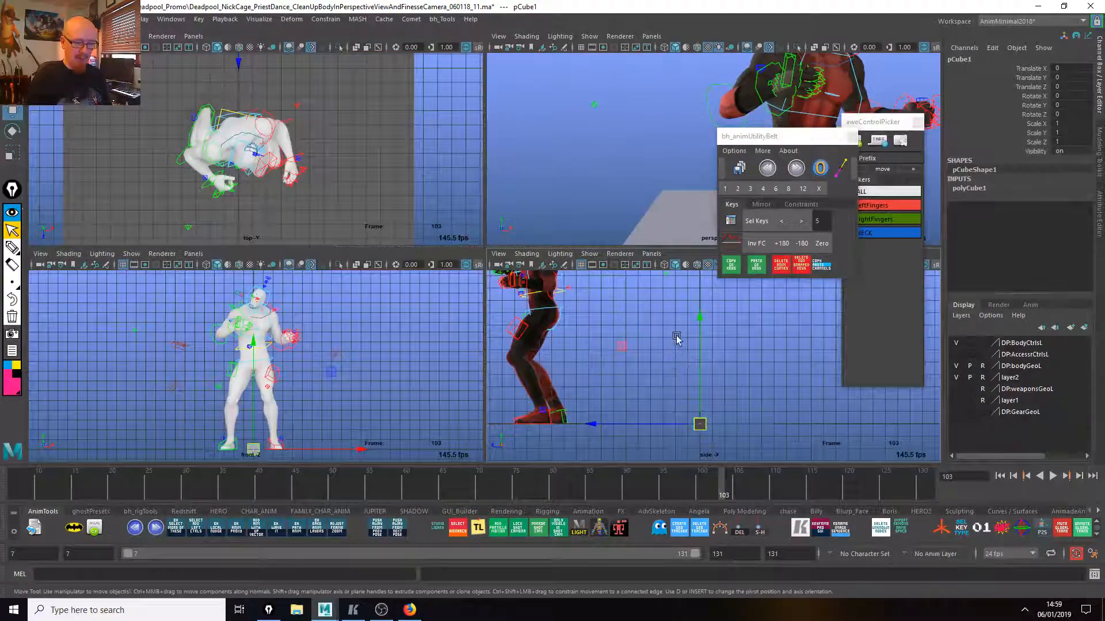
{"action": "key", "text": "space"}
{"action": "key", "text": "space"}
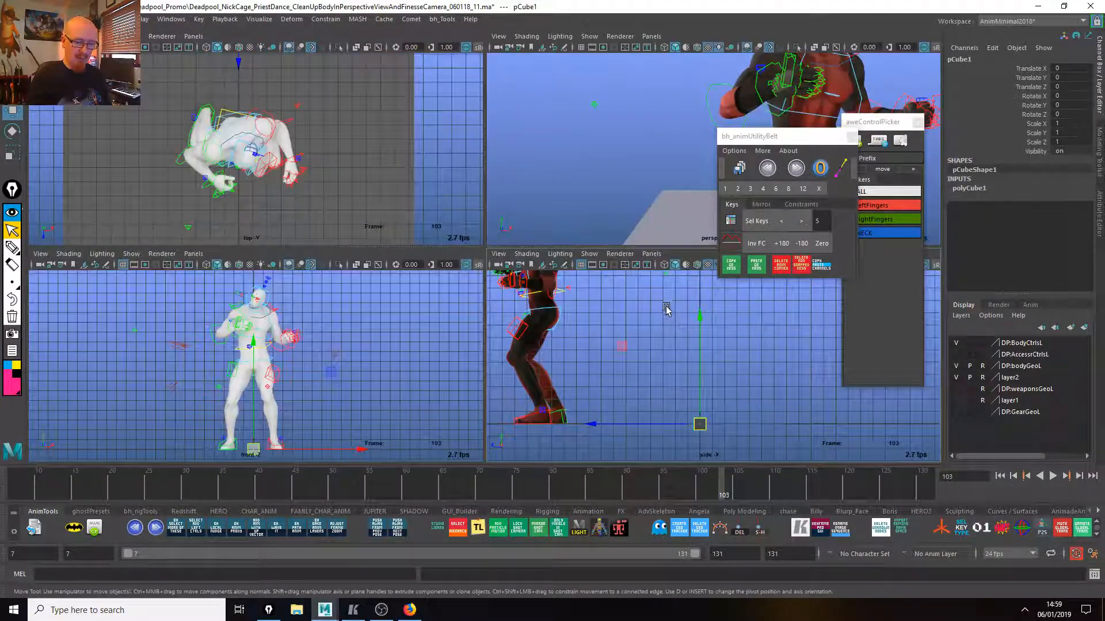
{"action": "key", "text": "space"}
{"action": "right_click_drag", "start_coordinate": [679, 193], "coordinate": [584, 403], "text": "alt"}
{"action": "left_click_drag", "start_coordinate": [557, 302], "coordinate": [556, 103]}
{"action": "left_click_drag", "start_coordinate": [635, 215], "coordinate": [670, 225], "text": "alt"}
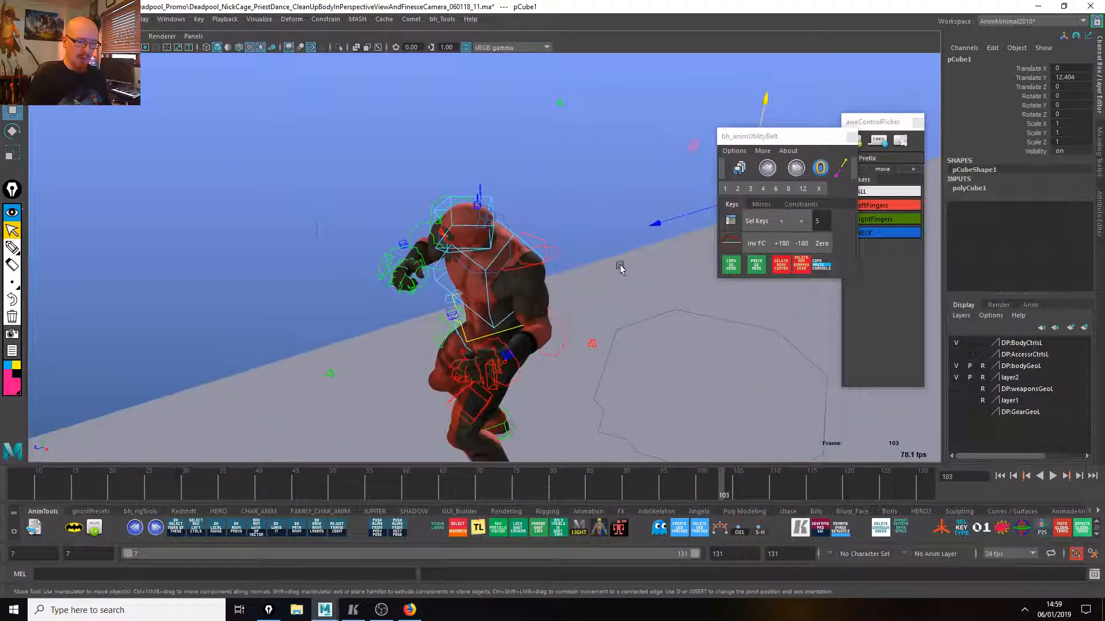
Move the cube to the character's right hand and scale it to about 0.432 in X and Z and 1.112 in Y.
{"action": "left_click_drag", "start_coordinate": [615, 270], "coordinate": [458, 350]}
{"action": "mouse_move", "coordinate": [485, 244]}
{"action": "left_mouse_down"}
{"action": "mouse_move", "coordinate": [485, 219]}
{"action": "mouse_move", "coordinate": [485, 235]}
{"action": "left_mouse_up"}
{"action": "left_click_drag", "start_coordinate": [472, 288], "coordinate": [449, 303], "text": "alt"}
{"action": "key", "text": "r"}
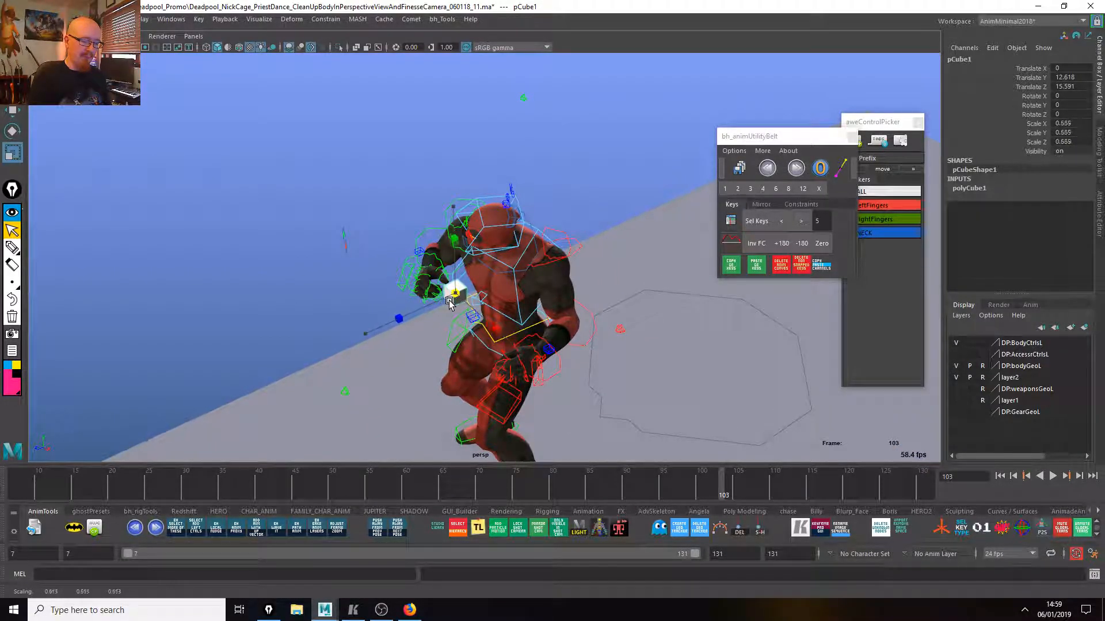
{"action": "left_click_drag", "start_coordinate": [455, 207], "coordinate": [460, 93]}
{"action": "key", "text": "w"}
{"action": "left_click_drag", "start_coordinate": [451, 288], "coordinate": [494, 276]}
{"action": "right_click_drag", "start_coordinate": [495, 276], "coordinate": [638, 362], "text": "alt"}
Rotate the cube about -12 degrees in Z and fine-tune its position inside the right fist to about Y 12.87, Z 16.1.
{"action": "key", "text": "e"}
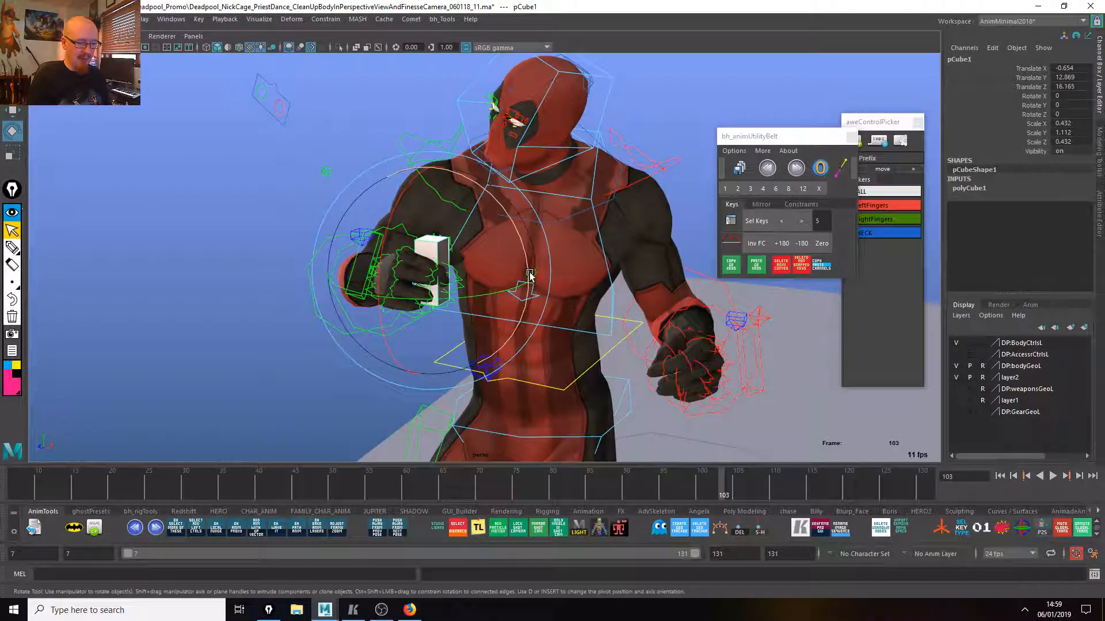
{"action": "left_click_drag", "start_coordinate": [527, 271], "coordinate": [528, 297]}
{"action": "key", "text": "w"}
{"action": "left_click", "coordinate": [432, 223]}
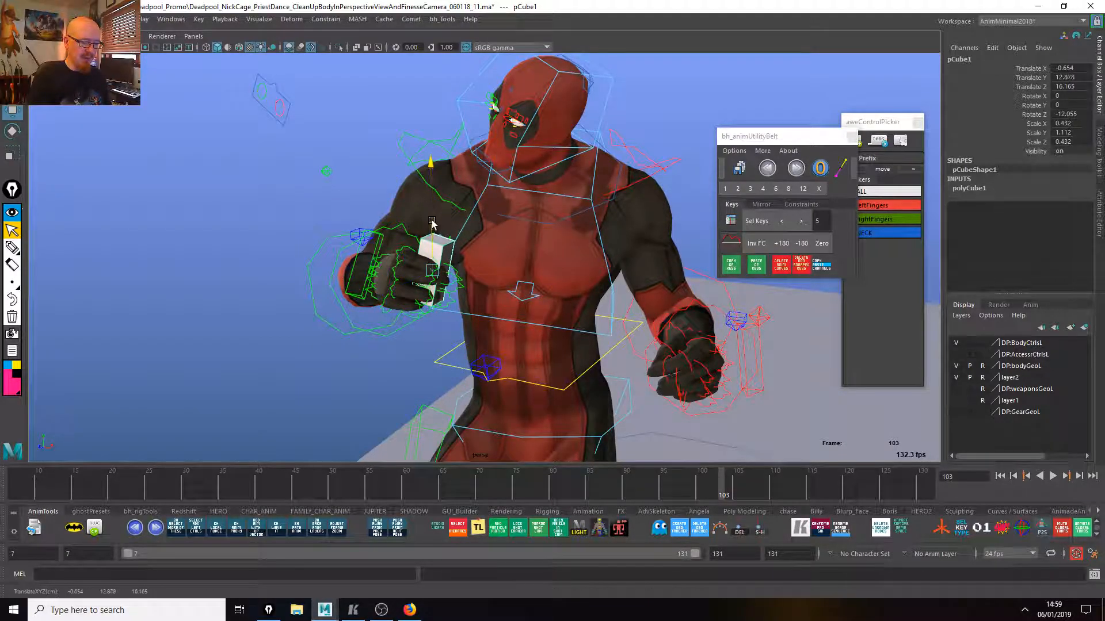
{"action": "left_click_drag", "start_coordinate": [410, 279], "coordinate": [412, 278]}
{"action": "left_click_drag", "start_coordinate": [517, 291], "coordinate": [544, 302], "text": "alt"}
{"action": "right_click_drag", "start_coordinate": [545, 302], "coordinate": [806, 400], "text": "alt"}
{"action": "left_click_drag", "start_coordinate": [806, 400], "coordinate": [768, 408], "text": "alt"}
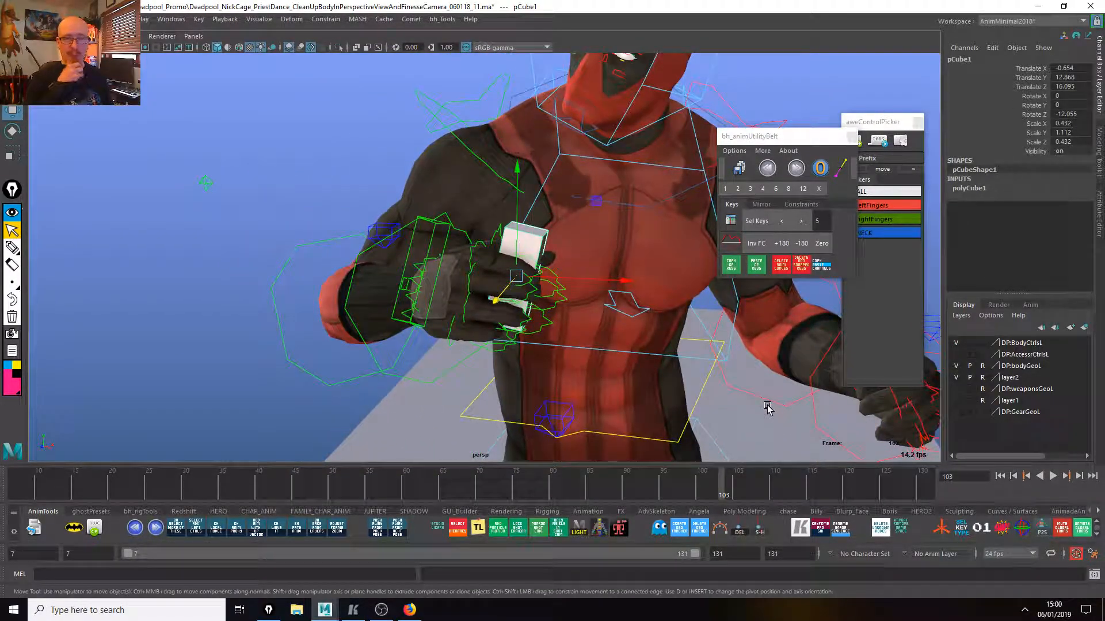
{"action": "left_click_drag", "start_coordinate": [808, 426], "coordinate": [771, 426], "text": "alt"}
{"action": "mouse_move", "coordinate": [771, 426]}
{"action": "right_mouse_down", "text": "alt"}
{"action": "mouse_move", "coordinate": [784, 421]}
{"action": "mouse_move", "coordinate": [763, 422]}
{"action": "right_mouse_up", "text": "alt"}
Constrain the cube to the right index finger control with the Parent Const+Key script.
{"action": "left_click", "coordinate": [370, 401]}
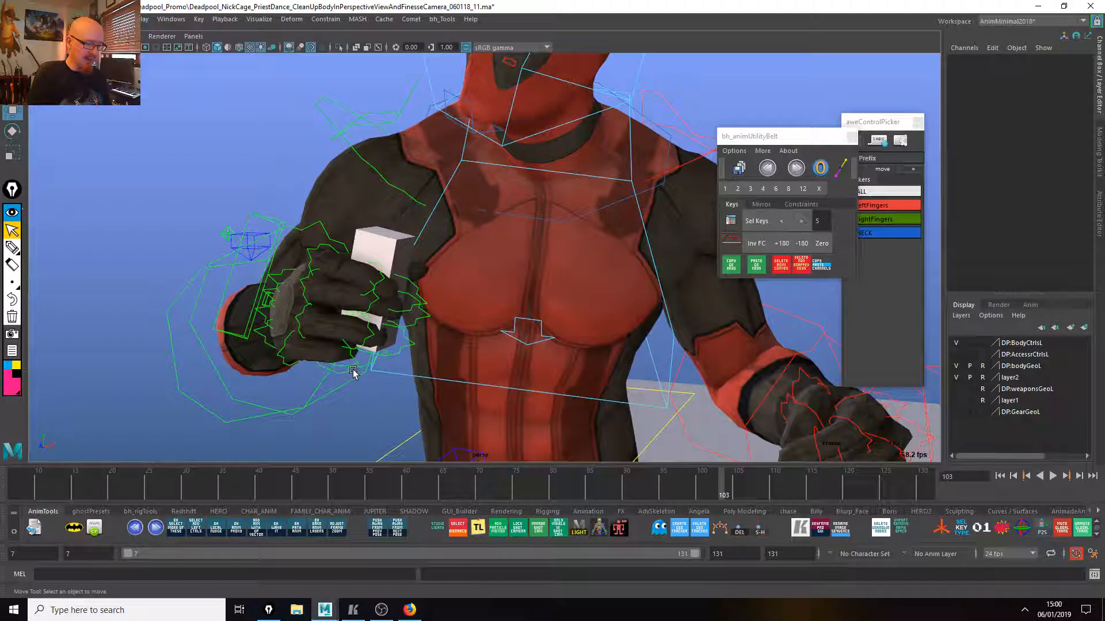
{"action": "left_click", "coordinate": [309, 251]}
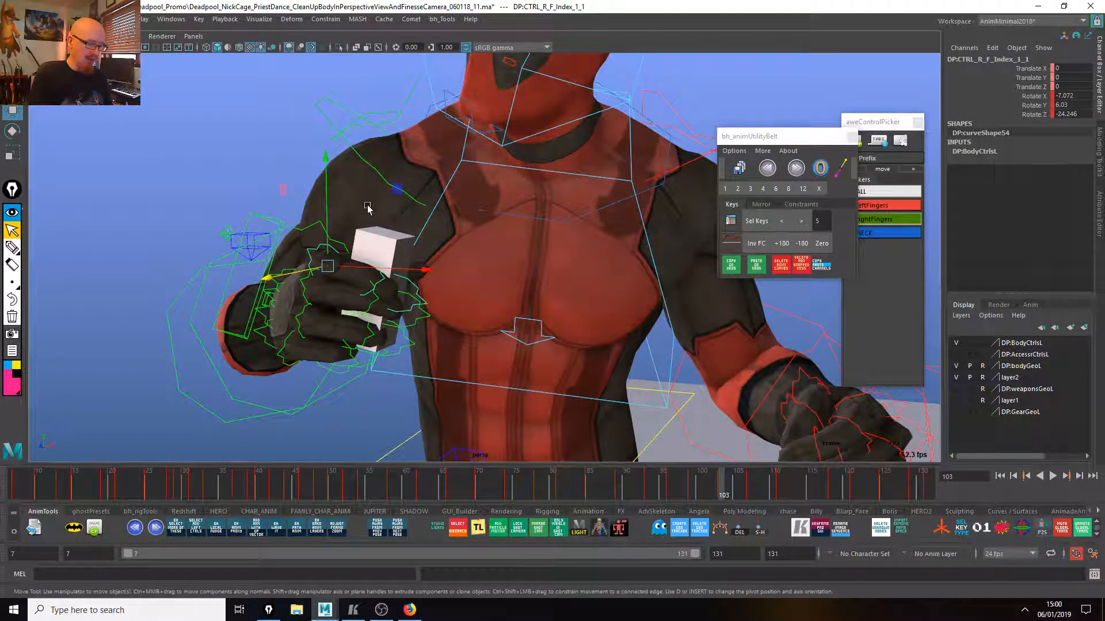
{"action": "left_click", "coordinate": [391, 243]}
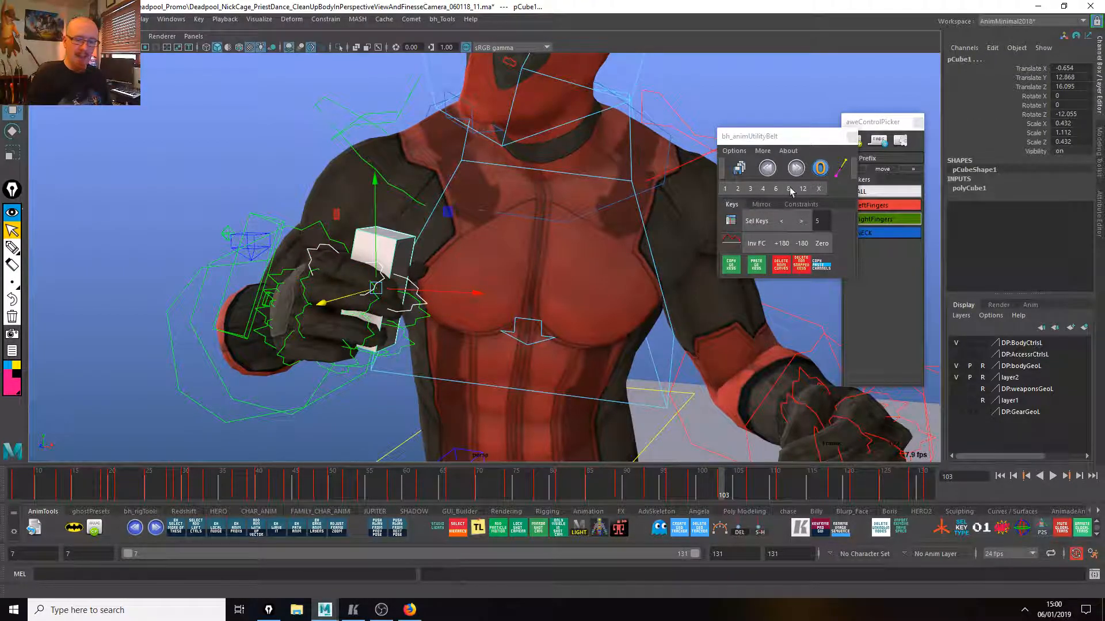
{"action": "left_click", "coordinate": [805, 204]}
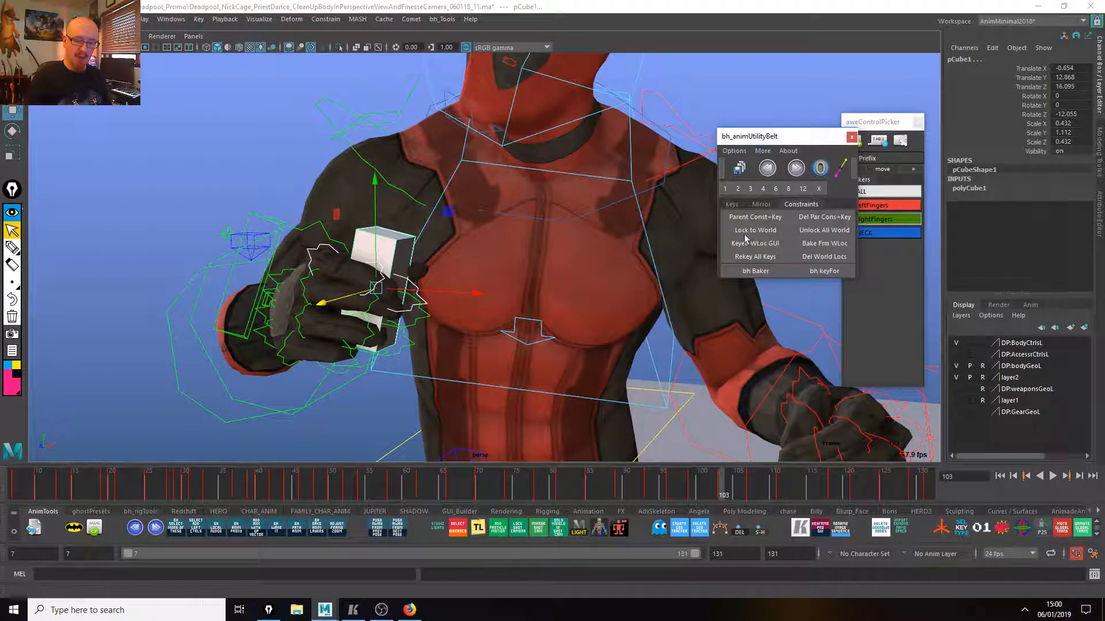
{"action": "left_click", "coordinate": [758, 217]}
Play and scrub the dance to check how the cube follows the hand, comparing the perspective, Mirrored_ShotCam and ShotCam views.
{"action": "left_click", "coordinate": [732, 497]}
{"action": "key", "text": "alt+v"}
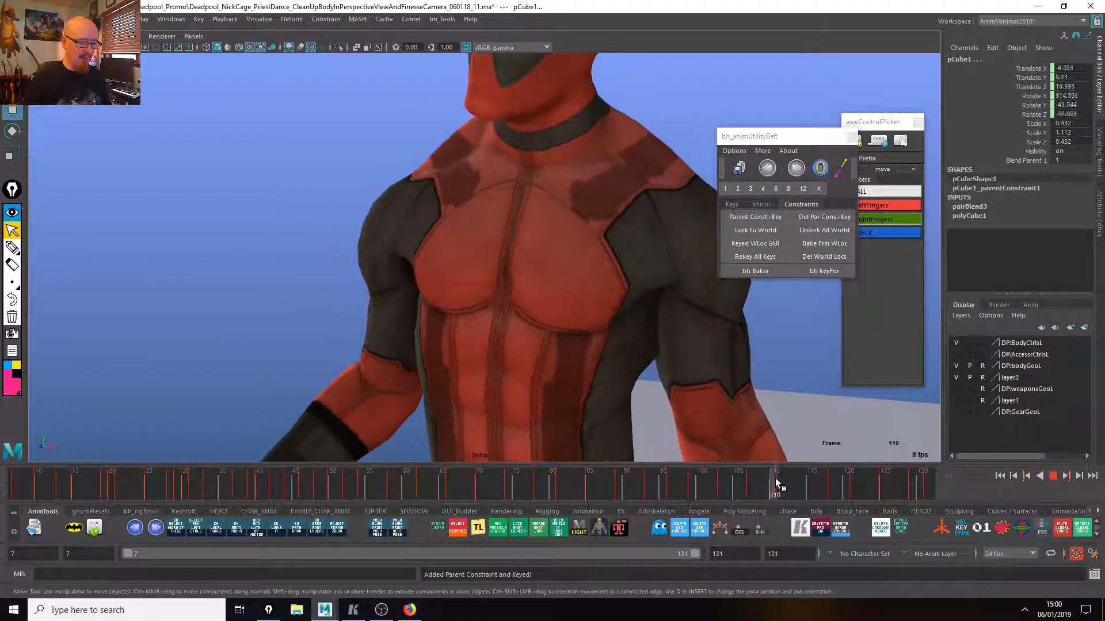
{"action": "left_click", "coordinate": [682, 484]}
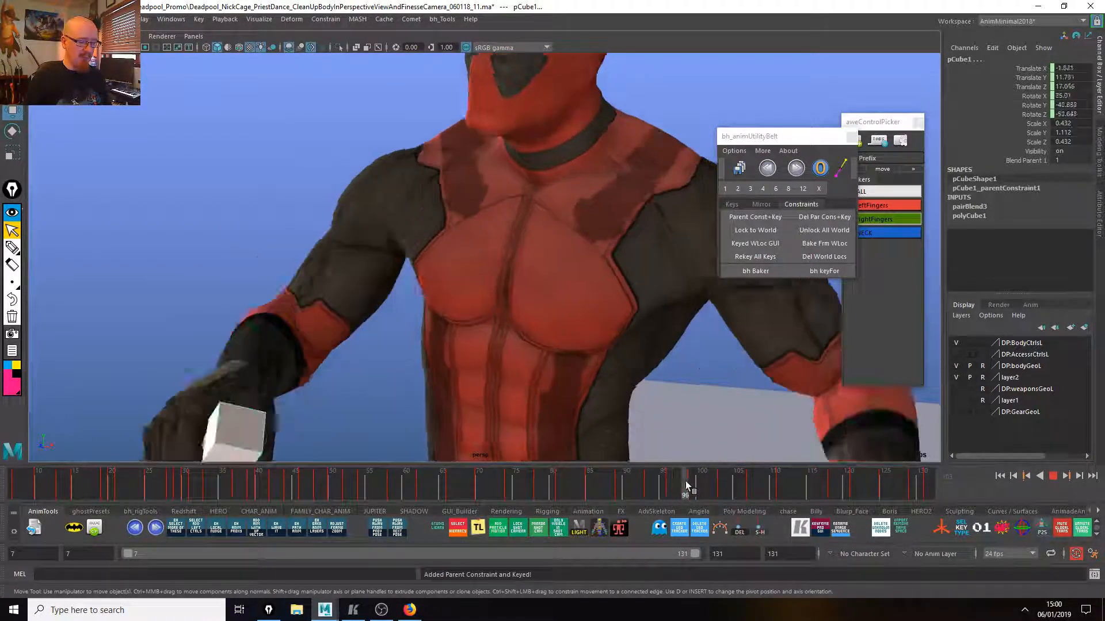
{"action": "left_click", "coordinate": [665, 487]}
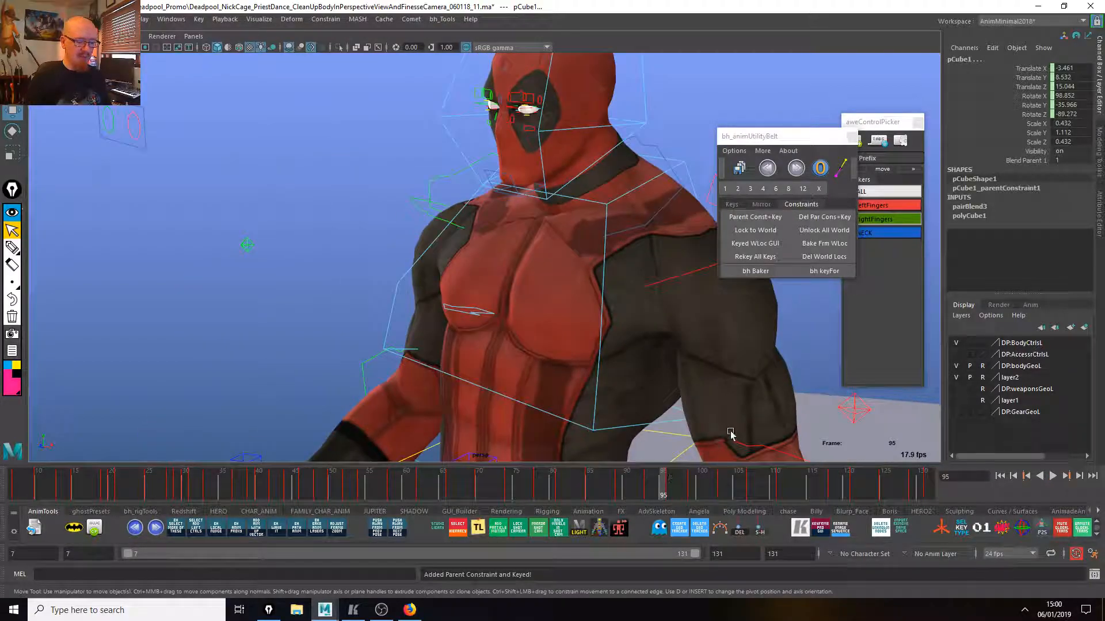
{"action": "scroll", "coordinate": [728, 435], "scroll_direction": "down", "scroll_amount": 3}
{"action": "mouse_move", "coordinate": [728, 435]}
{"action": "left_mouse_down", "text": "alt"}
{"action": "mouse_move", "coordinate": [733, 409]}
{"action": "mouse_move", "coordinate": [719, 448]}
{"action": "left_mouse_up", "text": "alt"}
{"action": "left_click_drag", "start_coordinate": [679, 495], "coordinate": [597, 487]}
{"action": "key", "text": "ctrl+m"}
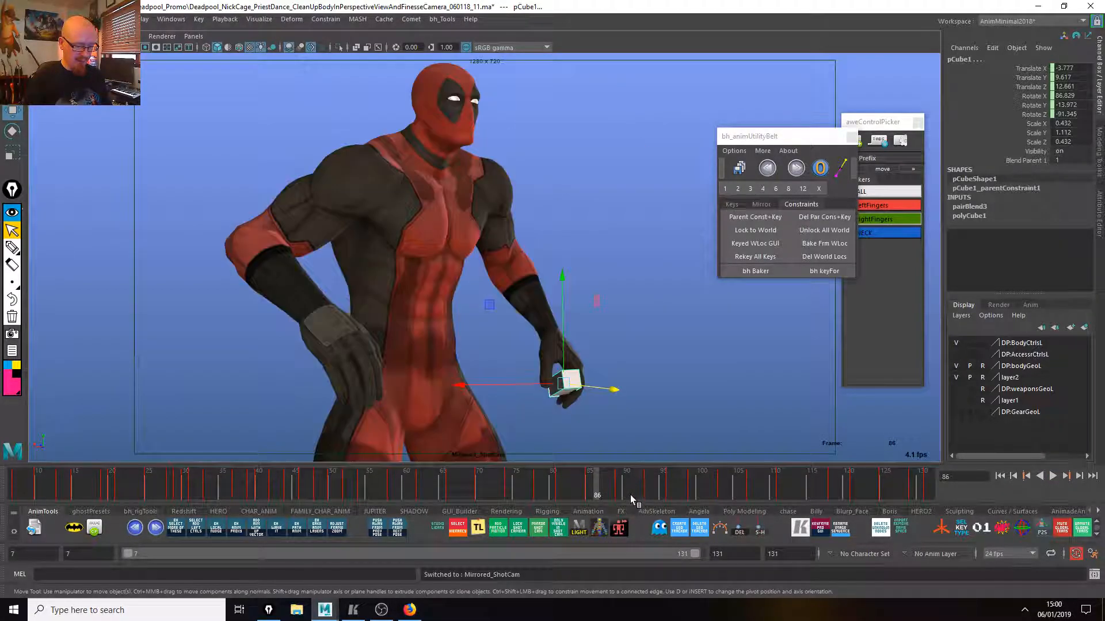
{"action": "key", "text": "ctrl+m"}
{"action": "mouse_move", "coordinate": [630, 492]}
{"action": "left_mouse_down"}
{"action": "mouse_move", "coordinate": [534, 492]}
{"action": "mouse_move", "coordinate": [670, 487]}
{"action": "mouse_move", "coordinate": [589, 491]}
{"action": "left_mouse_up"}
Bake the cube's constrained motion over frames 83 to 93 with bh Baker.
{"action": "left_click", "coordinate": [755, 271]}
{"action": "left_click_drag", "start_coordinate": [719, 147], "coordinate": [790, 361]}
{"action": "mouse_move", "coordinate": [586, 492]}
{"action": "left_mouse_down"}
{"action": "mouse_move", "coordinate": [458, 492]}
{"action": "mouse_move", "coordinate": [574, 495]}
{"action": "mouse_move", "coordinate": [561, 493]}
{"action": "mouse_move", "coordinate": [580, 486]}
{"action": "mouse_move", "coordinate": [565, 491]}
{"action": "left_mouse_up"}
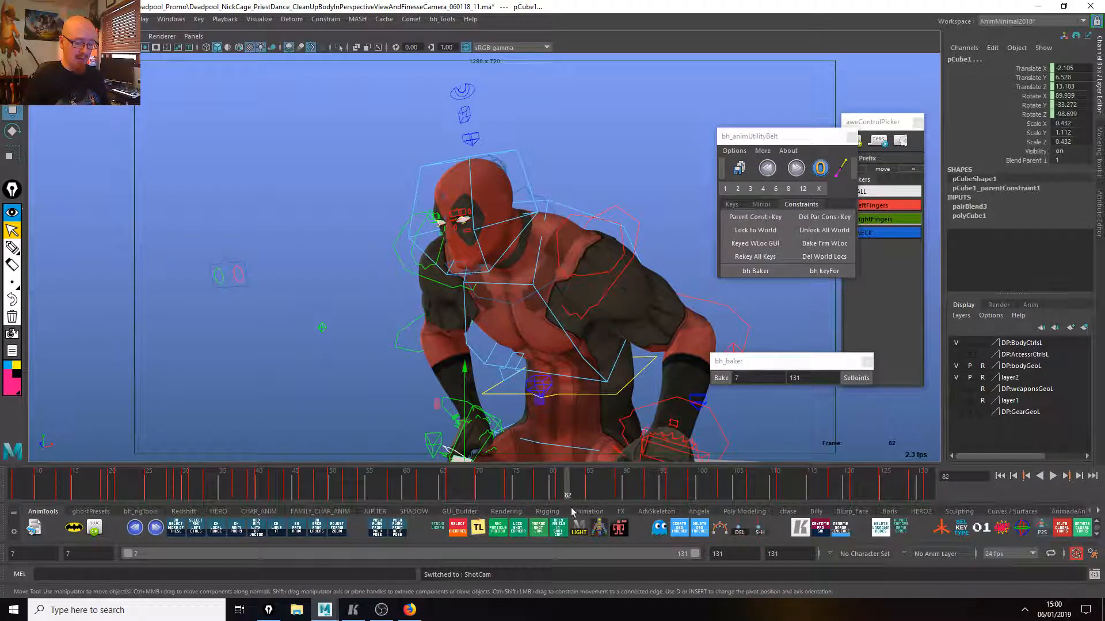
{"action": "left_click", "coordinate": [571, 492]}
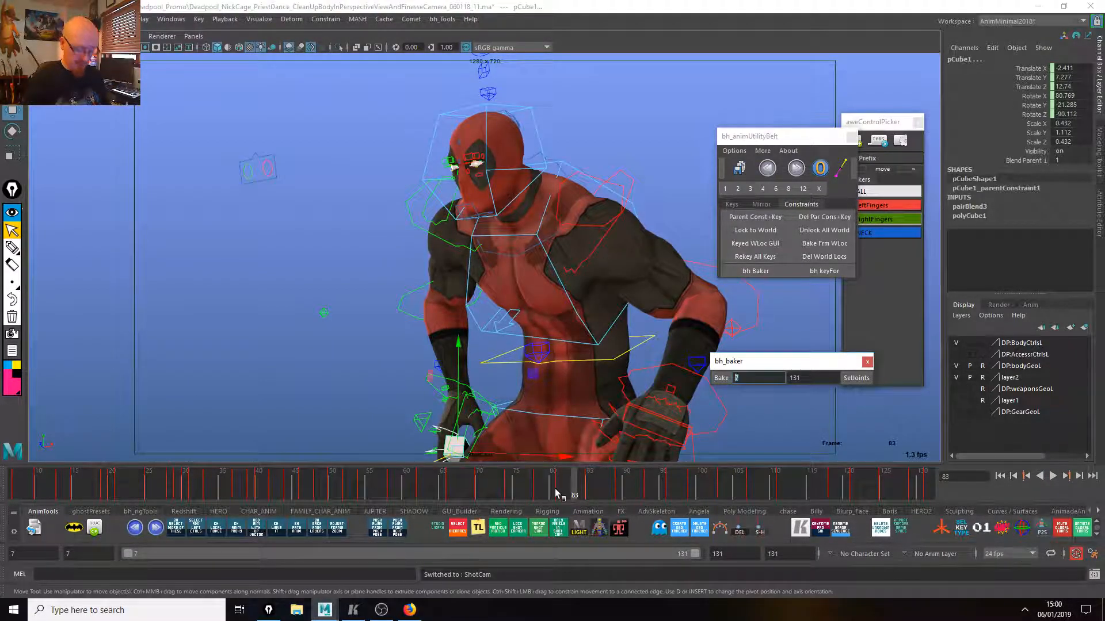
{"action": "left_click_drag", "start_coordinate": [573, 491], "coordinate": [649, 490]}
{"action": "left_click", "coordinate": [631, 491]}
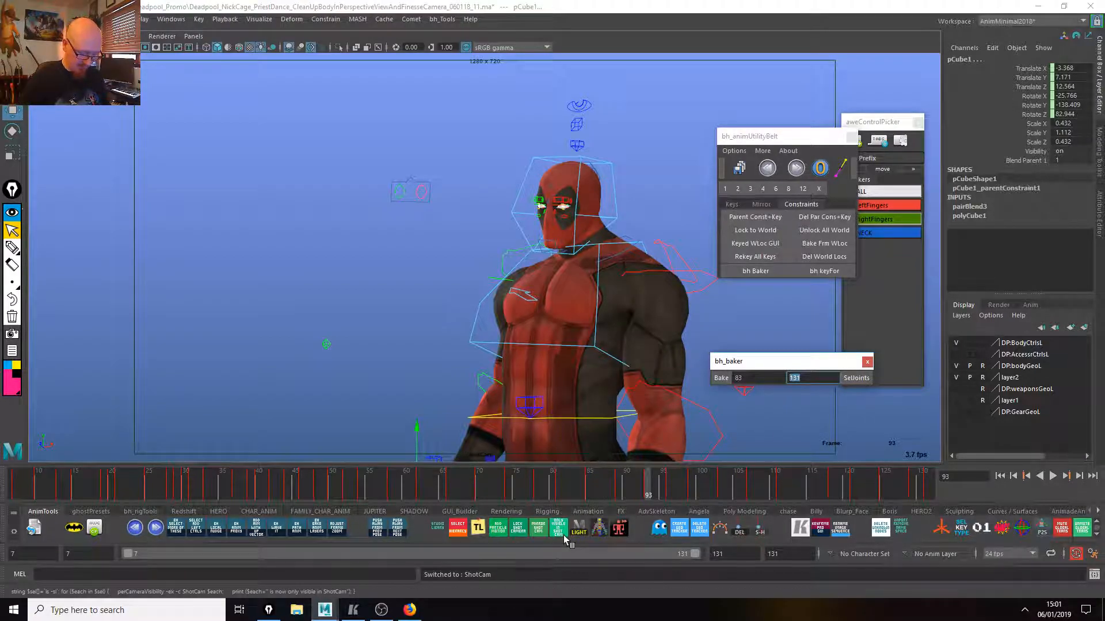
{"action": "mouse_move", "coordinate": [619, 487]}
{"action": "left_mouse_down"}
{"action": "mouse_move", "coordinate": [574, 489]}
{"action": "mouse_move", "coordinate": [599, 489]}
{"action": "left_mouse_up"}
{"action": "left_click", "coordinate": [461, 445]}
{"action": "left_click", "coordinate": [721, 378]}
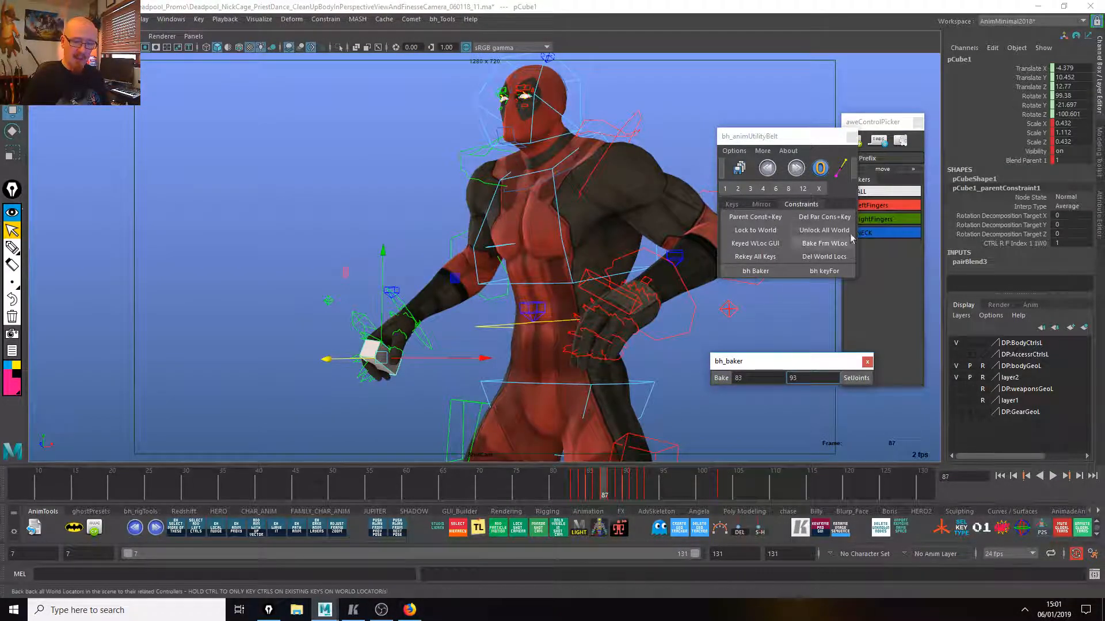
Remove the cube's parent constraint with Del Par Cons+Key and play back the baked motion.
{"action": "left_click", "coordinate": [824, 217]}
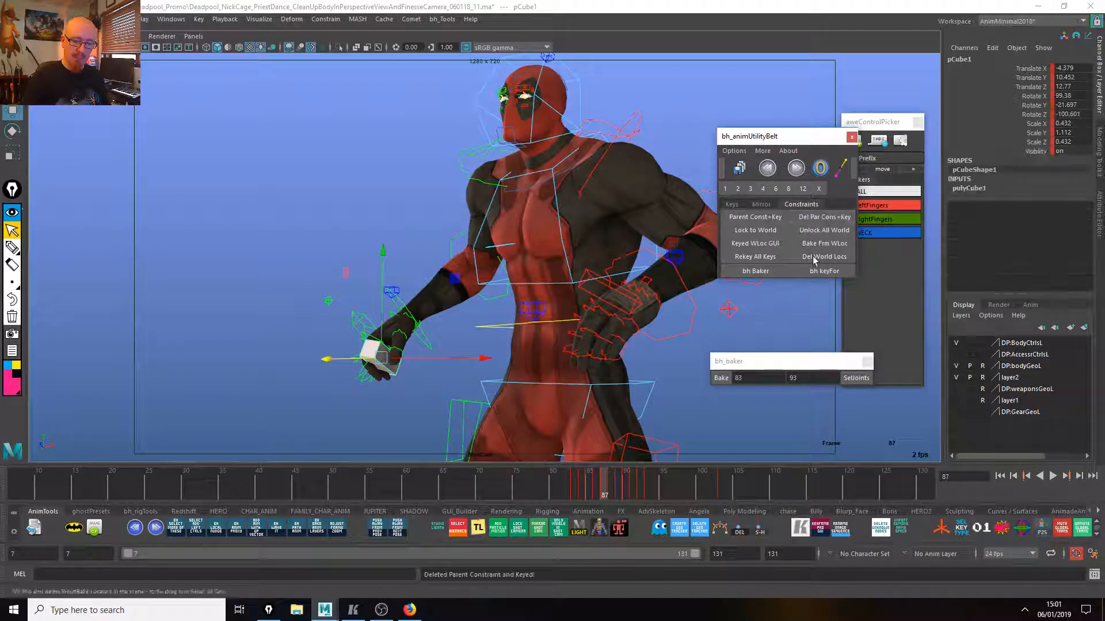
{"action": "left_click", "coordinate": [721, 482]}
{"action": "key", "text": "alt+v"}
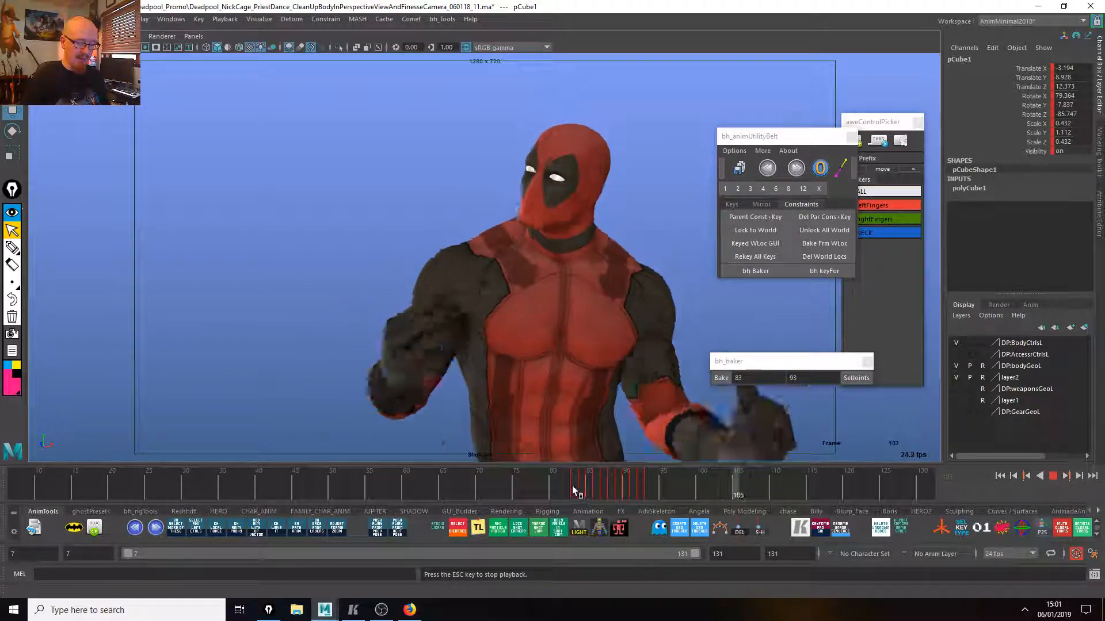
Reposition the cube against the character's right hand to about X -2.58, Y 8.44 at frame 84 and X -2.28, Y 7.64 at frame 83.
{"action": "key", "text": "Escape"}
{"action": "left_click", "coordinate": [596, 490]}
{"action": "mouse_move", "coordinate": [596, 490]}
{"action": "left_mouse_down"}
{"action": "mouse_move", "coordinate": [623, 494]}
{"action": "mouse_move", "coordinate": [589, 485]}
{"action": "mouse_move", "coordinate": [627, 485]}
{"action": "mouse_move", "coordinate": [573, 478]}
{"action": "mouse_move", "coordinate": [582, 485]}
{"action": "left_mouse_up"}
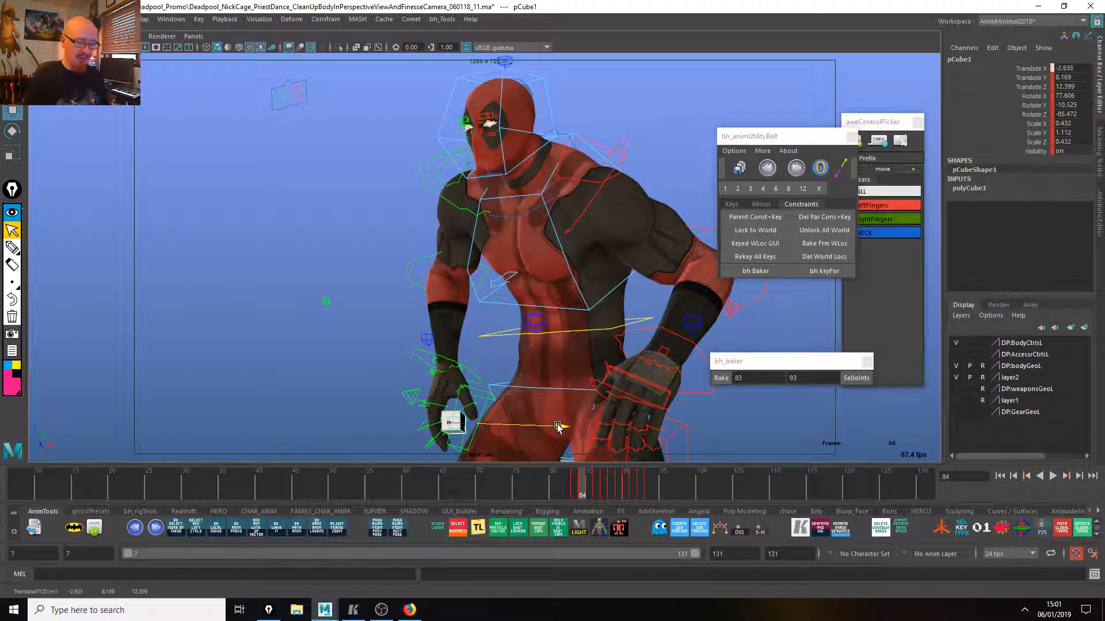
{"action": "left_click_drag", "start_coordinate": [451, 387], "coordinate": [456, 375]}
{"action": "left_click", "coordinate": [575, 483]}
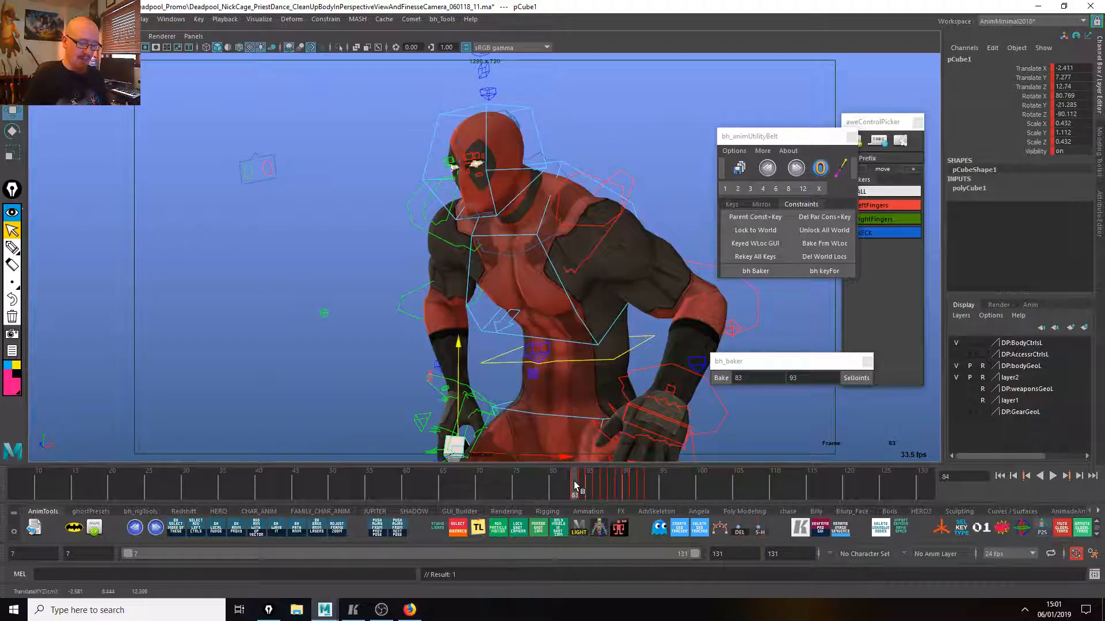
Move the cube onto the hand at frames 85, 86 and 87, to about X -4.38, Y 10.51 at frame 87.
{"action": "left_click_drag", "start_coordinate": [581, 482], "coordinate": [588, 482]}
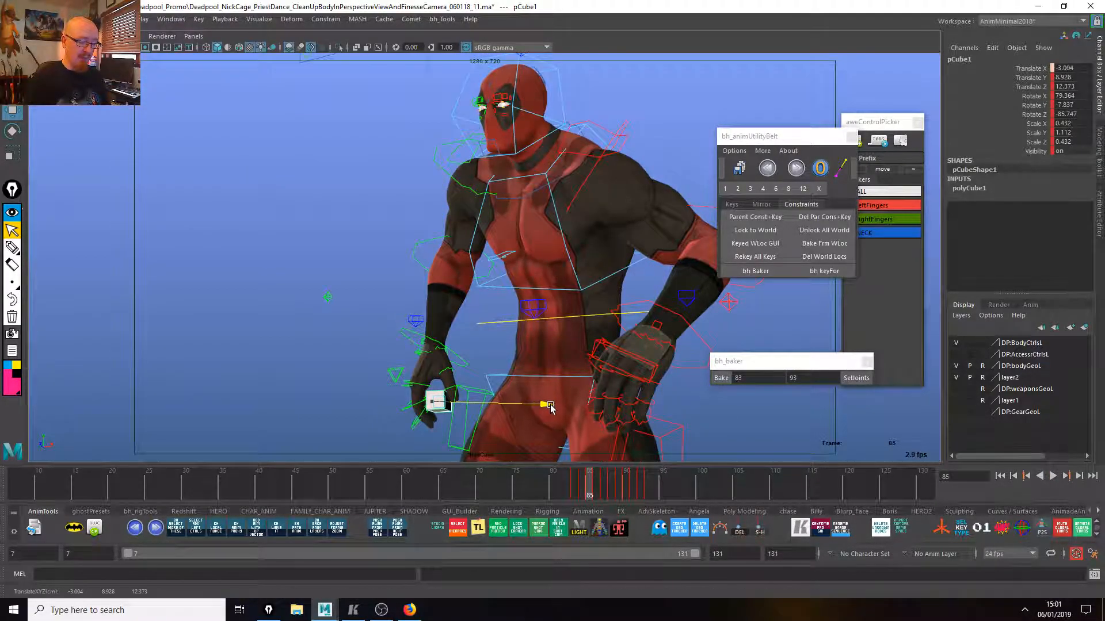
{"action": "left_click_drag", "start_coordinate": [432, 369], "coordinate": [443, 360]}
{"action": "left_click", "coordinate": [594, 483]}
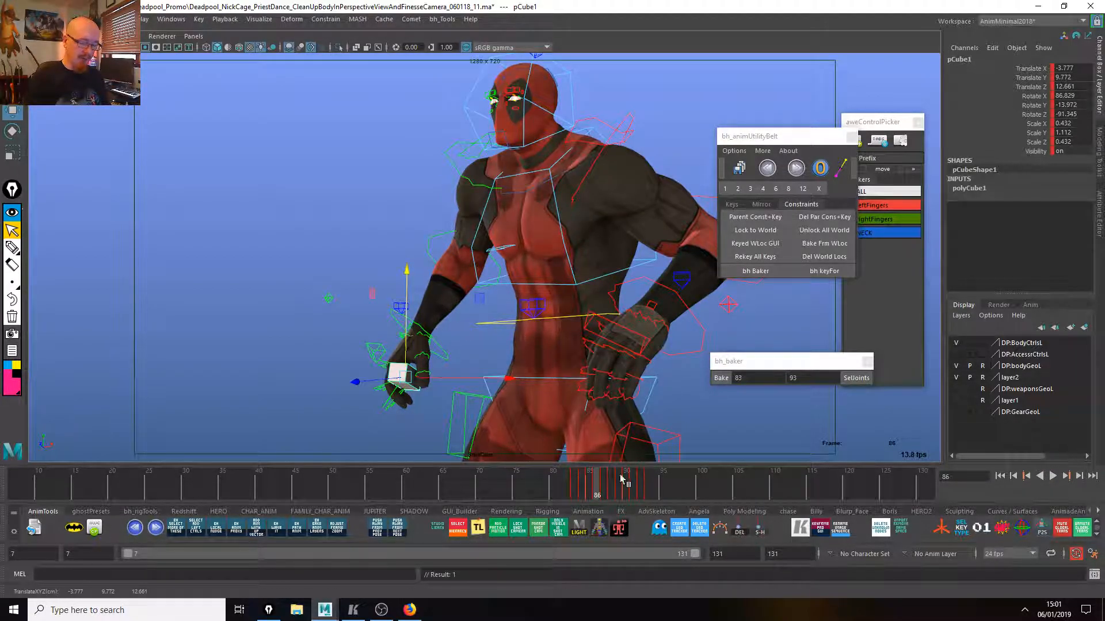
{"action": "left_click", "coordinate": [603, 486]}
{"action": "left_click_drag", "start_coordinate": [382, 315], "coordinate": [392, 309]}
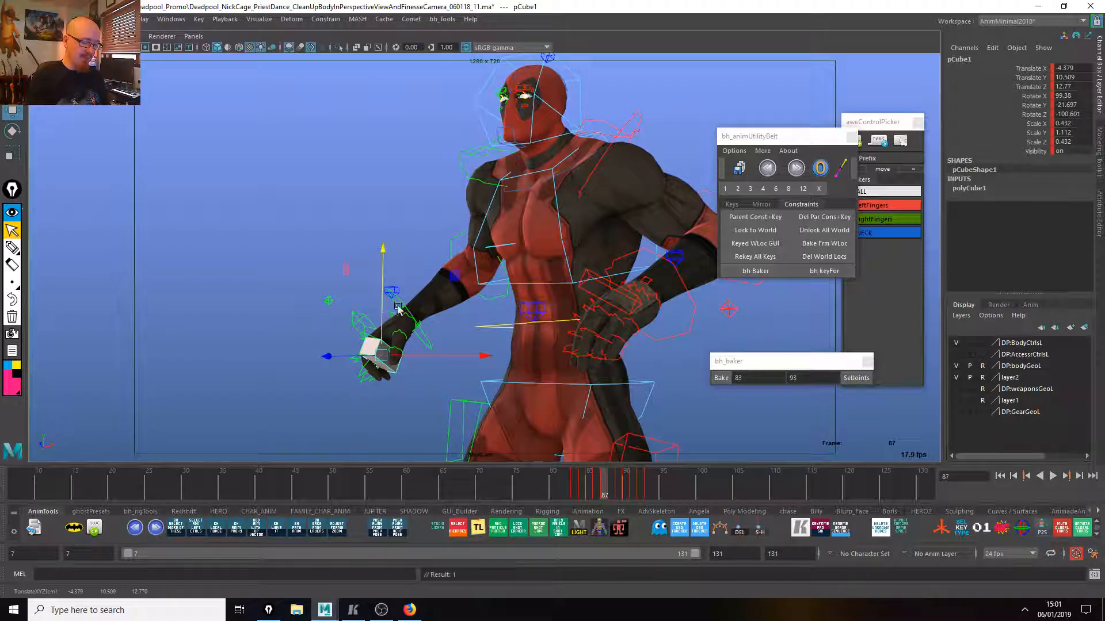
Play back and scrub frames 83 to 101 to examine how the cube follows the hand.
{"action": "key", "text": "alt+v"}
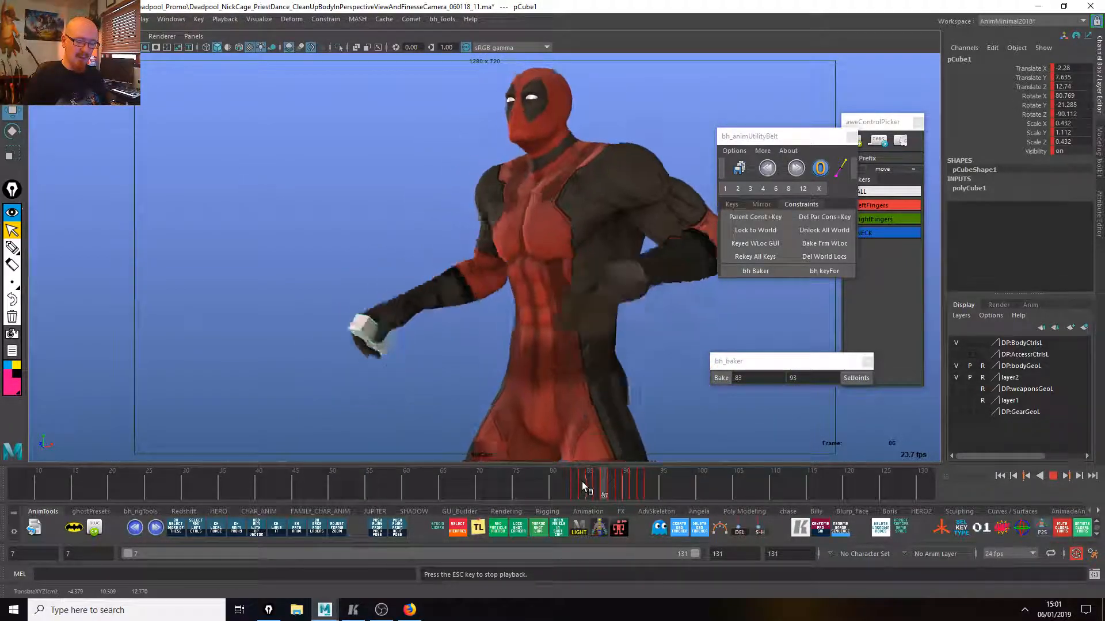
{"action": "left_click_drag", "start_coordinate": [587, 484], "coordinate": [705, 491]}
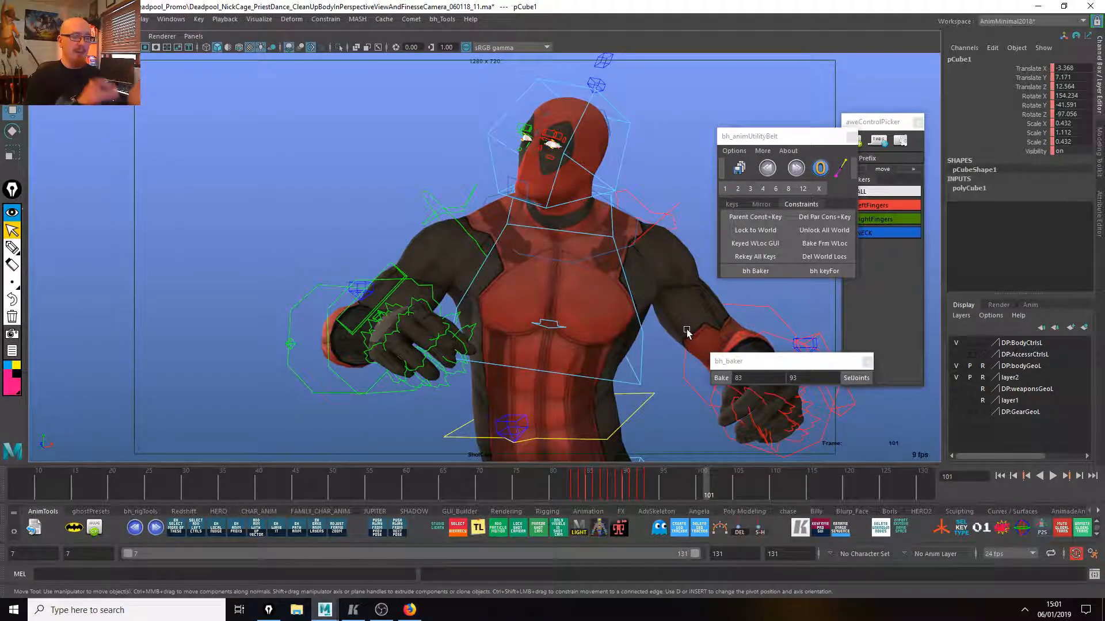
{"action": "mouse_move", "coordinate": [580, 481]}
{"action": "left_mouse_down"}
{"action": "mouse_move", "coordinate": [640, 496]}
{"action": "mouse_move", "coordinate": [592, 475]}
{"action": "mouse_move", "coordinate": [667, 487]}
{"action": "mouse_move", "coordinate": [575, 492]}
{"action": "left_mouse_up"}
{"action": "key", "text": "alt+v"}
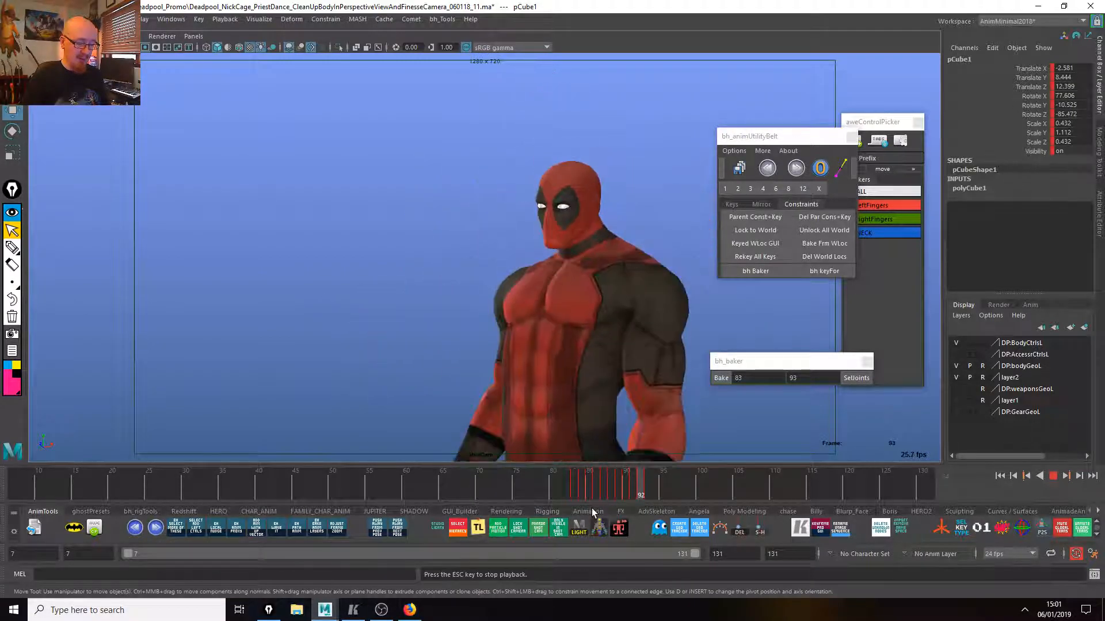
{"action": "left_click", "coordinate": [585, 487]}
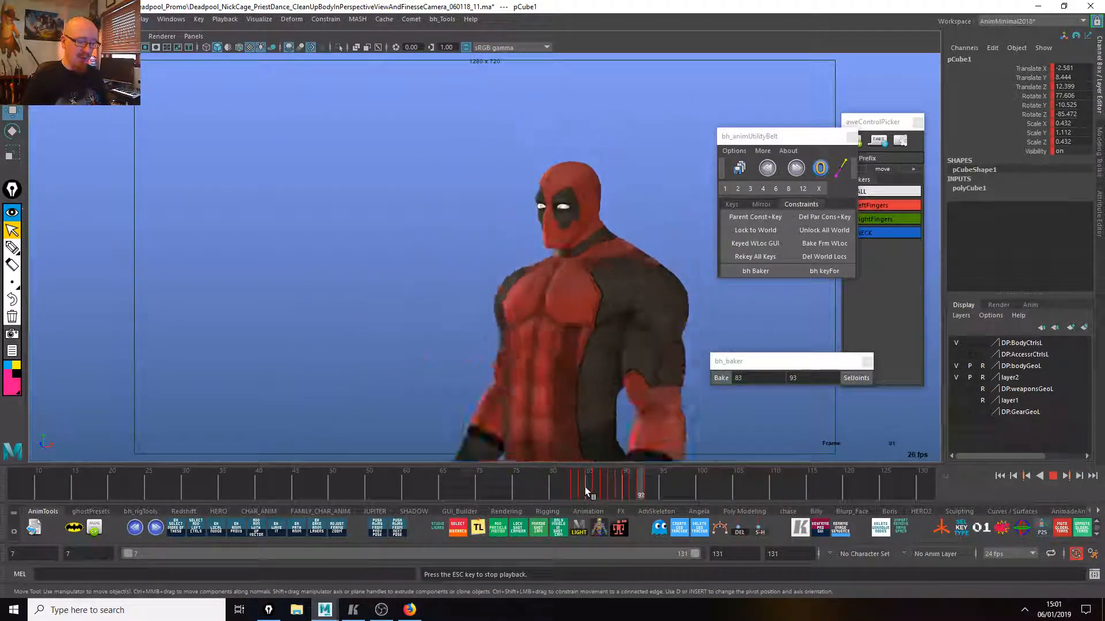
{"action": "left_click", "coordinate": [615, 479]}
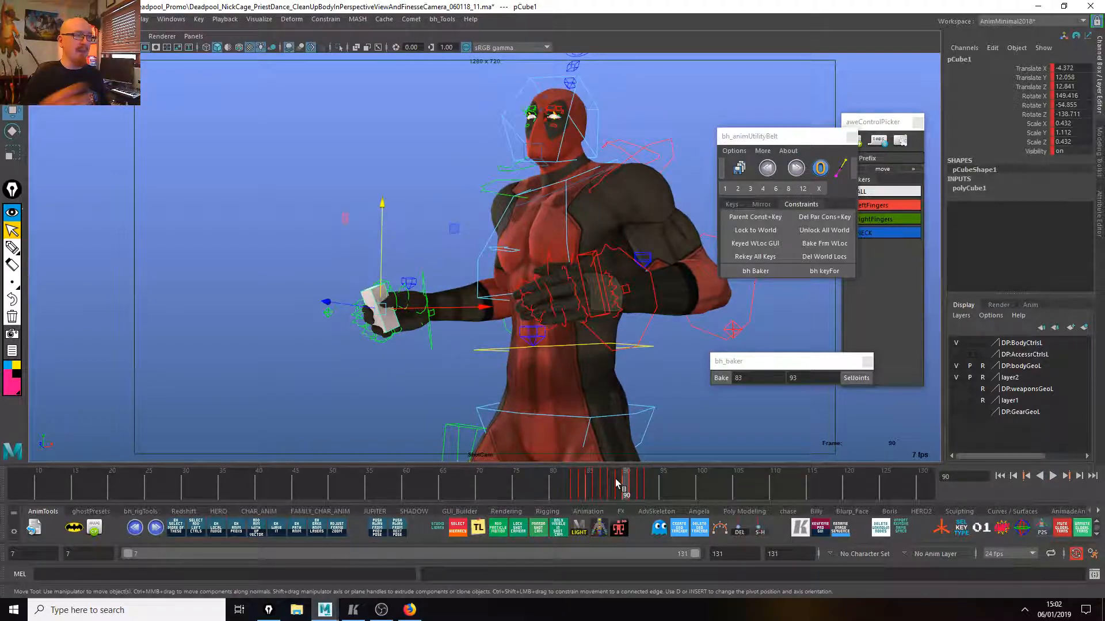
{"action": "left_click", "coordinate": [635, 492]}
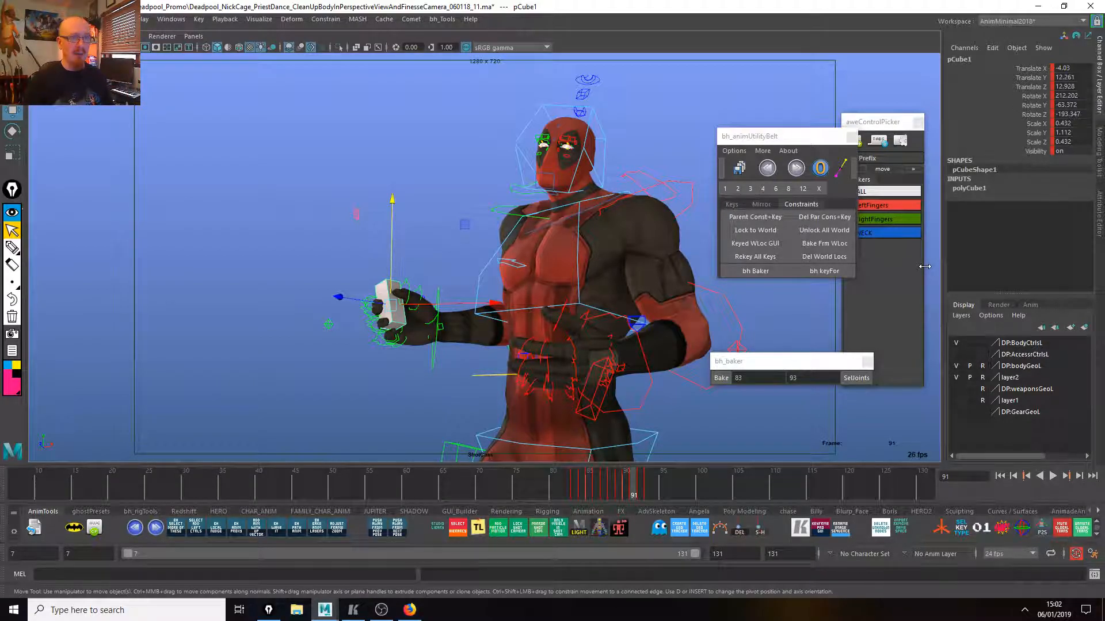
{"action": "left_click_drag", "start_coordinate": [572, 487], "coordinate": [619, 487]}
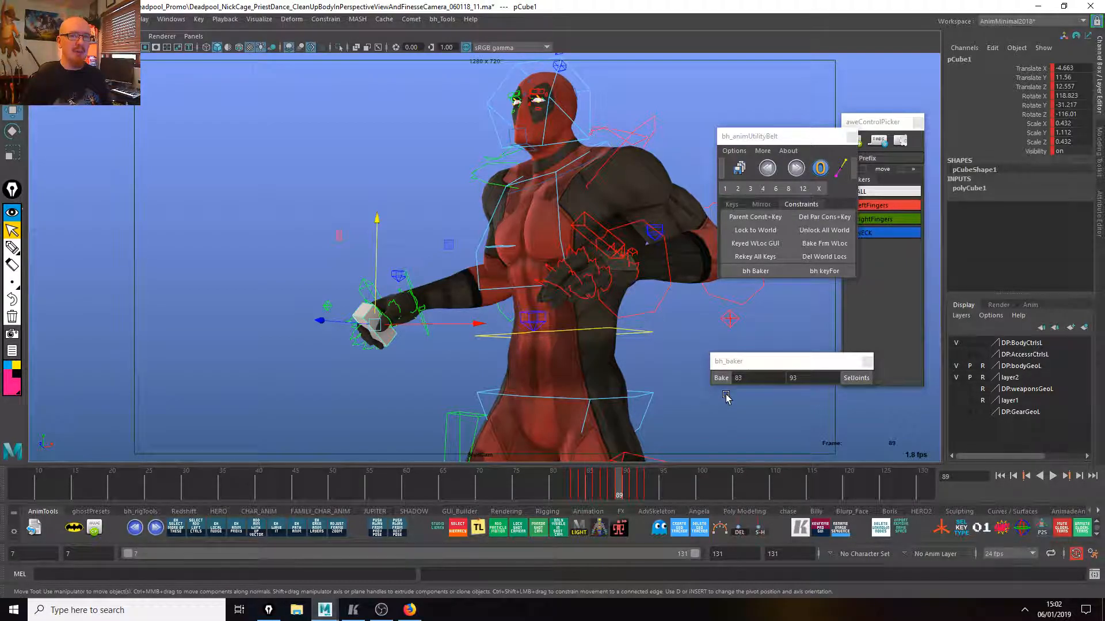
{"action": "left_click_drag", "start_coordinate": [582, 487], "coordinate": [604, 484]}
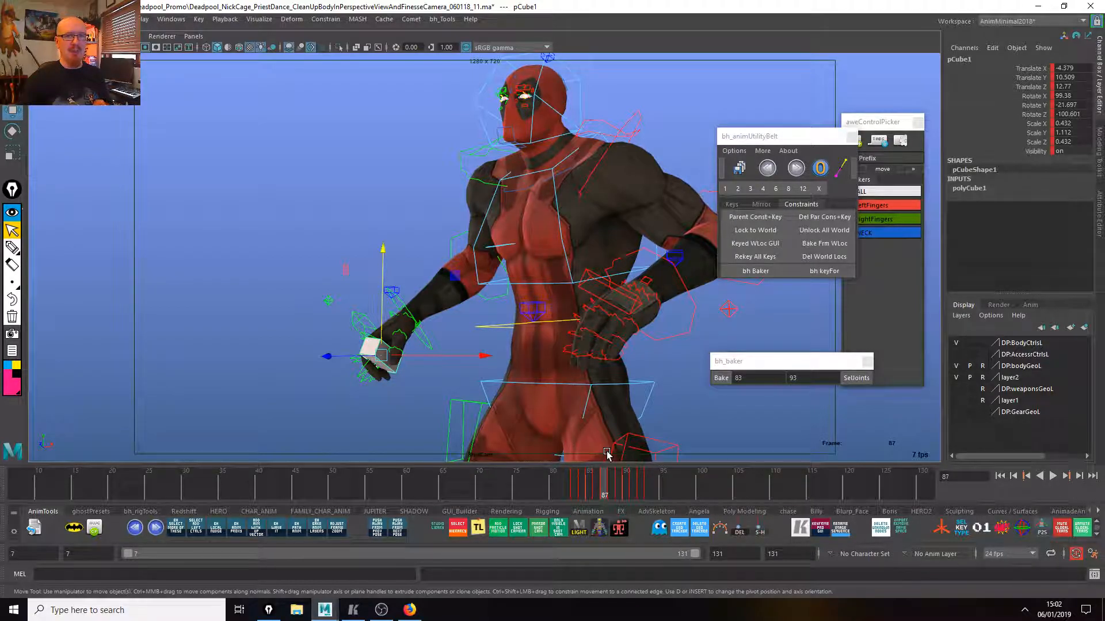
{"action": "left_click", "coordinate": [574, 485]}
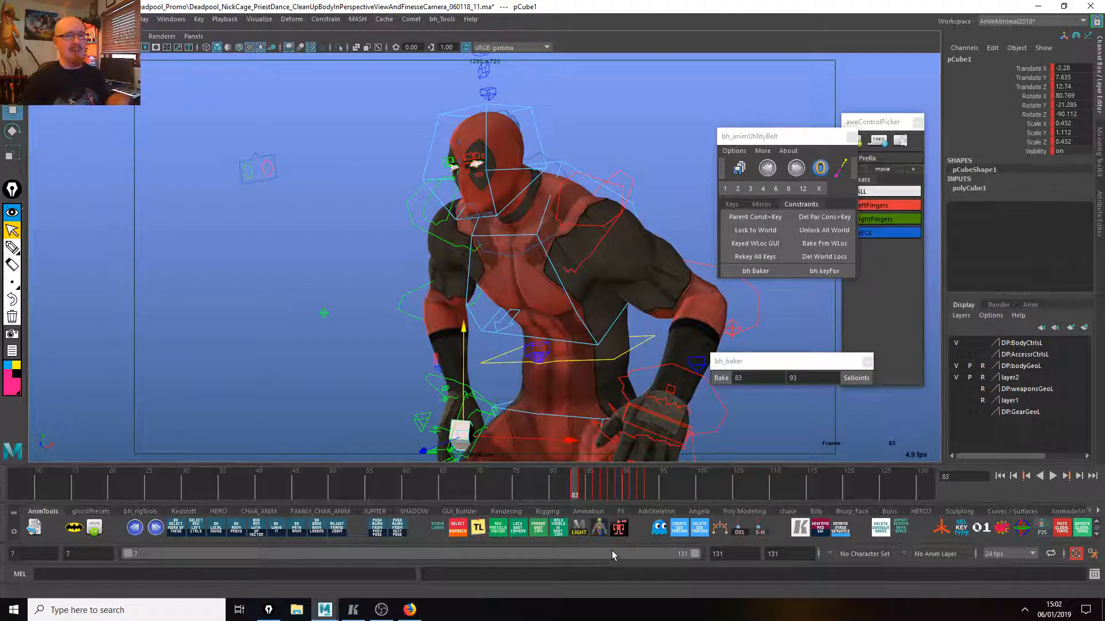
{"action": "key", "text": "period"}
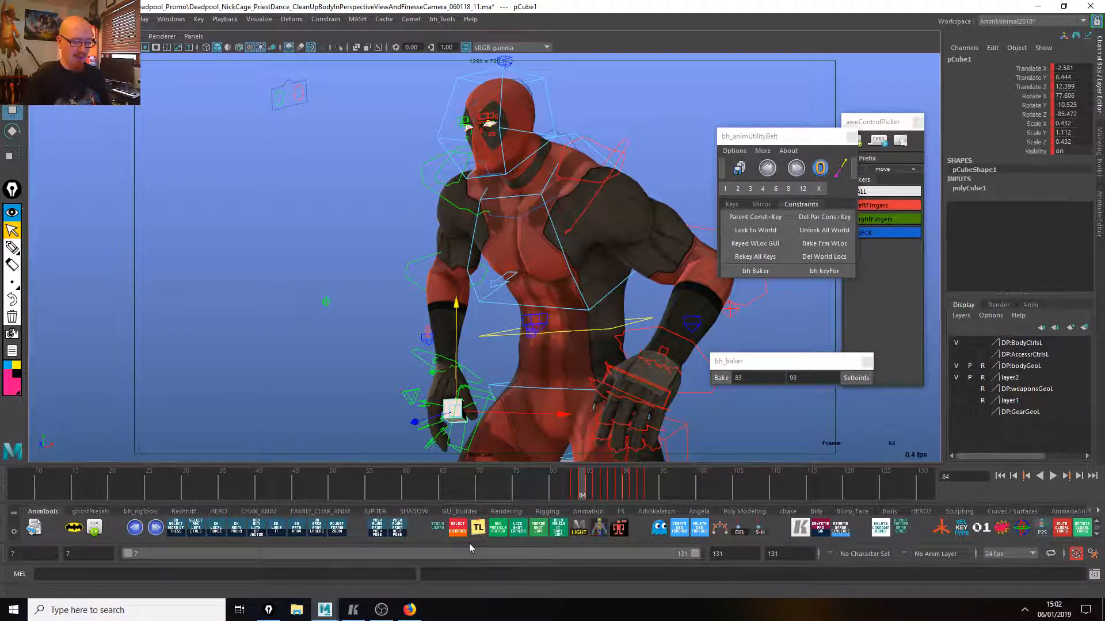
{"action": "key", "text": "alt+v"}
Move the cube to about X -4.15, Y 9.73 at frame 92 and replay the throw.
{"action": "left_click_drag", "start_coordinate": [588, 491], "coordinate": [630, 488]}
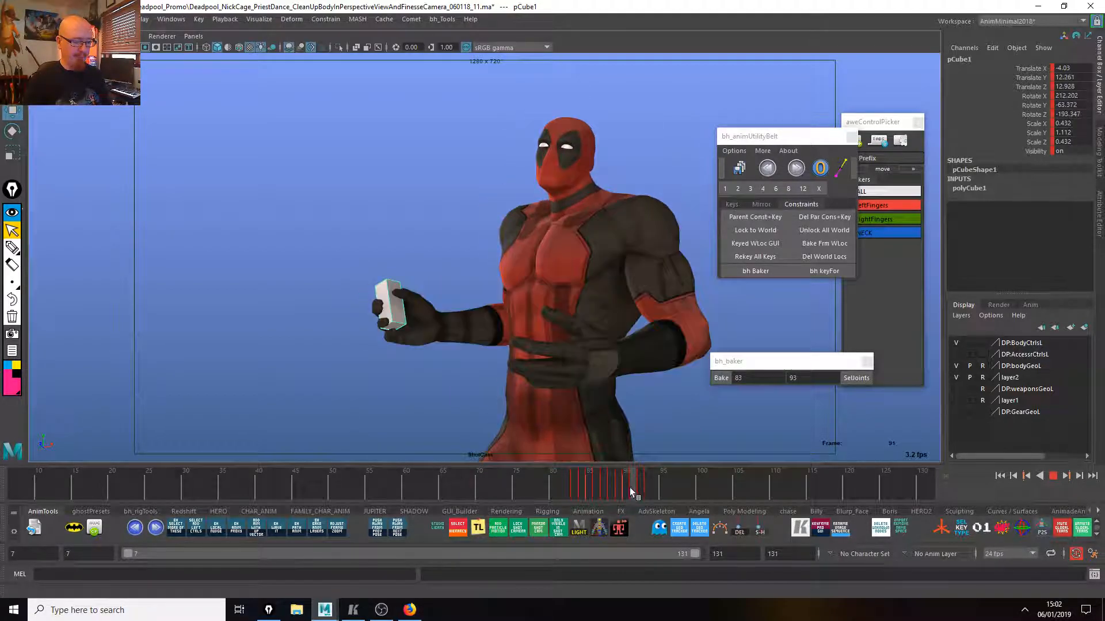
{"action": "key", "text": "w"}
{"action": "left_click", "coordinate": [639, 490]}
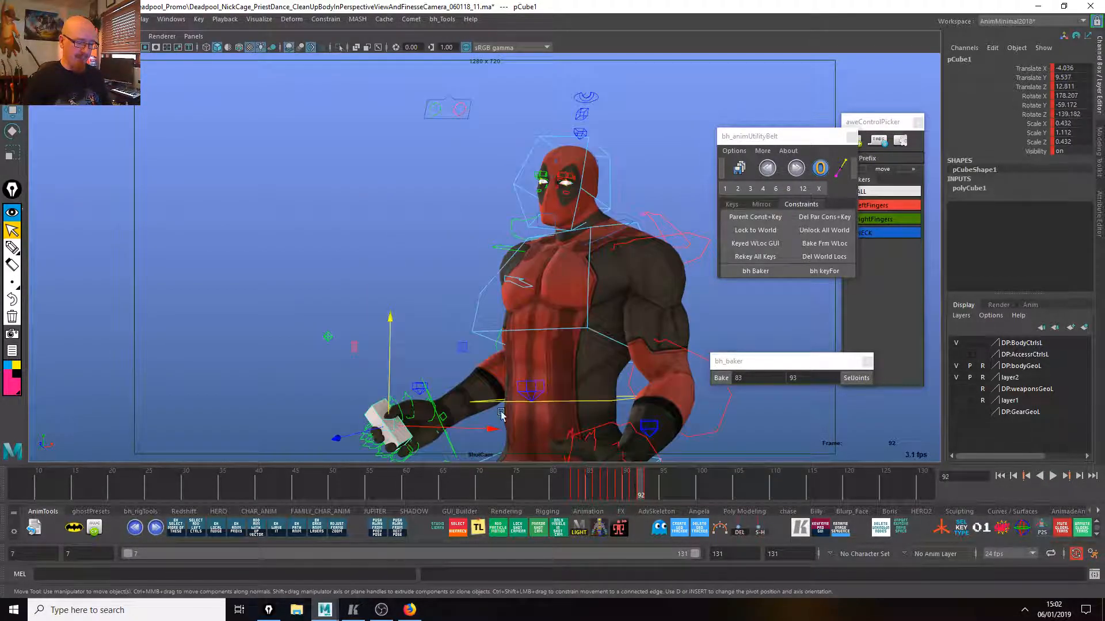
{"action": "left_click_drag", "start_coordinate": [388, 342], "coordinate": [387, 334]}
{"action": "left_click_drag", "start_coordinate": [443, 420], "coordinate": [439, 420]}
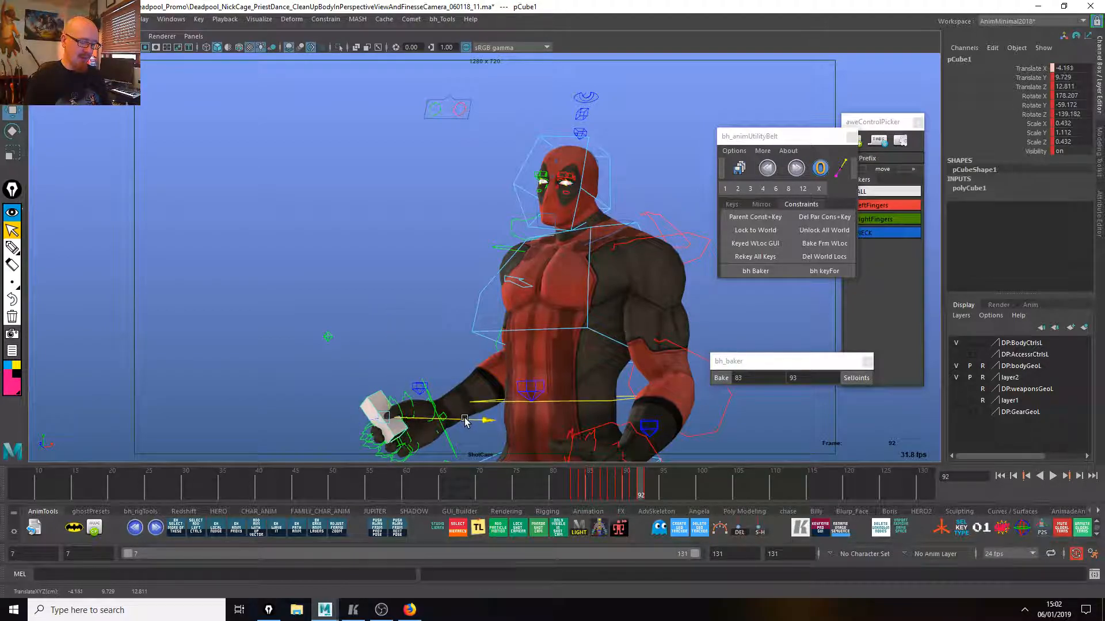
{"action": "key", "text": "alt+v"}
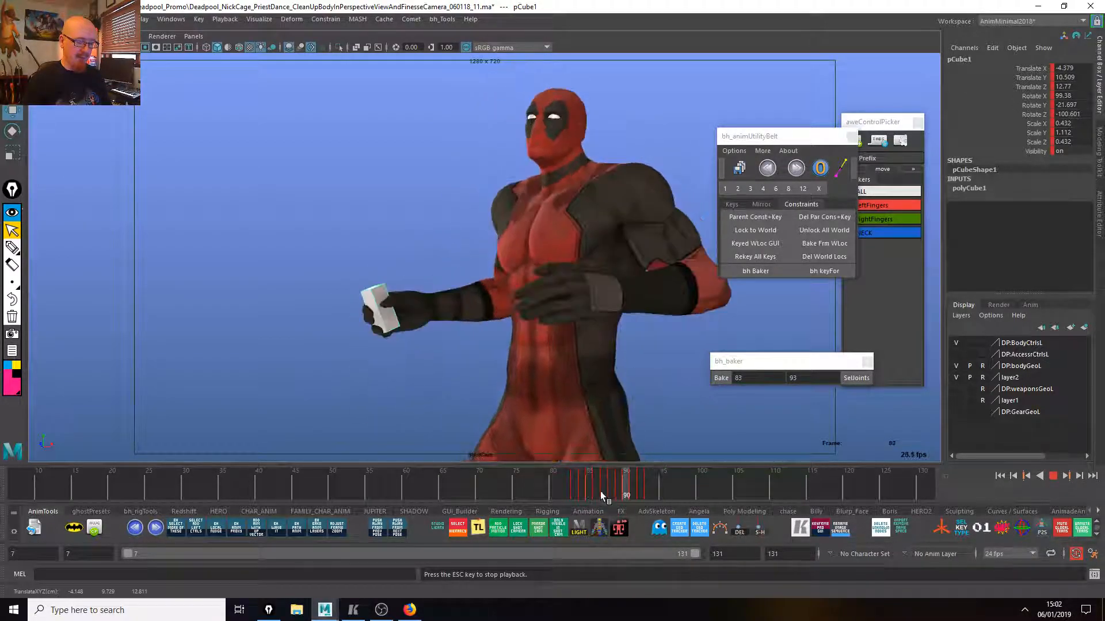
{"action": "left_click", "coordinate": [671, 488]}
{"action": "left_click", "coordinate": [559, 483]}
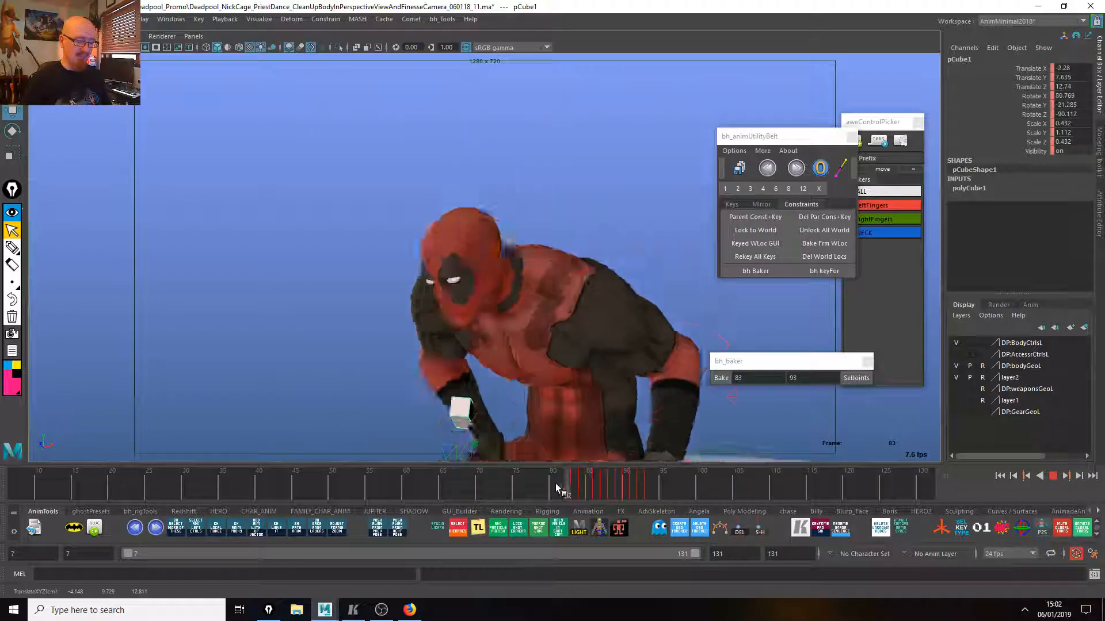
{"action": "key", "text": "alt+v"}
{"action": "left_click", "coordinate": [623, 484]}
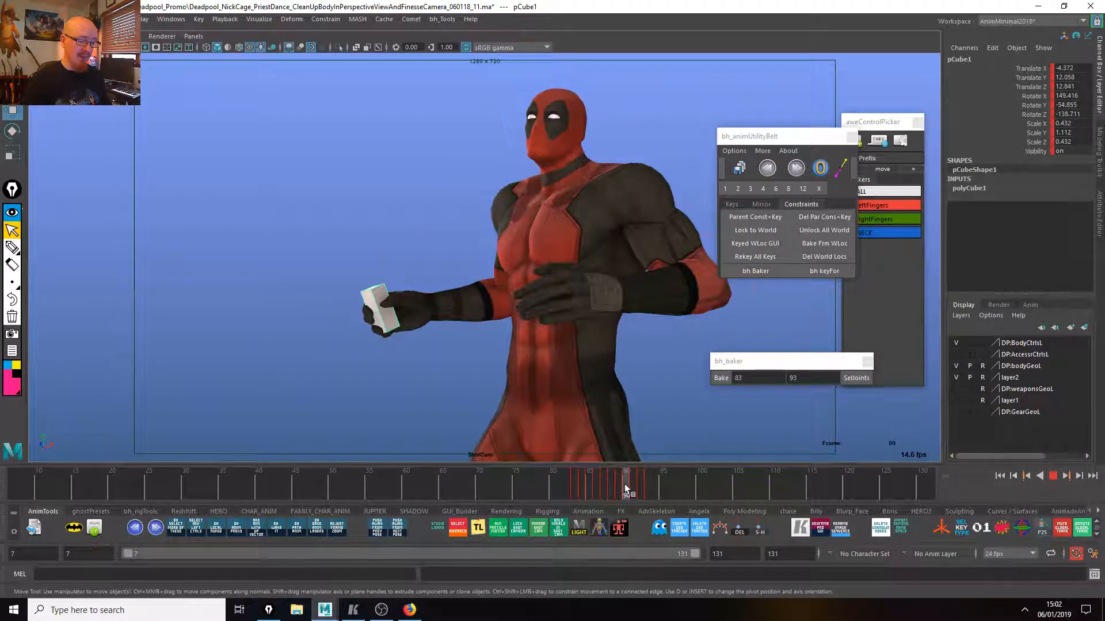
Delete the cube and replay the character's animation through the shot camera.
{"action": "key", "text": "Delete"}
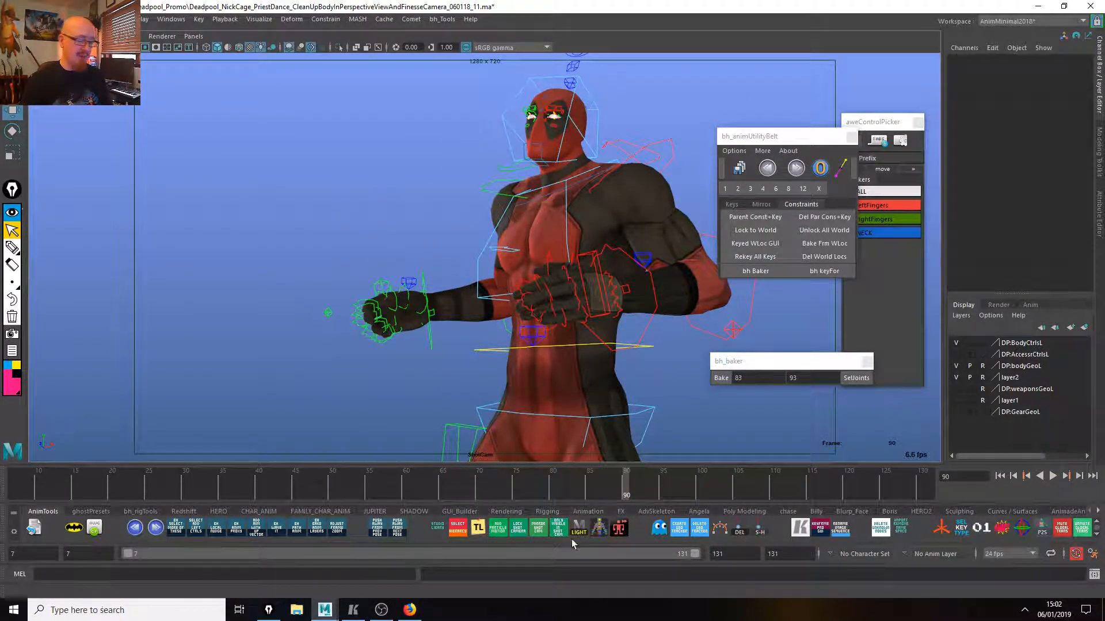
{"action": "left_click", "coordinate": [552, 483]}
{"action": "key", "text": "alt+v"}
{"action": "key", "text": "alt+v"}
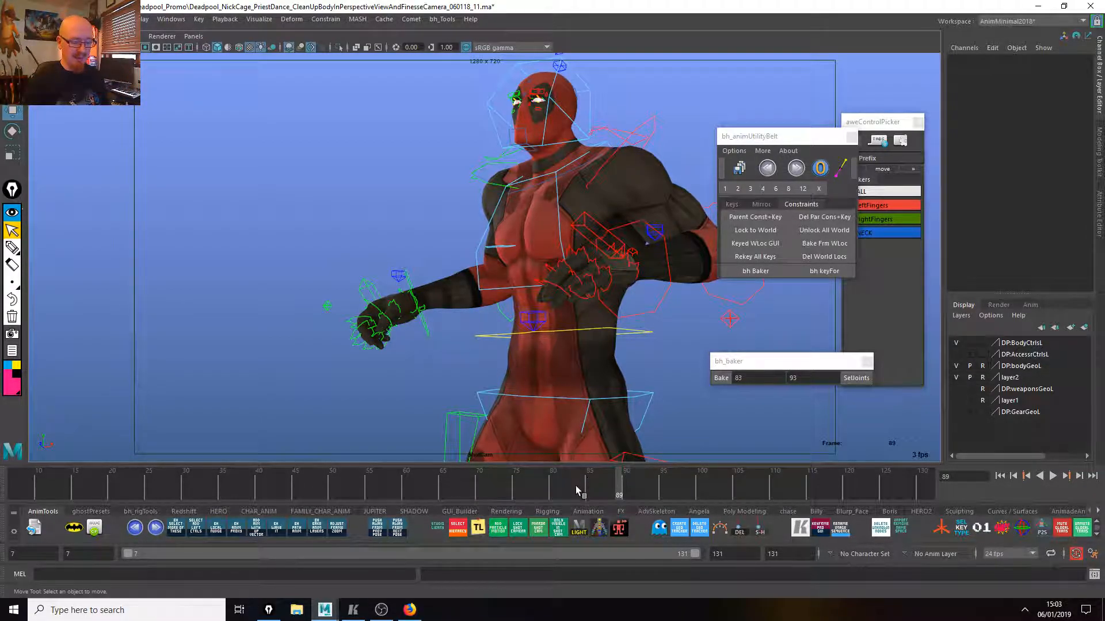
{"action": "key", "text": "alt+v"}
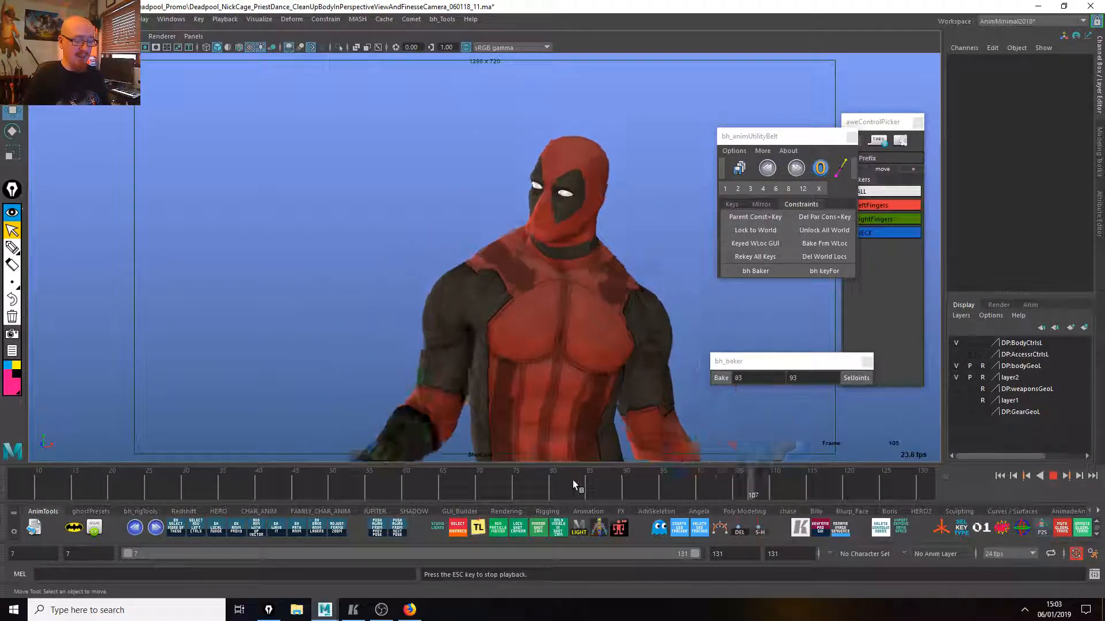
{"action": "key", "text": "alt+shift+v"}
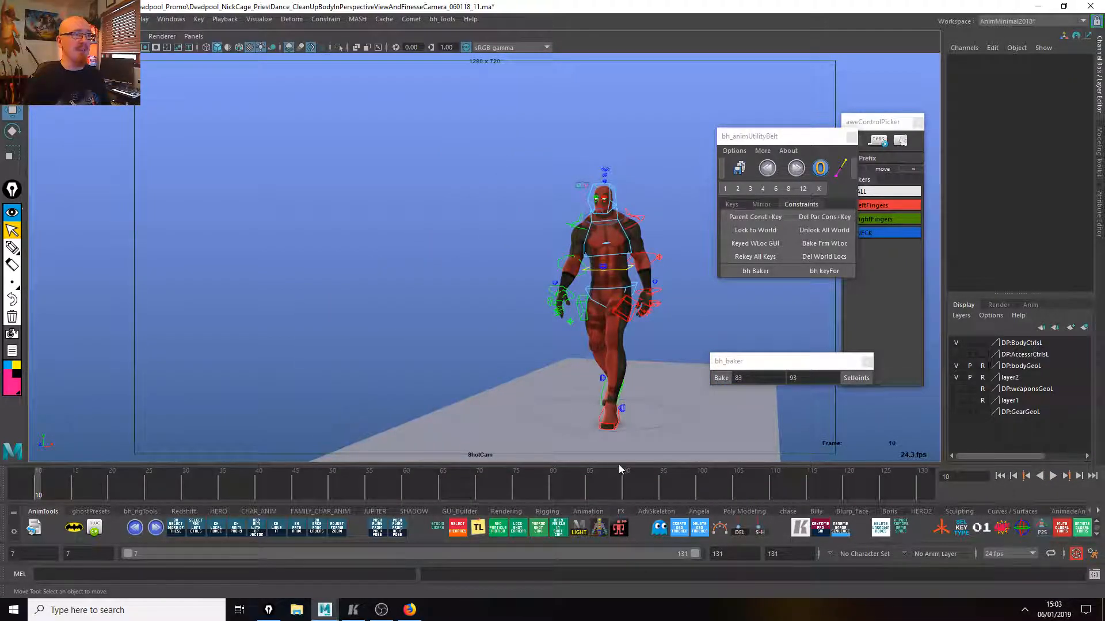
{"action": "key", "text": "alt+v"}
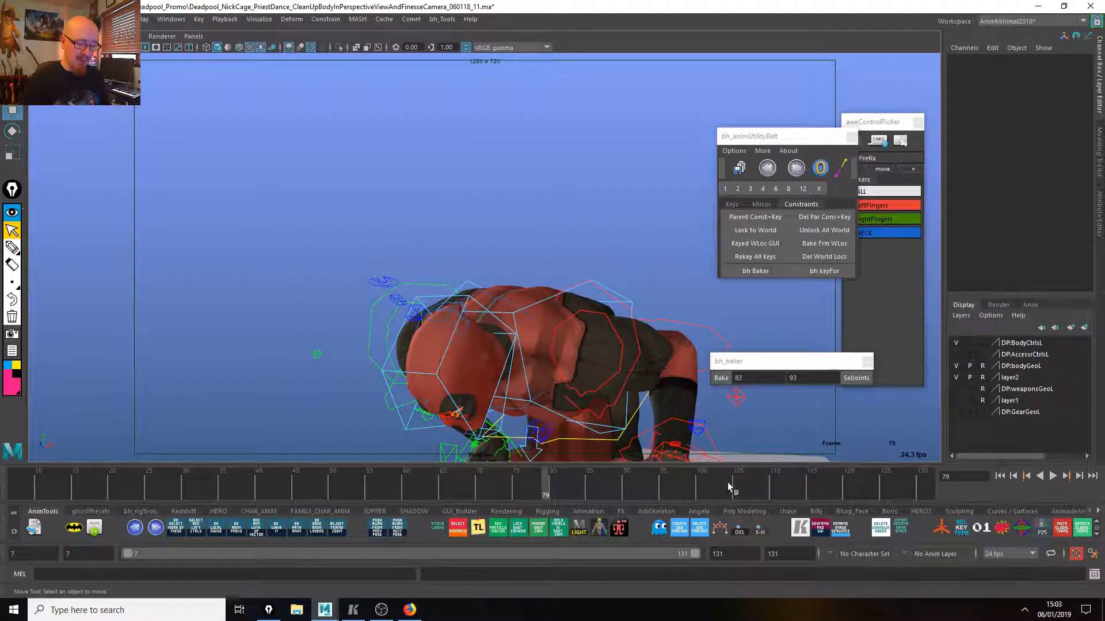
Move the bh_baker window aside and switch to the perspective camera at frame 101, orbiting to the character's side.
{"action": "mouse_move", "coordinate": [799, 491]}
{"action": "left_mouse_down"}
{"action": "mouse_move", "coordinate": [579, 504]}
{"action": "mouse_move", "coordinate": [709, 502]}
{"action": "left_mouse_up"}
{"action": "left_click_drag", "start_coordinate": [788, 364], "coordinate": [945, 367]}
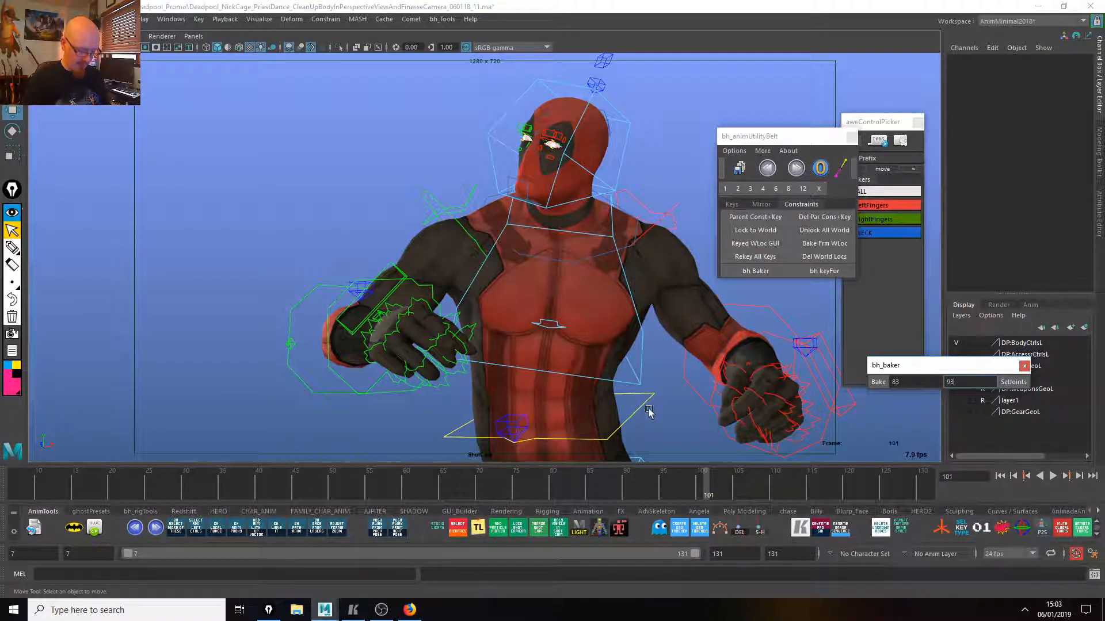
{"action": "left_click", "coordinate": [681, 429]}
{"action": "key", "text": "p"}
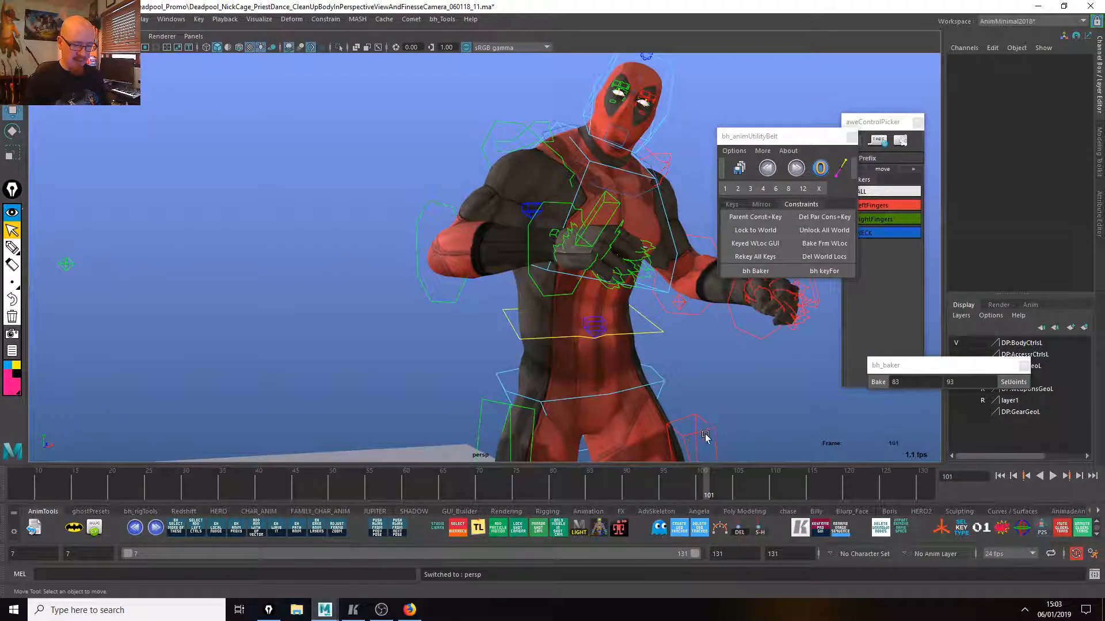
{"action": "left_click_drag", "start_coordinate": [825, 402], "coordinate": [688, 415], "text": "alt"}
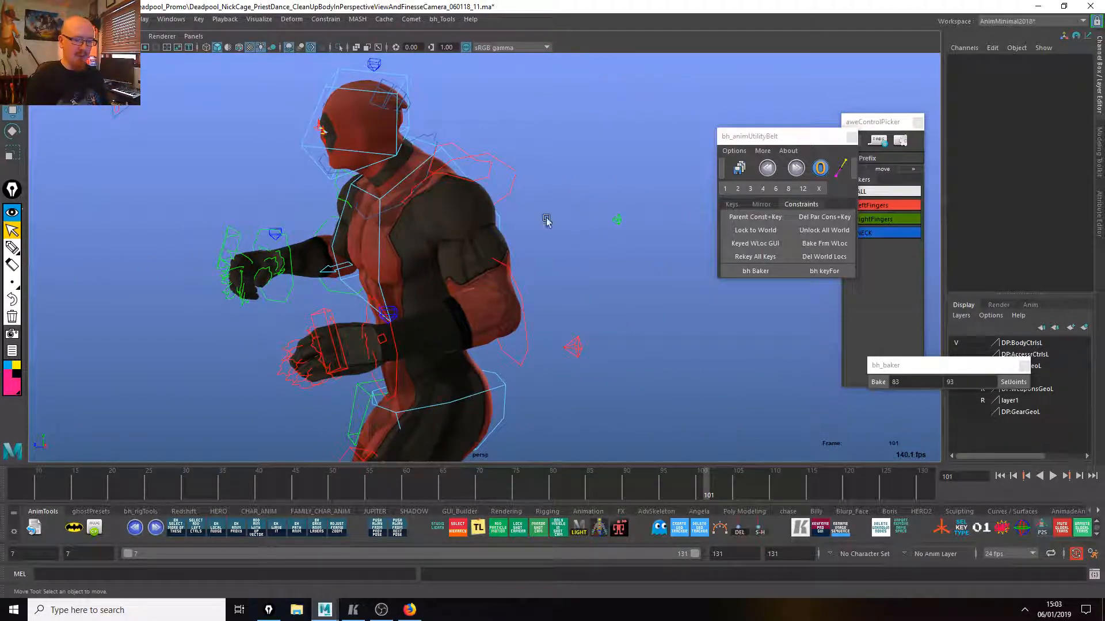
Collapse the animation utility belt, select the left FK shoulder control and open its curves in the Graph Editor.
{"action": "left_click", "coordinate": [724, 172]}
{"action": "left_click", "coordinate": [508, 180]}
{"action": "left_click_drag", "start_coordinate": [779, 360], "coordinate": [650, 389], "text": "alt"}
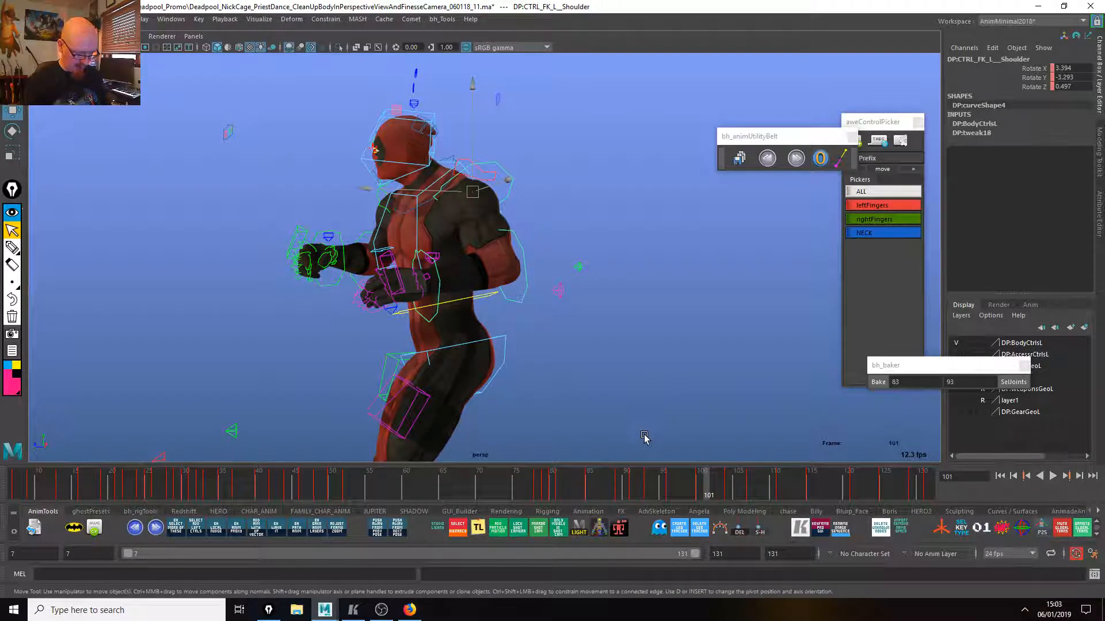
{"action": "key", "text": "g"}
{"action": "left_click_drag", "start_coordinate": [305, 134], "coordinate": [862, 153]}
Rotate the left collar control to about Y 5.3, Z -16 at frame 111 and replay the motion from frame 100.
{"action": "key", "text": "alt+v"}
{"action": "left_click_drag", "start_coordinate": [658, 486], "coordinate": [781, 498]}
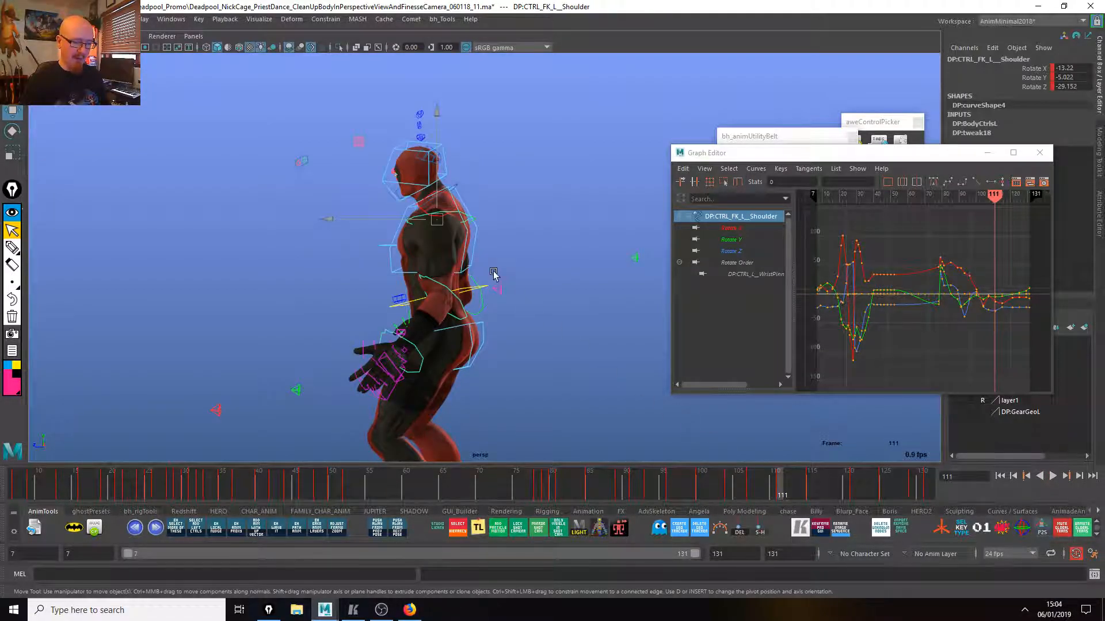
{"action": "key", "text": "Up"}
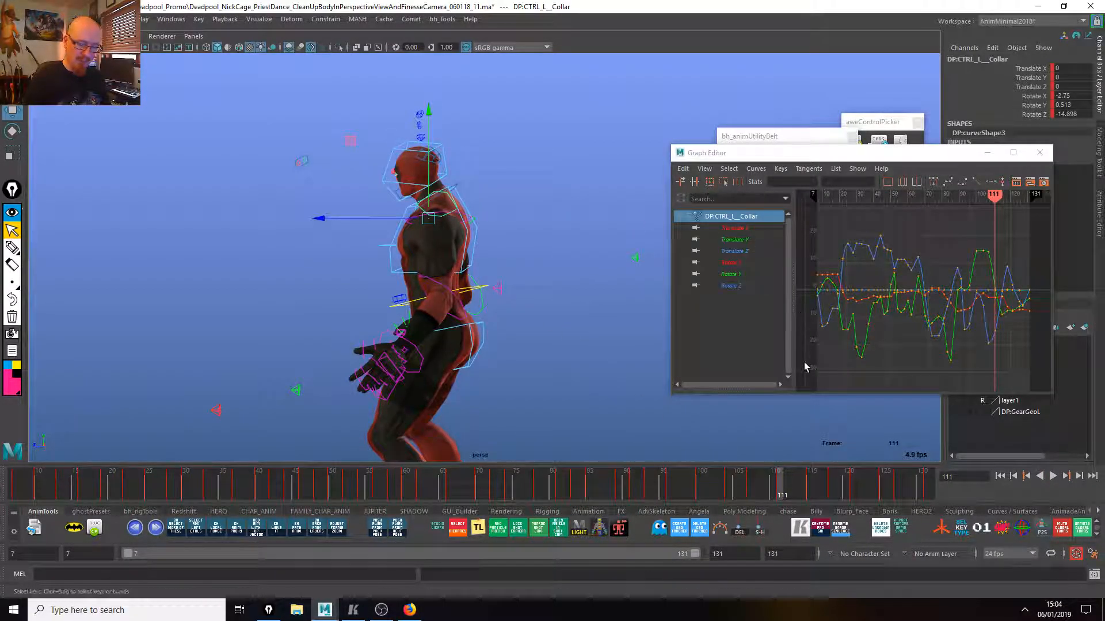
{"action": "key", "text": "e"}
{"action": "left_click_drag", "start_coordinate": [496, 222], "coordinate": [502, 224]}
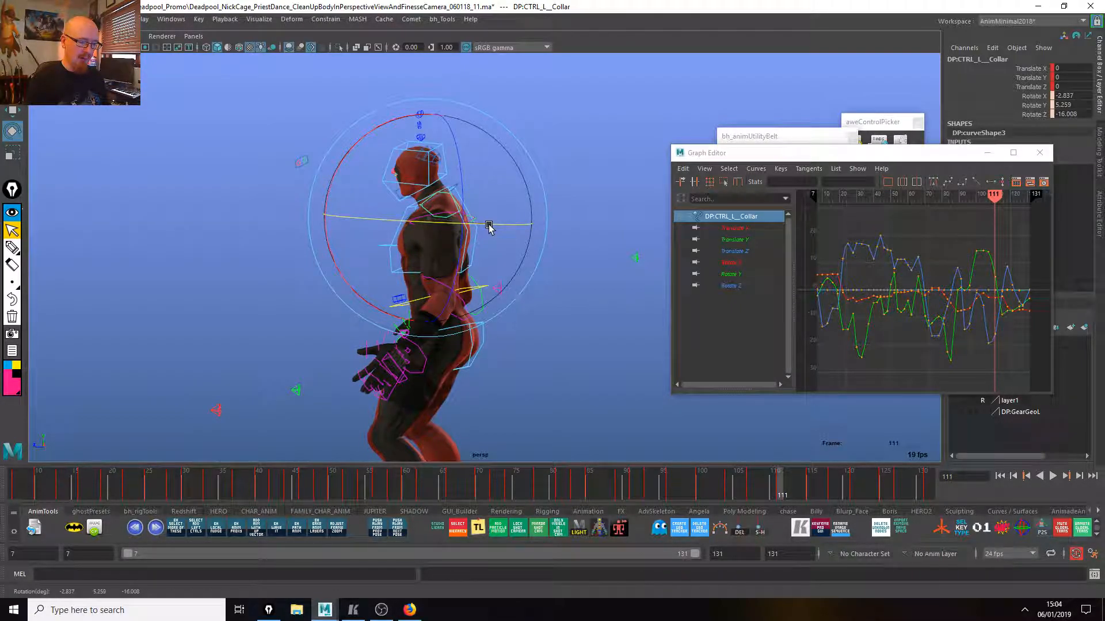
{"action": "left_click", "coordinate": [701, 489]}
{"action": "key", "text": "alt+v"}
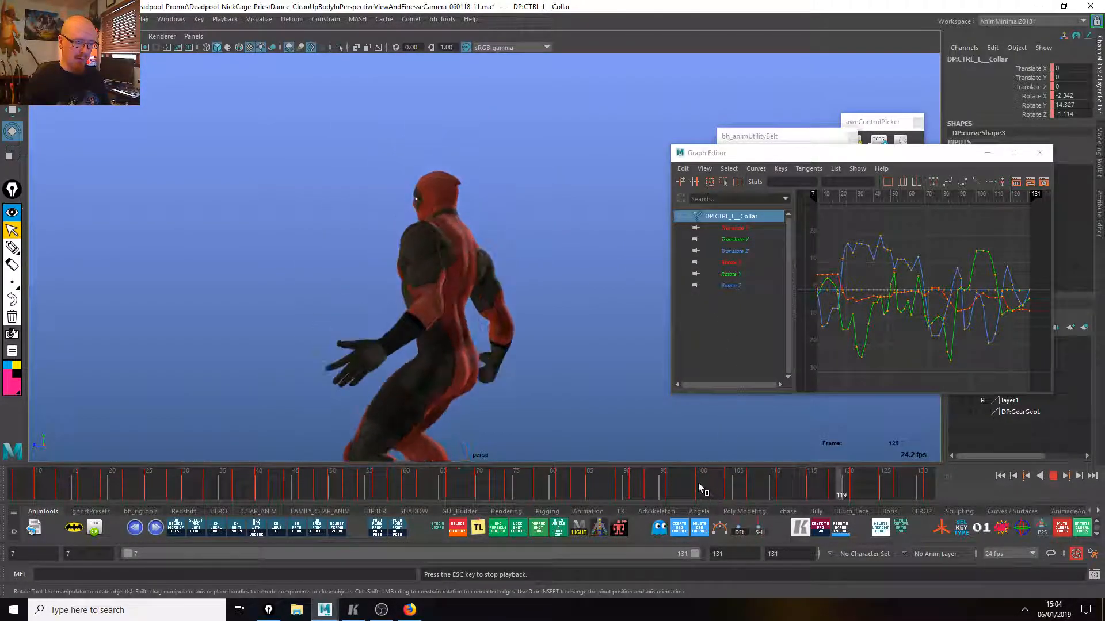
{"action": "key", "text": "Escape"}
Select the left FK elbow control and frame its Rotate Y keys around frame 112 in the Graph Editor.
{"action": "left_click_drag", "start_coordinate": [719, 490], "coordinate": [789, 493]}
{"action": "left_click", "coordinate": [466, 305]}
{"action": "left_click", "coordinate": [729, 240]}
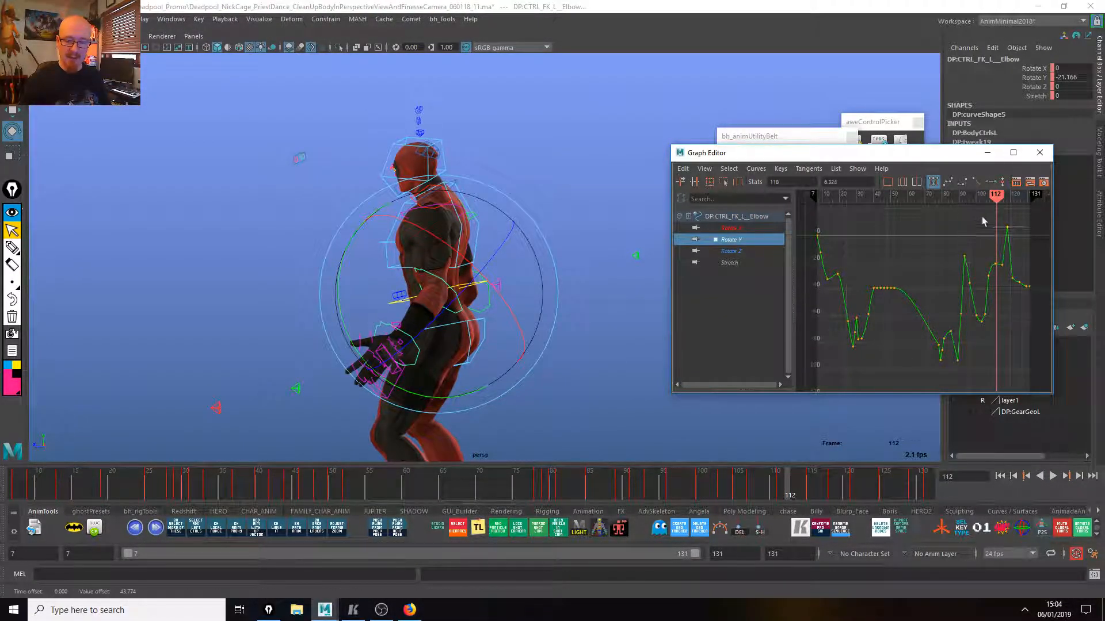
{"action": "key", "text": "f"}
{"action": "mouse_move", "coordinate": [930, 356]}
{"action": "middle_mouse_down", "text": "alt"}
{"action": "mouse_move", "coordinate": [857, 343]}
{"action": "mouse_move", "coordinate": [935, 328]}
{"action": "middle_mouse_up", "text": "alt"}
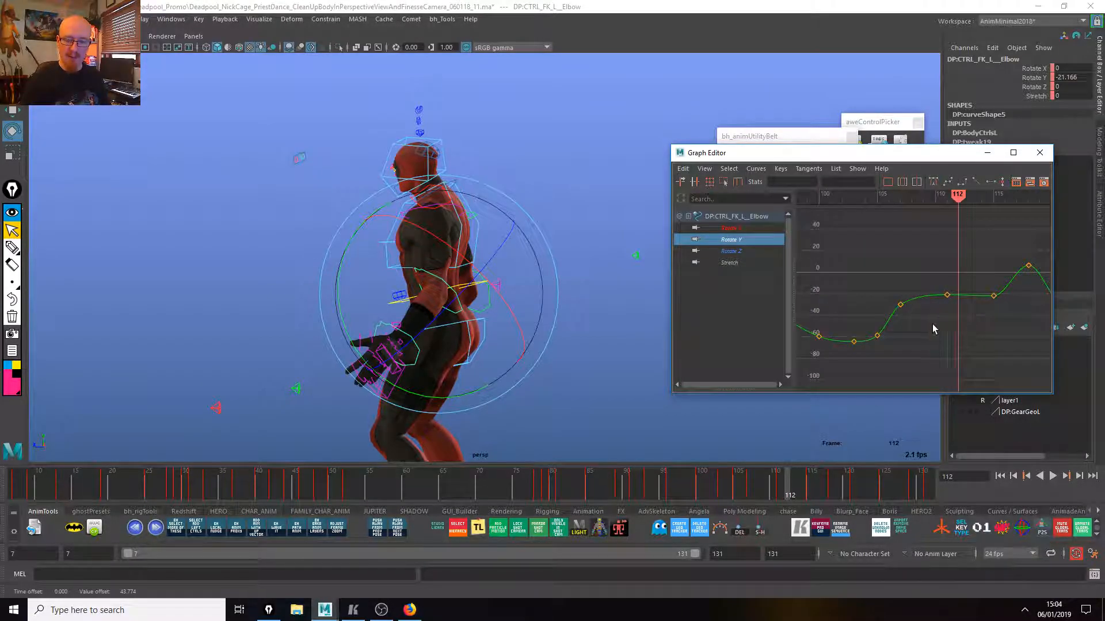
Try lowering the elbow's Rotate Y key at frame 107 and raising those at frames 111 and 115 to -13.017 and 0.84.
{"action": "left_click_drag", "start_coordinate": [738, 490], "coordinate": [754, 497]}
{"action": "left_click", "coordinate": [900, 305]}
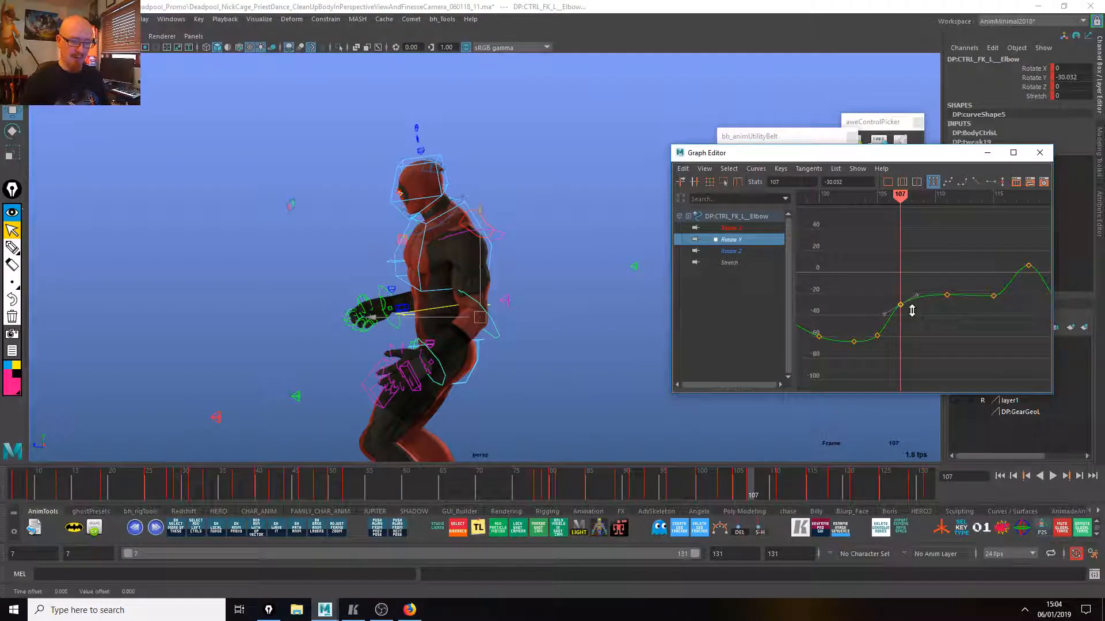
{"action": "left_click_drag", "start_coordinate": [754, 493], "coordinate": [811, 494]}
{"action": "left_click", "coordinate": [993, 295]}
{"action": "middle_click_drag", "start_coordinate": [1006, 296], "coordinate": [1014, 278]}
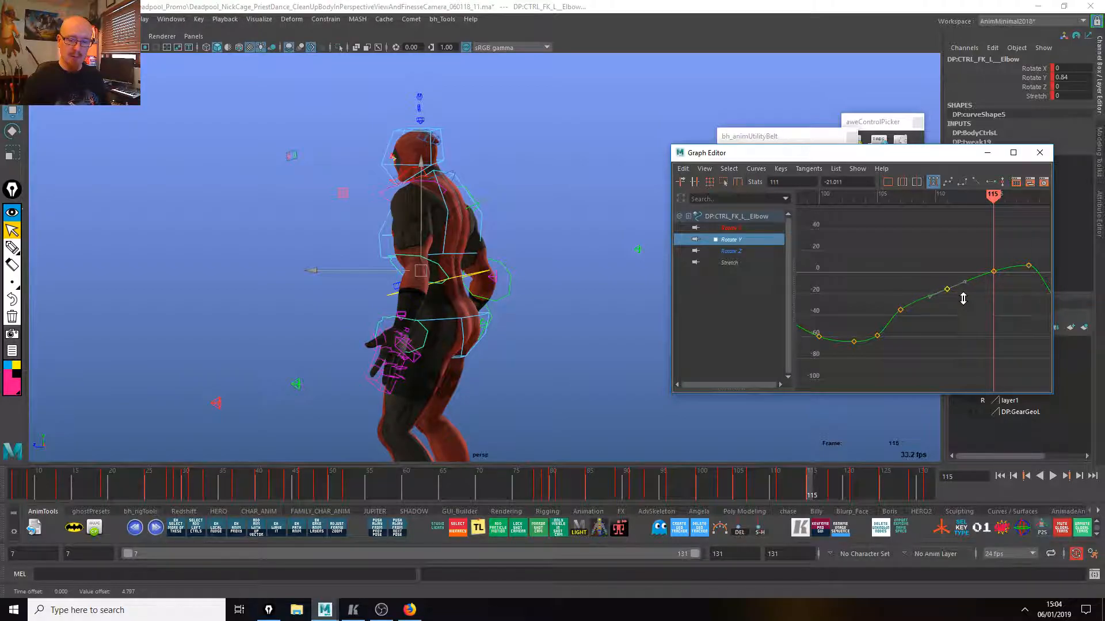
Replay the dance in the perspective view, through Mirrored_ShotCam and through ShotCam, and scrub the ending up to frame 129.
{"action": "key", "text": "alt+v"}
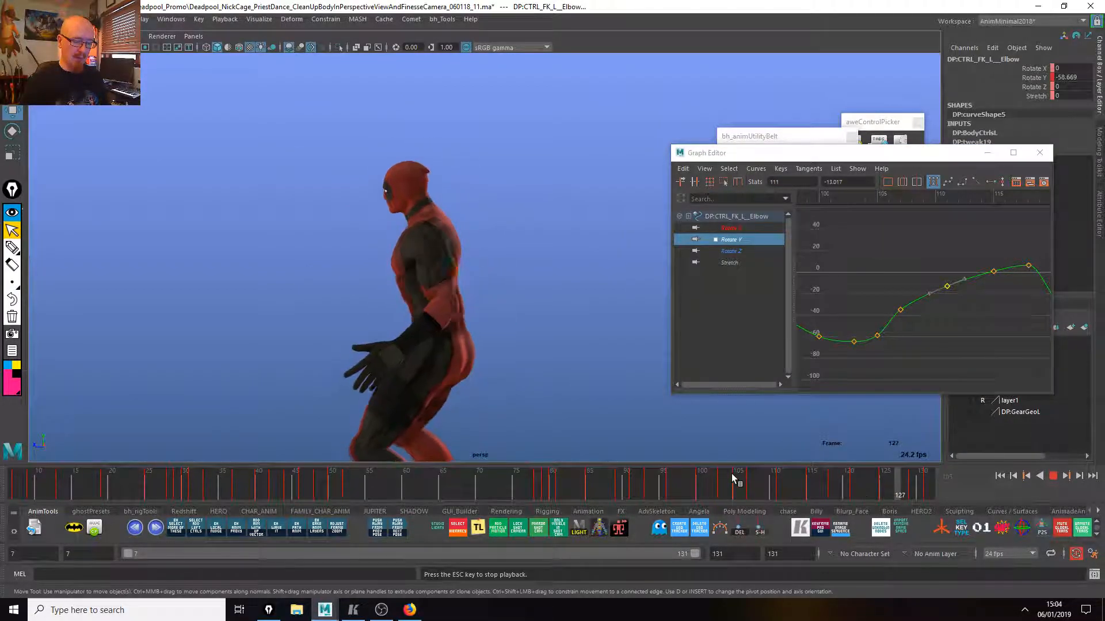
{"action": "key", "text": "alt+c"}
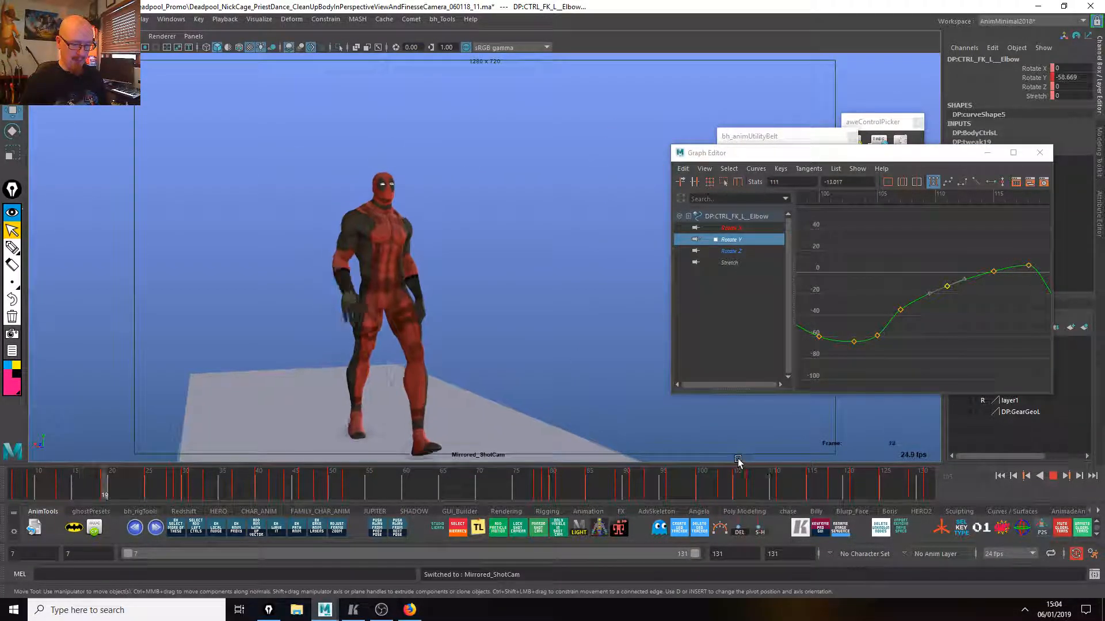
{"action": "key", "text": "alt+c"}
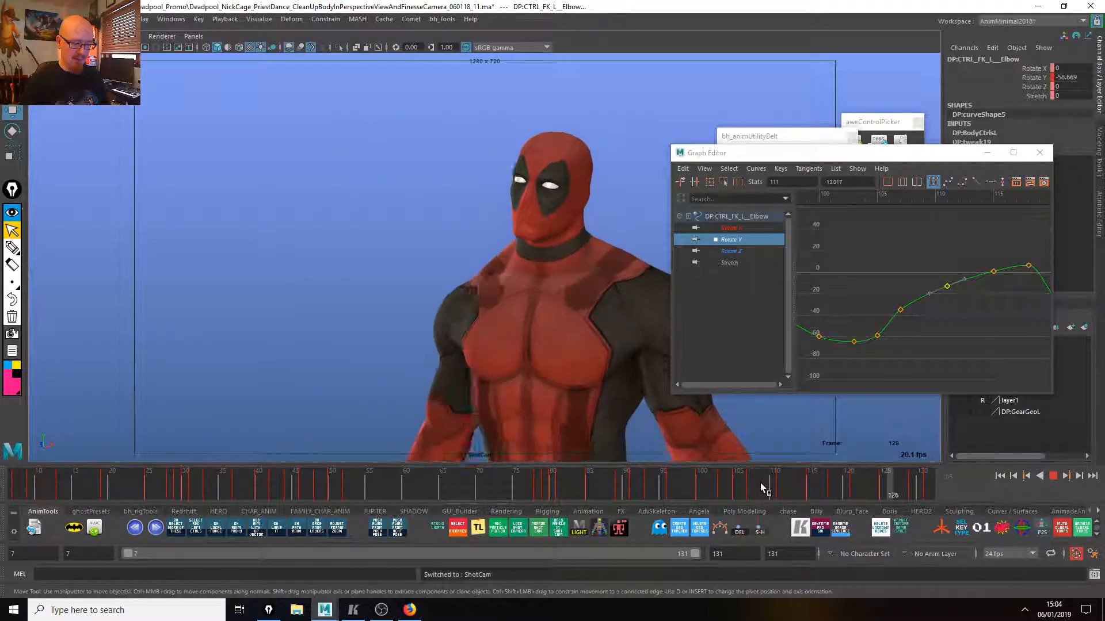
{"action": "left_click_drag", "start_coordinate": [761, 484], "coordinate": [905, 479]}
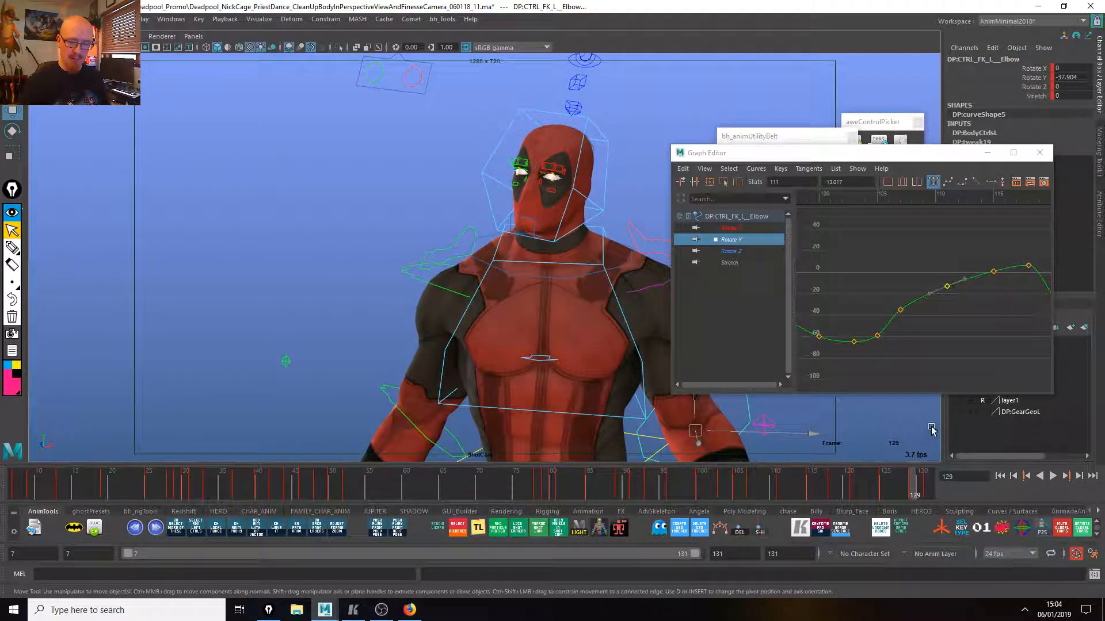
Move the Graph Editor clear of the character's left arm and inspect the frame 124 pose from the perspective camera.
{"action": "middle_click_drag", "start_coordinate": [814, 321], "coordinate": [687, 320], "text": "alt"}
{"action": "left_click_drag", "start_coordinate": [898, 154], "coordinate": [269, 152]}
{"action": "left_click_drag", "start_coordinate": [828, 492], "coordinate": [877, 488]}
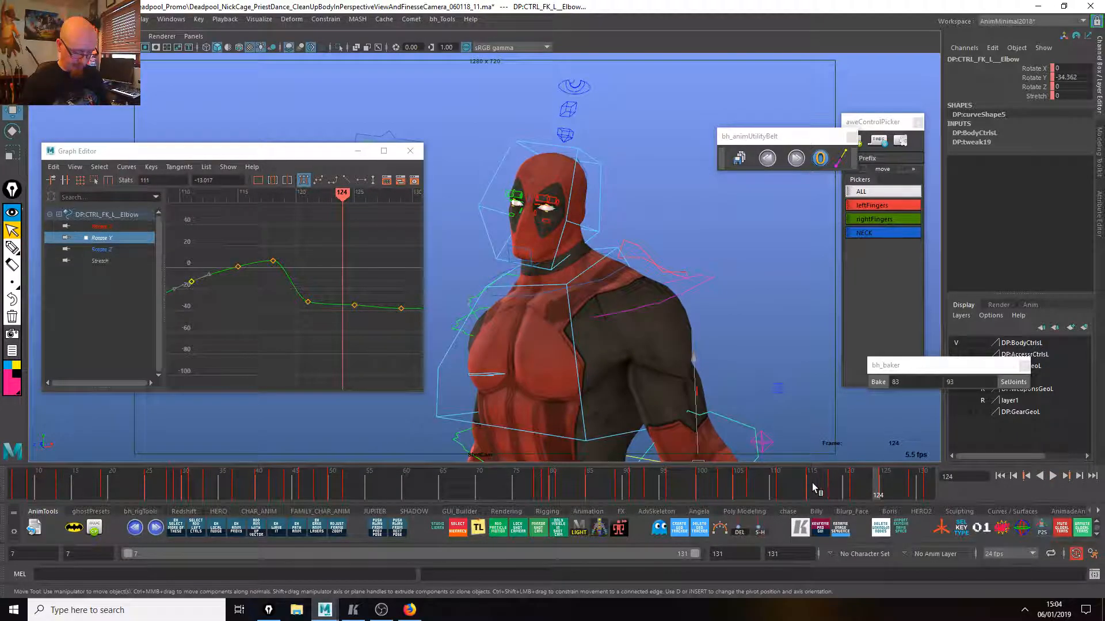
{"action": "key", "text": "p"}
{"action": "left_click_drag", "start_coordinate": [712, 414], "coordinate": [680, 412], "text": "alt"}
{"action": "middle_click_drag", "start_coordinate": [681, 412], "coordinate": [786, 419], "text": "alt"}
{"action": "left_click_drag", "start_coordinate": [786, 420], "coordinate": [815, 427], "text": "alt"}
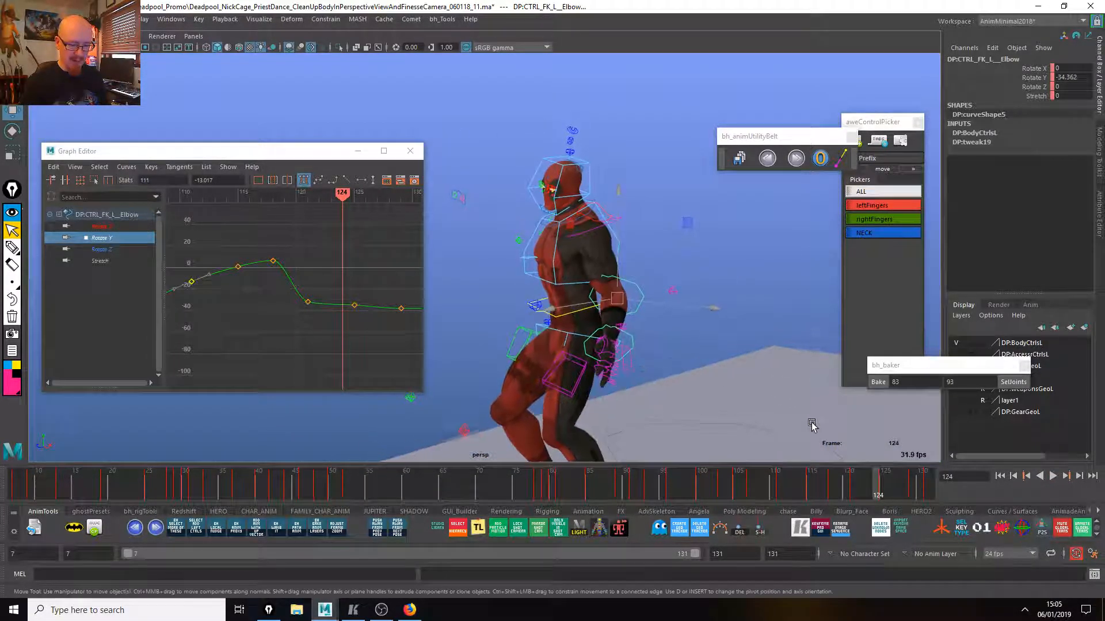
{"action": "right_click_drag", "start_coordinate": [815, 427], "coordinate": [834, 430], "text": "alt"}
Undo the edits to the left elbow's Rotate Y keys.
{"action": "mouse_move", "coordinate": [817, 492]}
{"action": "left_mouse_down"}
{"action": "mouse_move", "coordinate": [861, 492]}
{"action": "mouse_move", "coordinate": [717, 491]}
{"action": "mouse_move", "coordinate": [804, 490]}
{"action": "left_mouse_up"}
{"action": "key", "text": "ctrl+z"}
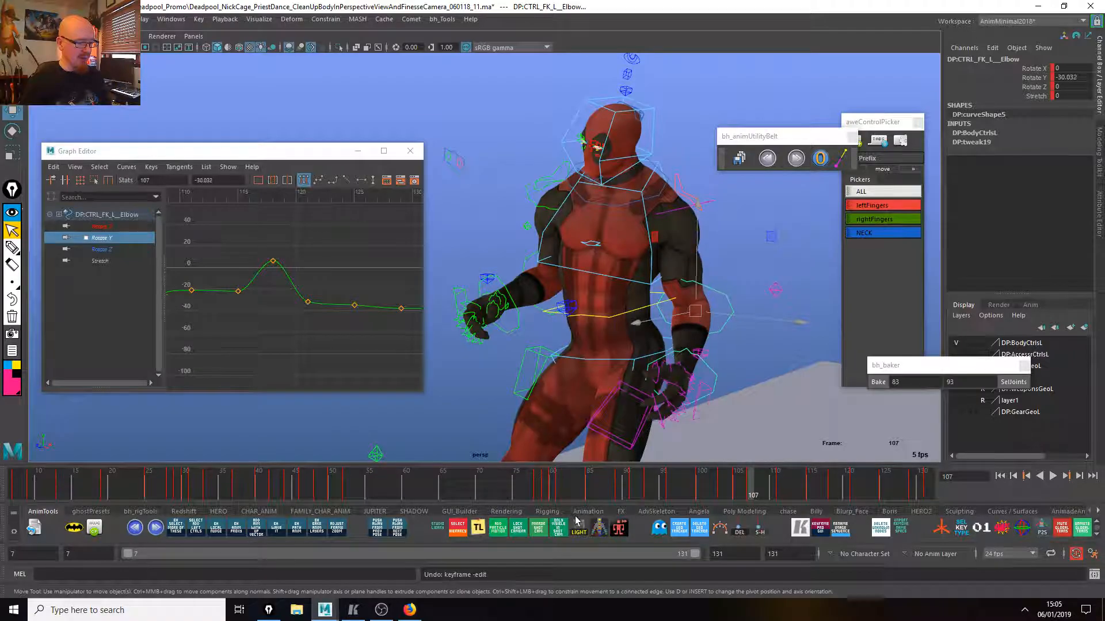
Select the left FK shoulder control and frame its Rotate Y keys around frame 107 in the Graph Editor.
{"action": "left_click", "coordinate": [770, 235]}
{"action": "left_click", "coordinate": [709, 200]}
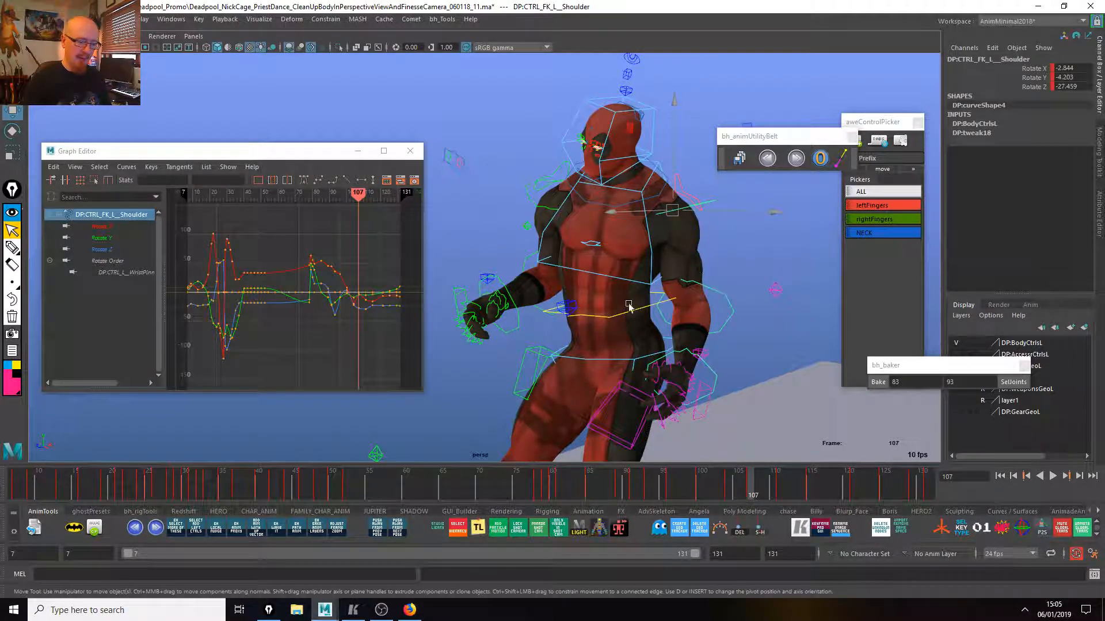
{"action": "key", "text": "e"}
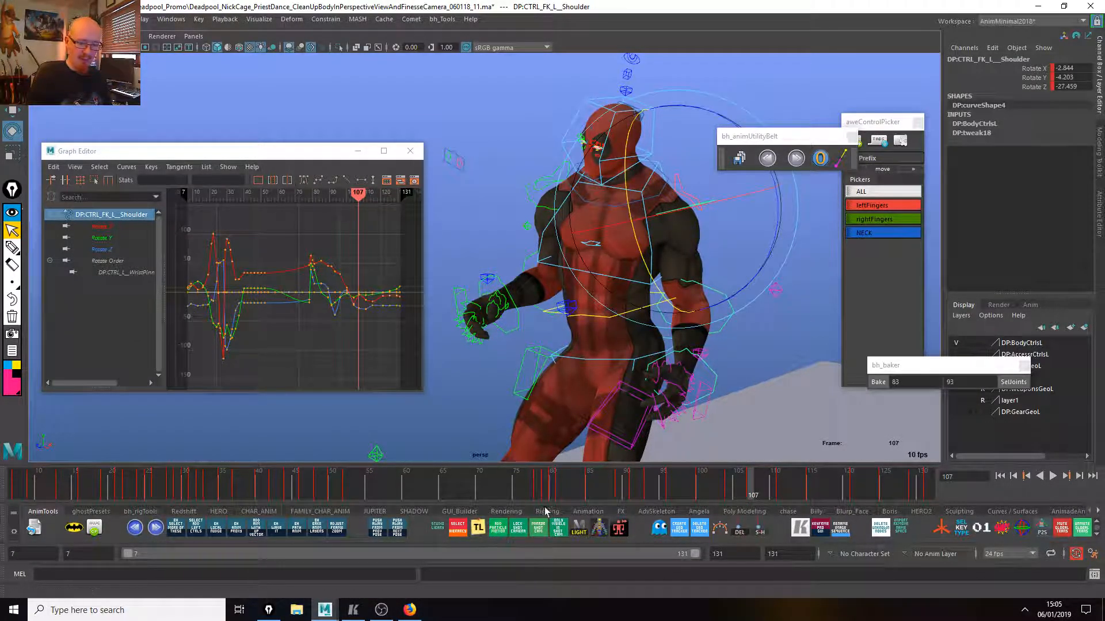
{"action": "left_click", "coordinate": [102, 237]}
{"action": "left_click_drag", "start_coordinate": [352, 296], "coordinate": [308, 230]}
{"action": "key", "text": "f"}
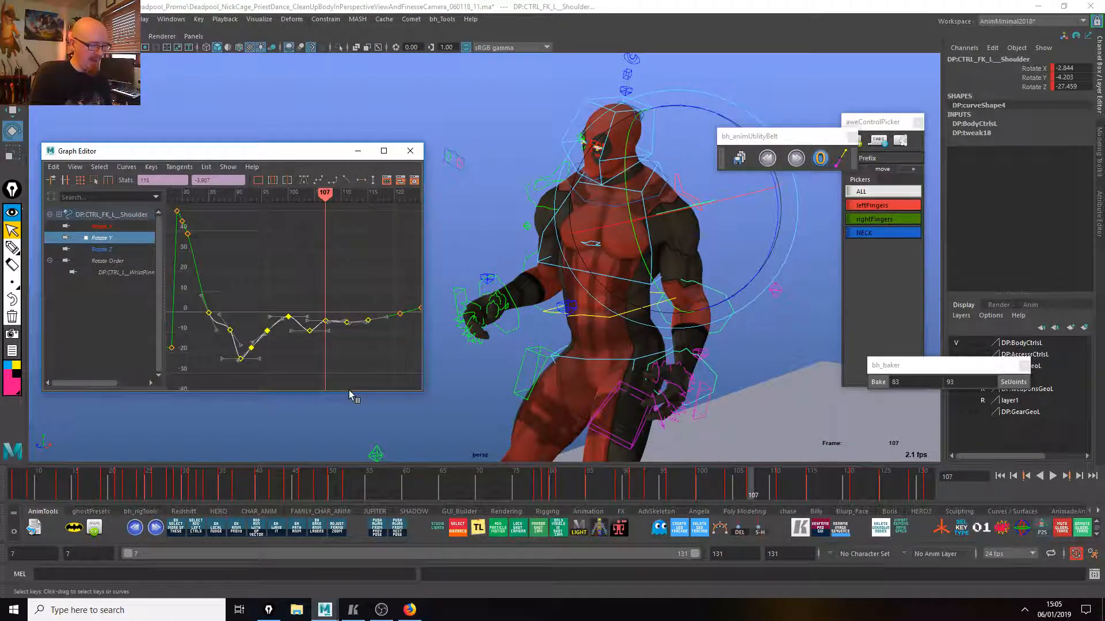
{"action": "mouse_move", "coordinate": [385, 361]}
{"action": "right_mouse_down", "text": "alt"}
{"action": "mouse_move", "coordinate": [337, 333]}
{"action": "mouse_move", "coordinate": [402, 352]}
{"action": "mouse_move", "coordinate": [403, 368]}
{"action": "right_mouse_up", "text": "alt"}
Raise the left shoulder's Rotate Y key at frame 111 to -2.837 and replay the arm motion.
{"action": "mouse_move", "coordinate": [691, 486]}
{"action": "left_mouse_down"}
{"action": "mouse_move", "coordinate": [732, 500]}
{"action": "mouse_move", "coordinate": [779, 493]}
{"action": "left_mouse_up"}
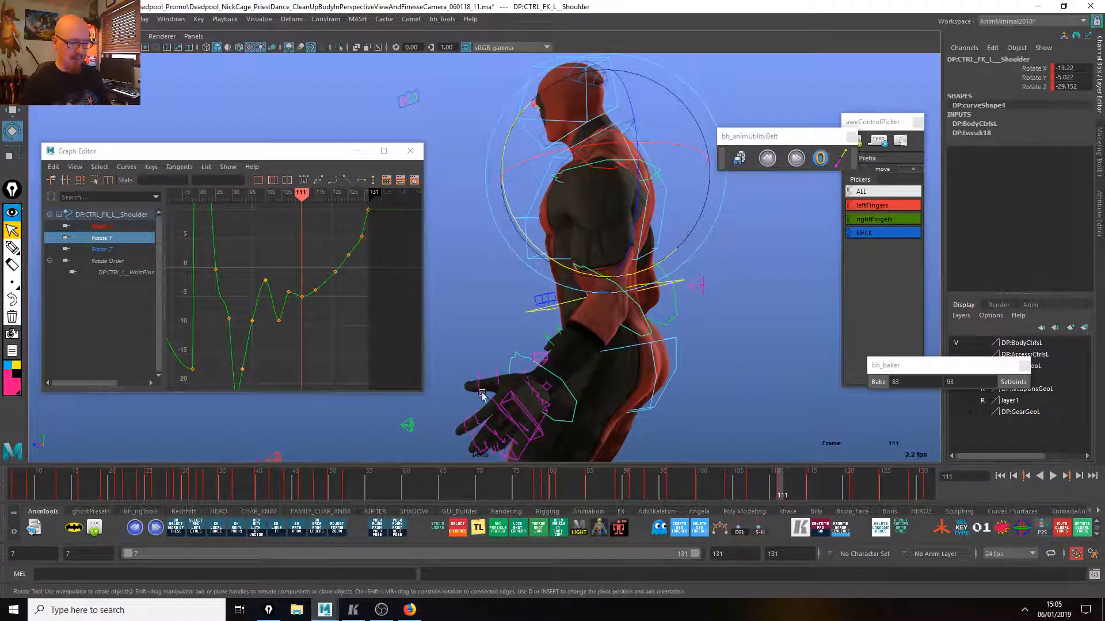
{"action": "left_click_drag", "start_coordinate": [296, 288], "coordinate": [309, 295]}
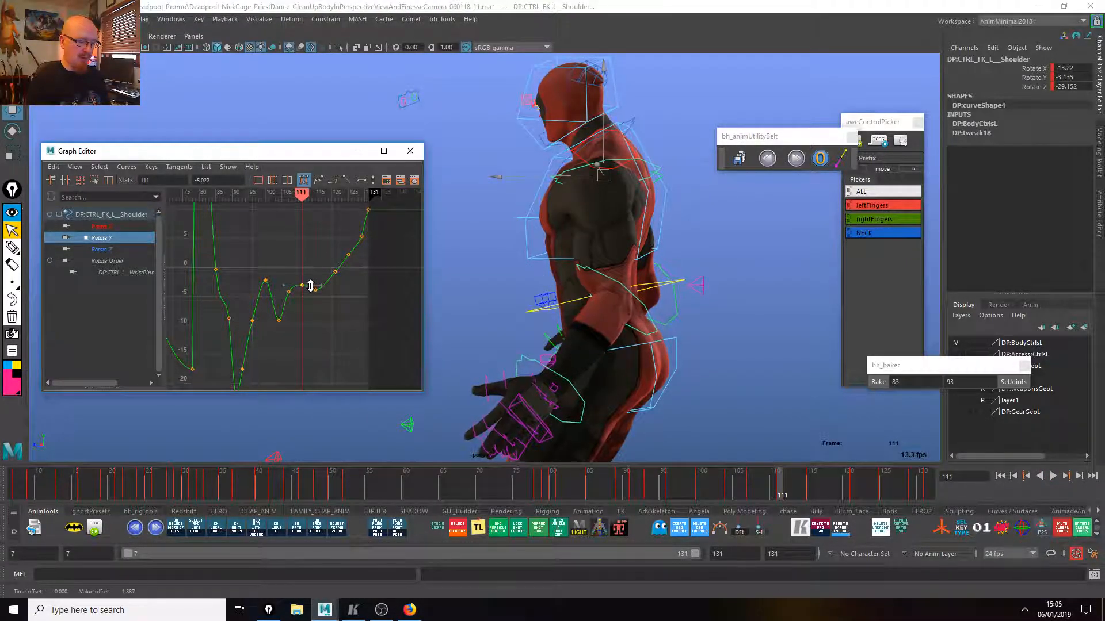
{"action": "key", "text": "alt+v"}
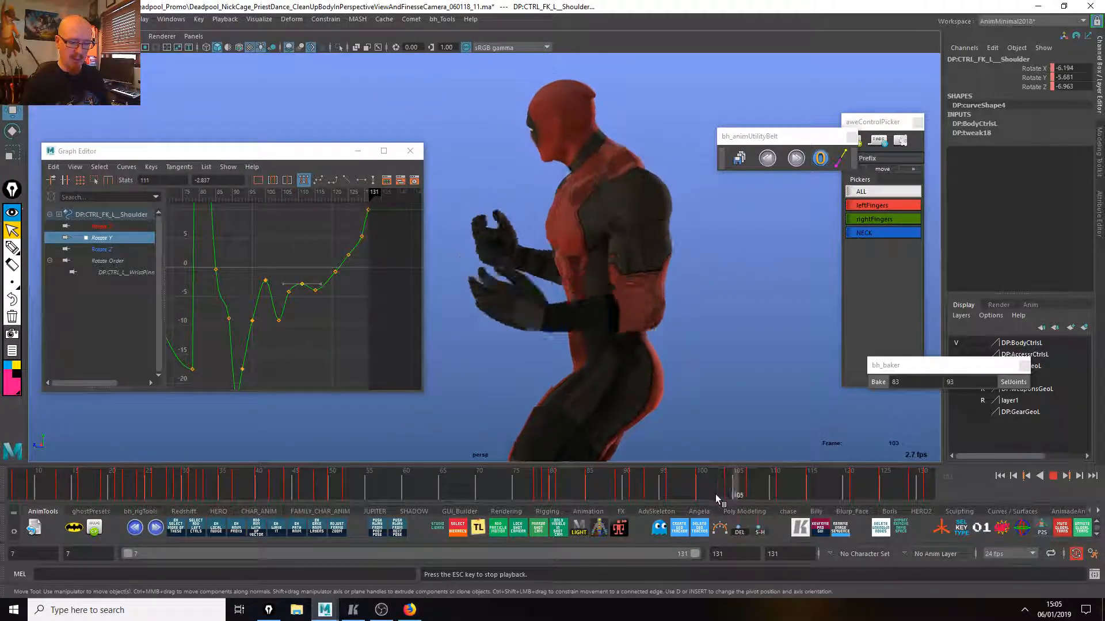
{"action": "mouse_move", "coordinate": [723, 485]}
{"action": "left_mouse_down"}
{"action": "mouse_move", "coordinate": [821, 499]}
{"action": "mouse_move", "coordinate": [829, 495]}
{"action": "mouse_move", "coordinate": [771, 486]}
{"action": "mouse_move", "coordinate": [831, 489]}
{"action": "left_mouse_up"}
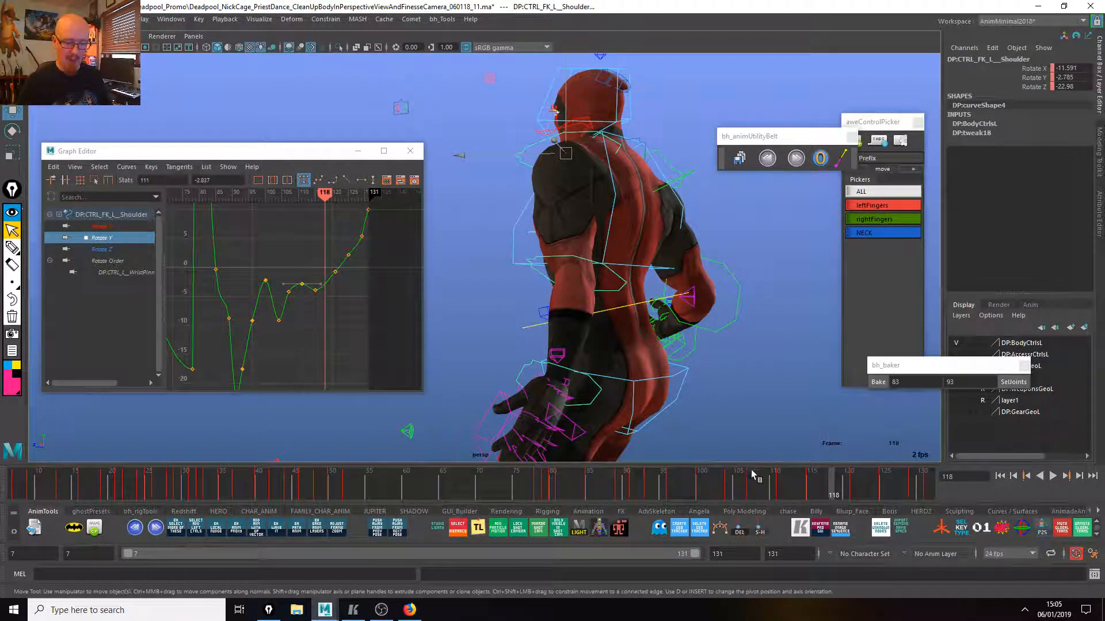
{"action": "key", "text": "alt+v"}
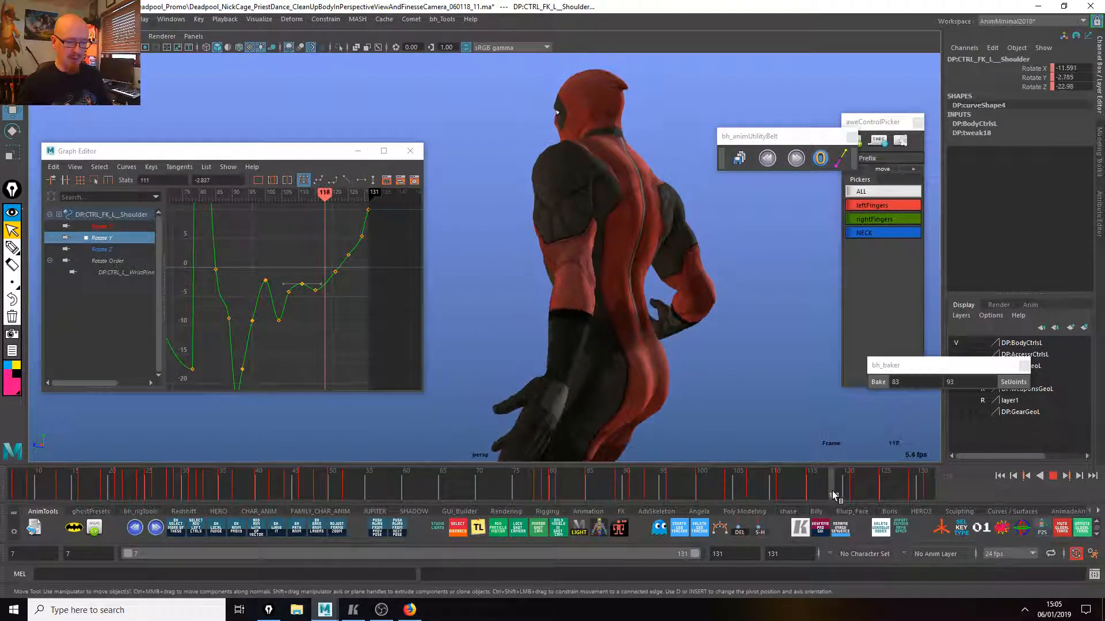
{"action": "key", "text": "alt+v"}
Rotate the left FK shoulder to about Y -6.6, Z -22.7 at frame 121 and review the arm motion.
{"action": "key", "text": "e"}
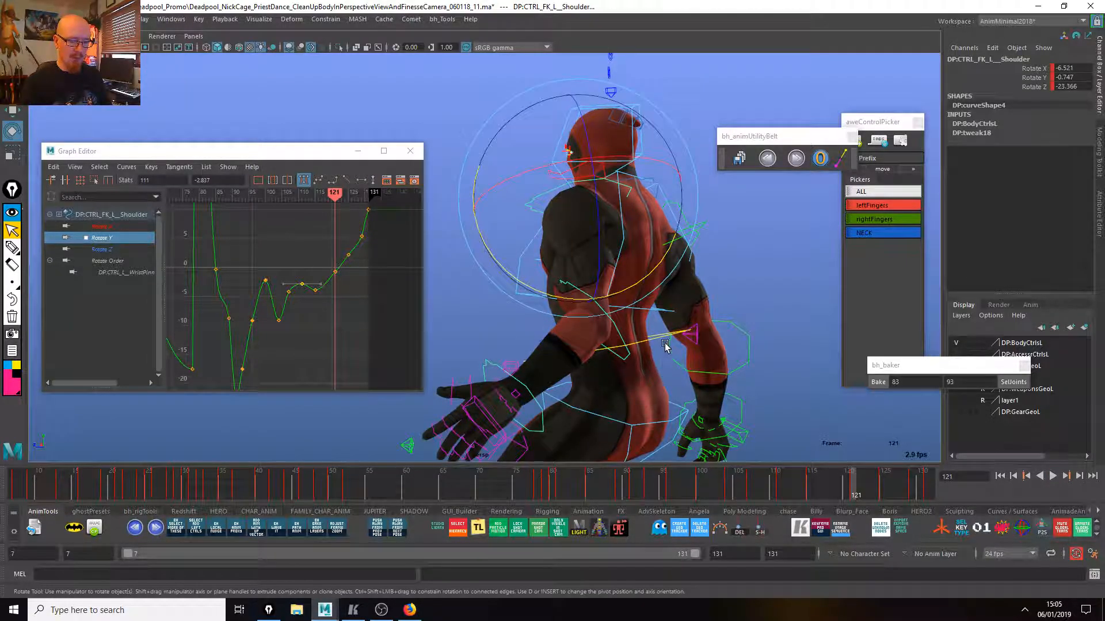
{"action": "left_click_drag", "start_coordinate": [637, 286], "coordinate": [636, 282]}
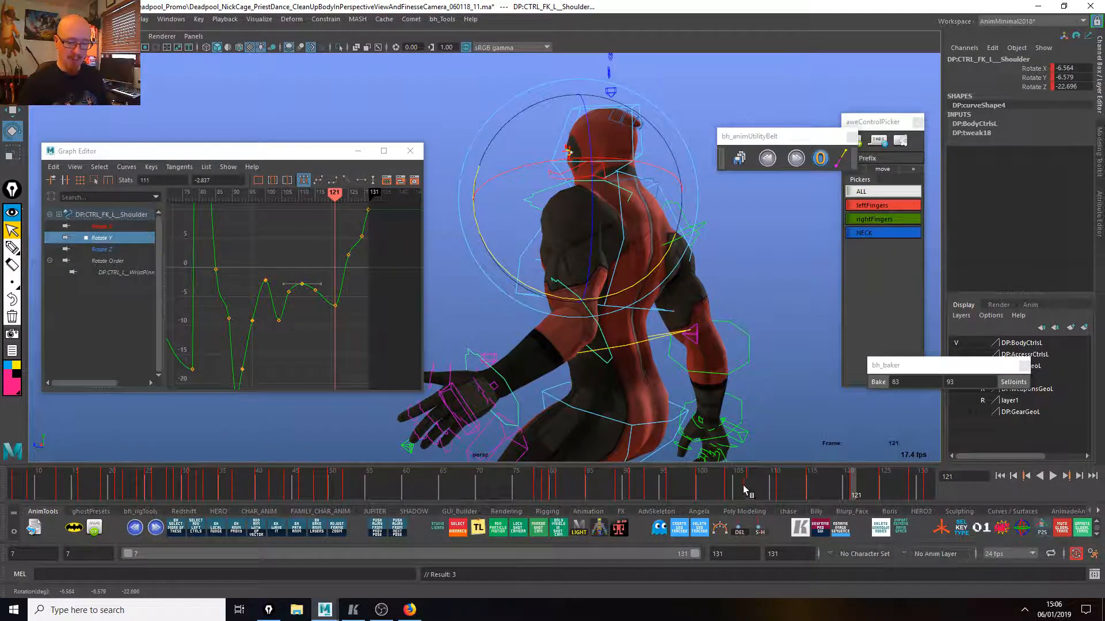
{"action": "key", "text": "alt+v"}
{"action": "left_click_drag", "start_coordinate": [761, 482], "coordinate": [856, 492]}
Lower the shoulder's Rotate Y key at frame 125 to -3.263 and set the one at frame 129 to 6.192.
{"action": "left_click_drag", "start_coordinate": [864, 492], "coordinate": [883, 492]}
{"action": "left_click_drag", "start_coordinate": [365, 269], "coordinate": [339, 246]}
{"action": "key", "text": "w"}
{"action": "middle_click_drag", "start_coordinate": [377, 341], "coordinate": [385, 373], "text": "shift"}
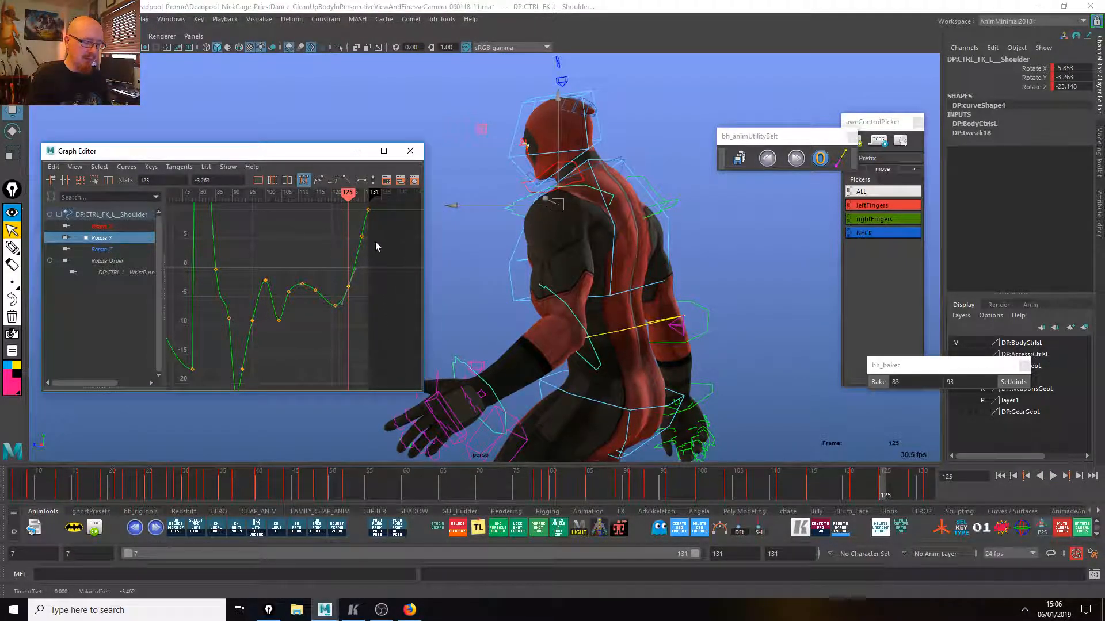
{"action": "middle_click_drag", "start_coordinate": [374, 253], "coordinate": [358, 279], "text": "alt"}
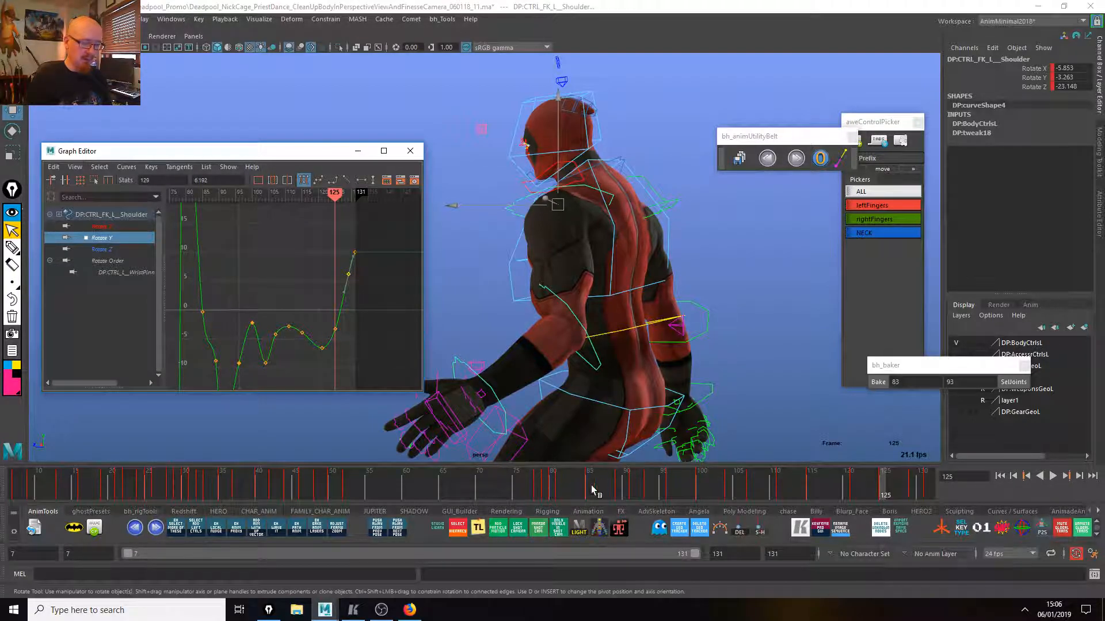
Examine the shoulder's Rotate Z keys from frame 115 to 131 and the arm pose from the front at frame 113.
{"action": "left_click", "coordinate": [102, 249]}
{"action": "key", "text": "f"}
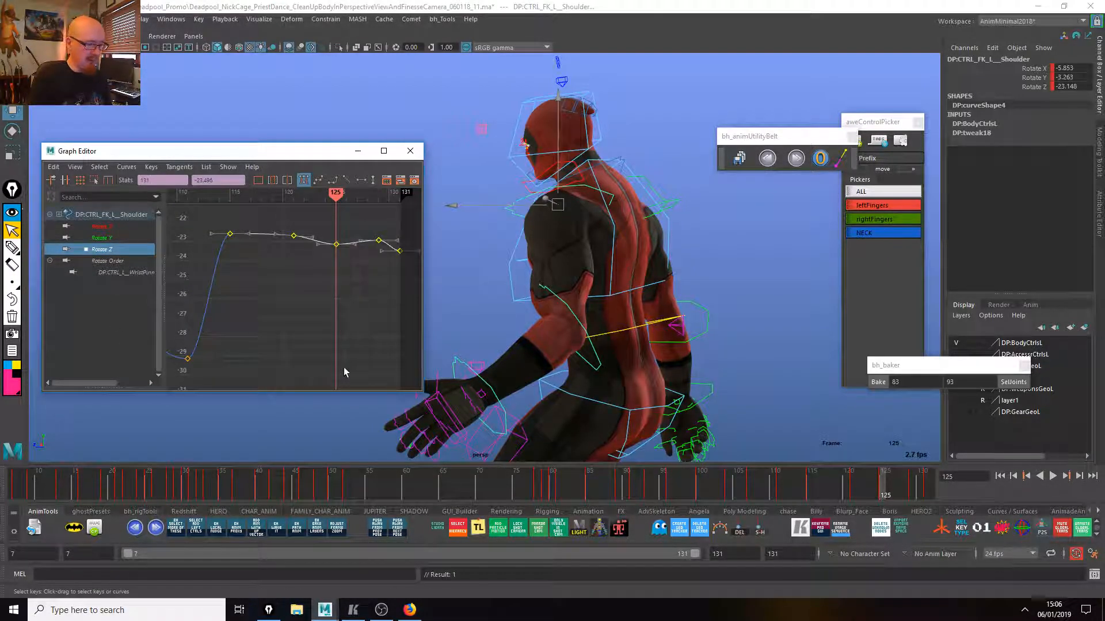
{"action": "left_click_drag", "start_coordinate": [713, 483], "coordinate": [796, 498]}
{"action": "left_click_drag", "start_coordinate": [727, 415], "coordinate": [839, 418], "text": "alt"}
{"action": "key", "text": "e"}
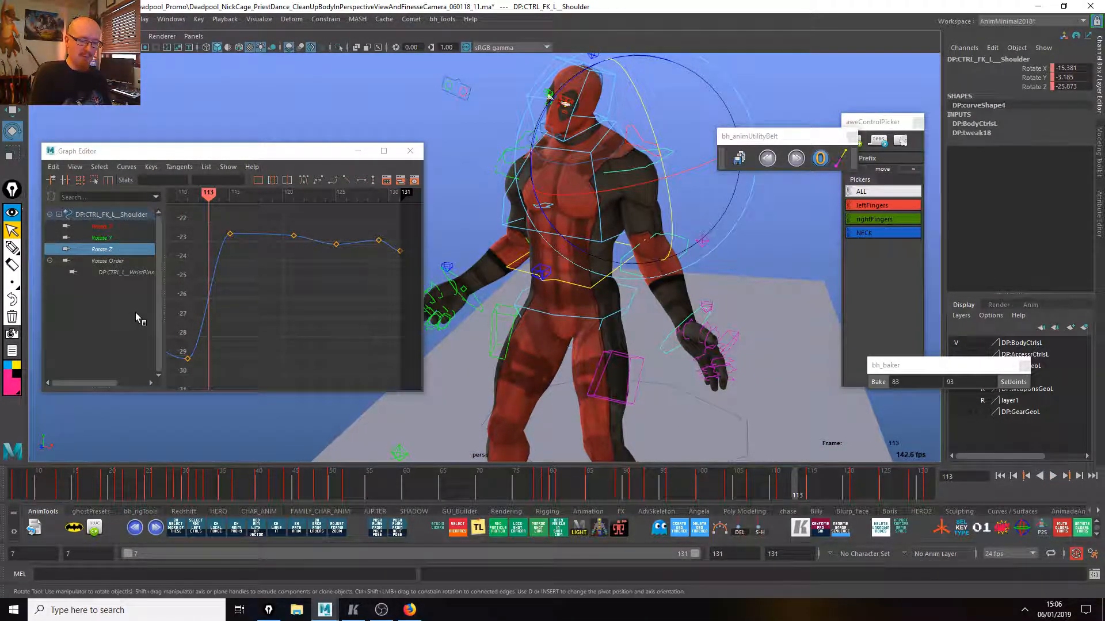
Frame the left shoulder's Rotate X keys up to frame 131 in the Graph Editor and replay the motion.
{"action": "left_click", "coordinate": [108, 227]}
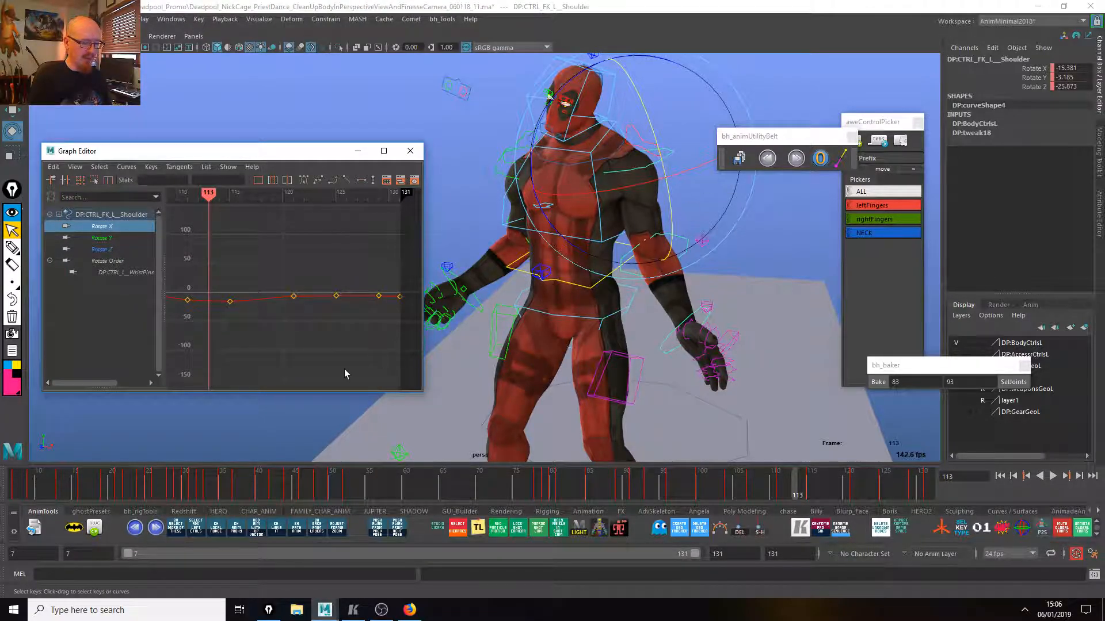
{"action": "left_click_drag", "start_coordinate": [405, 314], "coordinate": [207, 266]}
{"action": "key", "text": "a"}
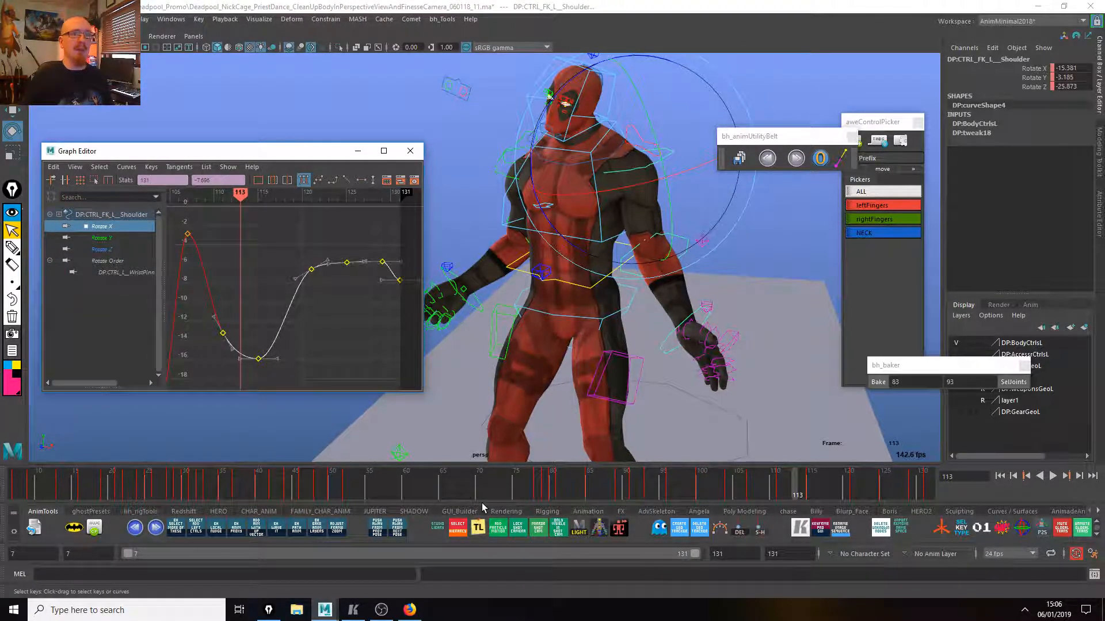
{"action": "key", "text": "alt+v"}
Rotate the left FK shoulder to about X -4 at frame 121 and X 0.57 at frame 125.
{"action": "mouse_move", "coordinate": [641, 488]}
{"action": "left_mouse_down"}
{"action": "mouse_move", "coordinate": [726, 502]}
{"action": "mouse_move", "coordinate": [852, 490]}
{"action": "left_mouse_up"}
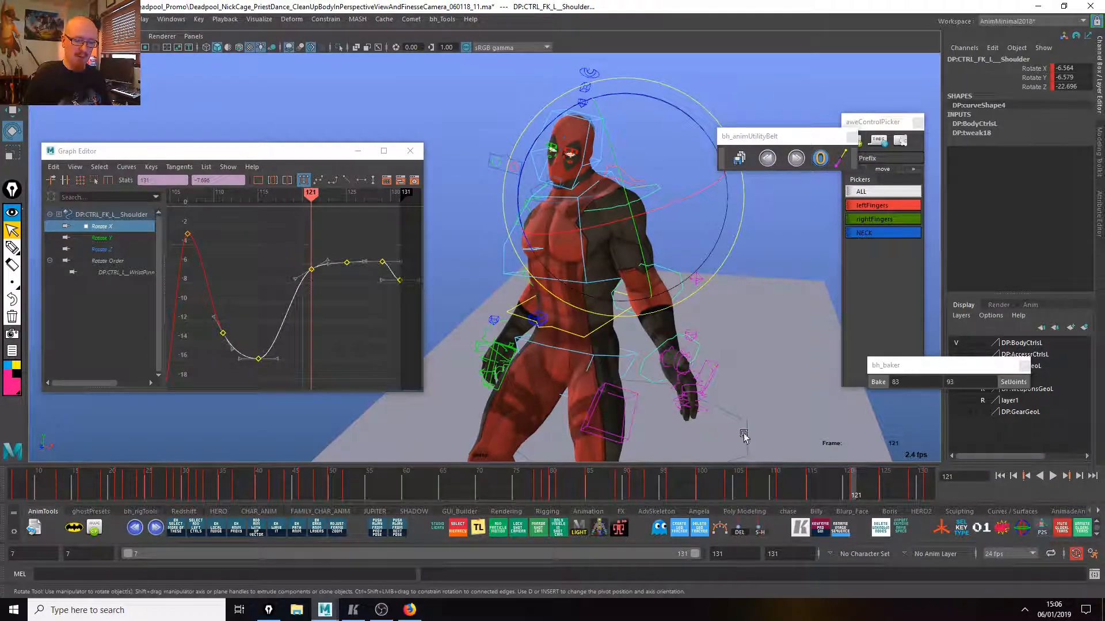
{"action": "left_click_drag", "start_coordinate": [676, 198], "coordinate": [686, 208]}
{"action": "left_click_drag", "start_coordinate": [861, 490], "coordinate": [885, 496]}
{"action": "left_click_drag", "start_coordinate": [693, 216], "coordinate": [697, 289]}
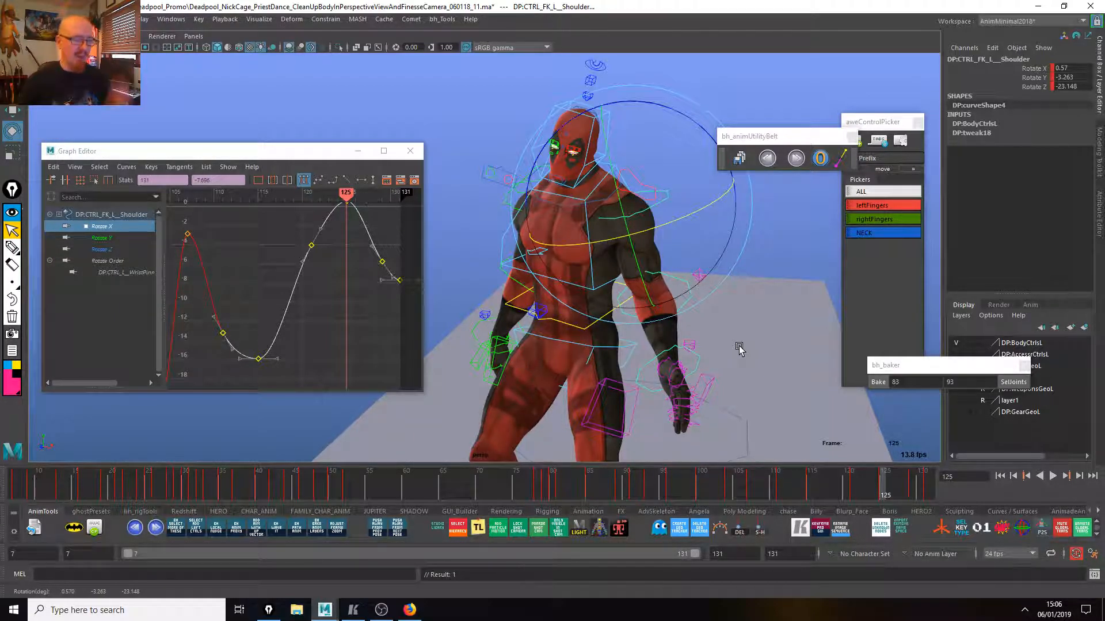
Raise the shoulder's Rotate X keys at frames 129 and 131 to about 1.58 and -0.36, and replay the ending.
{"action": "left_click_drag", "start_coordinate": [819, 483], "coordinate": [928, 501]}
{"action": "left_click", "coordinate": [390, 336]}
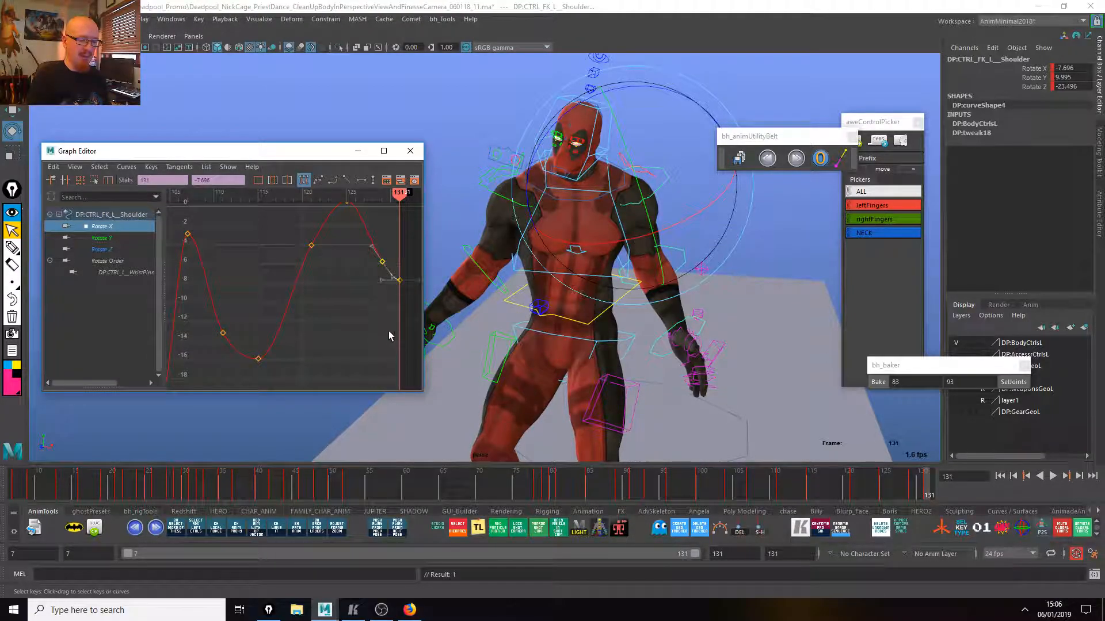
{"action": "key", "text": "w"}
{"action": "middle_click_drag", "start_coordinate": [382, 316], "coordinate": [385, 269], "text": "shift"}
{"action": "middle_click_drag", "start_coordinate": [385, 268], "coordinate": [405, 308], "text": "alt"}
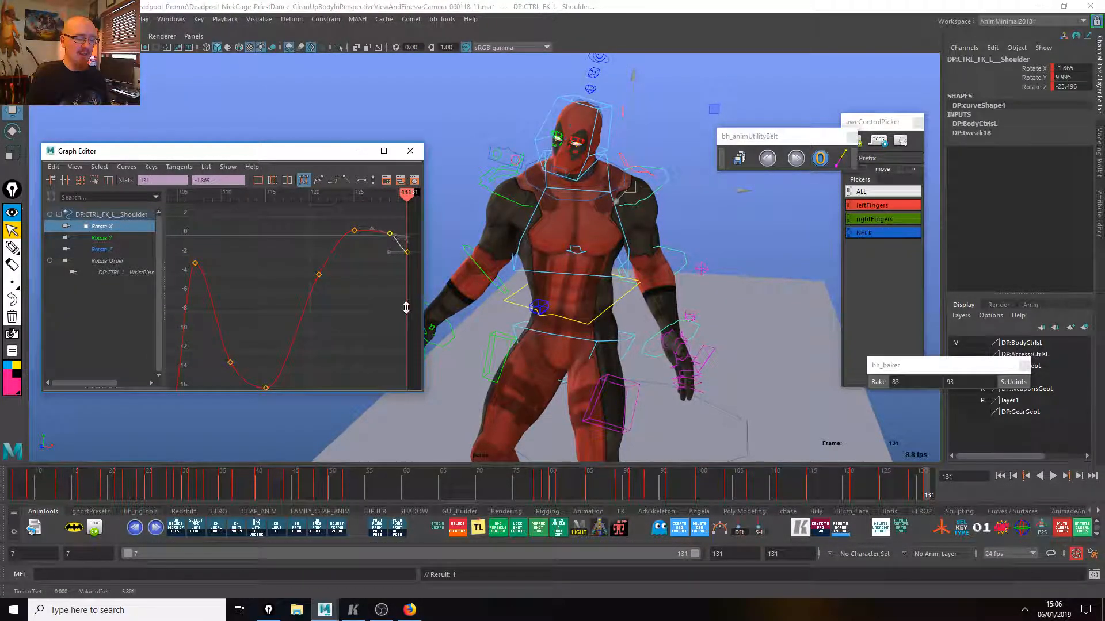
{"action": "key", "text": "alt+v"}
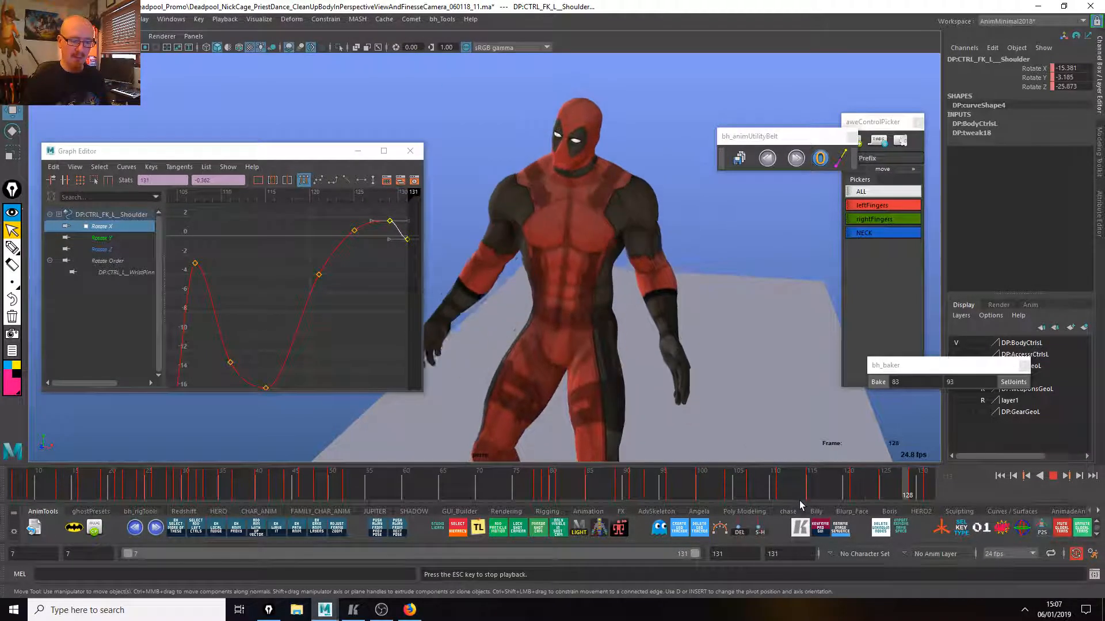
Rotate the left FK shoulder to about X 5.1, Y 2.2, Z -23.2 at frame 129, key it, and go to frame 131.
{"action": "left_click", "coordinate": [803, 488]}
{"action": "left_click_drag", "start_coordinate": [803, 488], "coordinate": [910, 488]}
{"action": "key", "text": "e"}
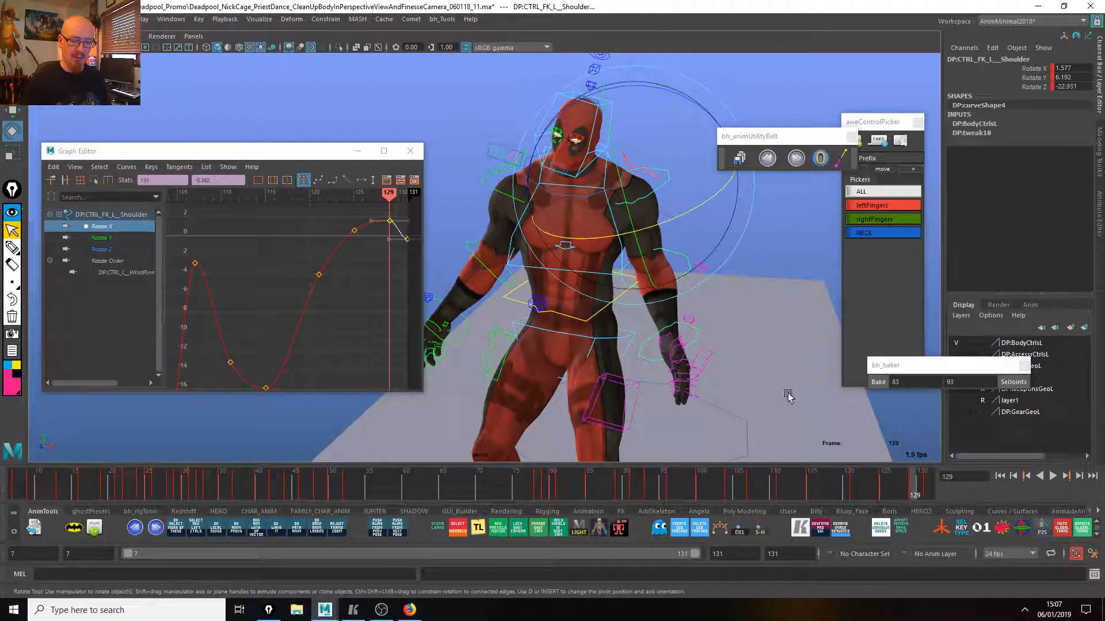
{"action": "left_click_drag", "start_coordinate": [697, 210], "coordinate": [695, 214]}
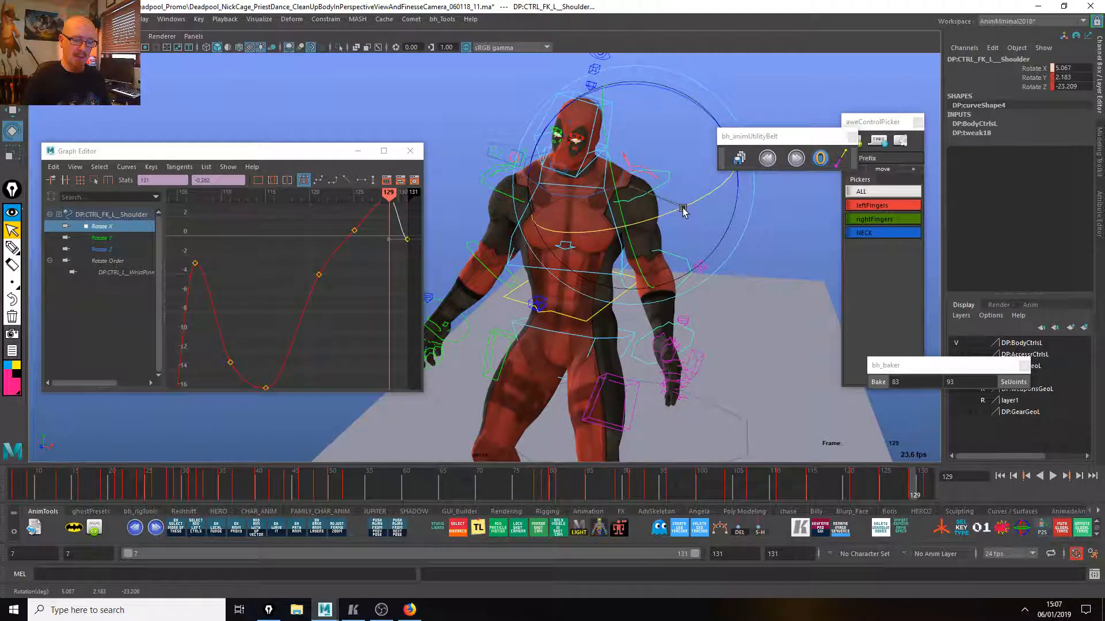
{"action": "key", "text": "s"}
{"action": "left_click_drag", "start_coordinate": [915, 488], "coordinate": [926, 487]}
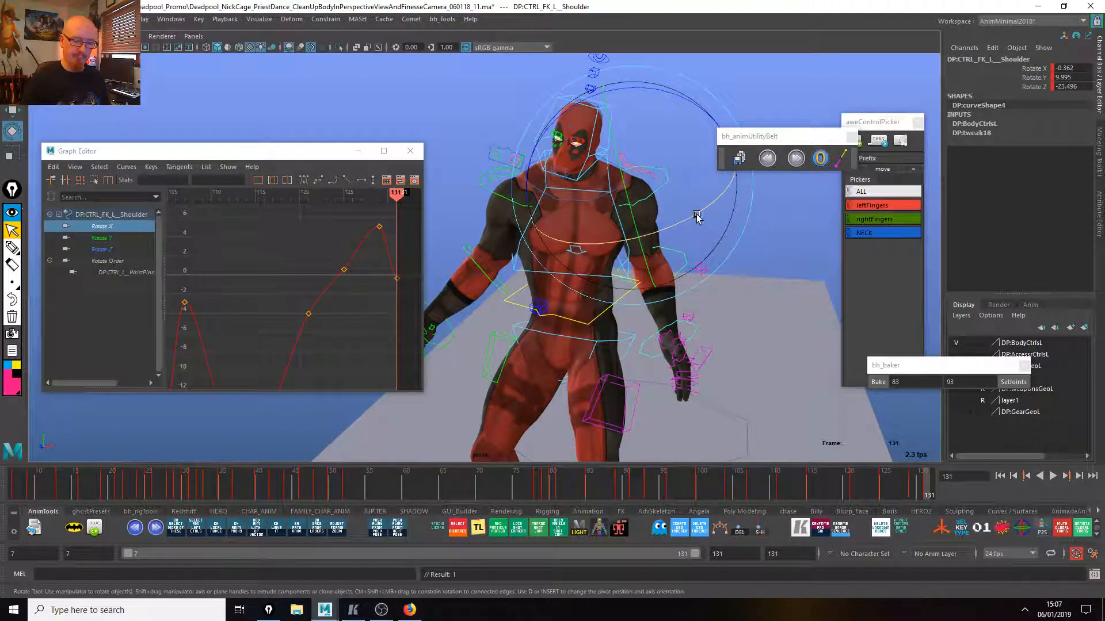
Rotate the left FK shoulder to about X 3.9, Y 6.8, Z -23.7 at frame 131, replay, and return to frame 115.
{"action": "left_click_drag", "start_coordinate": [697, 214], "coordinate": [691, 224]}
{"action": "left_click_drag", "start_coordinate": [637, 269], "coordinate": [638, 262]}
{"action": "key", "text": "alt+v"}
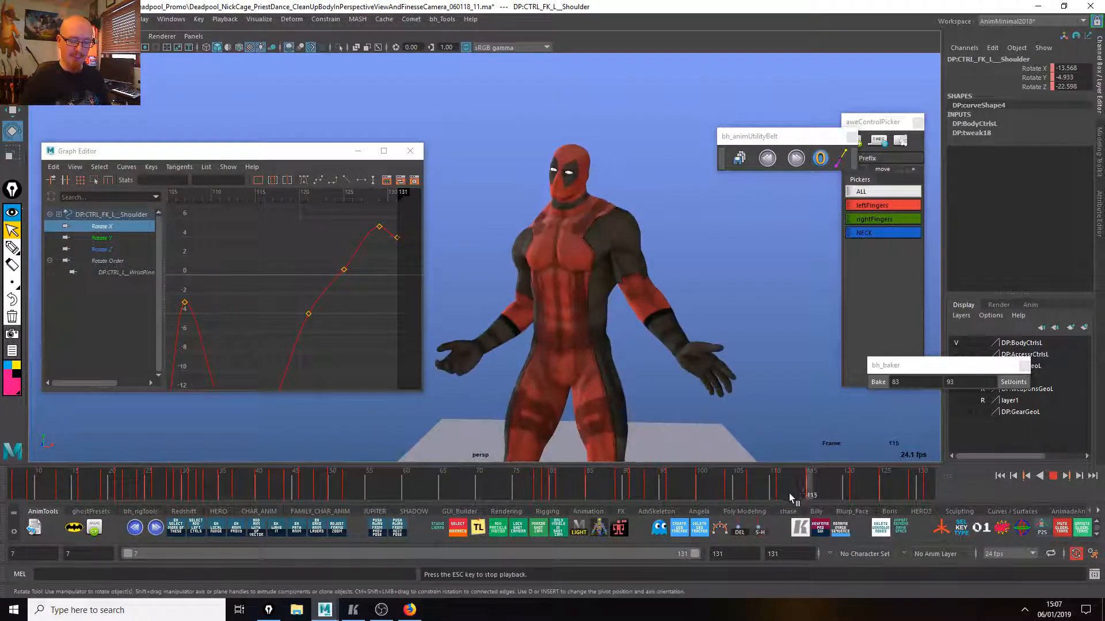
{"action": "left_click_drag", "start_coordinate": [751, 485], "coordinate": [810, 495]}
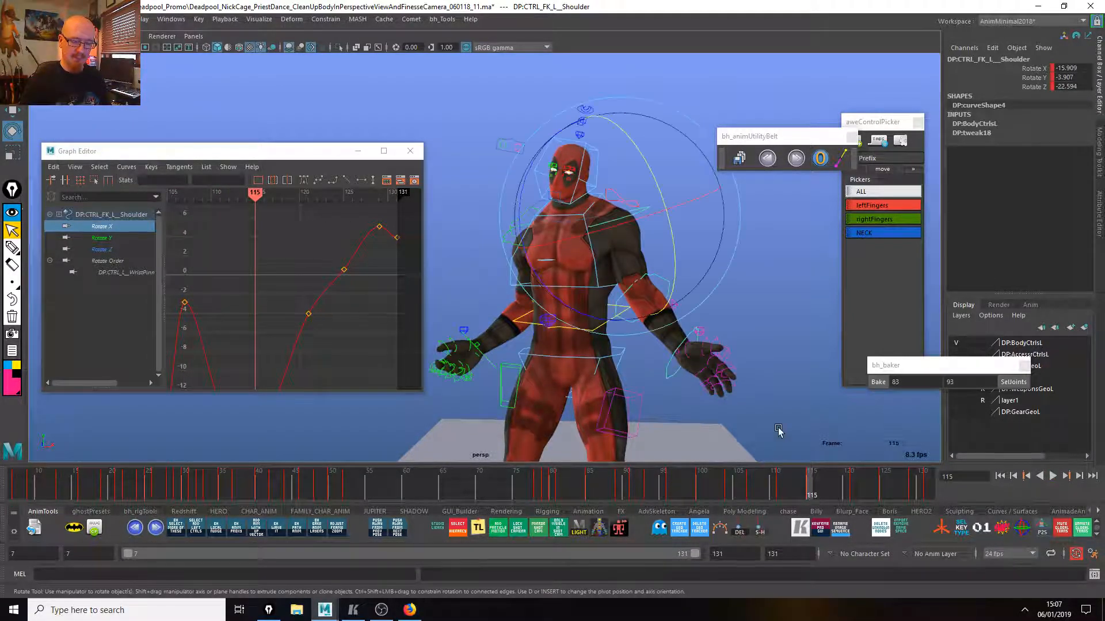
Rotate the left FK shoulder to X -17.84 at frame 115 and replay the motion.
{"action": "left_click_drag", "start_coordinate": [693, 204], "coordinate": [693, 201]}
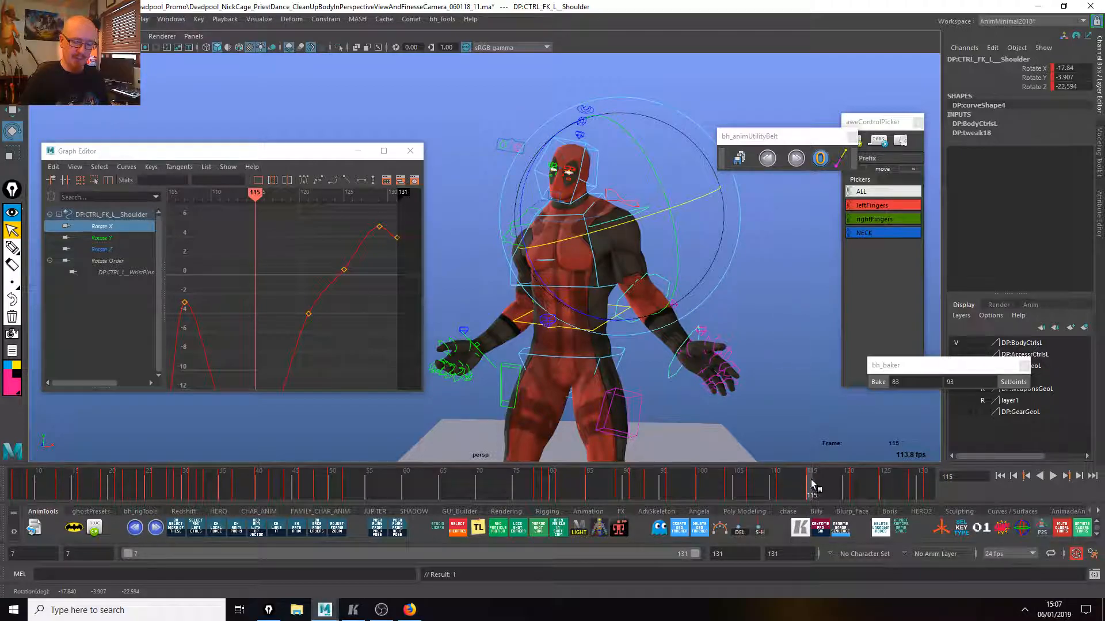
{"action": "key", "text": "alt+v"}
{"action": "key", "text": "alt+v"}
Rotate the left FK shoulder to X 2.338 at frame 121, remove its key at frame 125, and replay.
{"action": "left_click_drag", "start_coordinate": [676, 252], "coordinate": [675, 253]}
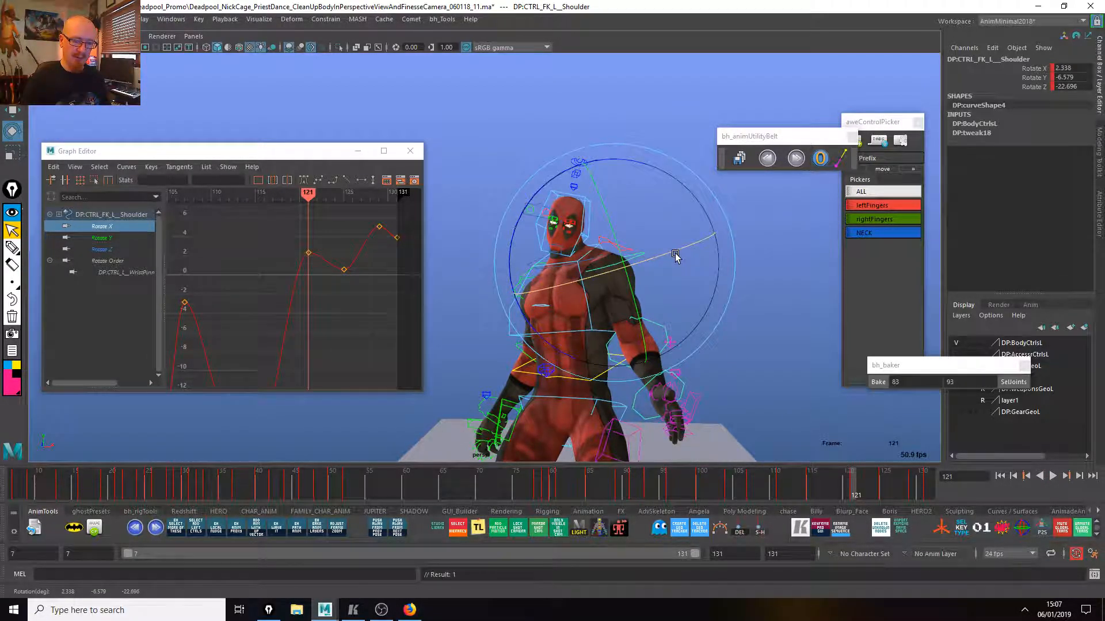
{"action": "left_click_drag", "start_coordinate": [860, 488], "coordinate": [886, 495]}
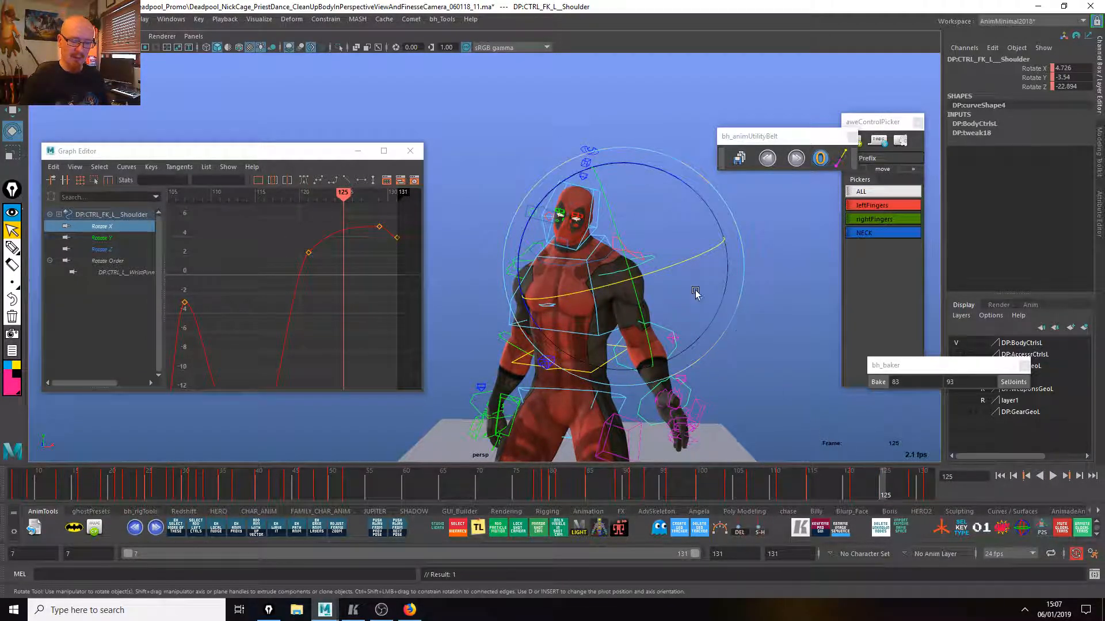
{"action": "key", "text": "alt+v"}
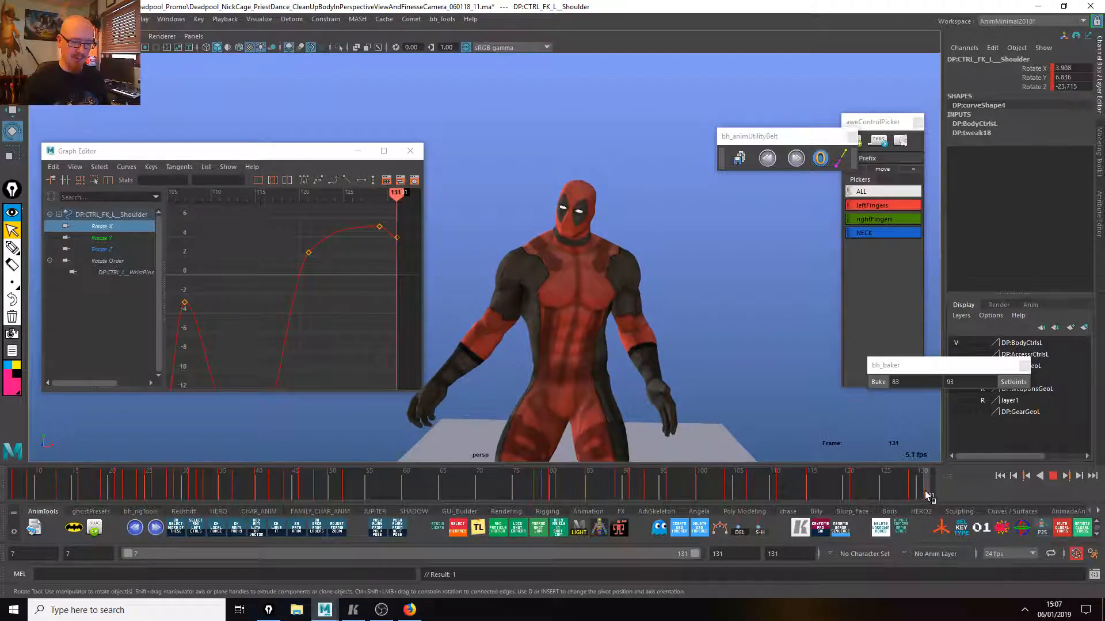
Review the ending, rotate the left FK shoulder to about X 11, Y -3.2, Z -25 at frame 125, and replay.
{"action": "left_click", "coordinate": [794, 488]}
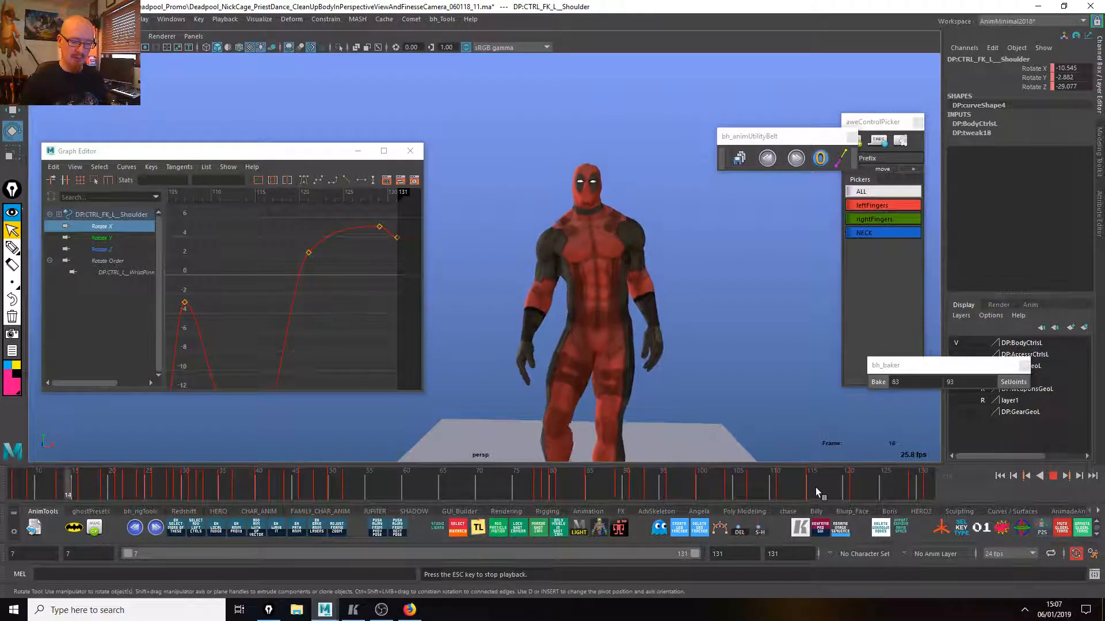
{"action": "key", "text": "Escape"}
{"action": "left_click", "coordinate": [846, 486]}
{"action": "key", "text": "alt+v"}
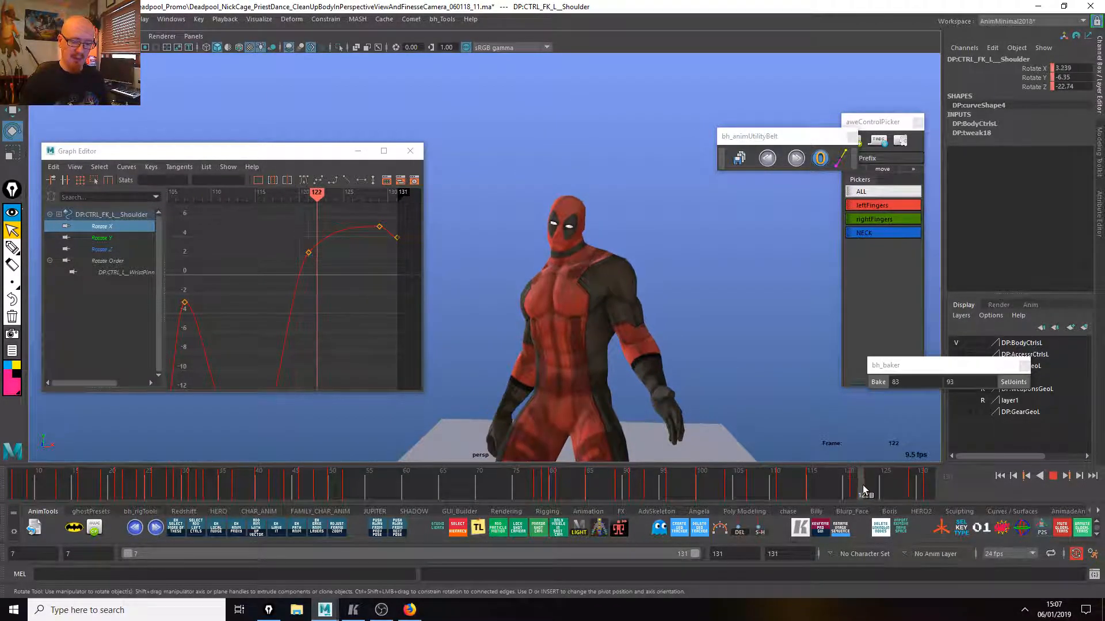
{"action": "key", "text": "Escape"}
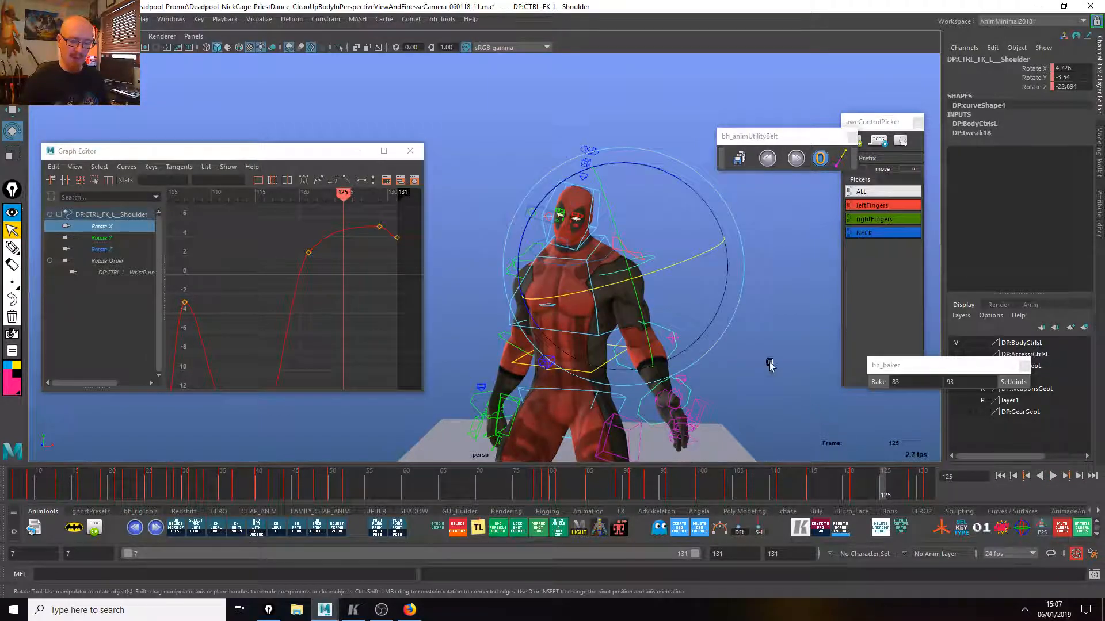
{"action": "left_click_drag", "start_coordinate": [703, 251], "coordinate": [698, 260]}
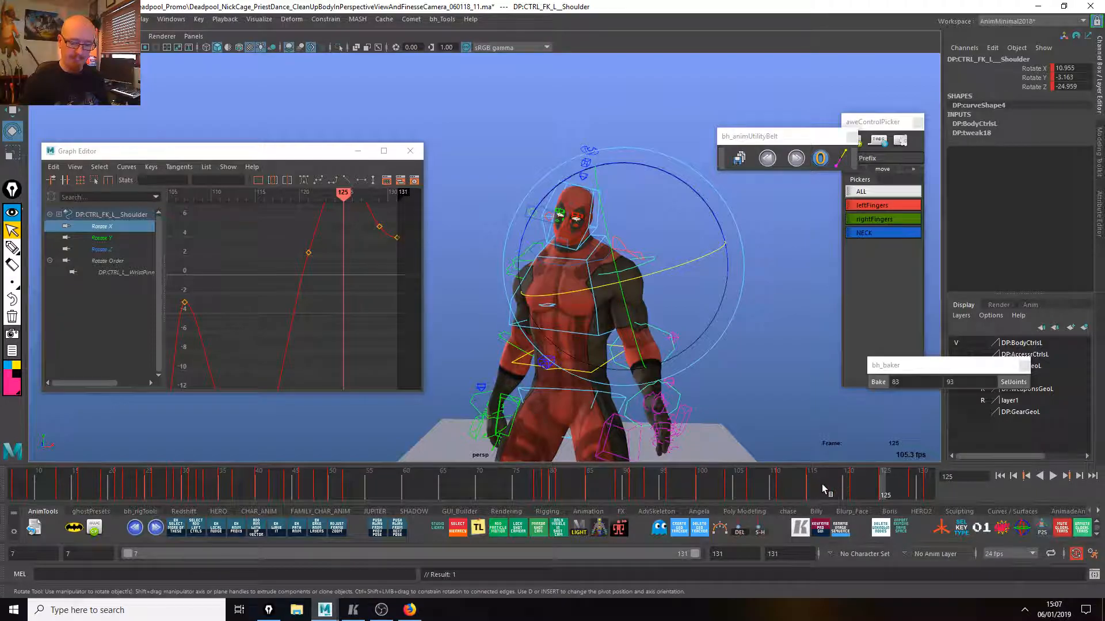
{"action": "key", "text": "alt+v"}
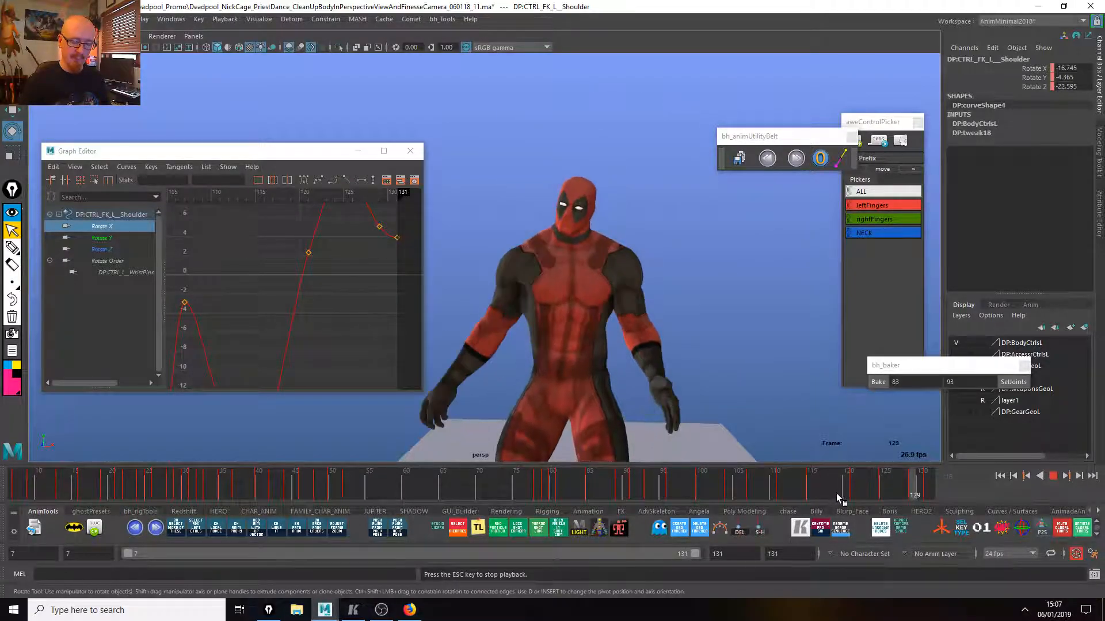
Raise the shoulder's Rotate X keys at frames 129 and 131 together, bringing frame 131 to about 12.4, and replay the ending.
{"action": "left_click_drag", "start_coordinate": [846, 489], "coordinate": [915, 489]}
{"action": "key", "text": "f"}
{"action": "left_click_drag", "start_coordinate": [359, 278], "coordinate": [406, 320]}
{"action": "key", "text": "w"}
{"action": "middle_click_drag", "start_coordinate": [368, 362], "coordinate": [368, 348], "text": "shift"}
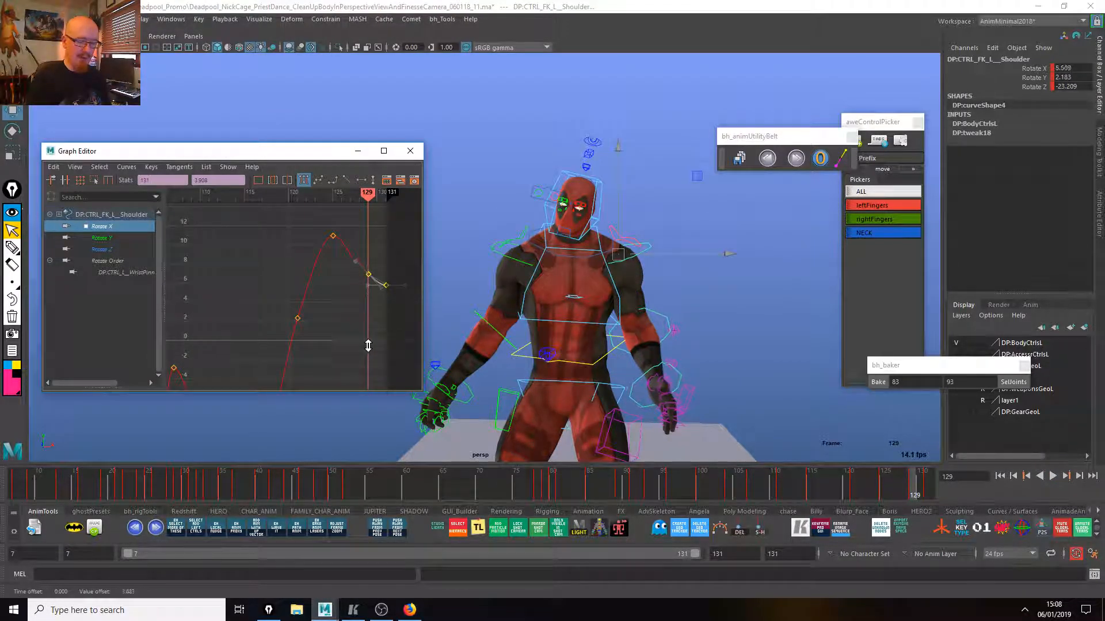
{"action": "left_click", "coordinate": [845, 486]}
{"action": "key", "text": "alt+v"}
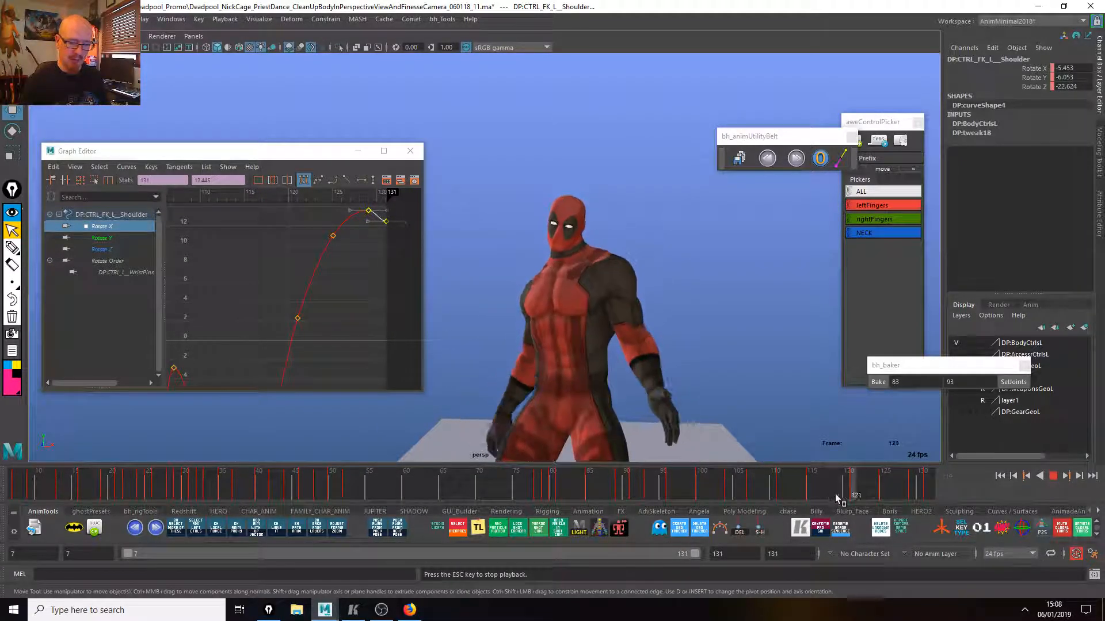
Review the left arm's motion through ShotCam, replaying the end of the shot several times.
{"action": "left_click", "coordinate": [807, 482]}
{"action": "key", "text": "c"}
{"action": "key", "text": "c"}
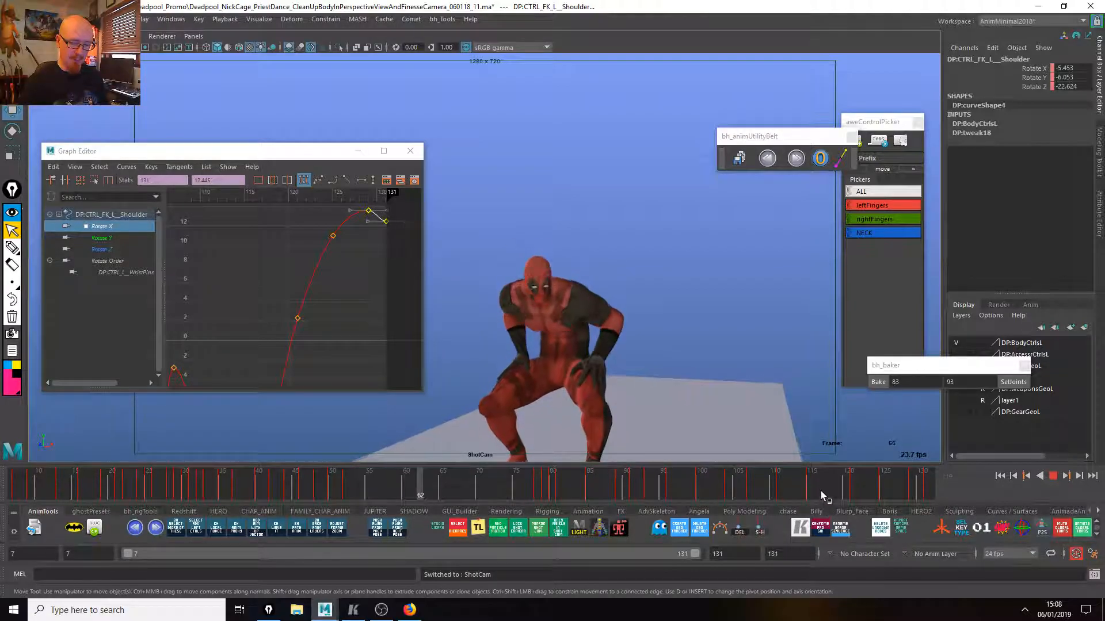
{"action": "left_click", "coordinate": [824, 482]}
{"action": "left_click", "coordinate": [823, 482]}
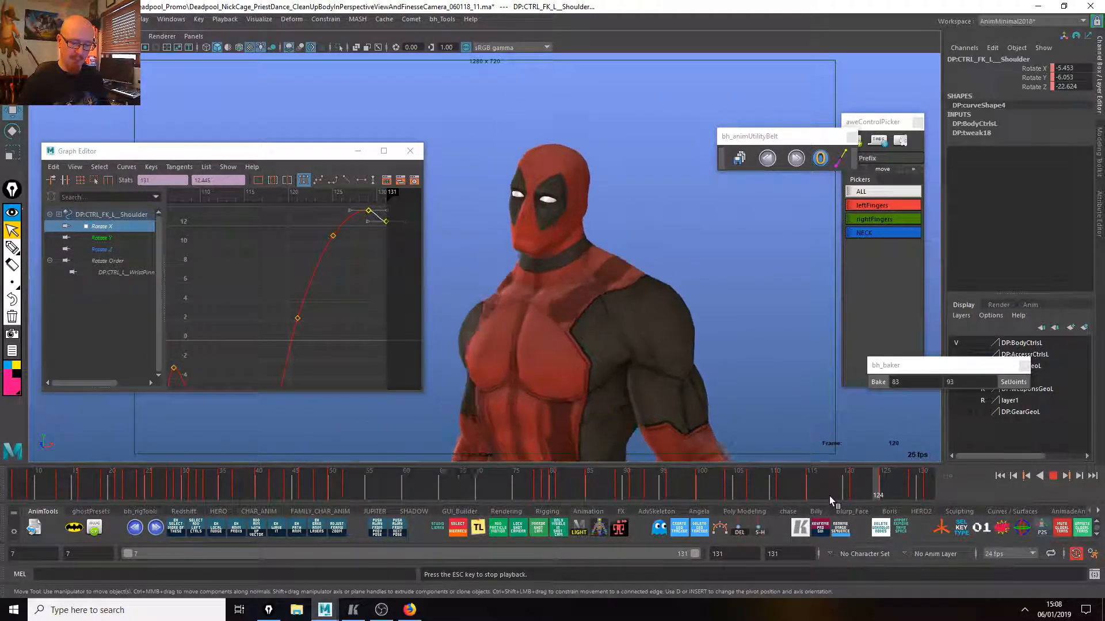
{"action": "left_click", "coordinate": [822, 487]}
{"action": "left_click", "coordinate": [828, 489]}
{"action": "left_click", "coordinate": [831, 486]}
Rotate the left FK shoulder to X 7.795 at frame 131, remove its key at frame 129, and replay through ShotCam.
{"action": "left_click_drag", "start_coordinate": [830, 484], "coordinate": [925, 489]}
{"action": "key", "text": "e"}
{"action": "left_click_drag", "start_coordinate": [717, 278], "coordinate": [719, 282]}
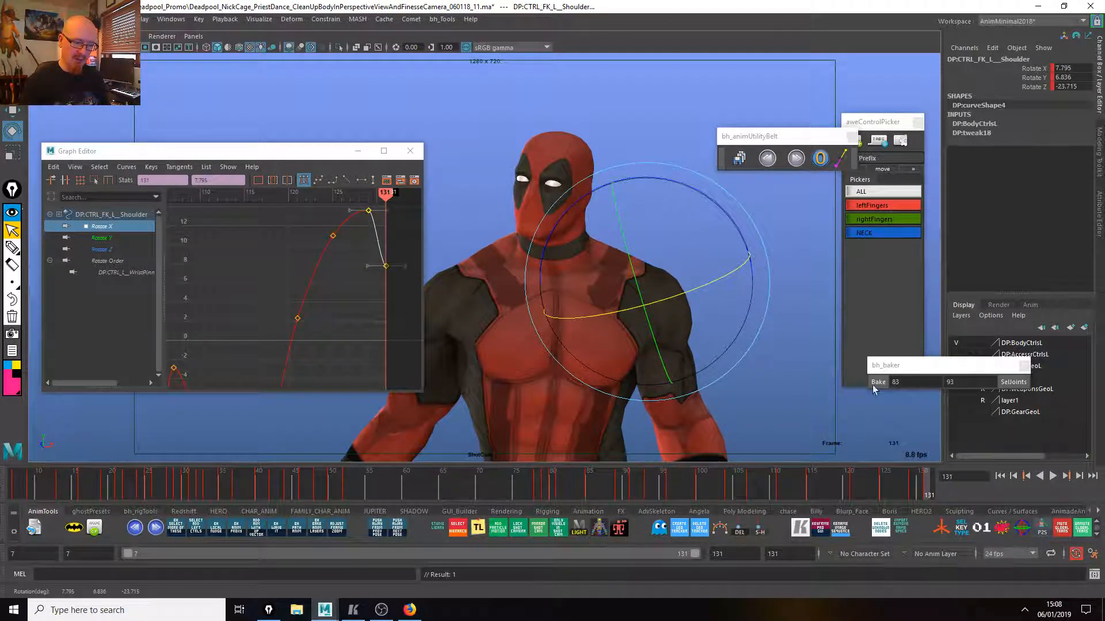
{"action": "mouse_move", "coordinate": [910, 484]}
{"action": "left_mouse_down"}
{"action": "mouse_move", "coordinate": [884, 488]}
{"action": "mouse_move", "coordinate": [898, 493]}
{"action": "left_mouse_up"}
{"action": "key", "text": "alt+v"}
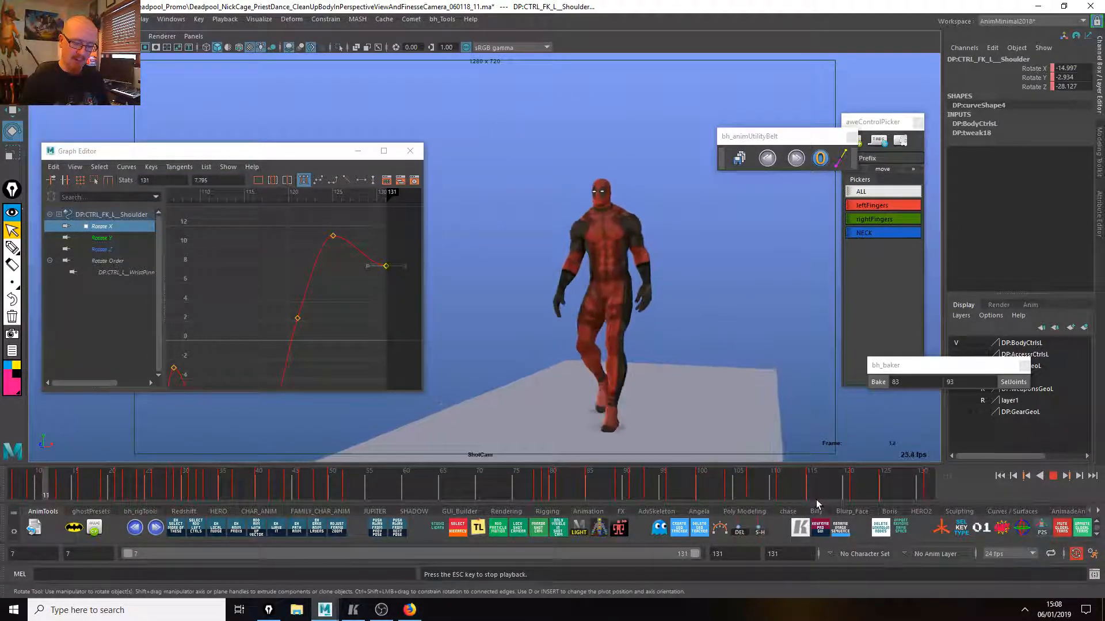
Compare the pose at frame 121 with the reference video.
{"action": "mouse_move", "coordinate": [795, 482]}
{"action": "left_mouse_down"}
{"action": "mouse_move", "coordinate": [853, 485]}
{"action": "mouse_move", "coordinate": [801, 481]}
{"action": "mouse_move", "coordinate": [853, 495]}
{"action": "left_mouse_up"}
{"action": "left_click", "coordinate": [352, 610]}
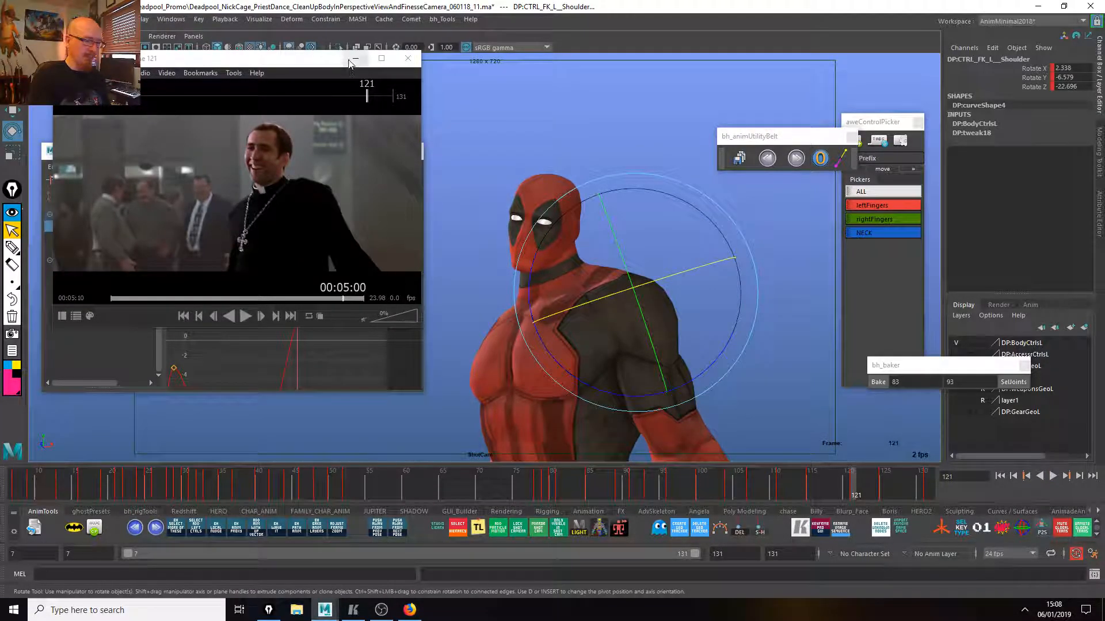
{"action": "left_click", "coordinate": [350, 61]}
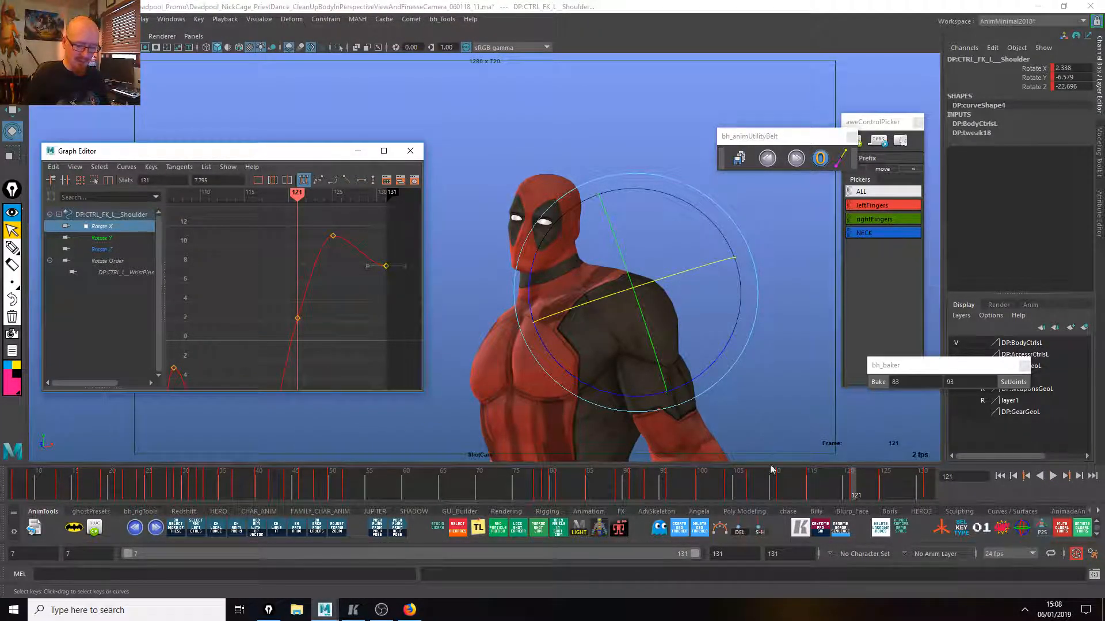
Select the left FK elbow control and rotate it to about Y -22.6 at frame 115.
{"action": "left_click", "coordinate": [811, 490]}
{"action": "left_click", "coordinate": [771, 326]}
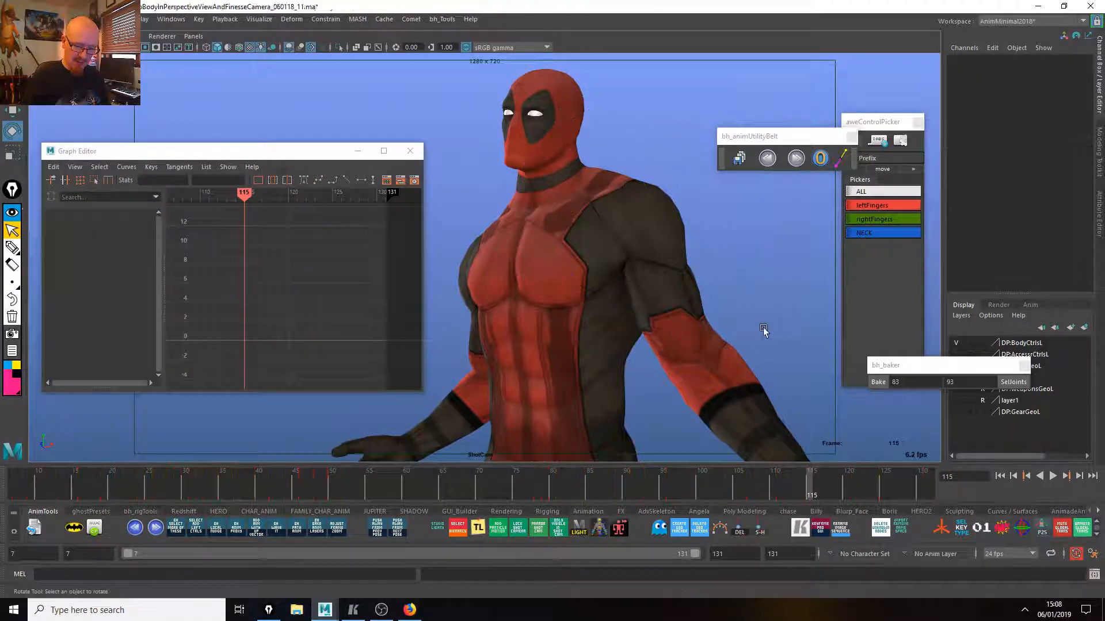
{"action": "left_click", "coordinate": [742, 326]}
{"action": "mouse_move", "coordinate": [789, 493]}
{"action": "left_mouse_down"}
{"action": "mouse_move", "coordinate": [771, 494]}
{"action": "mouse_move", "coordinate": [810, 495]}
{"action": "left_mouse_up"}
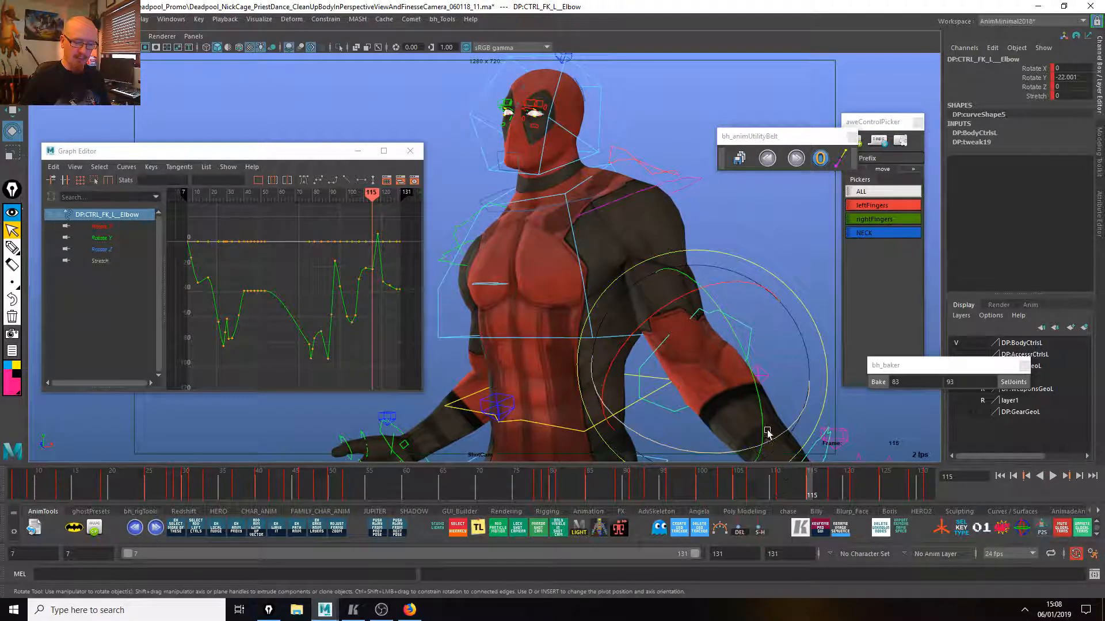
{"action": "left_click_drag", "start_coordinate": [775, 394], "coordinate": [760, 407]}
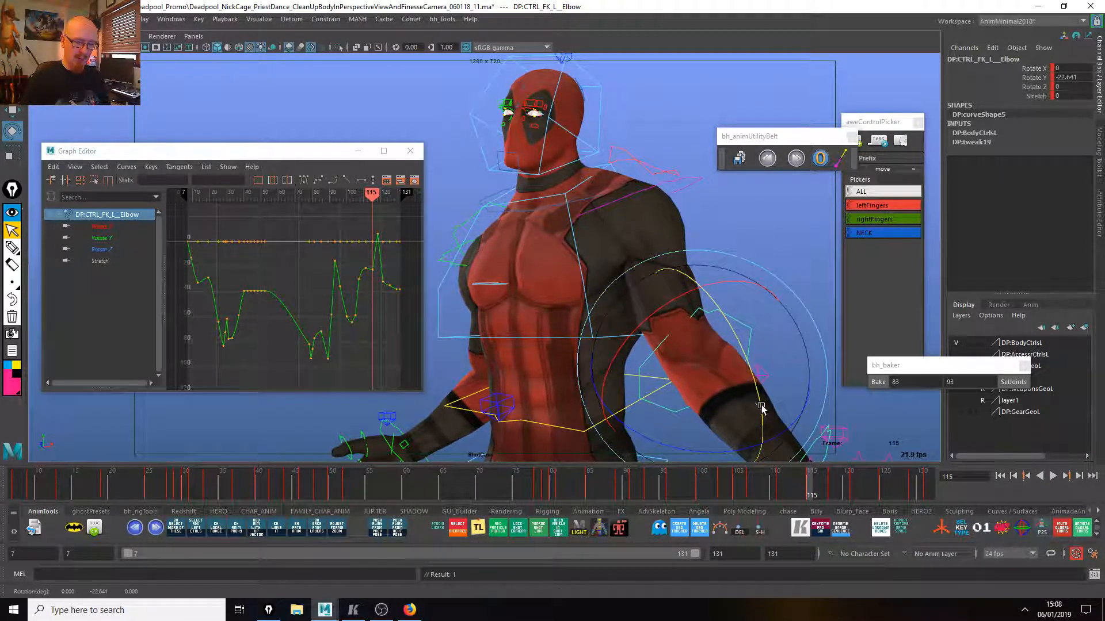
Try a smaller elbow rotation at frame 118, and delete the elbow's Rotate Y key on that frame in the Graph Editor.
{"action": "left_click_drag", "start_coordinate": [821, 473], "coordinate": [834, 485]}
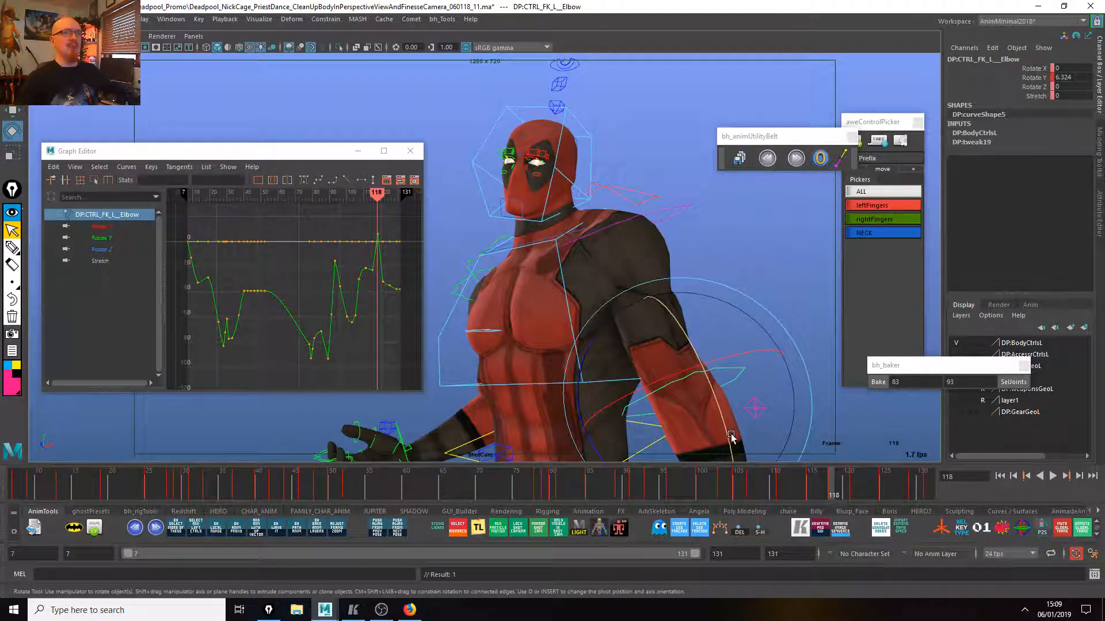
{"action": "left_click_drag", "start_coordinate": [724, 429], "coordinate": [723, 419]}
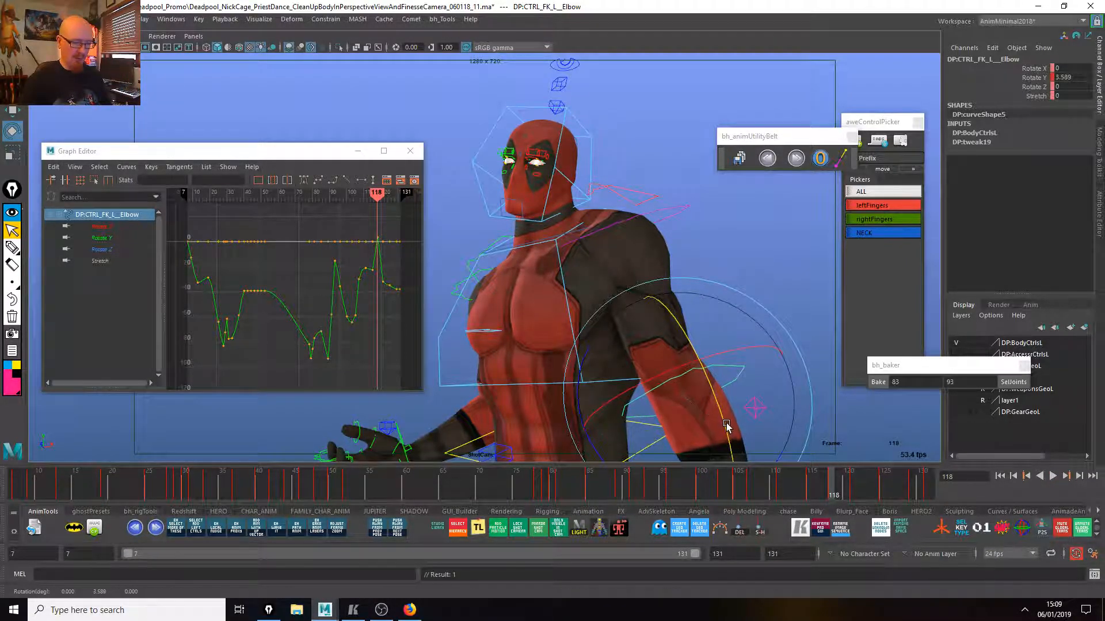
{"action": "left_click", "coordinate": [102, 237]}
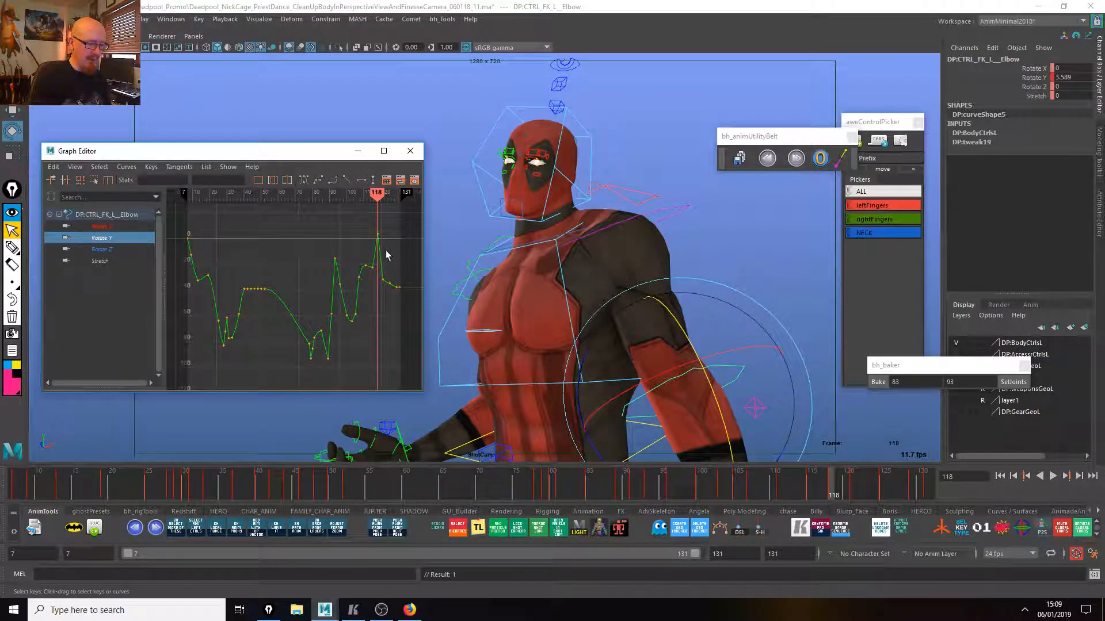
{"action": "left_click_drag", "start_coordinate": [388, 257], "coordinate": [371, 227]}
{"action": "key", "text": "f"}
{"action": "right_click_drag", "start_coordinate": [394, 344], "coordinate": [335, 367], "text": "alt"}
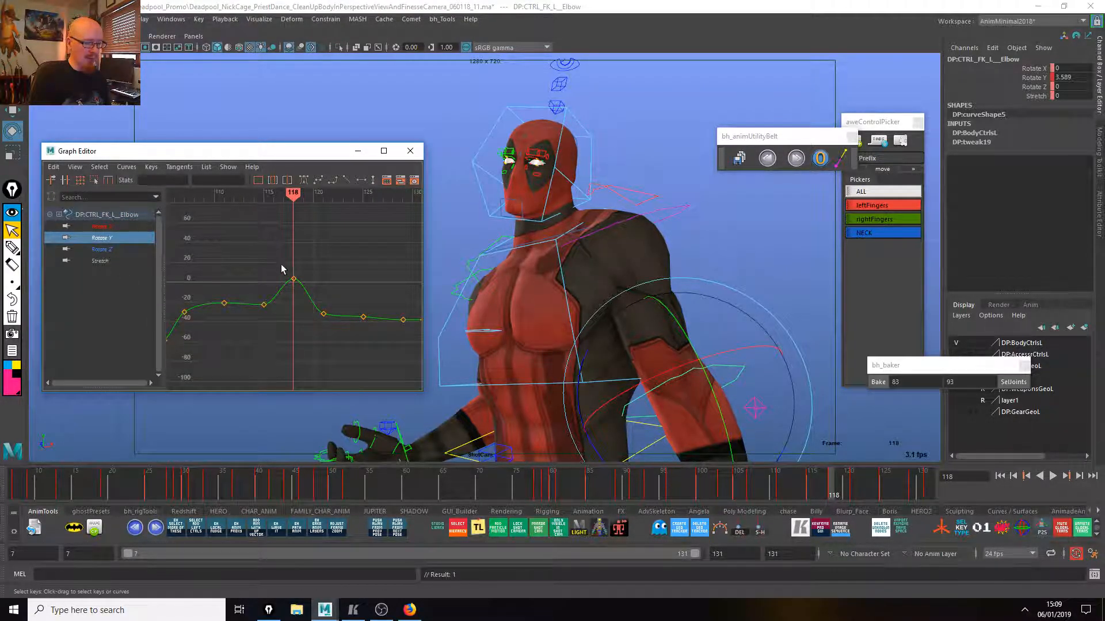
{"action": "key", "text": "Delete"}
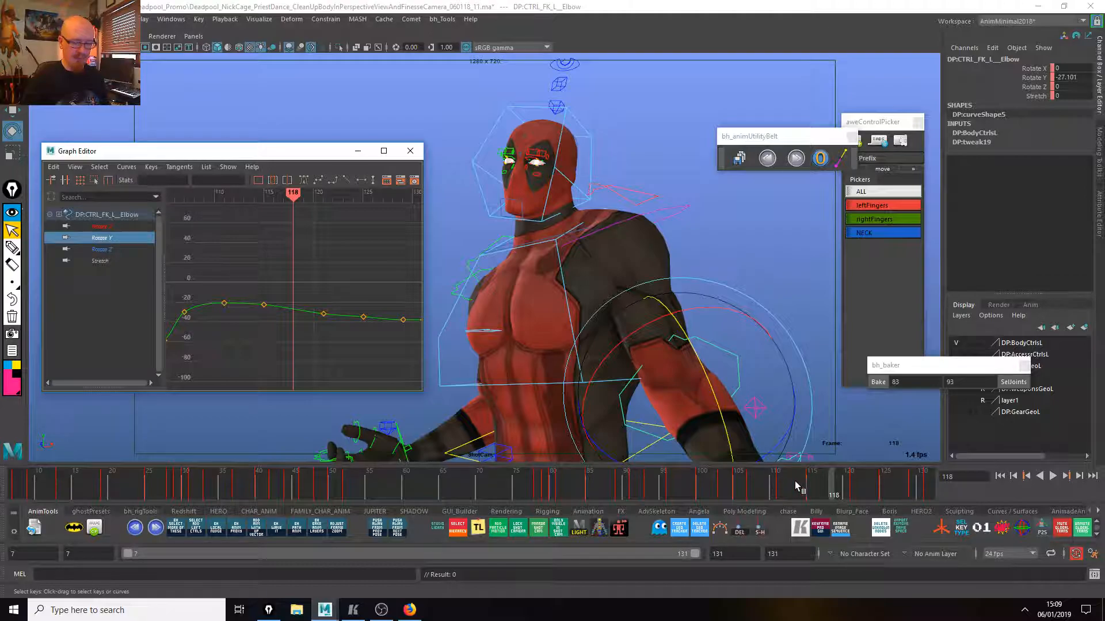
Replay the ending and rotate the left FK elbow to about Y -32 at frame 118.
{"action": "key", "text": "alt+v"}
{"action": "left_click_drag", "start_coordinate": [773, 498], "coordinate": [830, 490]}
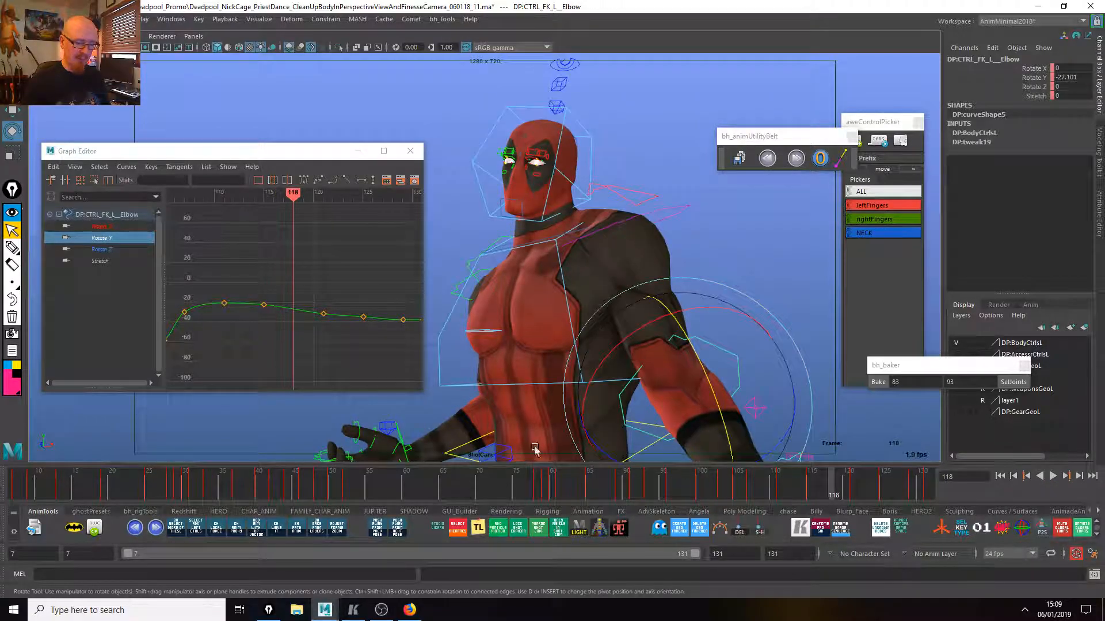
{"action": "left_click_drag", "start_coordinate": [722, 417], "coordinate": [720, 409]}
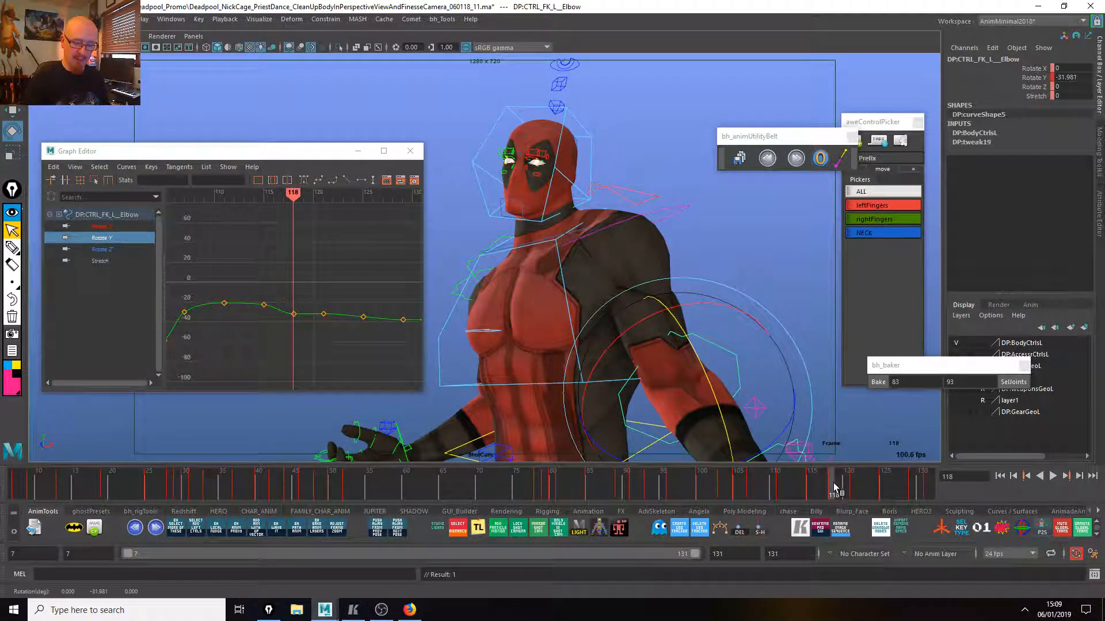
Lower the elbow's Rotate Y key at frame 121 to about -38.6 and replay the animation in the perspective view.
{"action": "left_click_drag", "start_coordinate": [836, 488], "coordinate": [850, 489]}
{"action": "left_click_drag", "start_coordinate": [314, 302], "coordinate": [338, 342]}
{"action": "middle_click_drag", "start_coordinate": [338, 341], "coordinate": [338, 346]}
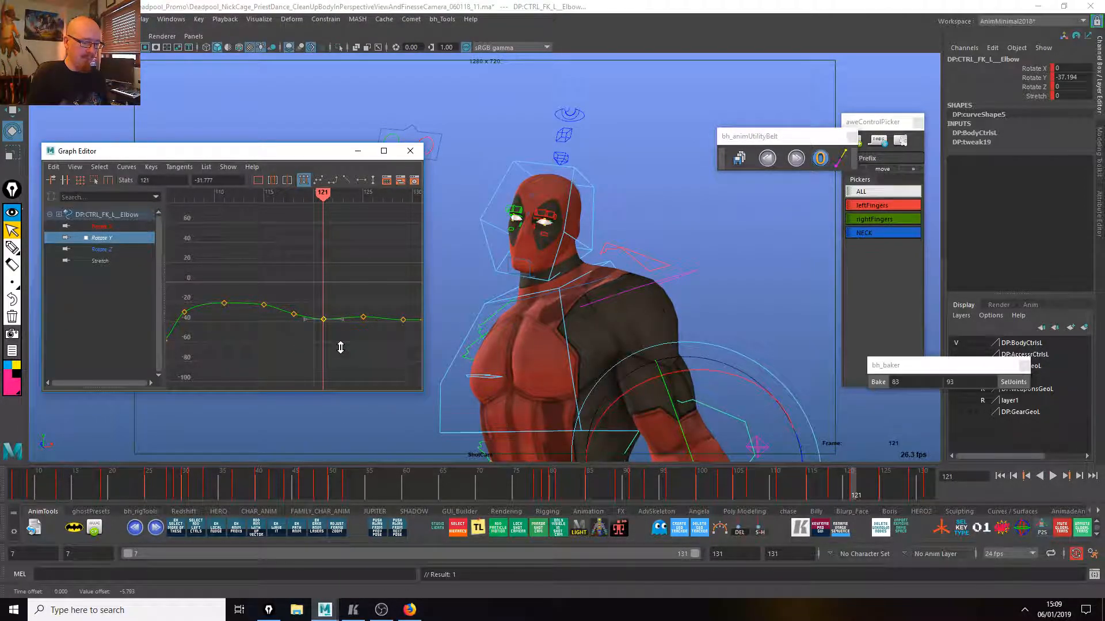
{"action": "left_click", "coordinate": [739, 525]}
{"action": "key", "text": "alt+v"}
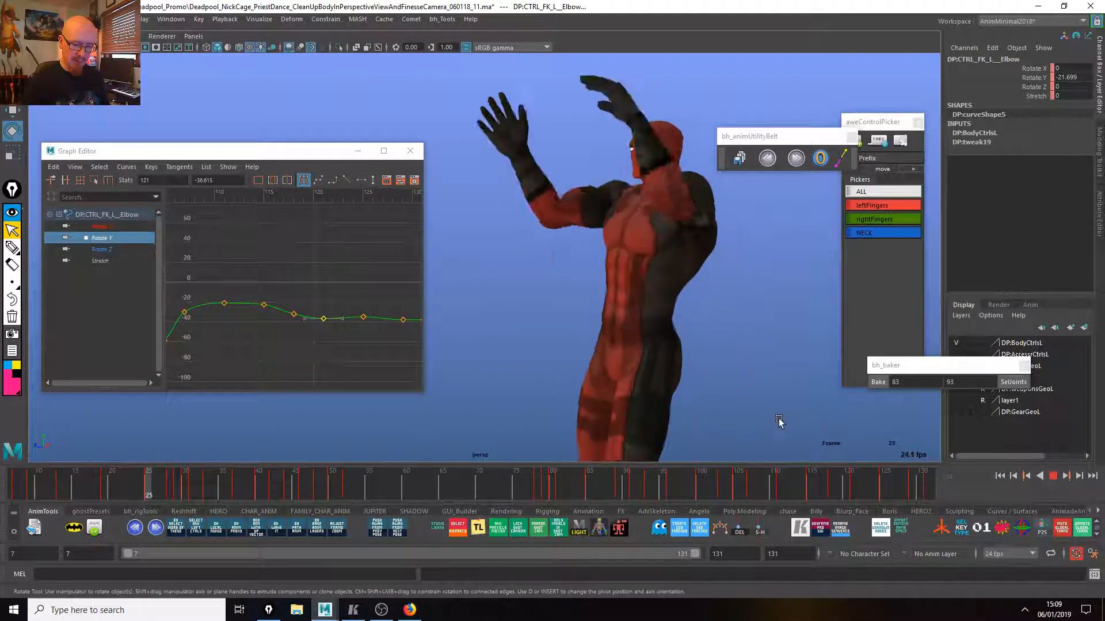
Rotate the left FK elbow to about Y -28.5 at frame 125 and -20.8 at frame 131, remove the frame 129 key, and replay.
{"action": "left_click_drag", "start_coordinate": [809, 487], "coordinate": [884, 494]}
{"action": "left_click", "coordinate": [537, 437]}
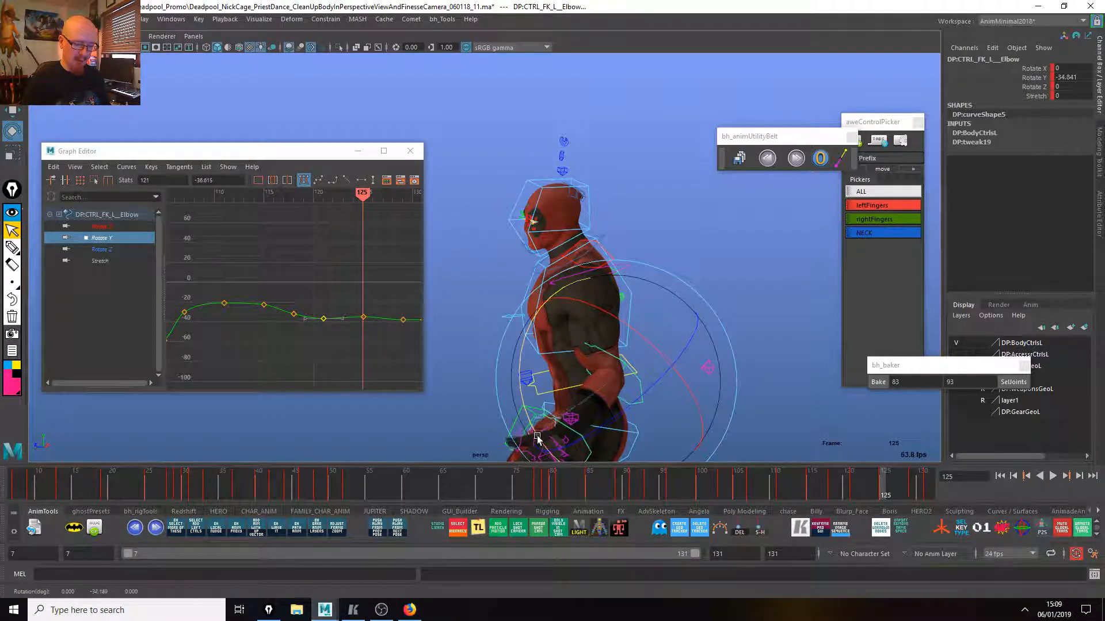
{"action": "key", "text": "alt+v"}
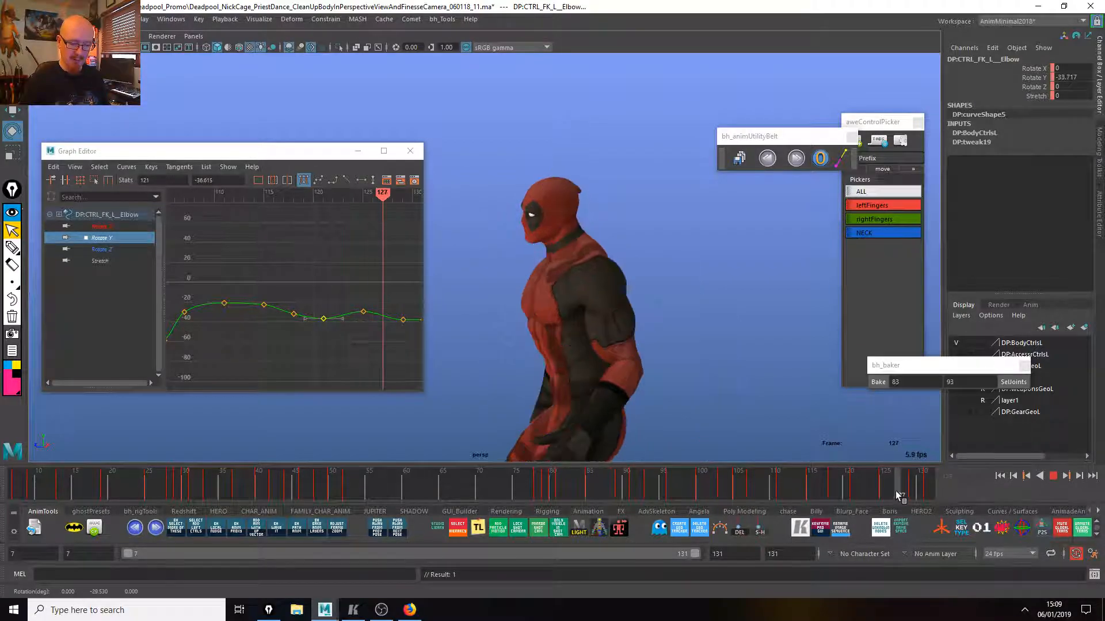
{"action": "left_click_drag", "start_coordinate": [599, 419], "coordinate": [596, 425]}
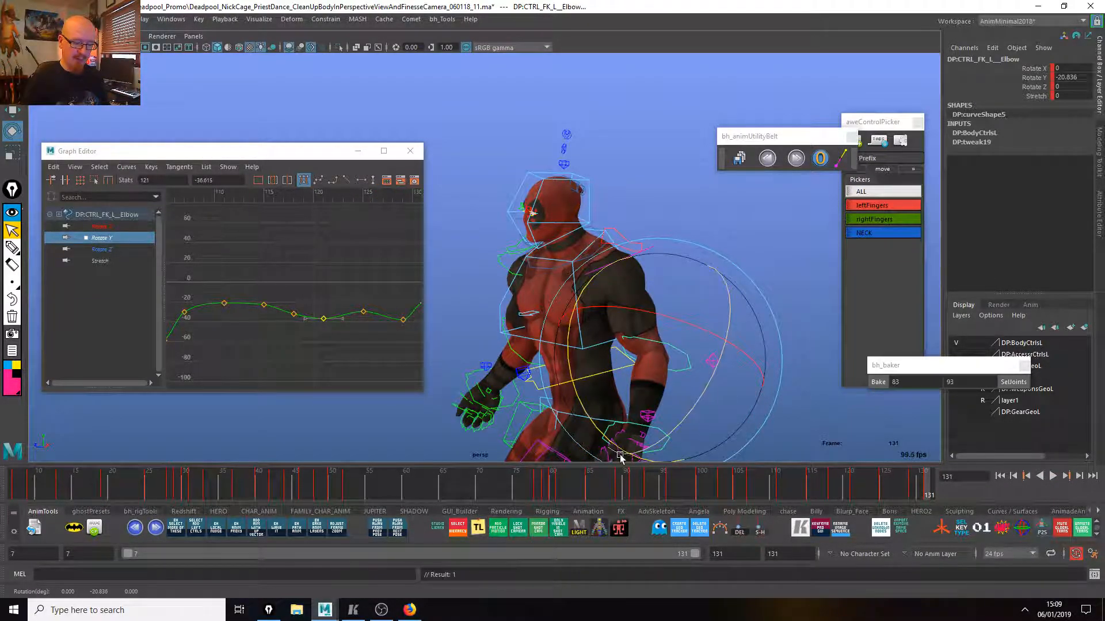
{"action": "key", "text": "alt+v"}
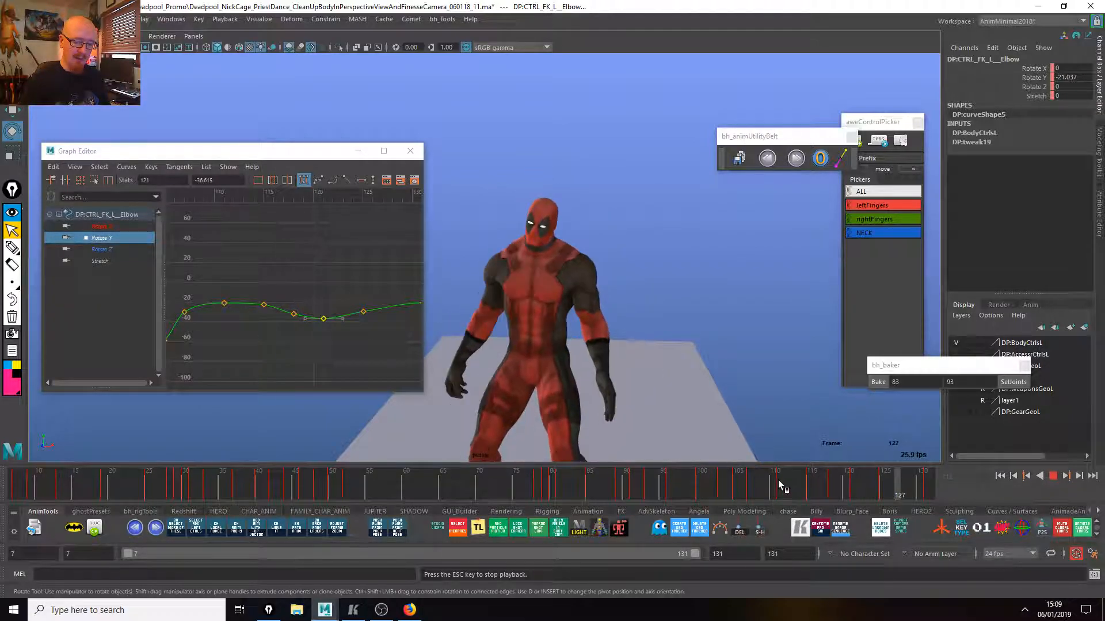
Replay the end of the dance in the perspective view and through ShotCam to check the left arm's motion.
{"action": "key", "text": "Escape"}
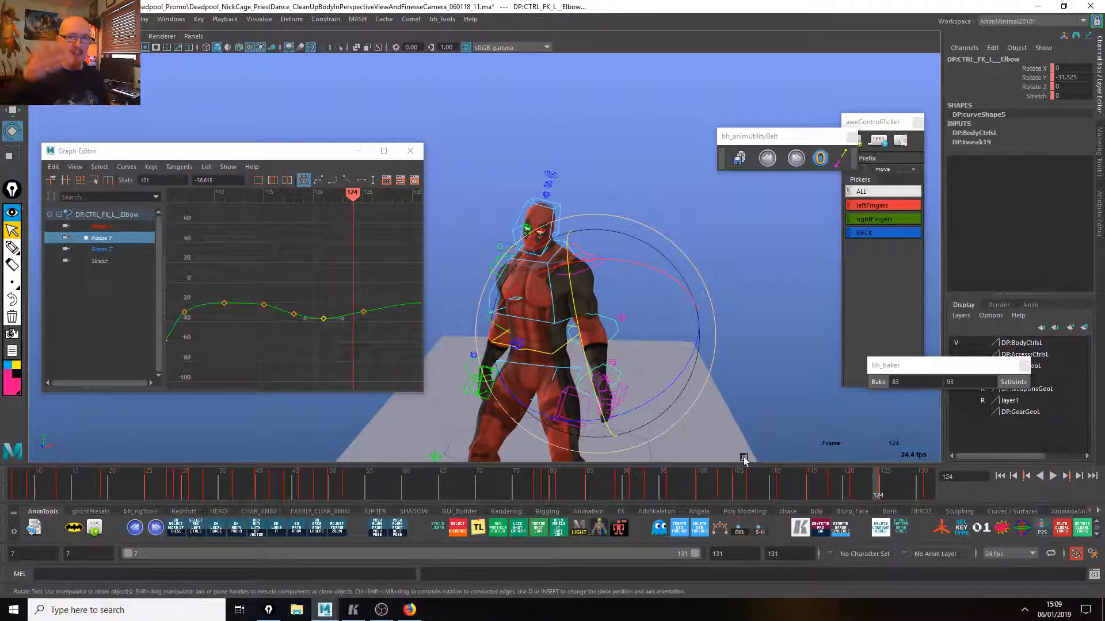
{"action": "left_click", "coordinate": [777, 495]}
{"action": "key", "text": "alt+v"}
{"action": "key", "text": "alt+v"}
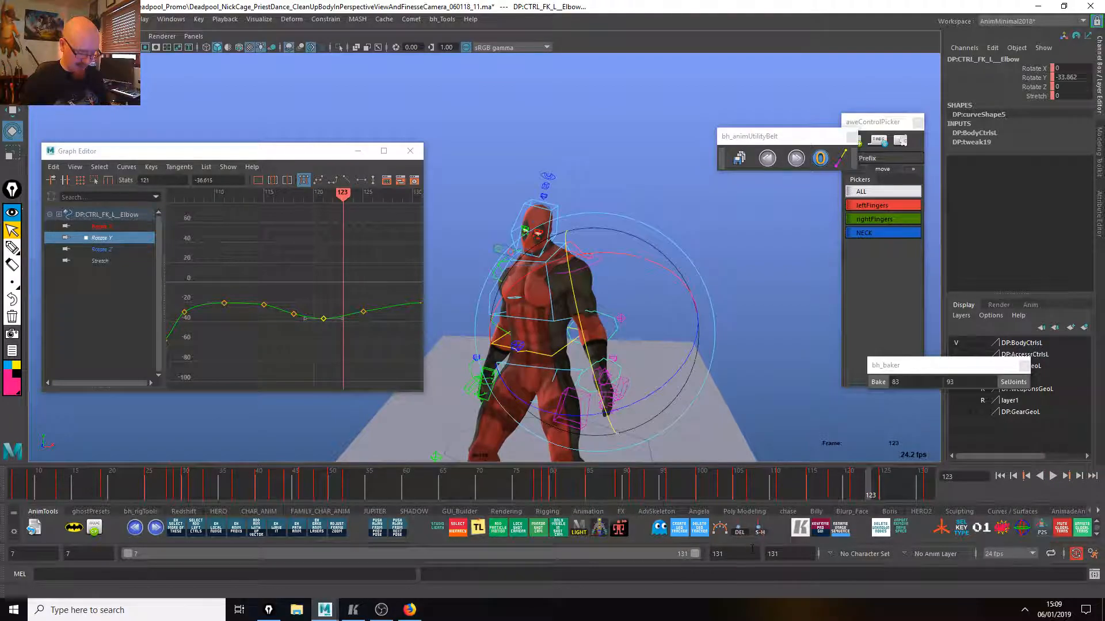
{"action": "key", "text": "c"}
{"action": "key", "text": "c"}
{"action": "left_click", "coordinate": [774, 496]}
{"action": "key", "text": "alt+v"}
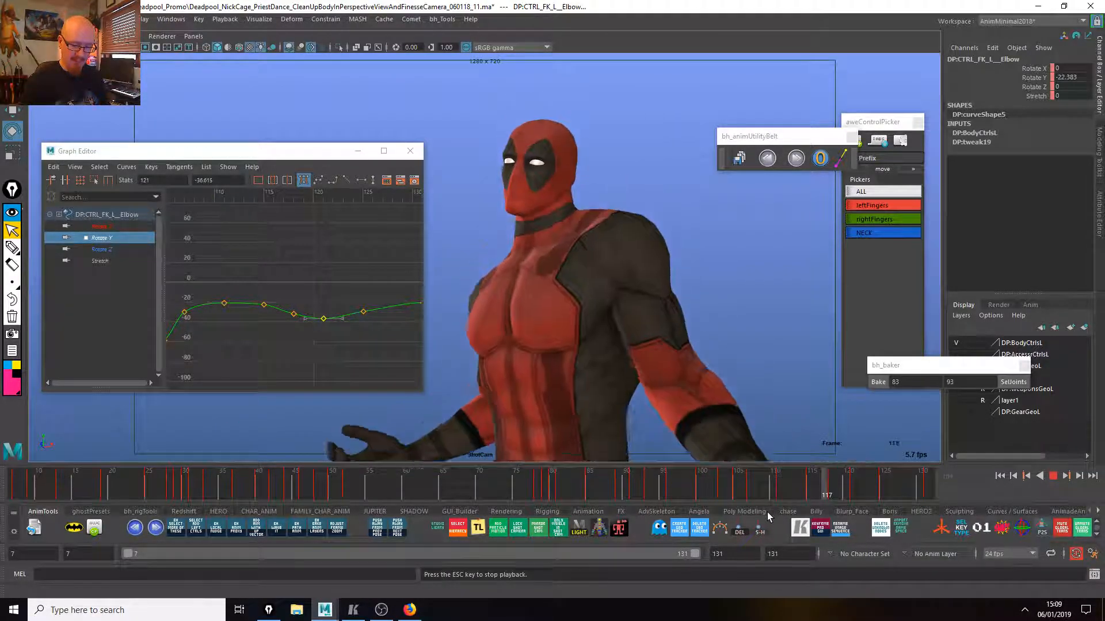
{"action": "mouse_move", "coordinate": [778, 498]}
{"action": "left_mouse_down"}
{"action": "mouse_move", "coordinate": [822, 496]}
{"action": "mouse_move", "coordinate": [809, 492]}
{"action": "left_mouse_up"}
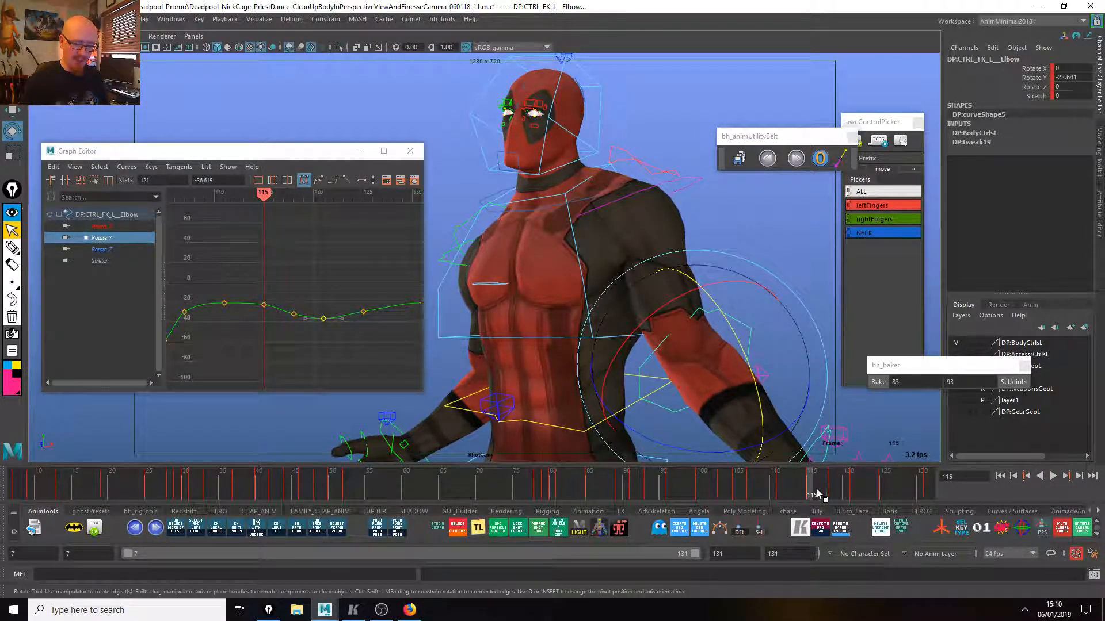
Rotate the left FK wrist in perspective to about X -40.6, Y 3.8, Z 23.3 at frame 115 and X -31, Y -7, Z 21.5 at frame 111.
{"action": "key", "text": "alt+c"}
{"action": "left_click", "coordinate": [739, 356]}
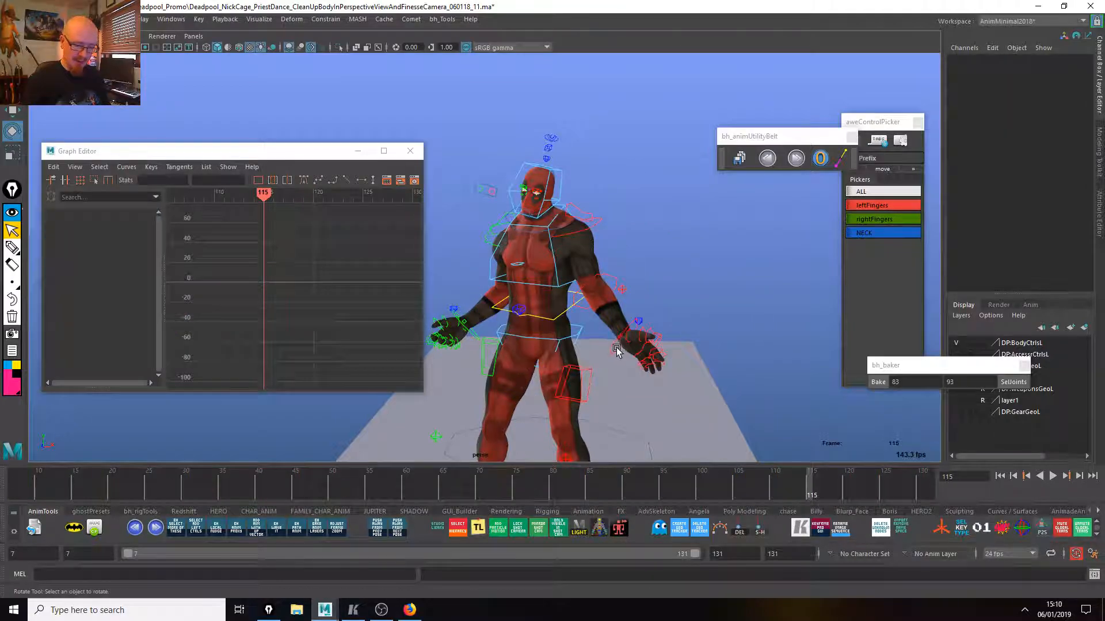
{"action": "left_click", "coordinate": [633, 340]}
{"action": "left_click_drag", "start_coordinate": [753, 486], "coordinate": [811, 494]}
{"action": "left_click_drag", "start_coordinate": [748, 403], "coordinate": [809, 385], "text": "alt"}
{"action": "left_click_drag", "start_coordinate": [541, 431], "coordinate": [546, 437]}
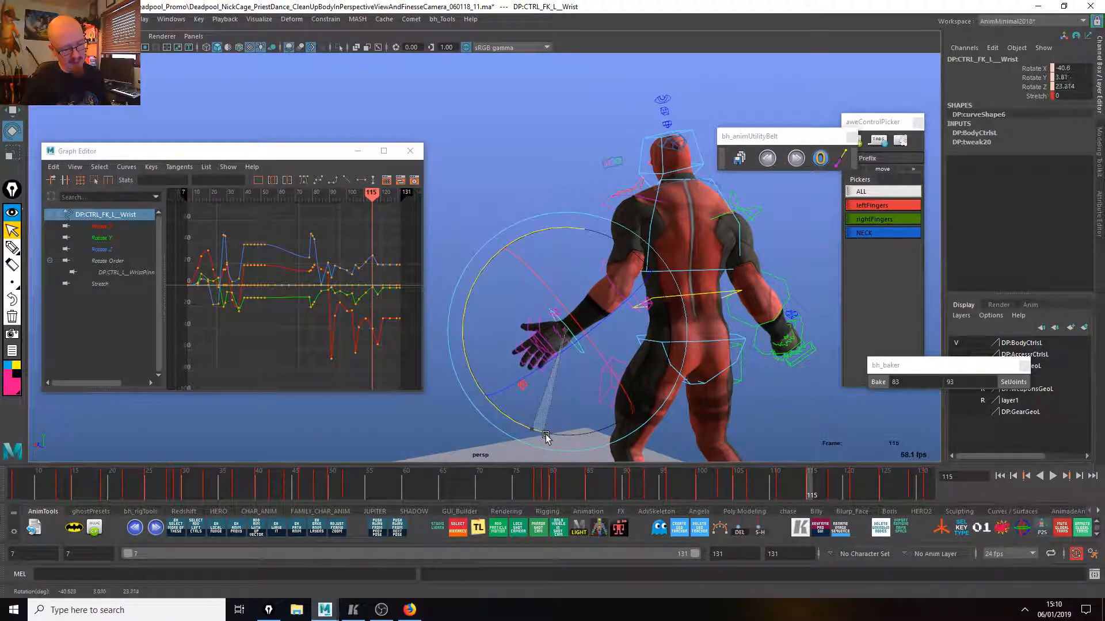
{"action": "left_click_drag", "start_coordinate": [808, 423], "coordinate": [764, 414], "text": "alt"}
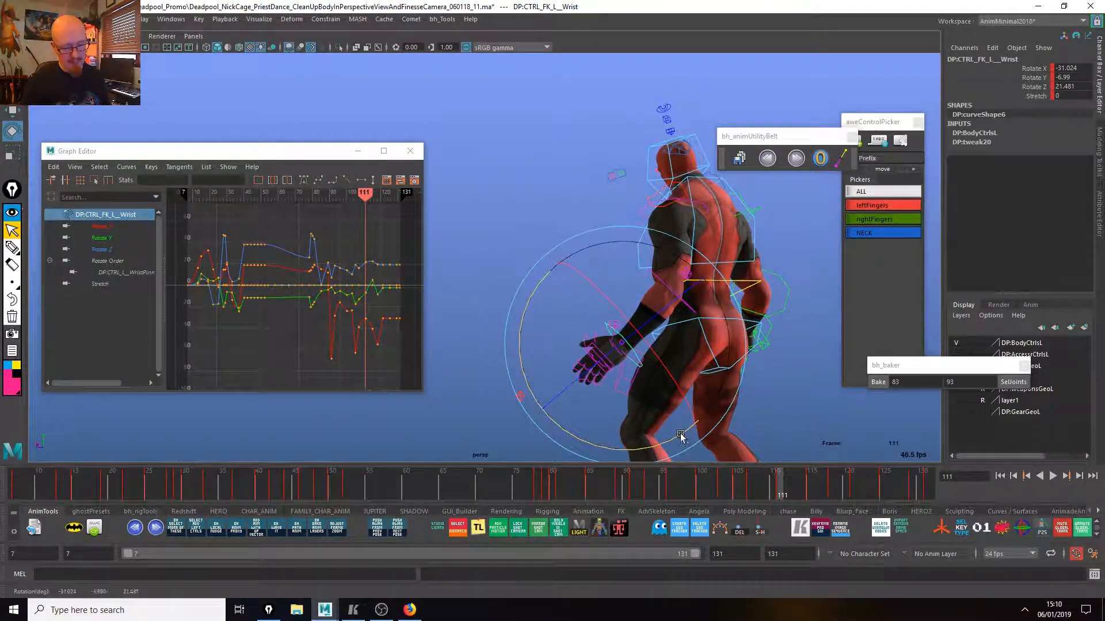
Rotate the left FK wrist to about X -41.7, Y -14.6, Z 13.9 at frame 107 and X -18.4, Y -4.6, Z 20.1 at frame 111.
{"action": "left_click_drag", "start_coordinate": [680, 436], "coordinate": [881, 426], "text": "alt"}
{"action": "mouse_move", "coordinate": [595, 246]}
{"action": "left_mouse_down"}
{"action": "mouse_move", "coordinate": [730, 489]}
{"action": "mouse_move", "coordinate": [756, 499]}
{"action": "mouse_move", "coordinate": [731, 487]}
{"action": "mouse_move", "coordinate": [751, 487]}
{"action": "left_mouse_up"}
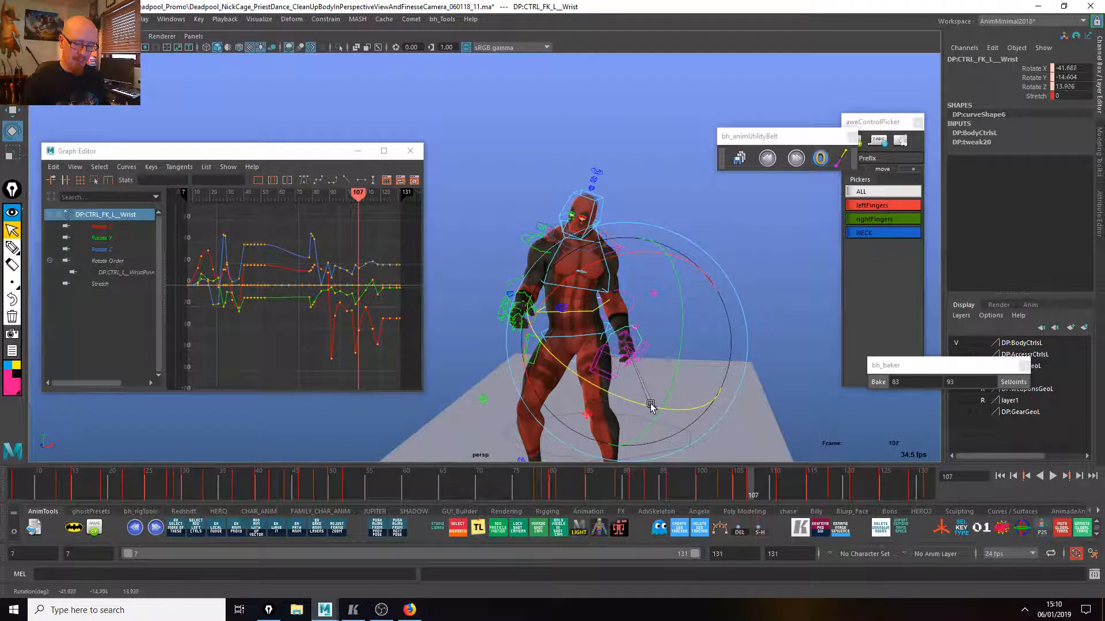
{"action": "left_click_drag", "start_coordinate": [740, 489], "coordinate": [779, 498]}
{"action": "left_click_drag", "start_coordinate": [671, 277], "coordinate": [665, 284]}
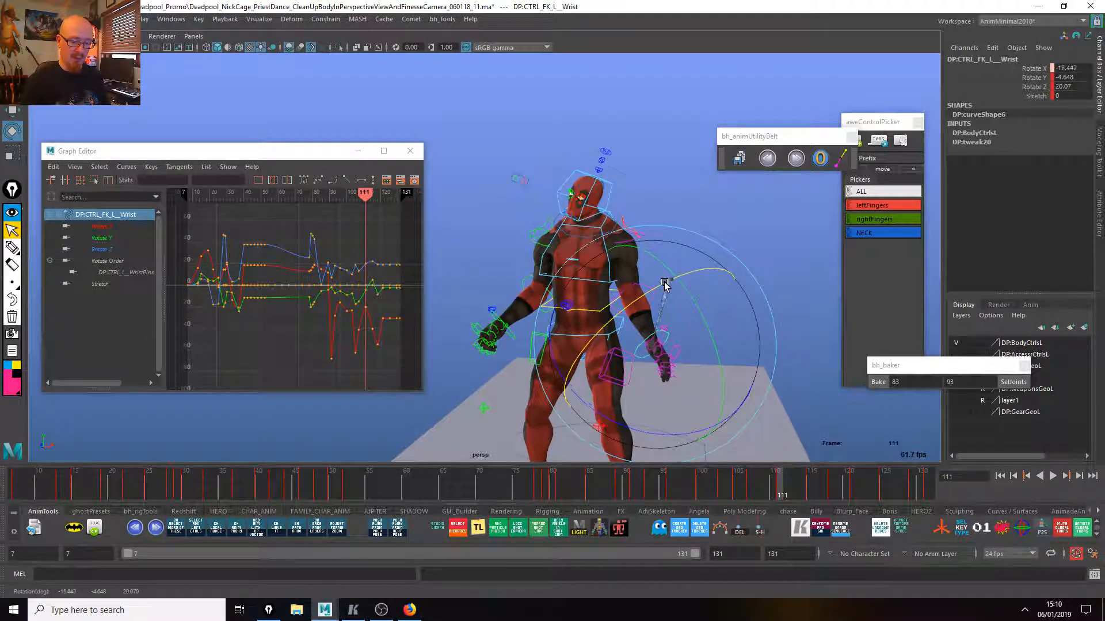
Rotate the left FK wrist to about X -3.5, Y 2.4, Z 20.5 at frame 115, checking the hand from another angle.
{"action": "left_click_drag", "start_coordinate": [791, 488], "coordinate": [812, 495]}
{"action": "left_click_drag", "start_coordinate": [700, 248], "coordinate": [668, 279]}
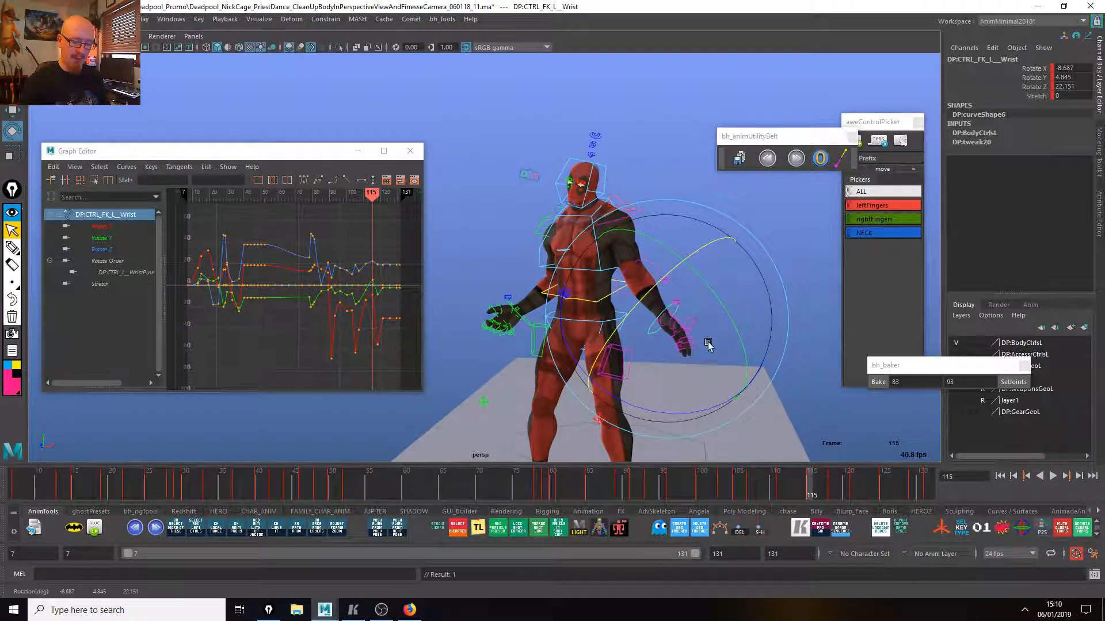
{"action": "left_click_drag", "start_coordinate": [806, 372], "coordinate": [749, 328], "text": "alt"}
{"action": "left_click_drag", "start_coordinate": [710, 414], "coordinate": [883, 415]}
Rotate the left FK wrist to about X -17.1, Y -0.1, Z 19.5 at frame 118 and X -39.5, Y -3.4, Z 17.3 at frame 121.
{"action": "left_click_drag", "start_coordinate": [811, 490], "coordinate": [835, 495]}
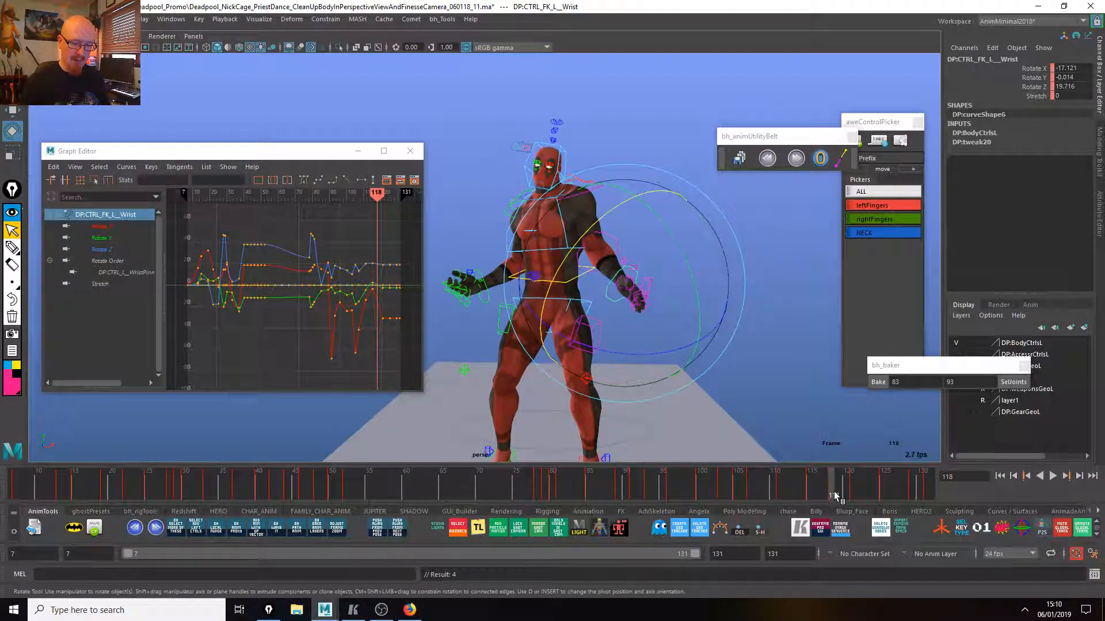
{"action": "key", "text": "alt+v"}
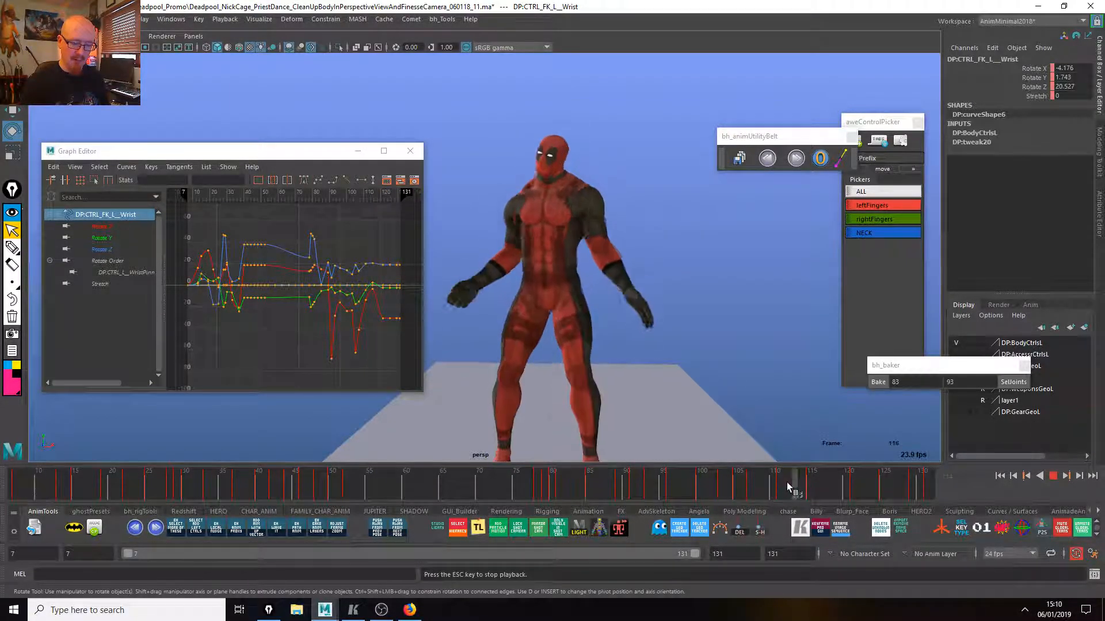
{"action": "left_click_drag", "start_coordinate": [801, 492], "coordinate": [830, 484]}
{"action": "left_click_drag", "start_coordinate": [681, 365], "coordinate": [675, 352]}
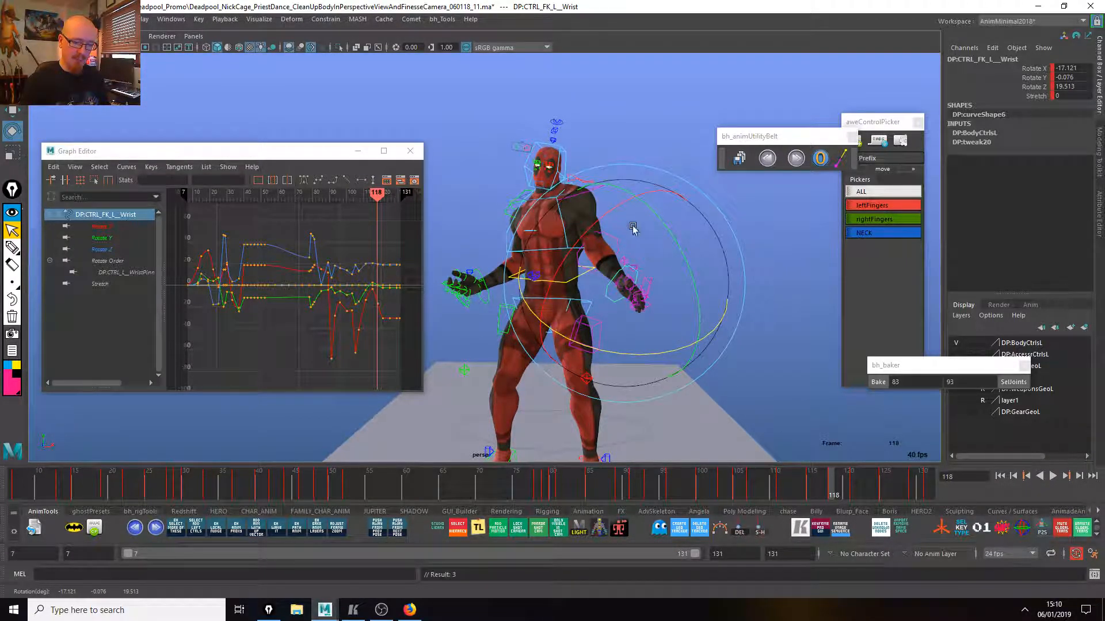
{"action": "left_click_drag", "start_coordinate": [834, 489], "coordinate": [855, 491]}
{"action": "left_click_drag", "start_coordinate": [658, 360], "coordinate": [655, 367]}
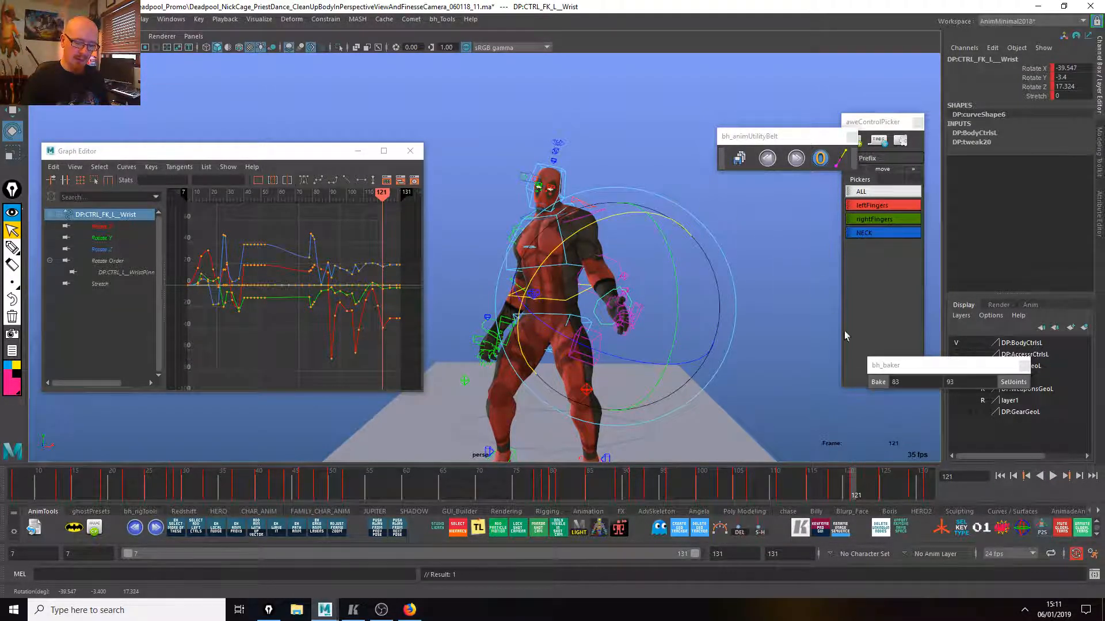
{"action": "key", "text": "alt+v"}
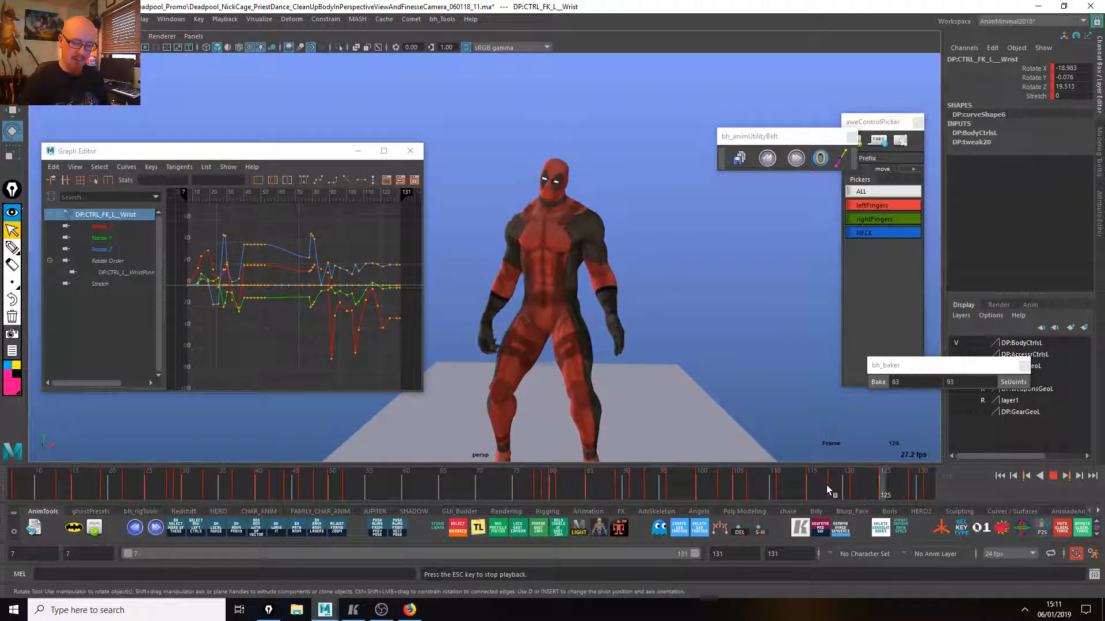
Set the left FK wrist rotation to about X -46.5, Y -10.3, Z 12 at frame 123, remove its frame 125 key, and replay the ending.
{"action": "left_click", "coordinate": [853, 487]}
{"action": "left_click", "coordinate": [870, 486]}
{"action": "left_click_drag", "start_coordinate": [617, 228], "coordinate": [606, 366]}
{"action": "key", "text": "alt+v"}
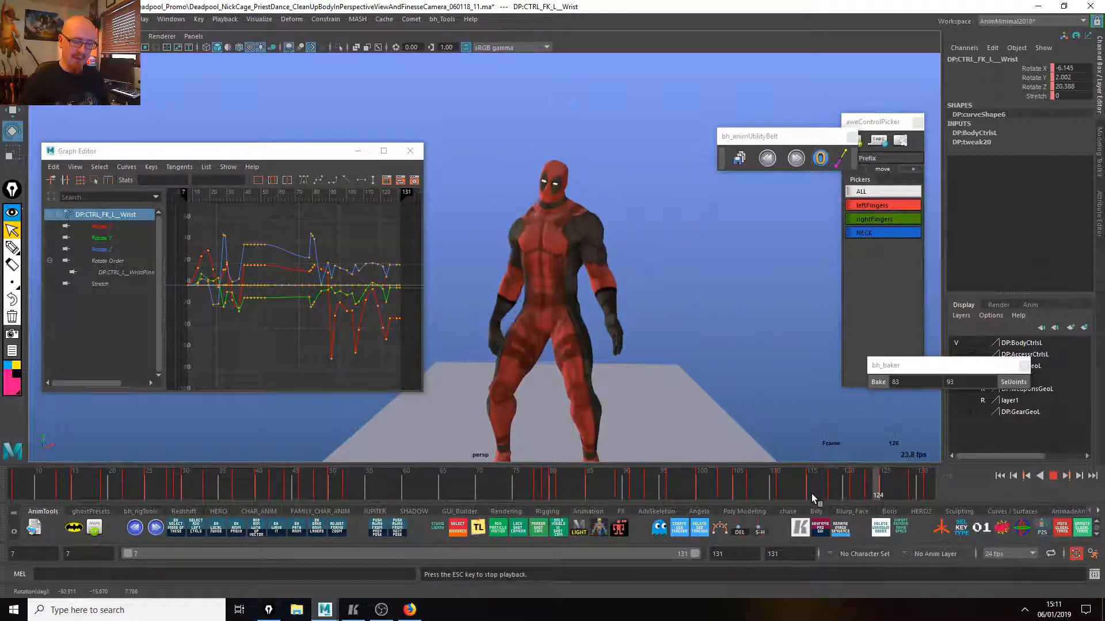
{"action": "left_click", "coordinate": [869, 486]}
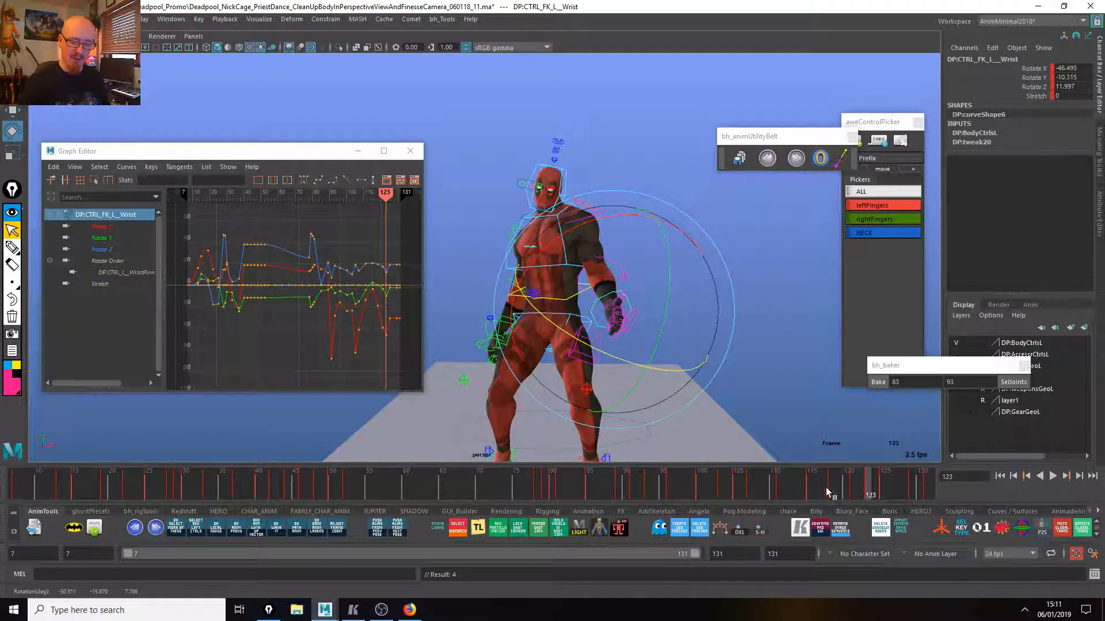
{"action": "key", "text": "alt+v"}
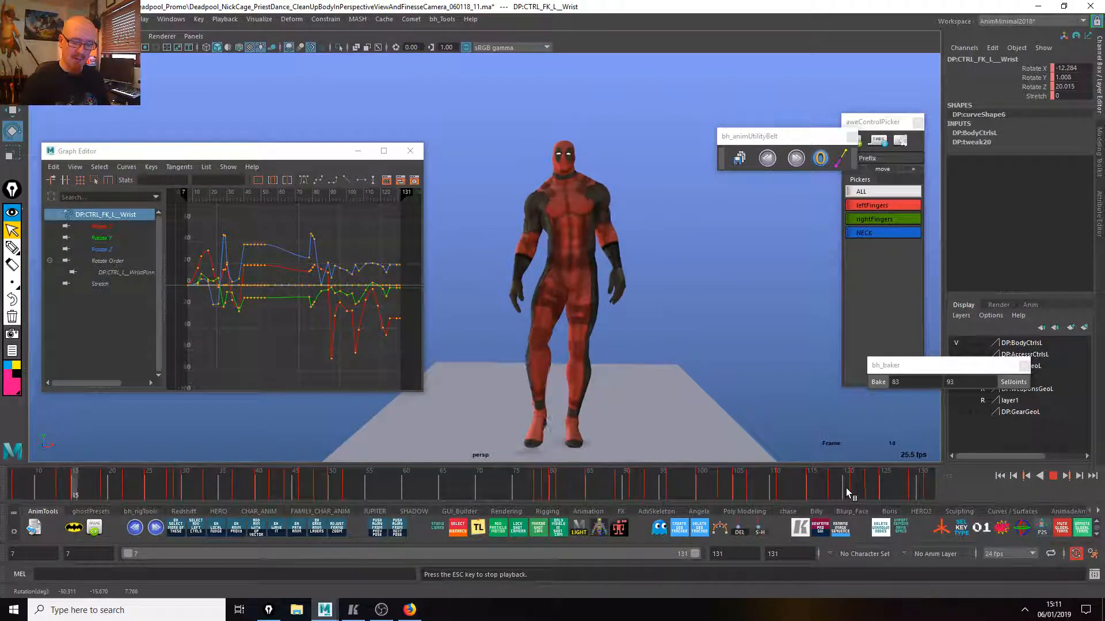
{"action": "left_click", "coordinate": [883, 491]}
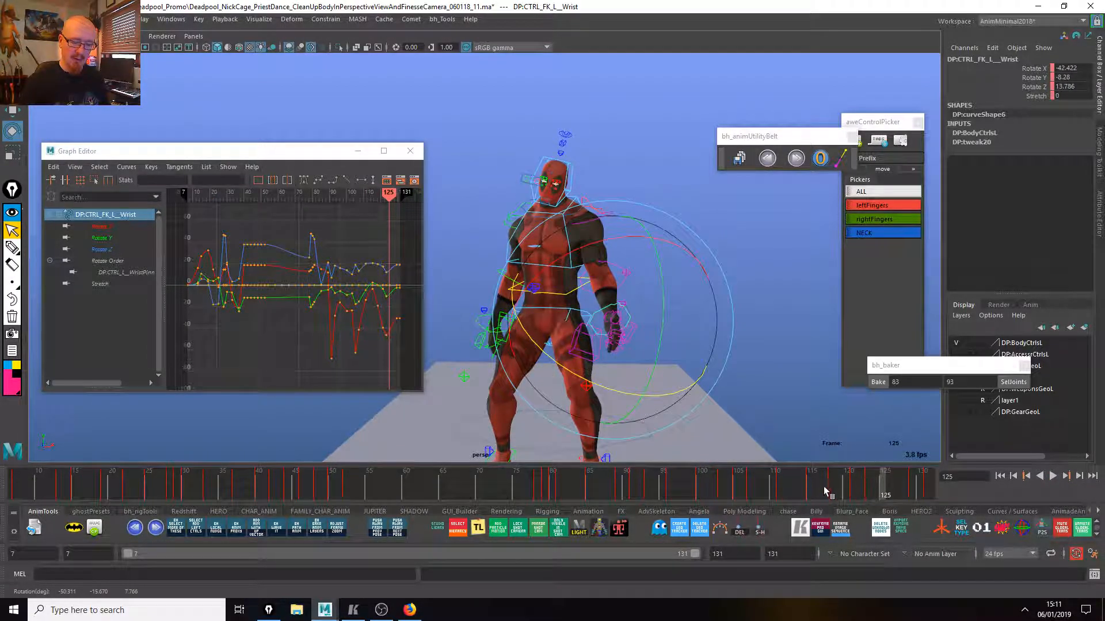
{"action": "key", "text": "alt+v"}
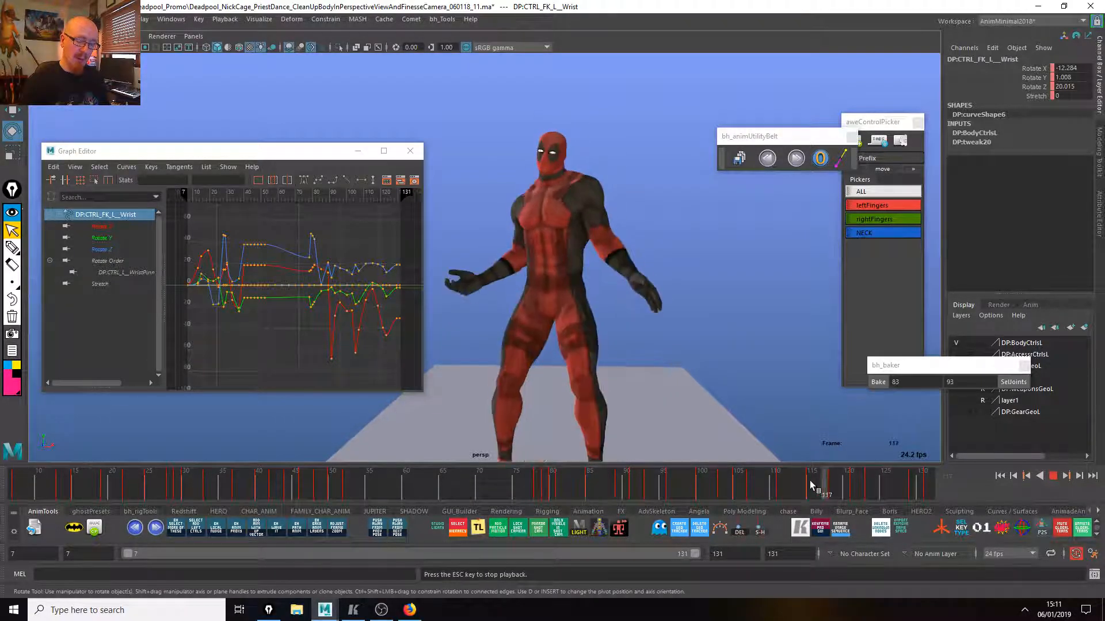
Rotate the left thumb's base control to about X -5.1, Y -1.1, Z -41.1 at frame 125, and delete its keys from frame 127 to 131.
{"action": "left_click_drag", "start_coordinate": [805, 488], "coordinate": [884, 489]}
{"action": "scroll", "coordinate": [800, 449], "scroll_direction": "up", "scroll_amount": 3}
{"action": "left_click", "coordinate": [700, 296]}
{"action": "left_click_drag", "start_coordinate": [689, 436], "coordinate": [714, 394]}
{"action": "left_click_drag", "start_coordinate": [889, 492], "coordinate": [926, 498], "text": "shift"}
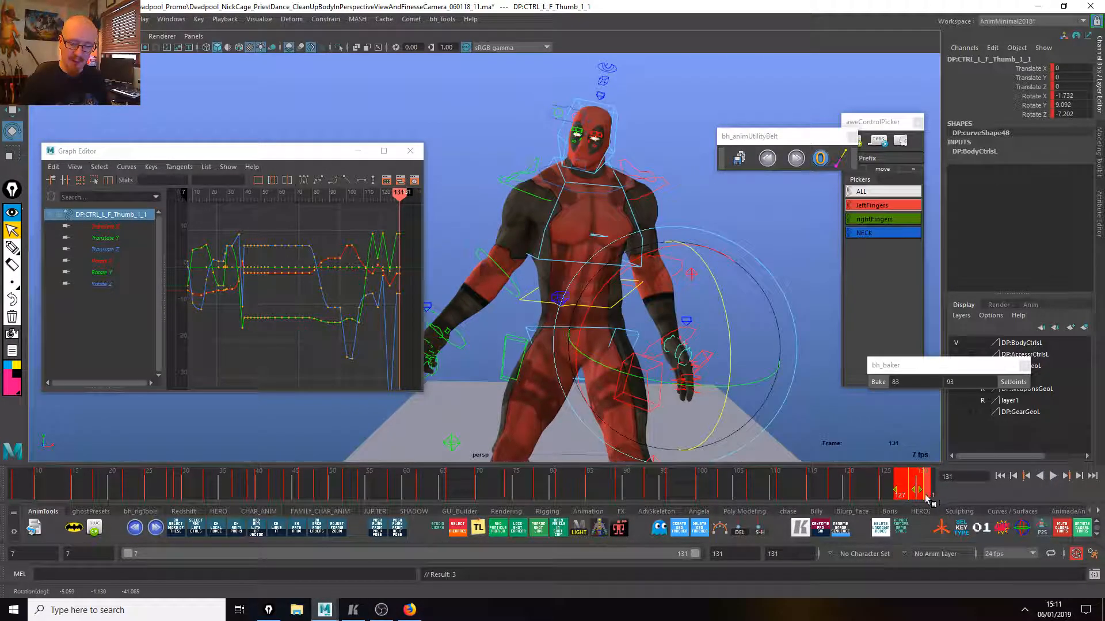
Replay the ending in perspective and ShotCam, and examine the left hand's pose around frames 100 to 103.
{"action": "left_click", "coordinate": [855, 485]}
{"action": "key", "text": "alt+v"}
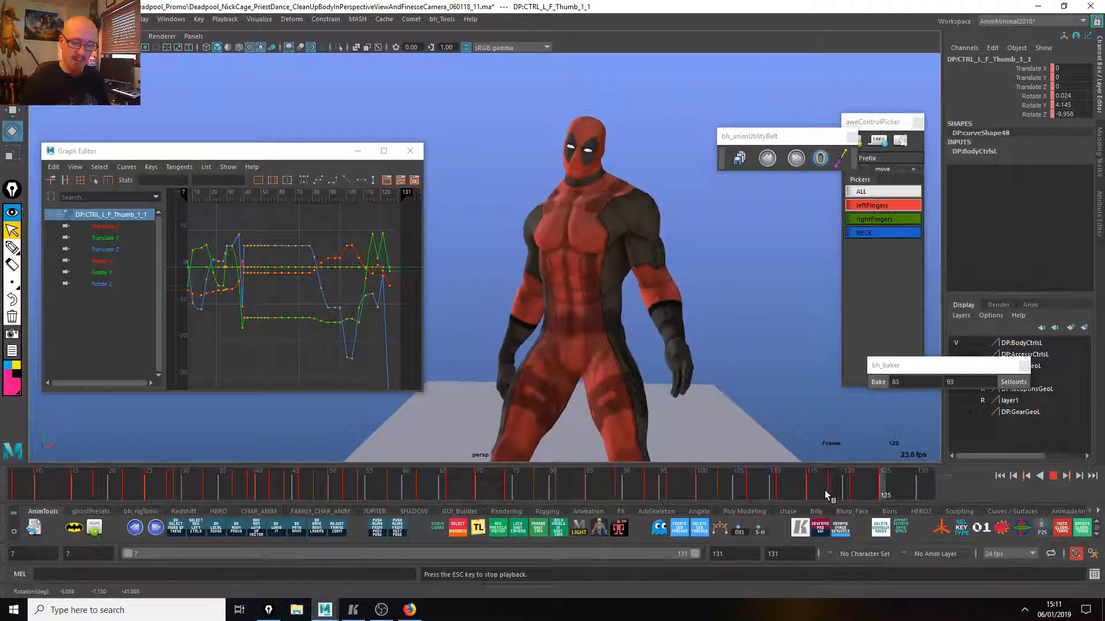
{"action": "key", "text": "alt+v"}
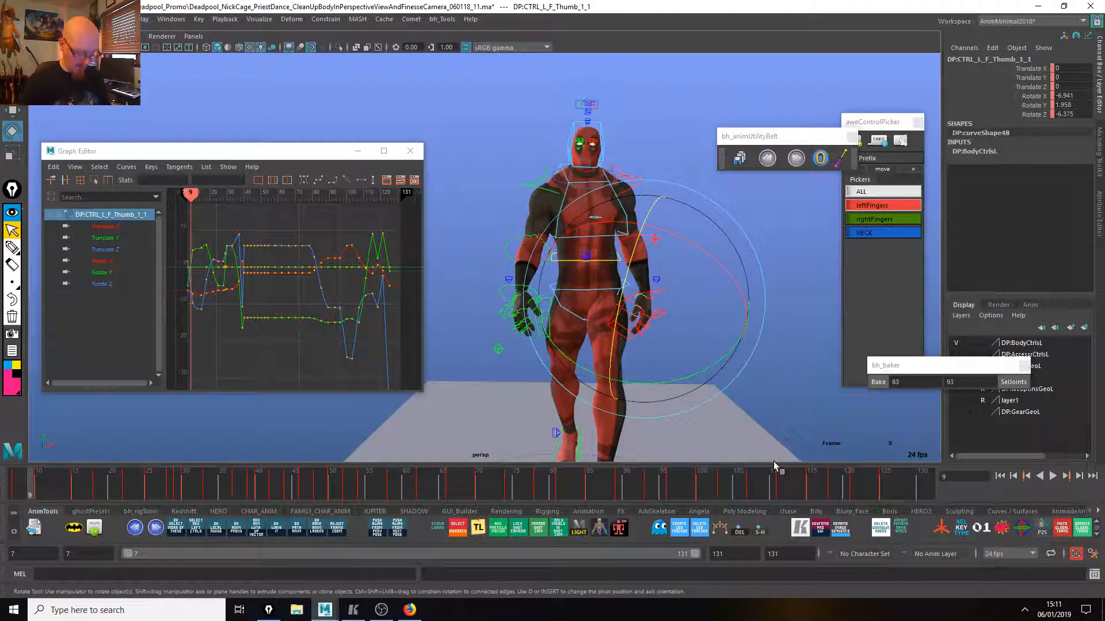
{"action": "key", "text": "c"}
{"action": "key", "text": "c"}
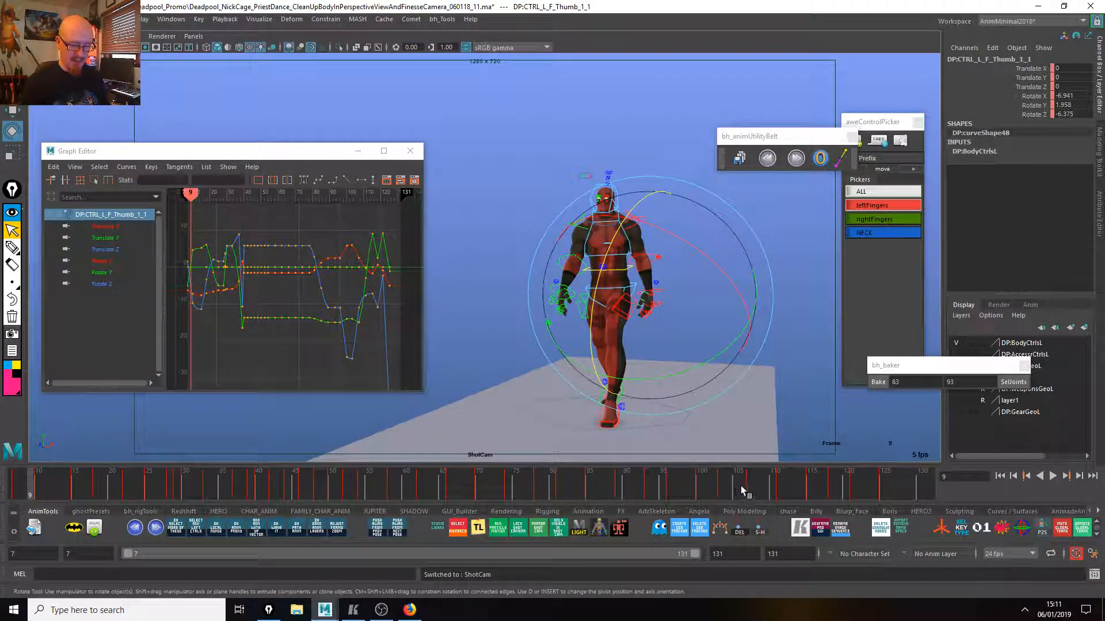
{"action": "left_click", "coordinate": [741, 487]}
{"action": "key", "text": "alt+v"}
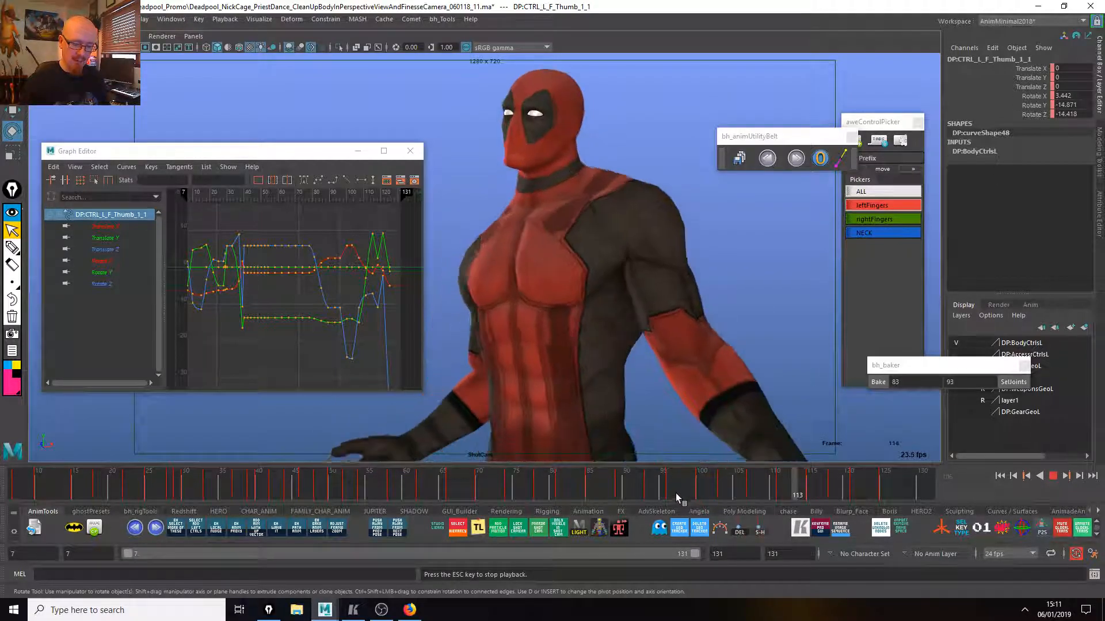
{"action": "left_click", "coordinate": [723, 493]}
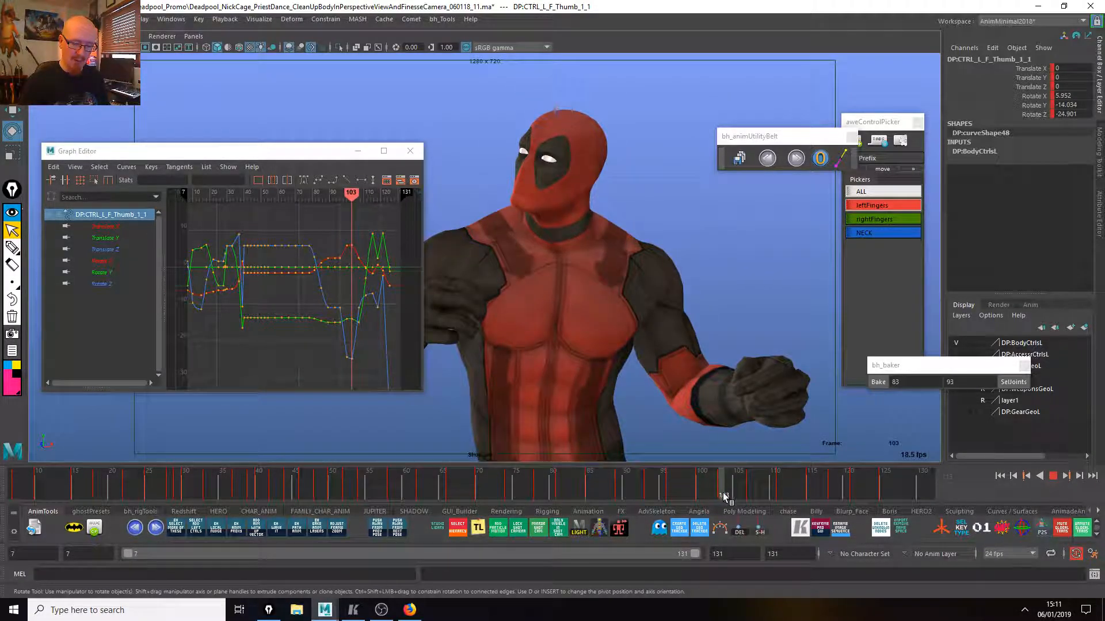
{"action": "left_click", "coordinate": [701, 493]}
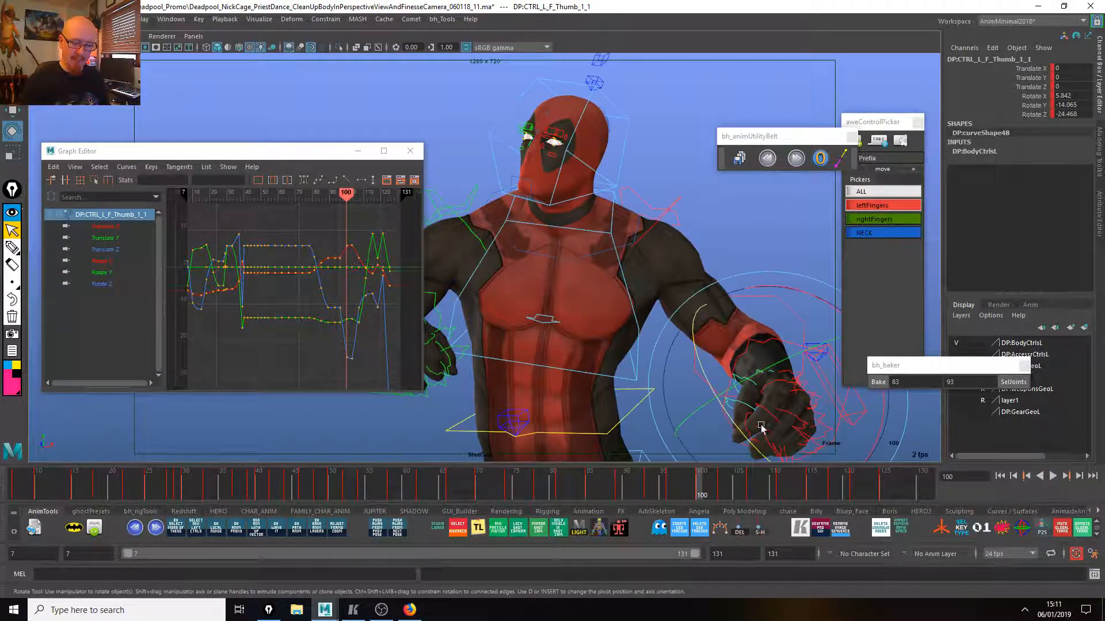
Rotate the left FK wrist to about X -24, Y -6.6, Z 12.8 at frame 100 and X -18.6, Y -7.6, Z 10.1 at frame 103.
{"action": "left_click", "coordinate": [740, 433]}
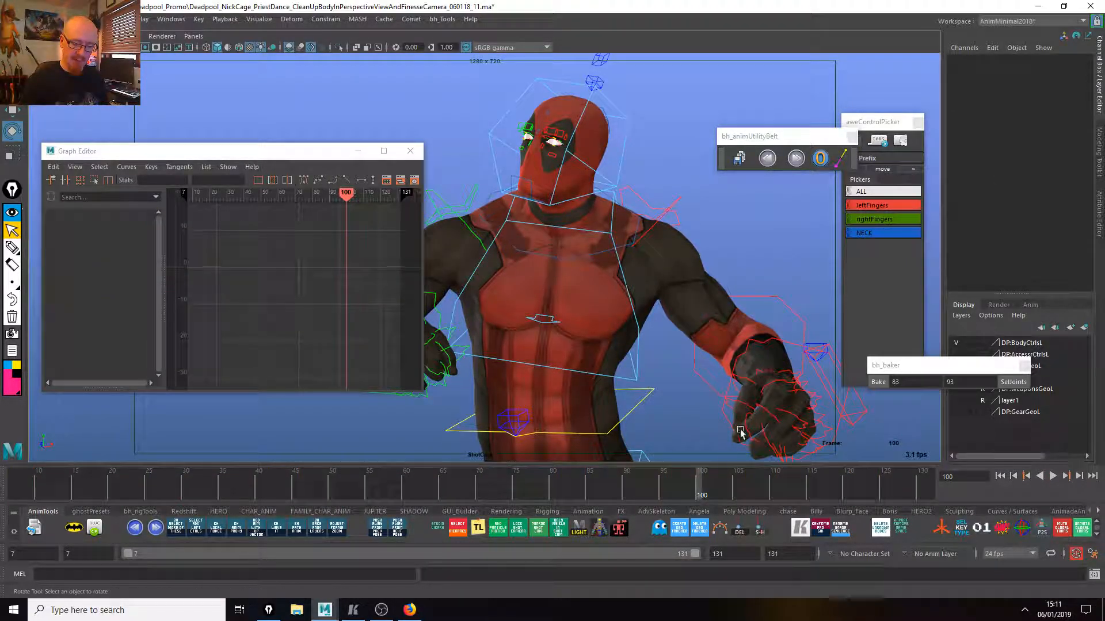
{"action": "left_click", "coordinate": [773, 340]}
{"action": "left_click_drag", "start_coordinate": [682, 489], "coordinate": [701, 492]}
{"action": "left_click_drag", "start_coordinate": [810, 409], "coordinate": [756, 424]}
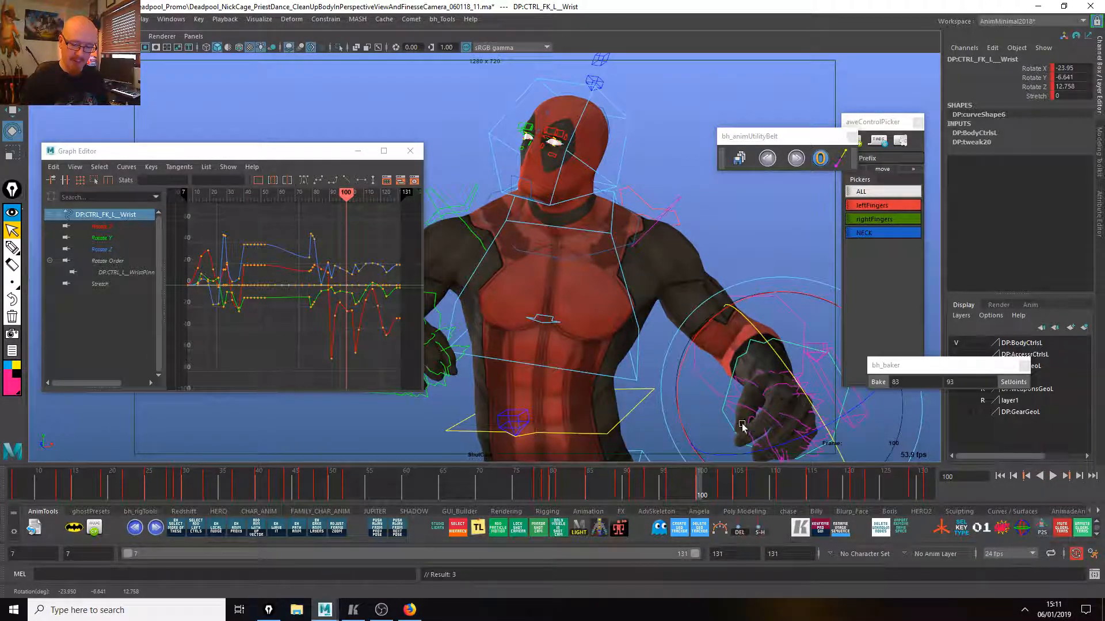
{"action": "left_click_drag", "start_coordinate": [685, 439], "coordinate": [709, 441]}
{"action": "left_click_drag", "start_coordinate": [787, 445], "coordinate": [830, 439]}
{"action": "left_click_drag", "start_coordinate": [703, 490], "coordinate": [723, 493]}
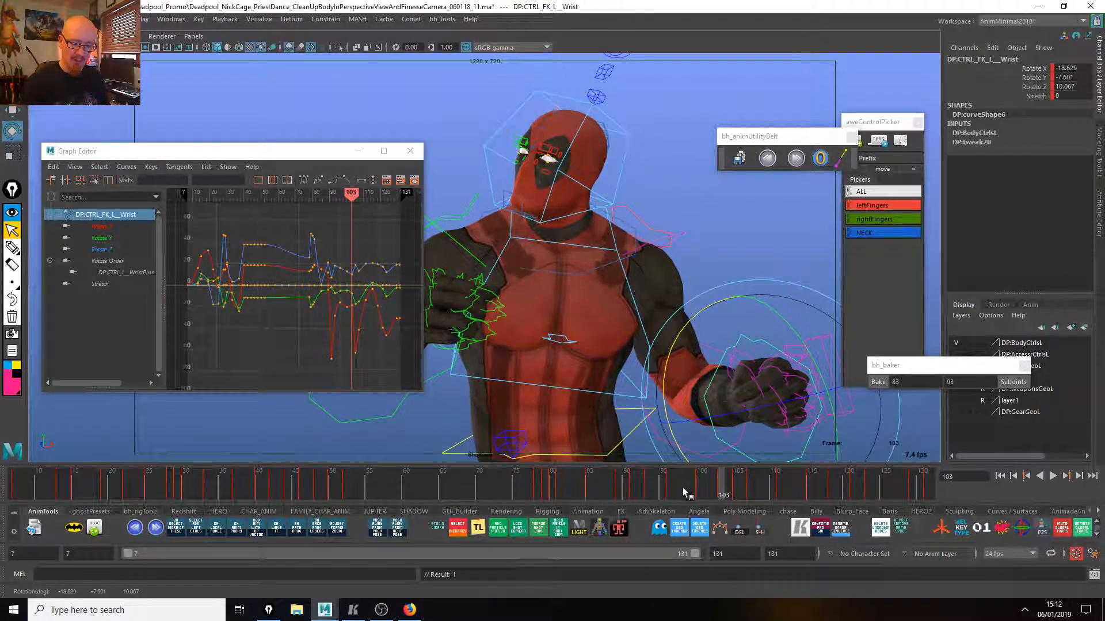
Rotate the left FK wrist to about X -66.4, Y -19.2, Z 17.9 at frame 105, and replay the ending through ShotCam.
{"action": "key", "text": "alt+v"}
{"action": "left_click_drag", "start_coordinate": [709, 489], "coordinate": [737, 496]}
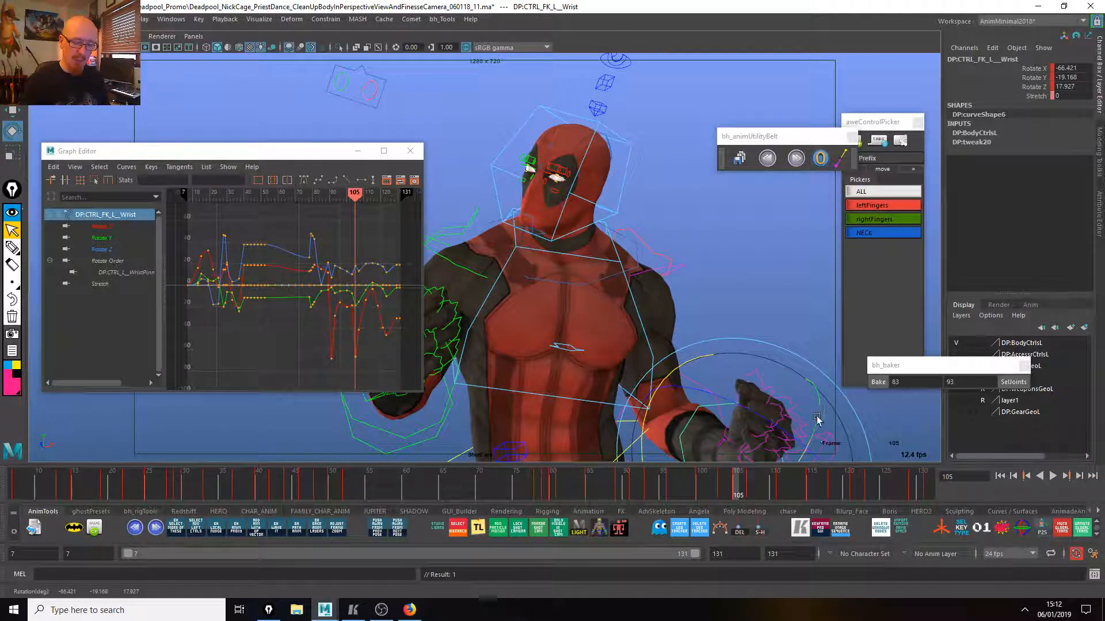
{"action": "key", "text": "alt+v"}
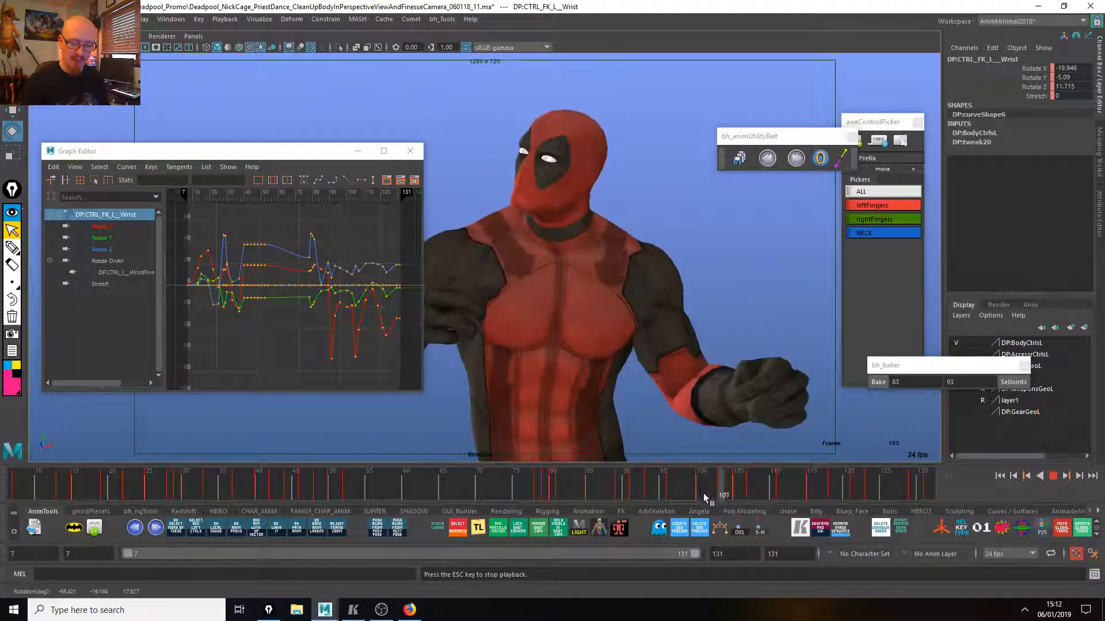
{"action": "key", "text": "alt+v"}
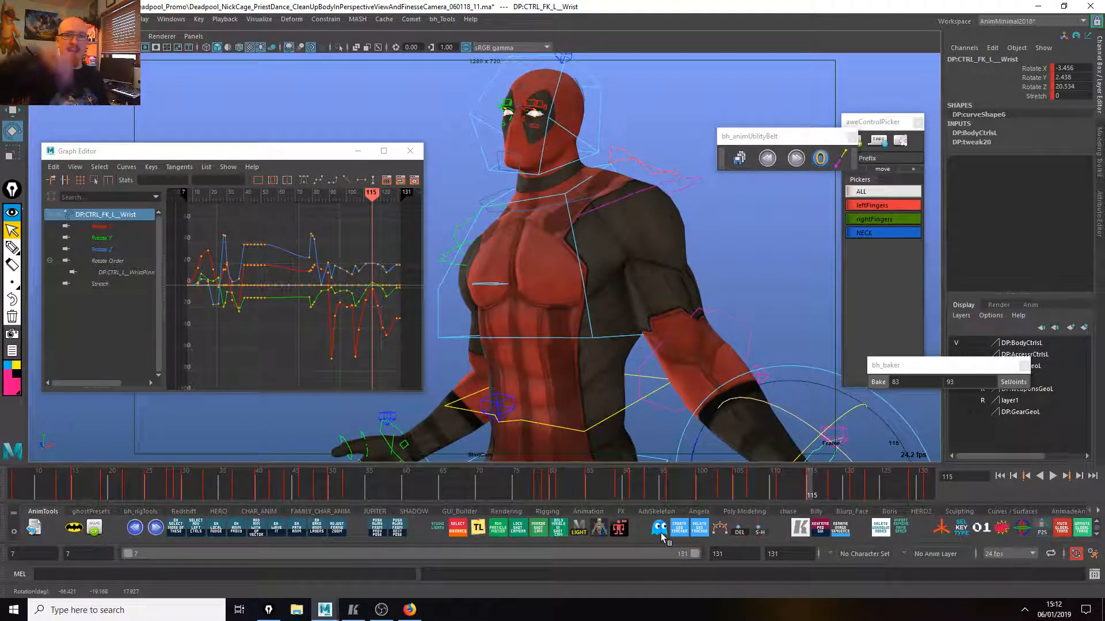
{"action": "key", "text": "alt+v"}
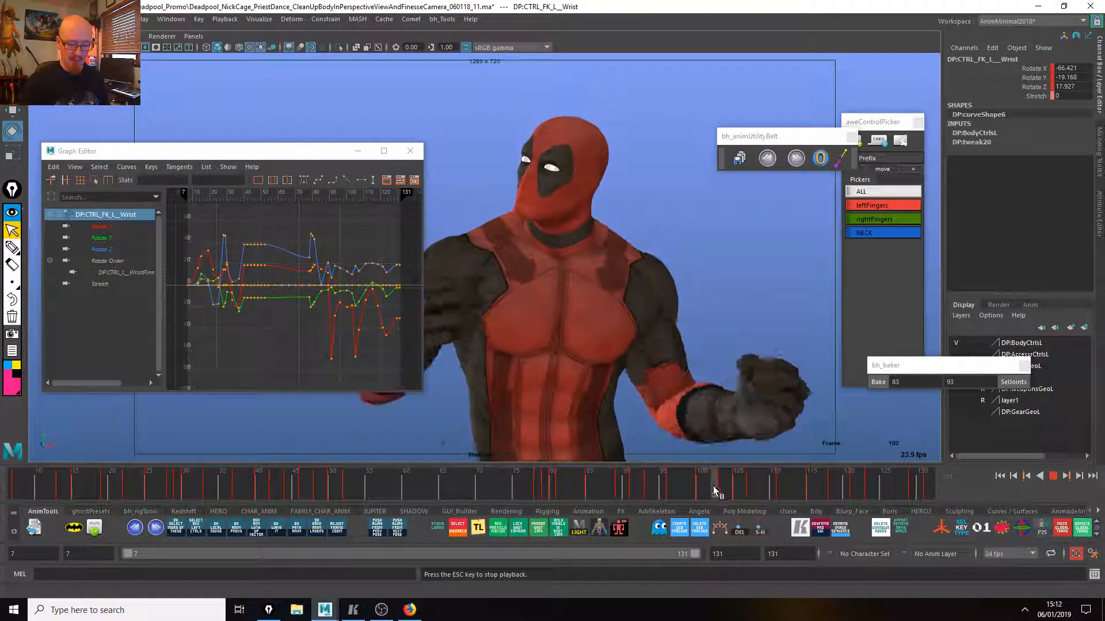
{"action": "key", "text": "Escape"}
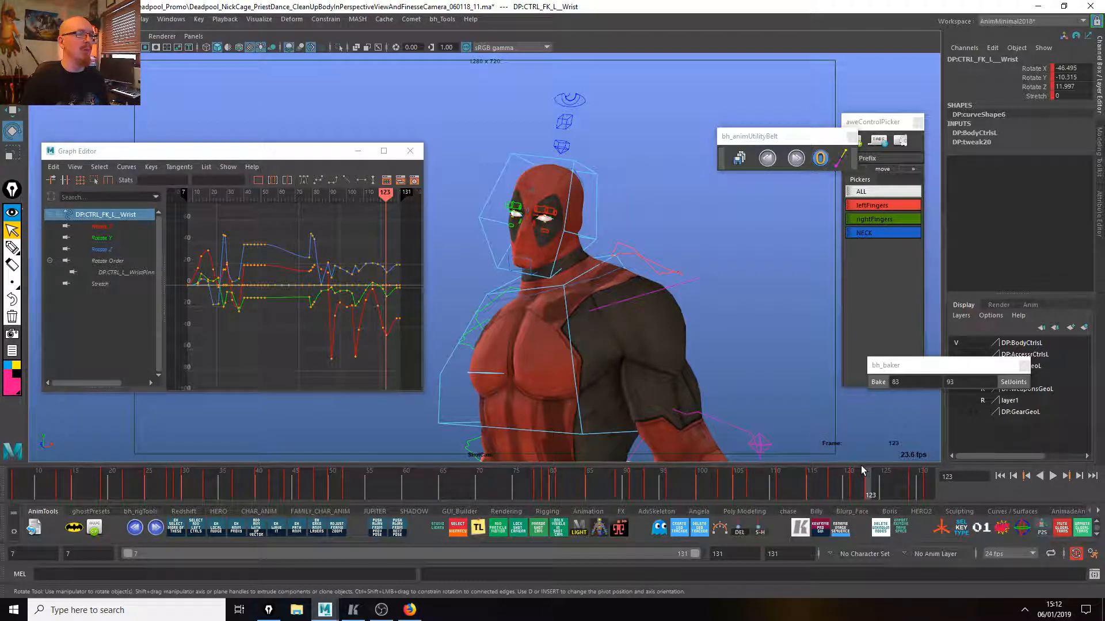
Save an incremental version of the scene ending in 060118_12.ma, and examine the left FK wrist's pose around frames 101 to 103.
{"action": "left_click", "coordinate": [740, 158]}
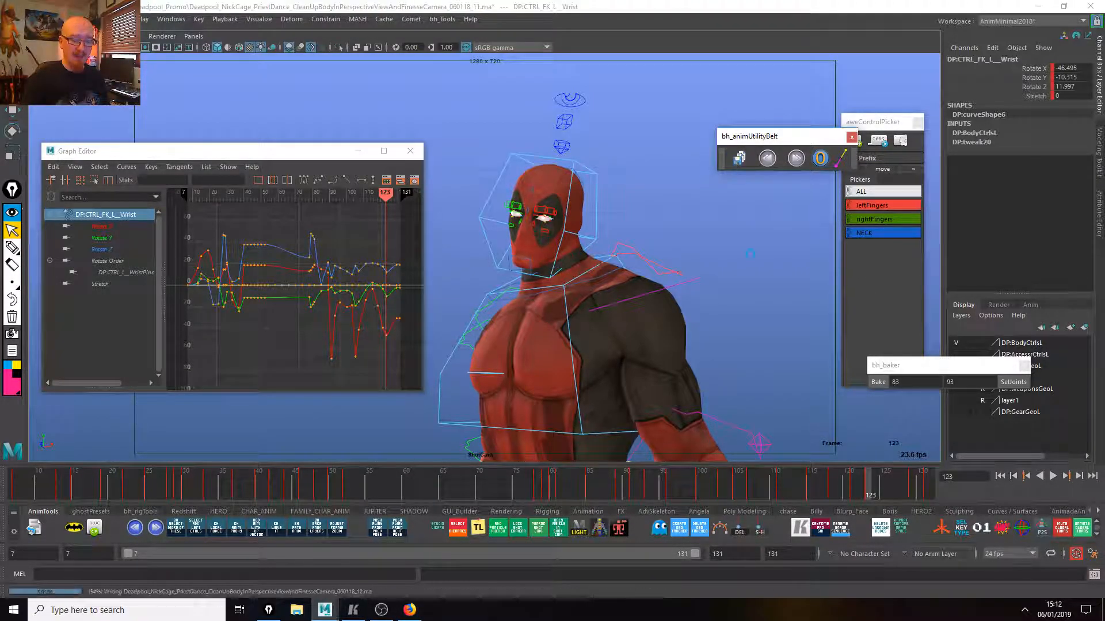
{"action": "left_click", "coordinate": [709, 488]}
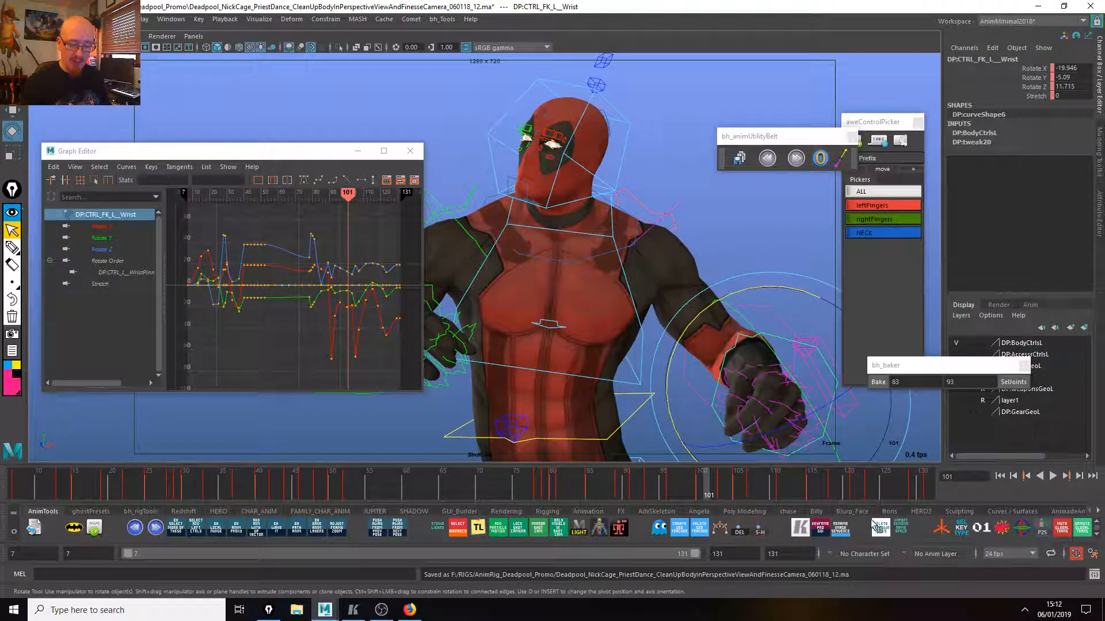
{"action": "key", "text": "alt+v"}
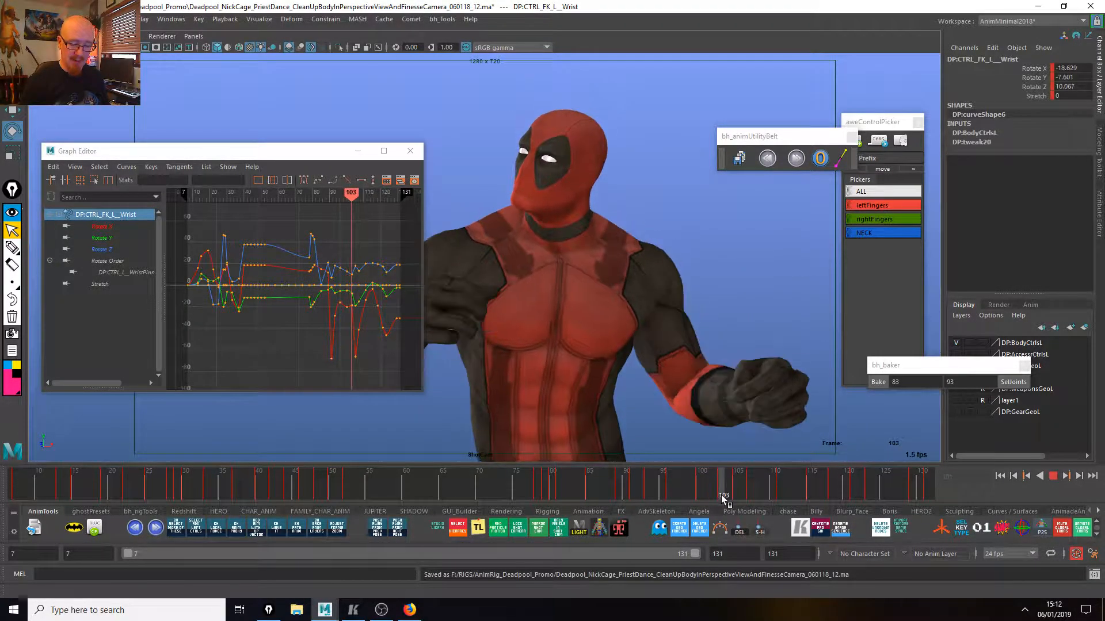
{"action": "key", "text": "alt+v"}
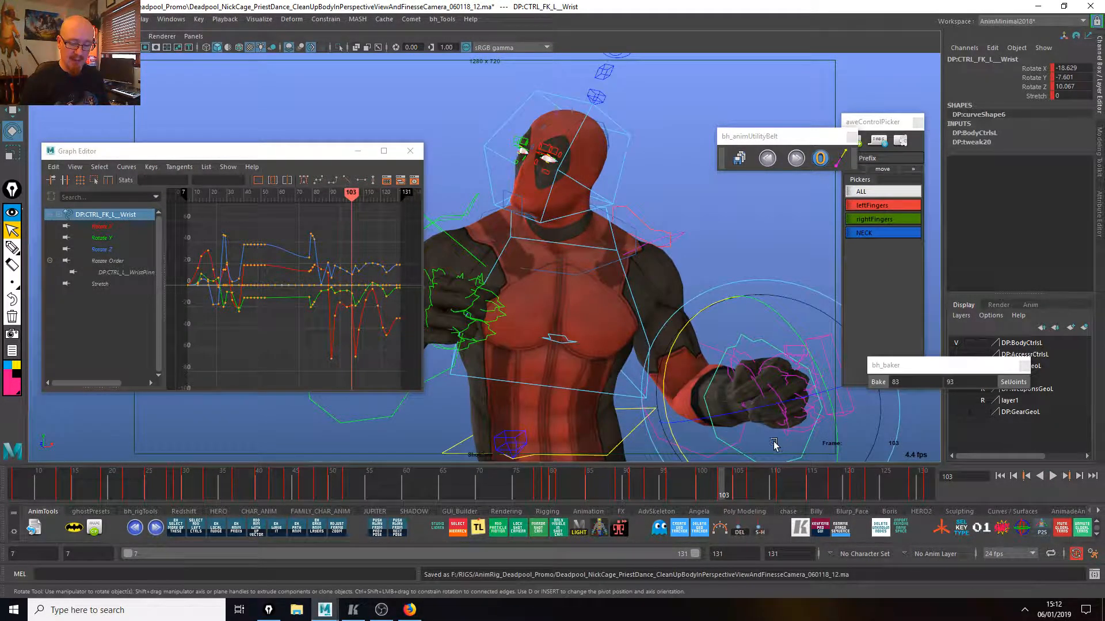
{"action": "left_click", "coordinate": [769, 446]}
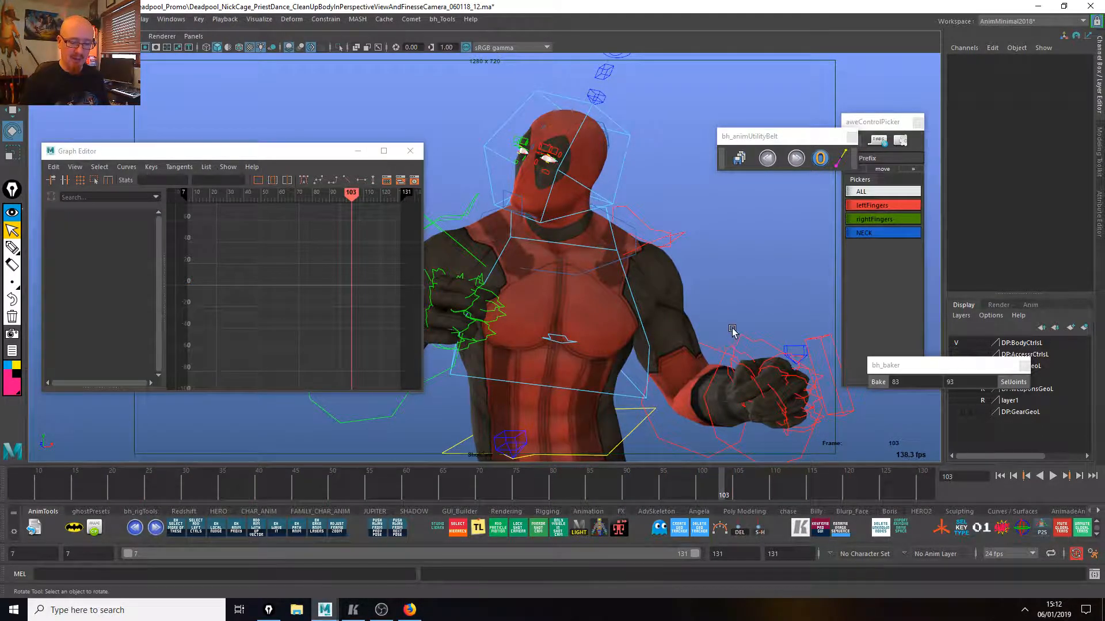
{"action": "left_click", "coordinate": [750, 367]}
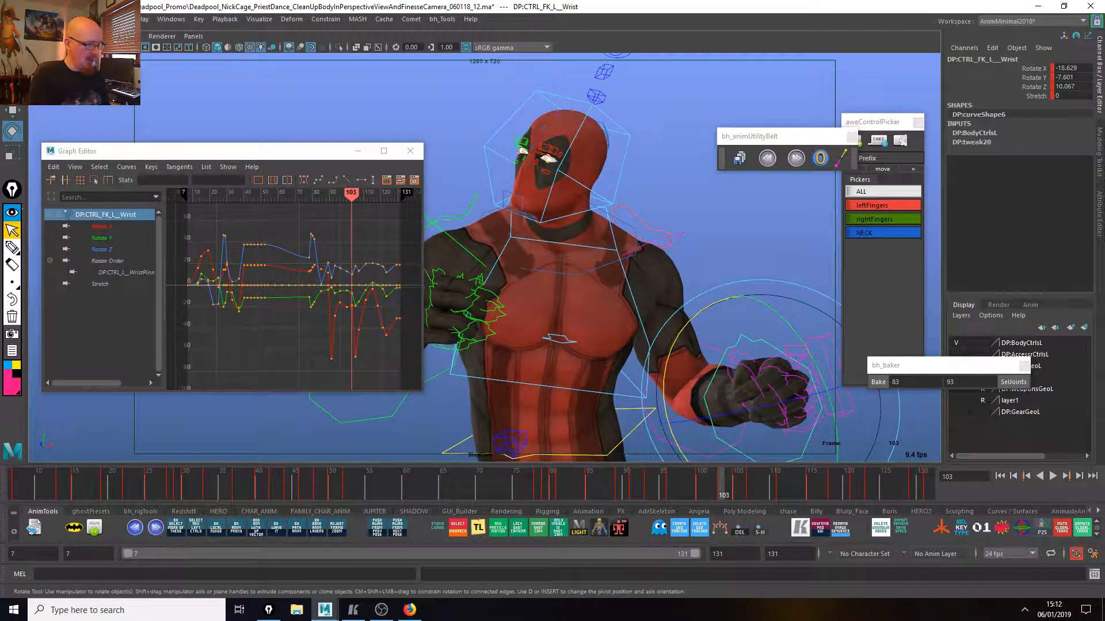
Try rotating the left FK wrist at frame 103 with the Rotate tool's Free Rotate option on and off, undoing each test rotation.
{"action": "double_click", "coordinate": [12, 132]}
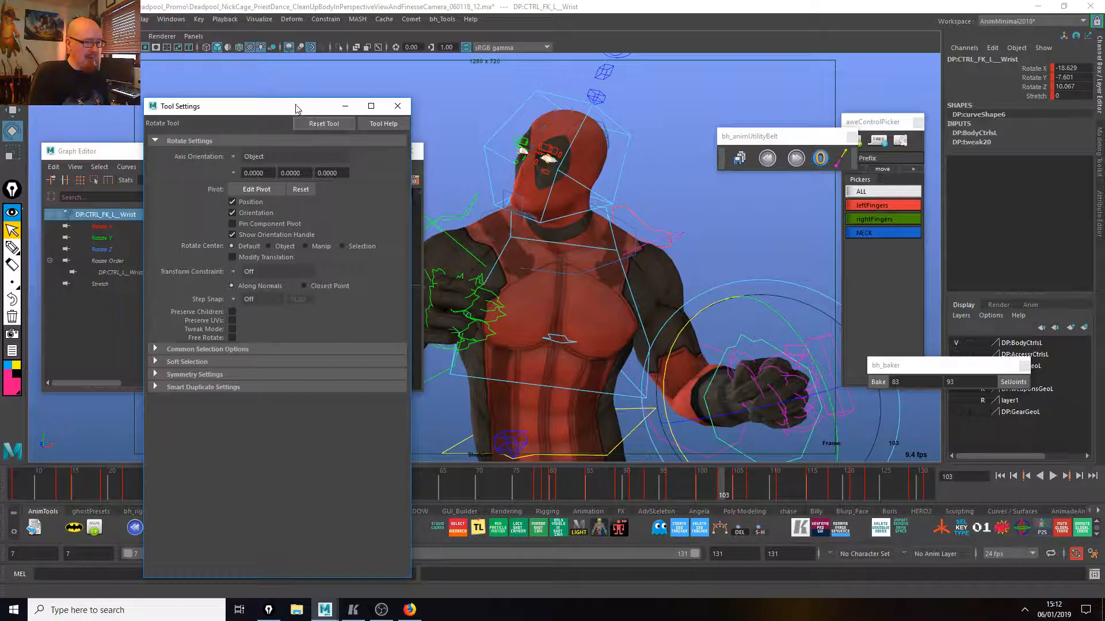
{"action": "left_click_drag", "start_coordinate": [296, 108], "coordinate": [349, 77]}
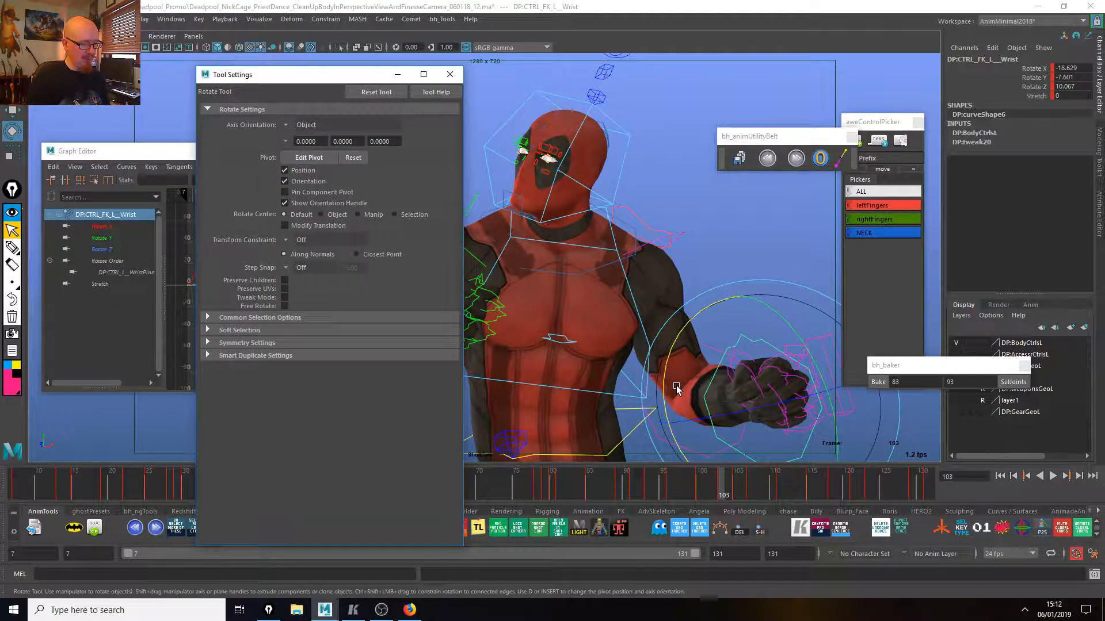
{"action": "left_click", "coordinate": [284, 306]}
{"action": "left_click_drag", "start_coordinate": [749, 344], "coordinate": [817, 332]}
{"action": "key", "text": "ctrl+z"}
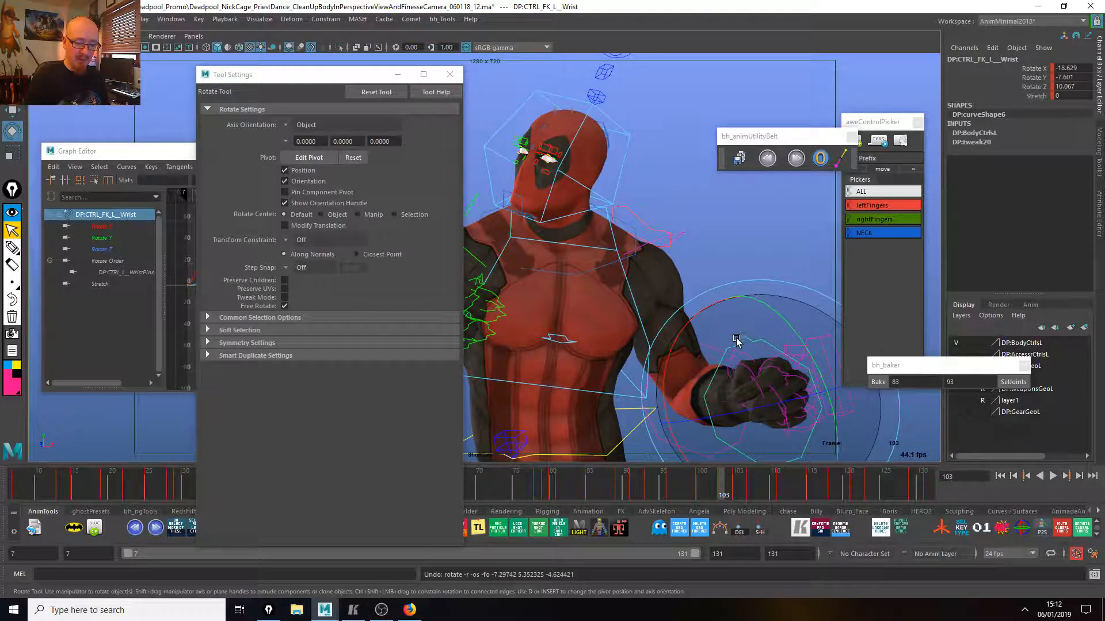
{"action": "left_click_drag", "start_coordinate": [737, 327], "coordinate": [779, 338]}
{"action": "key", "text": "ctrl+z"}
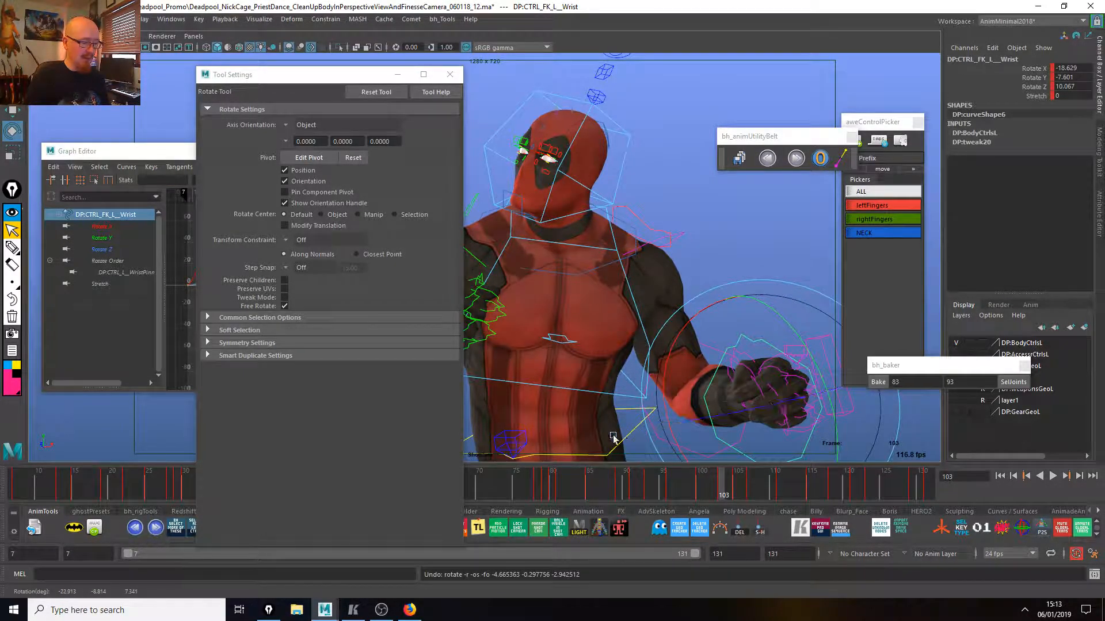
{"action": "left_click", "coordinate": [284, 306]}
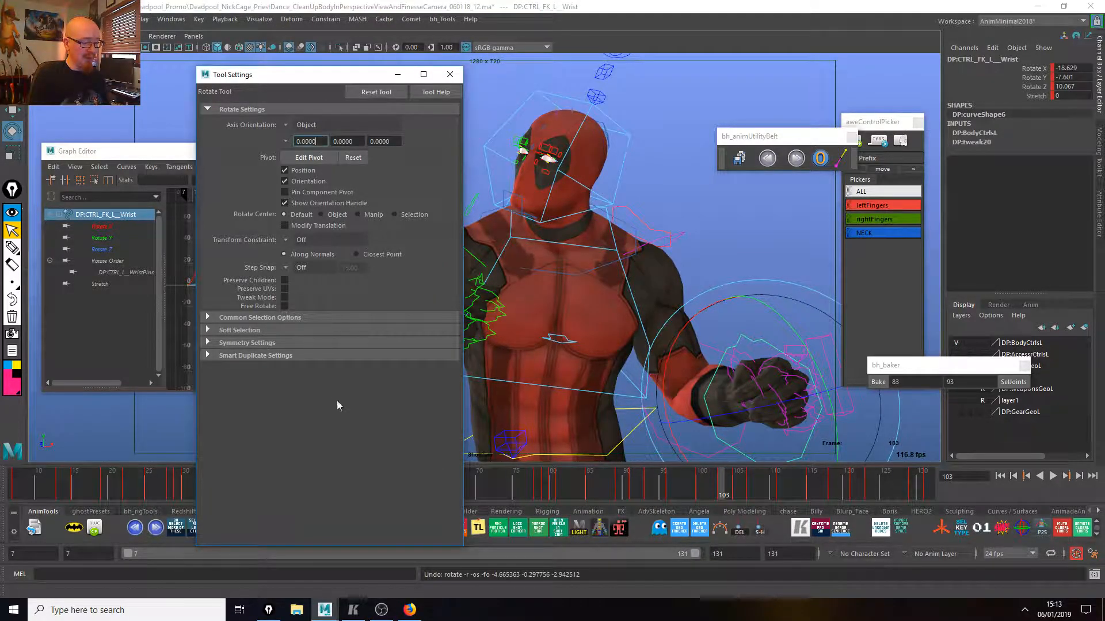
{"action": "left_click_drag", "start_coordinate": [813, 411], "coordinate": [801, 395]}
{"action": "key", "text": "ctrl+z"}
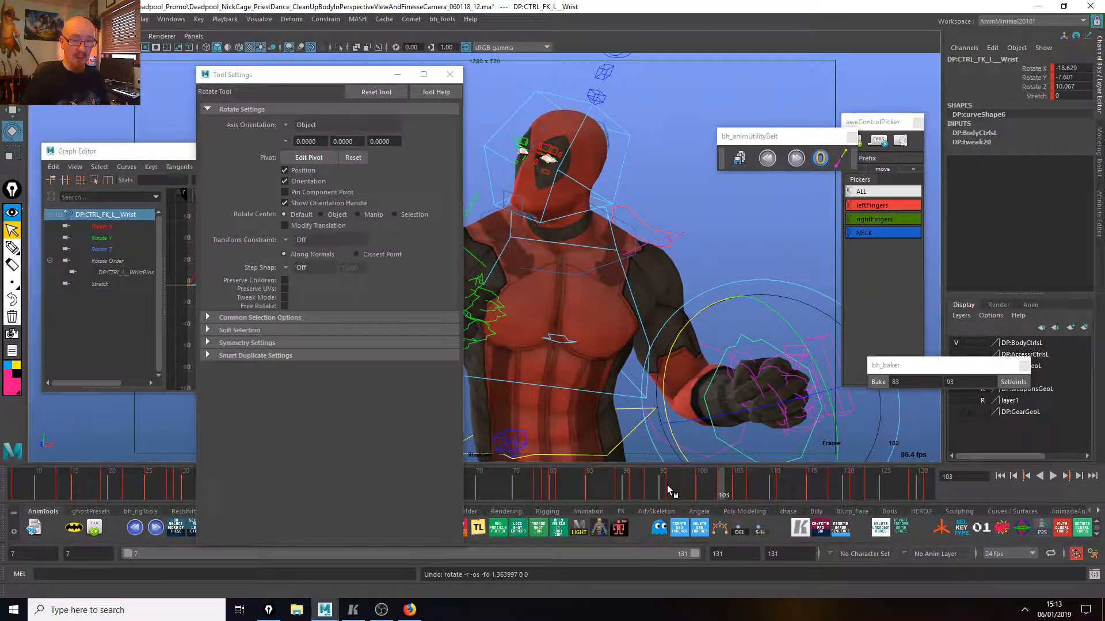
Put away the Rotate tool's settings and replay the ending through ShotCam from about frame 85.
{"action": "key", "text": "alt+v"}
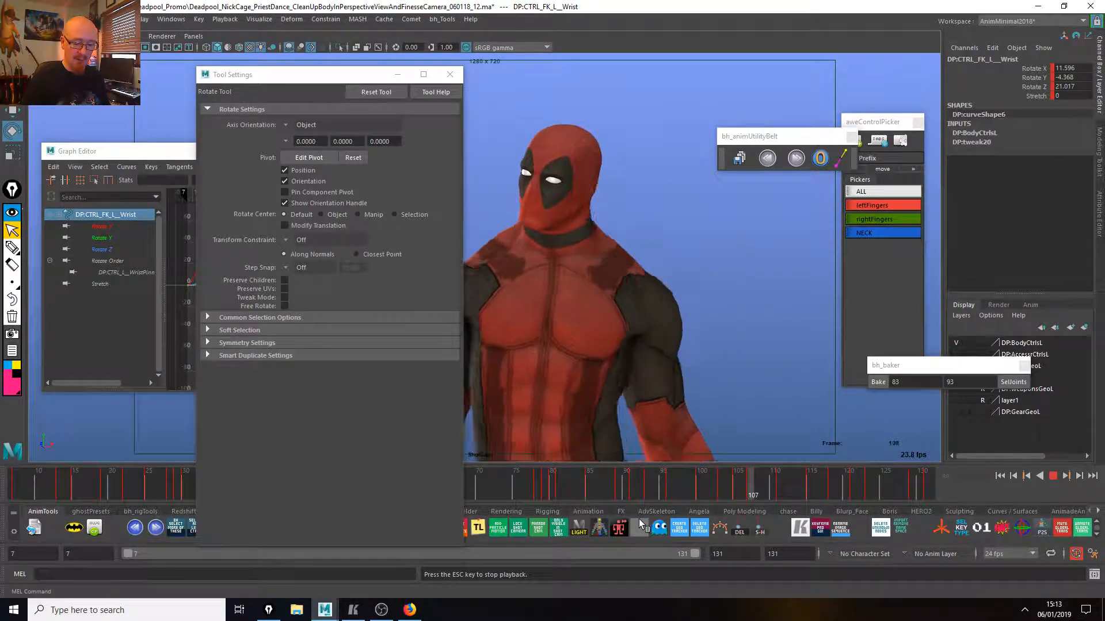
{"action": "key", "text": "Escape"}
{"action": "left_click", "coordinate": [398, 74]}
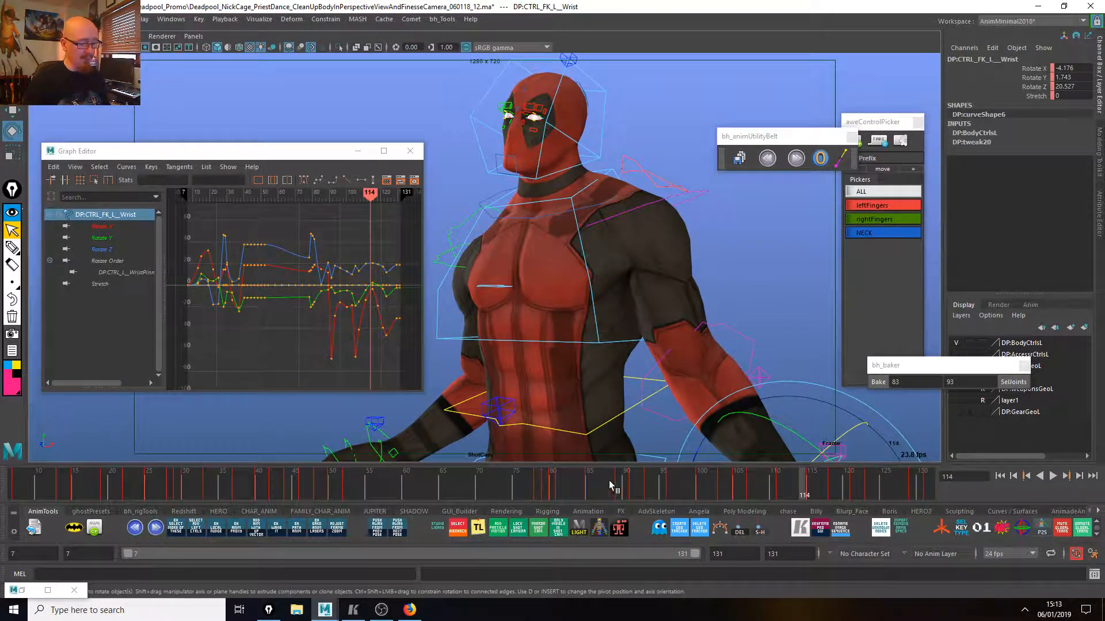
{"action": "left_click", "coordinate": [588, 479]}
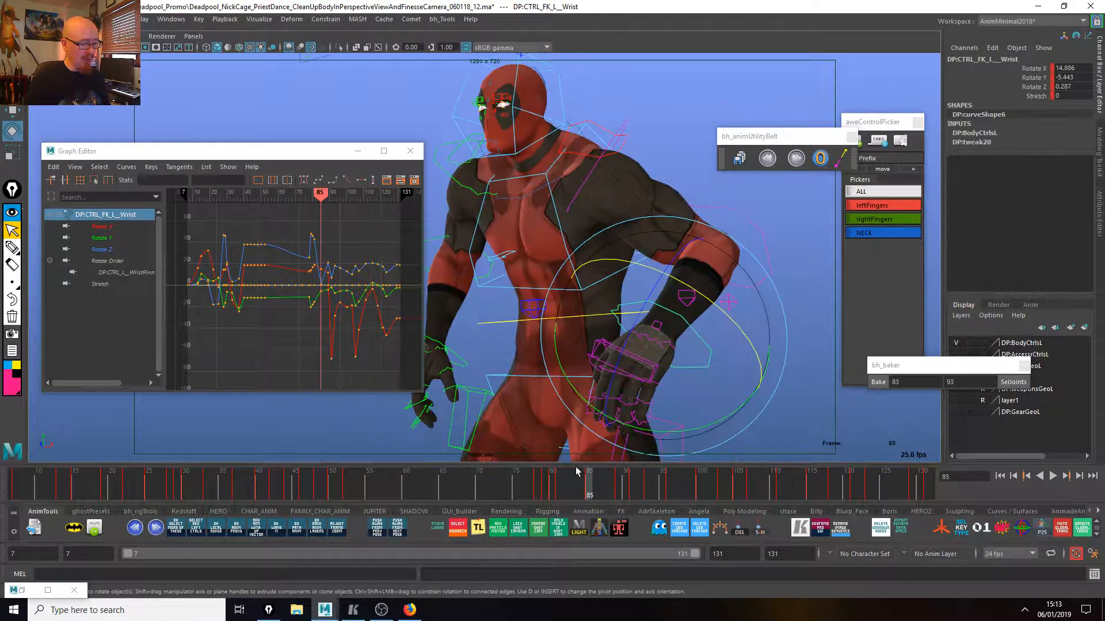
{"action": "left_click", "coordinate": [127, 168]}
{"action": "left_click", "coordinate": [163, 344]}
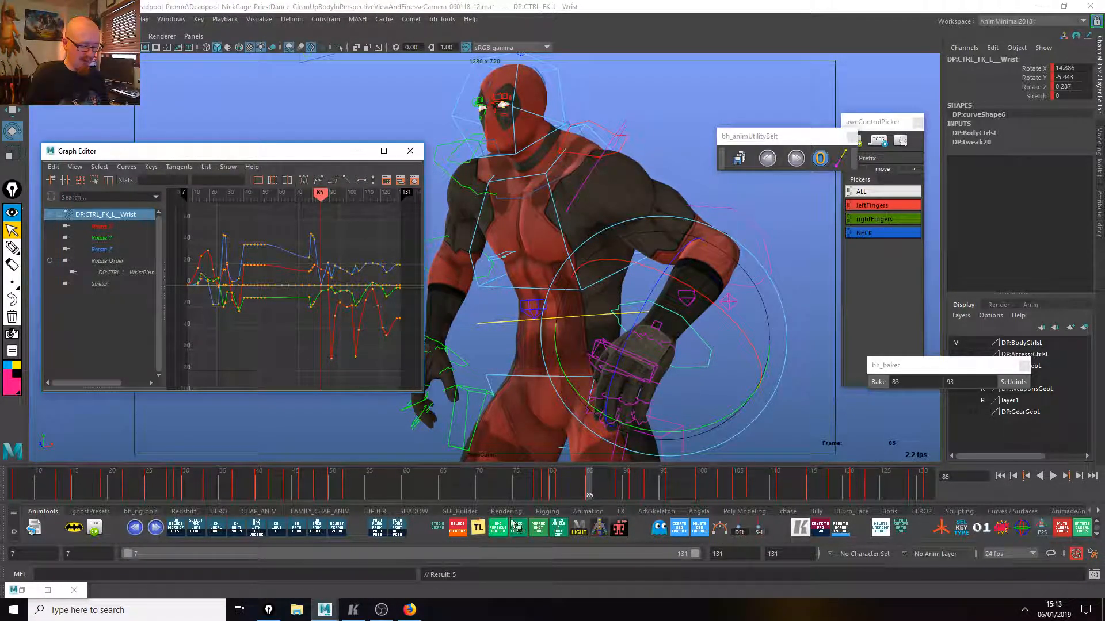
{"action": "key", "text": "alt+v"}
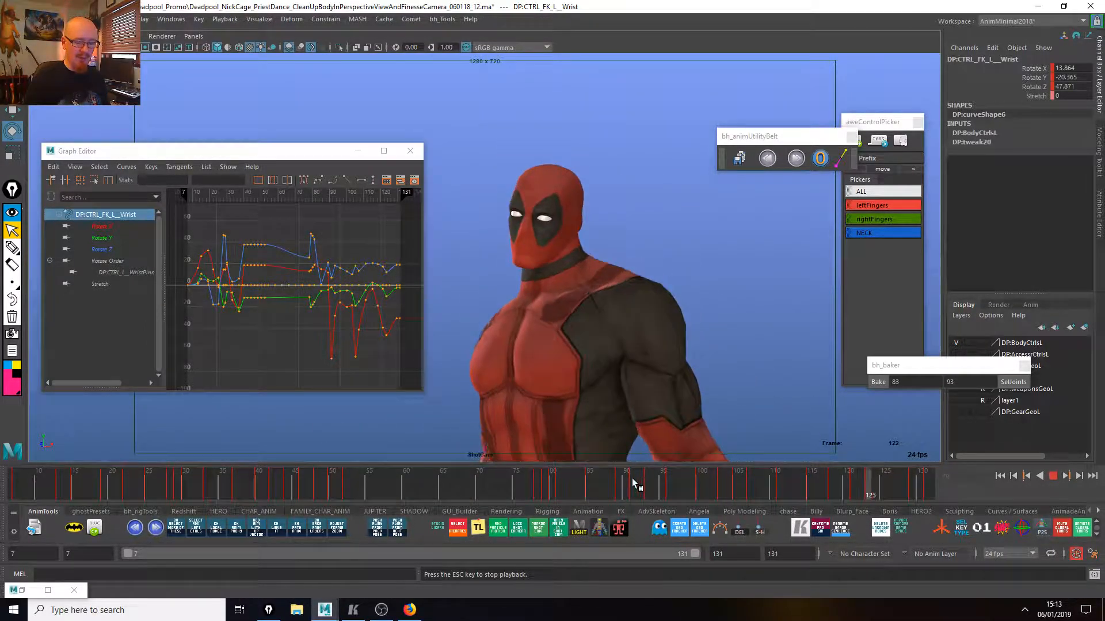
Examine the left hand's motion between frames 94 and 105, with the Graph Editor moved clear of the character.
{"action": "left_click_drag", "start_coordinate": [631, 494], "coordinate": [741, 496]}
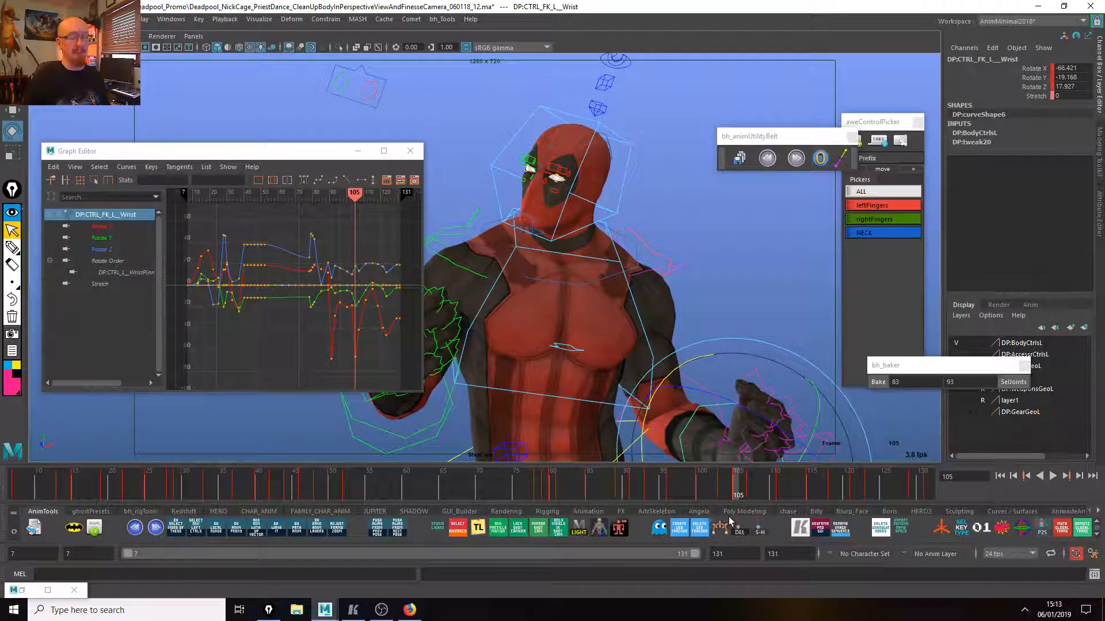
{"action": "mouse_move", "coordinate": [739, 495]}
{"action": "left_mouse_down"}
{"action": "mouse_move", "coordinate": [750, 492]}
{"action": "mouse_move", "coordinate": [655, 478]}
{"action": "left_mouse_up"}
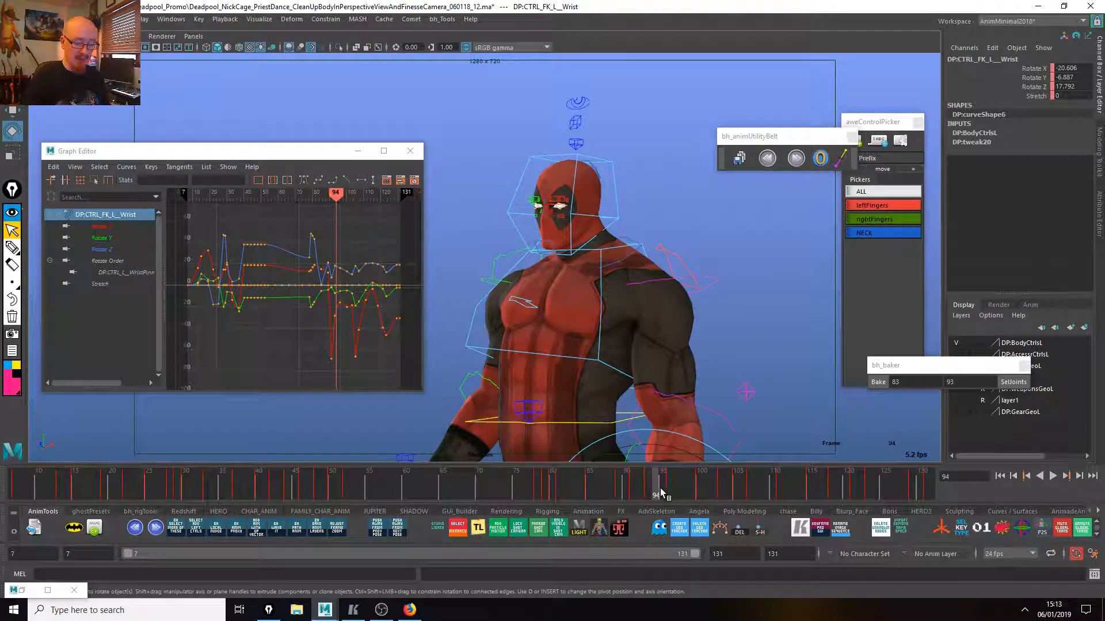
{"action": "key", "text": "alt+v"}
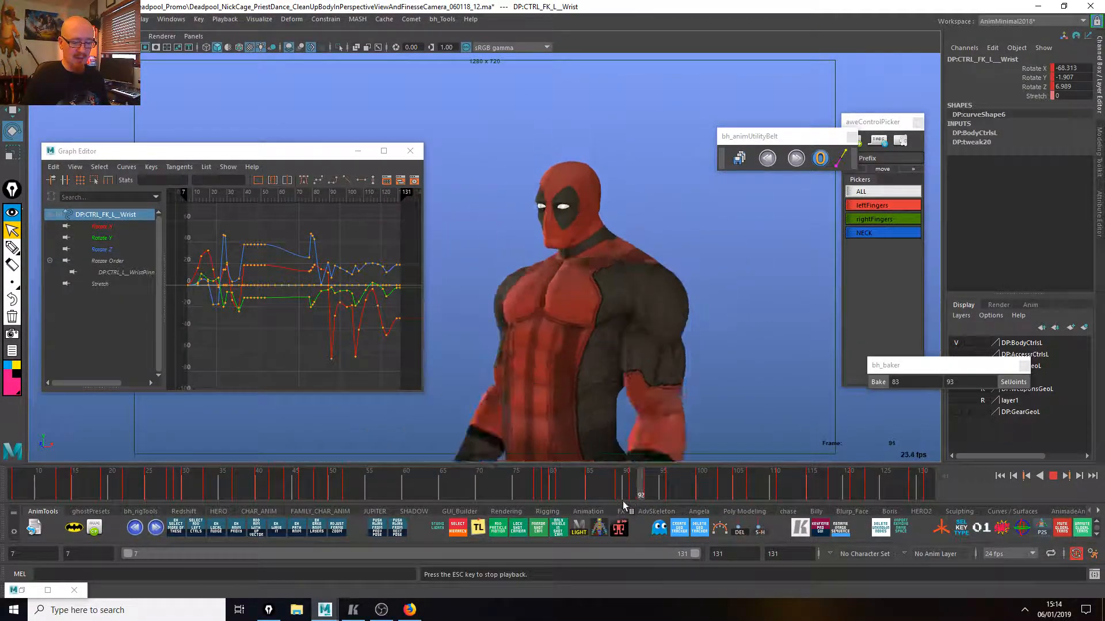
{"action": "key", "text": "Escape"}
{"action": "left_click_drag", "start_coordinate": [345, 152], "coordinate": [239, 85]}
{"action": "left_click", "coordinate": [574, 495]}
{"action": "key", "text": "alt+v"}
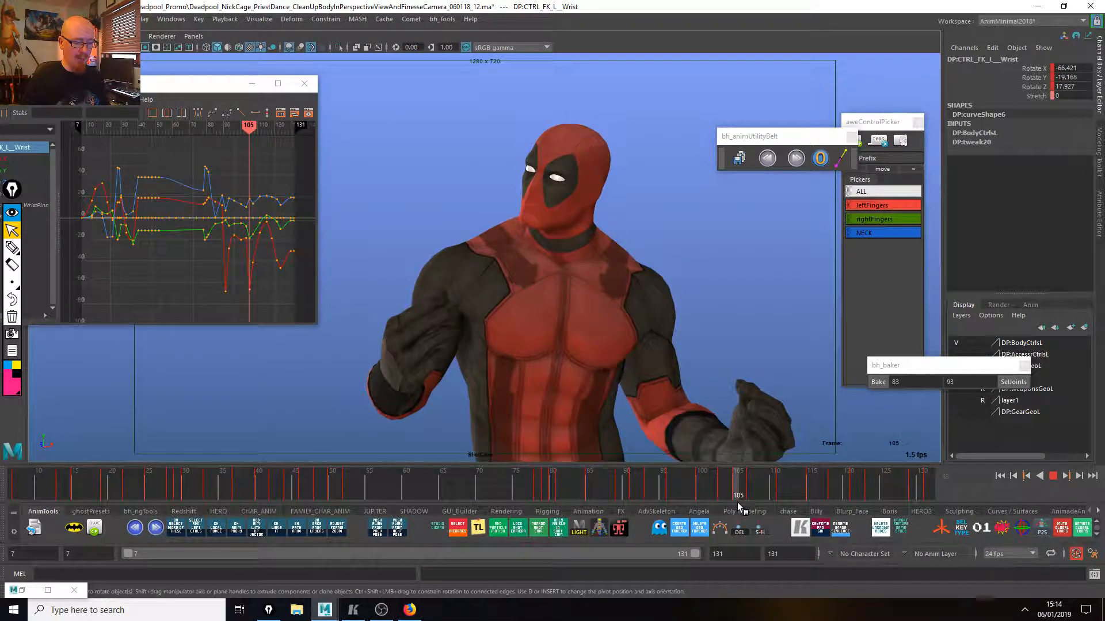
{"action": "key", "text": "Escape"}
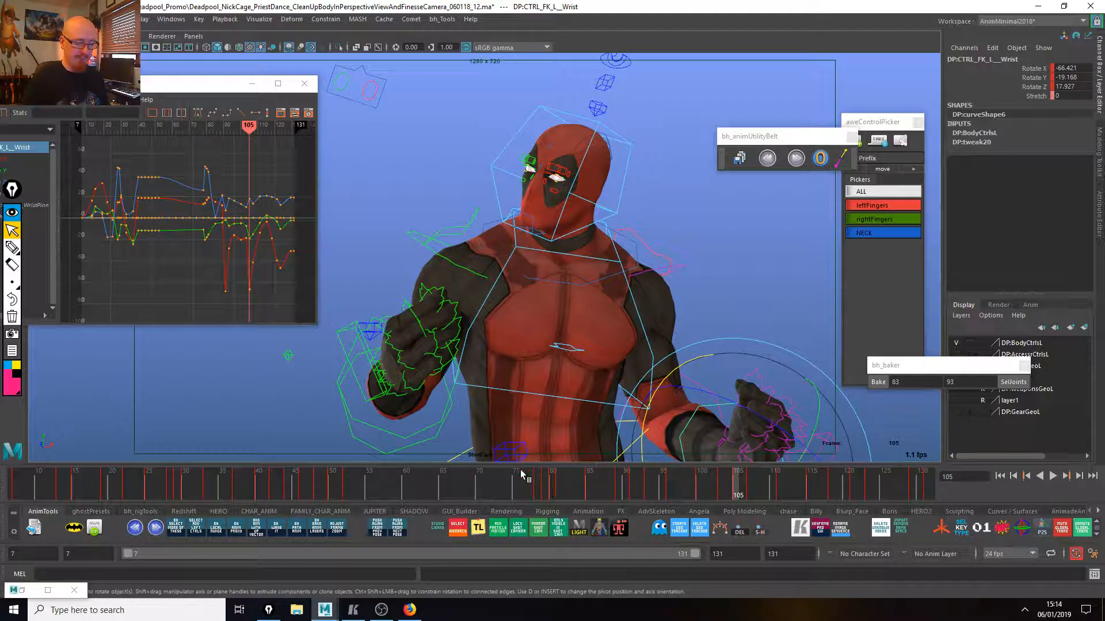
Compare the right hand's pose at frames 103 and 105, and rotate the right FK wrist to about X -73.1, Y -14.3, Z 6.5 at frame 106.
{"action": "left_click", "coordinate": [386, 424]}
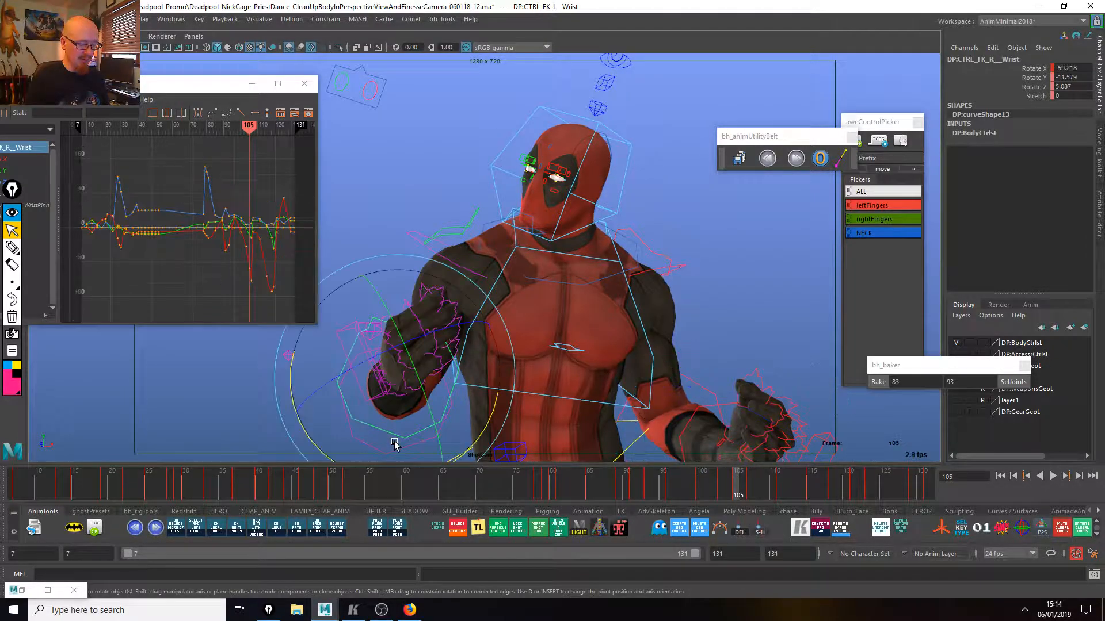
{"action": "key", "text": "alt+v"}
{"action": "left_click", "coordinate": [724, 496]}
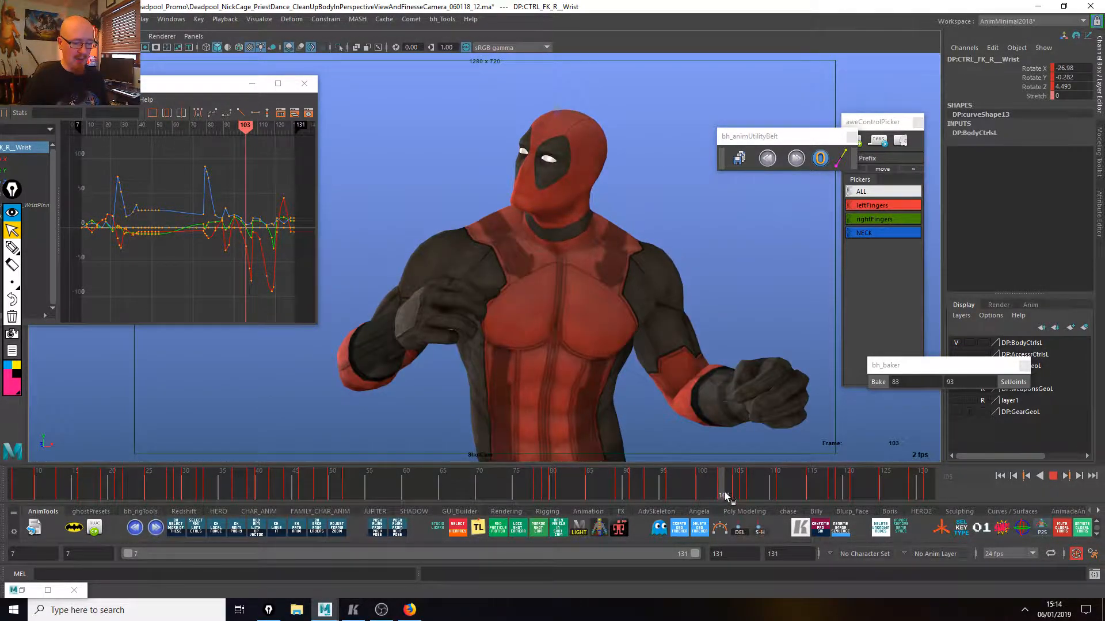
{"action": "key", "text": "Escape"}
{"action": "key", "text": "alt+v"}
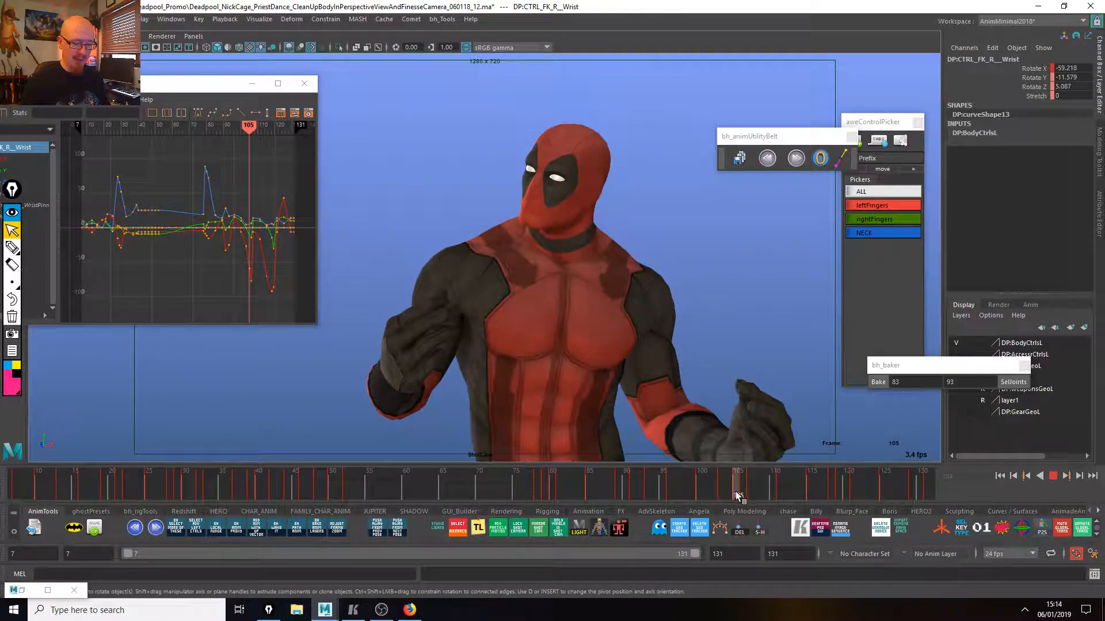
{"action": "key", "text": "Escape"}
{"action": "left_click_drag", "start_coordinate": [491, 422], "coordinate": [491, 420]}
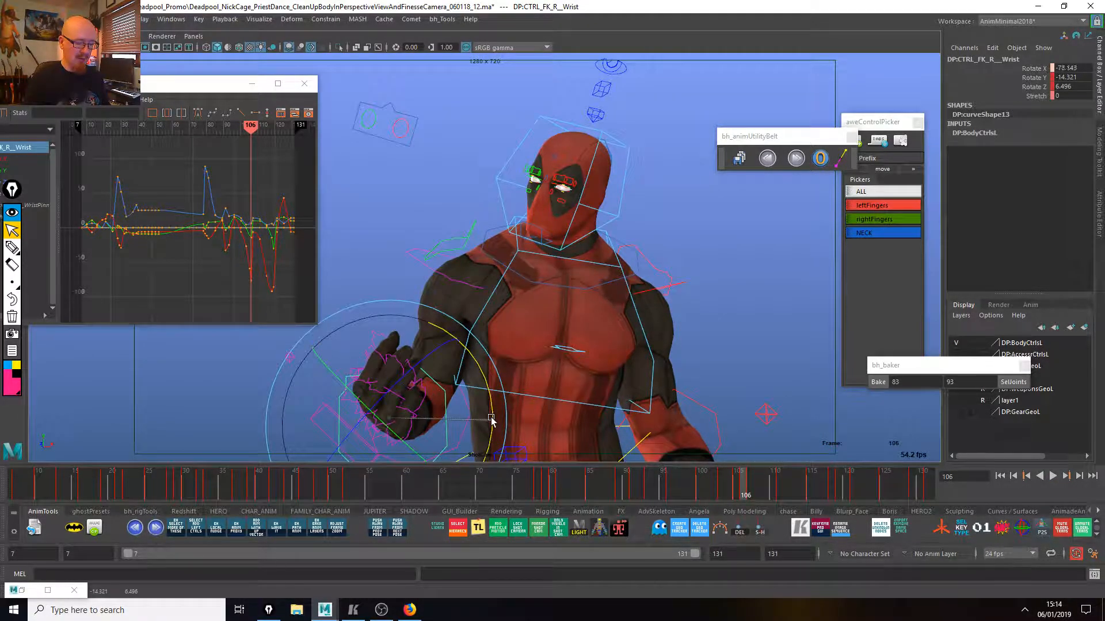
Replay the animation through ShotCam, and review it in the perspective view with the controls deselected.
{"action": "key", "text": "alt+v"}
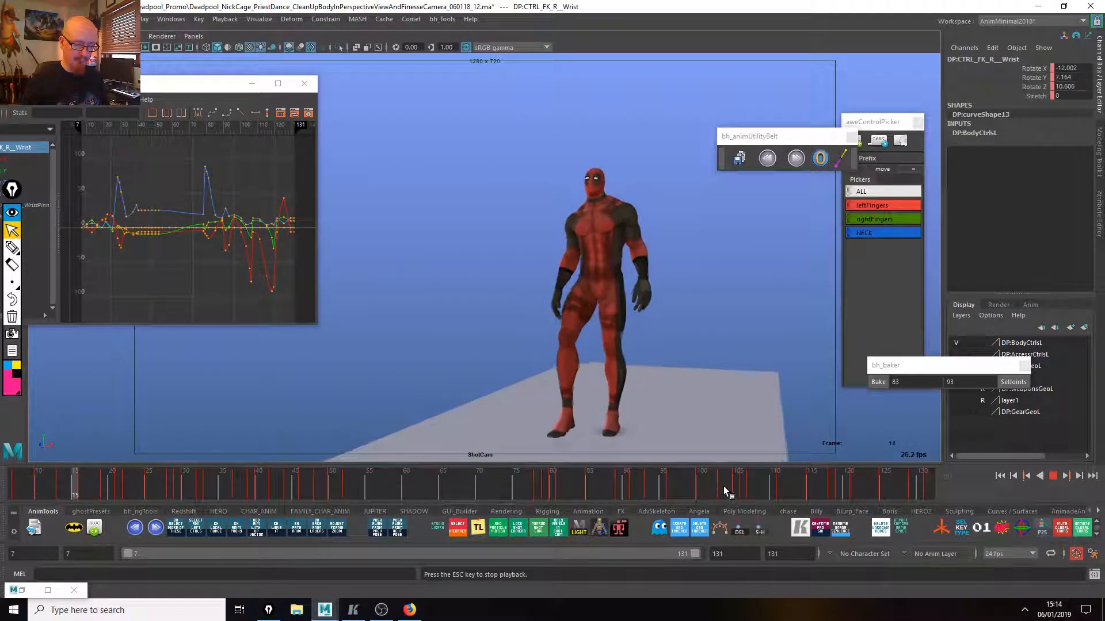
{"action": "left_click", "coordinate": [738, 487]}
{"action": "mouse_move", "coordinate": [738, 487]}
{"action": "left_mouse_down"}
{"action": "mouse_move", "coordinate": [934, 487]}
{"action": "mouse_move", "coordinate": [778, 496]}
{"action": "mouse_move", "coordinate": [861, 494]}
{"action": "left_mouse_up"}
{"action": "key", "text": "c"}
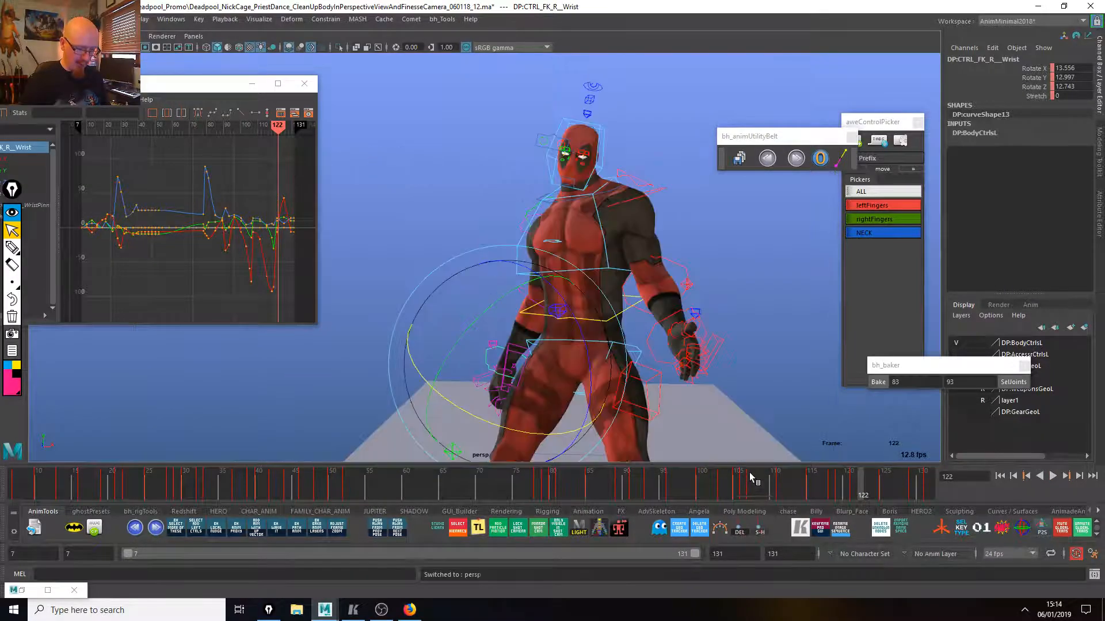
{"action": "key", "text": "alt+v"}
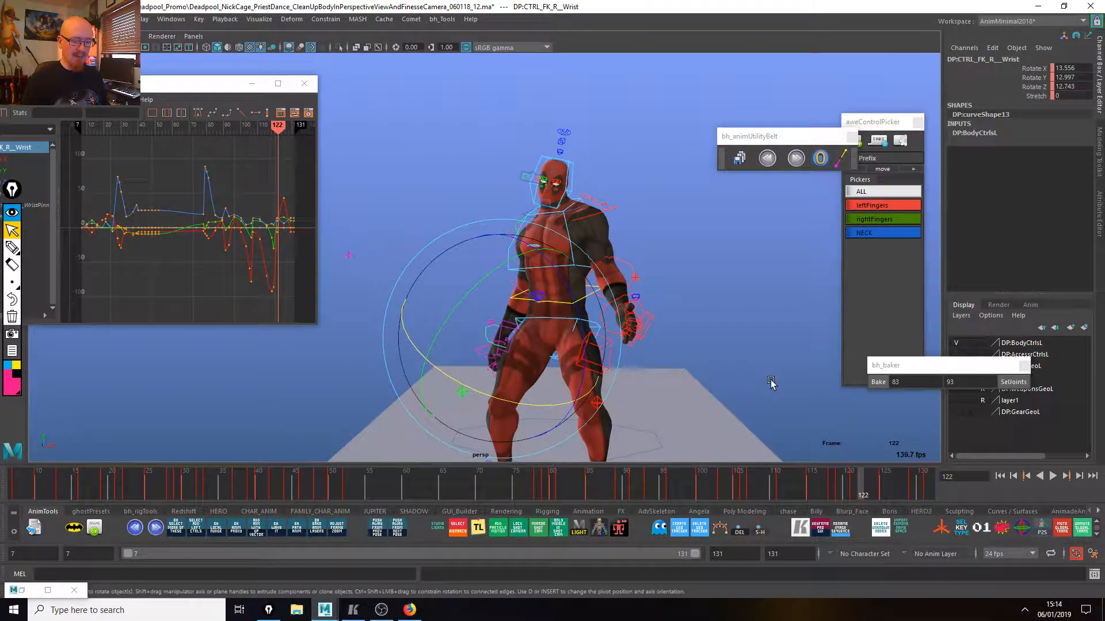
{"action": "left_click", "coordinate": [803, 407]}
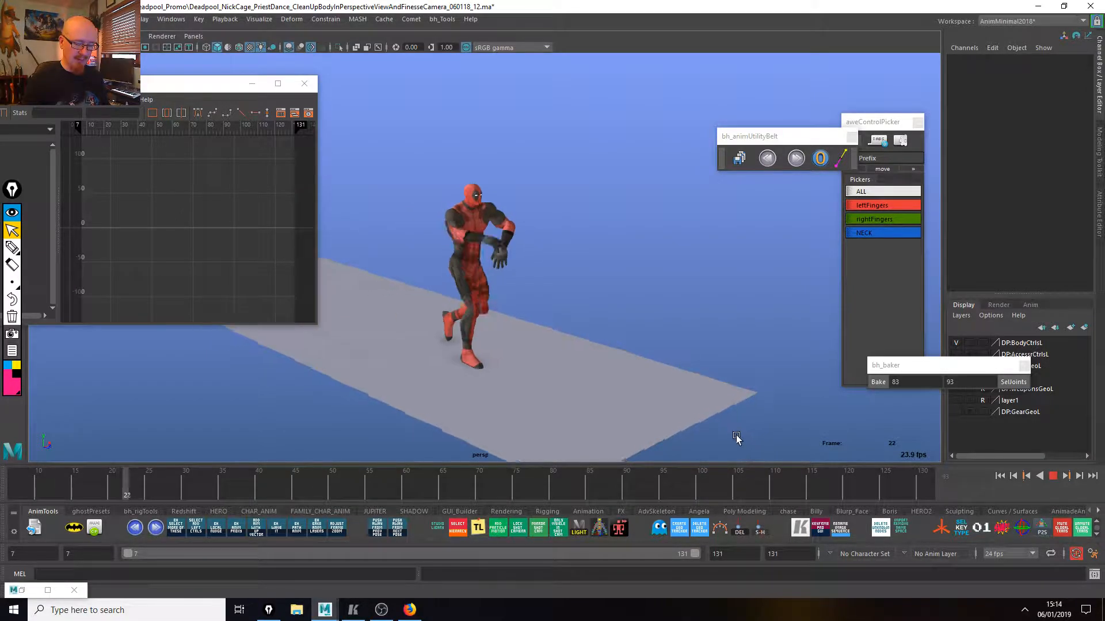
Rotate the right FK shoulder to about X -41.9, Y -3.9, Z -21.7 at frame 131.
{"action": "left_click_drag", "start_coordinate": [771, 486], "coordinate": [921, 491]}
{"action": "left_click", "coordinate": [474, 328]}
{"action": "left_click", "coordinate": [924, 489]}
{"action": "left_click_drag", "start_coordinate": [531, 324], "coordinate": [535, 324]}
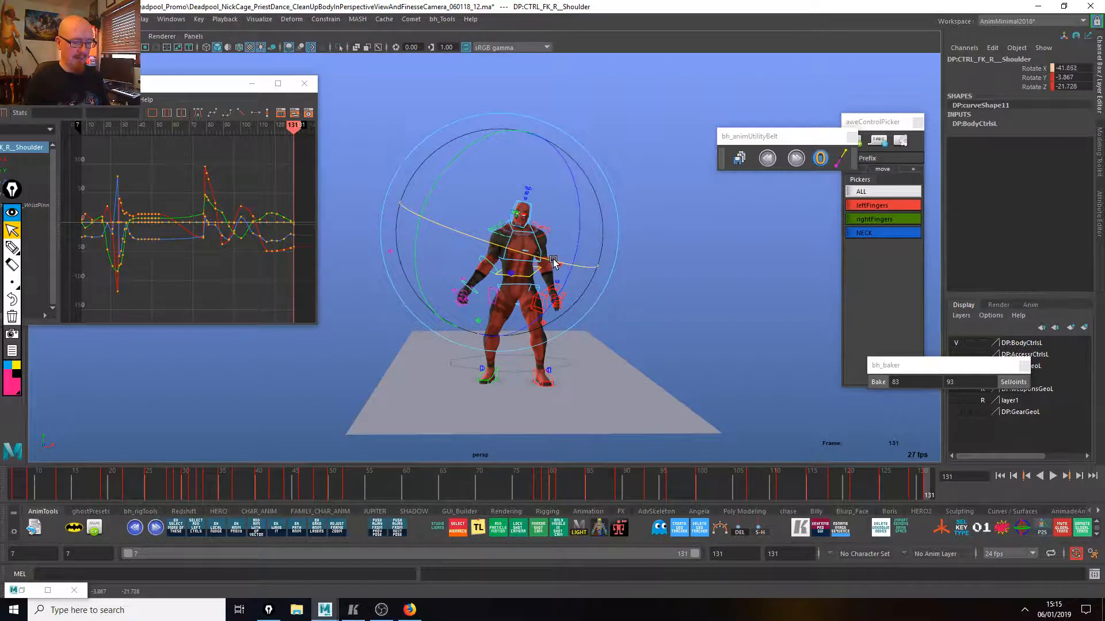
Replay the ending in perspective and examine the right arm's settling motion up to frame 125.
{"action": "double_click", "coordinate": [890, 483]}
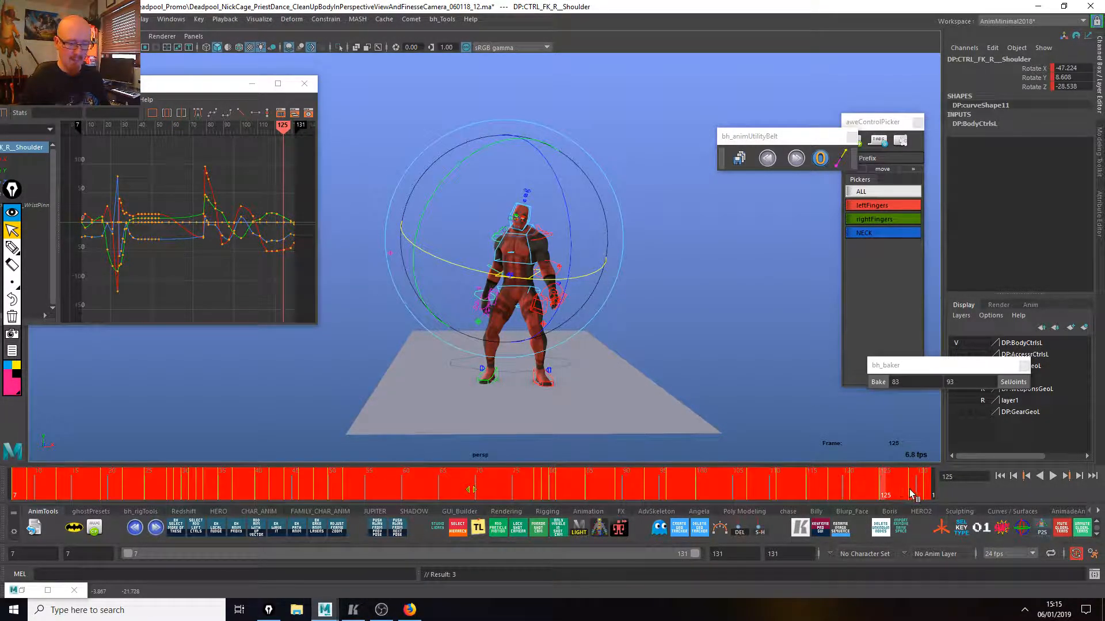
{"action": "key", "text": "alt+v"}
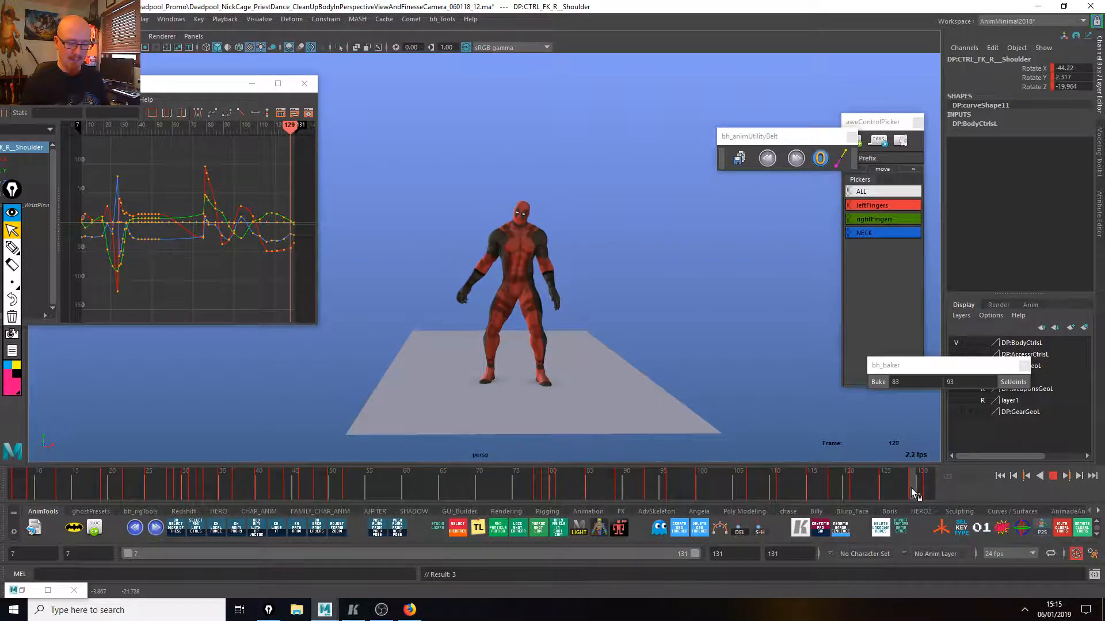
{"action": "key", "text": "alt+v"}
{"action": "key", "text": "alt+v"}
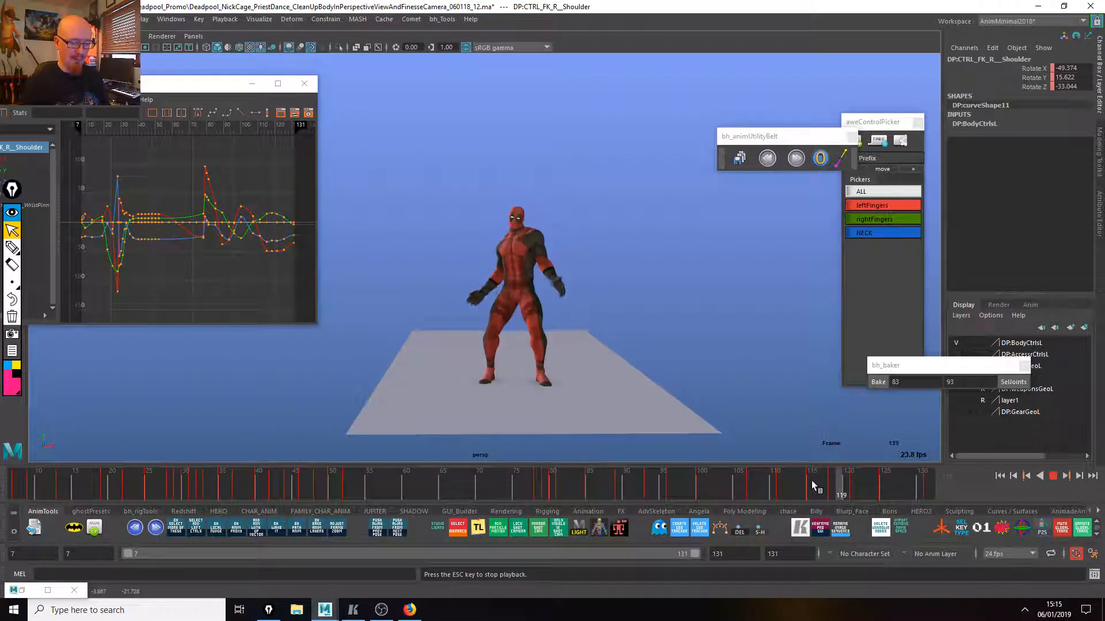
{"action": "left_click_drag", "start_coordinate": [796, 477], "coordinate": [886, 491]}
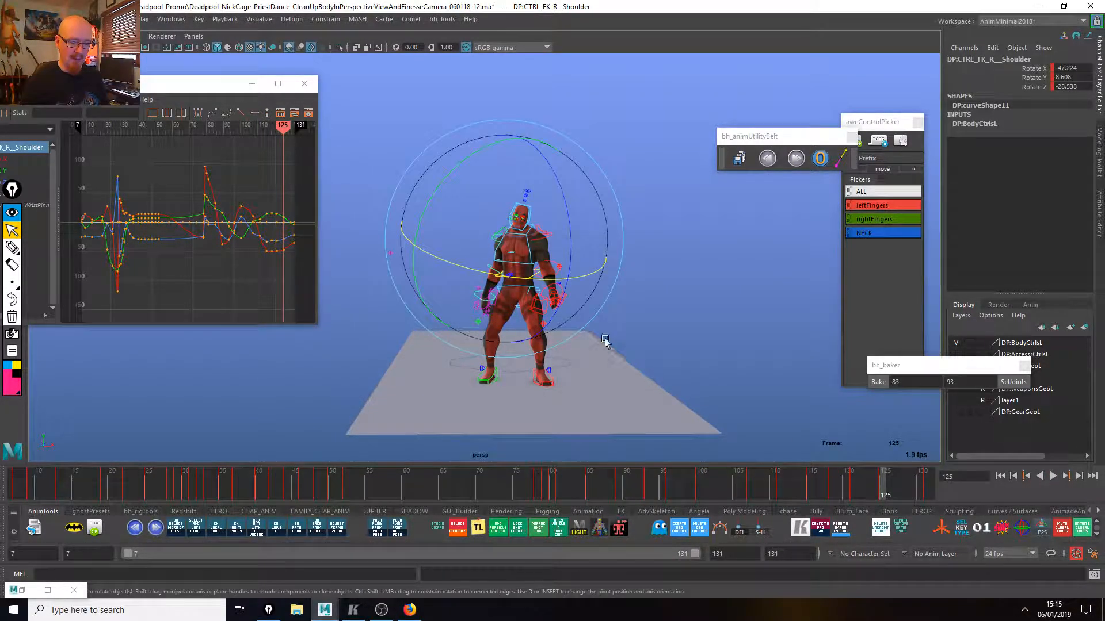
Rotate the left FK wrist to about X -37.6, Y -6.1, Z 8 at frame 126.
{"action": "left_click", "coordinate": [544, 289]}
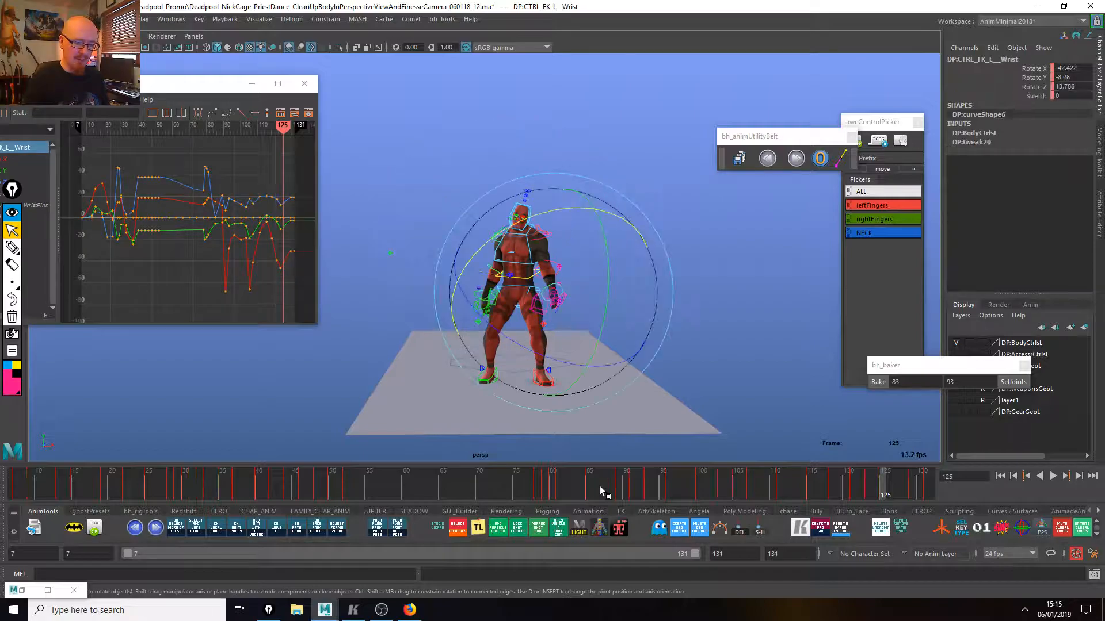
{"action": "left_click", "coordinate": [890, 491]}
{"action": "left_click_drag", "start_coordinate": [633, 358], "coordinate": [616, 352]}
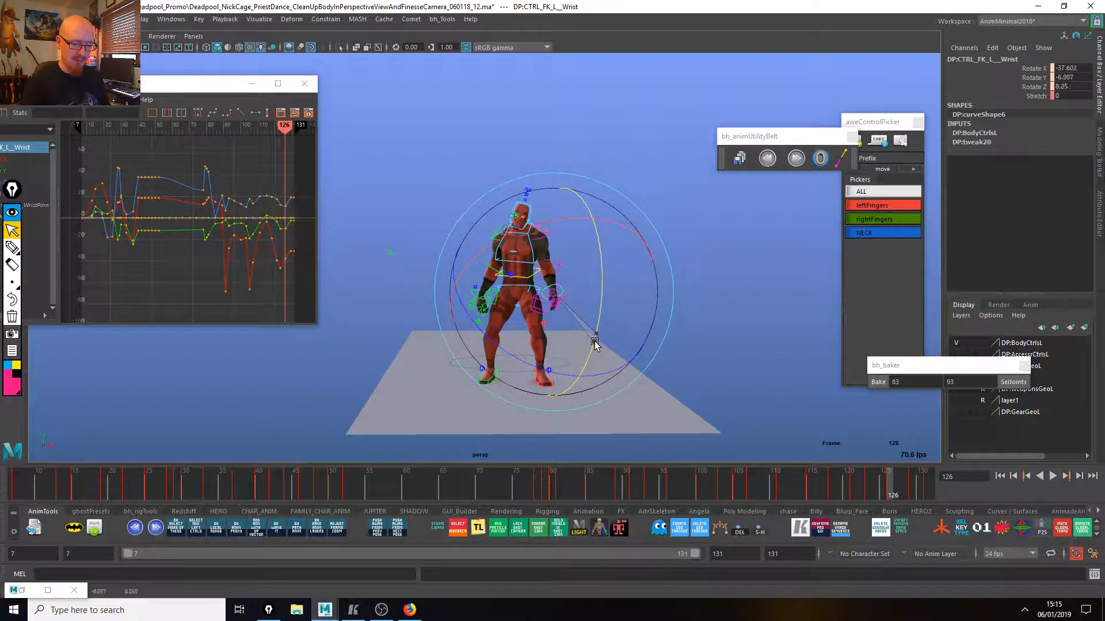
Replay the animation in the perspective view and scrub through the ending to examine the left wrist's settling motion.
{"action": "key", "text": "alt+v"}
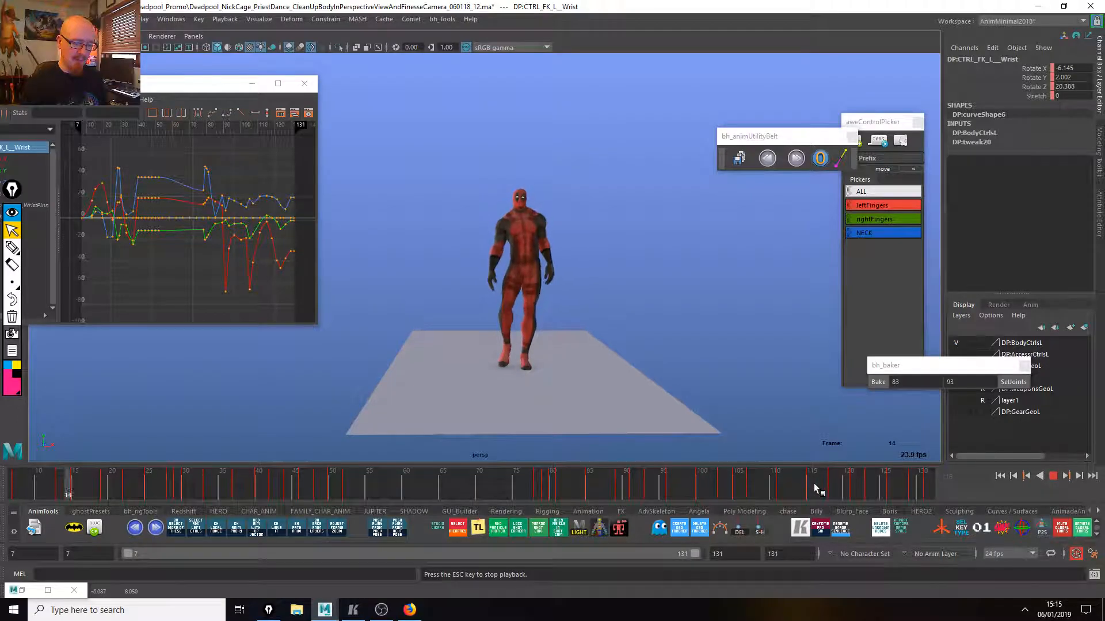
{"action": "left_click", "coordinate": [875, 486]}
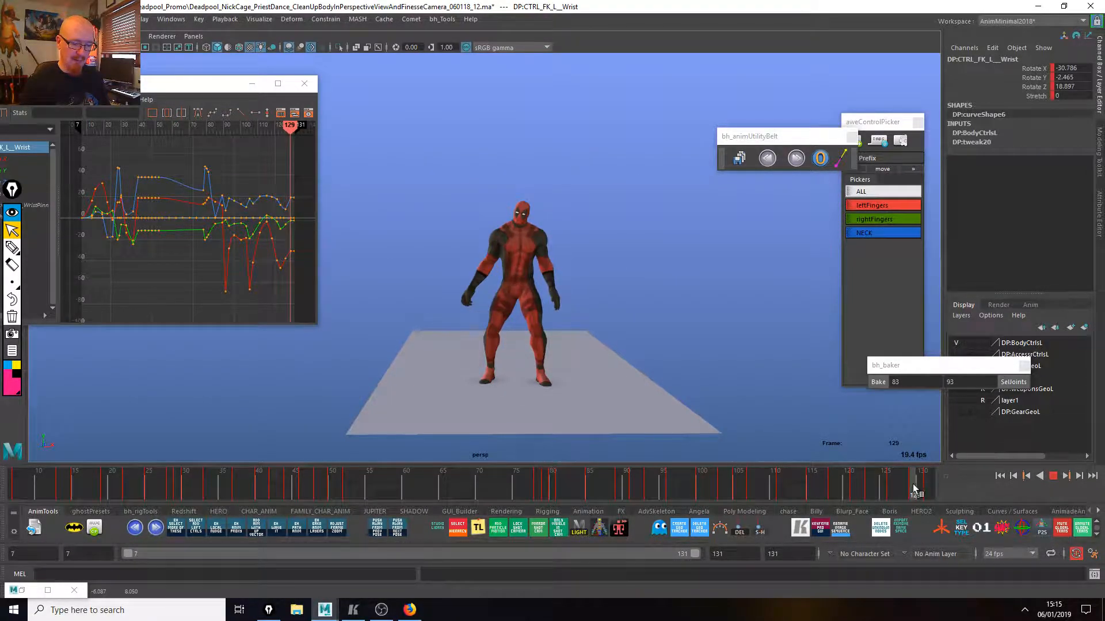
{"action": "left_click_drag", "start_coordinate": [915, 488], "coordinate": [820, 482]}
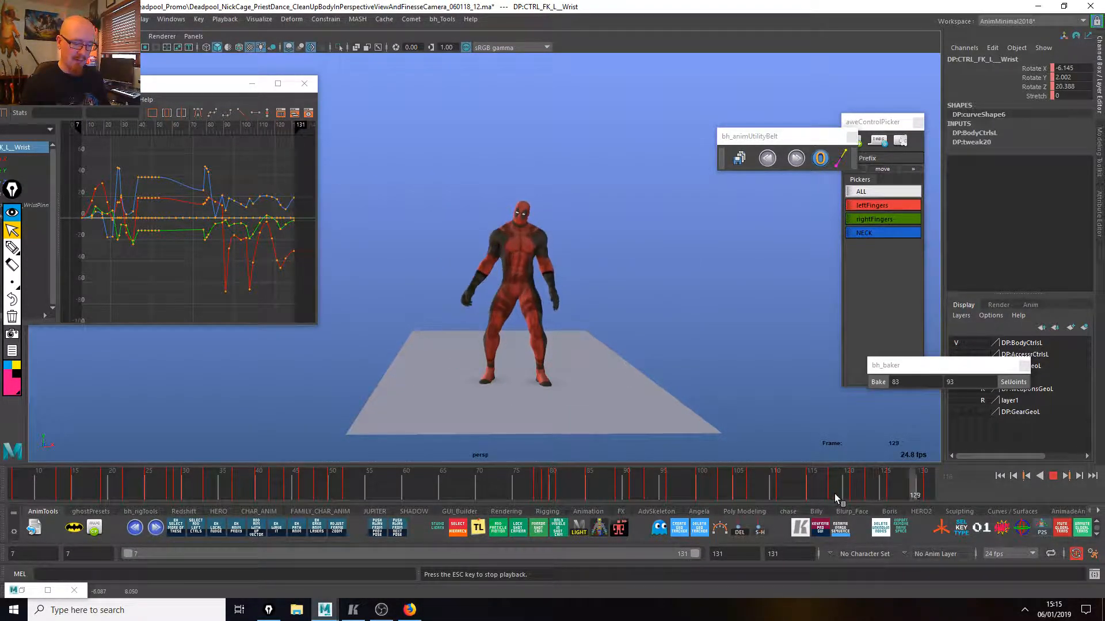
{"action": "left_click", "coordinate": [811, 484]}
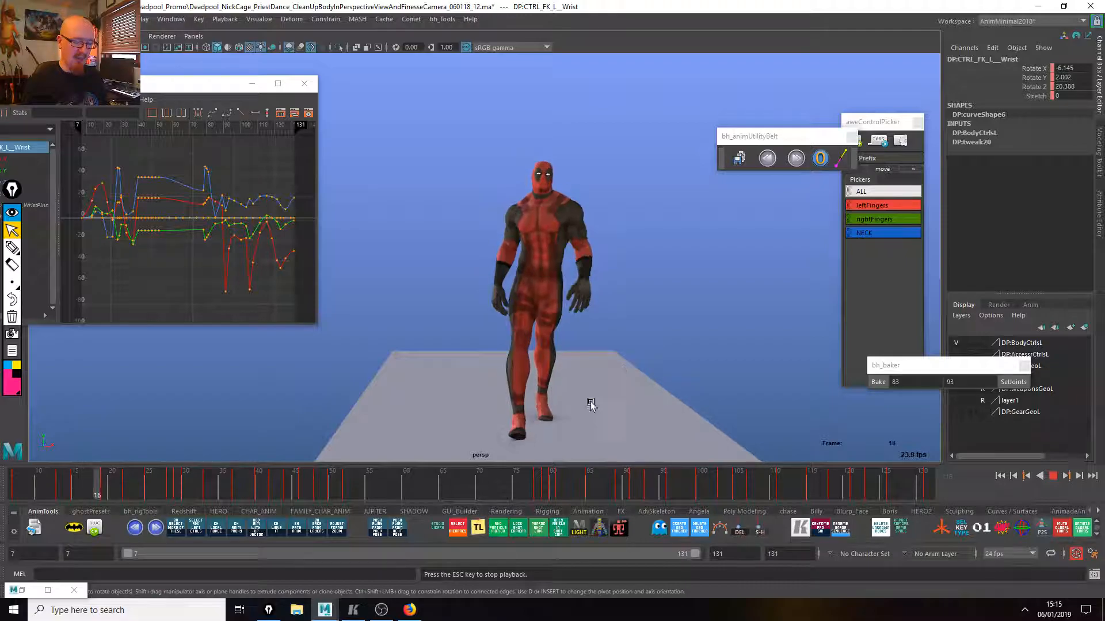
Review the animation through Mirrored_ShotCam and ShotCam, and examine the poses at frames 110 and 88.
{"action": "left_click", "coordinate": [751, 493]}
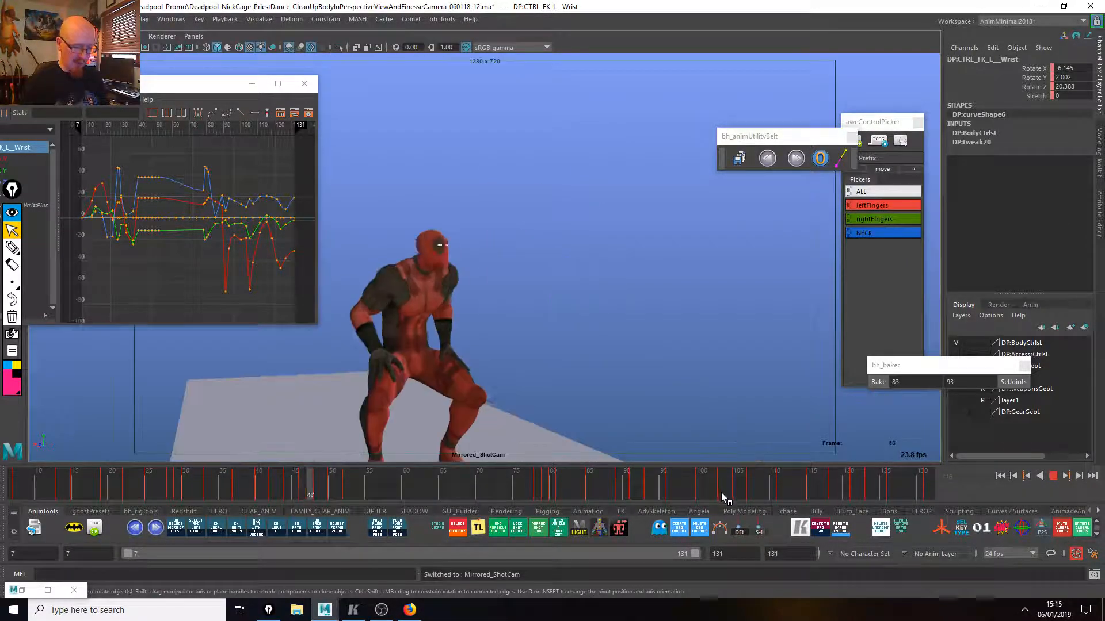
{"action": "key", "text": "c"}
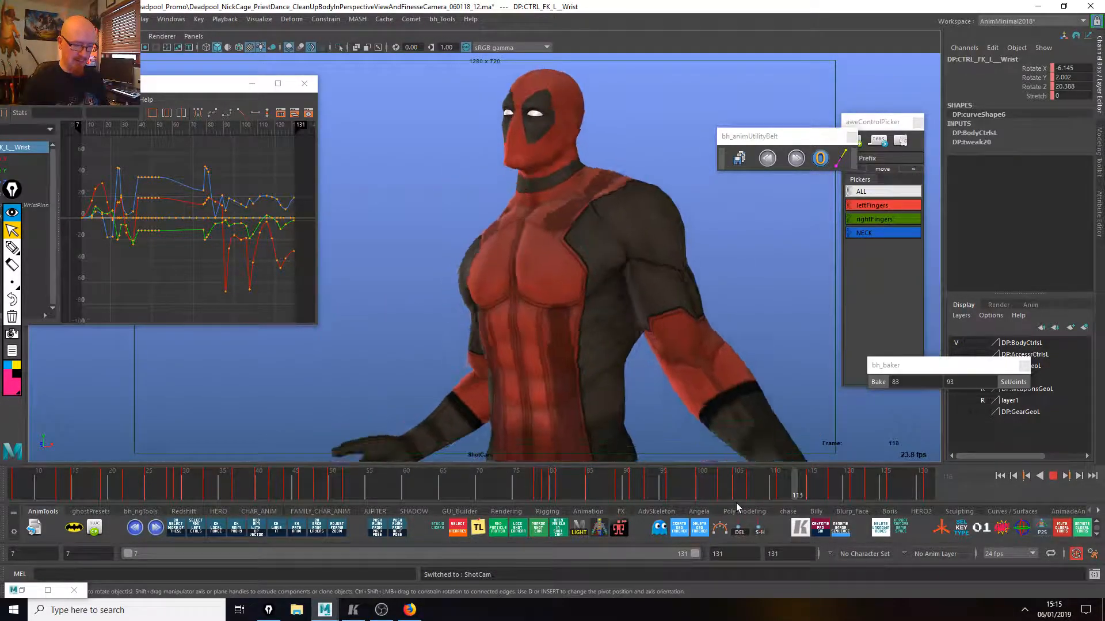
{"action": "left_click", "coordinate": [721, 489]}
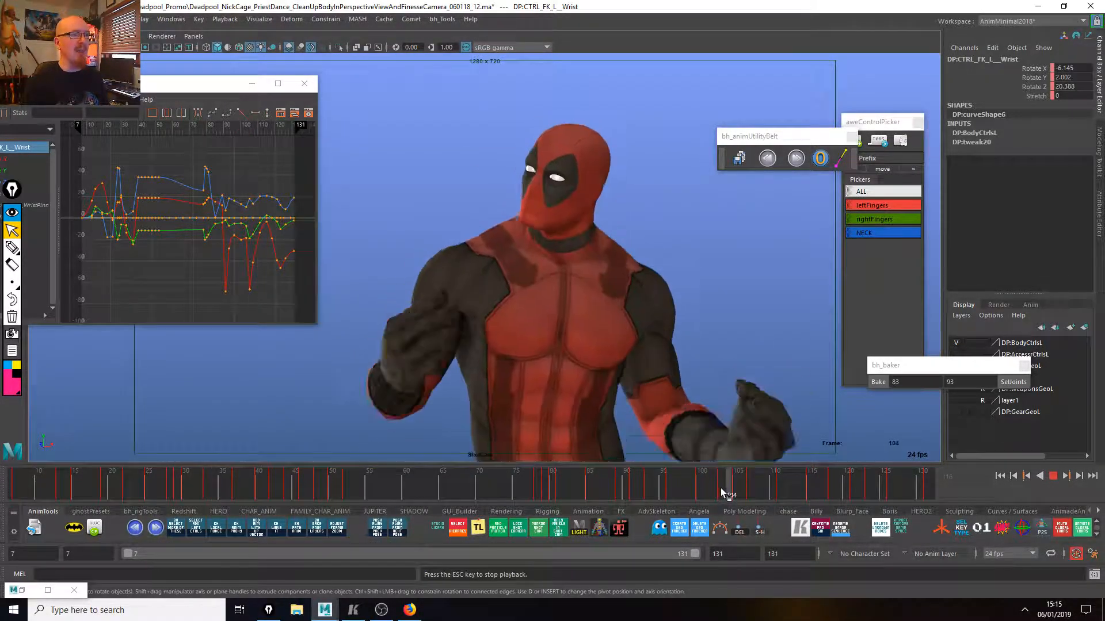
{"action": "left_click", "coordinate": [681, 493]}
{"action": "key", "text": "Escape"}
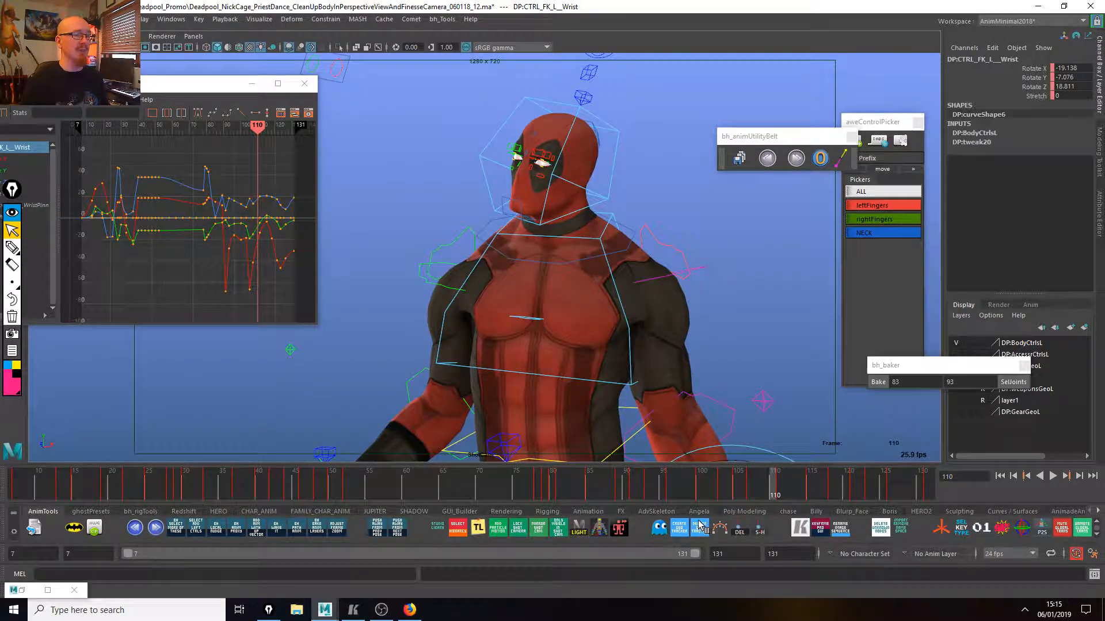
{"action": "left_click", "coordinate": [611, 493]}
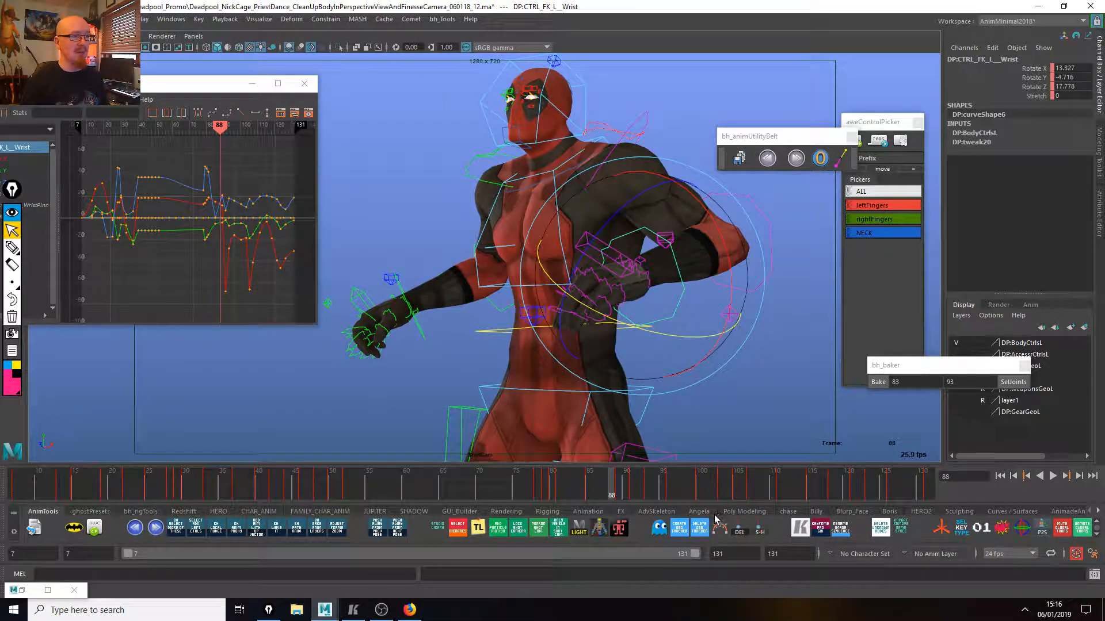
{"action": "key", "text": "alt+v"}
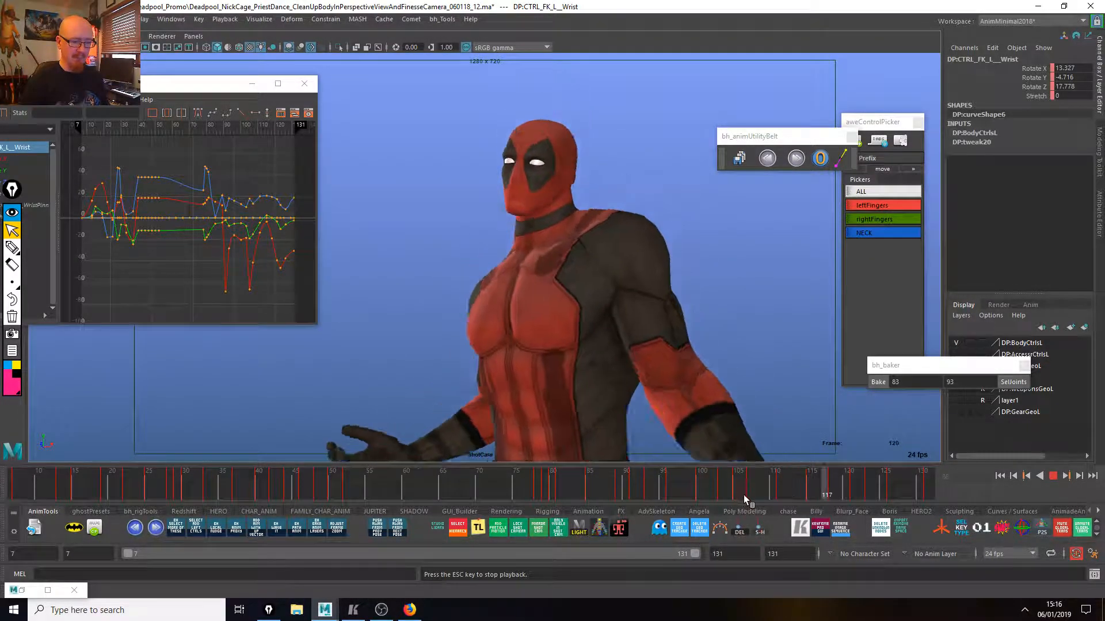
Check the motion up to frame 131, and save the scene as the incremental version 060118_13.
{"action": "left_click", "coordinate": [775, 496]}
{"action": "mouse_move", "coordinate": [775, 496]}
{"action": "left_mouse_down"}
{"action": "mouse_move", "coordinate": [938, 485]}
{"action": "mouse_move", "coordinate": [897, 489]}
{"action": "mouse_move", "coordinate": [924, 486]}
{"action": "left_mouse_up"}
{"action": "left_click", "coordinate": [739, 158]}
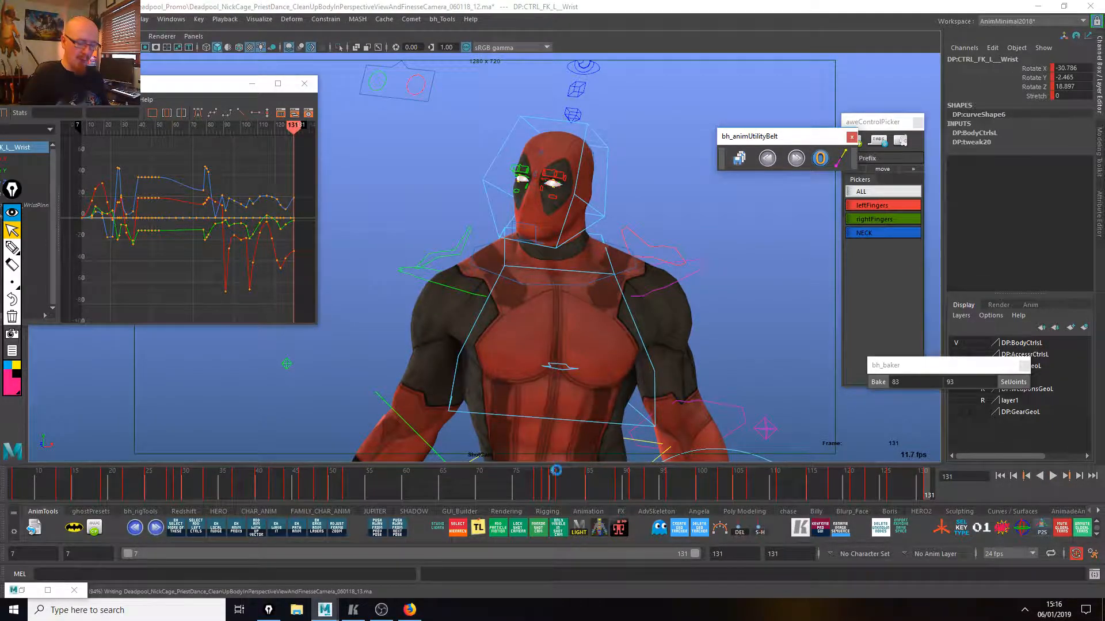
Bring up the reference video beside the character, and rotate the head control to about X 9.1, Y -20.4, Z -8.8 at frame 85.
{"action": "left_click", "coordinate": [353, 610]}
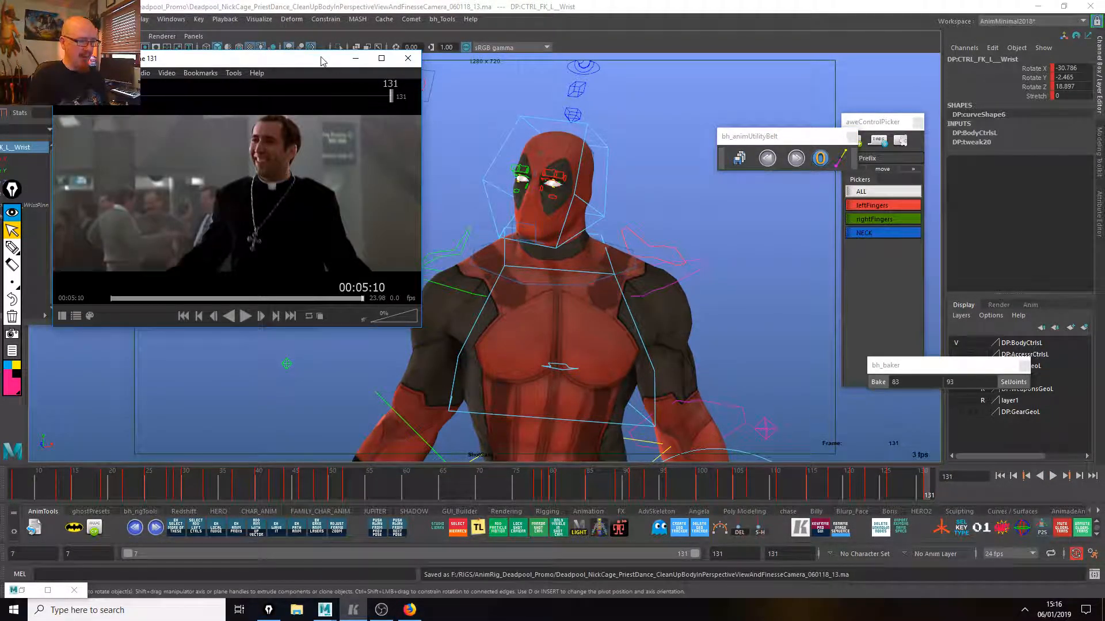
{"action": "left_click_drag", "start_coordinate": [322, 60], "coordinate": [325, 44]}
{"action": "left_click_drag", "start_coordinate": [553, 491], "coordinate": [588, 498]}
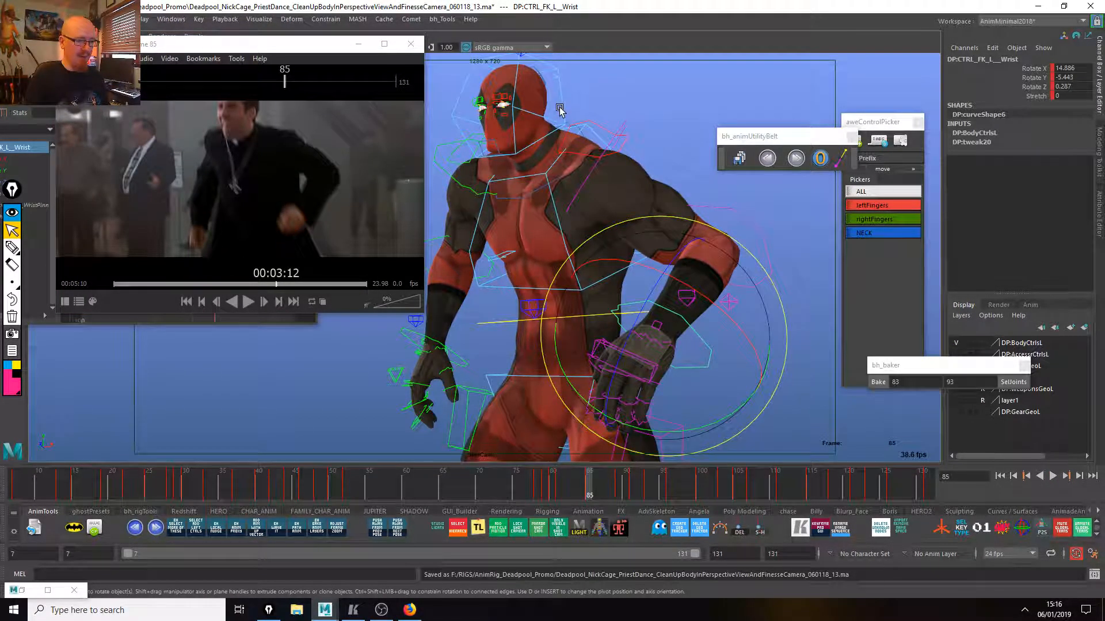
{"action": "left_click", "coordinate": [575, 127]}
{"action": "left_click_drag", "start_coordinate": [601, 150], "coordinate": [582, 157]}
{"action": "left_click_drag", "start_coordinate": [471, 194], "coordinate": [471, 196]}
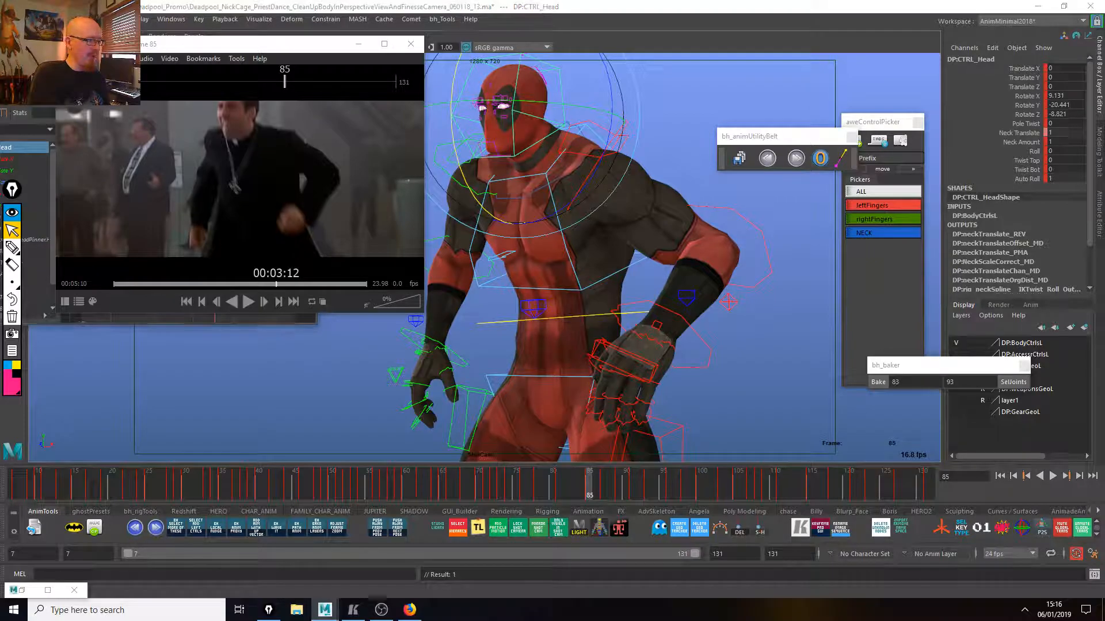
Close the Graph Editor and reposition the reference video so that it leaves the character's head unobstructed.
{"action": "left_click_drag", "start_coordinate": [193, 43], "coordinate": [268, 37]}
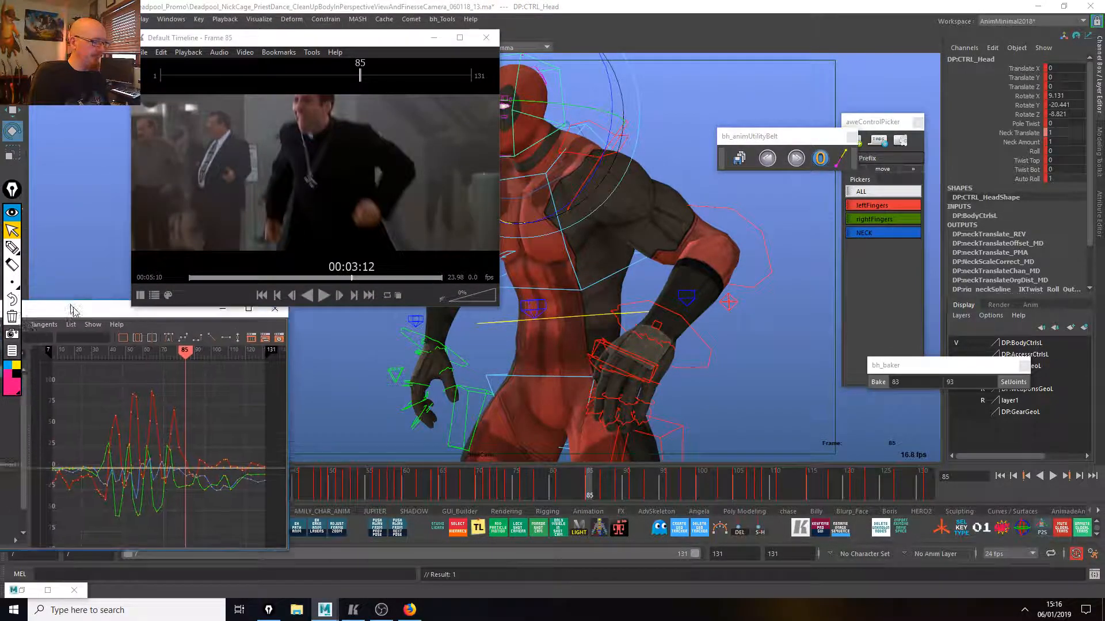
{"action": "left_click", "coordinate": [285, 315]}
{"action": "left_click_drag", "start_coordinate": [379, 39], "coordinate": [259, 51]}
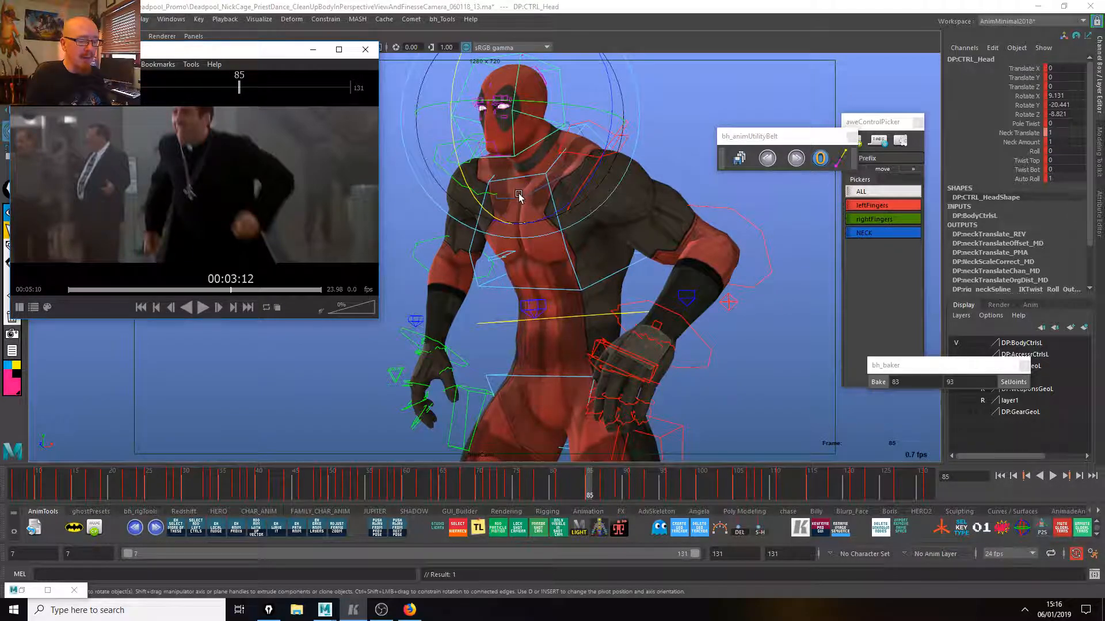
Rotate the neck pivot to about X -6.9, Y -11.7, Z 1.8 at frame 85, and replay the shot.
{"action": "left_click", "coordinate": [616, 262]}
{"action": "left_click_drag", "start_coordinate": [487, 233], "coordinate": [504, 241]}
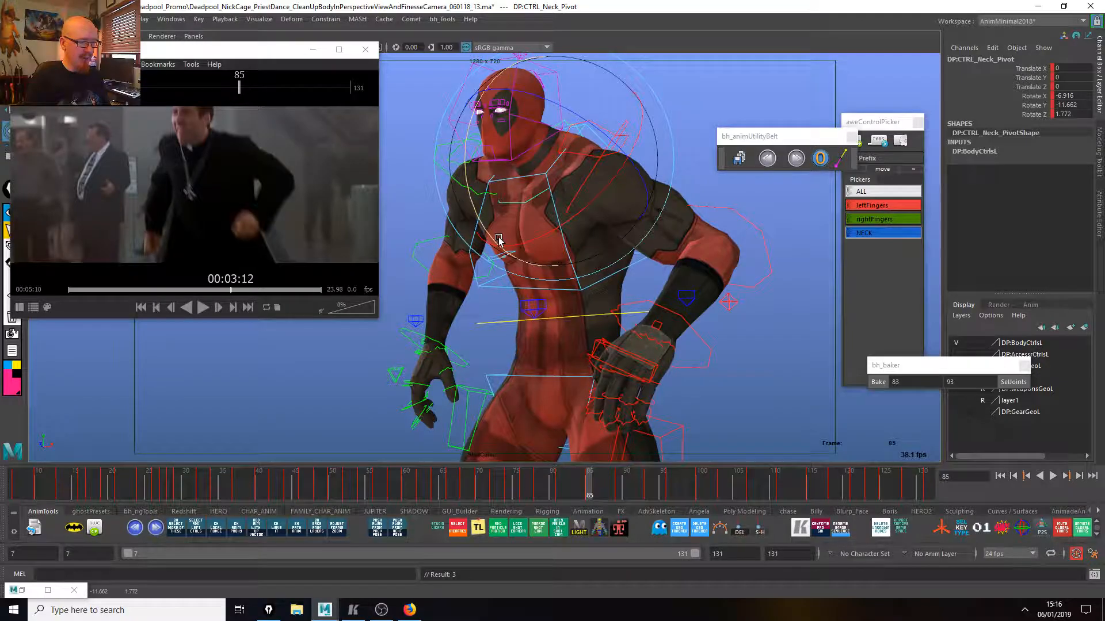
{"action": "key", "text": "alt+v"}
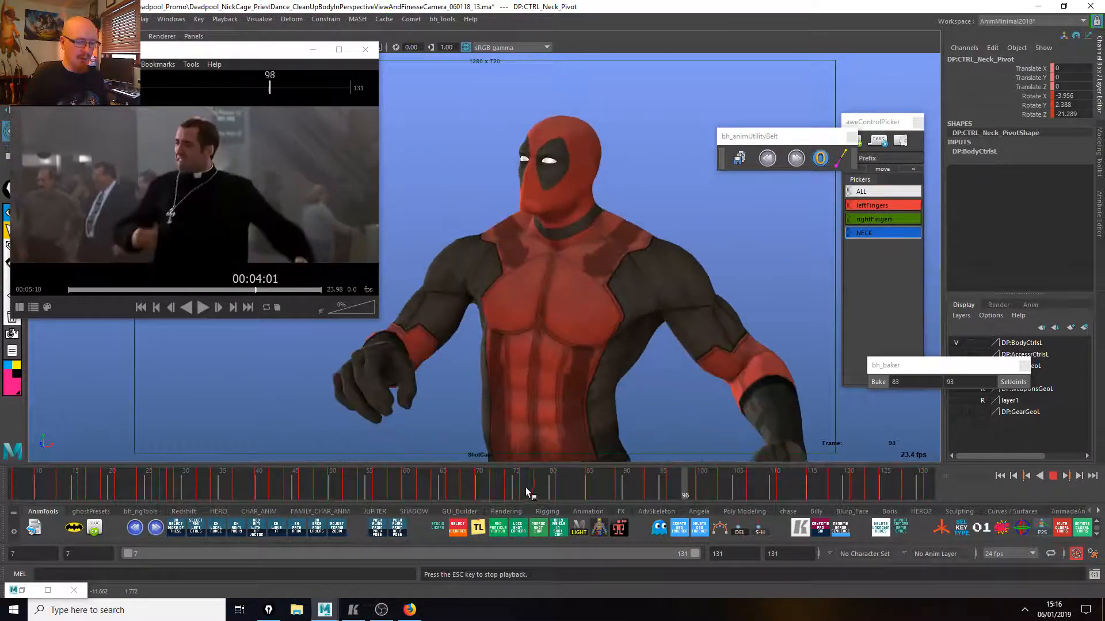
At frame 93, rotate the neck pivot to about X -8, Y -20.5, Z 7.9 and the head to about Y -19.8, Z -10.4.
{"action": "left_click_drag", "start_coordinate": [530, 492], "coordinate": [647, 477]}
{"action": "left_click_drag", "start_coordinate": [682, 297], "coordinate": [566, 318]}
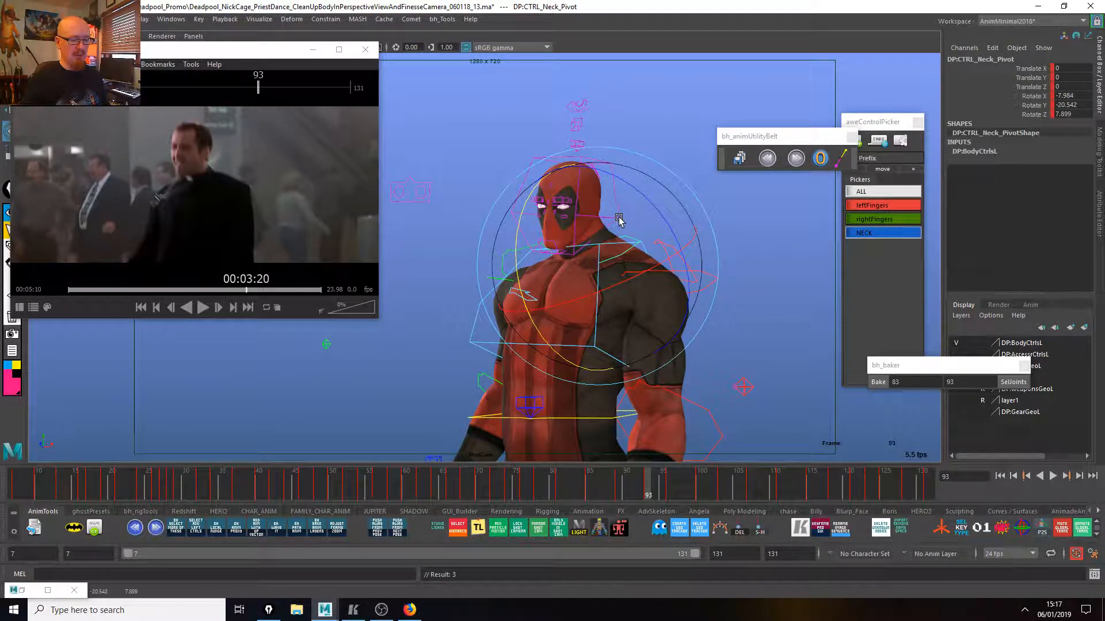
{"action": "key", "text": "alt+v"}
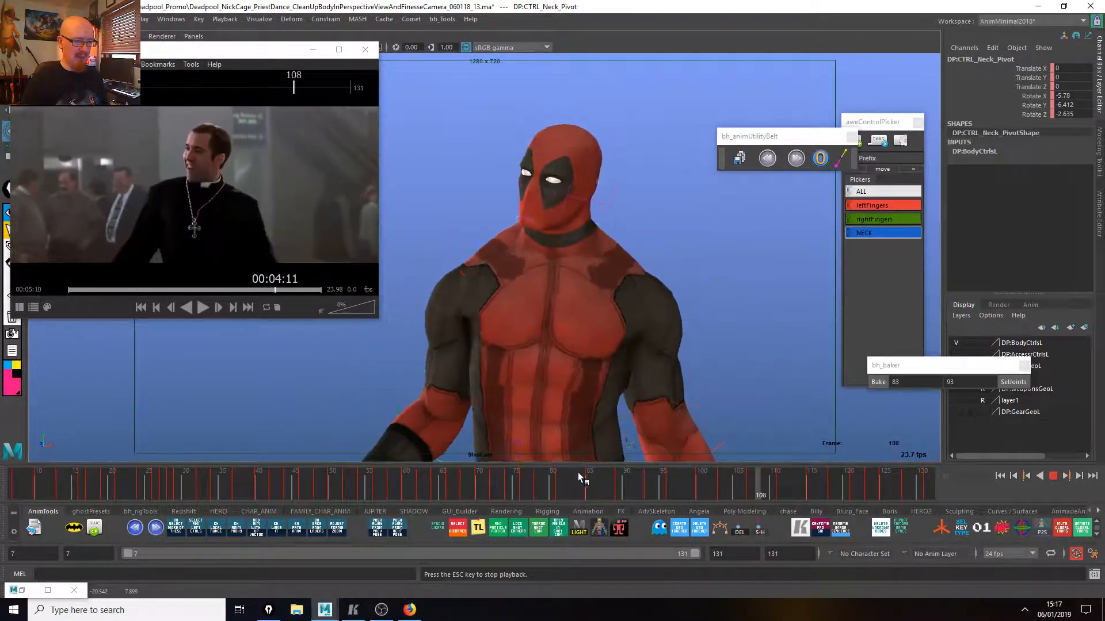
{"action": "left_click_drag", "start_coordinate": [633, 486], "coordinate": [649, 485]}
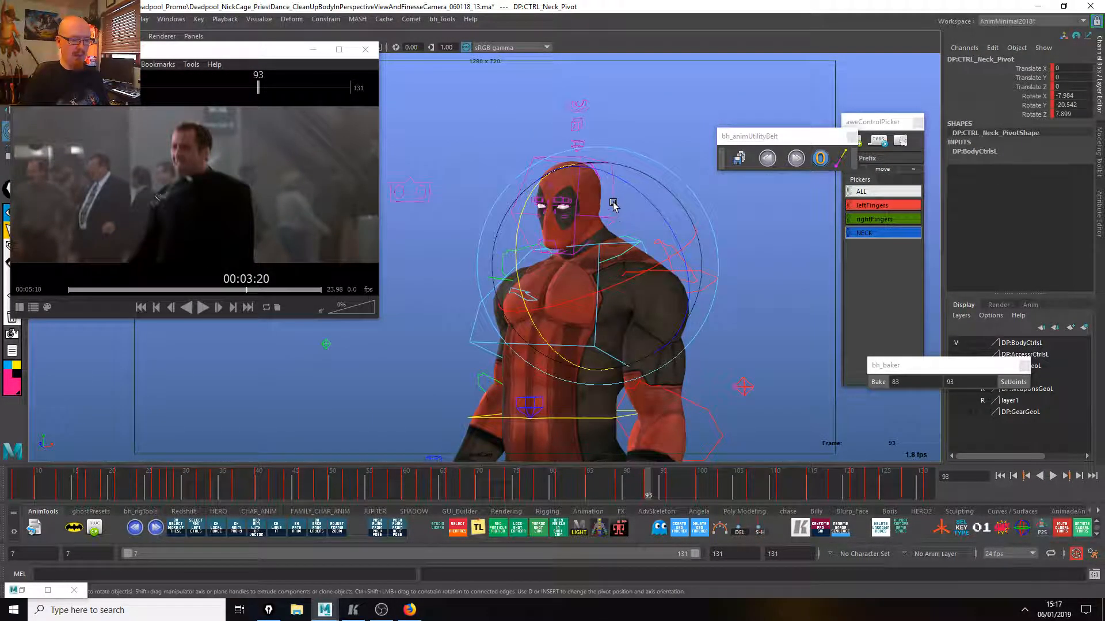
{"action": "left_click", "coordinate": [648, 232]}
{"action": "left_click_drag", "start_coordinate": [670, 214], "coordinate": [667, 219]}
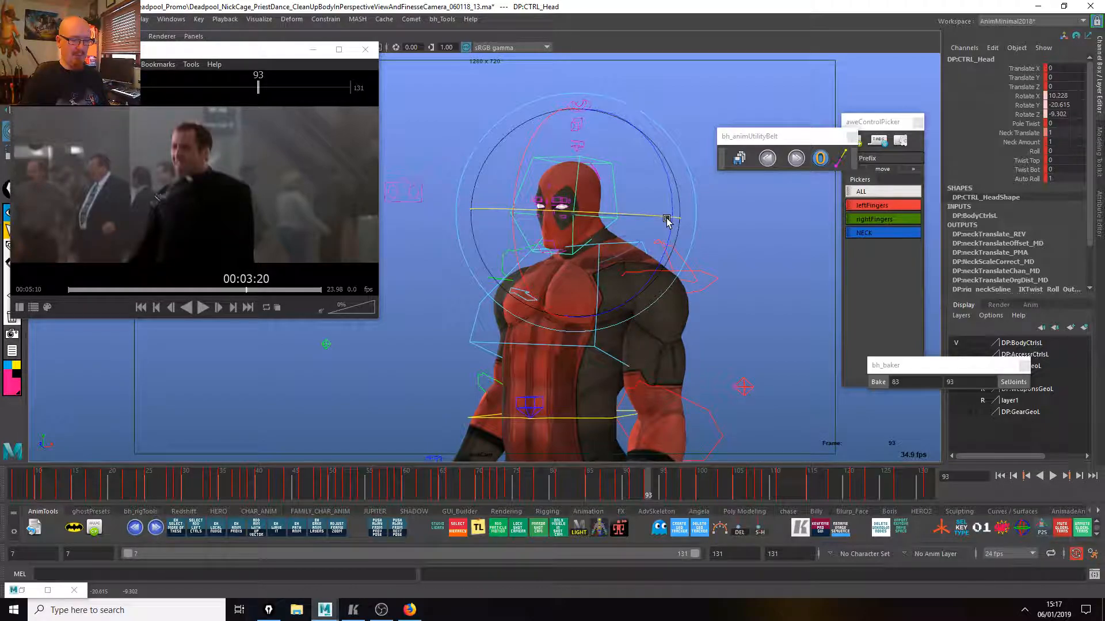
{"action": "key", "text": "alt+v"}
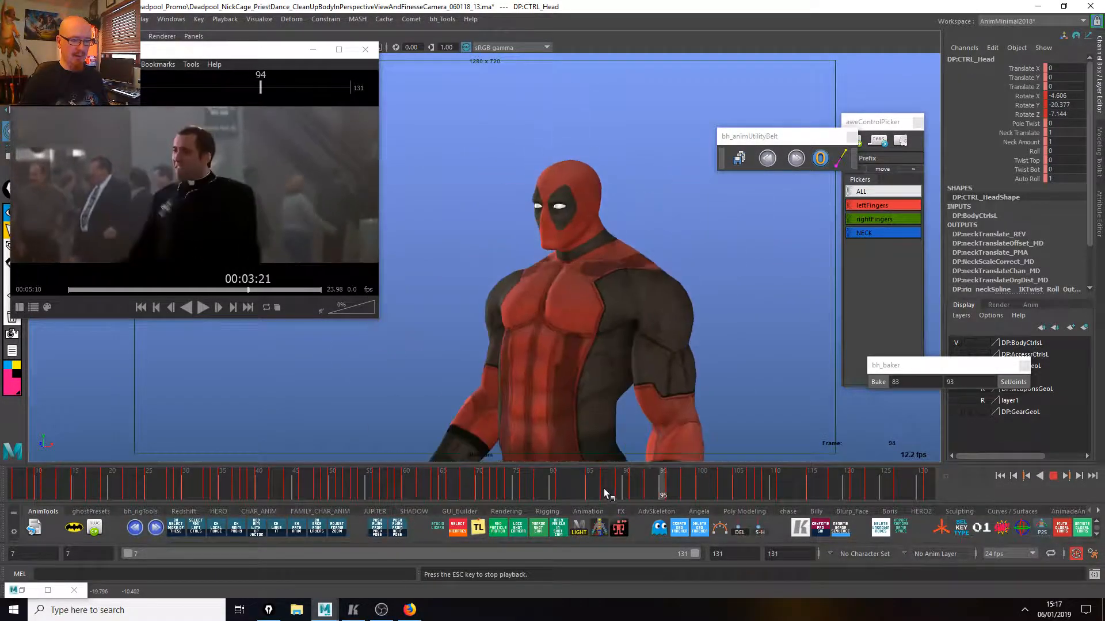
Set the playback range to start at frame 90, and replay the ending alongside the reference video.
{"action": "left_click_drag", "start_coordinate": [591, 488], "coordinate": [633, 488]}
{"action": "left_click_drag", "start_coordinate": [129, 555], "coordinate": [514, 557]}
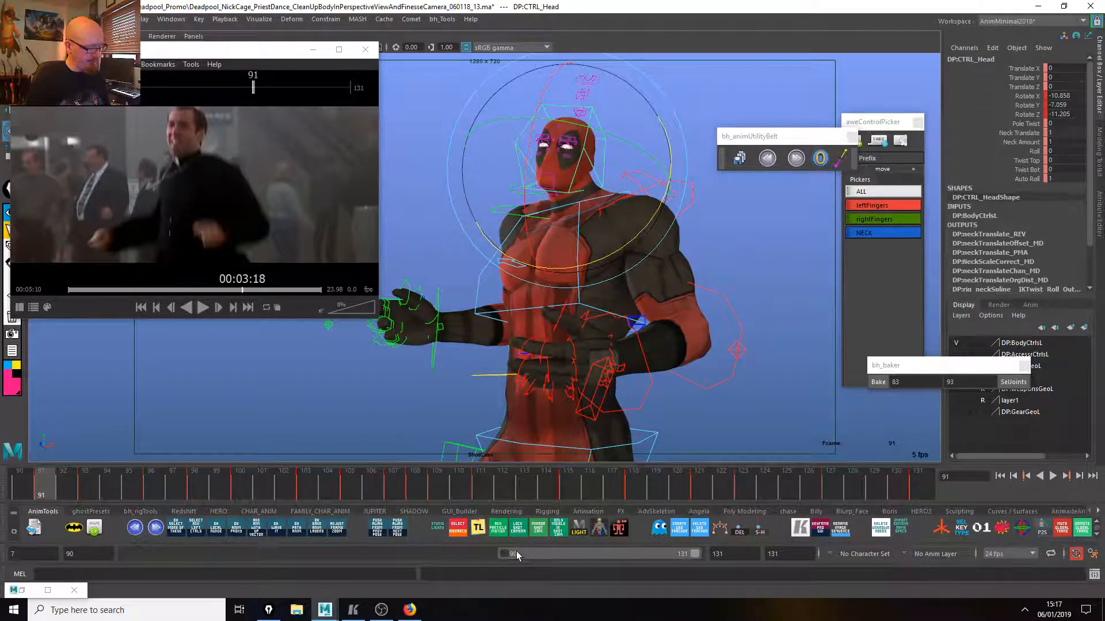
{"action": "key", "text": "alt+v"}
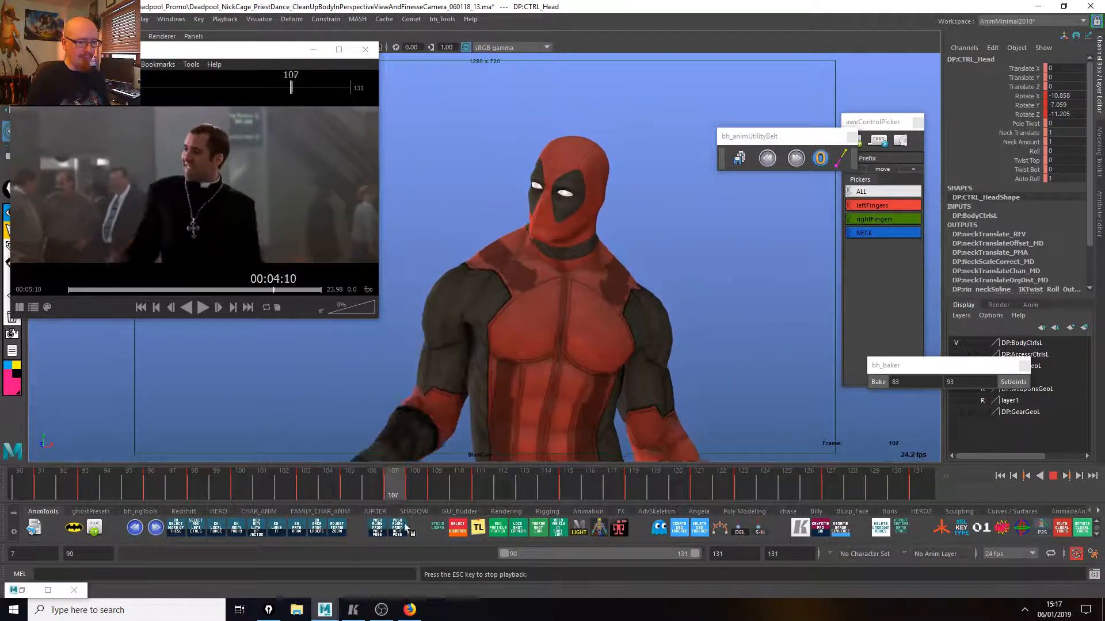
At frame 96, rotate the head to about X 11.6, Y -21.9, Z -20.7 and the neck pivot to about X -8, Y -20.5, Z 7.
{"action": "left_click_drag", "start_coordinate": [69, 491], "coordinate": [150, 497]}
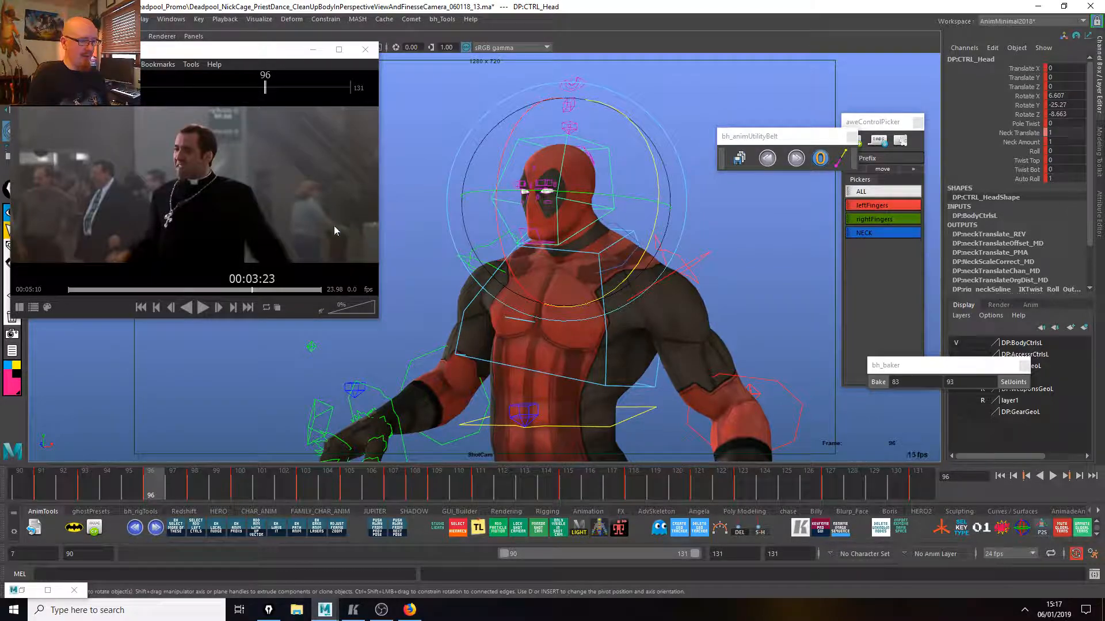
{"action": "mouse_move", "coordinate": [655, 226]}
{"action": "left_mouse_down"}
{"action": "mouse_move", "coordinate": [643, 253]}
{"action": "mouse_move", "coordinate": [641, 224]}
{"action": "left_mouse_up"}
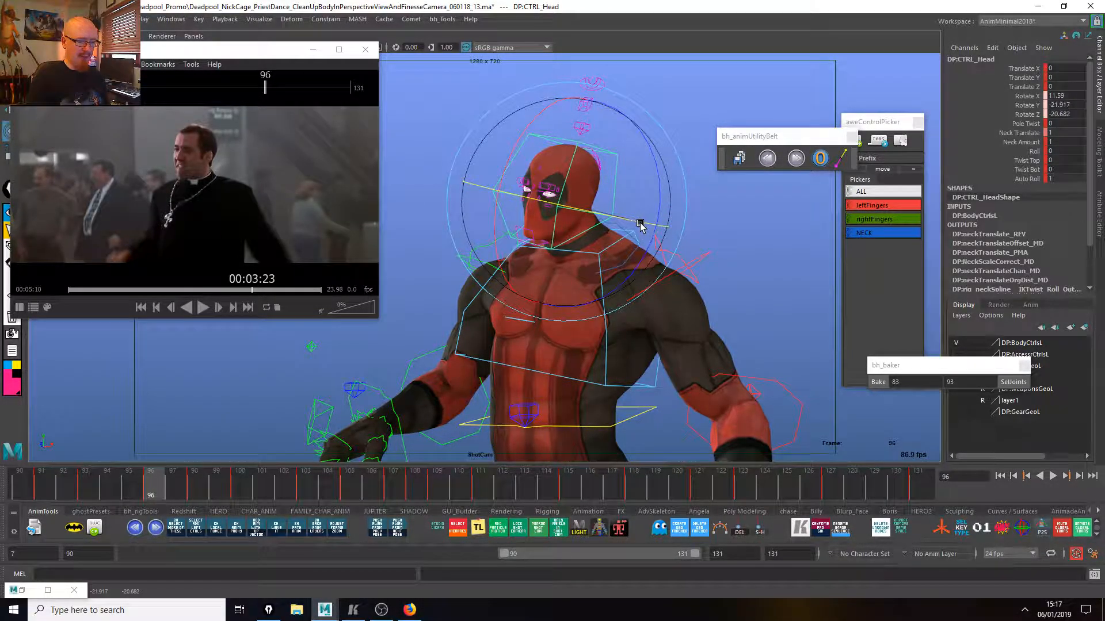
{"action": "left_click", "coordinate": [577, 298]}
{"action": "left_click_drag", "start_coordinate": [520, 303], "coordinate": [520, 306]}
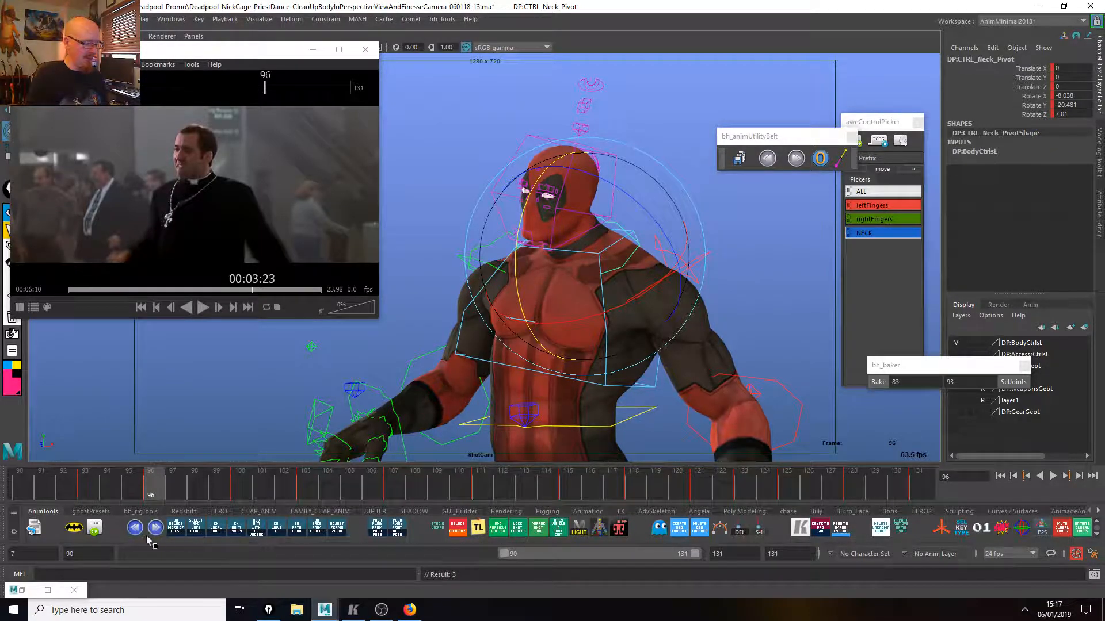
{"action": "key", "text": "alt+v"}
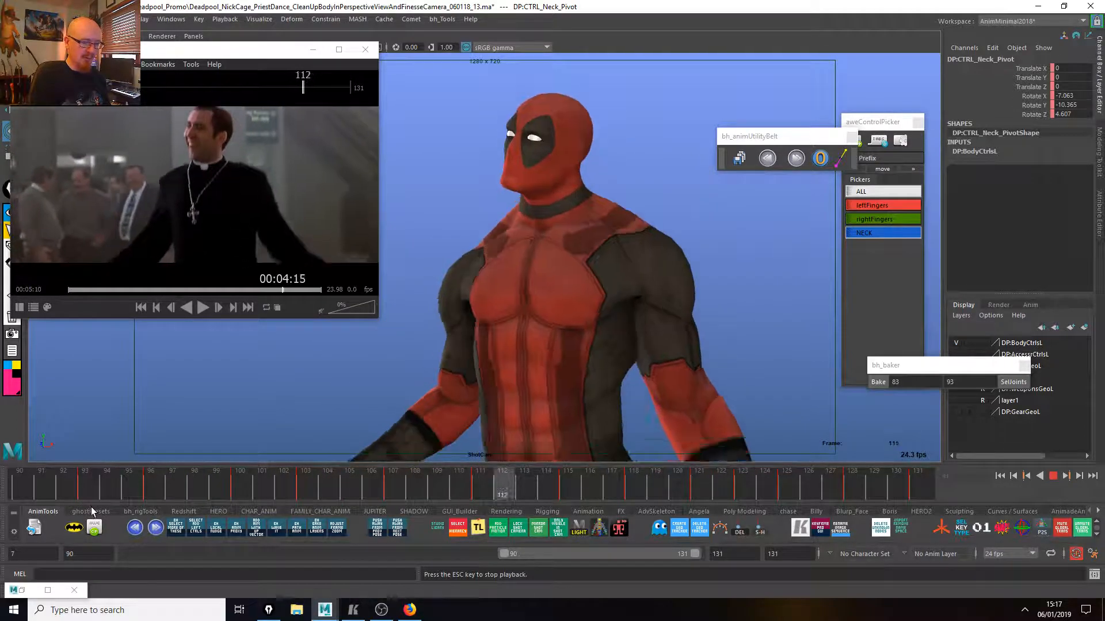
Rotate the head control to about X 3.5, Y -18.6, Z -22.8 at frame 100.
{"action": "key", "text": "Escape"}
{"action": "left_click_drag", "start_coordinate": [93, 487], "coordinate": [234, 491]}
{"action": "left_click", "coordinate": [633, 135]}
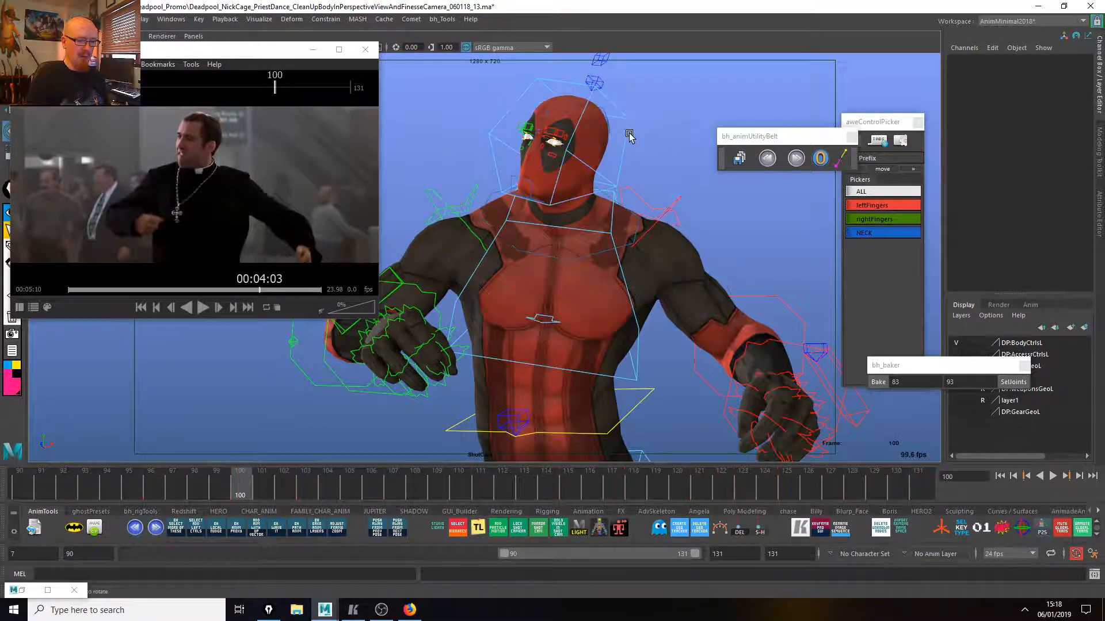
{"action": "left_click", "coordinate": [631, 153]}
{"action": "left_click_drag", "start_coordinate": [507, 193], "coordinate": [499, 200]}
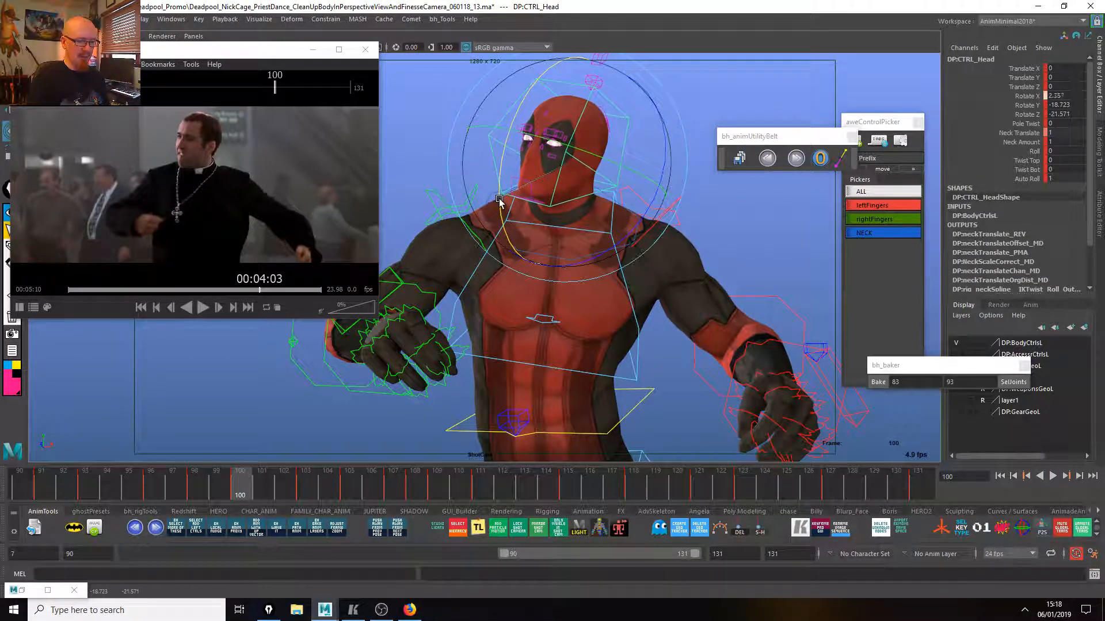
{"action": "left_click_drag", "start_coordinate": [637, 229], "coordinate": [635, 228]}
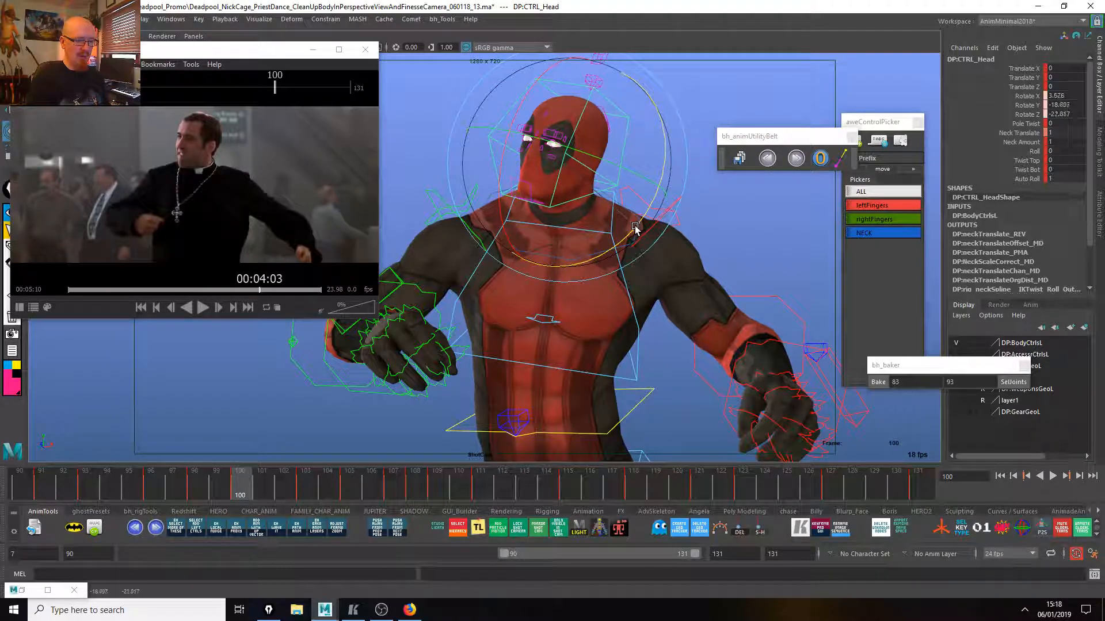
Adjust the head control's rotation at frame 103, and replay the ending against the reference video.
{"action": "left_click_drag", "start_coordinate": [253, 494], "coordinate": [305, 493]}
{"action": "left_click_drag", "start_coordinate": [594, 268], "coordinate": [585, 251]}
{"action": "key", "text": "alt+v"}
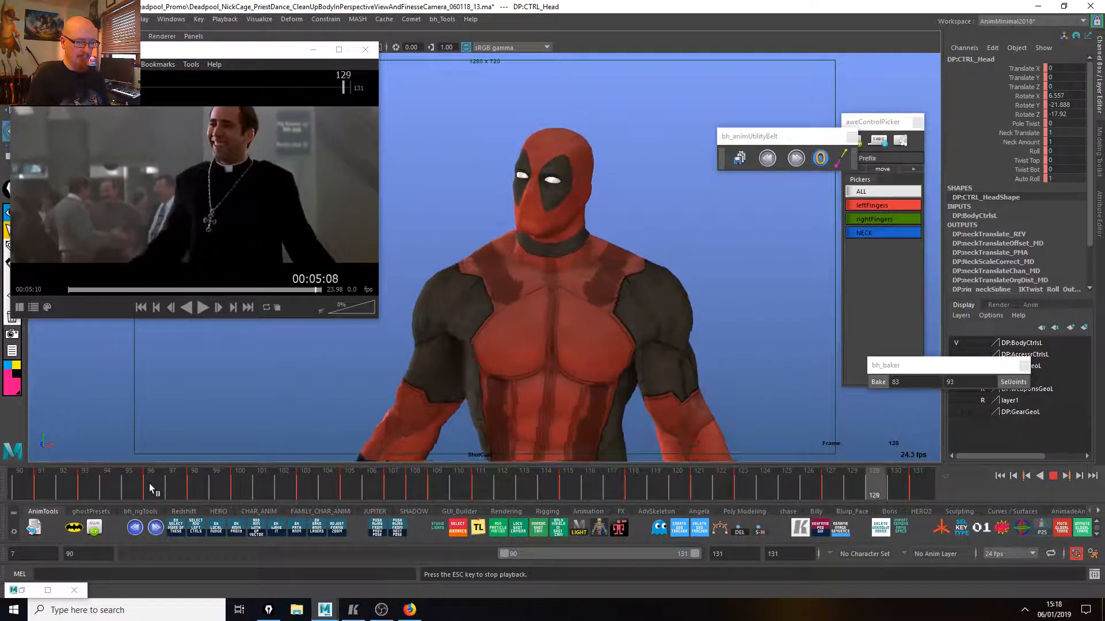
Shift the reference video window closer to the character, replay the ending, and return to frame 100 to compare the head poses.
{"action": "left_click", "coordinate": [153, 480]}
{"action": "left_click_drag", "start_coordinate": [153, 481], "coordinate": [241, 487]}
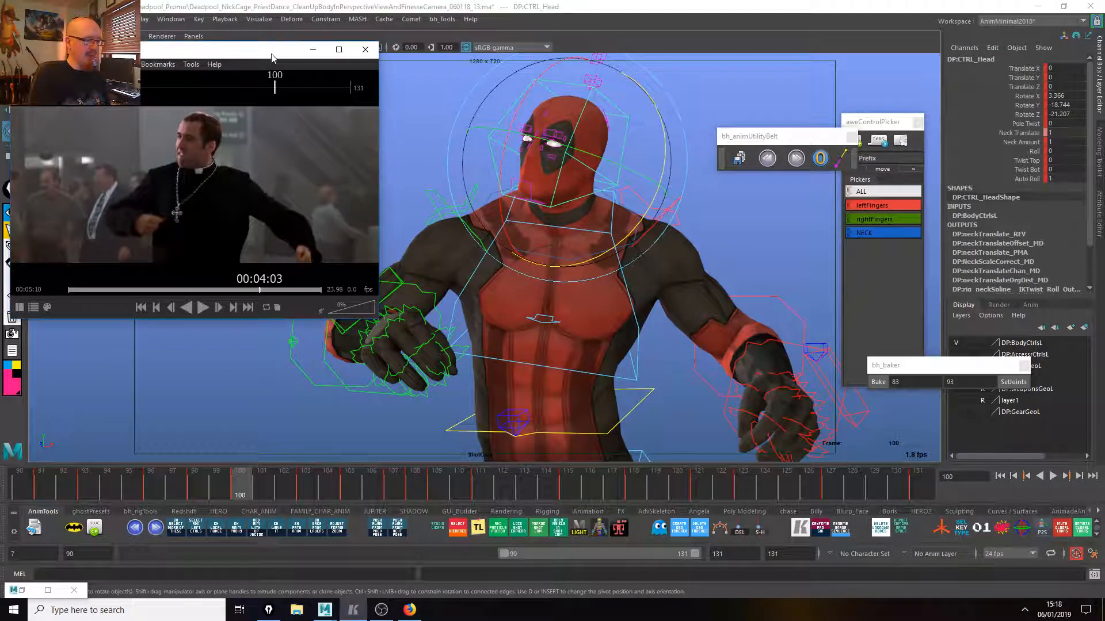
{"action": "left_click_drag", "start_coordinate": [125, 133], "coordinate": [213, 132]}
{"action": "key", "text": "space"}
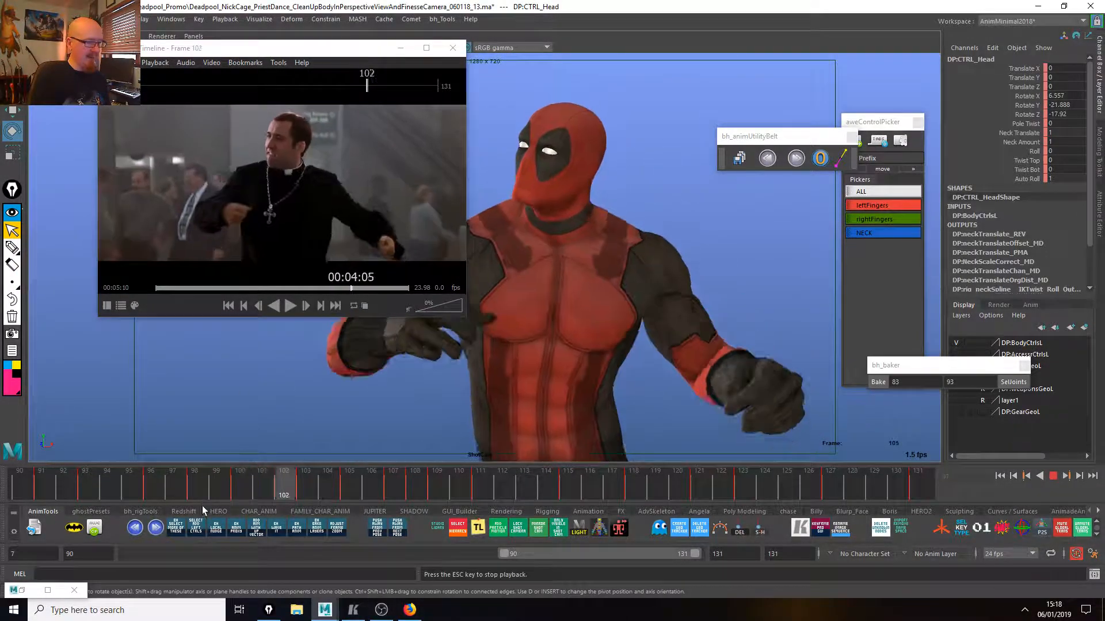
{"action": "key", "text": "space"}
{"action": "left_click", "coordinate": [177, 490]}
{"action": "left_click_drag", "start_coordinate": [177, 489], "coordinate": [240, 497]}
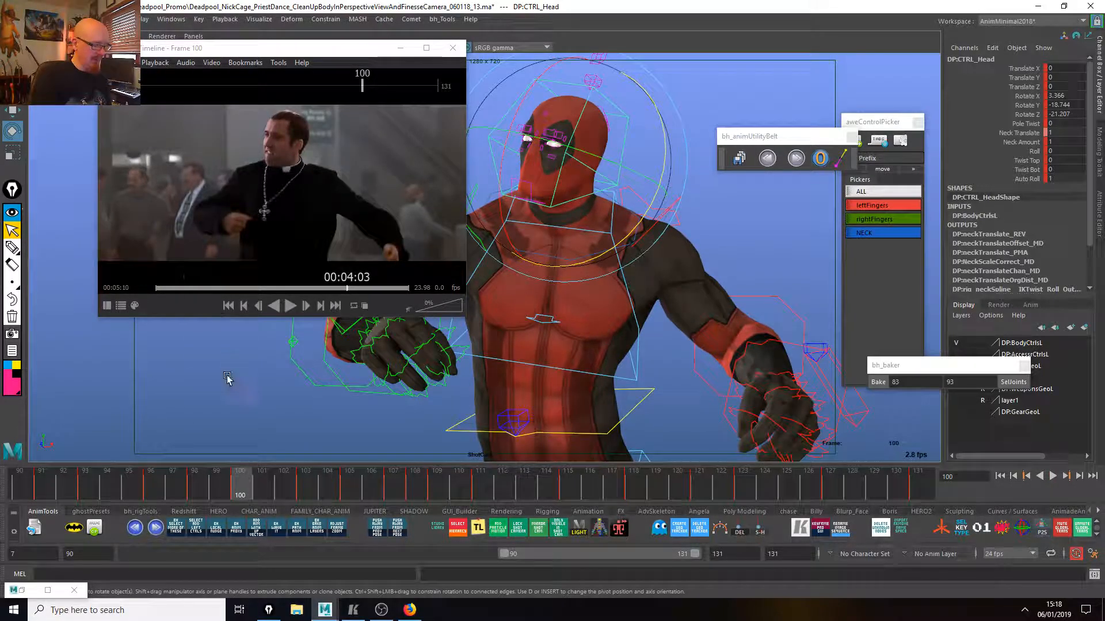
Try to draw over the priest's head in the reference video with the on-screen annotation pen.
{"action": "left_click", "coordinate": [12, 247]}
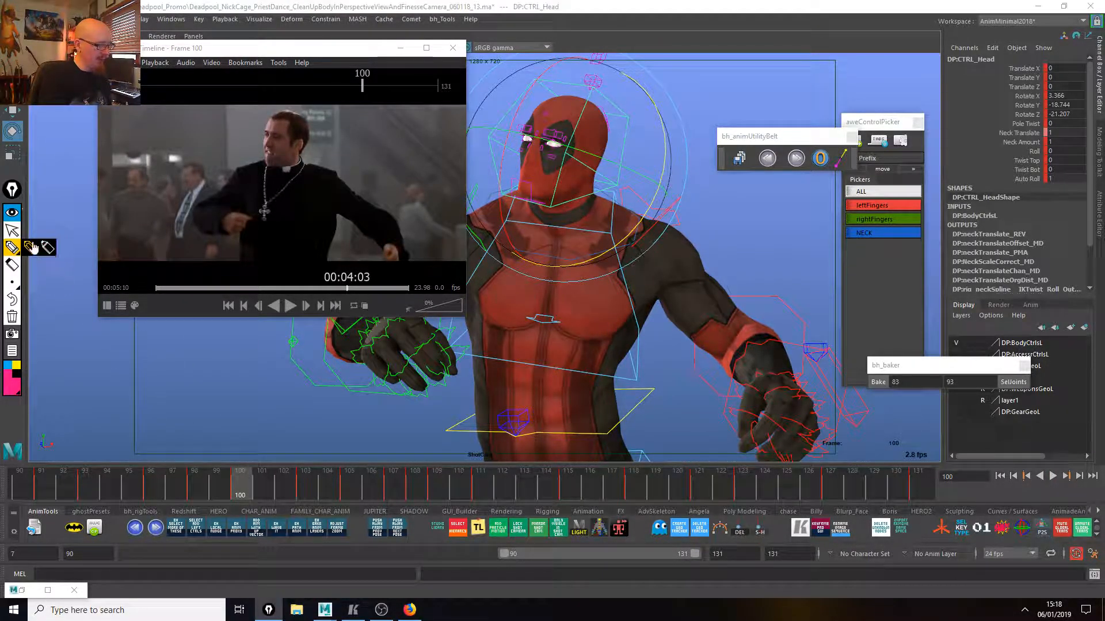
{"action": "left_click", "coordinate": [268, 117]}
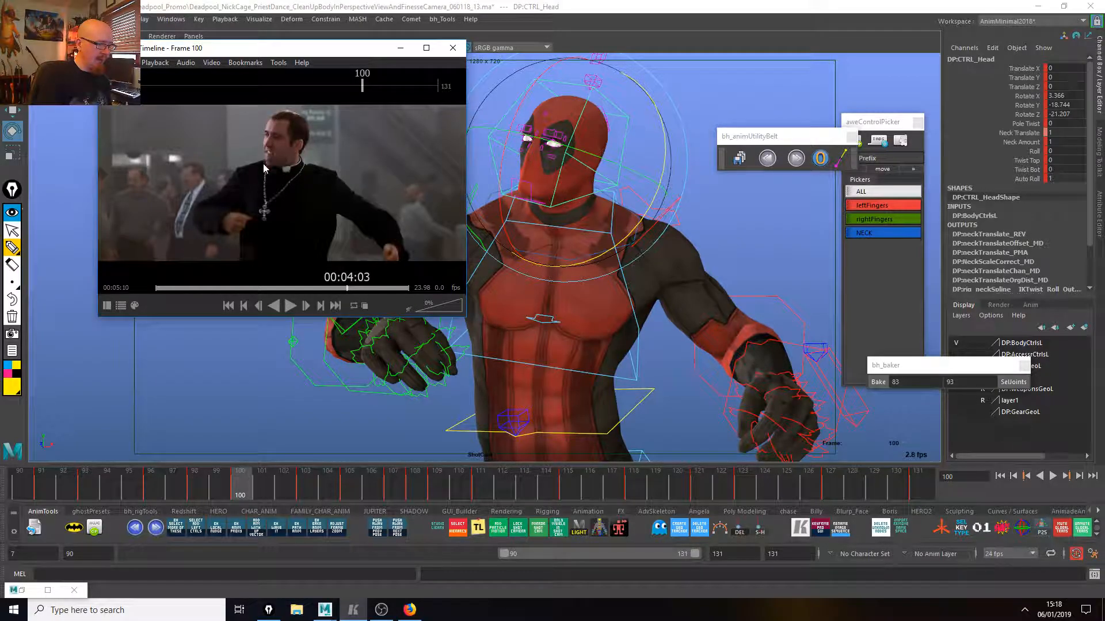
{"action": "left_click", "coordinate": [11, 247]}
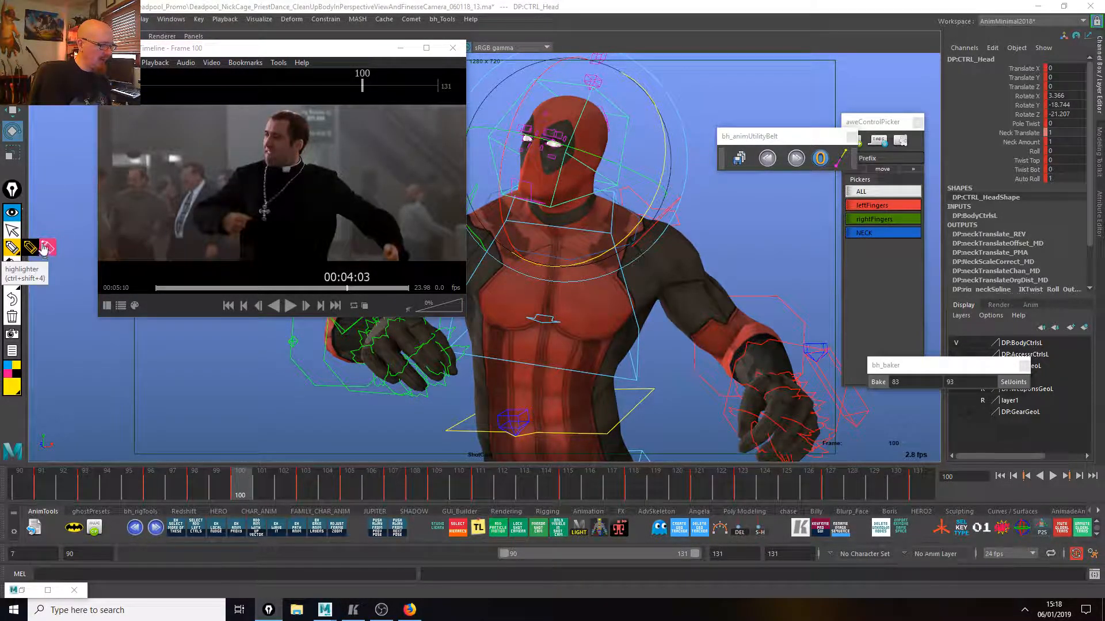
{"action": "left_click", "coordinate": [29, 248]}
{"action": "left_click", "coordinate": [266, 122]}
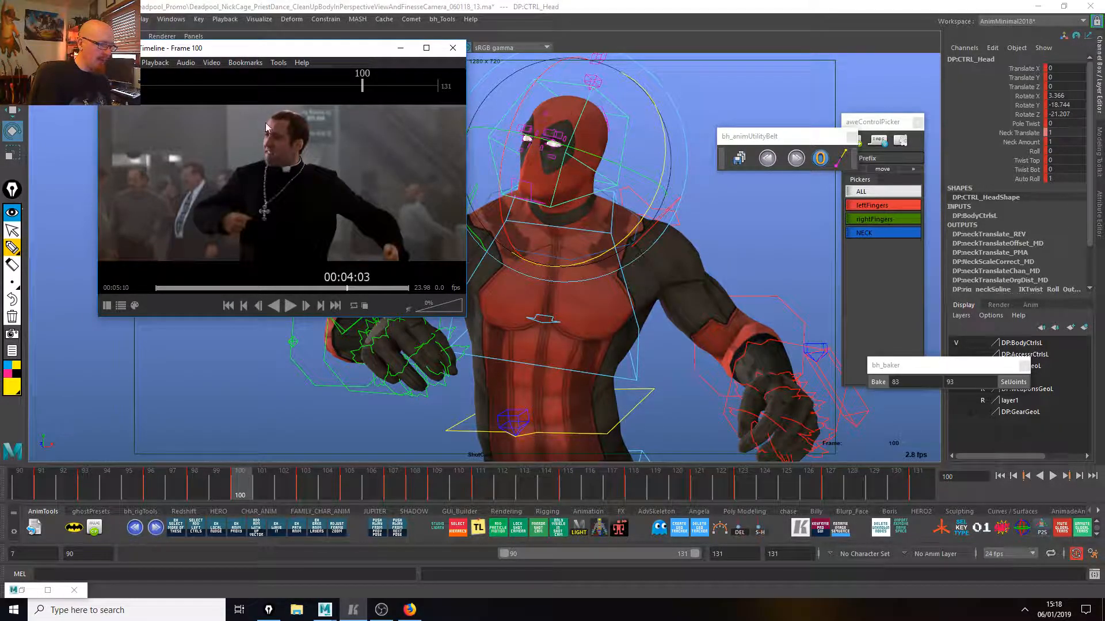
{"action": "left_click", "coordinate": [16, 216]}
{"action": "left_click", "coordinate": [14, 216]}
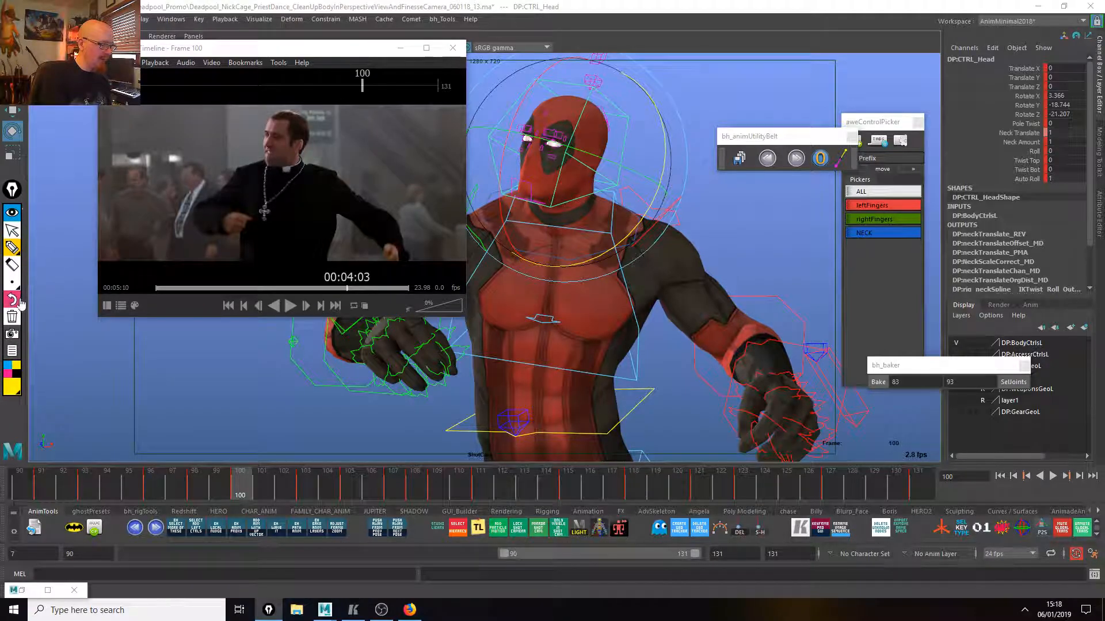
Close and relaunch the on-screen annotation pen.
{"action": "mouse_move", "coordinate": [14, 251]}
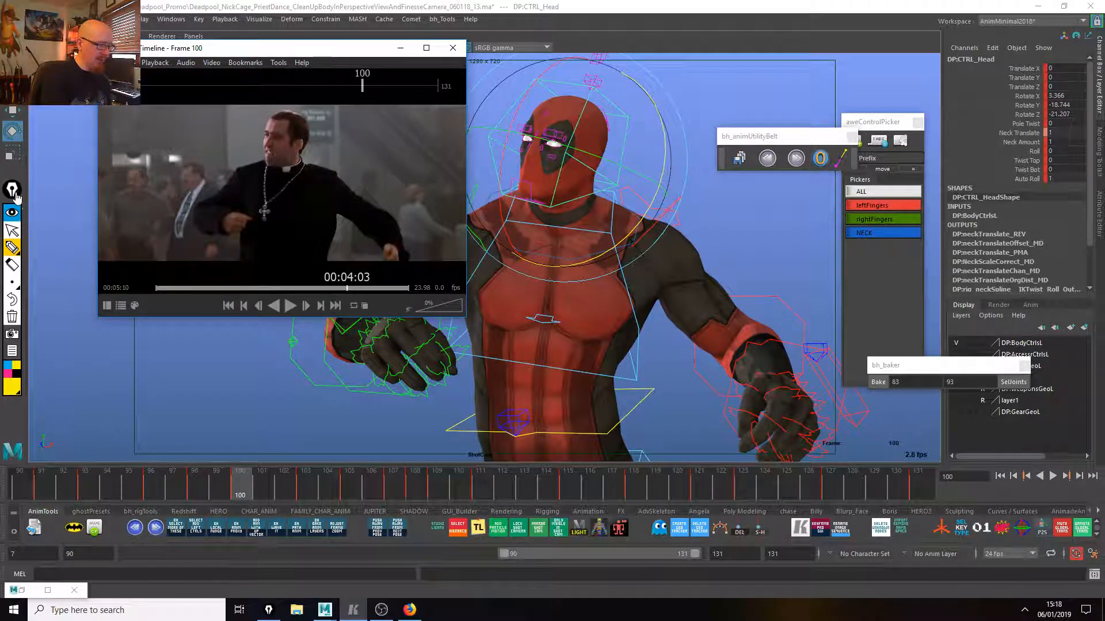
{"action": "left_click", "coordinate": [11, 350]}
{"action": "left_click", "coordinate": [38, 388]}
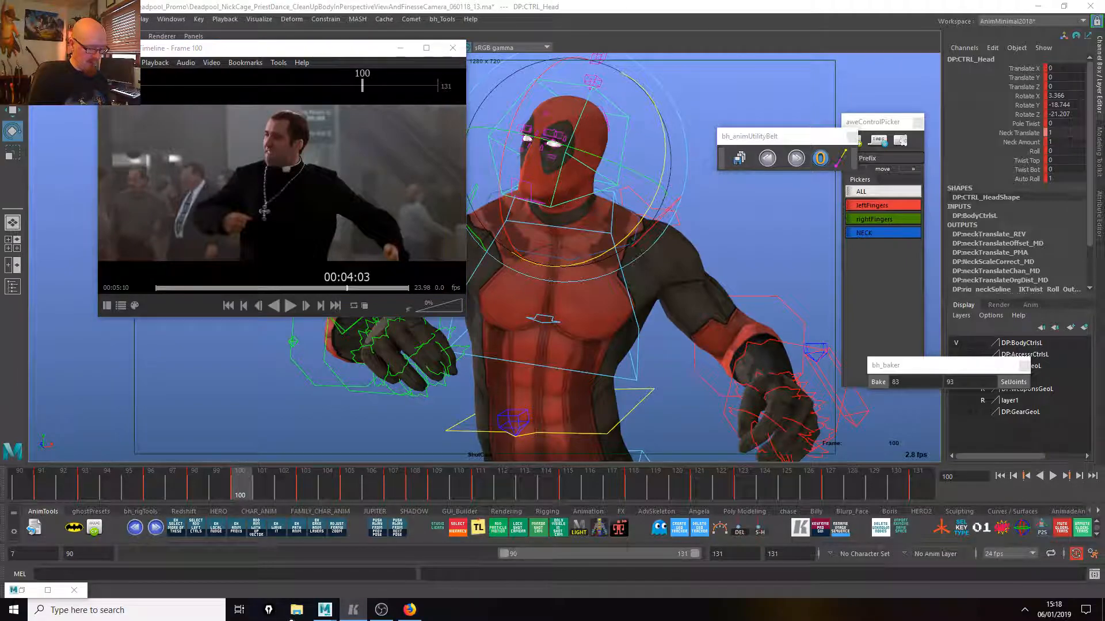
{"action": "left_click", "coordinate": [268, 611]}
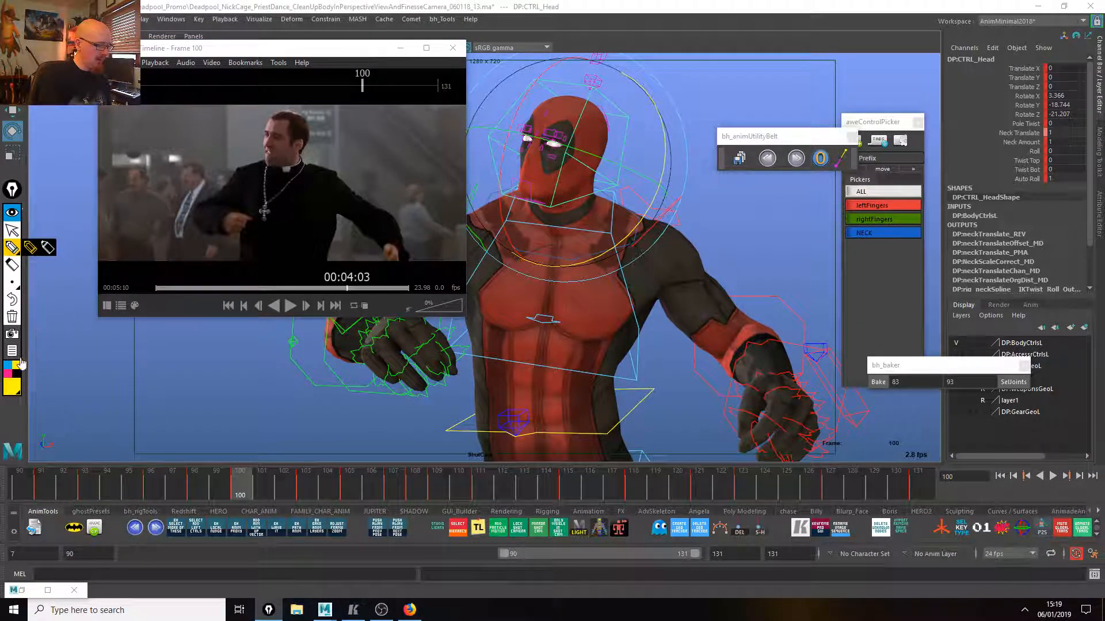
Trace yellow lines along both sides of the priest's head and Deadpool's head at frame 100, dismissing the update notice.
{"action": "mouse_move", "coordinate": [281, 110]}
{"action": "left_mouse_down"}
{"action": "mouse_move", "coordinate": [262, 170]}
{"action": "mouse_move", "coordinate": [308, 148]}
{"action": "mouse_move", "coordinate": [304, 166]}
{"action": "left_mouse_up"}
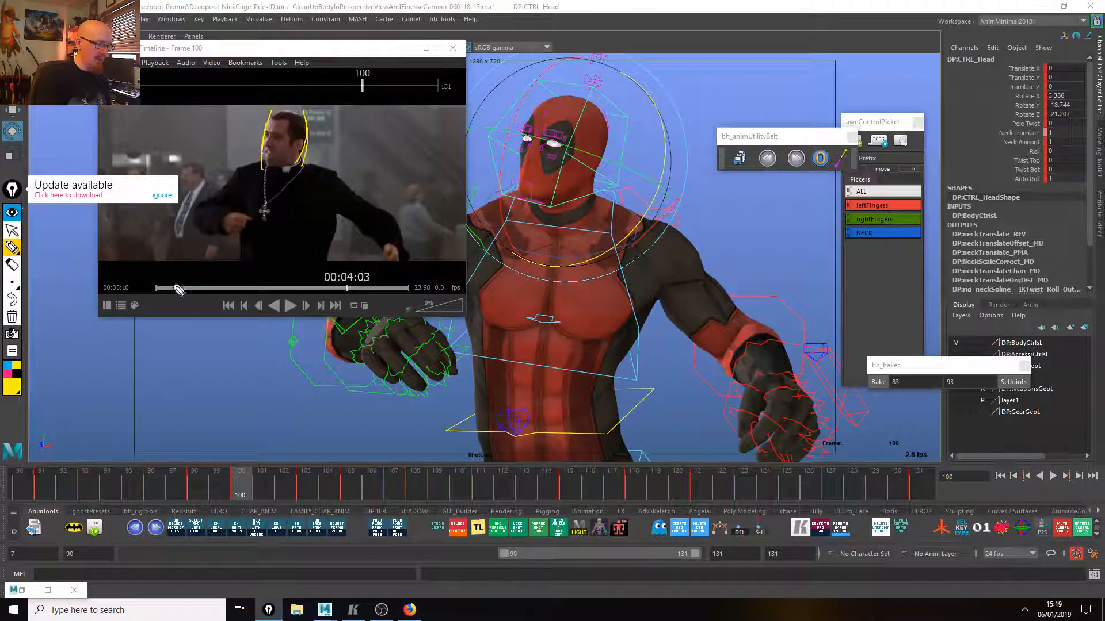
{"action": "left_click", "coordinate": [162, 196]}
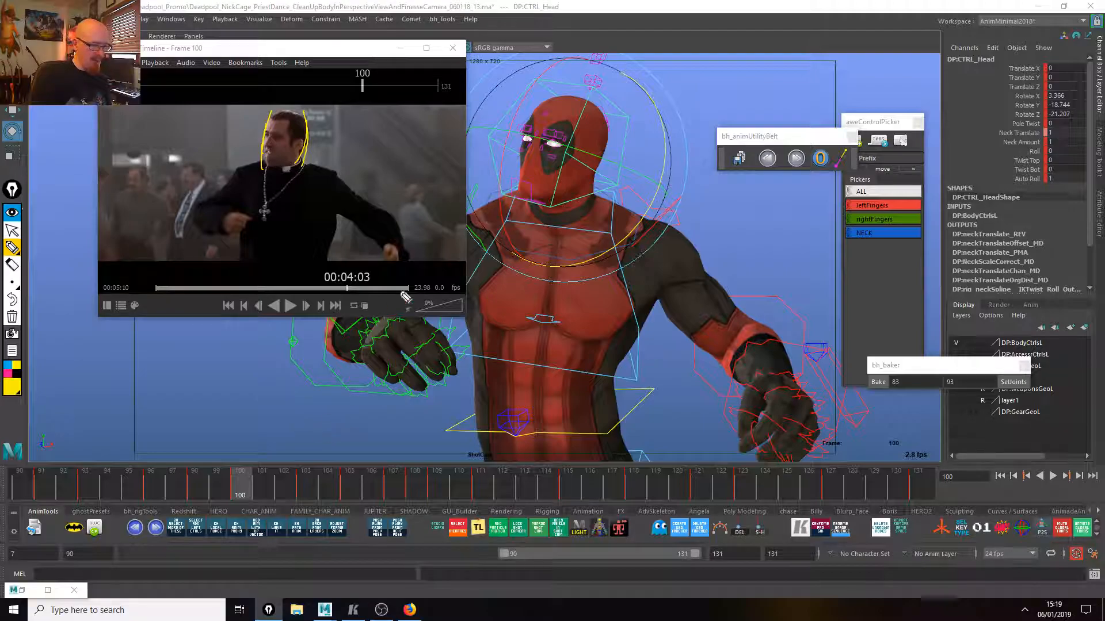
{"action": "left_click_drag", "start_coordinate": [539, 97], "coordinate": [520, 195]}
{"action": "mouse_move", "coordinate": [599, 103]}
{"action": "left_mouse_down"}
{"action": "mouse_move", "coordinate": [605, 131]}
{"action": "mouse_move", "coordinate": [584, 208]}
{"action": "left_mouse_up"}
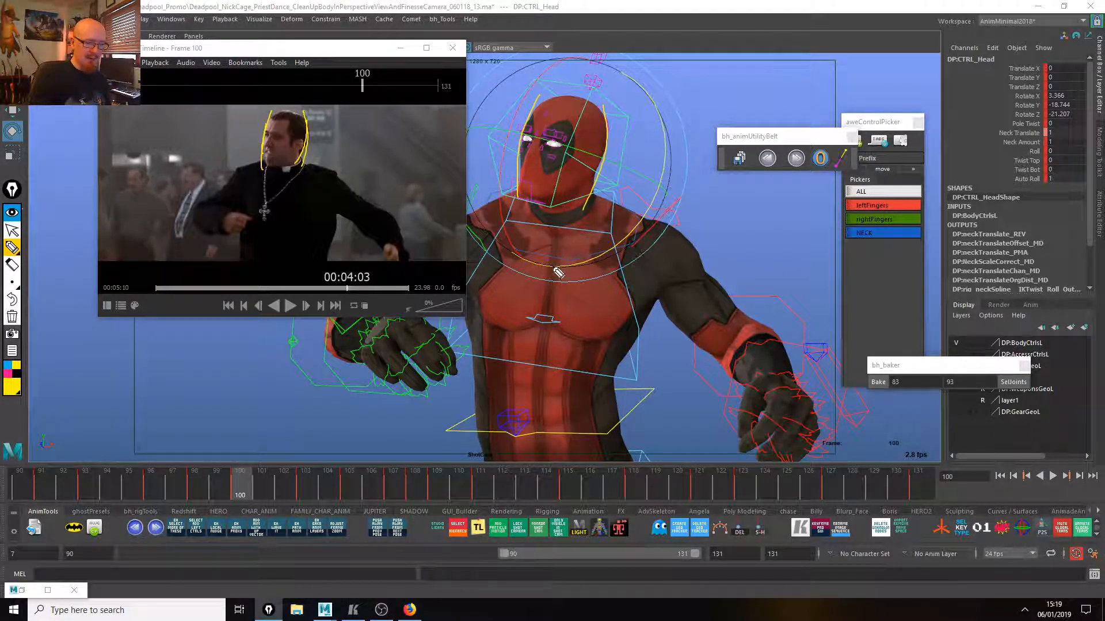
{"action": "left_click", "coordinate": [20, 232]}
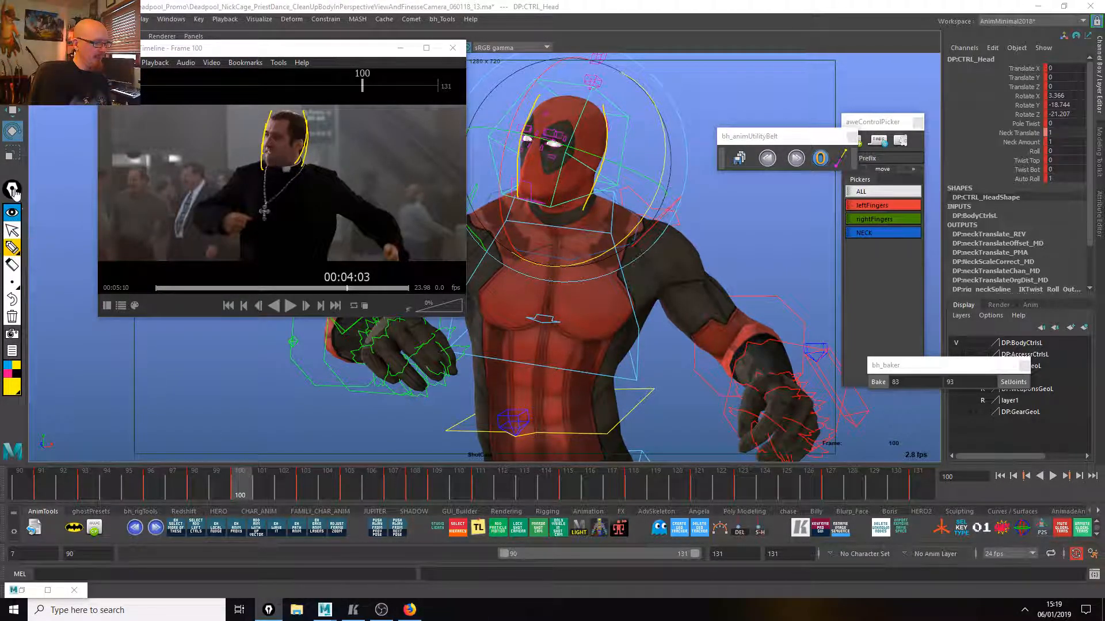
Adjust the neck pivot's rotation at frames 100 and 103 to follow the head tilt traced on the reference.
{"action": "mouse_move", "coordinate": [254, 492]}
{"action": "left_mouse_down"}
{"action": "mouse_move", "coordinate": [305, 492]}
{"action": "mouse_move", "coordinate": [280, 483]}
{"action": "mouse_move", "coordinate": [194, 494]}
{"action": "mouse_move", "coordinate": [240, 489]}
{"action": "mouse_move", "coordinate": [198, 481]}
{"action": "mouse_move", "coordinate": [240, 489]}
{"action": "left_mouse_up"}
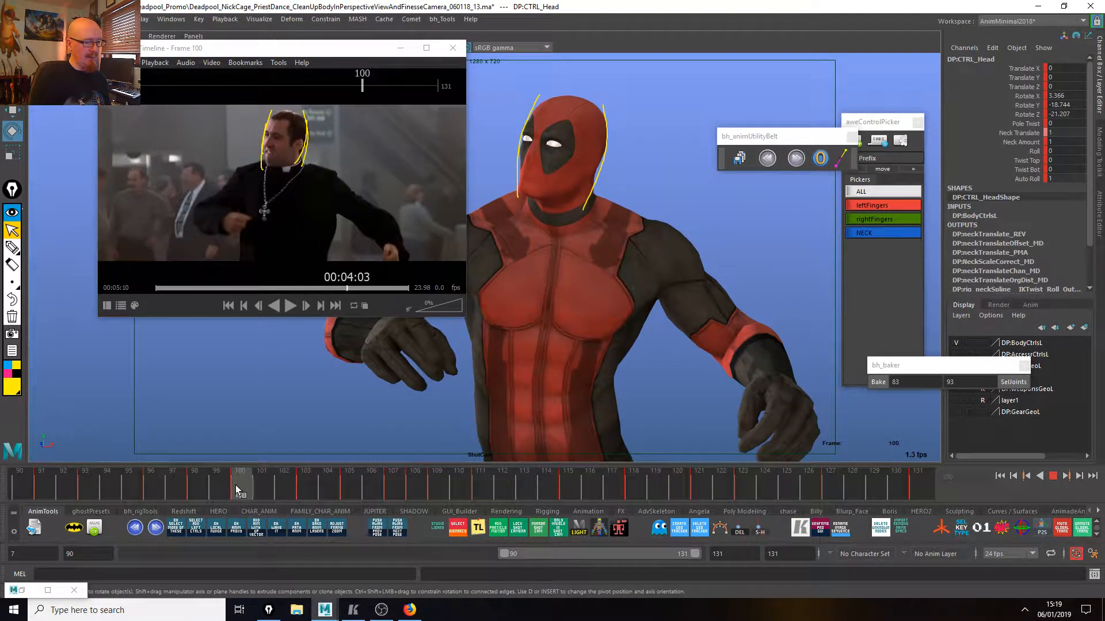
{"action": "left_click", "coordinate": [600, 254]}
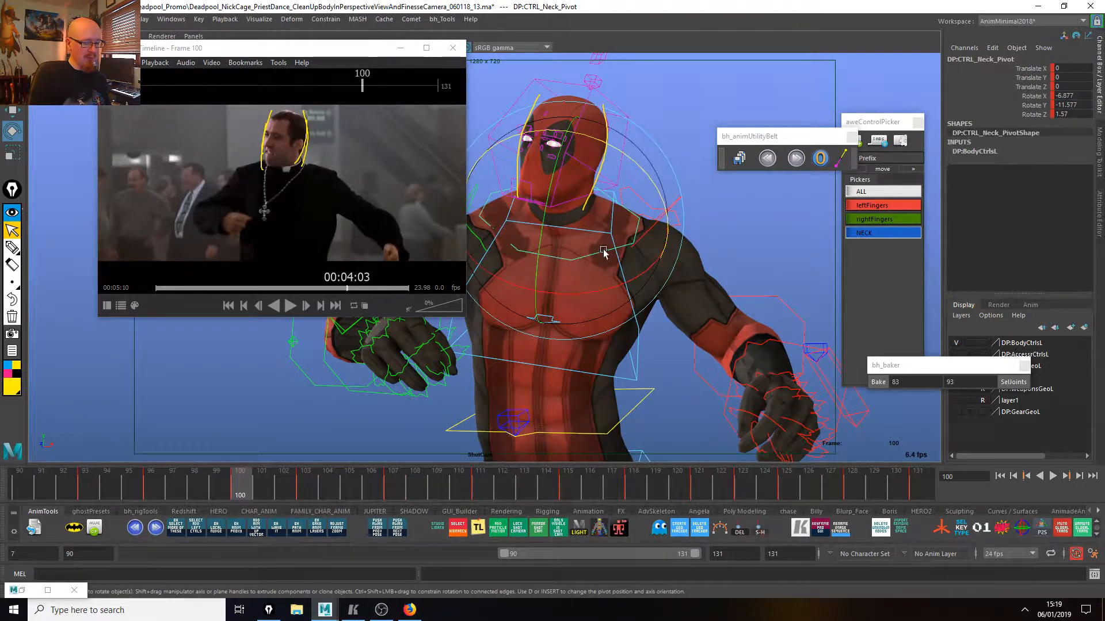
{"action": "left_click_drag", "start_coordinate": [242, 466], "coordinate": [240, 489]}
{"action": "left_click_drag", "start_coordinate": [667, 247], "coordinate": [642, 261]}
{"action": "left_click", "coordinate": [260, 488]}
{"action": "left_click_drag", "start_coordinate": [274, 490], "coordinate": [306, 492]}
{"action": "left_click_drag", "start_coordinate": [665, 248], "coordinate": [668, 254]}
At frame 107, adjust the neck pivot and rotate the head control to about Y -12.2, Z -21.8, and replay.
{"action": "left_click_drag", "start_coordinate": [313, 484], "coordinate": [393, 489]}
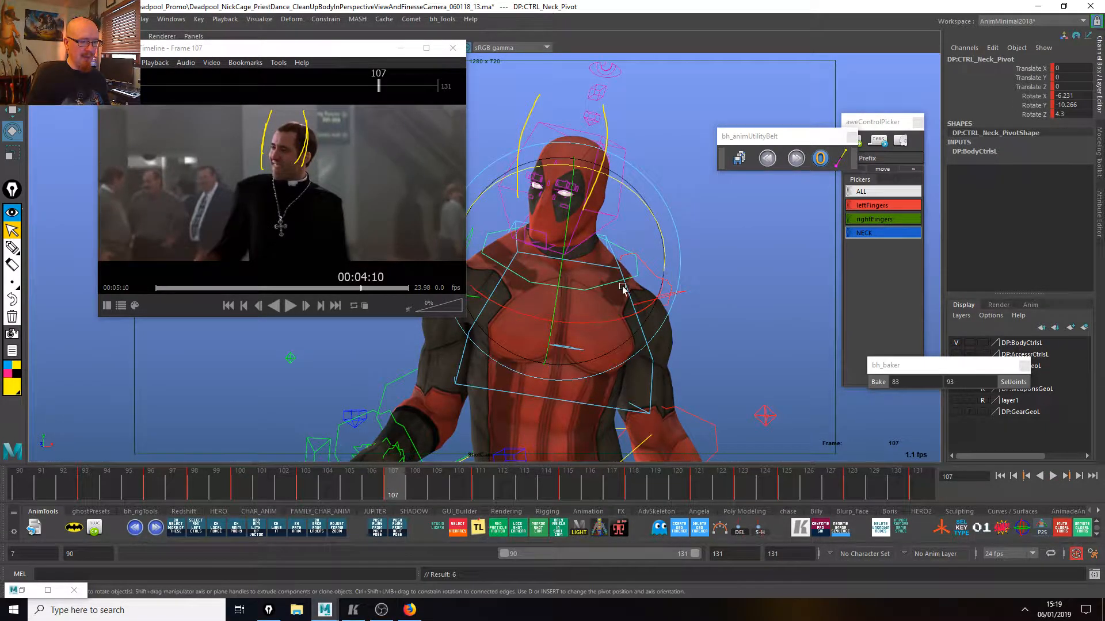
{"action": "left_click_drag", "start_coordinate": [667, 249], "coordinate": [724, 229]}
{"action": "left_click", "coordinate": [724, 228]}
{"action": "left_click", "coordinate": [629, 230]}
{"action": "left_click_drag", "start_coordinate": [646, 217], "coordinate": [655, 228]}
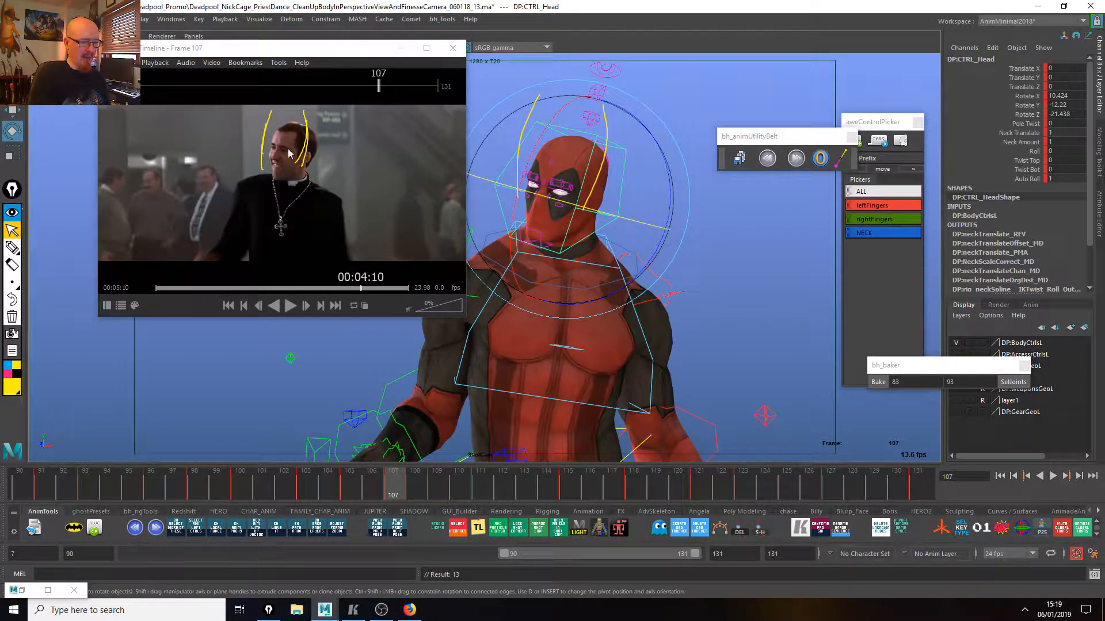
{"action": "left_click_drag", "start_coordinate": [657, 247], "coordinate": [630, 268]}
{"action": "key", "text": "alt+v"}
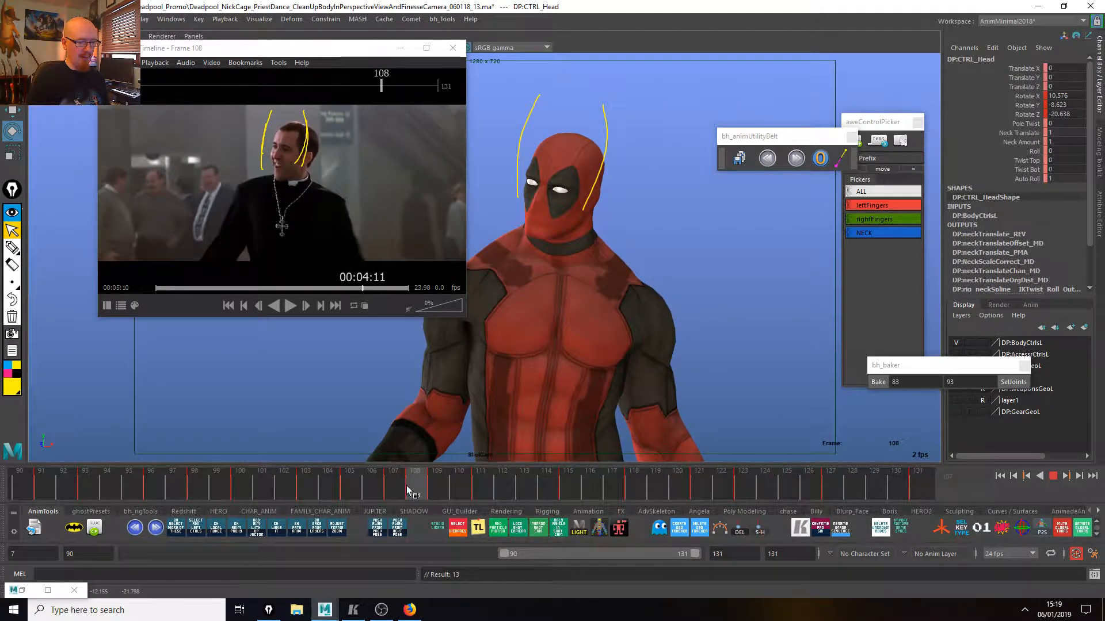
At frame 108, nudge the head control's rotation back 50% towards the previous key and scrub to compare.
{"action": "key", "text": "alt+v"}
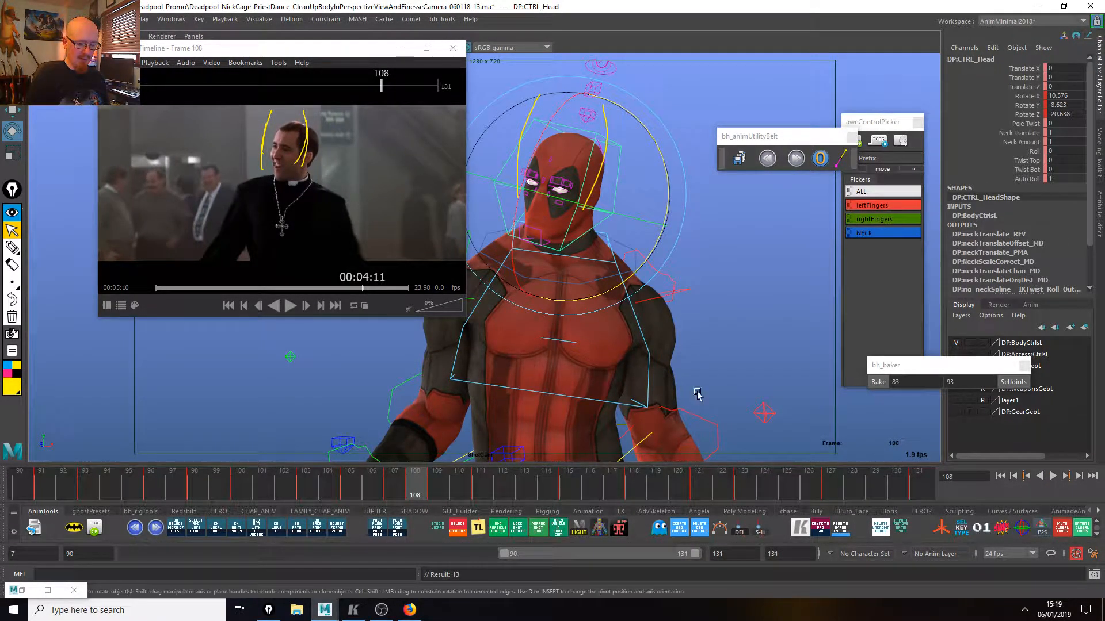
{"action": "left_click", "coordinate": [767, 158]}
{"action": "left_click", "coordinate": [399, 485]}
{"action": "left_click_drag", "start_coordinate": [400, 485], "coordinate": [409, 485]}
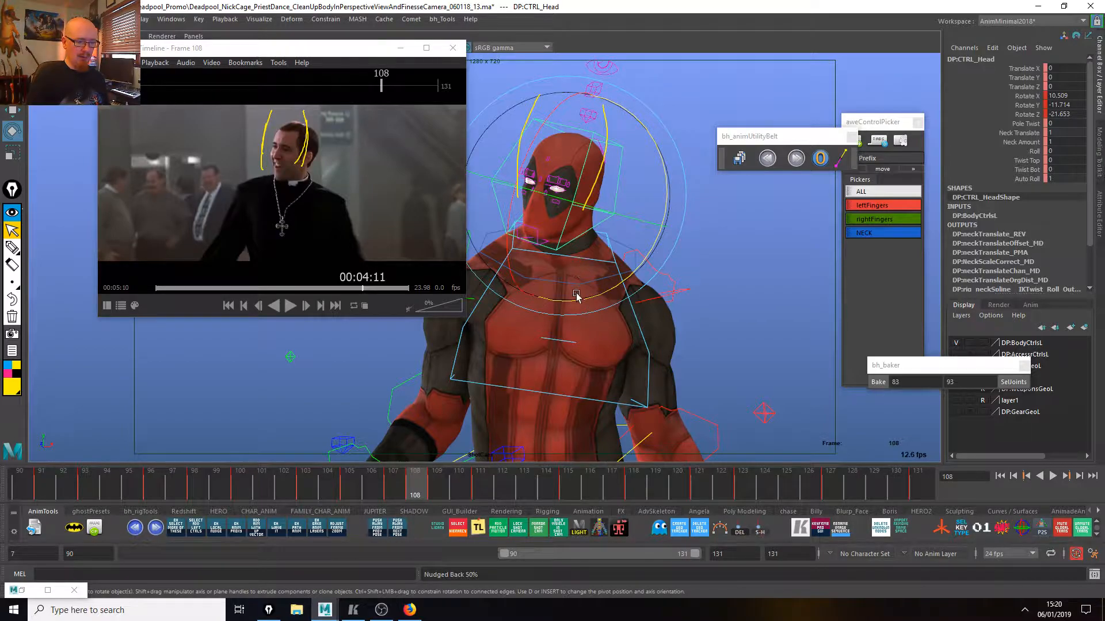
Rotate the neck pivot to about X -5.8, Y -10.3, Z 1.9 around frame 108 and key its rotation.
{"action": "left_click", "coordinate": [575, 298]}
{"action": "key", "text": "alt+v"}
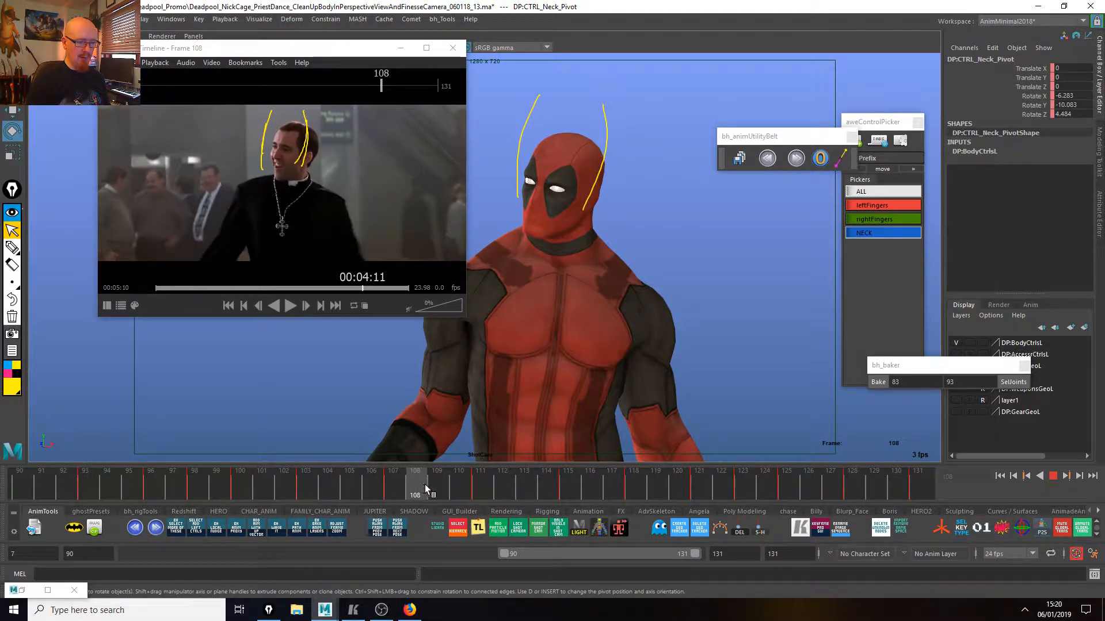
{"action": "left_click", "coordinate": [428, 485]}
{"action": "left_click_drag", "start_coordinate": [667, 260], "coordinate": [635, 268]}
{"action": "key", "text": "shift+e"}
{"action": "mouse_move", "coordinate": [404, 480]}
{"action": "left_mouse_down"}
{"action": "mouse_move", "coordinate": [434, 479]}
{"action": "mouse_move", "coordinate": [395, 485]}
{"action": "mouse_move", "coordinate": [407, 483]}
{"action": "left_mouse_up"}
{"action": "left_click_drag", "start_coordinate": [663, 245], "coordinate": [665, 247]}
{"action": "key", "text": "shift+e"}
At frame 111, rotate the neck pivot to about X -4.2, Y -10.6, Z -11.5, replaying the ending to check the motion.
{"action": "left_click", "coordinate": [404, 486]}
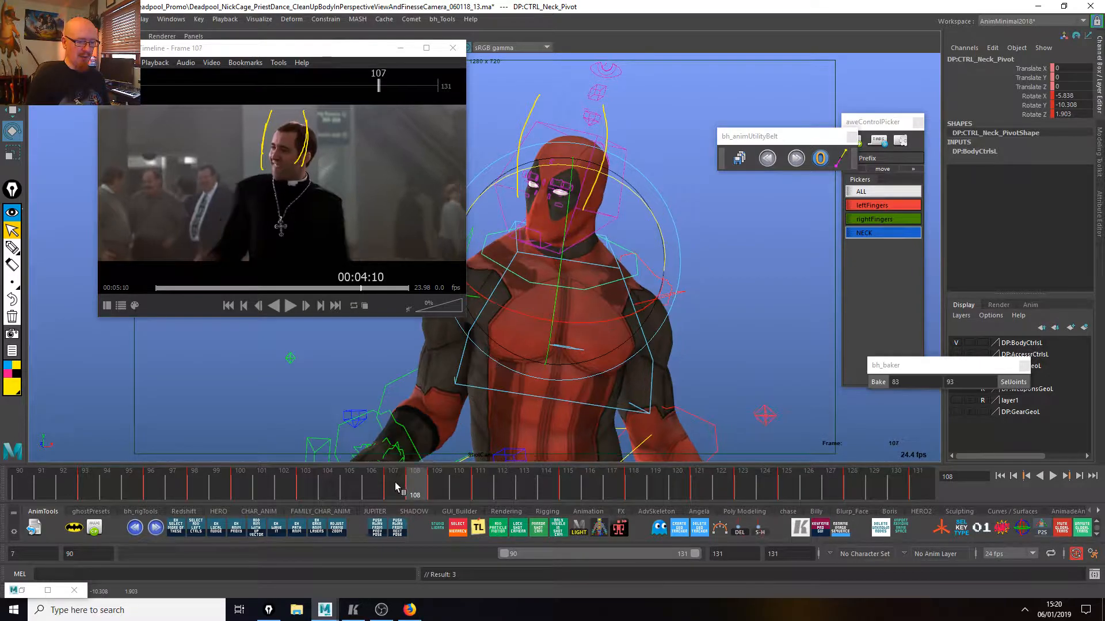
{"action": "left_click_drag", "start_coordinate": [404, 486], "coordinate": [478, 488]}
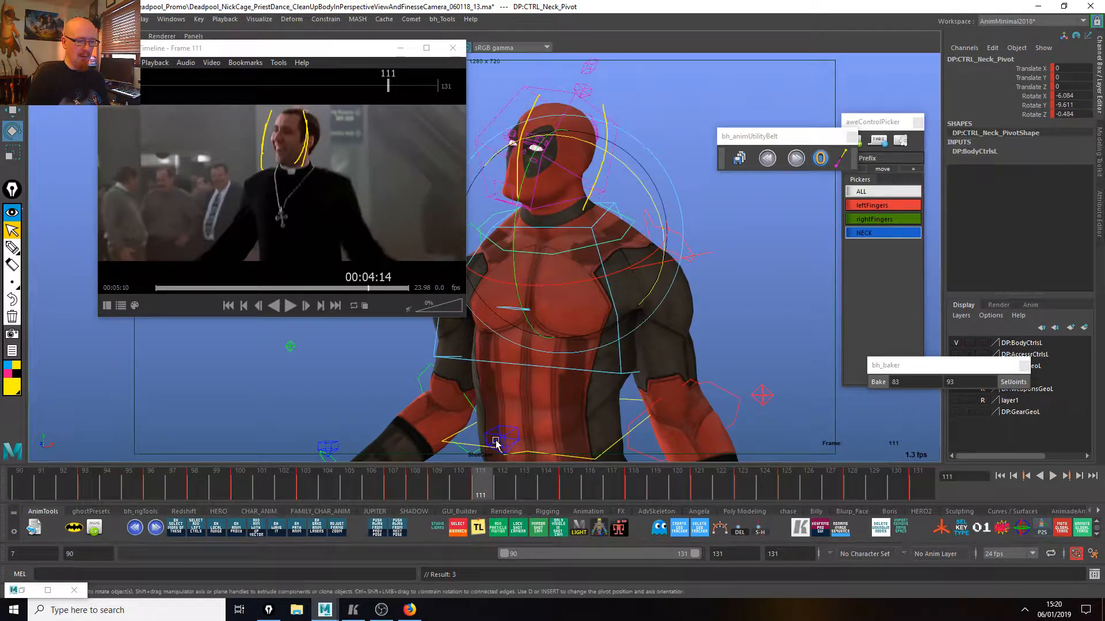
{"action": "left_click_drag", "start_coordinate": [663, 228], "coordinate": [665, 240]}
{"action": "left_click", "coordinate": [400, 495]}
{"action": "key", "text": "alt+v"}
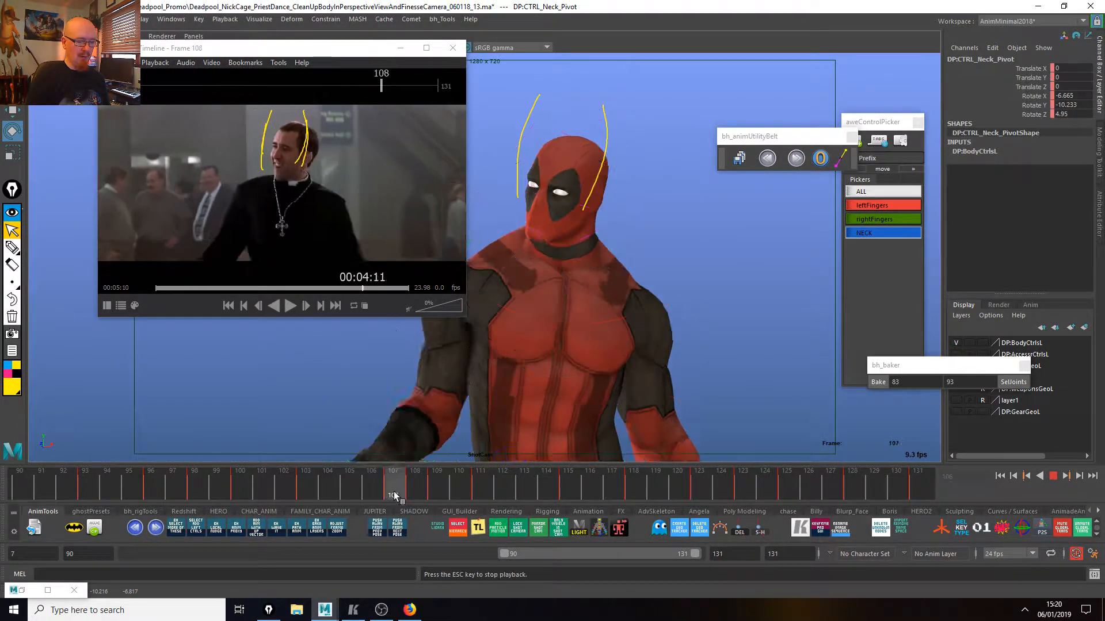
{"action": "left_click", "coordinate": [396, 491]}
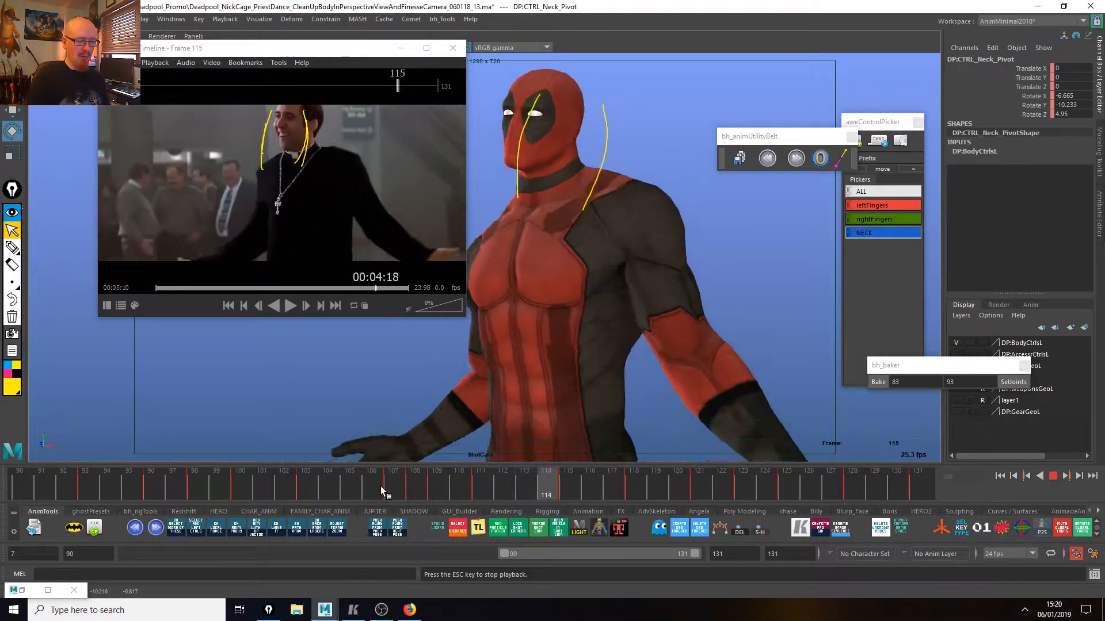
{"action": "left_click", "coordinate": [417, 473]}
{"action": "left_click_drag", "start_coordinate": [418, 475], "coordinate": [487, 486]}
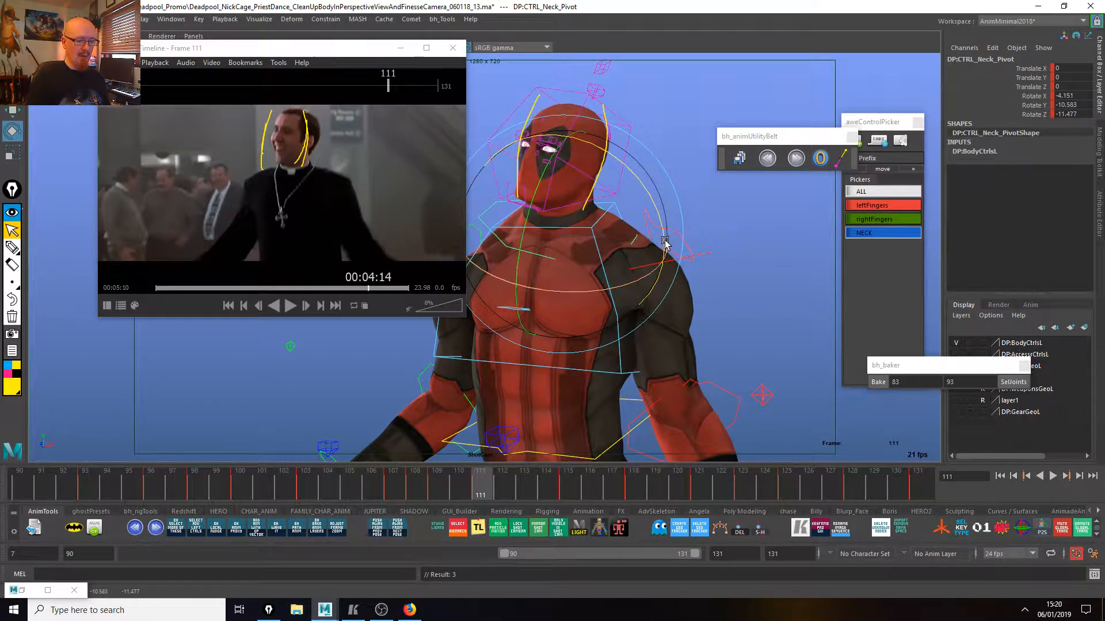
Rotate the head control to about X 1.3, Y -20, Z -19.8 at frame 111, and replay the ending against the reference video.
{"action": "left_click", "coordinate": [654, 204]}
{"action": "left_click", "coordinate": [633, 197]}
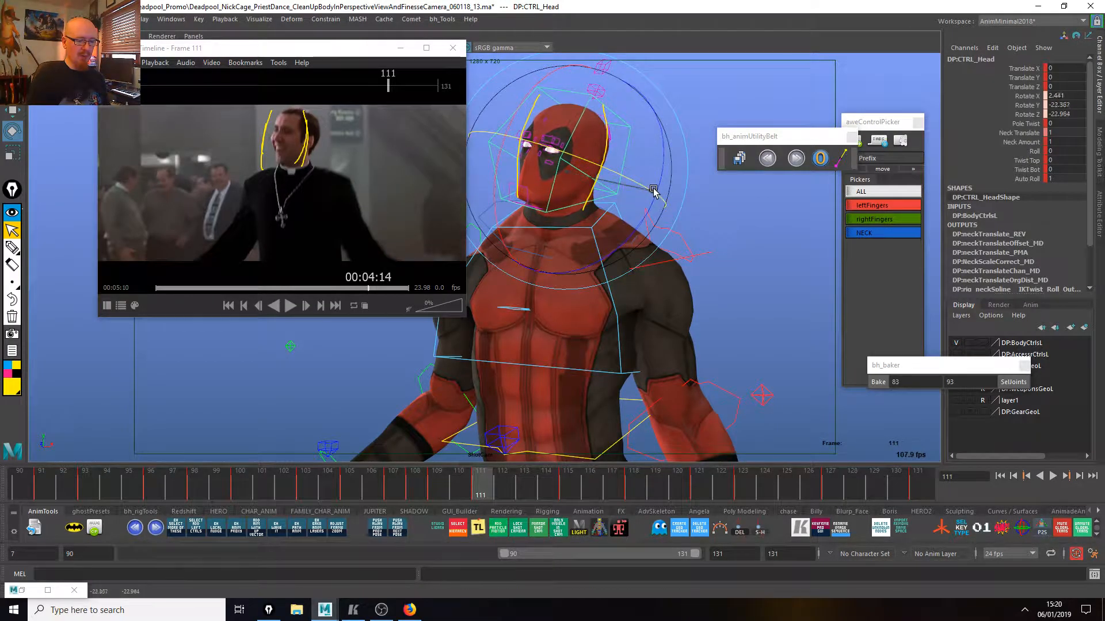
{"action": "mouse_move", "coordinate": [656, 191]}
{"action": "left_mouse_down"}
{"action": "mouse_move", "coordinate": [654, 205]}
{"action": "mouse_move", "coordinate": [653, 183]}
{"action": "left_mouse_up"}
{"action": "left_click", "coordinate": [379, 490]}
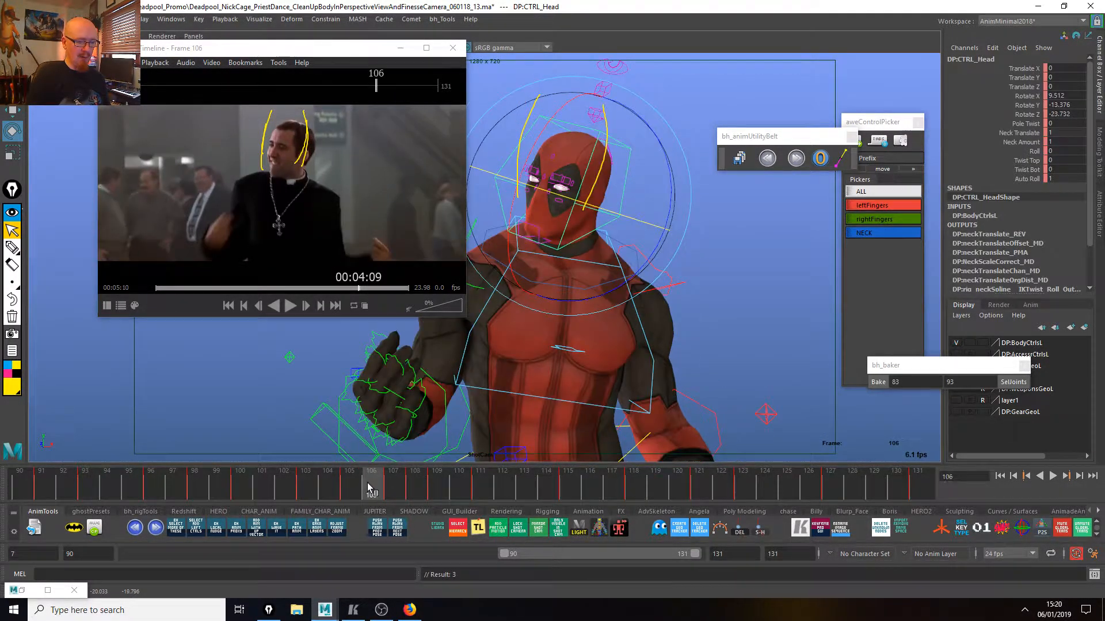
{"action": "key", "text": "alt+v"}
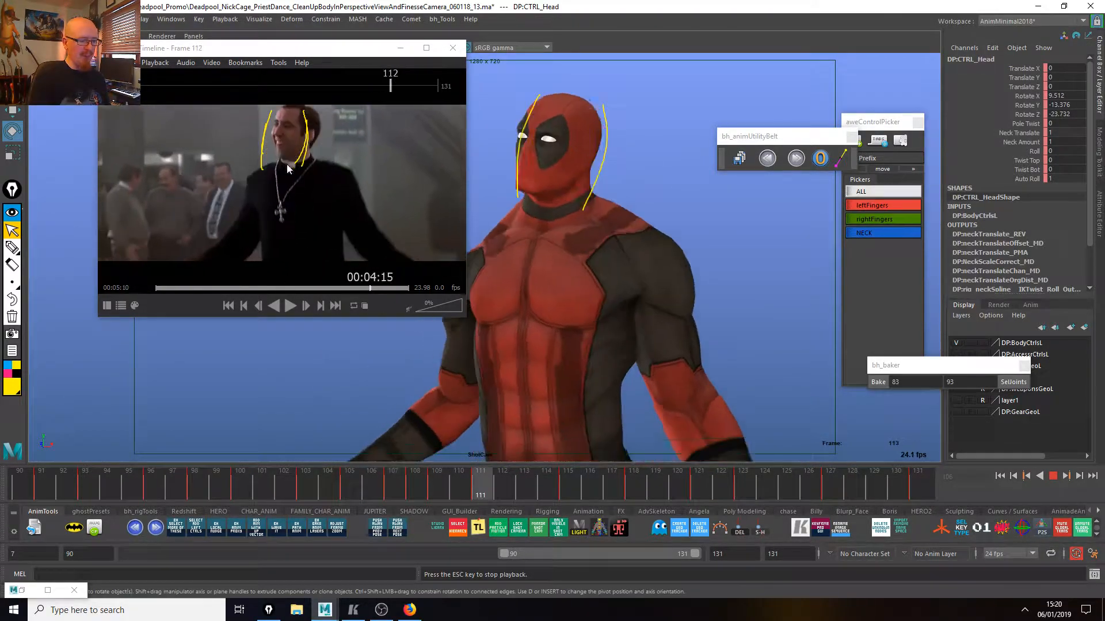
{"action": "key", "text": "alt+v"}
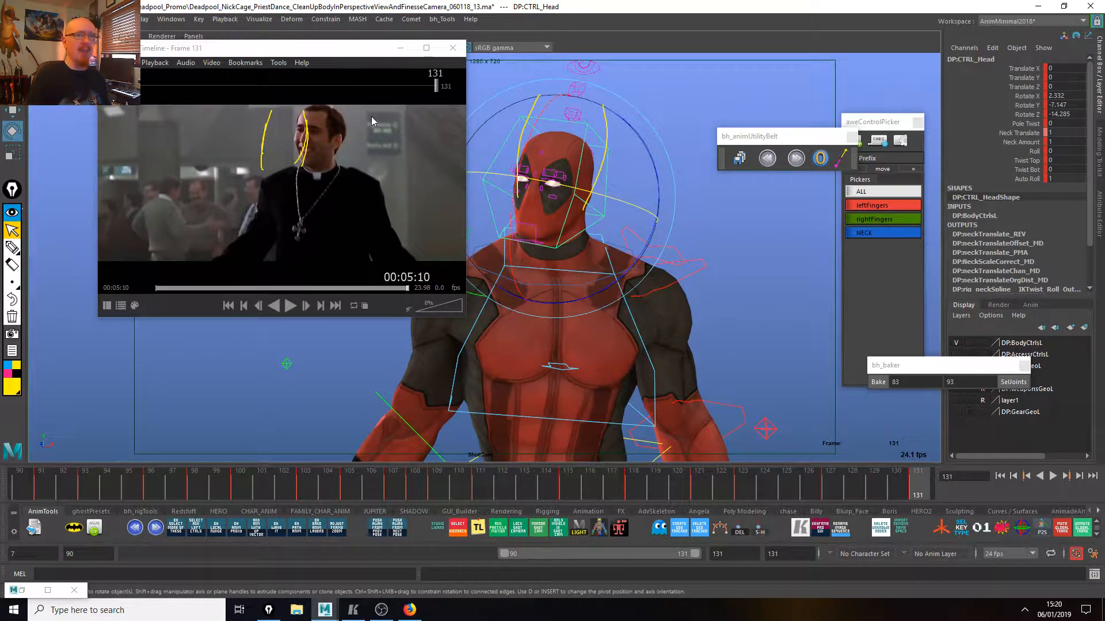
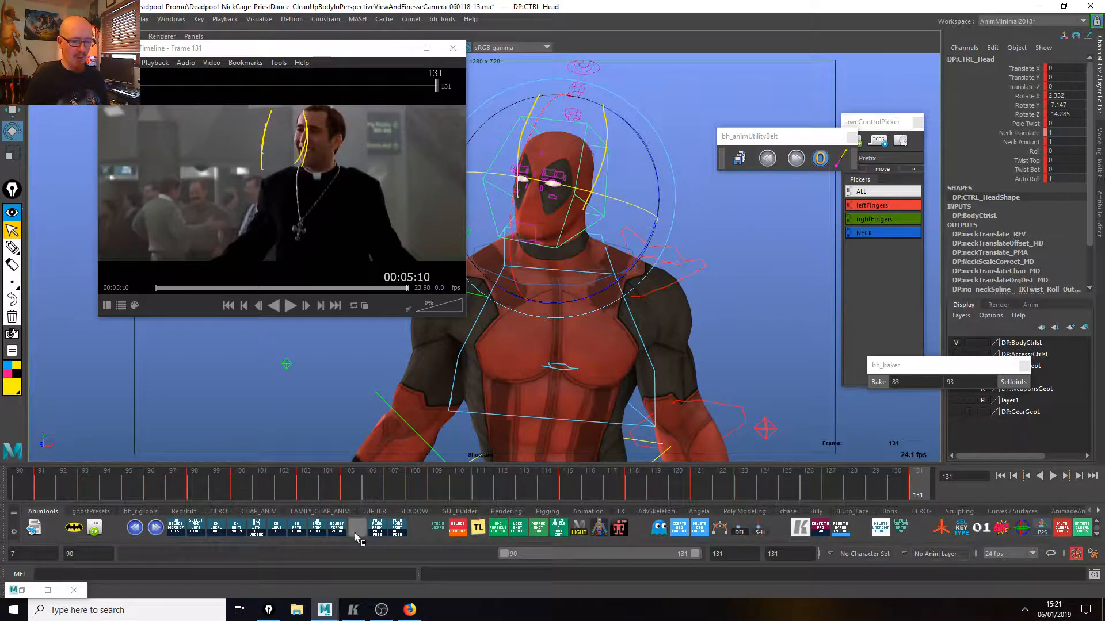
{"action": "left_click", "coordinate": [378, 527]}
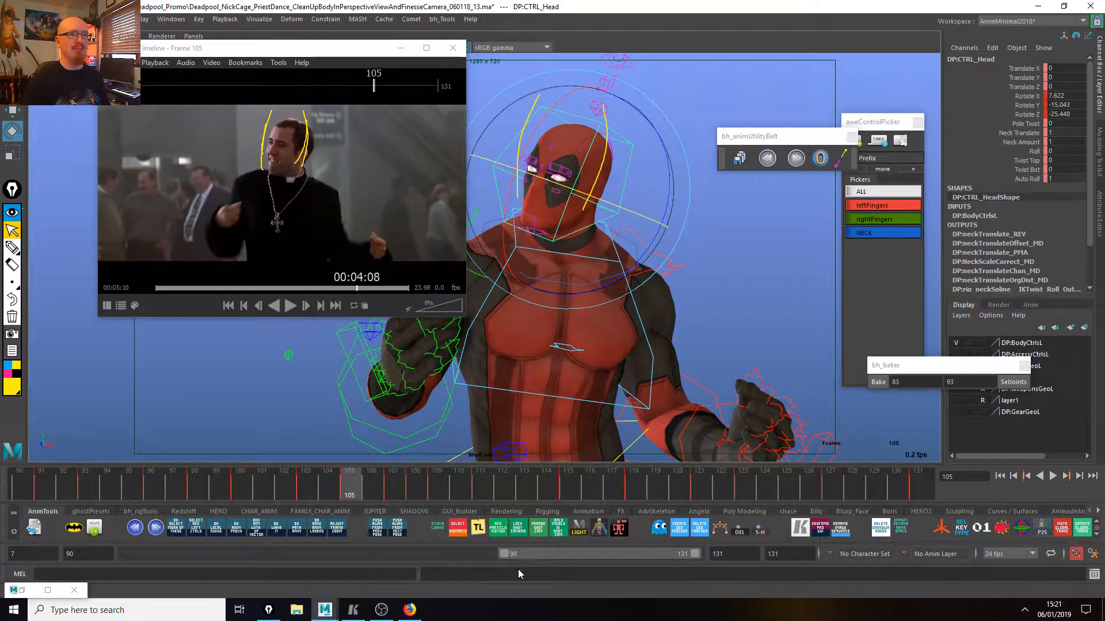
{"action": "left_click_drag", "start_coordinate": [350, 486], "coordinate": [487, 503]}
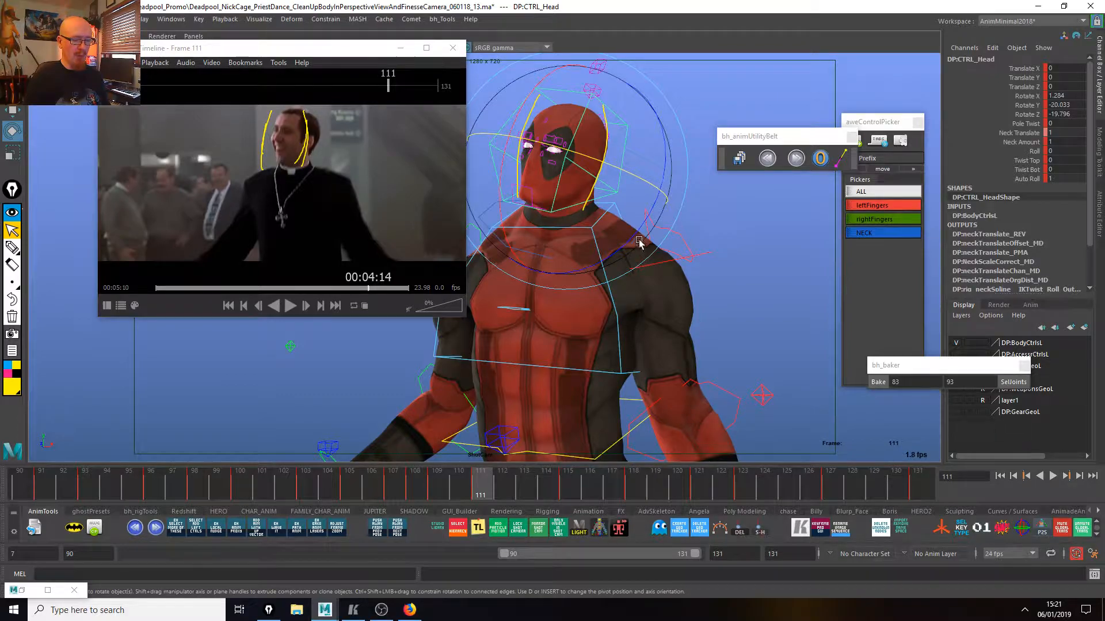
Rotate the neck pivot to about X -3.9, Y -10.7, Z -12.9 at frame 111 and adjust its rotation at frame 113.
{"action": "left_click", "coordinate": [684, 221]}
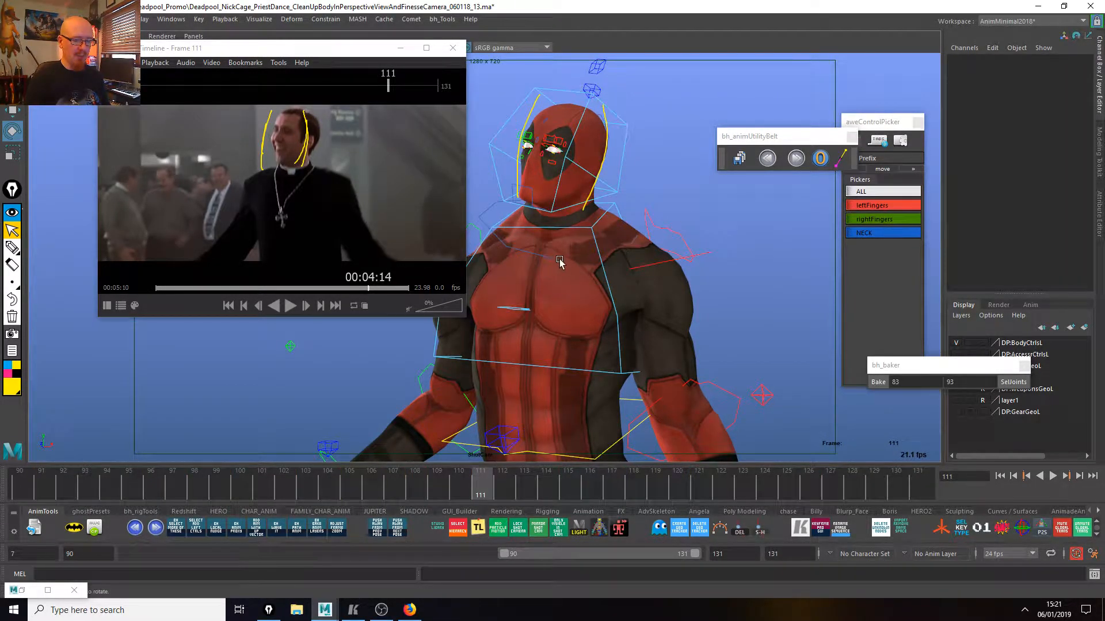
{"action": "left_click_drag", "start_coordinate": [662, 229], "coordinate": [659, 232]}
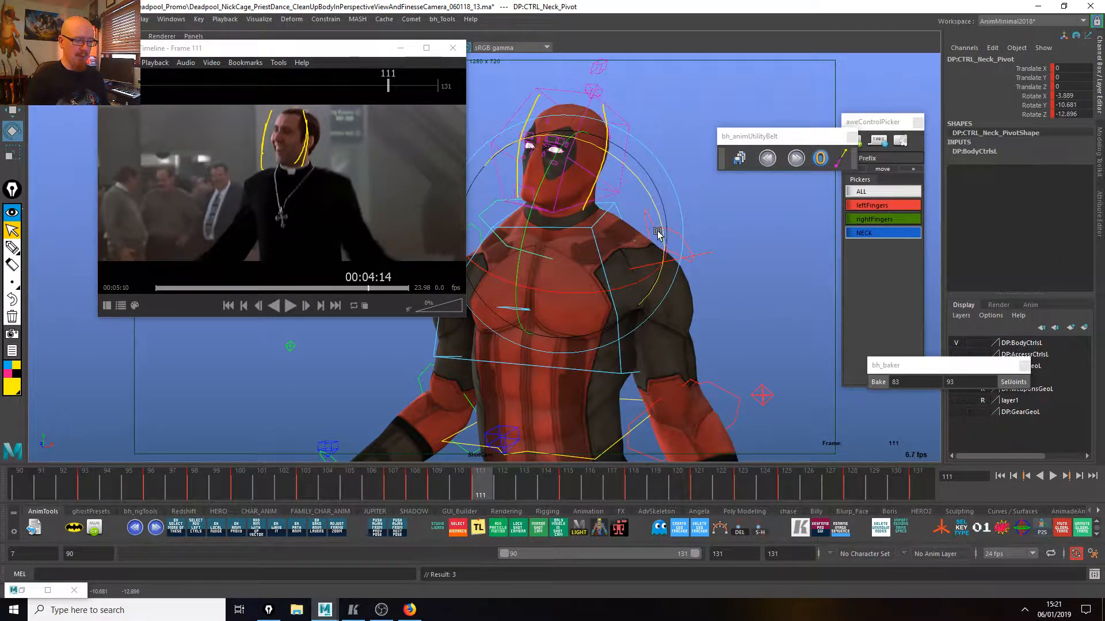
{"action": "left_click_drag", "start_coordinate": [482, 492], "coordinate": [526, 495]}
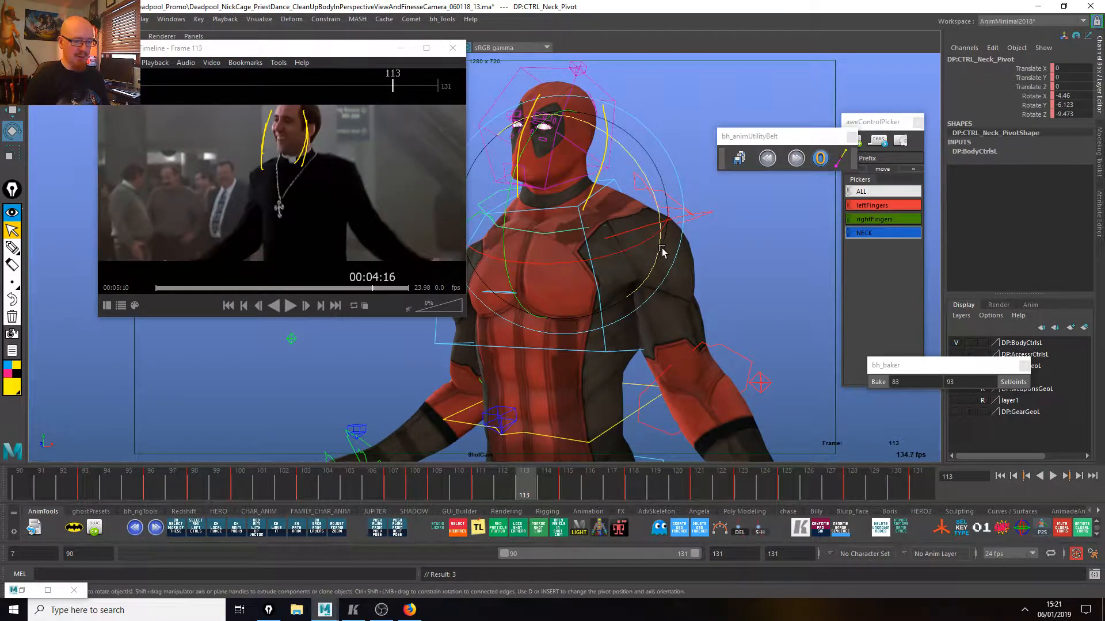
{"action": "left_click_drag", "start_coordinate": [661, 260], "coordinate": [659, 269]}
Rotate the neck pivot to about X -5.3, Y 0.2, Z -14 at frame 115 and X -6.2, Y 7.6, Z -5.9 at frame 118.
{"action": "left_click_drag", "start_coordinate": [532, 488], "coordinate": [565, 487]}
{"action": "left_click_drag", "start_coordinate": [649, 259], "coordinate": [644, 290]}
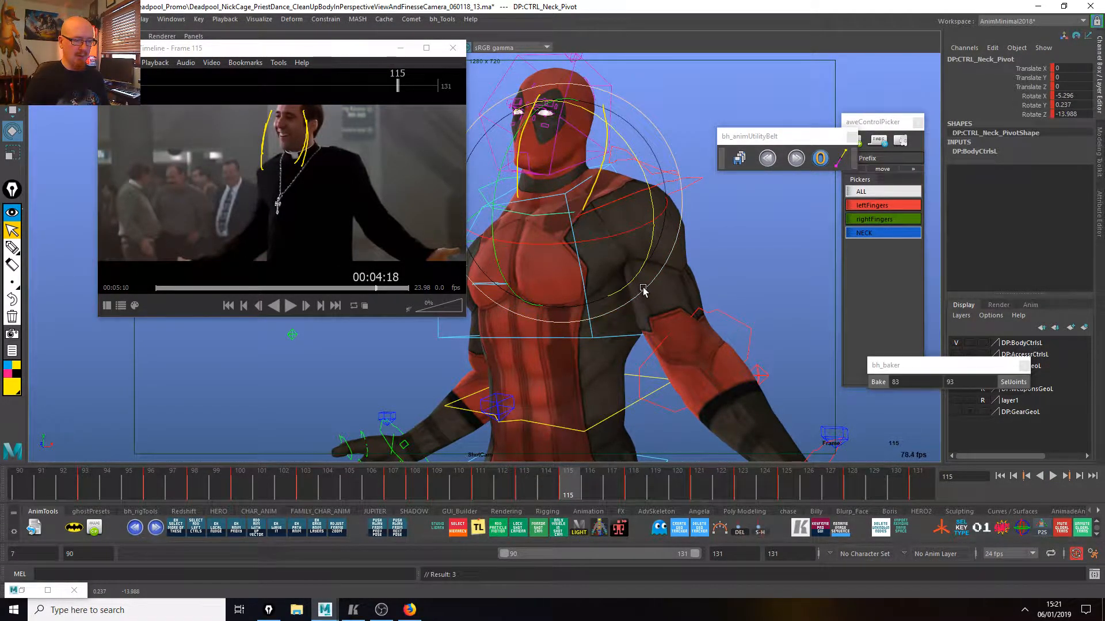
{"action": "left_click_drag", "start_coordinate": [578, 492], "coordinate": [630, 498]}
{"action": "left_click_drag", "start_coordinate": [642, 314], "coordinate": [638, 314]}
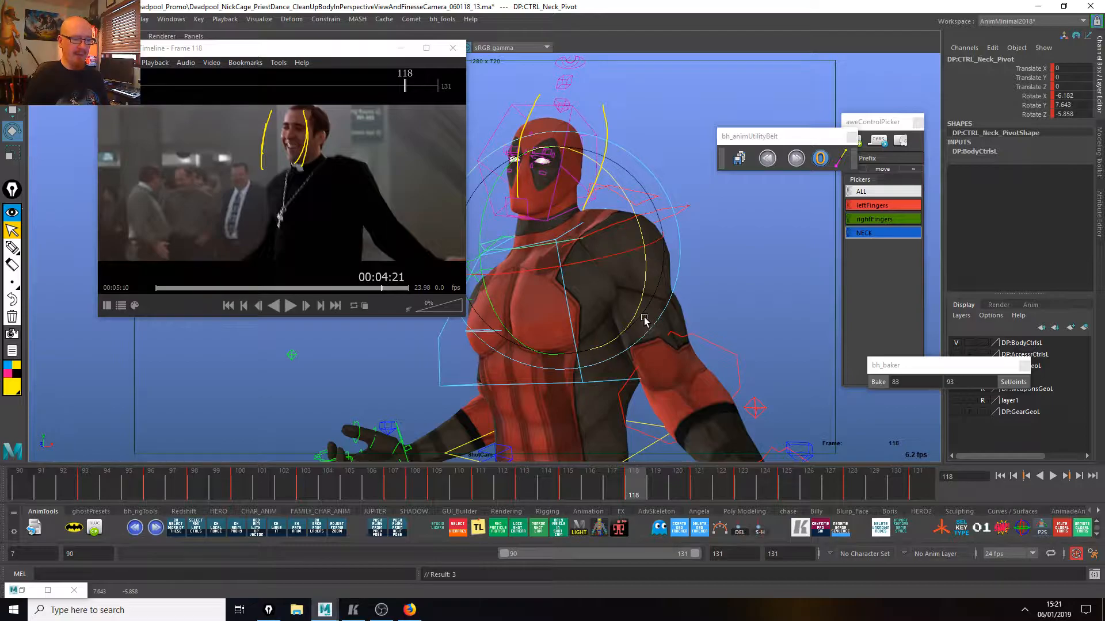
Try rotating the neck pivot further at frame 118 and undo that rotation.
{"action": "left_click_drag", "start_coordinate": [457, 487], "coordinate": [631, 489]}
{"action": "left_click_drag", "start_coordinate": [637, 312], "coordinate": [636, 325]}
{"action": "key", "text": "ctrl+z"}
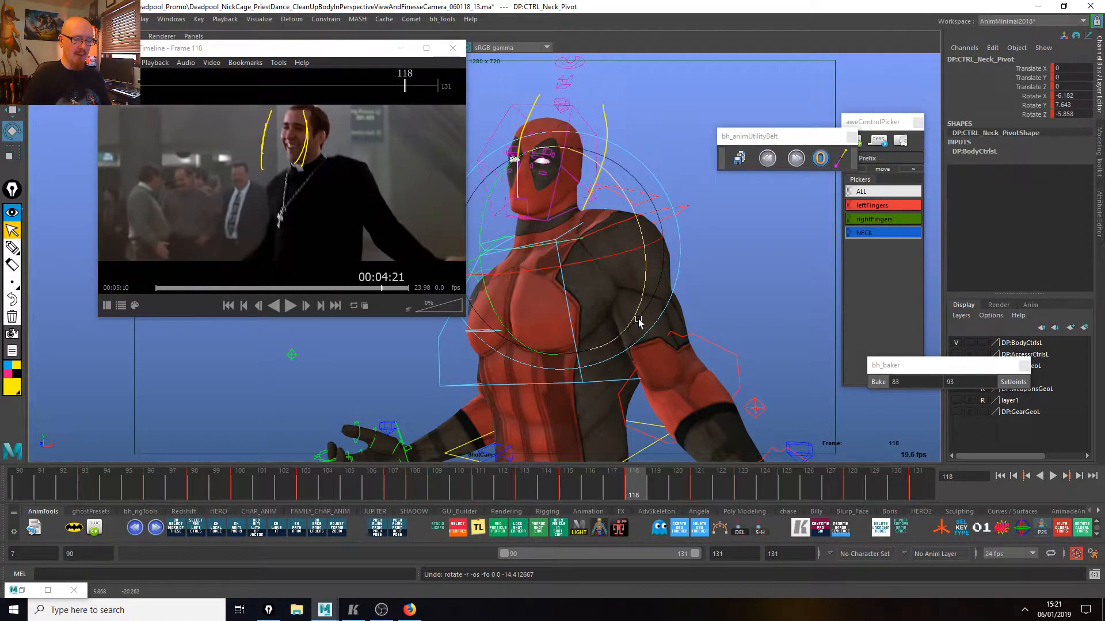
Replay the ending, and at frame 128 circle both of Deadpool's eyes with the annotation pencil.
{"action": "key", "text": "alt+v"}
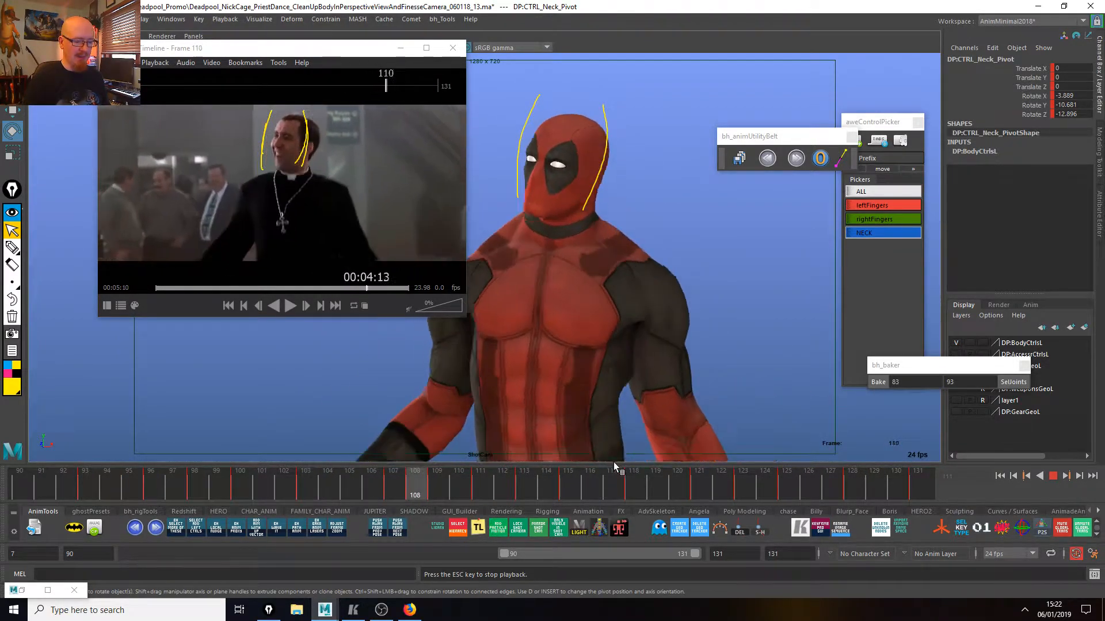
{"action": "mouse_move", "coordinate": [629, 478]}
{"action": "left_mouse_down"}
{"action": "mouse_move", "coordinate": [878, 484]}
{"action": "mouse_move", "coordinate": [648, 475]}
{"action": "mouse_move", "coordinate": [757, 492]}
{"action": "mouse_move", "coordinate": [930, 478]}
{"action": "mouse_move", "coordinate": [812, 487]}
{"action": "mouse_move", "coordinate": [930, 479]}
{"action": "mouse_move", "coordinate": [852, 480]}
{"action": "left_mouse_up"}
{"action": "left_click", "coordinate": [11, 247]}
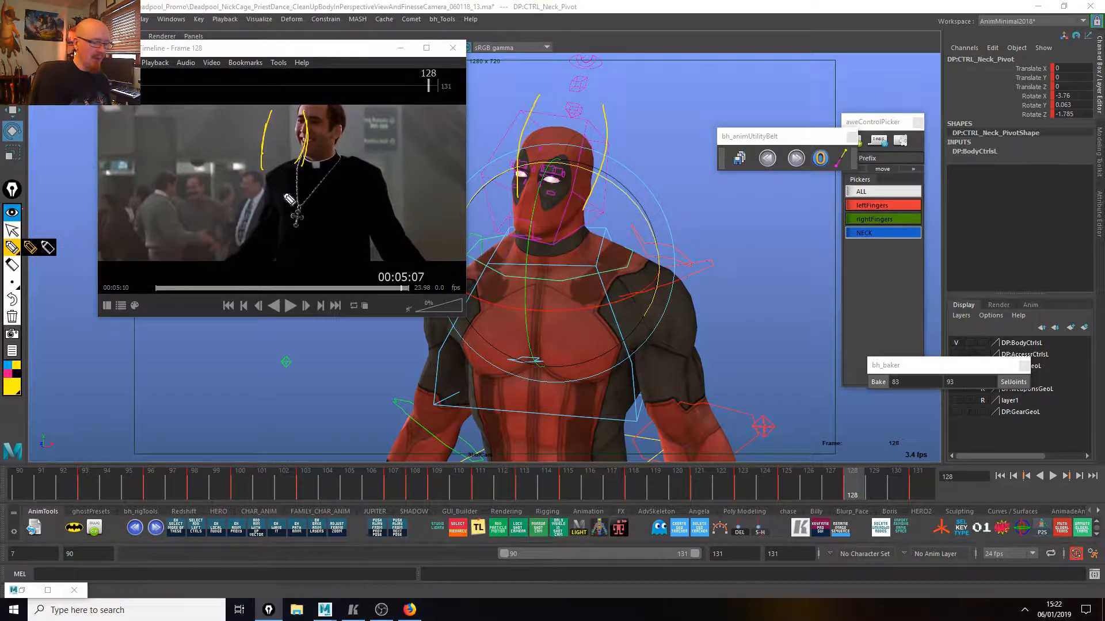
{"action": "left_click_drag", "start_coordinate": [531, 179], "coordinate": [515, 183]}
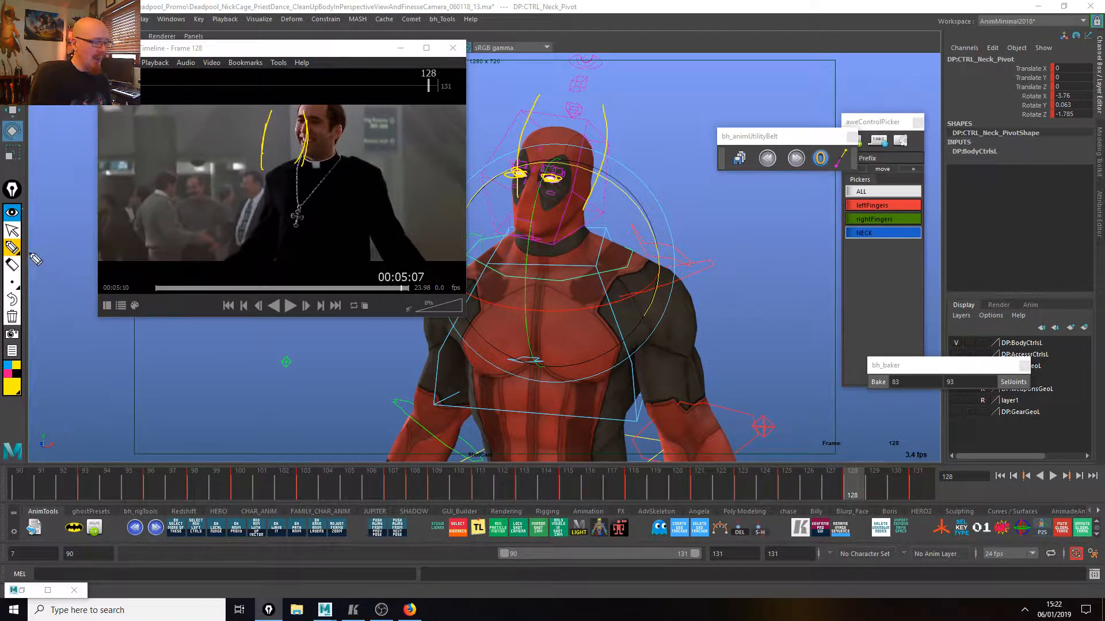
{"action": "left_click", "coordinate": [11, 231]}
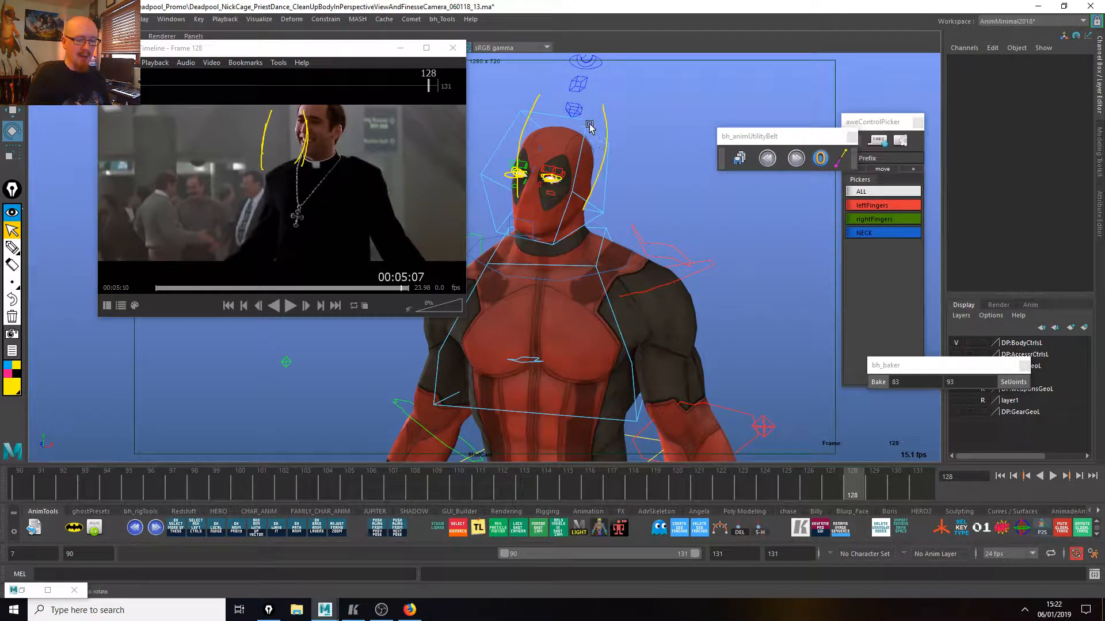
Rotate the head control to about X 0, Y -8.1, Z -14.3 at frame 131.
{"action": "left_click", "coordinate": [669, 156]}
{"action": "left_click", "coordinate": [829, 489]}
{"action": "left_click_drag", "start_coordinate": [844, 486], "coordinate": [918, 487]}
{"action": "left_click_drag", "start_coordinate": [508, 263], "coordinate": [509, 263]}
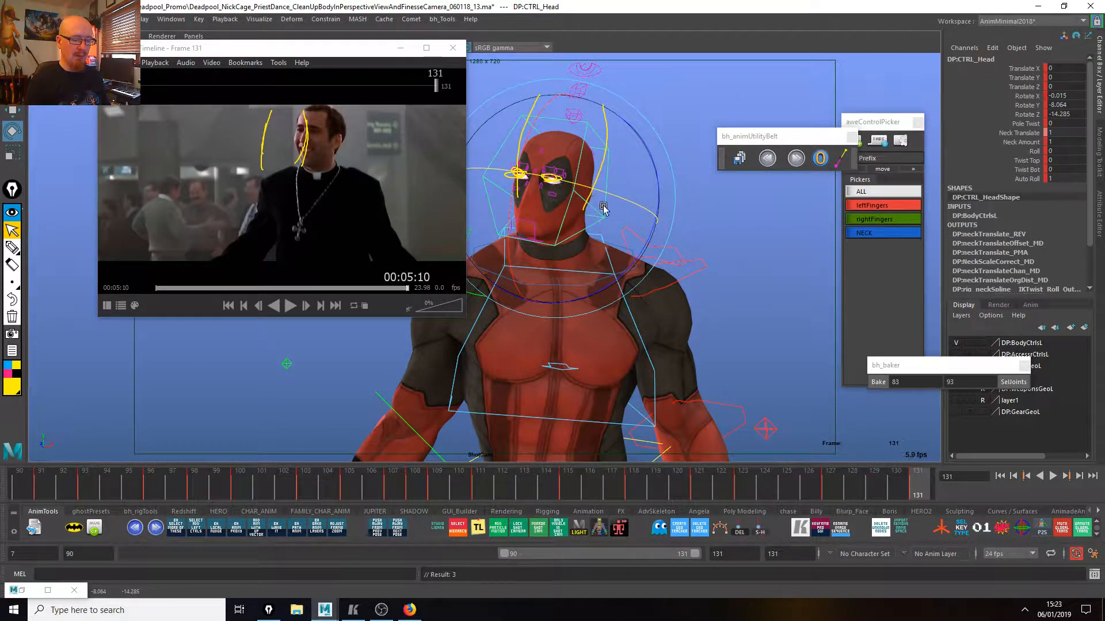
Replay the ending and scrub the last frames up to 131 to check the head against the eye marks.
{"action": "key", "text": "alt+v"}
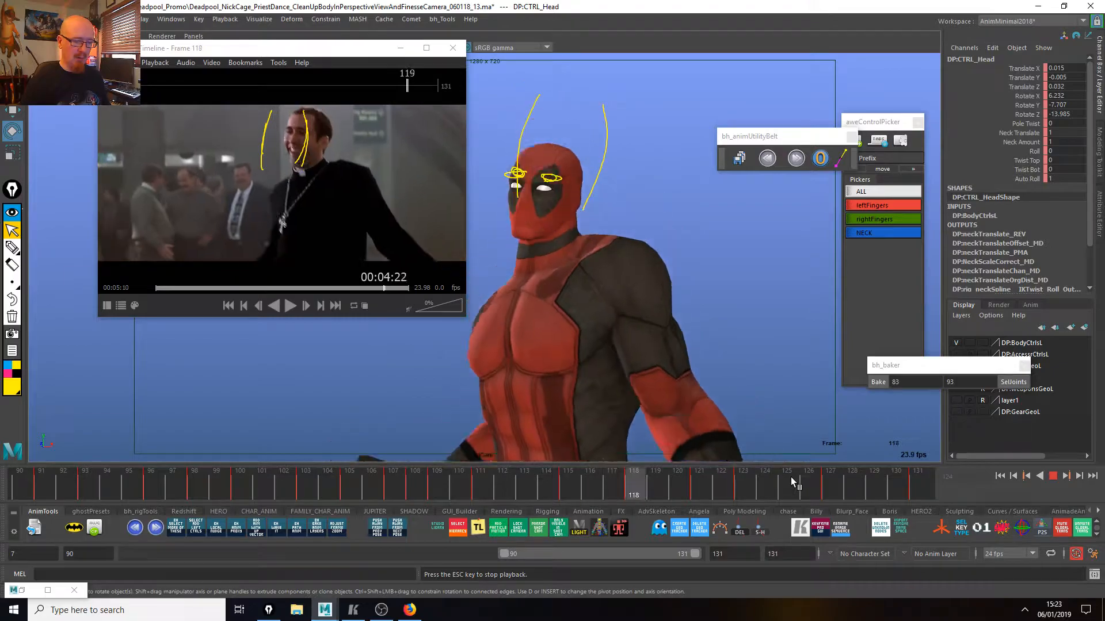
{"action": "key", "text": "Escape"}
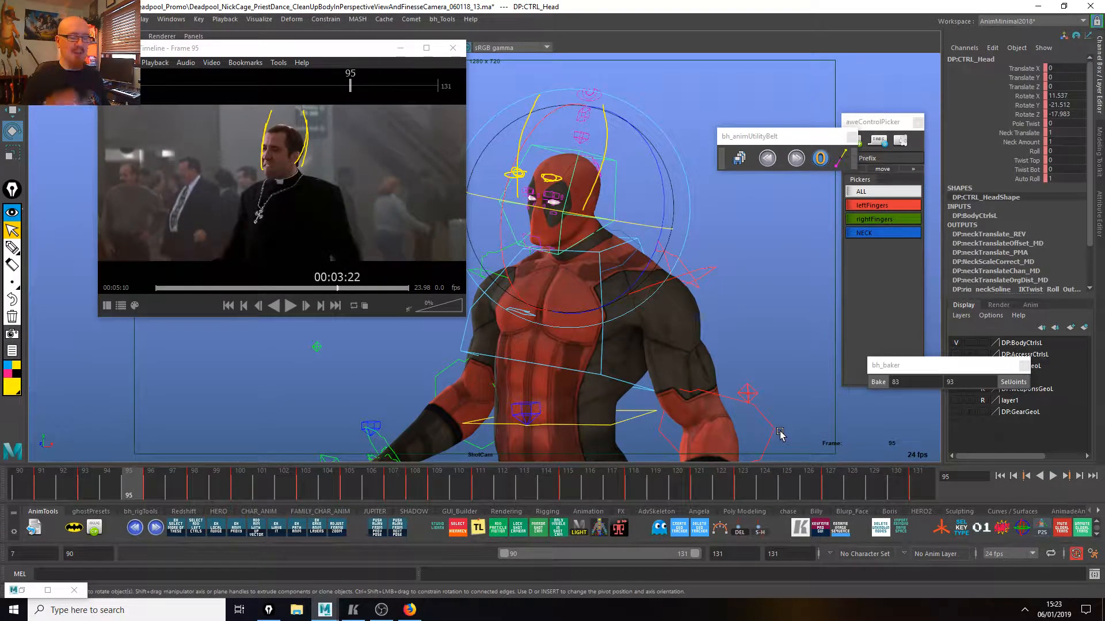
{"action": "key", "text": "alt+v"}
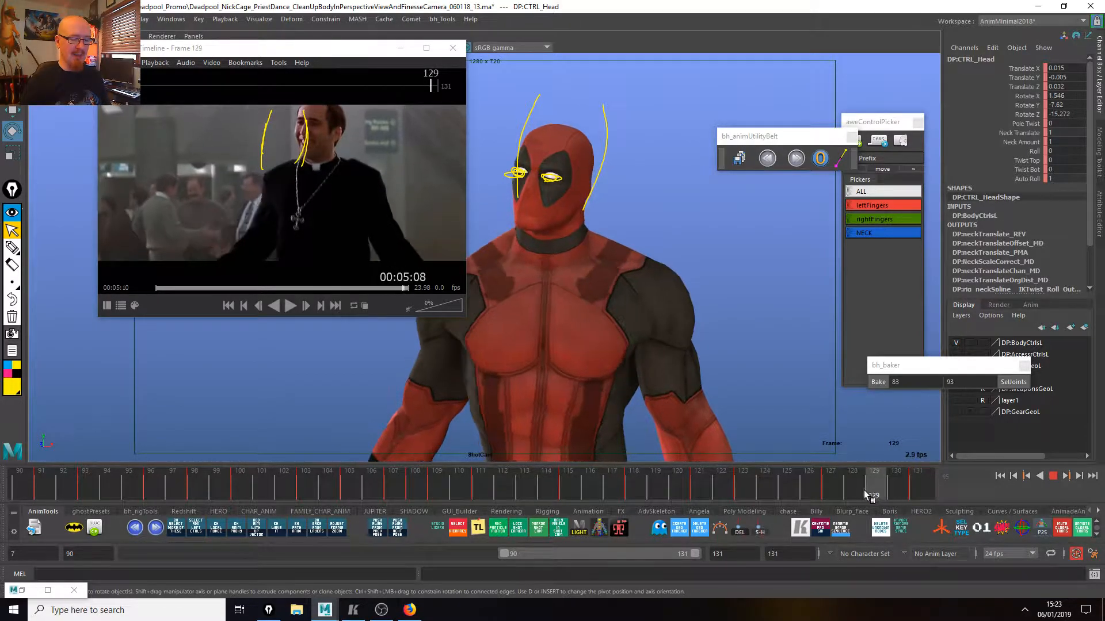
{"action": "mouse_move", "coordinate": [919, 496]}
{"action": "left_mouse_down"}
{"action": "mouse_move", "coordinate": [841, 486]}
{"action": "mouse_move", "coordinate": [924, 482]}
{"action": "left_mouse_up"}
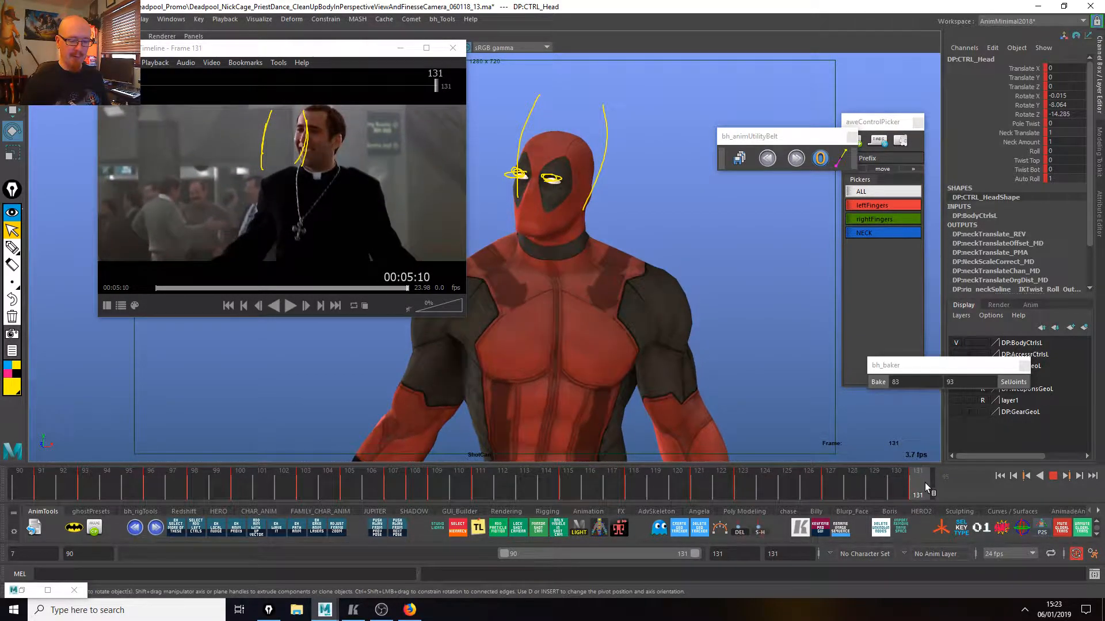
Select the chest control, then scrub and replay the ending to check its motion against the reference video.
{"action": "left_click", "coordinate": [601, 452]}
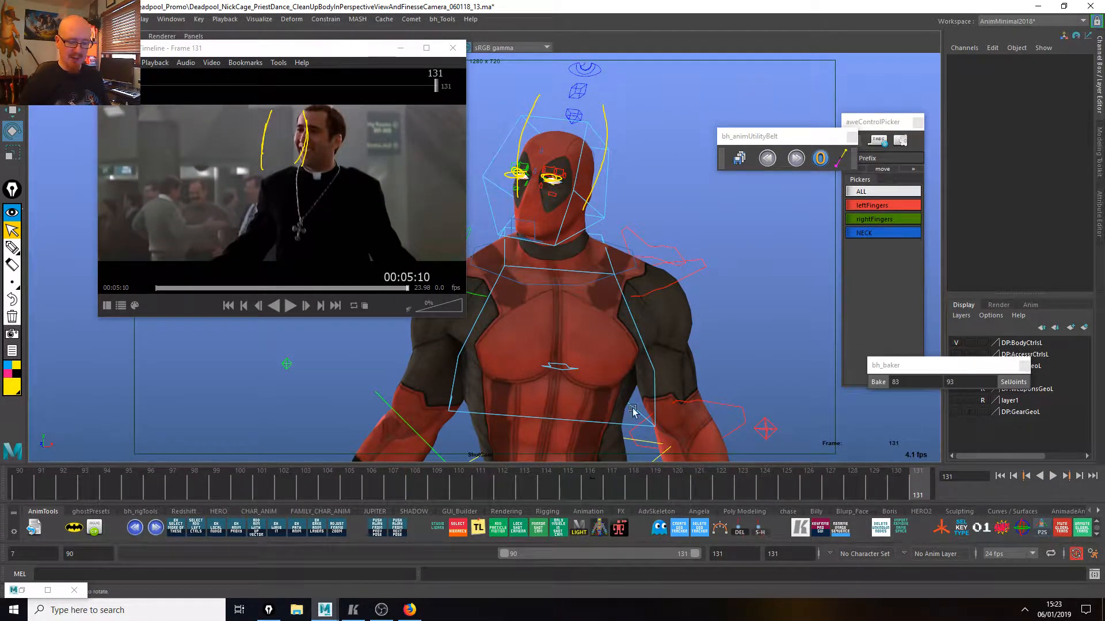
{"action": "left_click", "coordinate": [601, 420]}
{"action": "left_click_drag", "start_coordinate": [846, 482], "coordinate": [886, 498]}
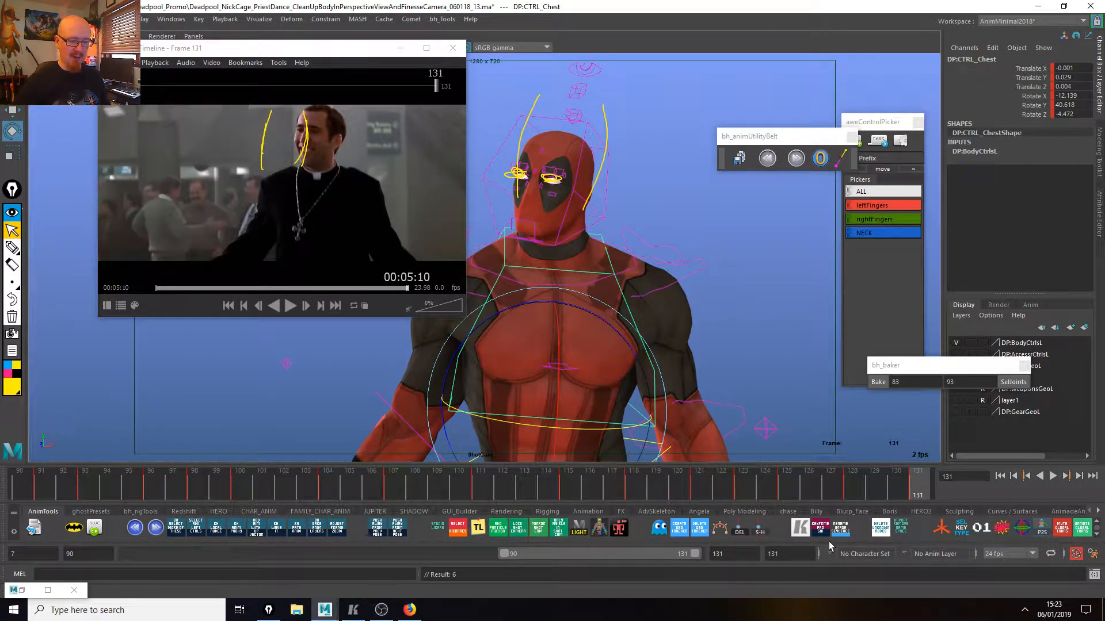
{"action": "left_click", "coordinate": [755, 480]}
{"action": "key", "text": "alt+v"}
{"action": "left_click_drag", "start_coordinate": [385, 489], "coordinate": [430, 492]}
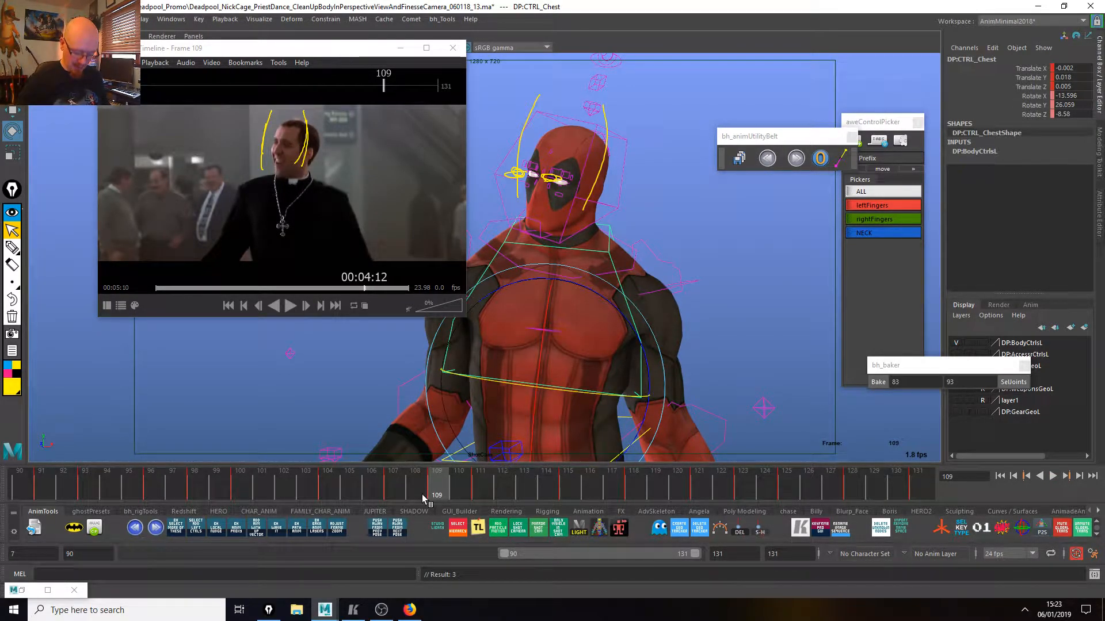
{"action": "key", "text": "alt+v"}
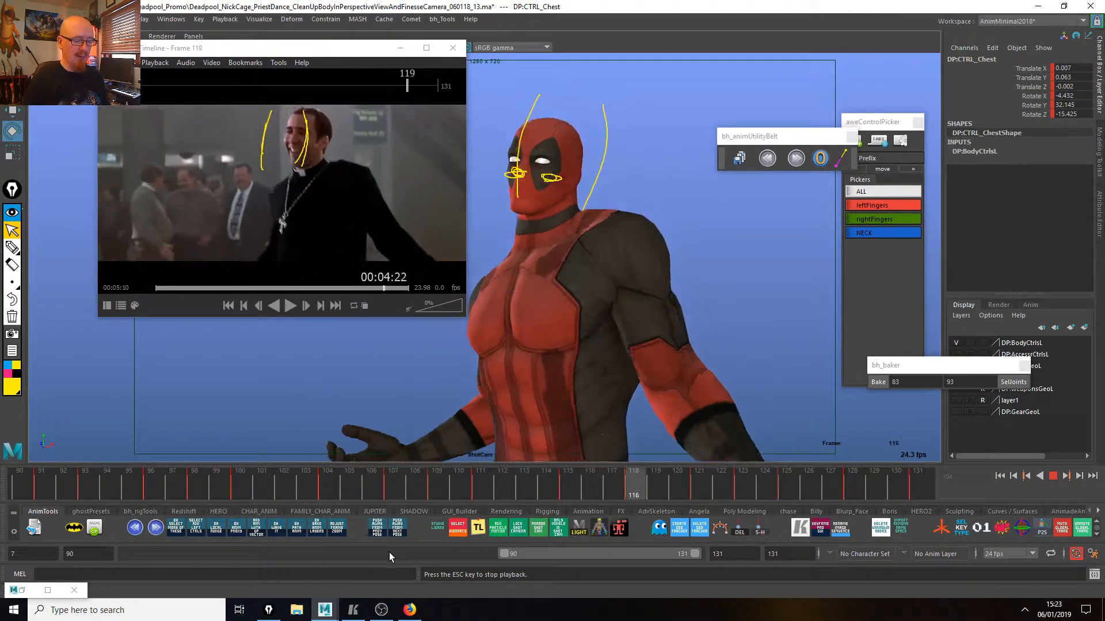
{"action": "key", "text": "alt+v"}
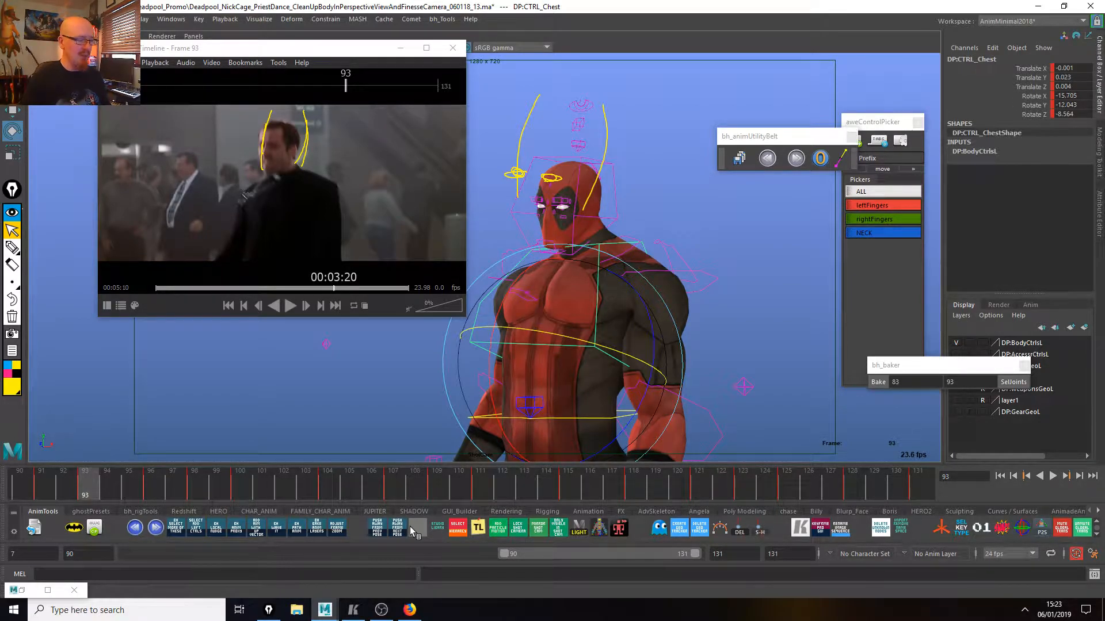
{"action": "key", "text": "alt+v"}
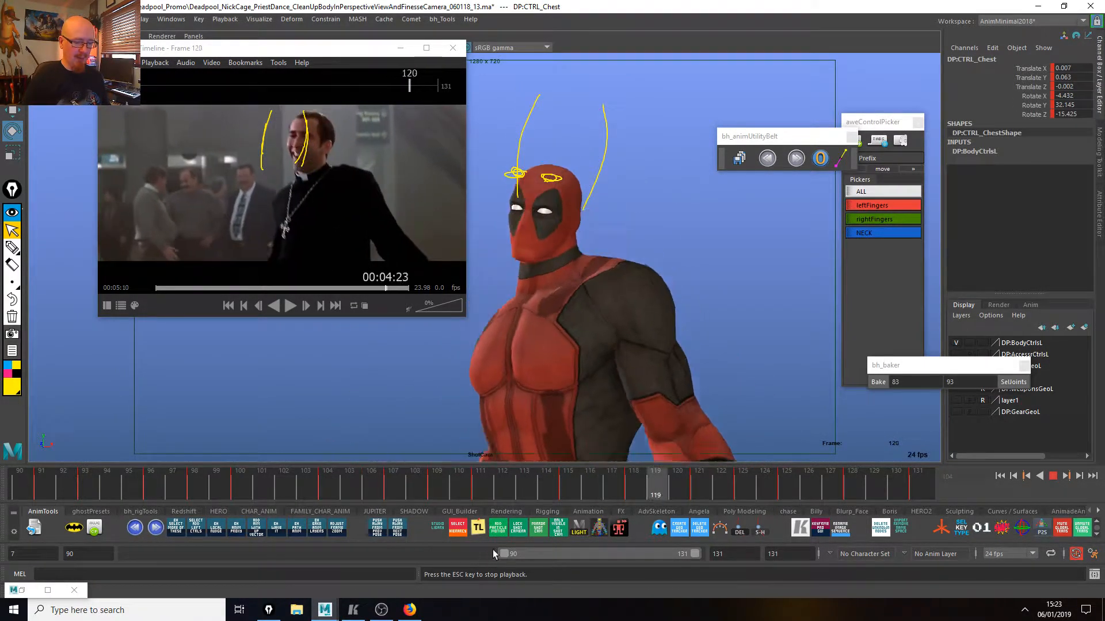
Stop the playback, close the reference video player and clear all the drawn annotations.
{"action": "left_click", "coordinate": [518, 525]}
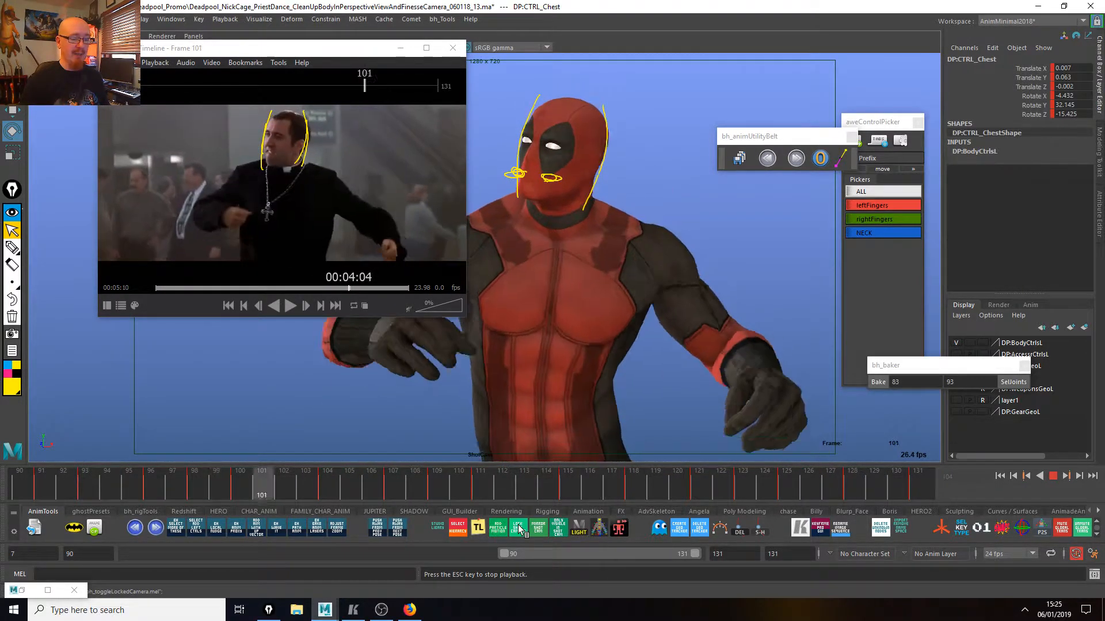
{"action": "key", "text": "Escape"}
{"action": "left_click", "coordinate": [518, 525]}
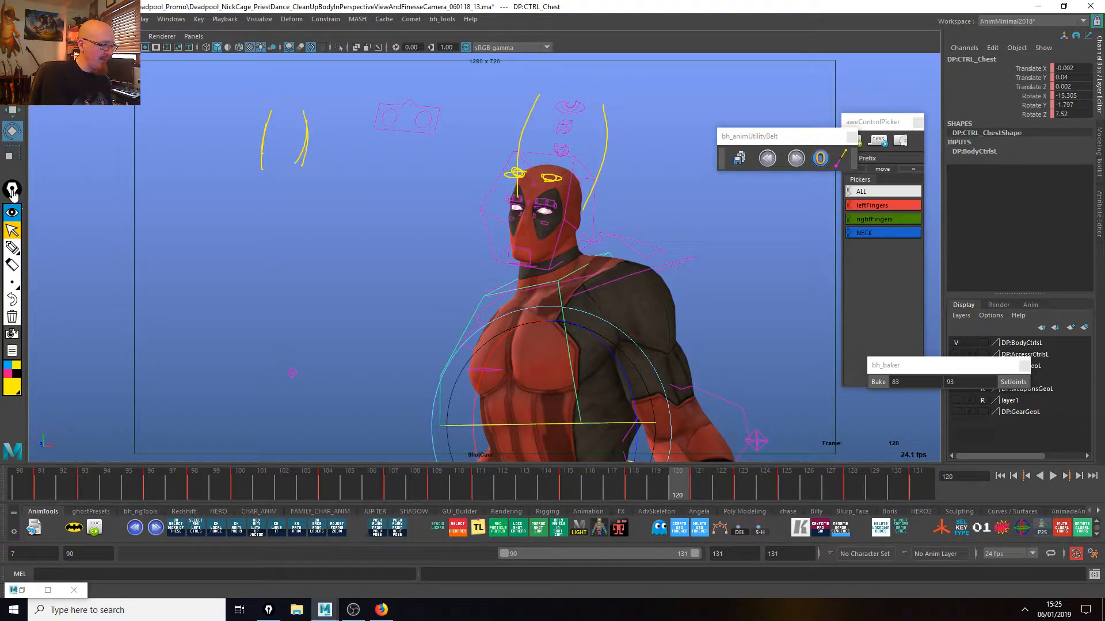
{"action": "left_click", "coordinate": [11, 316]}
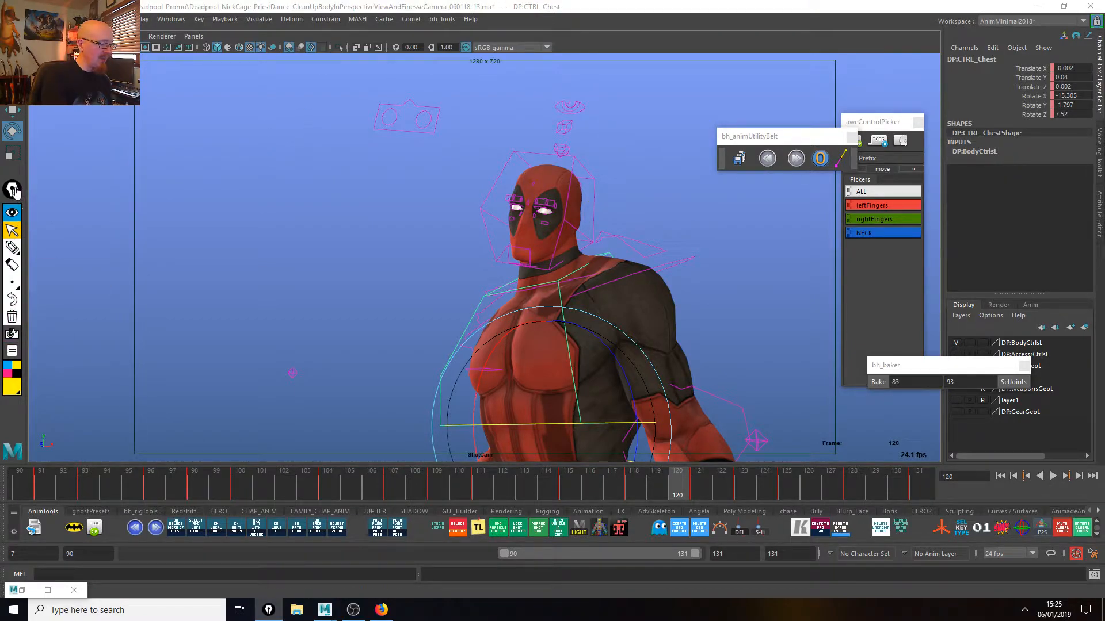
Look through the annotation tool's settings and quit the tool.
{"action": "left_click", "coordinate": [11, 356]}
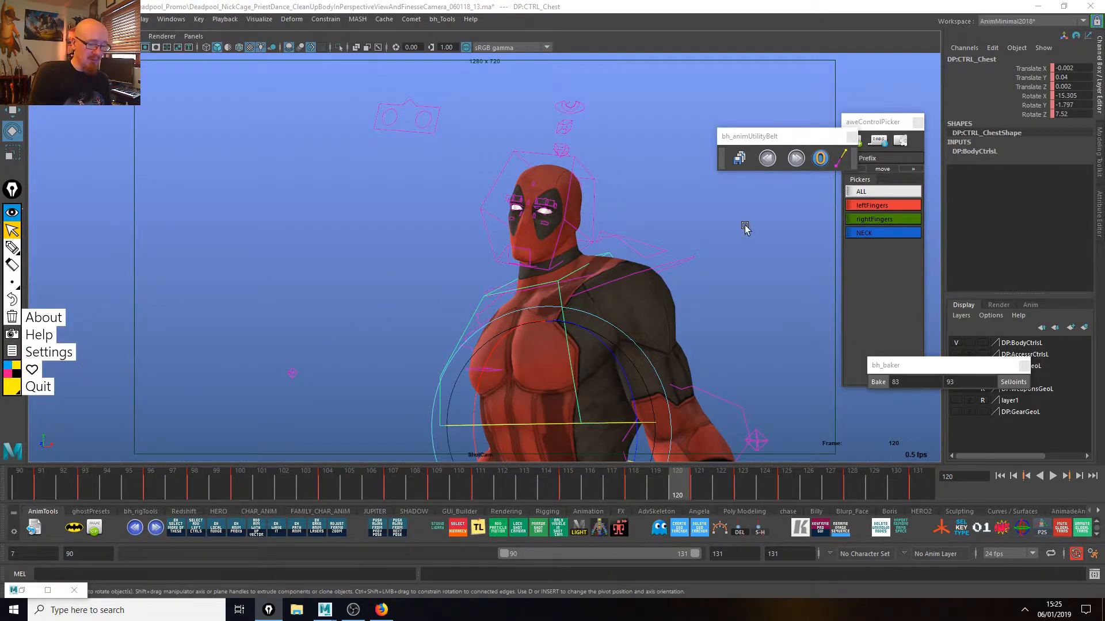
{"action": "left_click", "coordinate": [57, 361]}
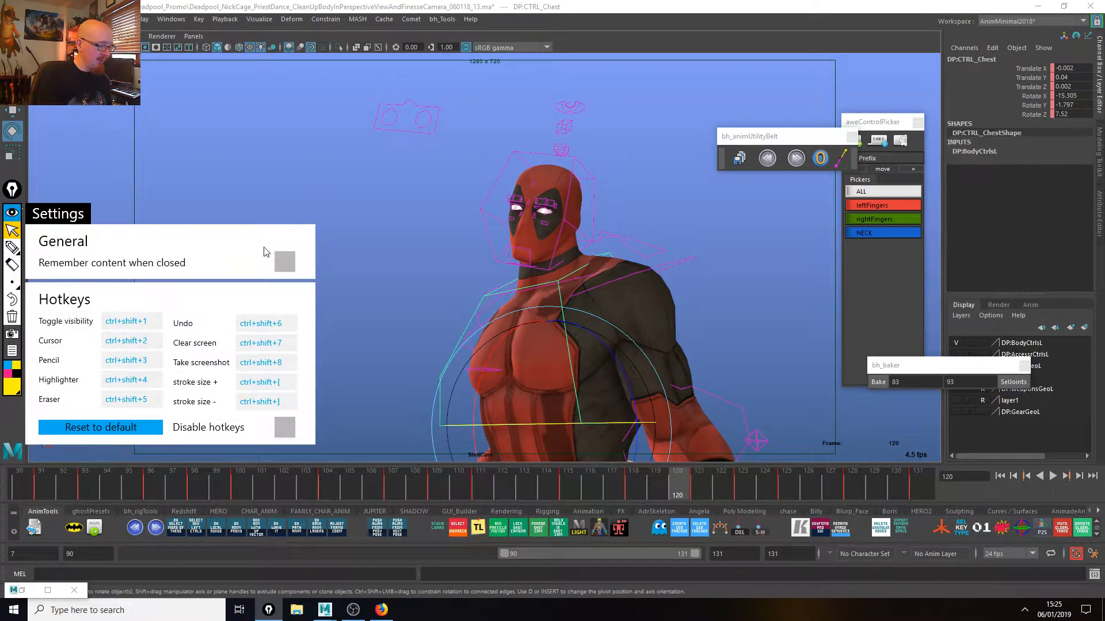
{"action": "left_click", "coordinate": [356, 252]}
{"action": "left_click", "coordinate": [313, 263]}
{"action": "left_click", "coordinate": [11, 356]}
{"action": "left_click", "coordinate": [43, 382]}
Save the scene as incremental version 14 and expand the playback range to the full frames 7 to 131.
{"action": "left_click", "coordinate": [739, 158]}
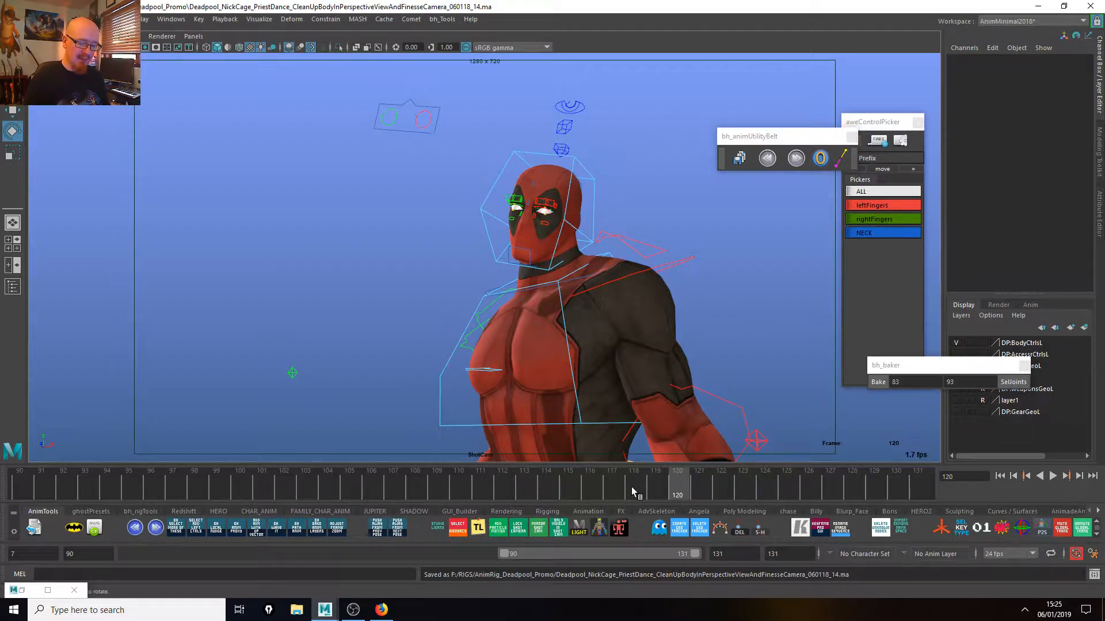
{"action": "left_click_drag", "start_coordinate": [582, 499], "coordinate": [311, 509]}
{"action": "double_click", "coordinate": [520, 554]}
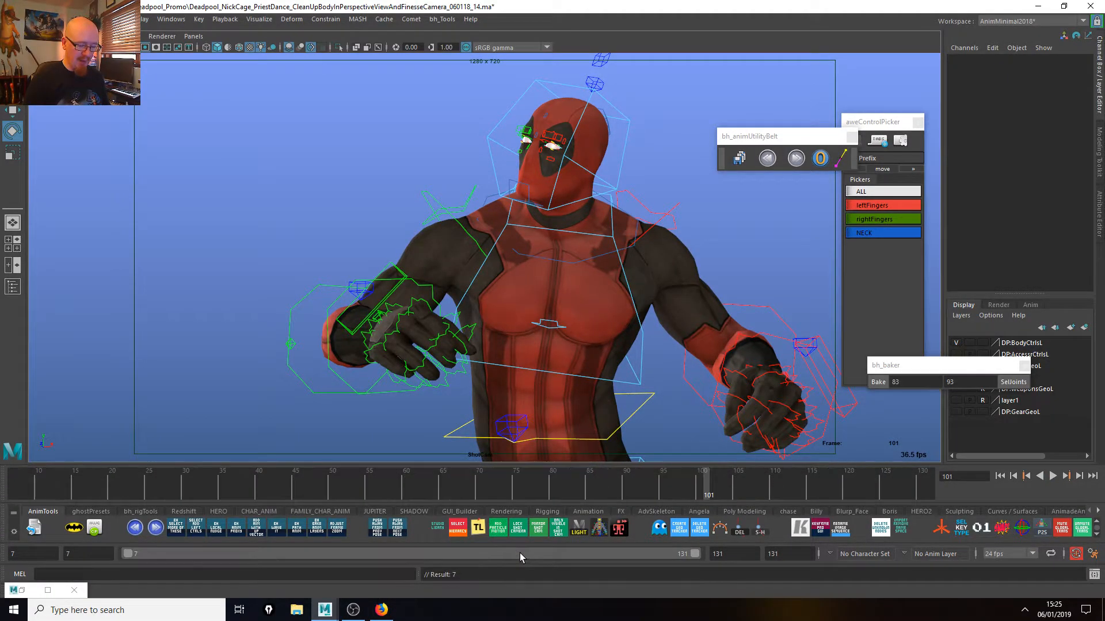
Play the whole animation from frame 7 to review the full dance.
{"action": "key", "text": "alt+shift+v"}
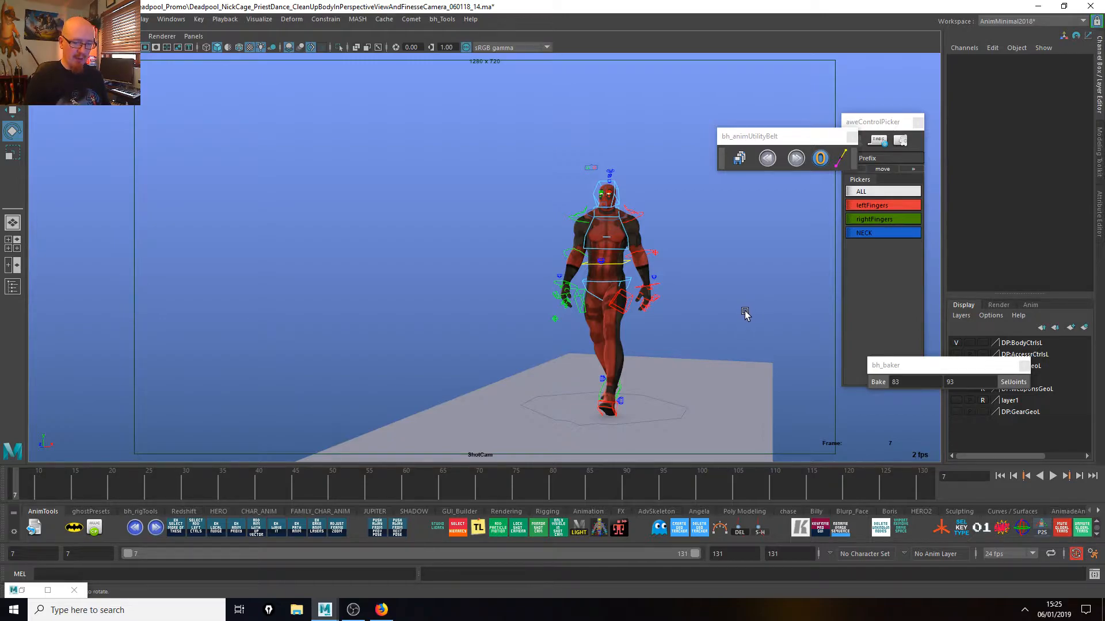
{"action": "key", "text": "alt+v"}
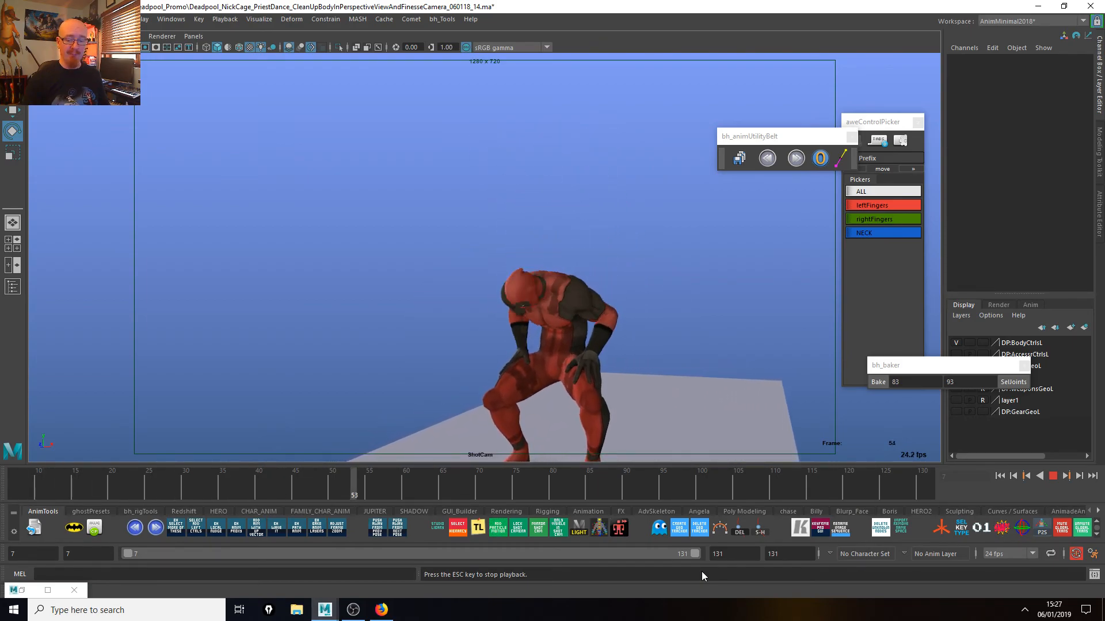
{"action": "key", "text": "Escape"}
Move the bh_baker window clear of the layer list, show the DP:GearGeoL layer and replay the shot with the gear.
{"action": "left_click_drag", "start_coordinate": [875, 365], "coordinate": [779, 334]}
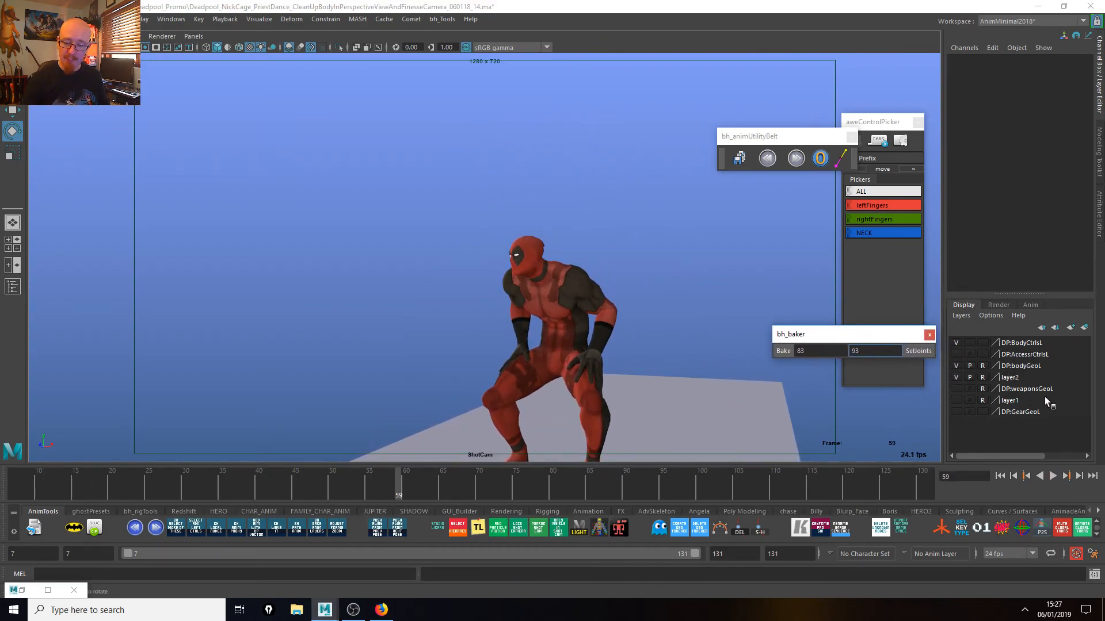
{"action": "left_click", "coordinate": [956, 411]}
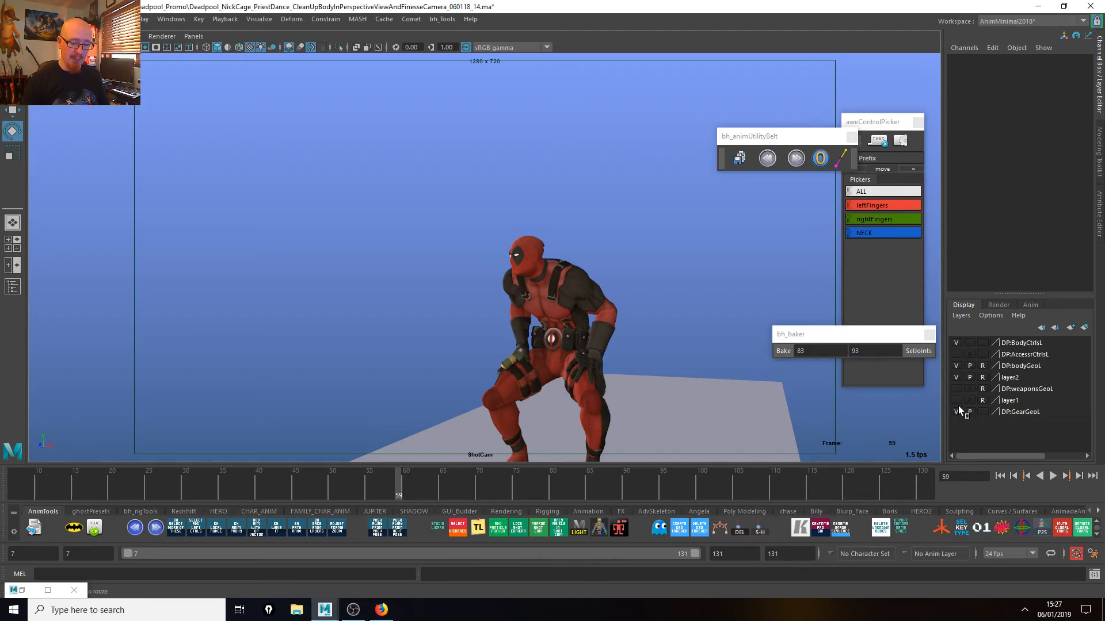
{"action": "left_click_drag", "start_coordinate": [642, 483], "coordinate": [109, 495]}
{"action": "left_click", "coordinate": [135, 527]}
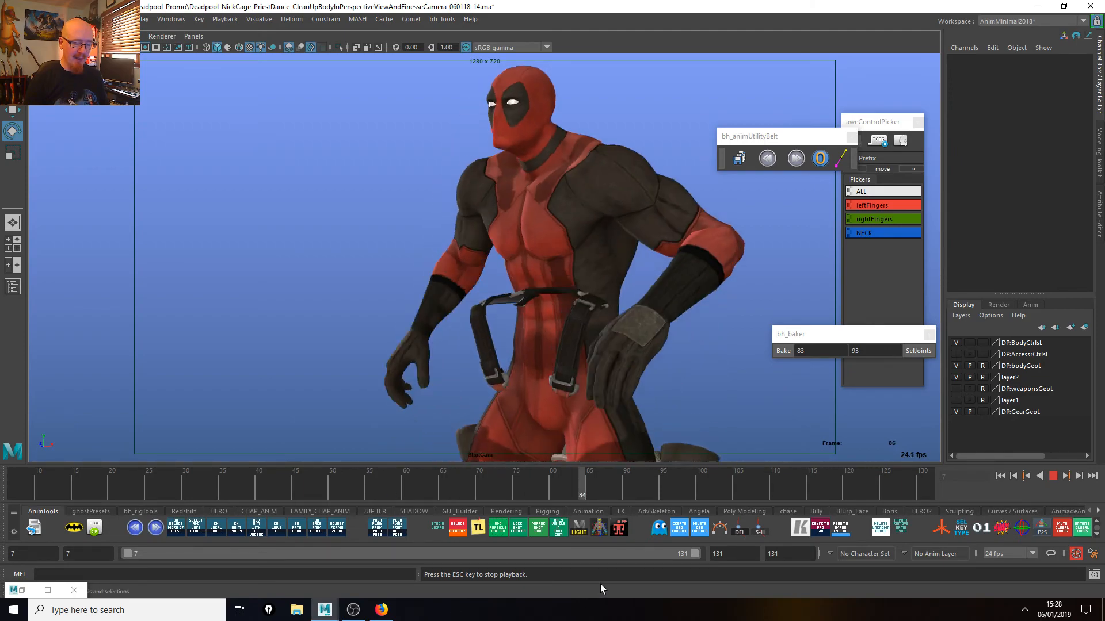
{"action": "left_click_drag", "start_coordinate": [622, 489], "coordinate": [531, 493]}
Hide the DP:GearGeoL layer to review the body motion without gear, and show it again.
{"action": "left_click", "coordinate": [955, 412]}
{"action": "left_click_drag", "start_coordinate": [636, 489], "coordinate": [432, 506]}
{"action": "left_click", "coordinate": [951, 407]}
{"action": "key", "text": "alt+v"}
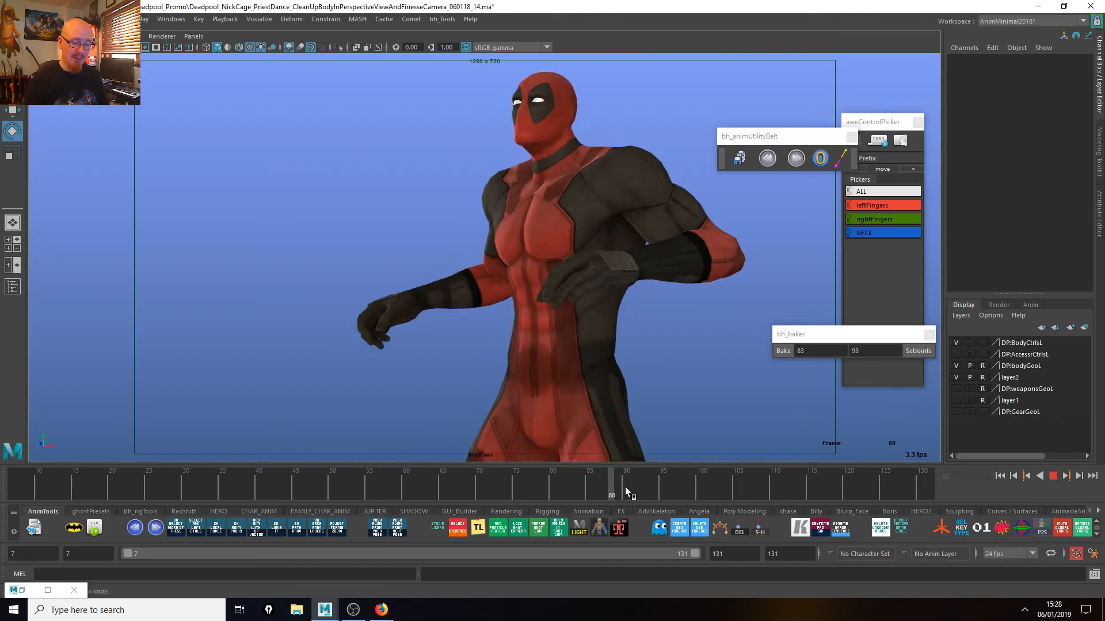
{"action": "key", "text": "alt+v"}
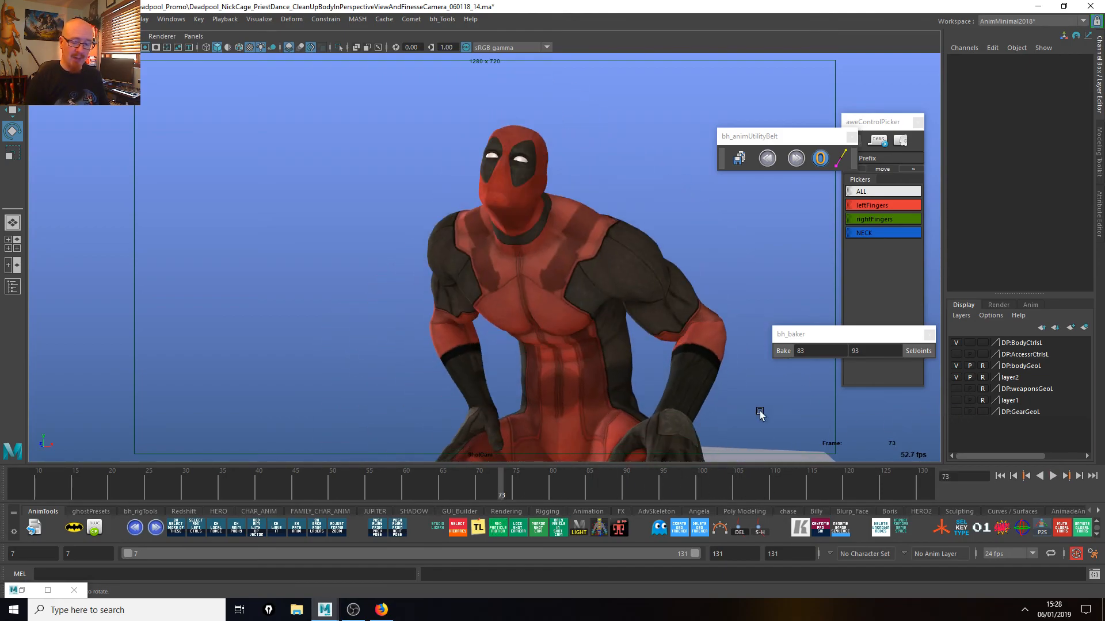
{"action": "left_click", "coordinate": [957, 412]}
Scrub and replay the animation with the gear visible, from around frame 65 through to frame 131.
{"action": "left_click_drag", "start_coordinate": [501, 489], "coordinate": [442, 492]}
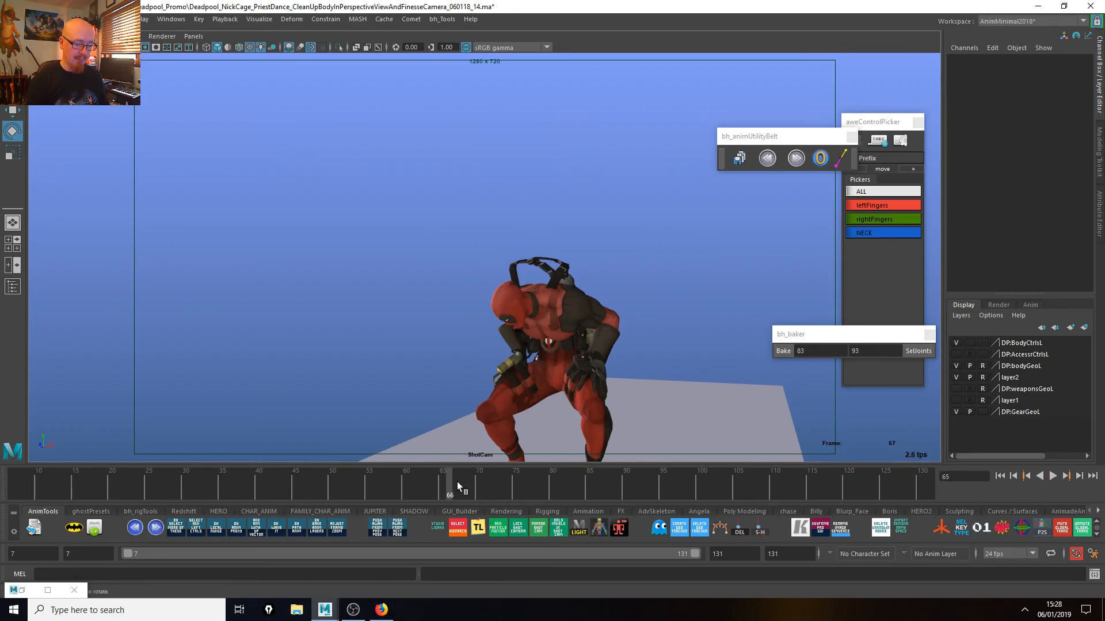
{"action": "key", "text": "alt+v"}
{"action": "mouse_move", "coordinate": [488, 482]}
{"action": "left_mouse_down"}
{"action": "mouse_move", "coordinate": [430, 478]}
{"action": "mouse_move", "coordinate": [446, 472]}
{"action": "mouse_move", "coordinate": [479, 472]}
{"action": "mouse_move", "coordinate": [252, 489]}
{"action": "mouse_move", "coordinate": [362, 479]}
{"action": "mouse_move", "coordinate": [516, 492]}
{"action": "mouse_move", "coordinate": [494, 484]}
{"action": "left_mouse_up"}
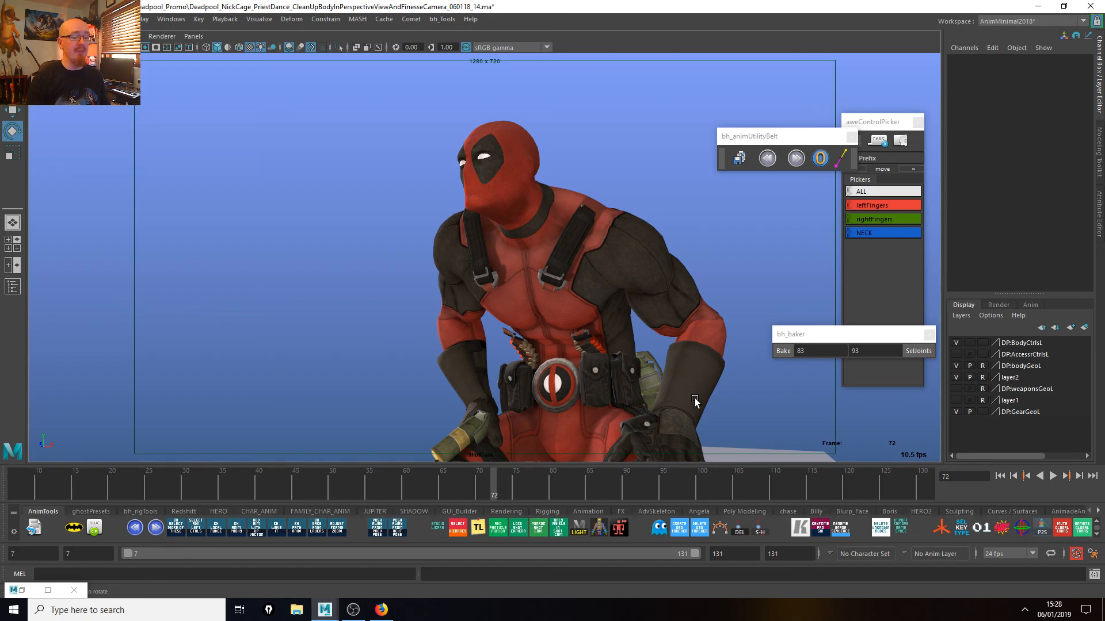
{"action": "key", "text": "alt+v"}
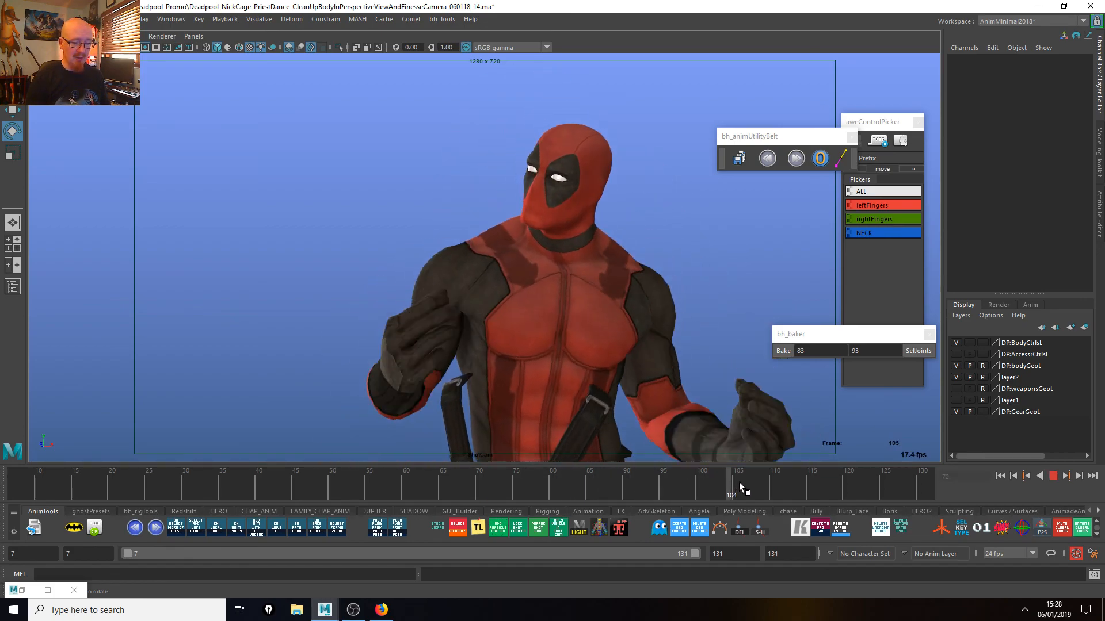
{"action": "left_click_drag", "start_coordinate": [536, 478], "coordinate": [989, 461]}
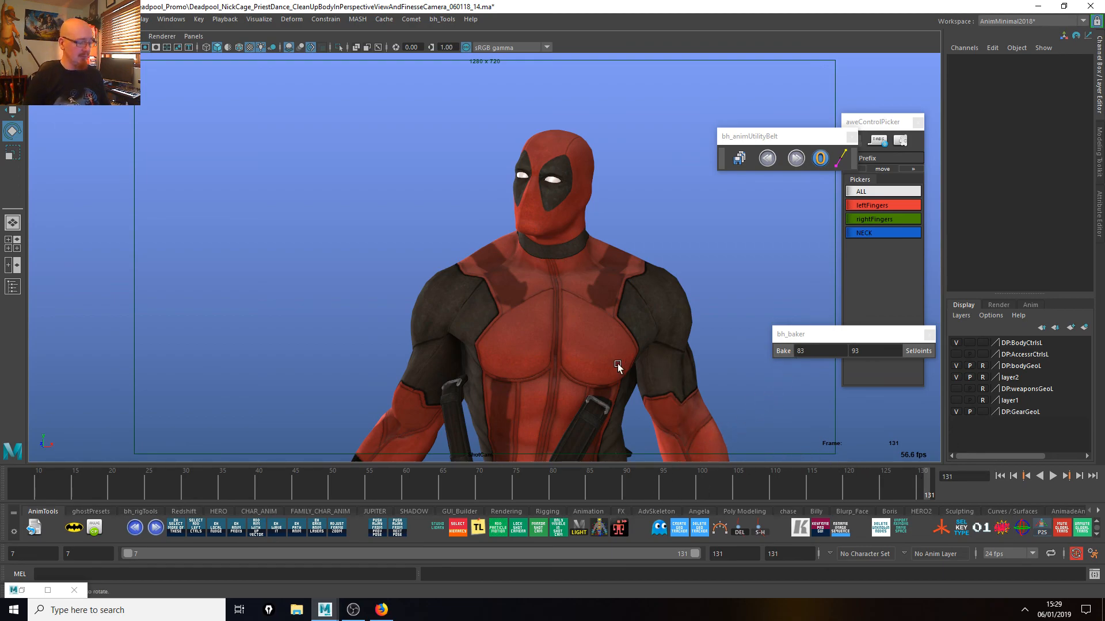
{"action": "left_click", "coordinate": [354, 613]}
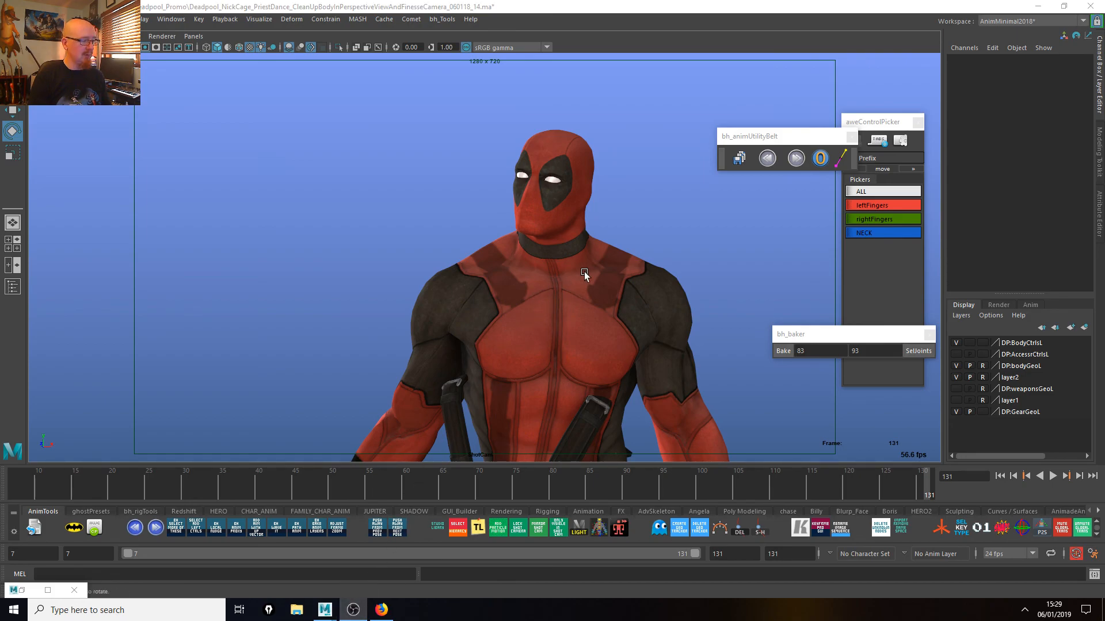